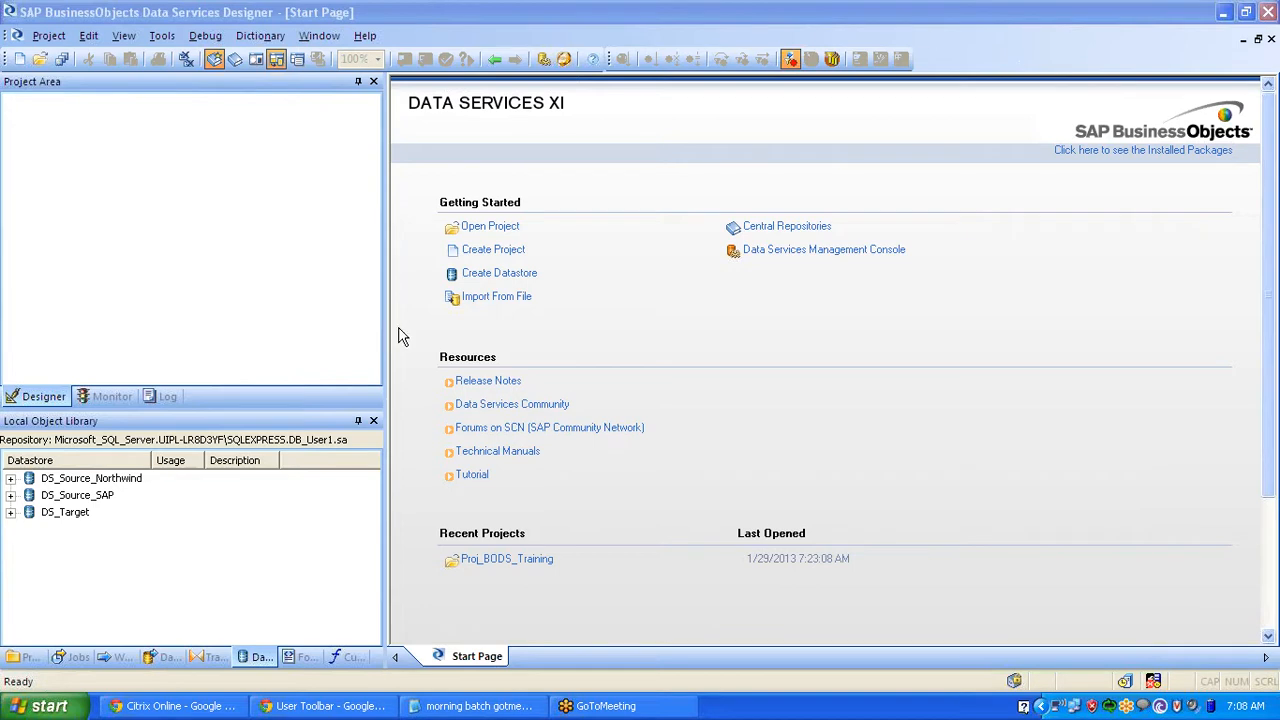
- Open project Proj_BODS_Training and go through Job_Case_Merge and DF_Merge into the Merge transform's editor
left_click(27, 657)
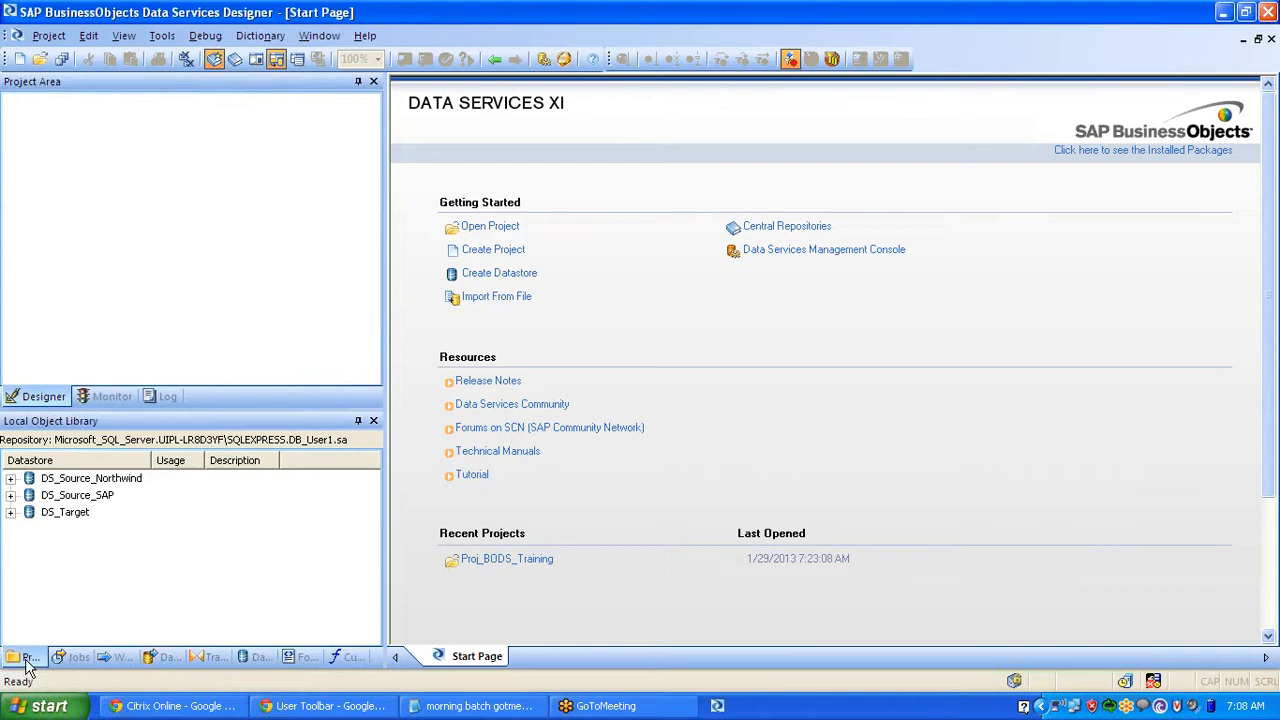
double_click(63, 478)
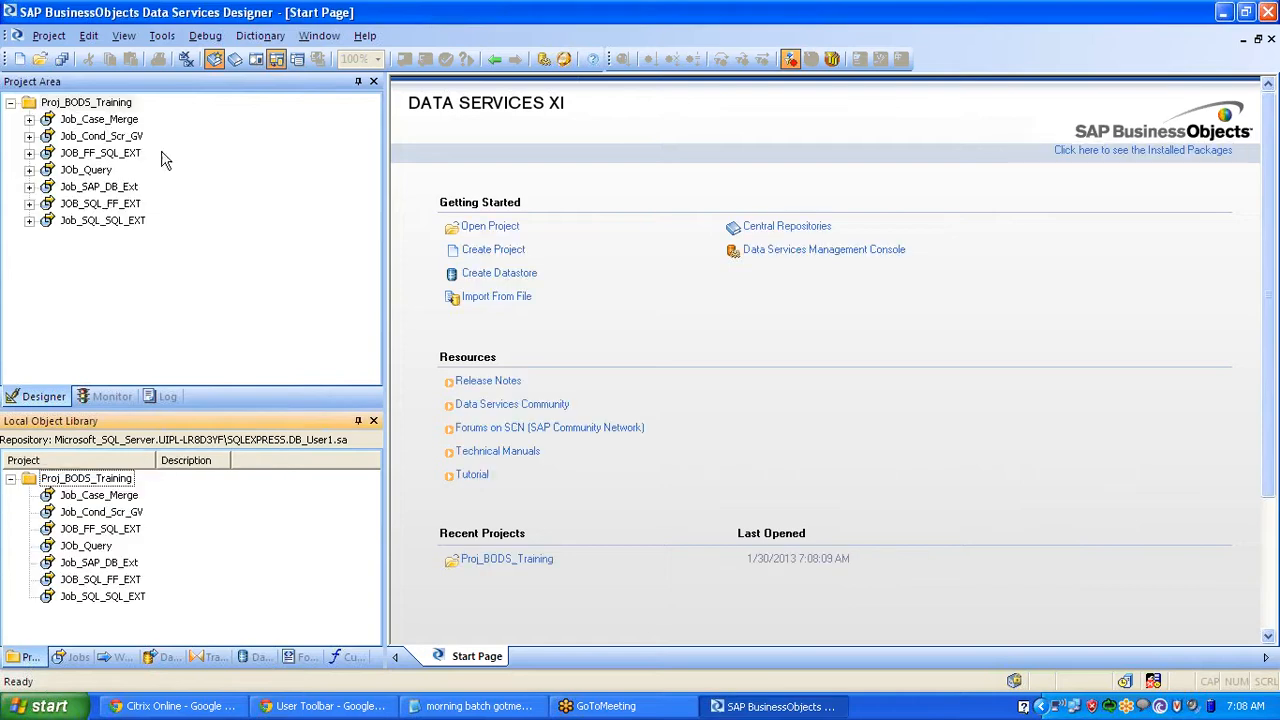
double_click(120, 119)
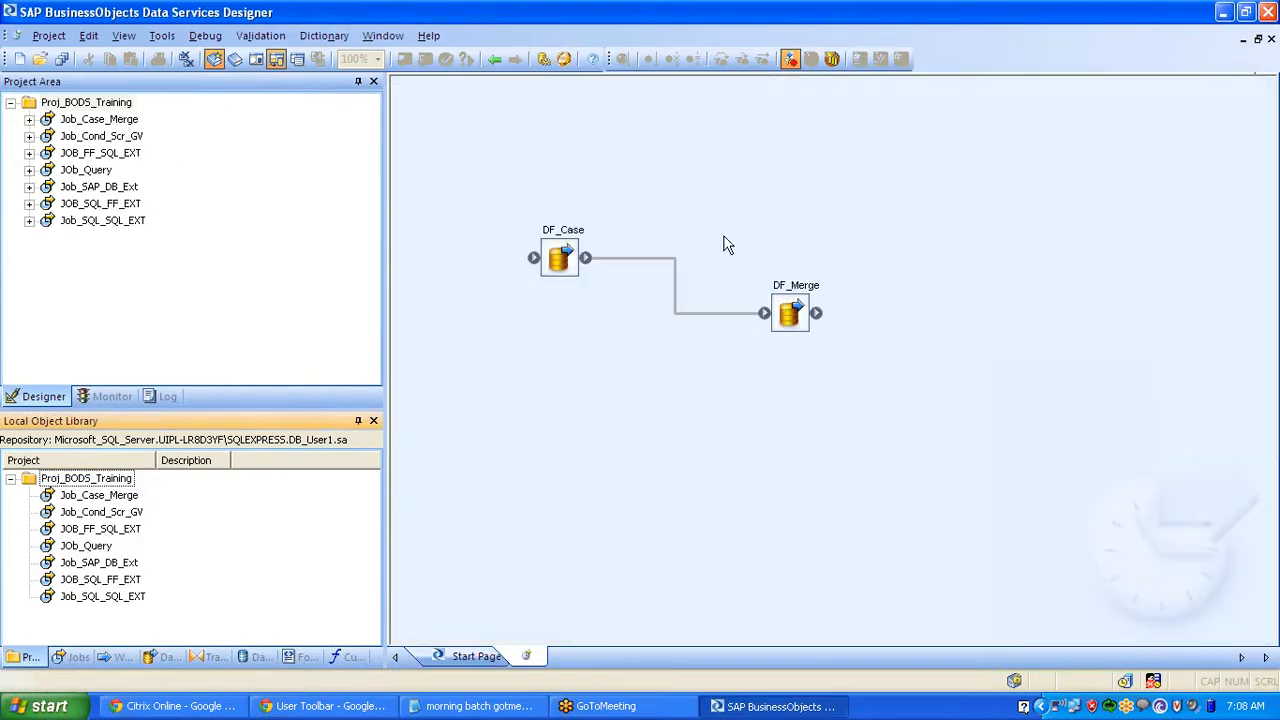
double_click(798, 283)
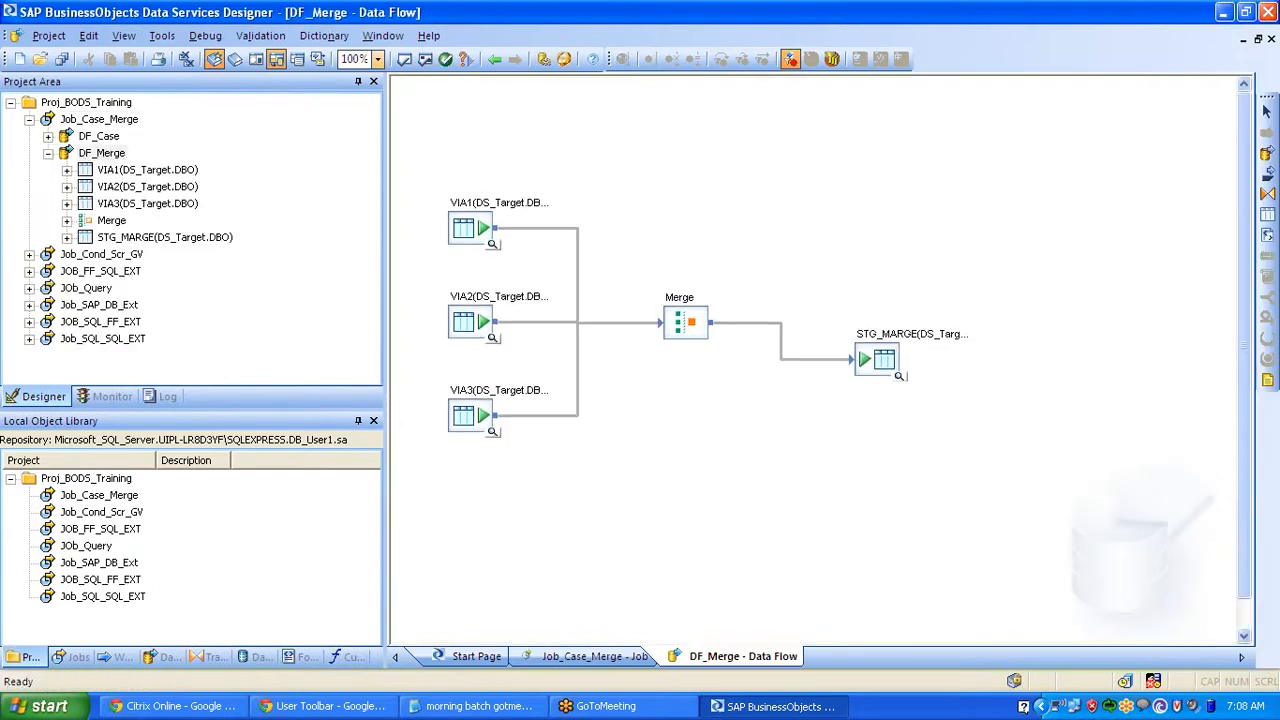
double_click(686, 322)
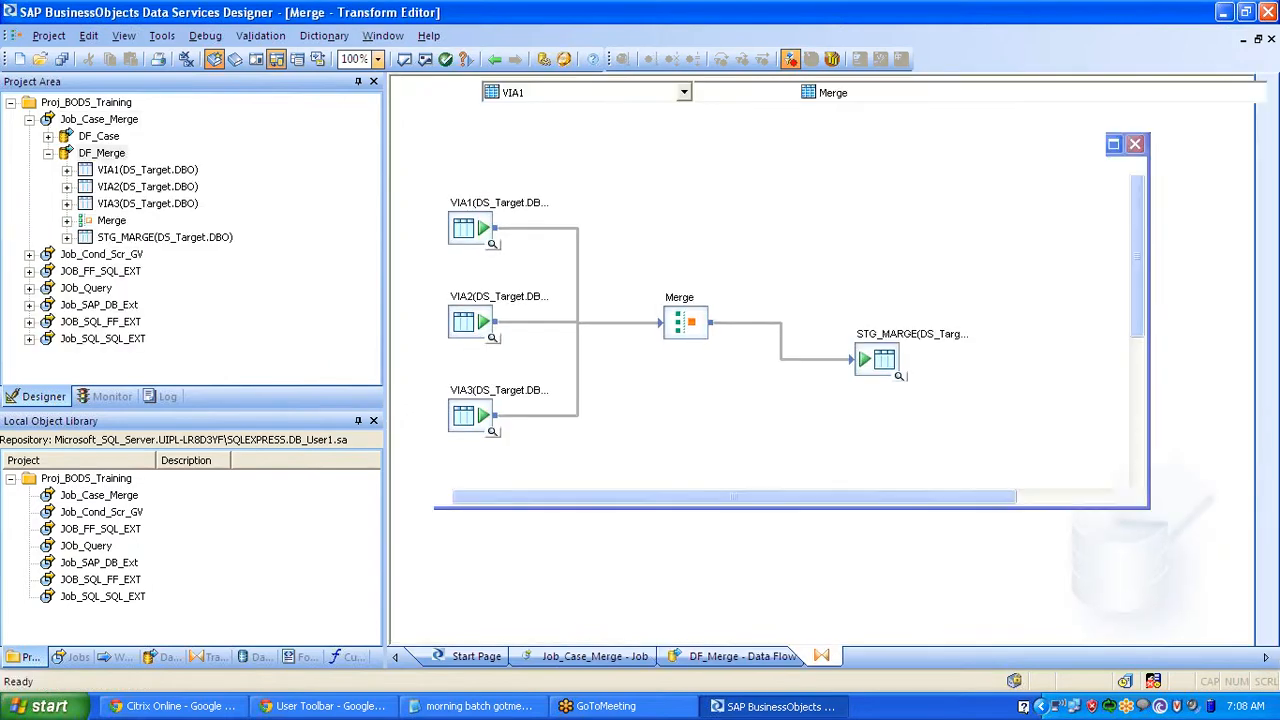
- Examine the columns of input tables VIA1, VIA2 and VIA3 against the Merge output schema and return to the DF_Merge data flow
left_click(481, 440)
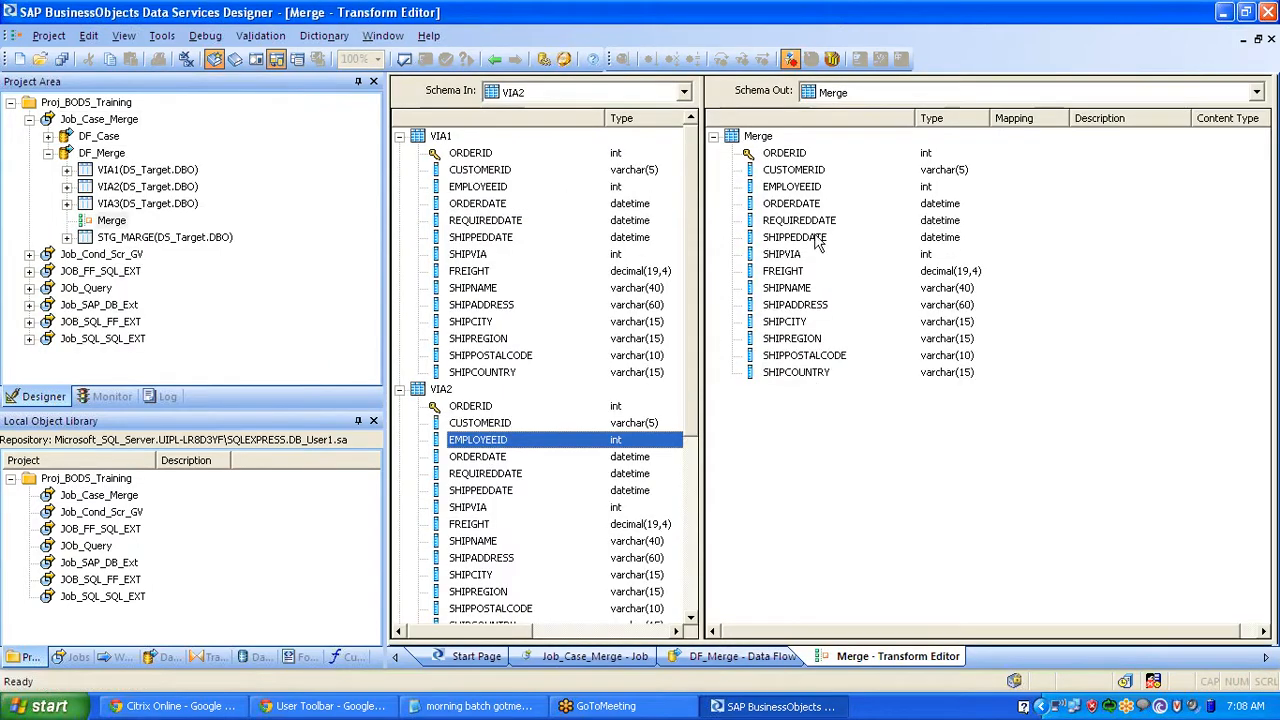
left_click(399, 136)
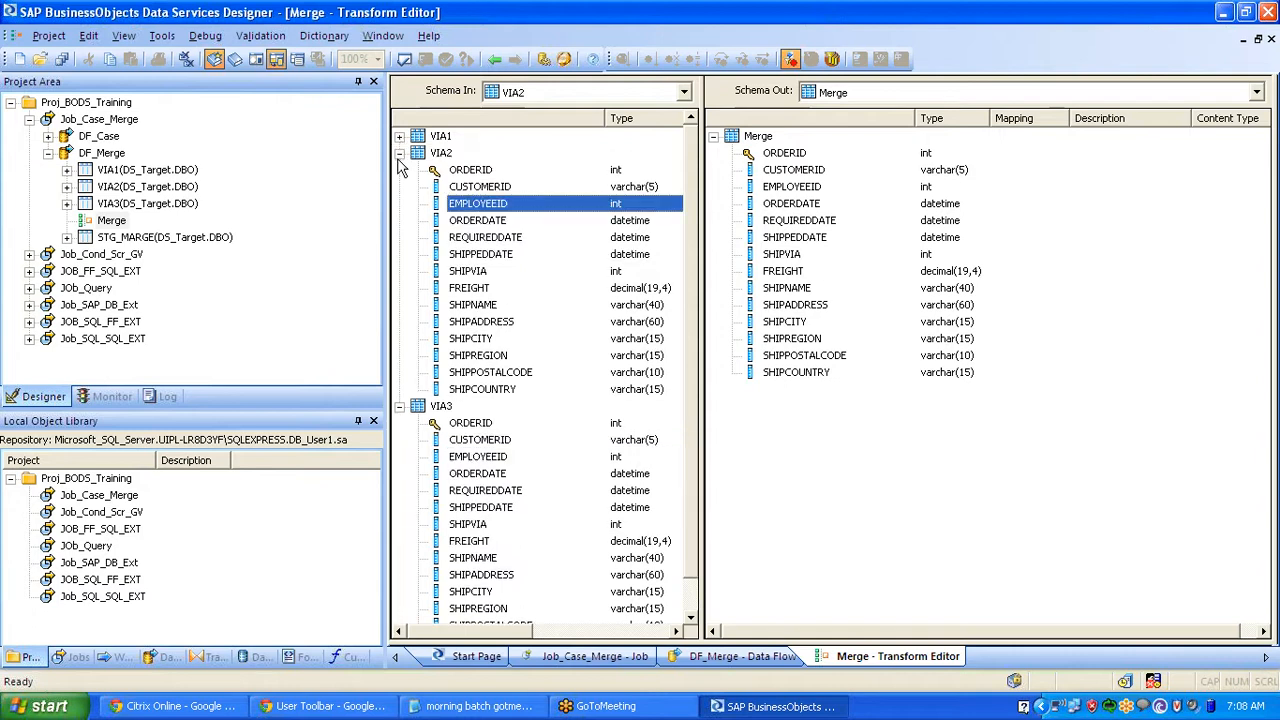
left_click(399, 153)
left_click(400, 170)
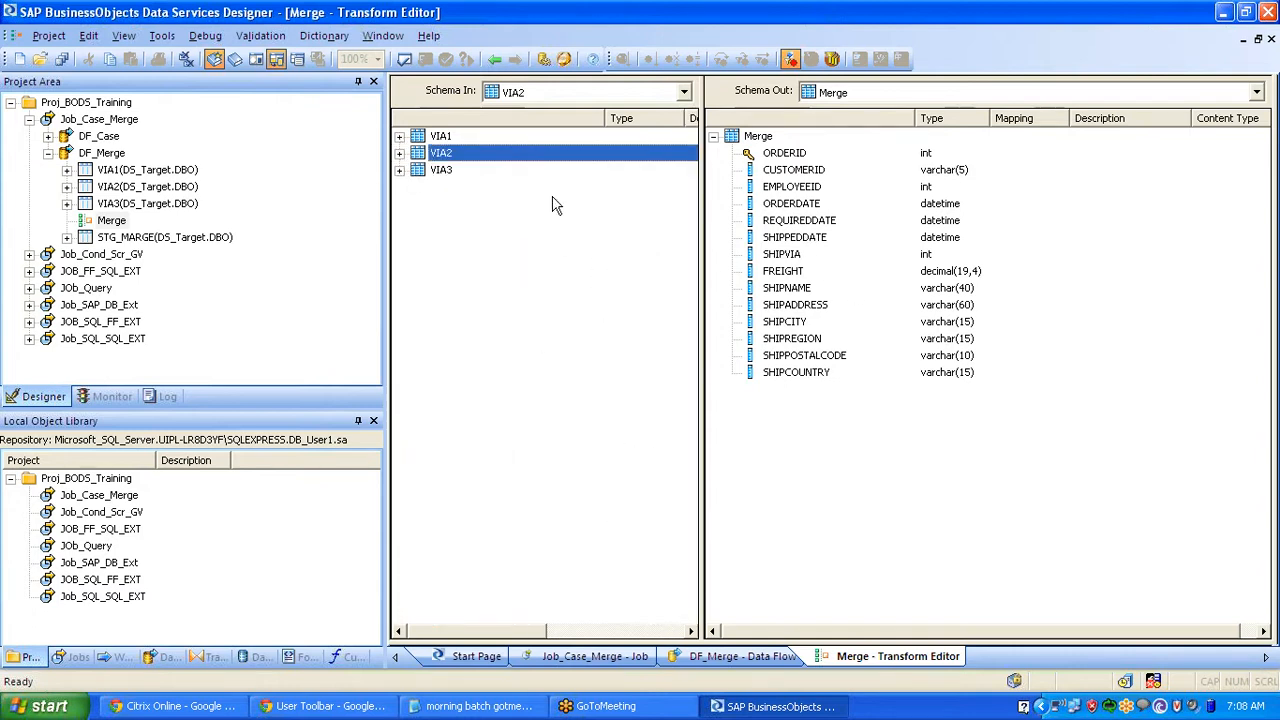
left_click(400, 170)
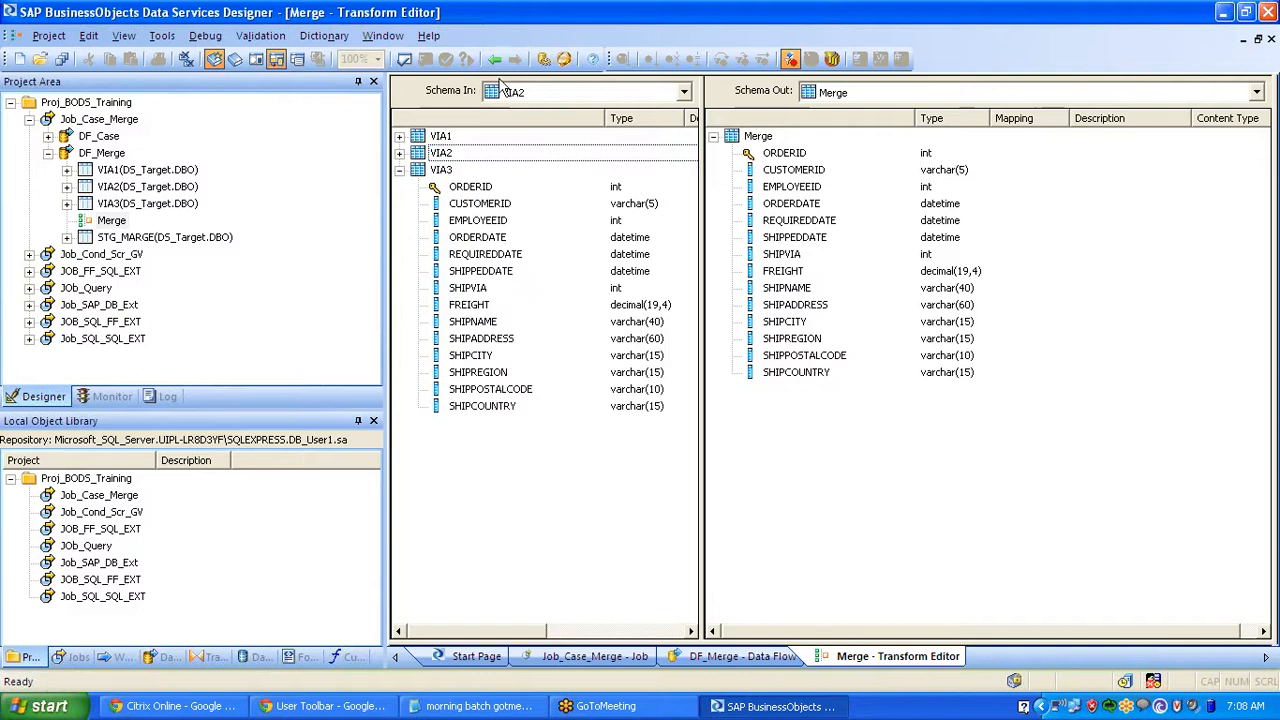
left_click(472, 192)
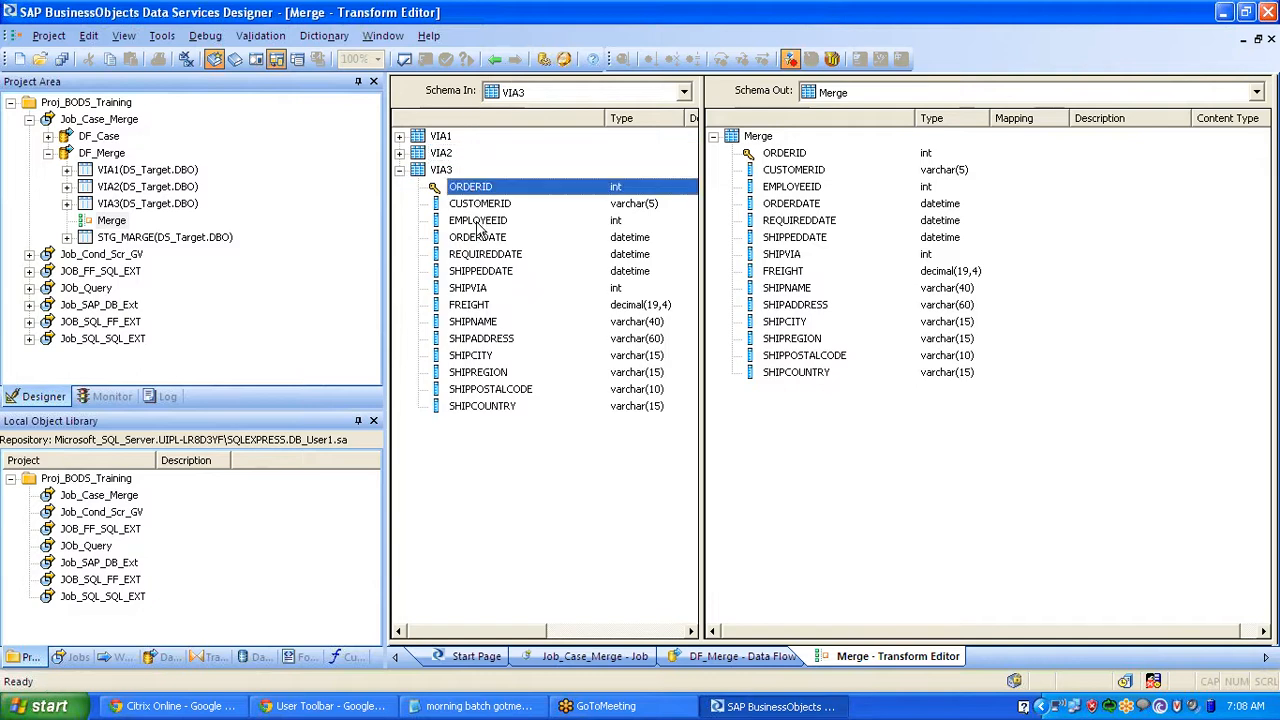
left_click(469, 277, "shift")
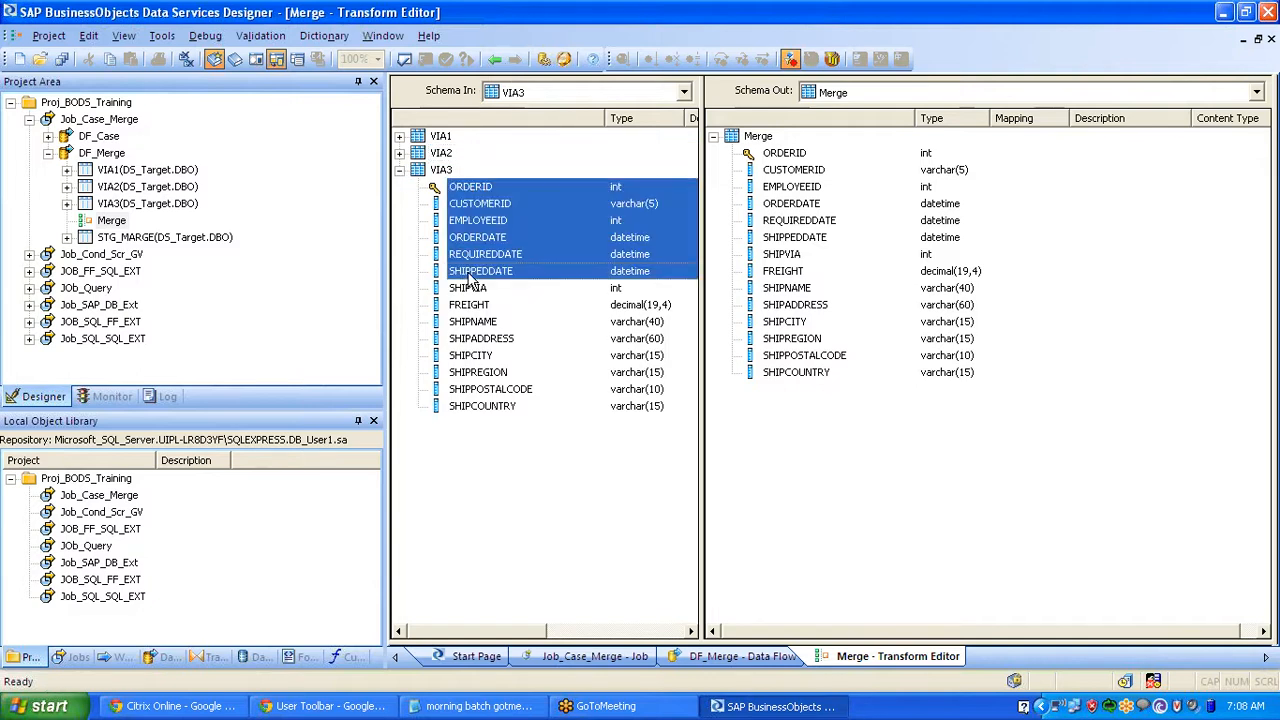
left_click(400, 153)
left_click(472, 172)
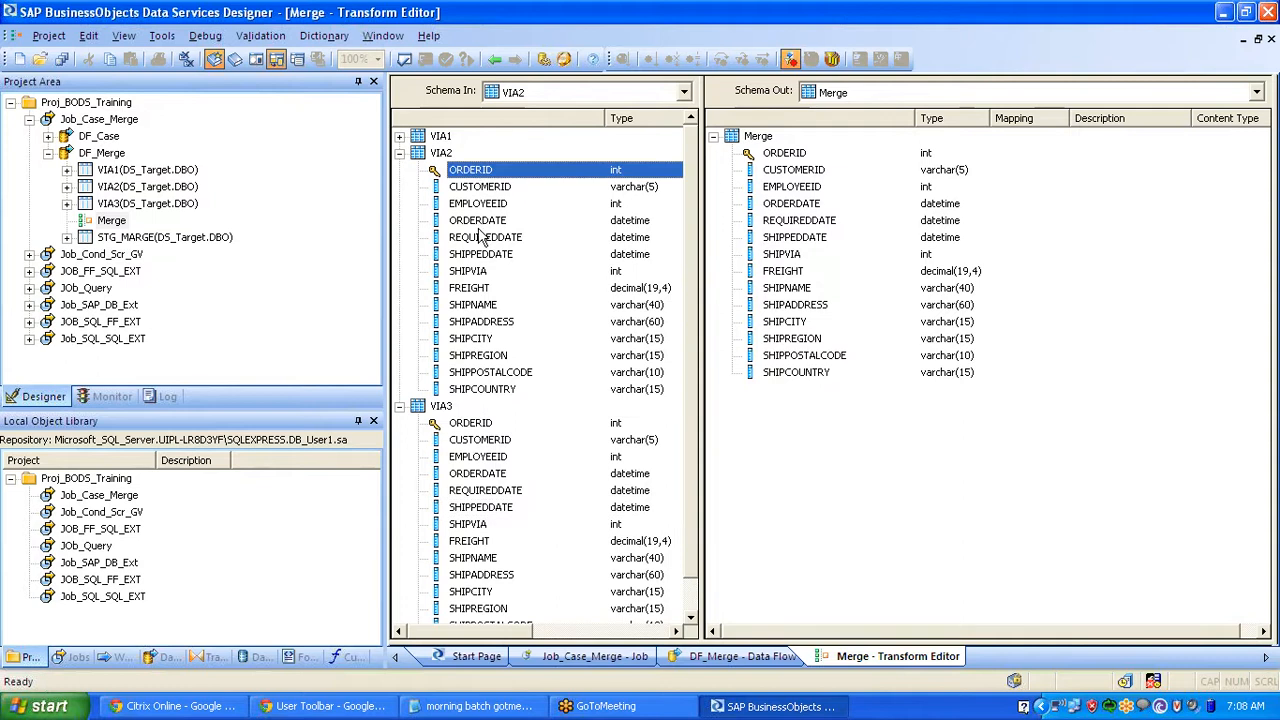
left_click(484, 272, "shift")
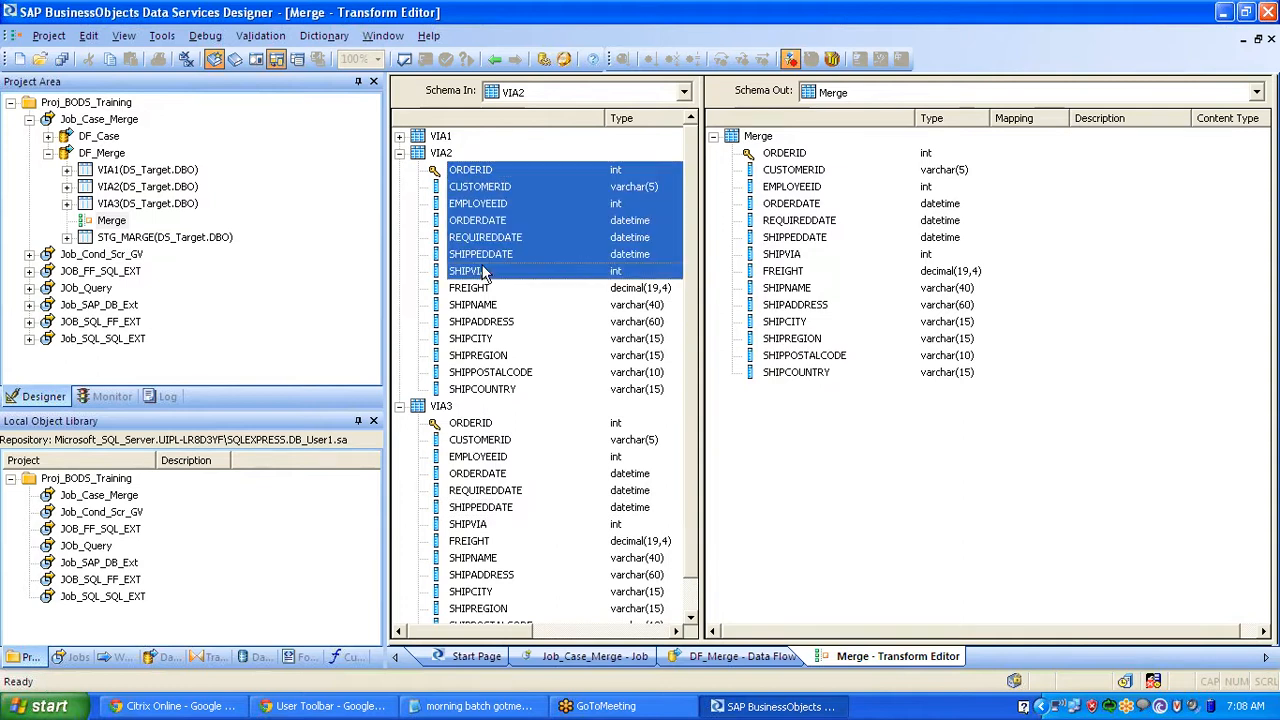
left_click(400, 136)
left_click(463, 154)
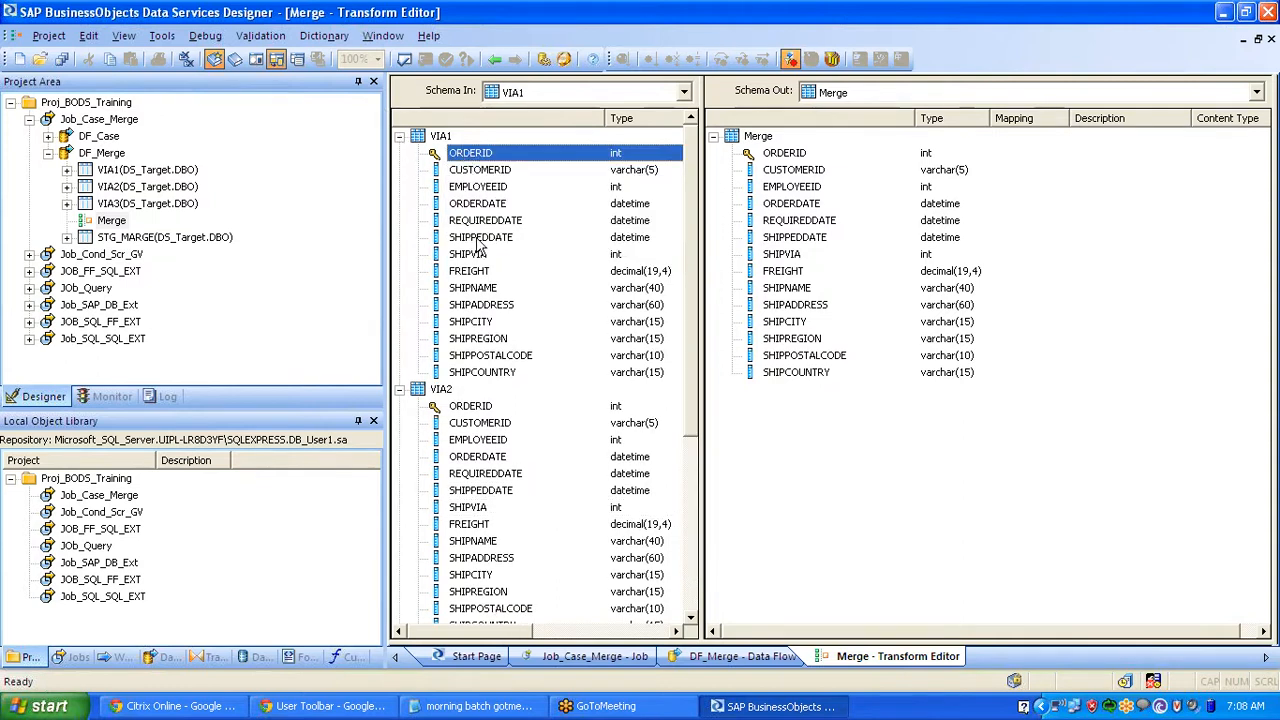
left_click(481, 237)
left_click(494, 60)
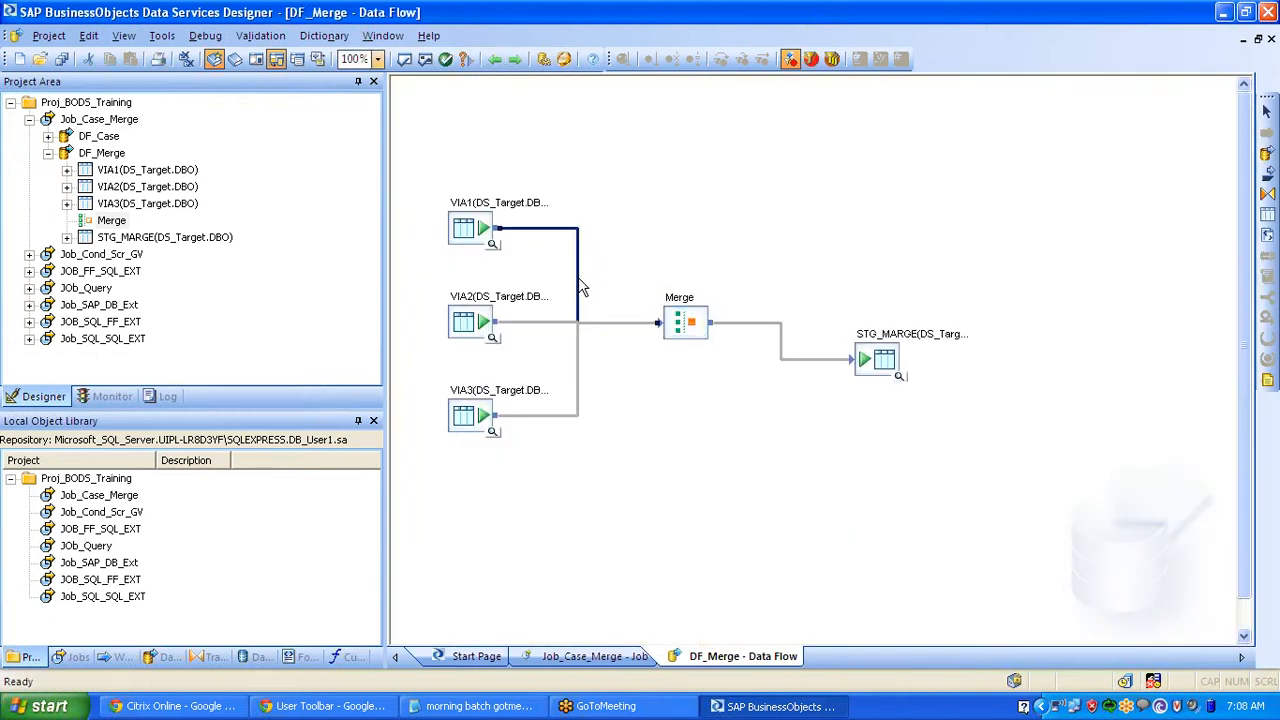
- Delete the three connections from source tables VIA1, VIA2 and VIA3 to the Merge transform
key("Delete")
left_click(548, 323)
key("Delete")
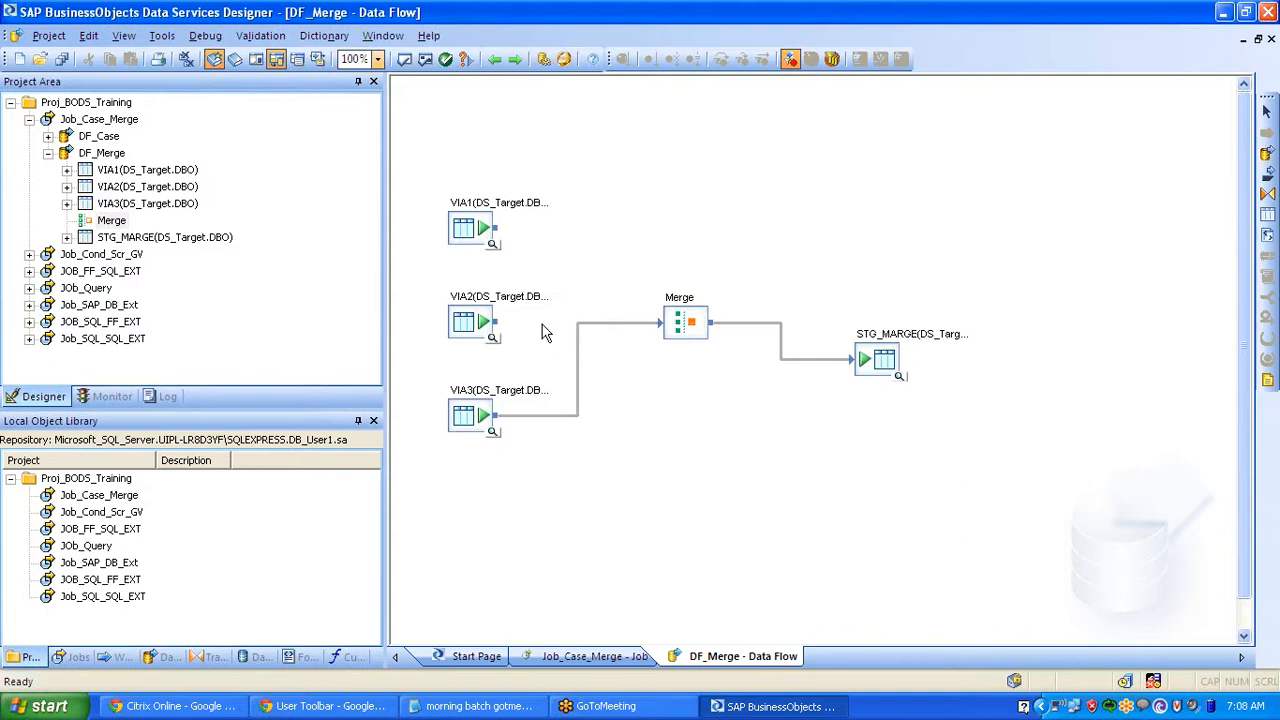
left_click(550, 415)
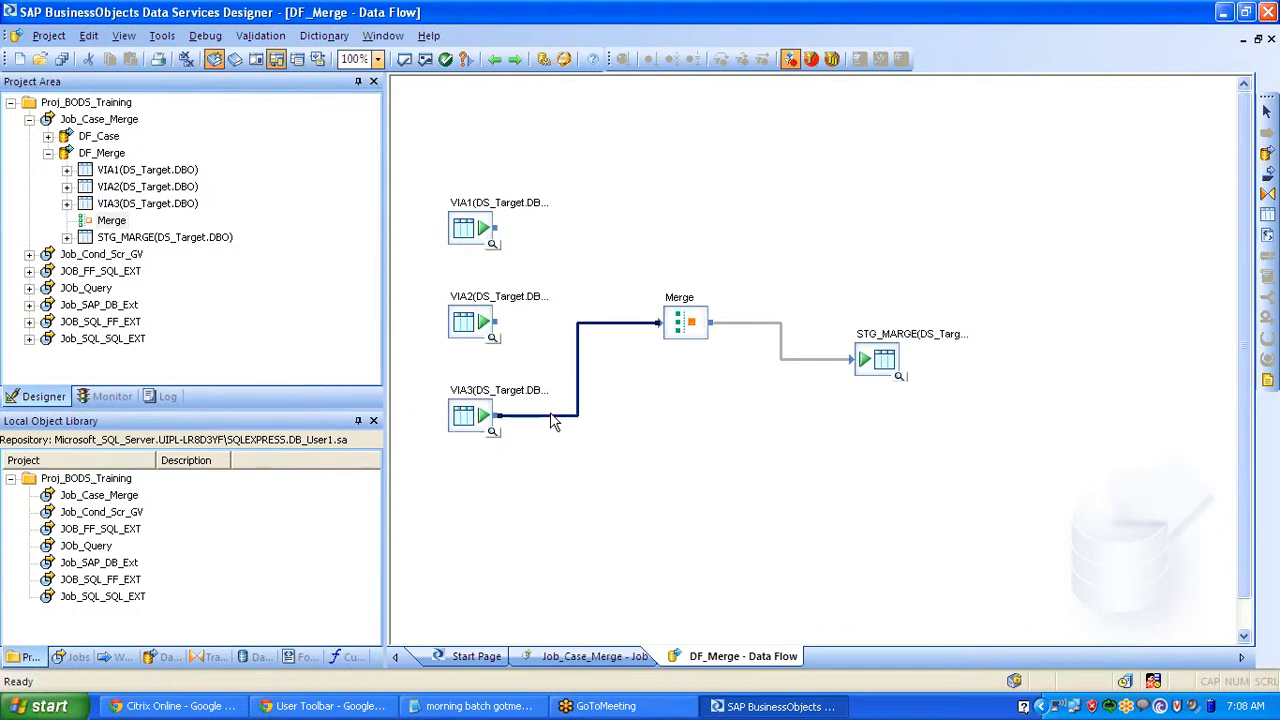
key("Delete")
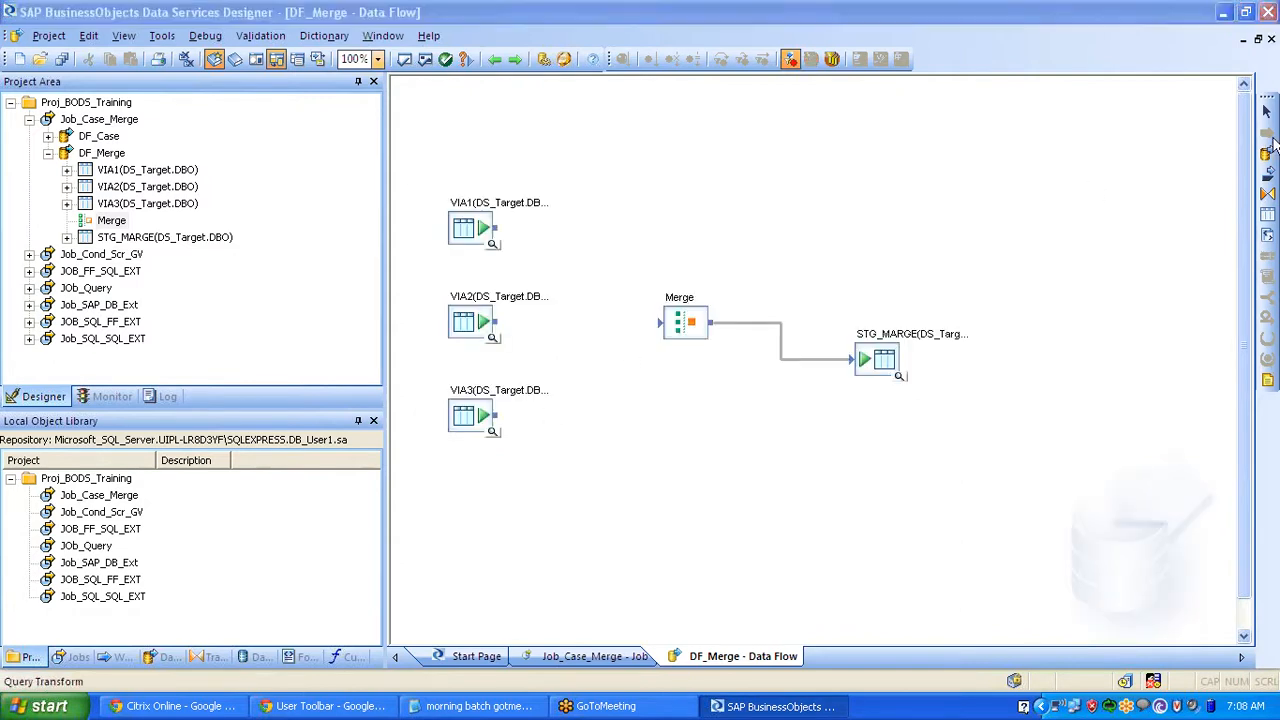
- Add three Query transforms to the data flow, one beside each of the source tables VIA1, VIA2 and VIA3
left_click(1267, 193)
left_click(605, 234)
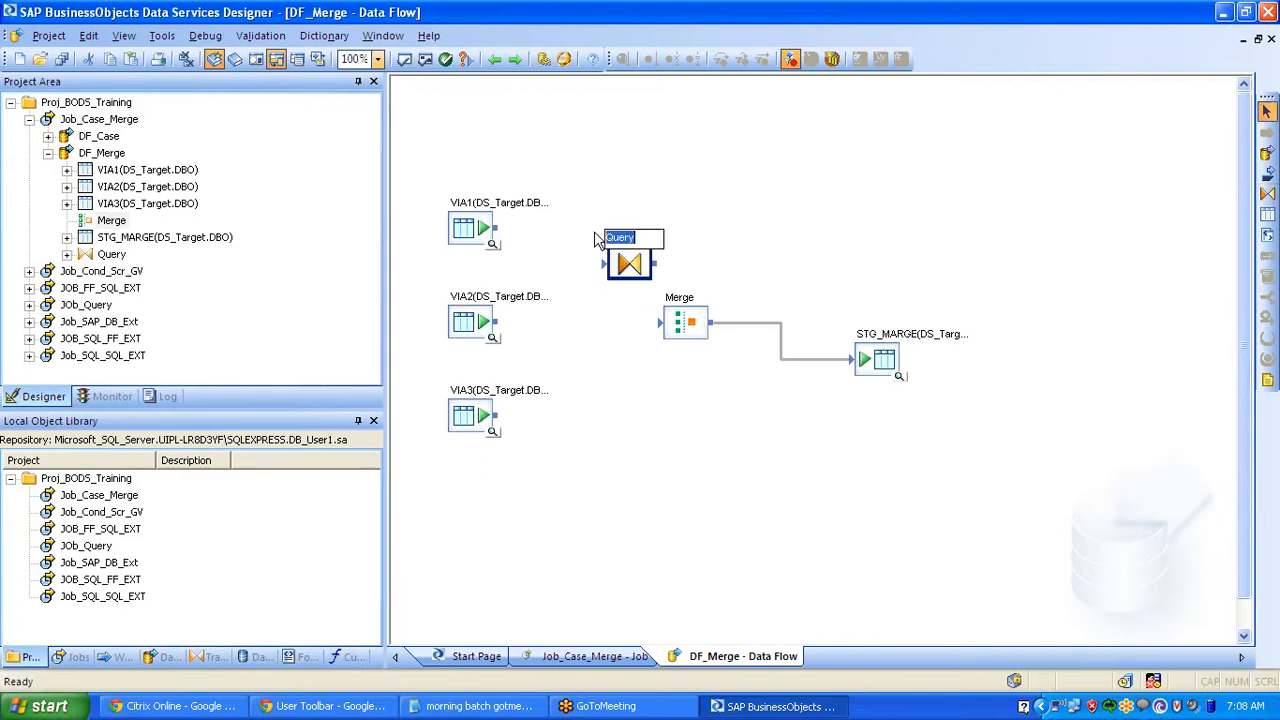
left_click(1267, 193)
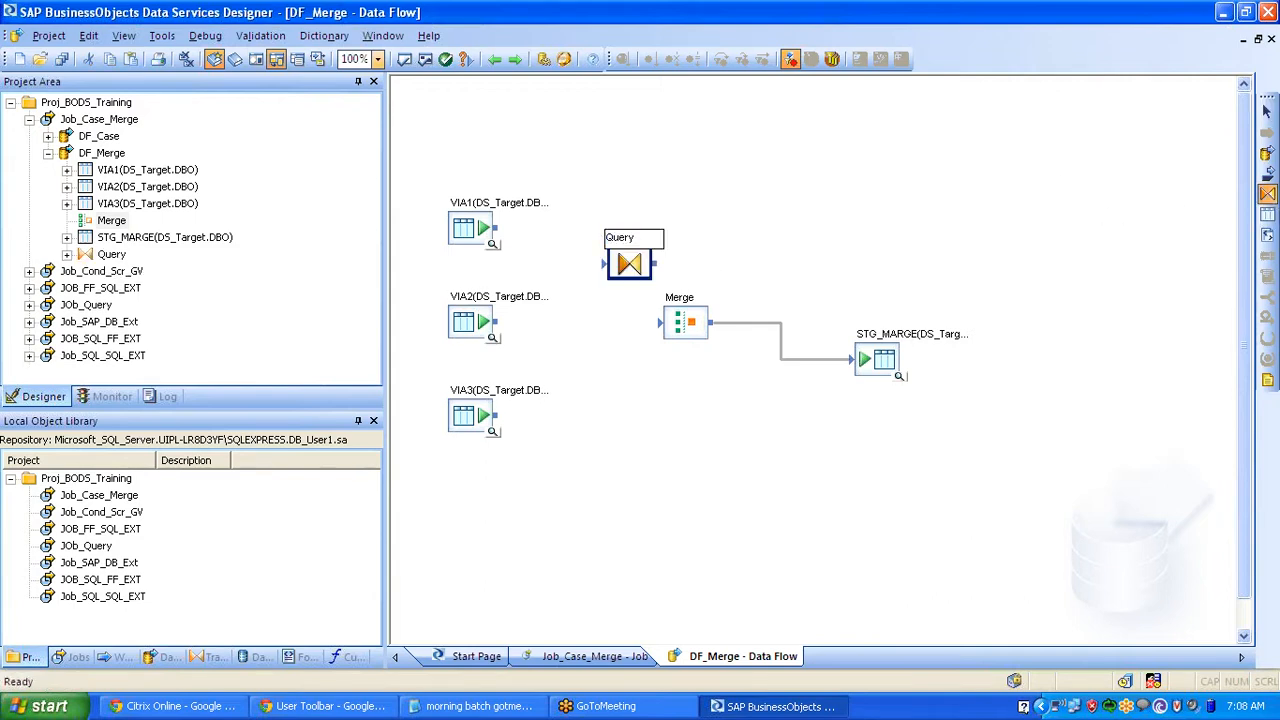
left_click(608, 311)
left_click(1267, 193)
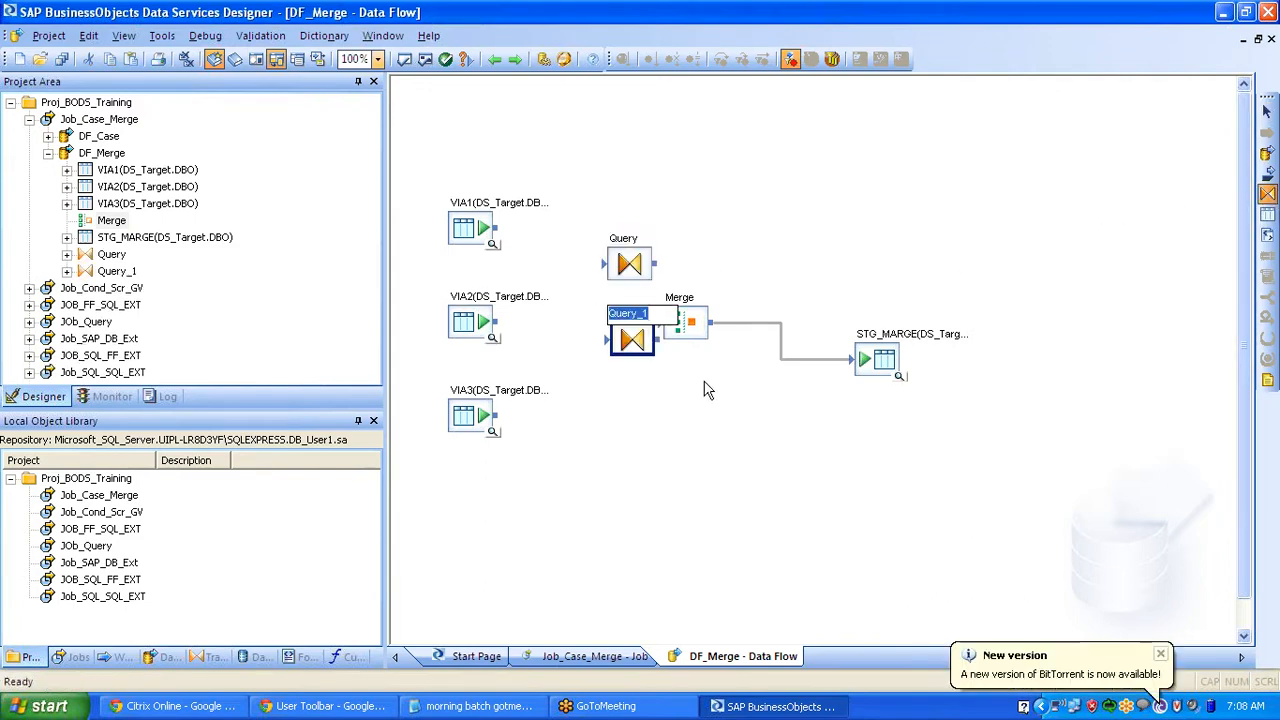
left_click(571, 395)
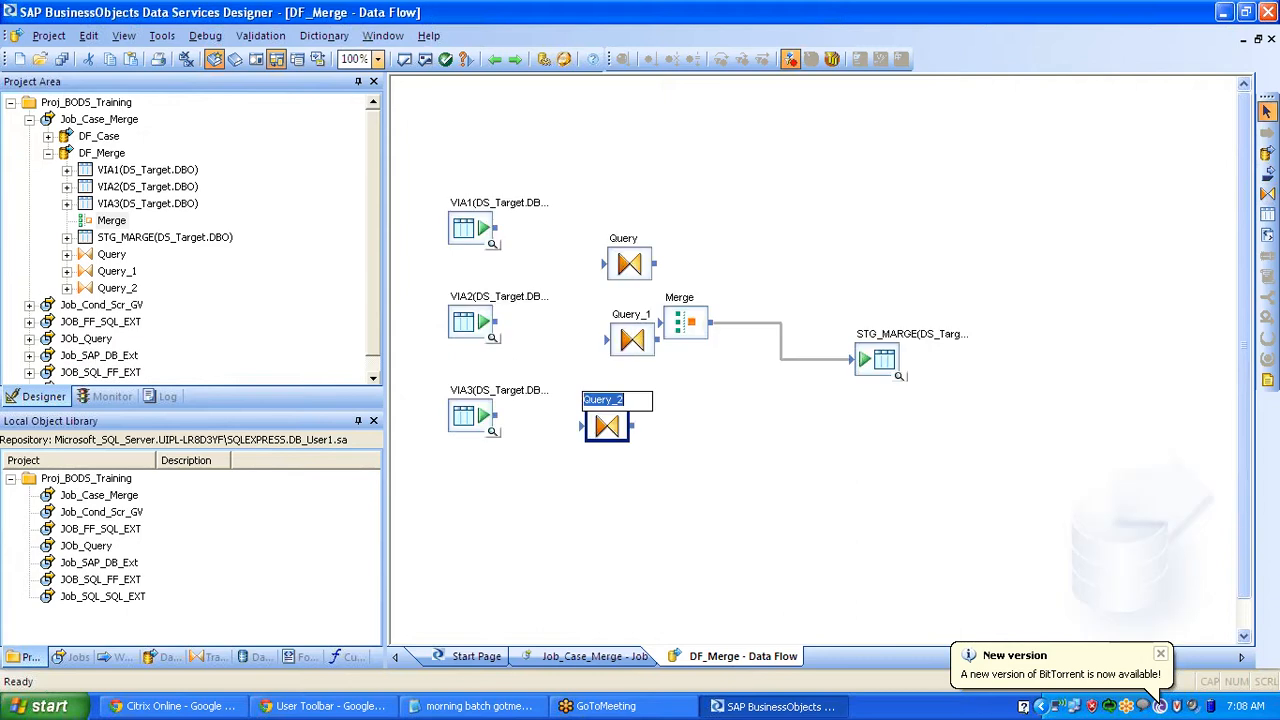
- Connect VIA1 to the first Query transform and map the columns ORDERID through SHIPVIA to its output schema
left_click_drag(494, 228, 599, 230)
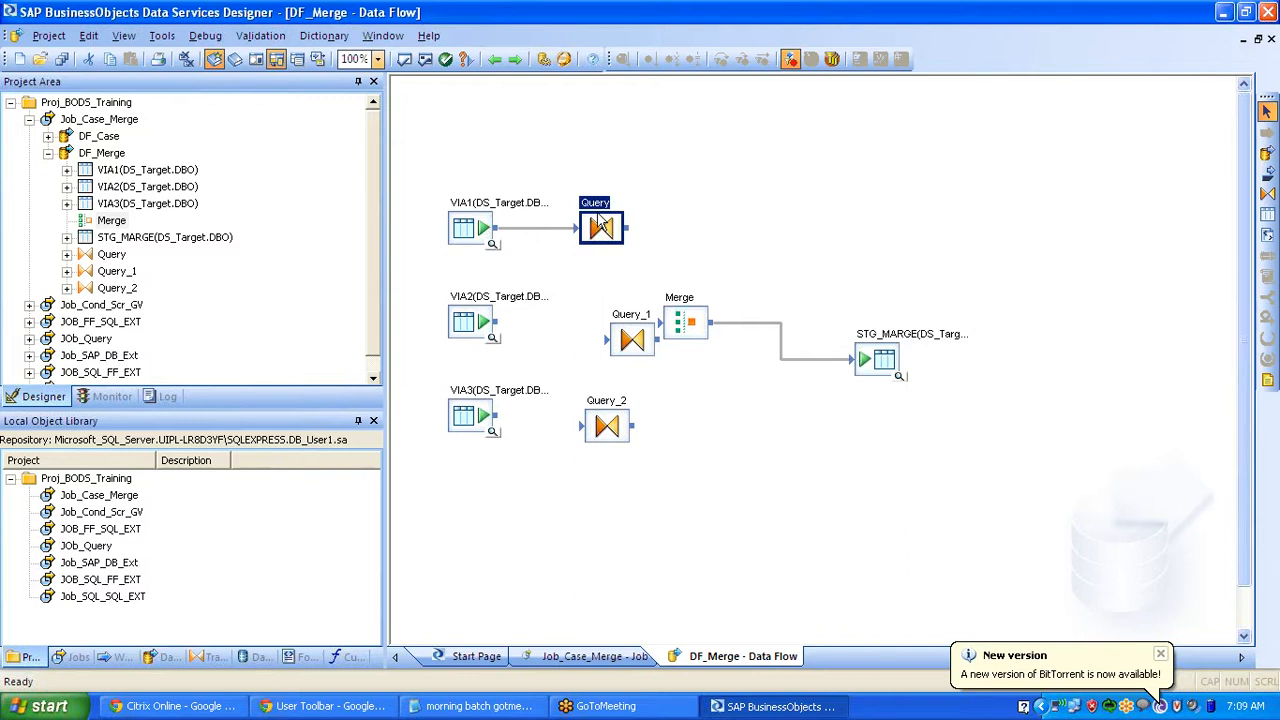
double_click(599, 229)
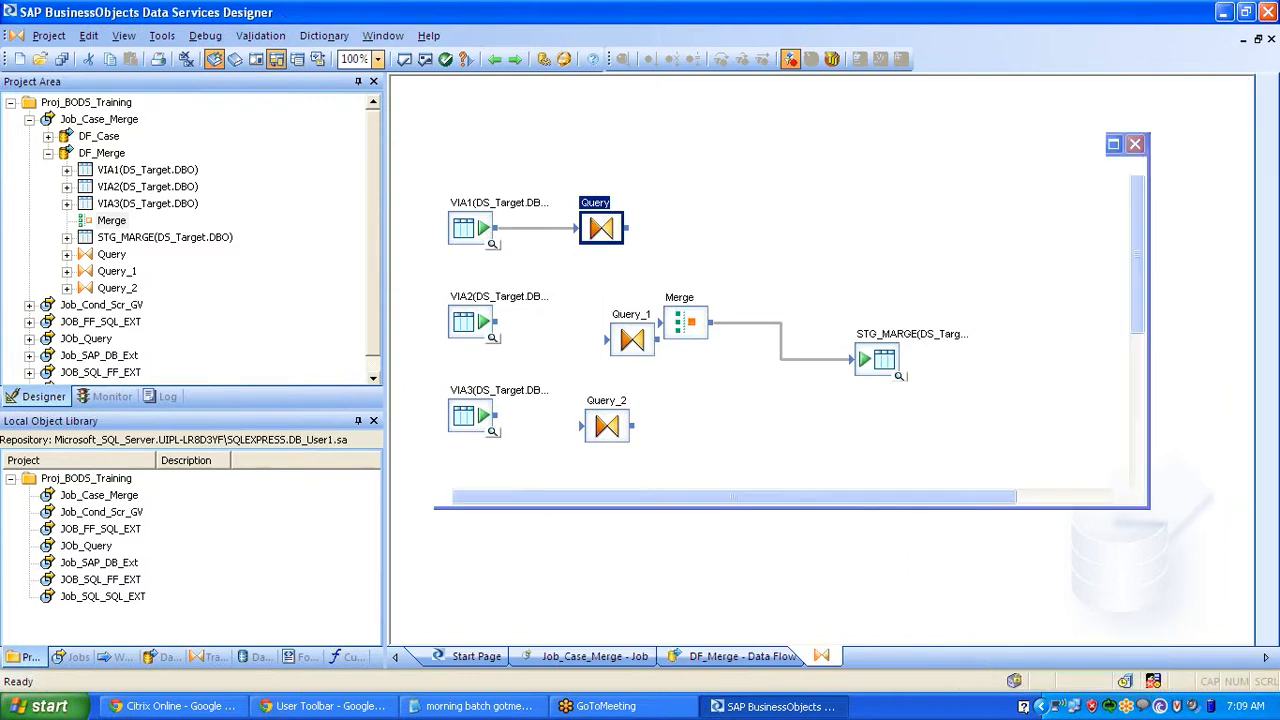
left_click(470, 153)
left_click(484, 252, "shift")
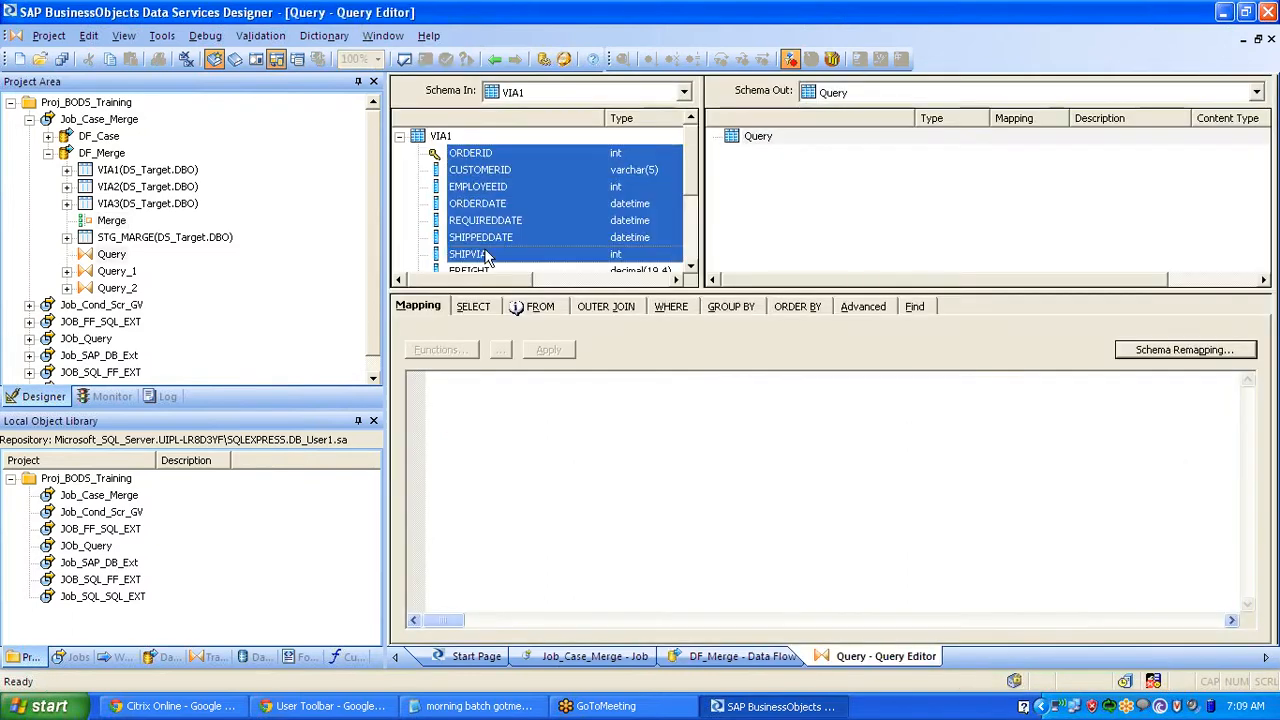
mouse_move(467, 159)
left_mouse_down()
mouse_move(585, 160)
mouse_move(838, 217)
left_mouse_up()
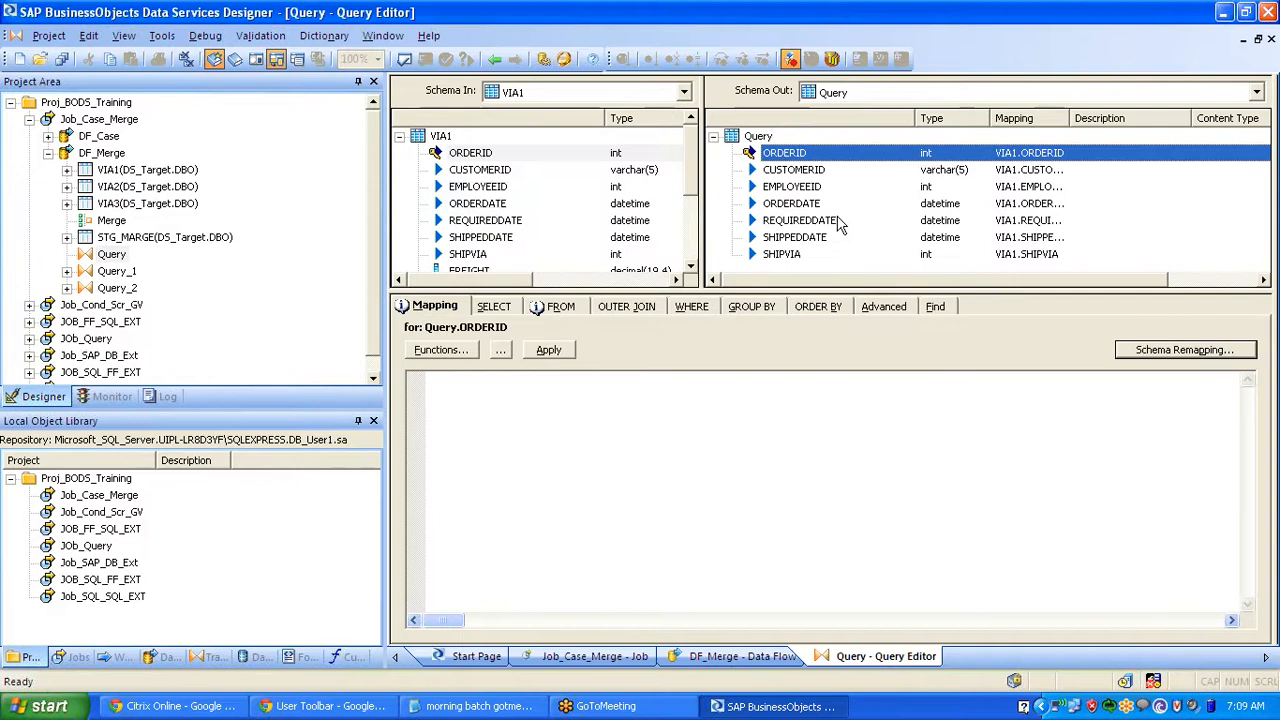
left_click(494, 59)
- Place Query_1 beside VIA2, connect the two, and map the columns ORDERID through SHIPVIA to Query_1's output schema
left_click_drag(630, 350, 560, 327)
double_click(580, 310)
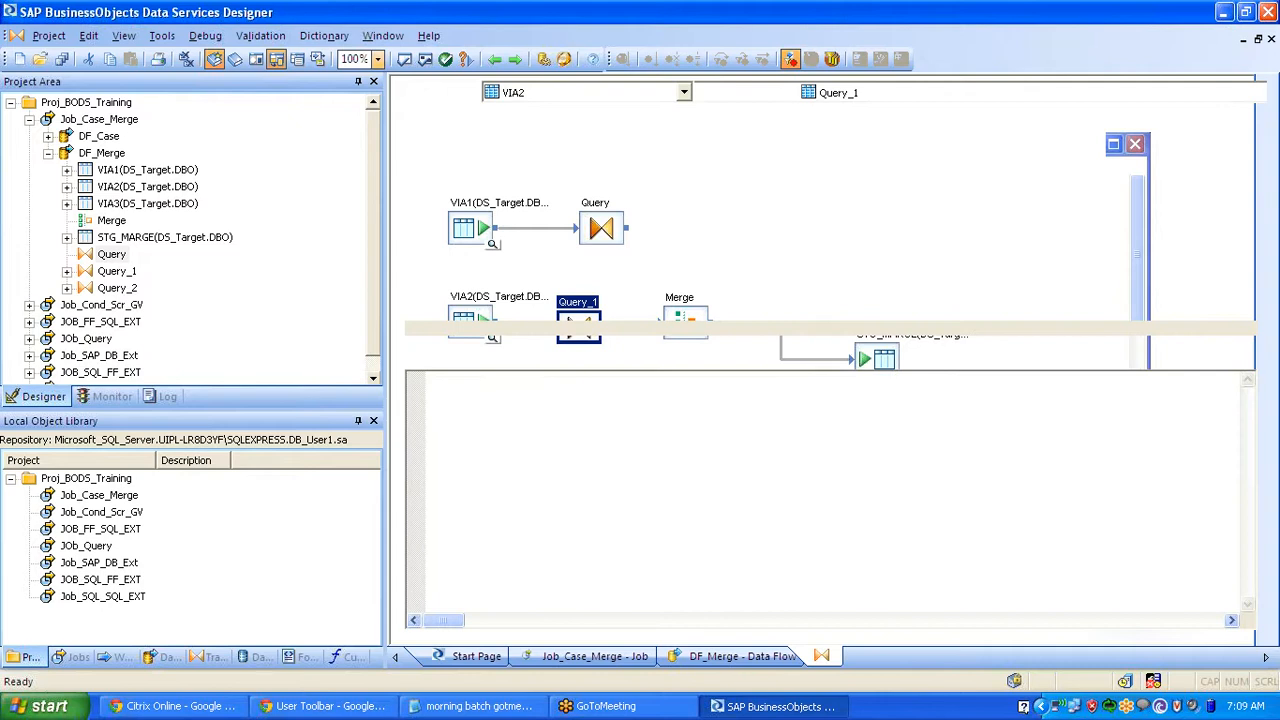
left_click(478, 154)
left_click(474, 257, "shift")
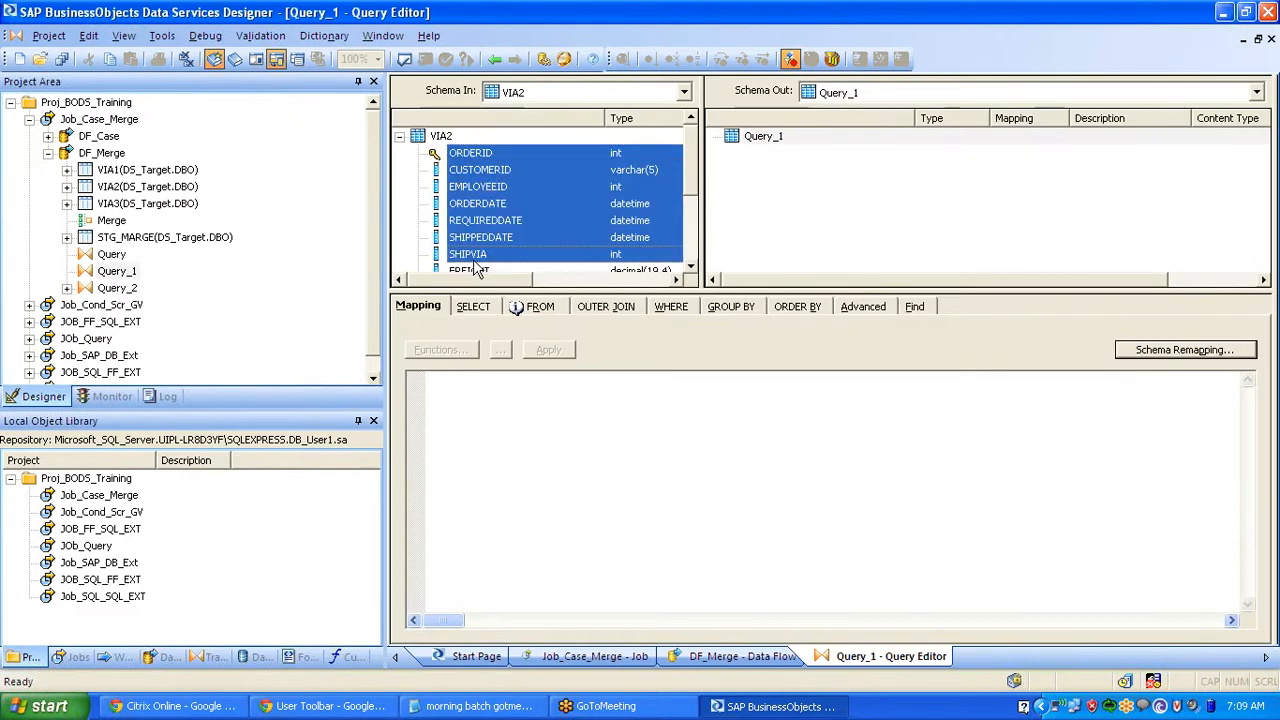
left_click_drag(485, 190, 757, 243)
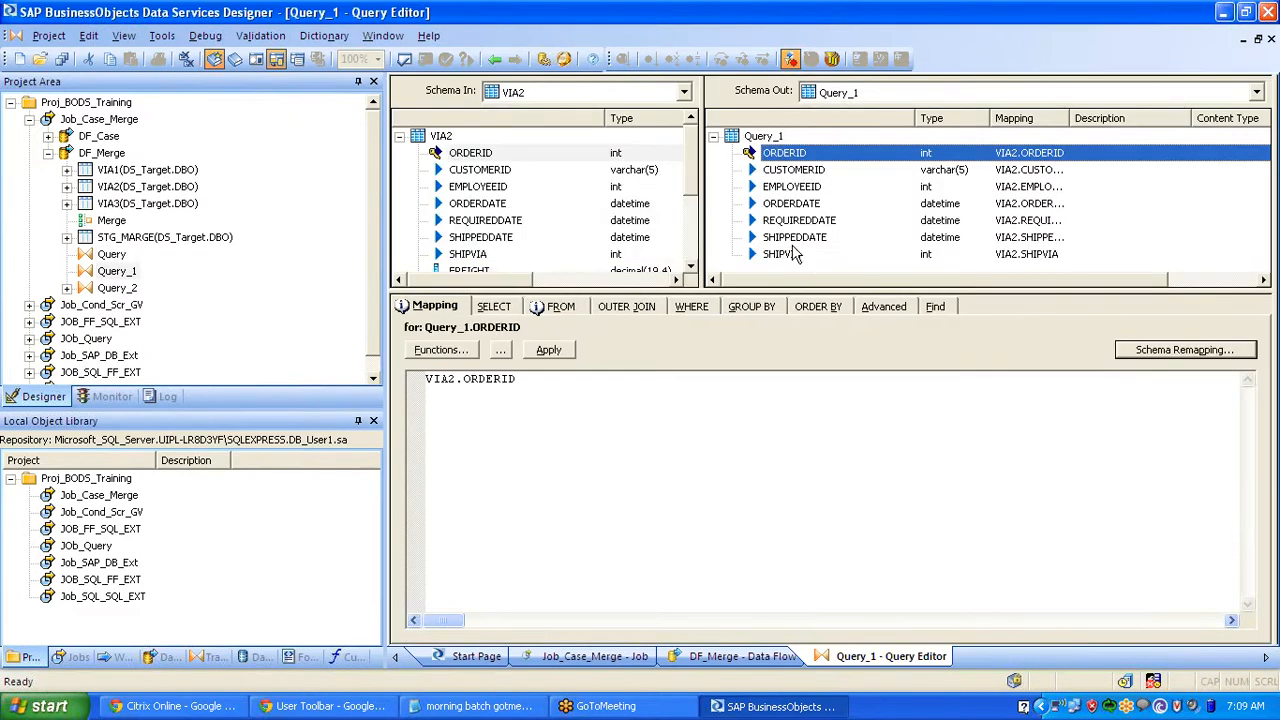
left_click(494, 60)
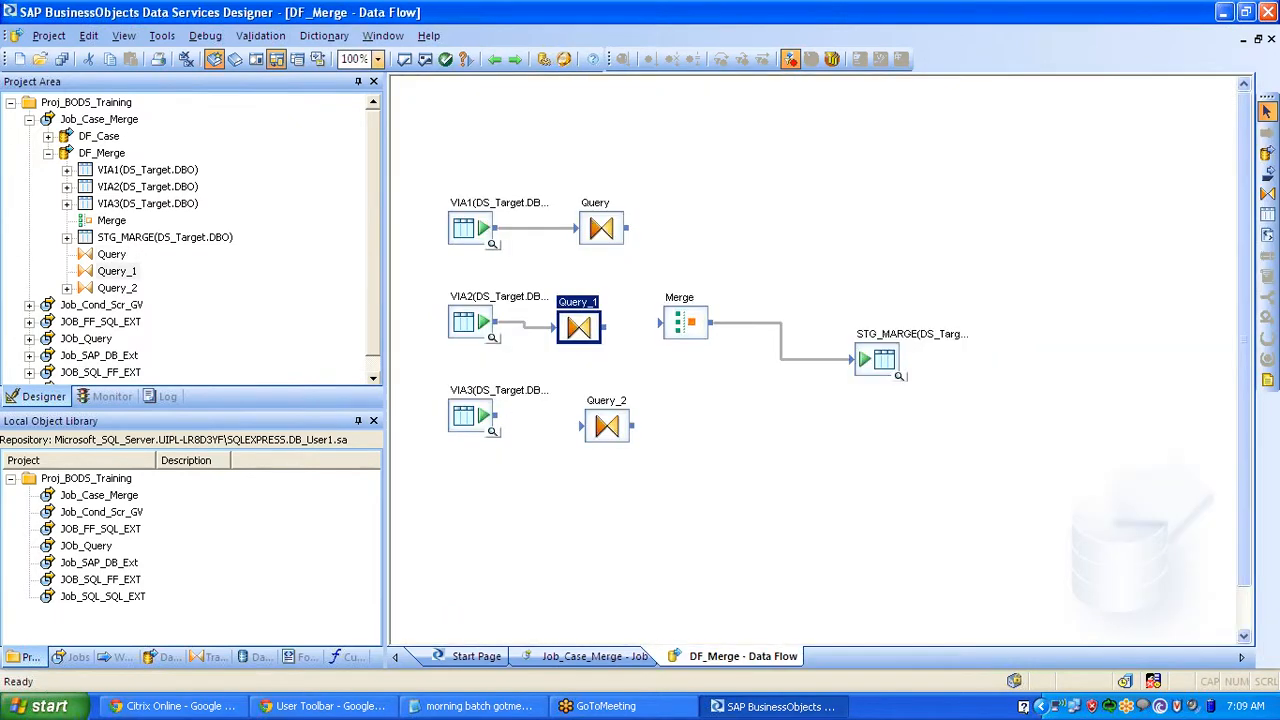
- Connect VIA3 to Query_2 and map the columns ORDERID through SHIPVIA to Query_2's output schema
double_click(600, 424)
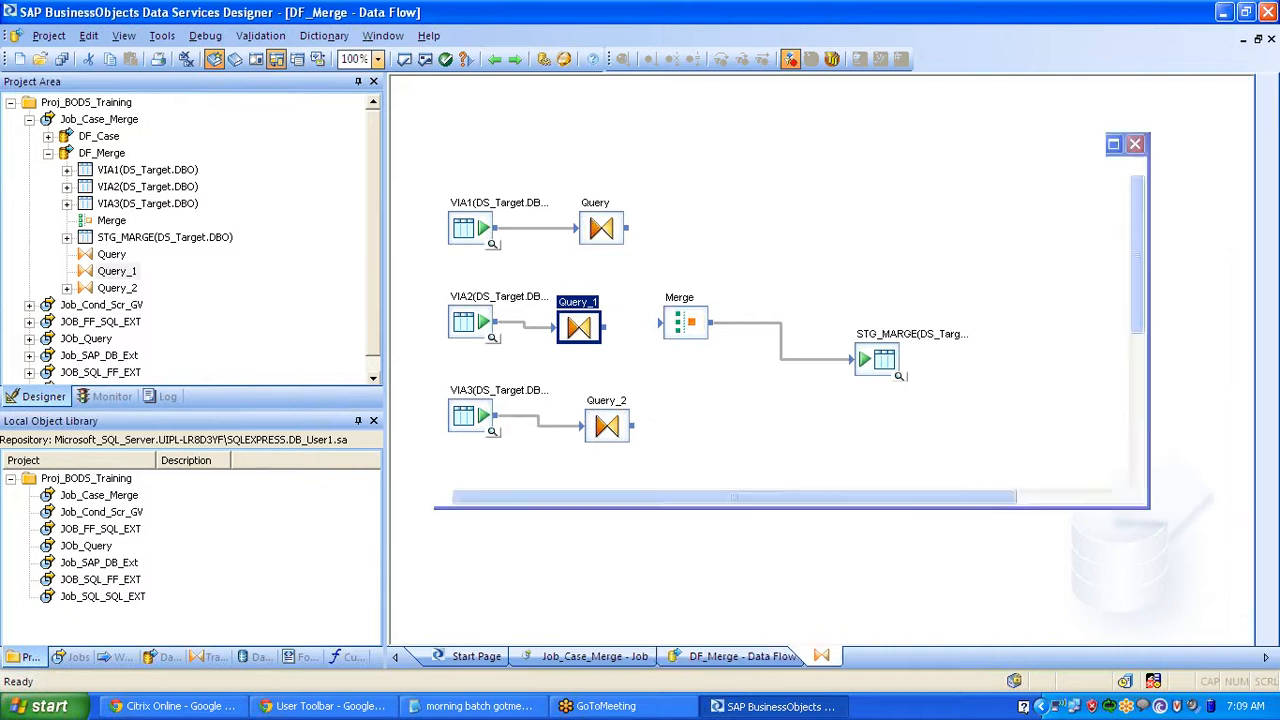
left_click(480, 156)
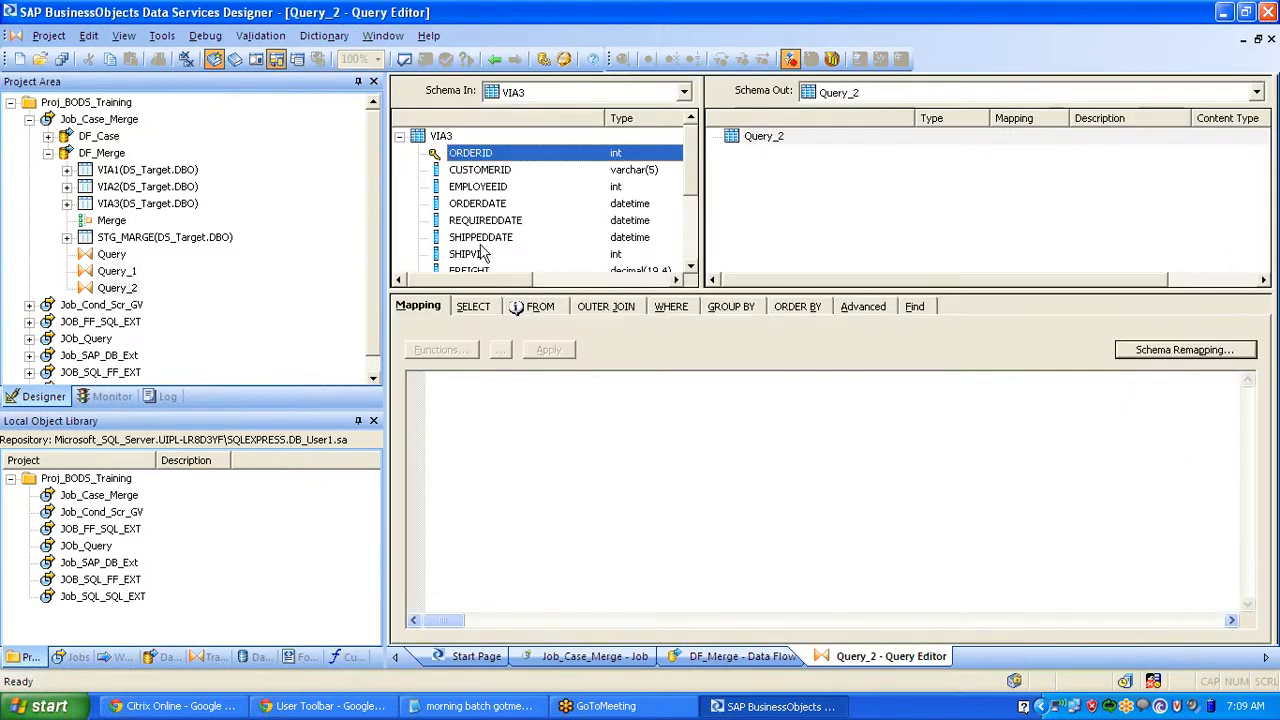
left_click(482, 254, "shift")
left_click_drag(482, 254, 763, 138)
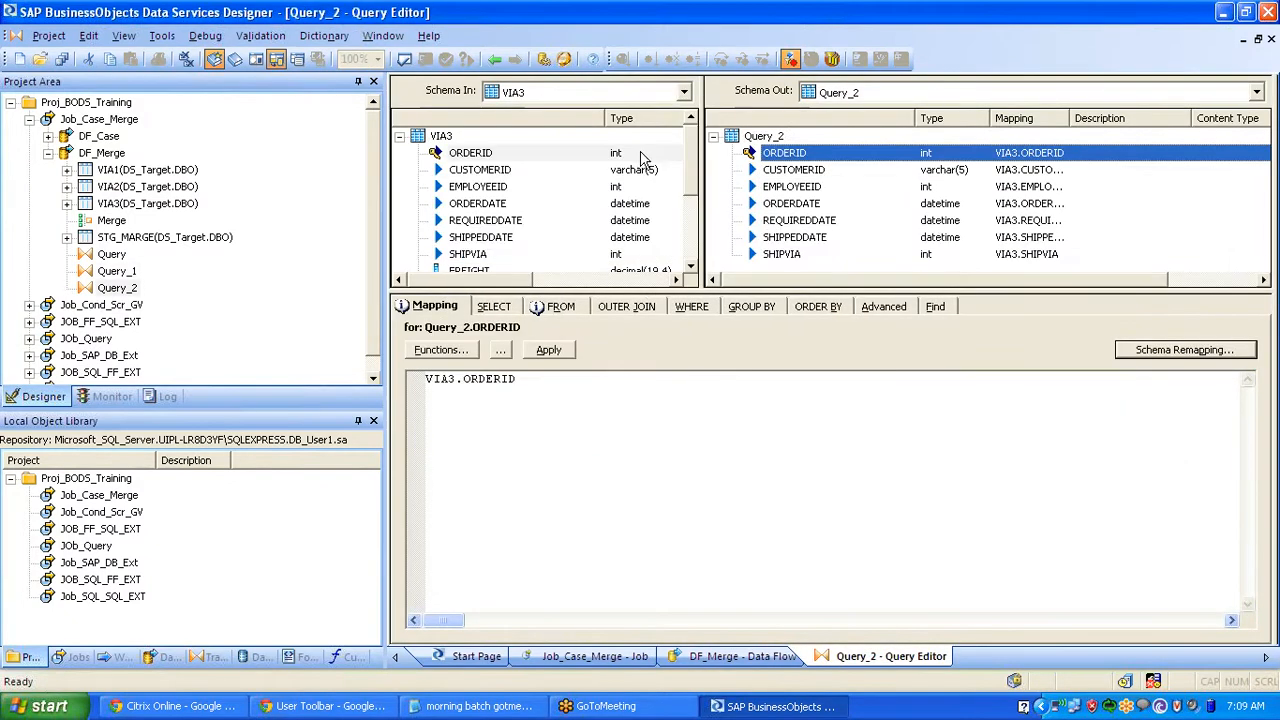
left_click(494, 60)
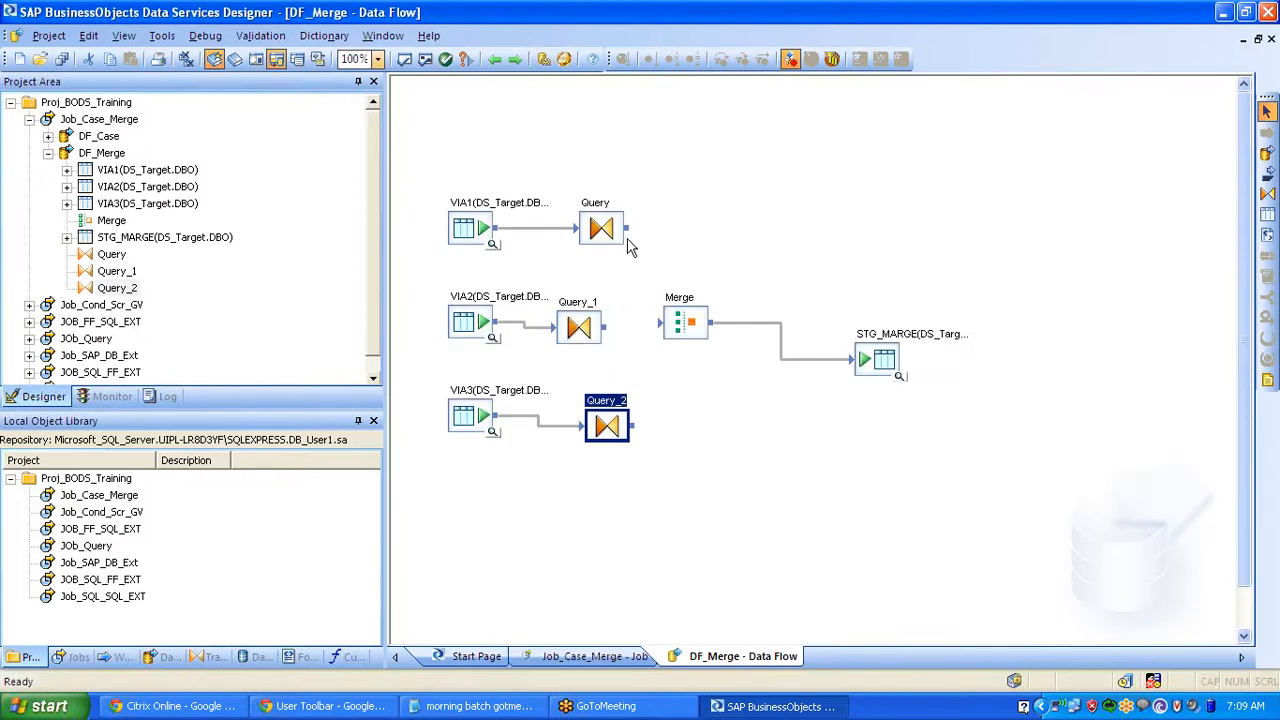
- Connect Query, Query_1 and Query_2 to the Merge transform and align Query_1 with VIA2
left_click_drag(627, 229, 661, 322)
left_click(590, 326)
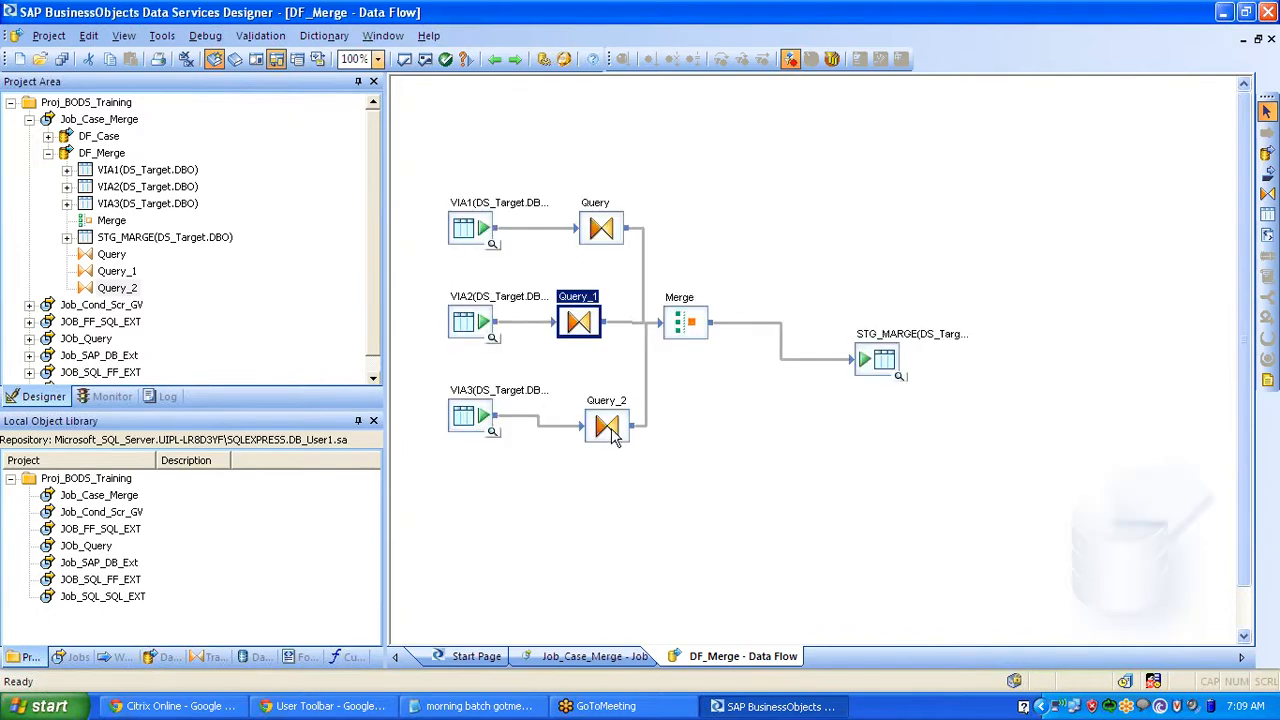
- Align Query_2 with VIA3, check the Merge transform's input and output schemas, and return to the DF_Merge data flow
left_click_drag(614, 437, 604, 426)
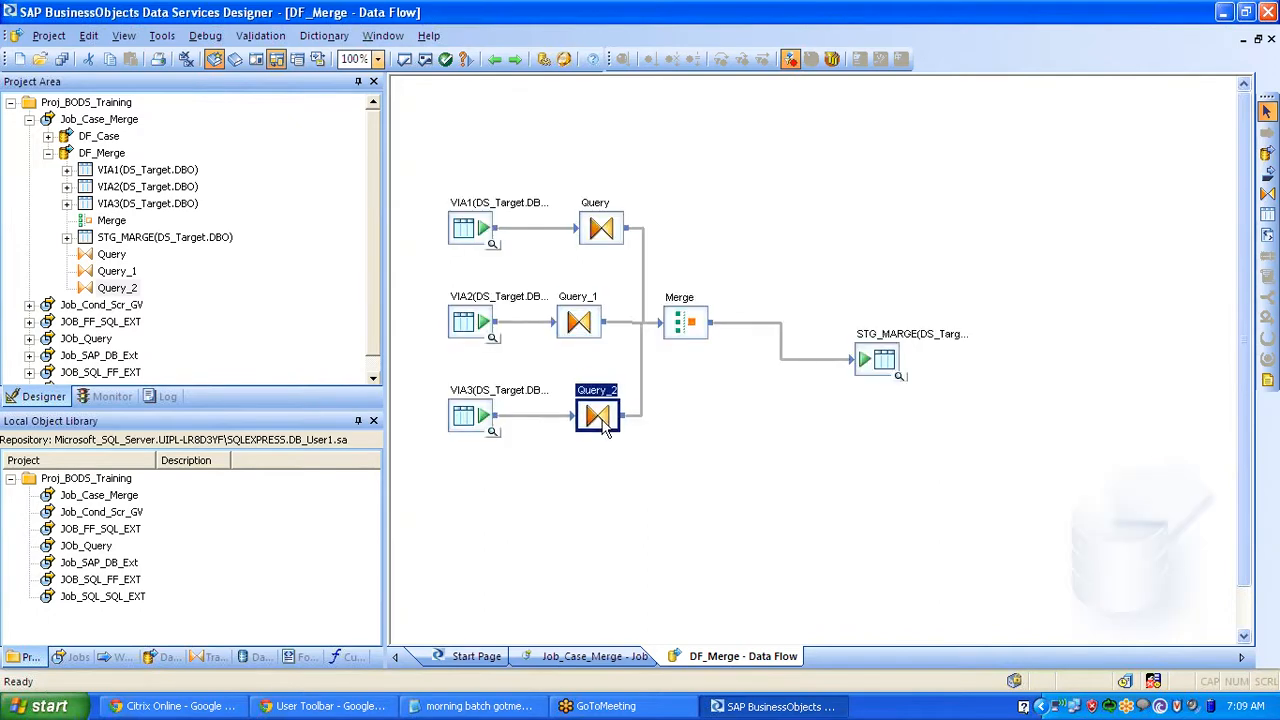
double_click(685, 296)
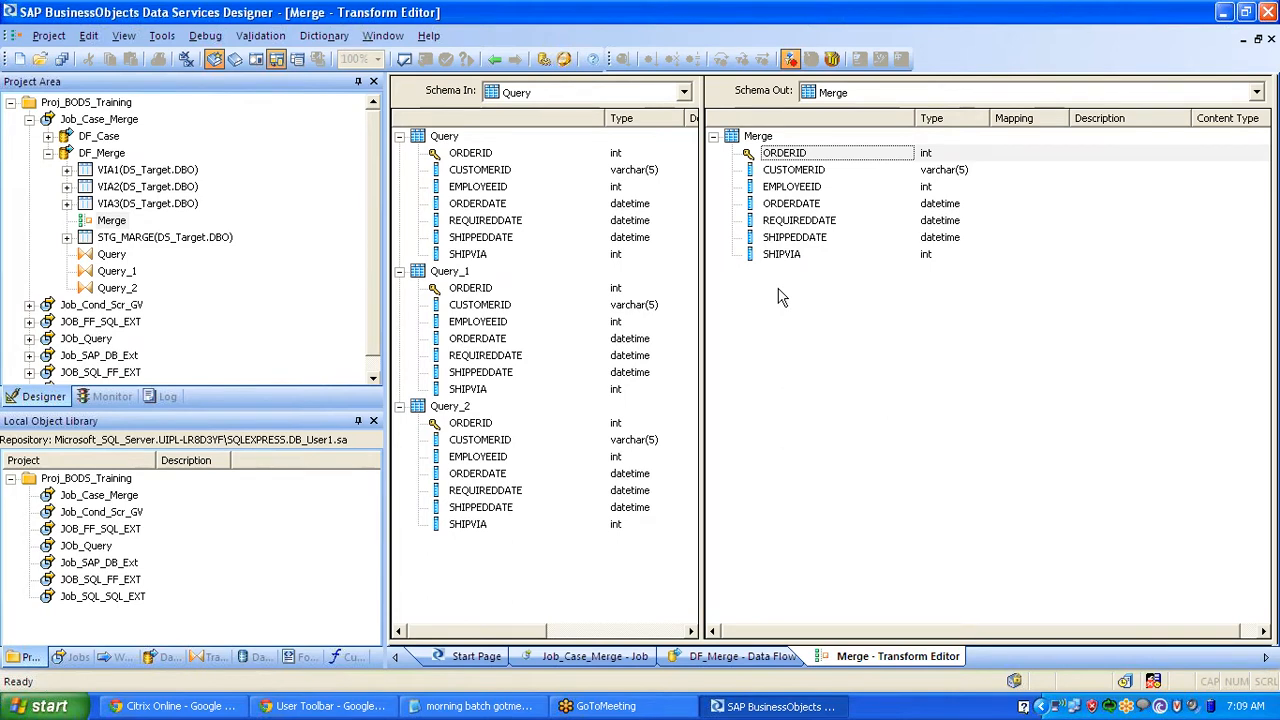
left_click(495, 60)
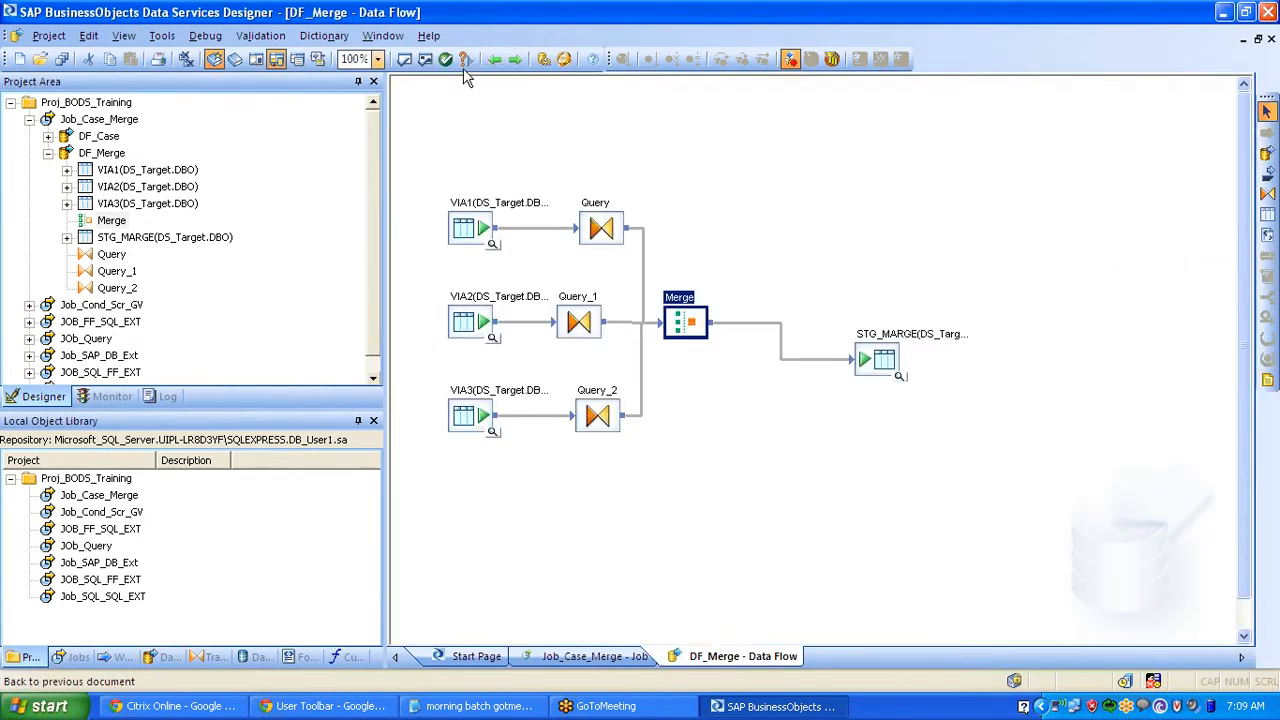
- Save all changes and validate the objects in the DF_Merge data flow
left_click(66, 62)
left_click(535, 450)
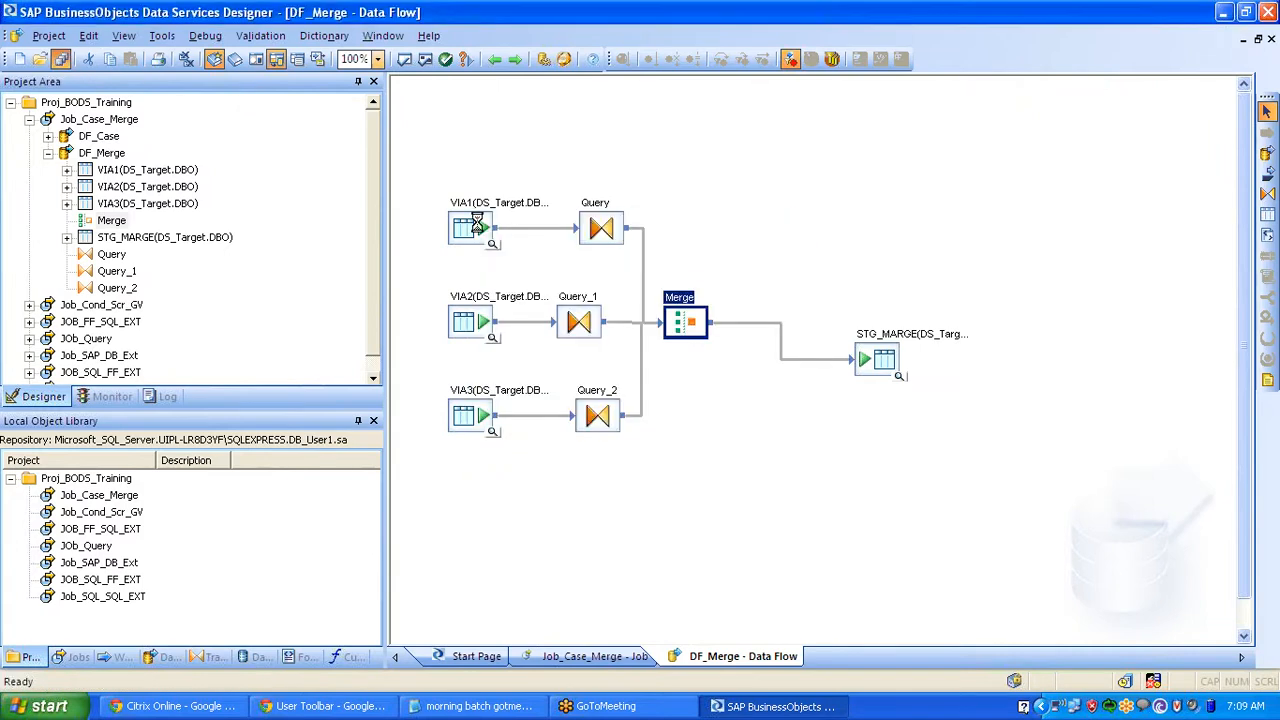
left_click(425, 62)
left_click(963, 281)
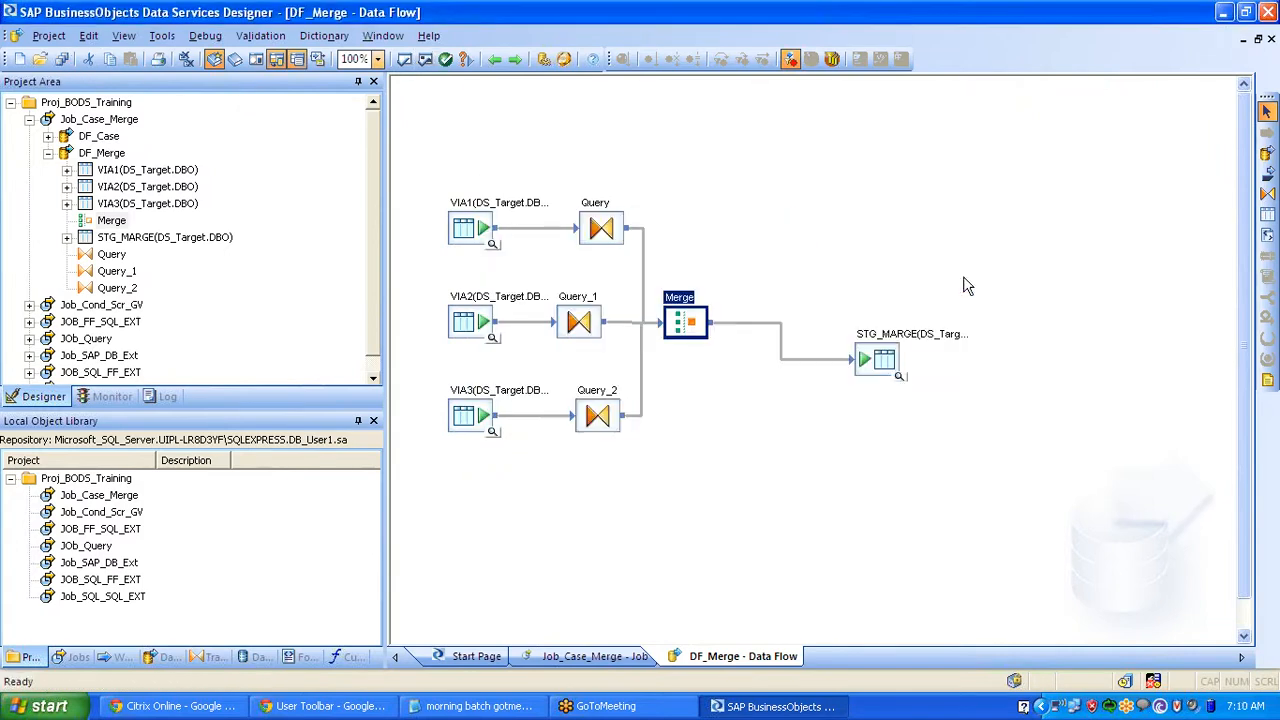
- Execute Job_Case_Merge with the default execution properties and collapse the job in the project tree
left_click(110, 120)
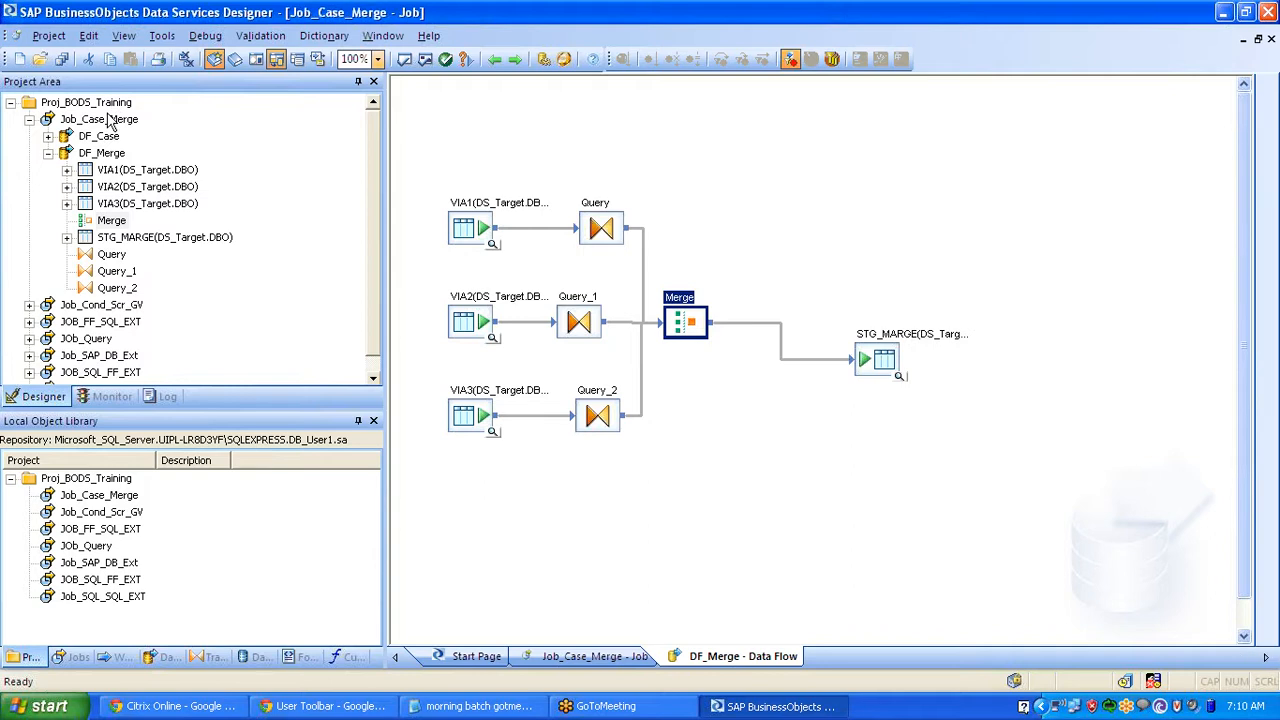
right_click(110, 120)
left_click(157, 124)
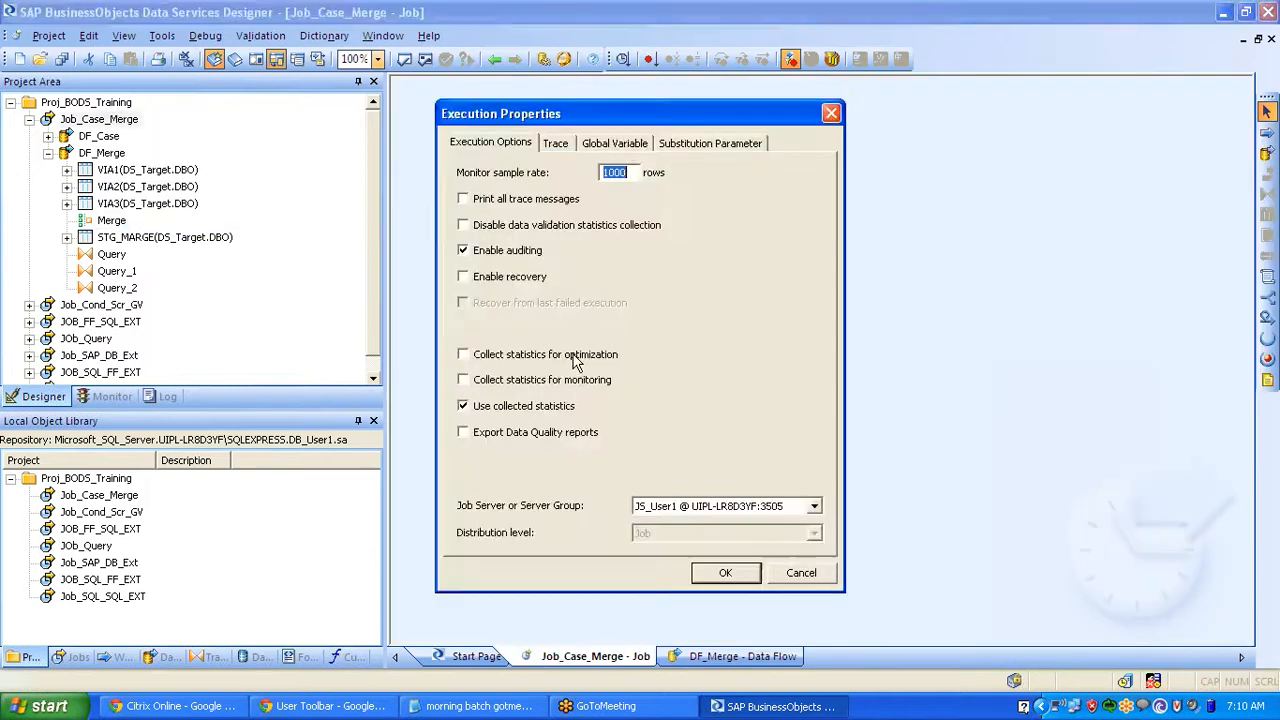
left_click(714, 577)
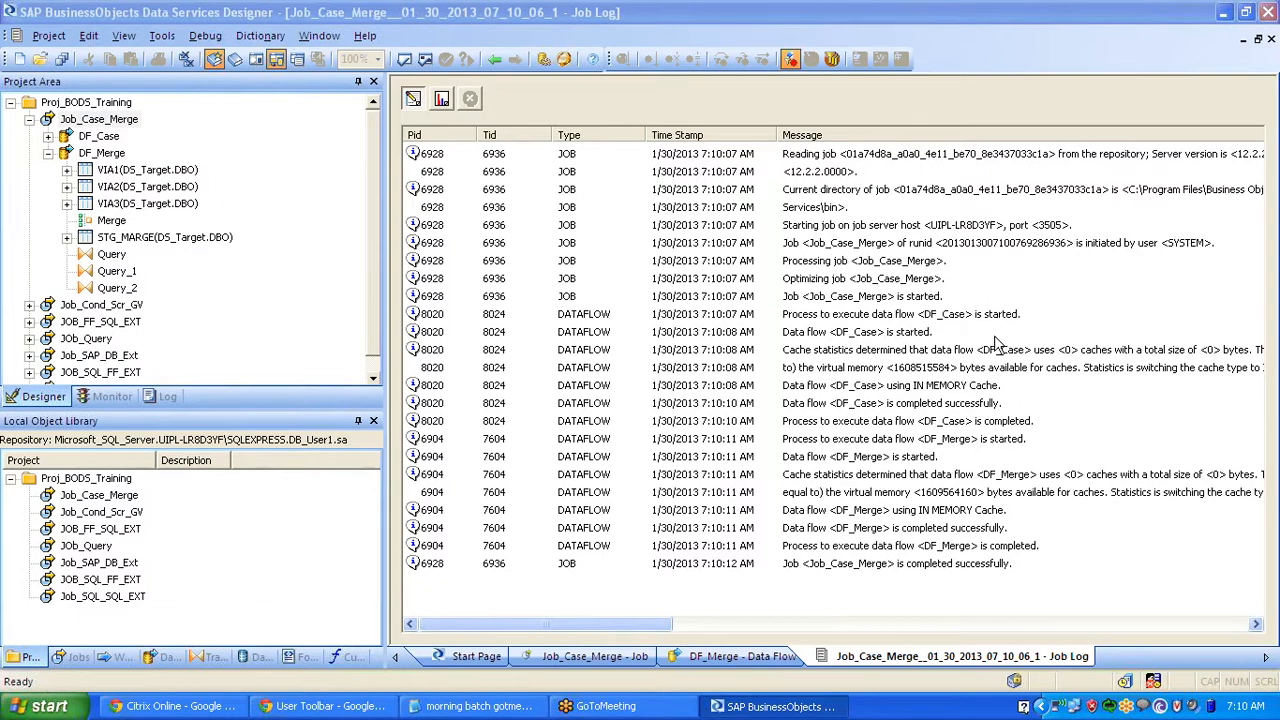
left_click(29, 119)
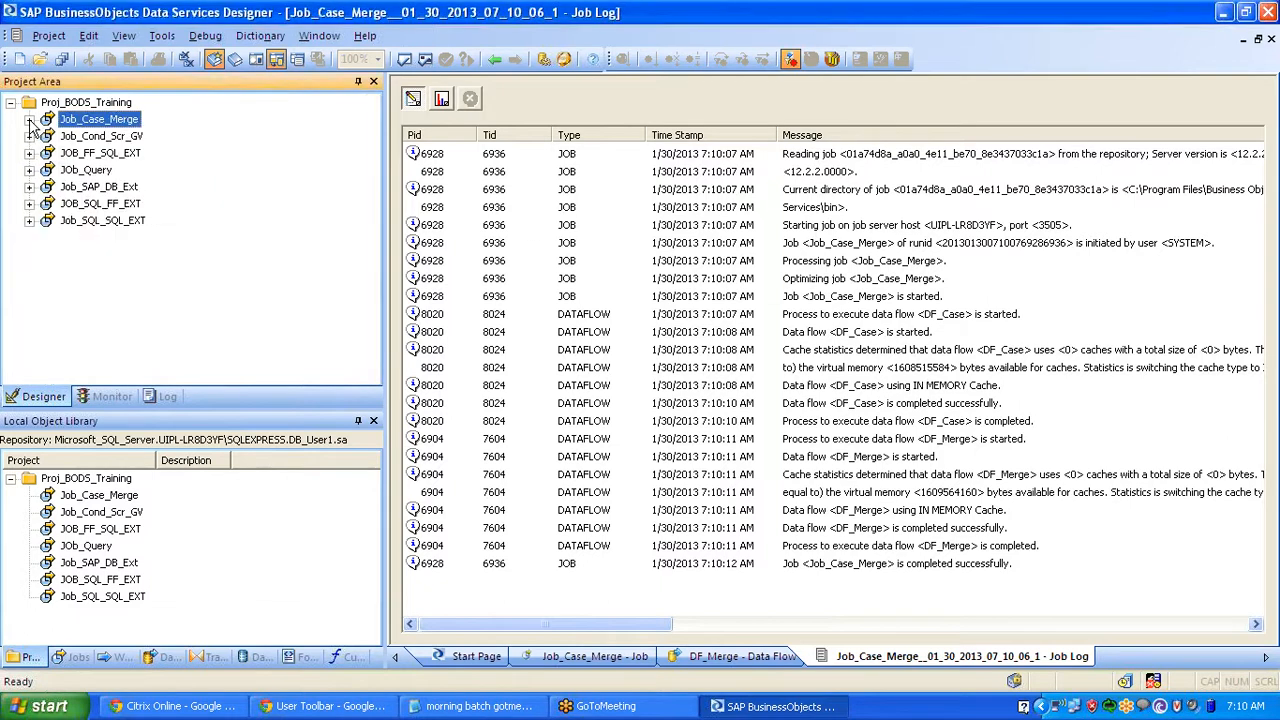
left_click(330, 706)
left_click(304, 707)
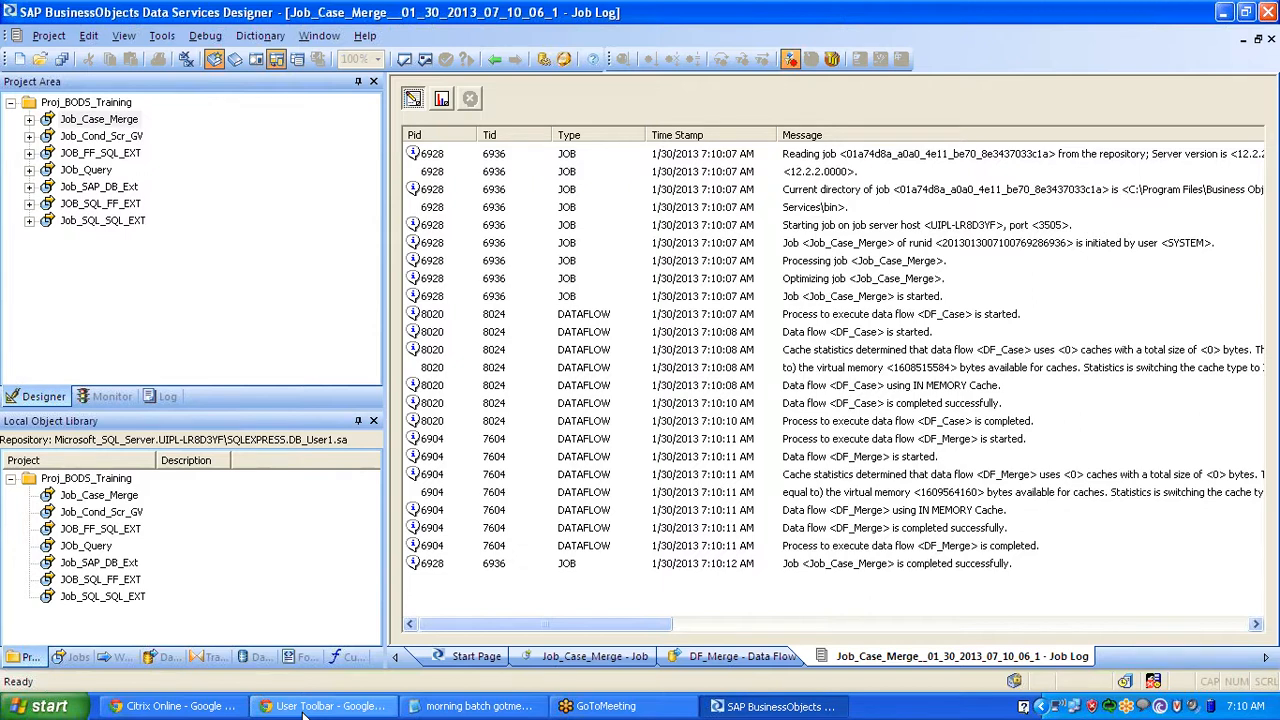
left_click(158, 708)
left_click(168, 708)
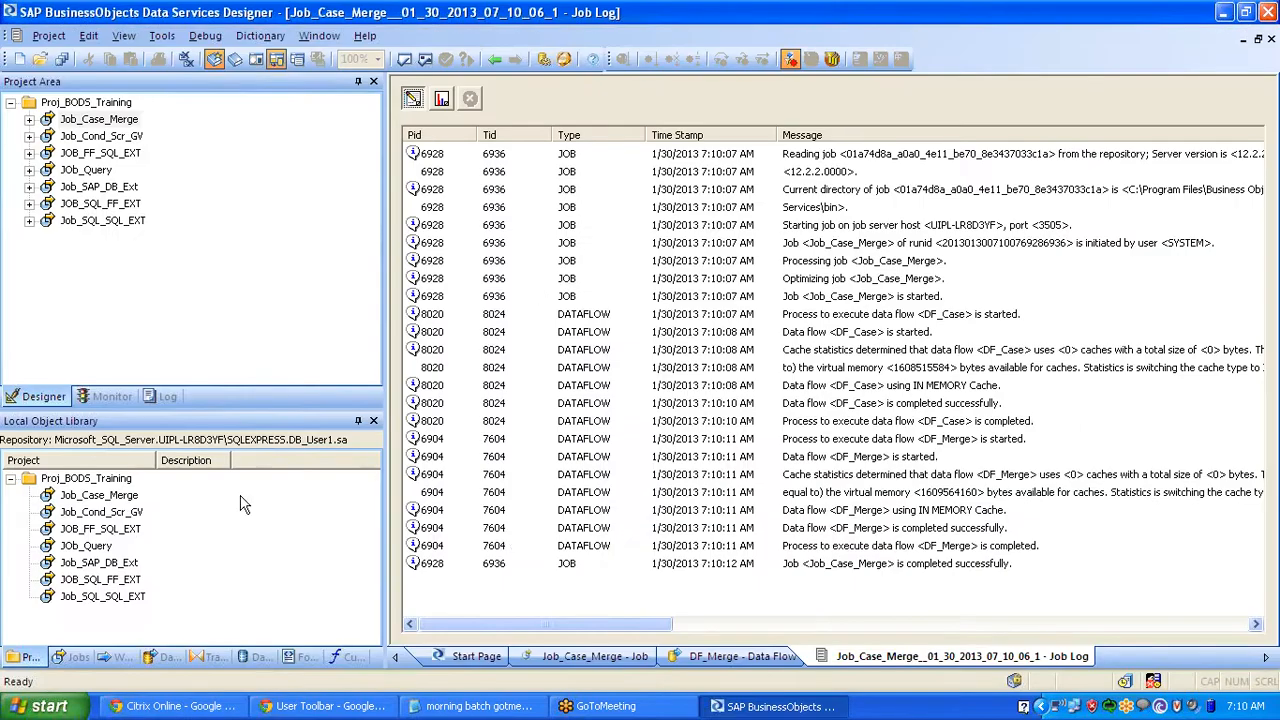
- Expand the Platform transforms in the object library and examine Merge, Query, SQL, Map_Operation and Row_Generation
left_click(212, 657)
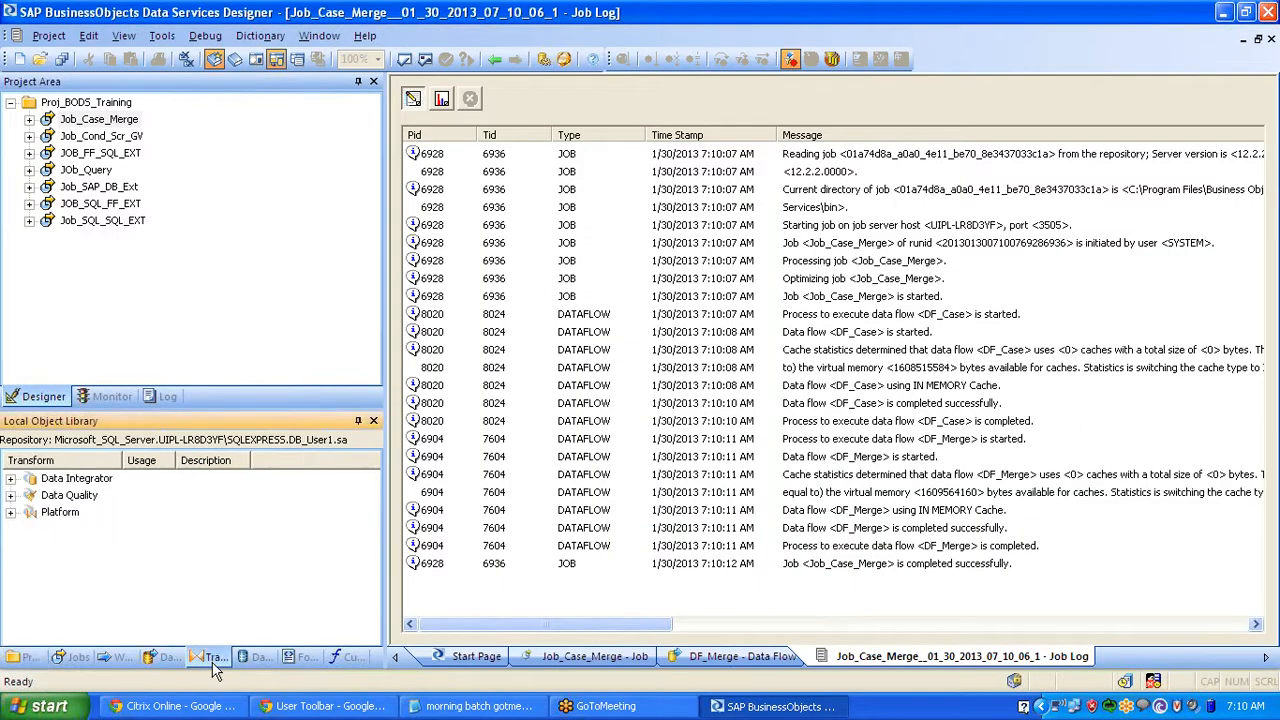
left_click(11, 479)
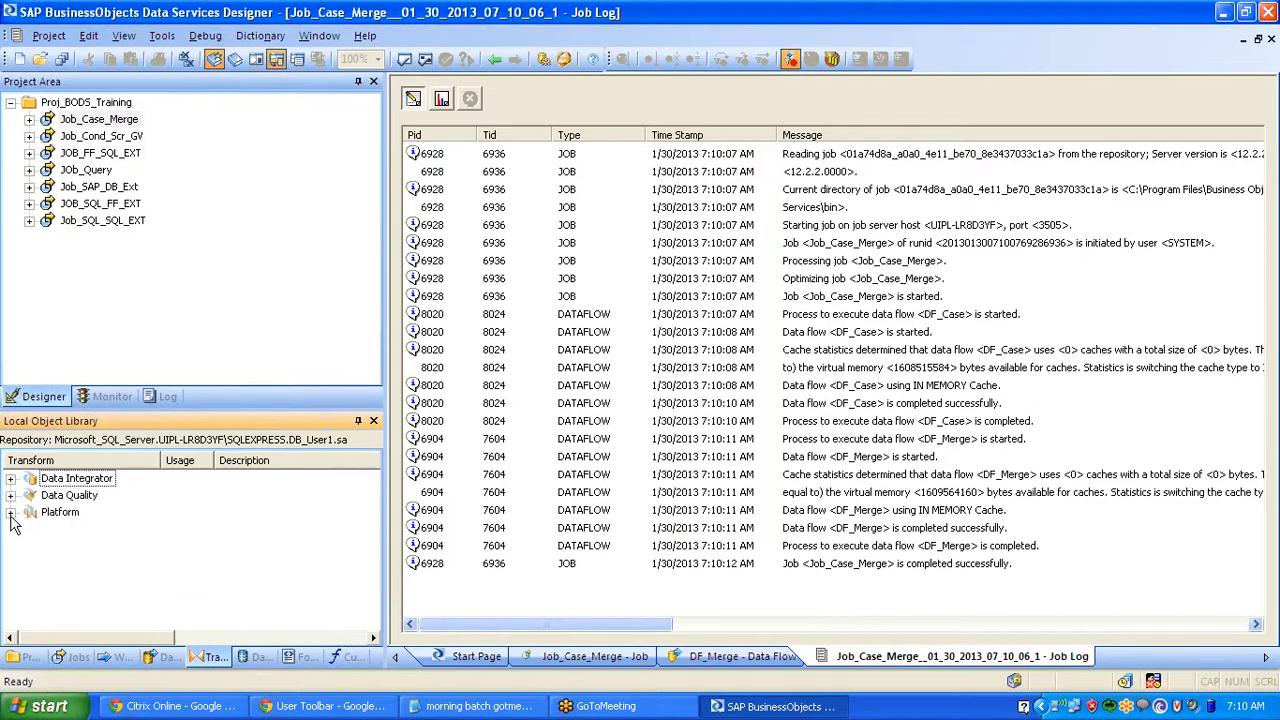
left_click(10, 512)
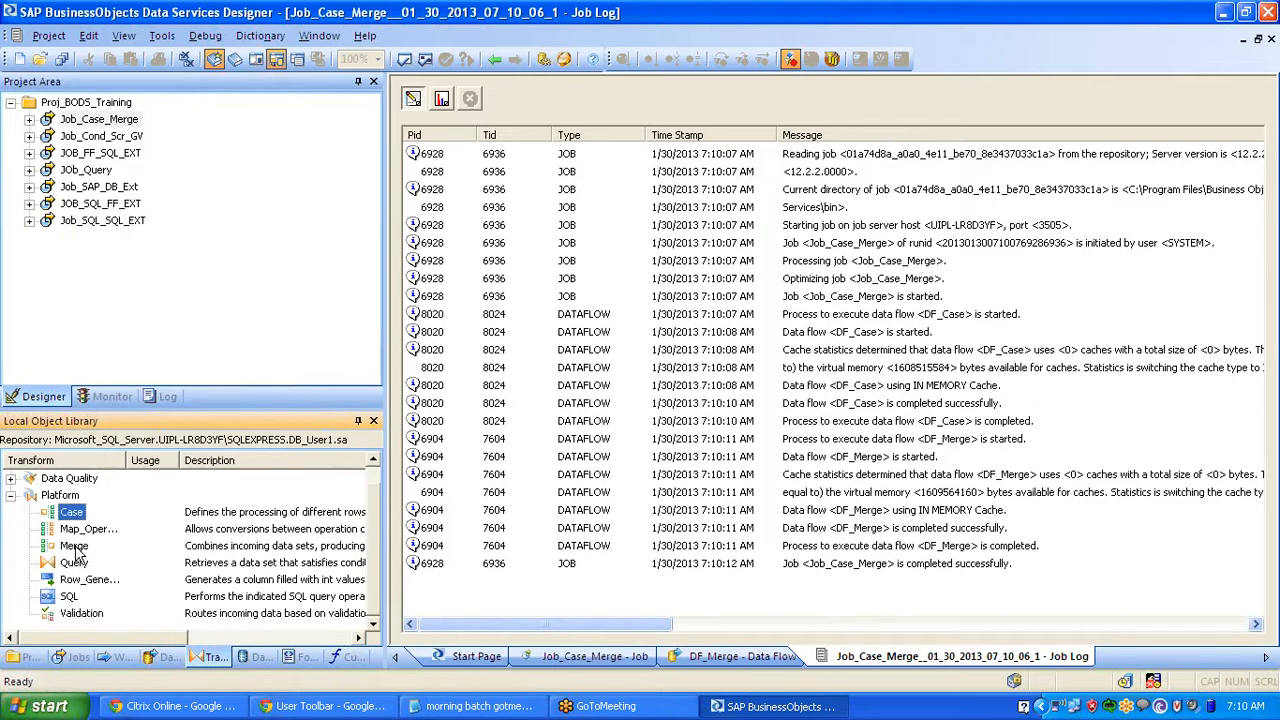
left_click(75, 546)
left_click(85, 564)
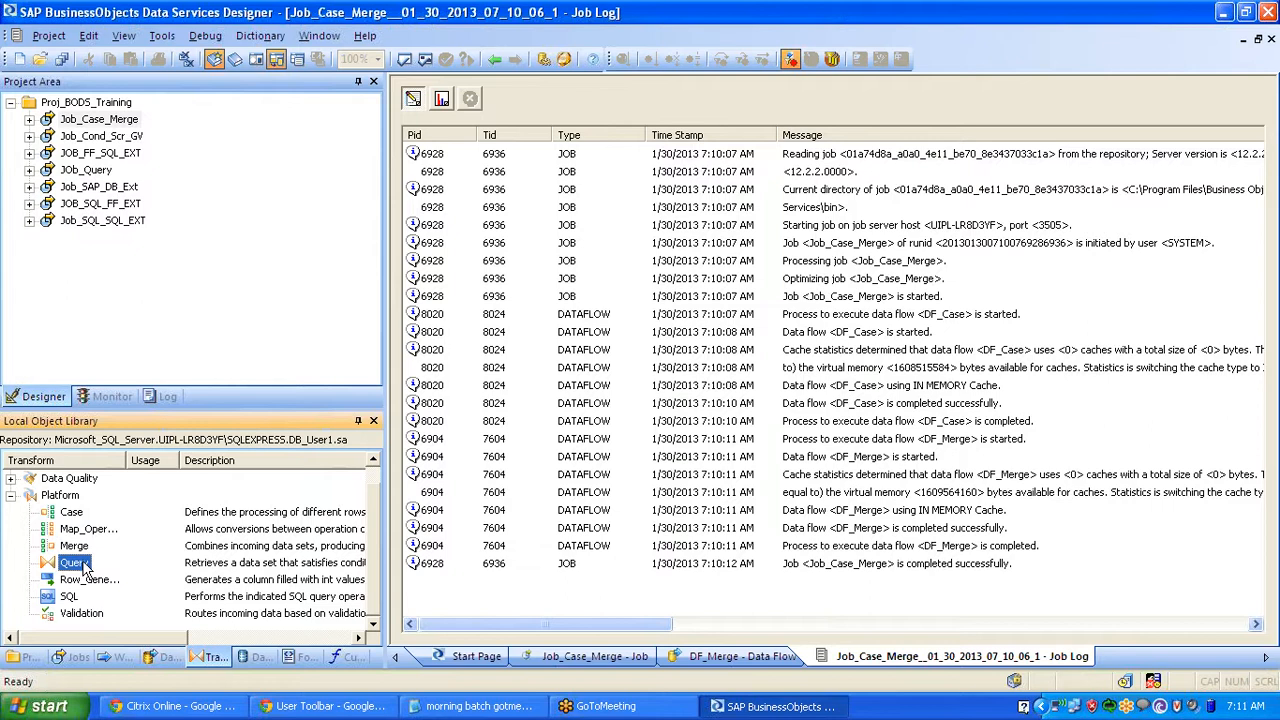
left_click(64, 598)
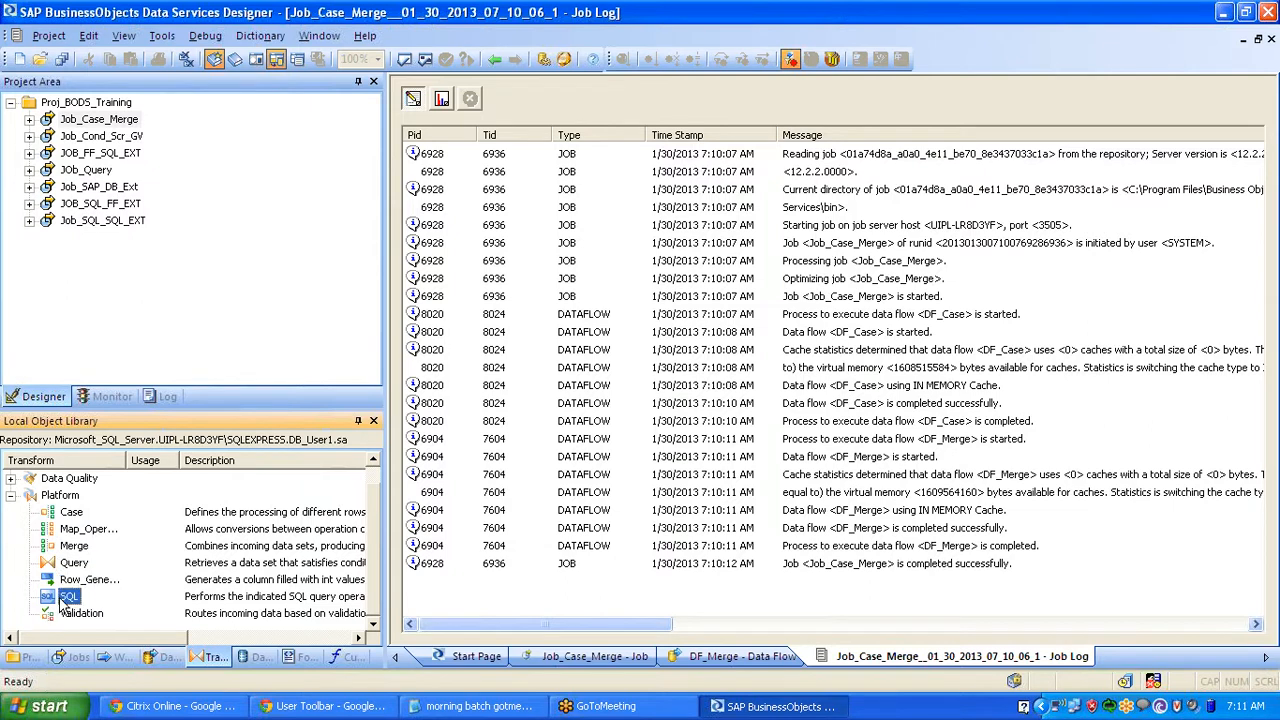
left_click(92, 536)
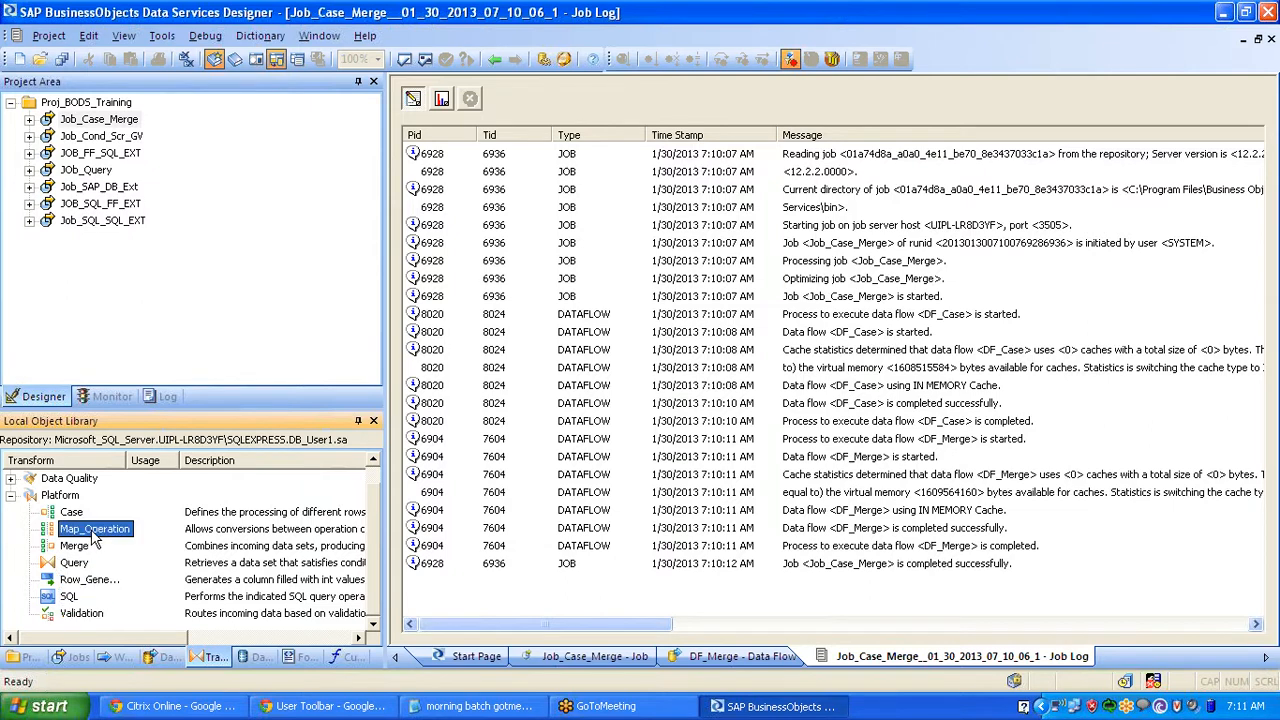
left_click(77, 582)
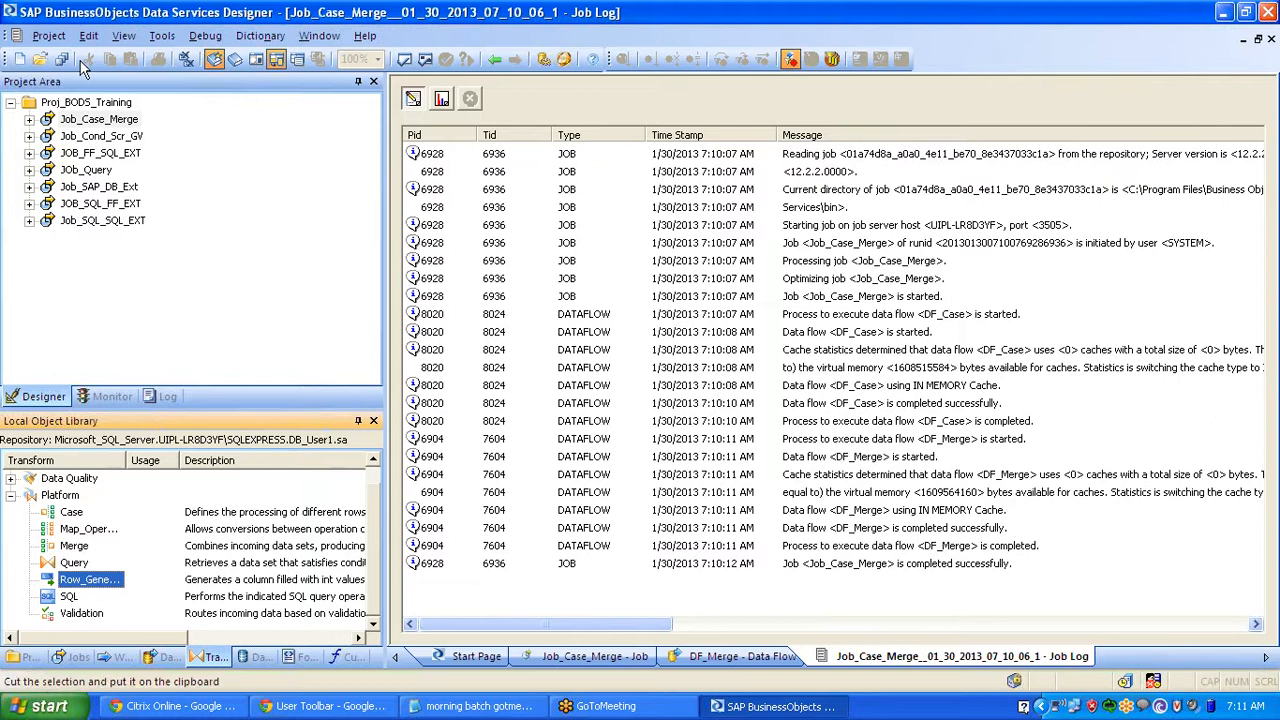
- Close all open windows and create a new job named Job_Rowgen in the Proj_BODS_Training project
left_click(188, 59)
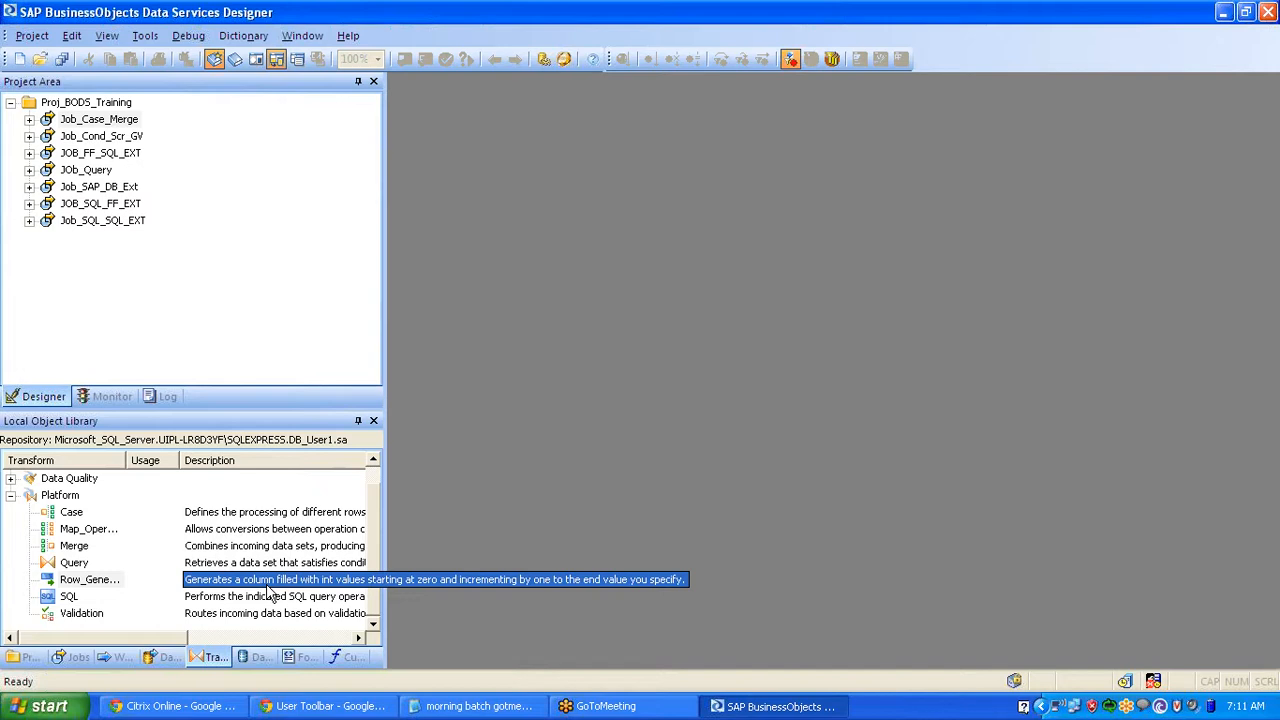
left_click(78, 104)
right_click(78, 104)
left_click(118, 118)
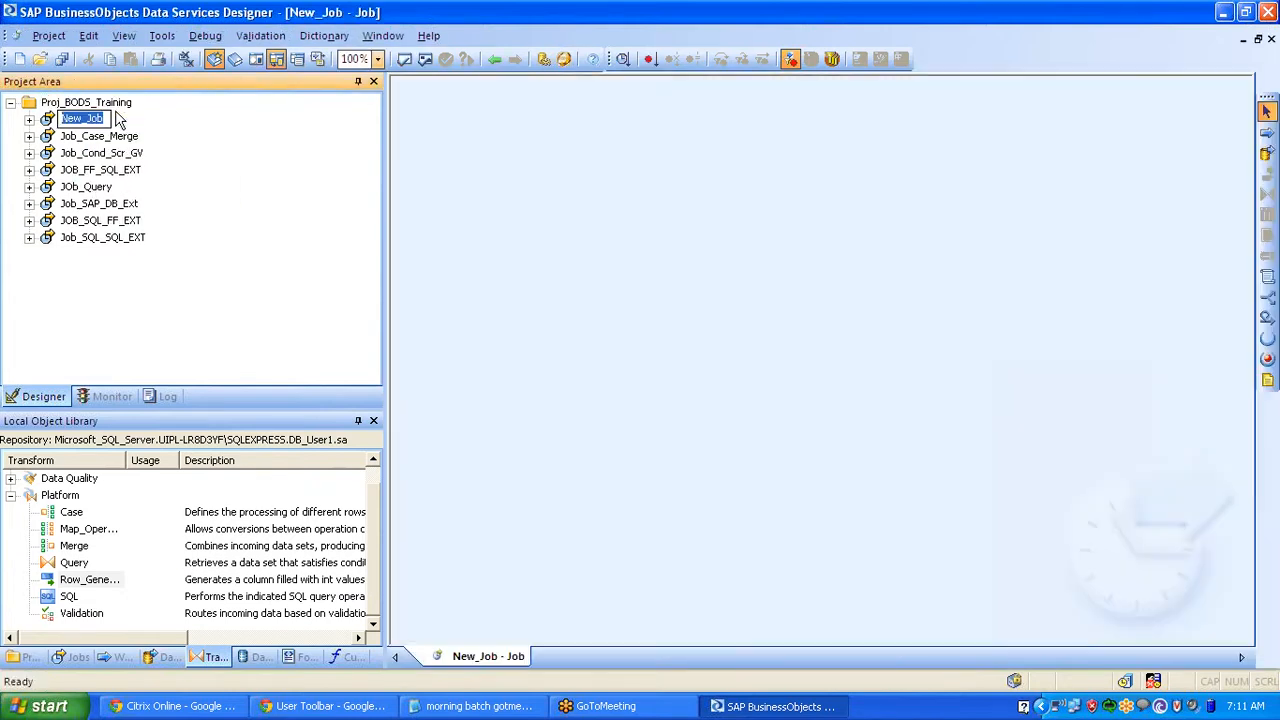
type("Job_Rowgewn")
key("BackSpace")
key("BackSpace")
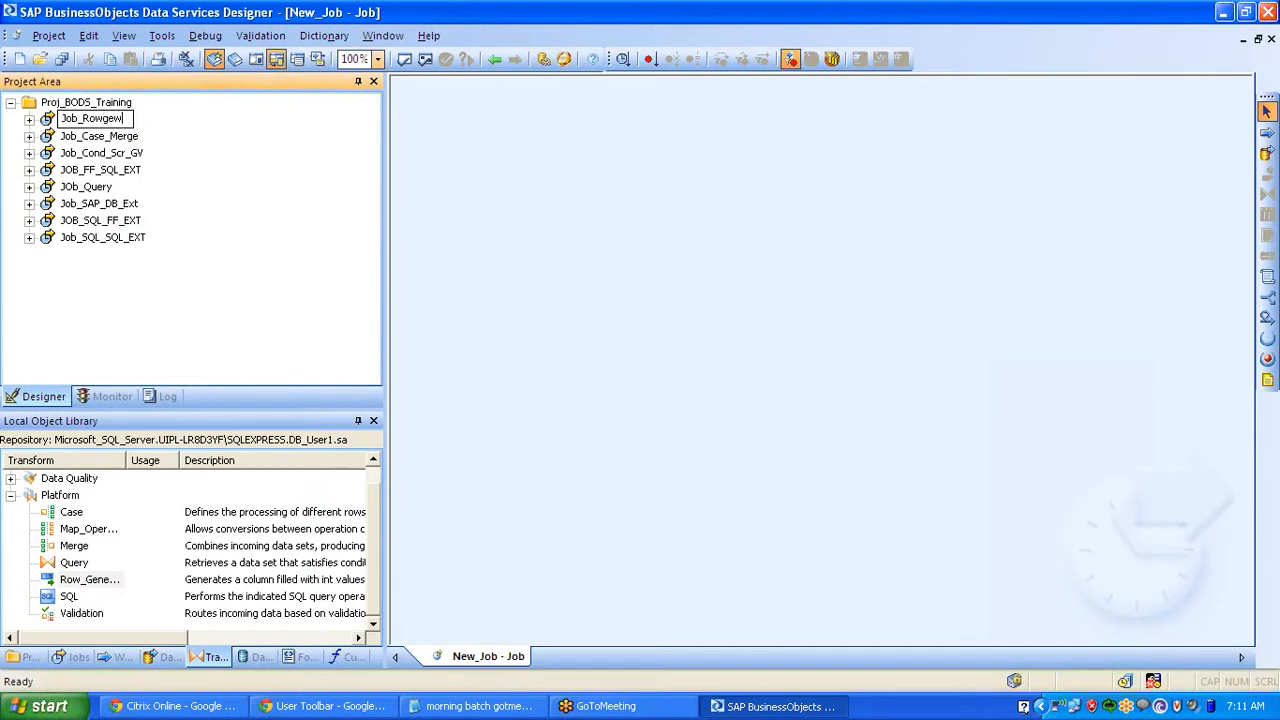
type("n")
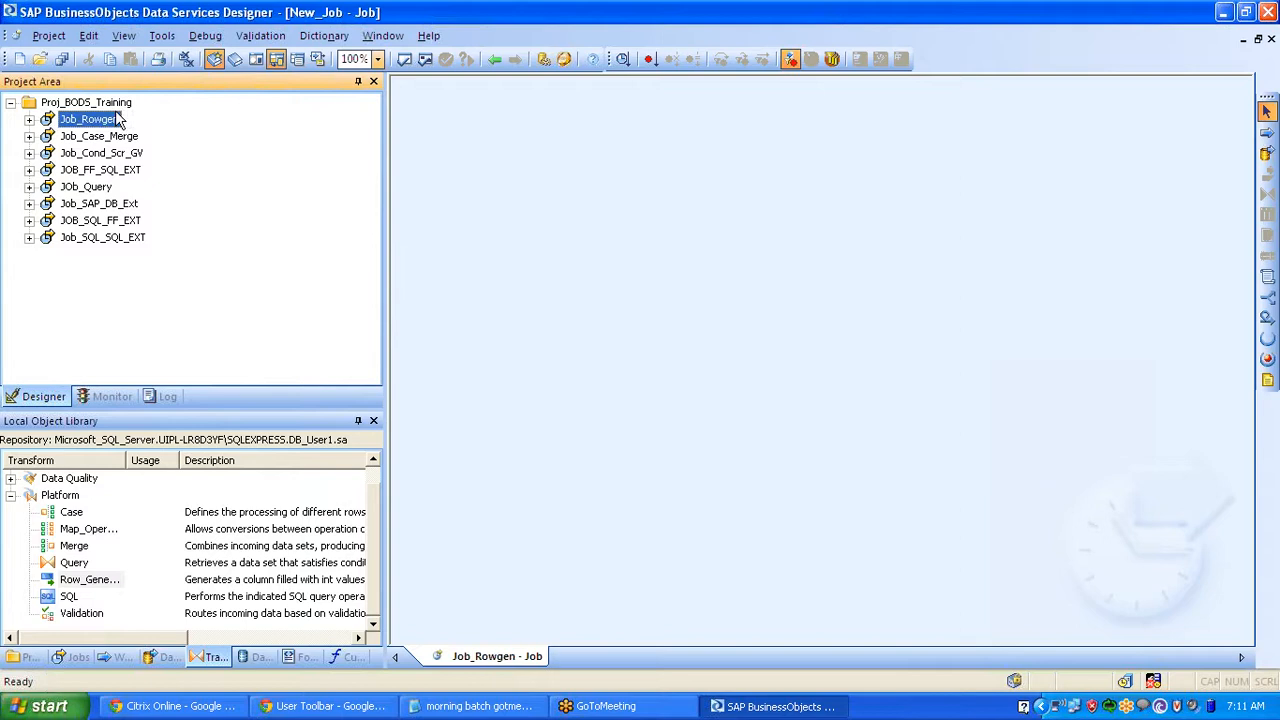
key("Return")
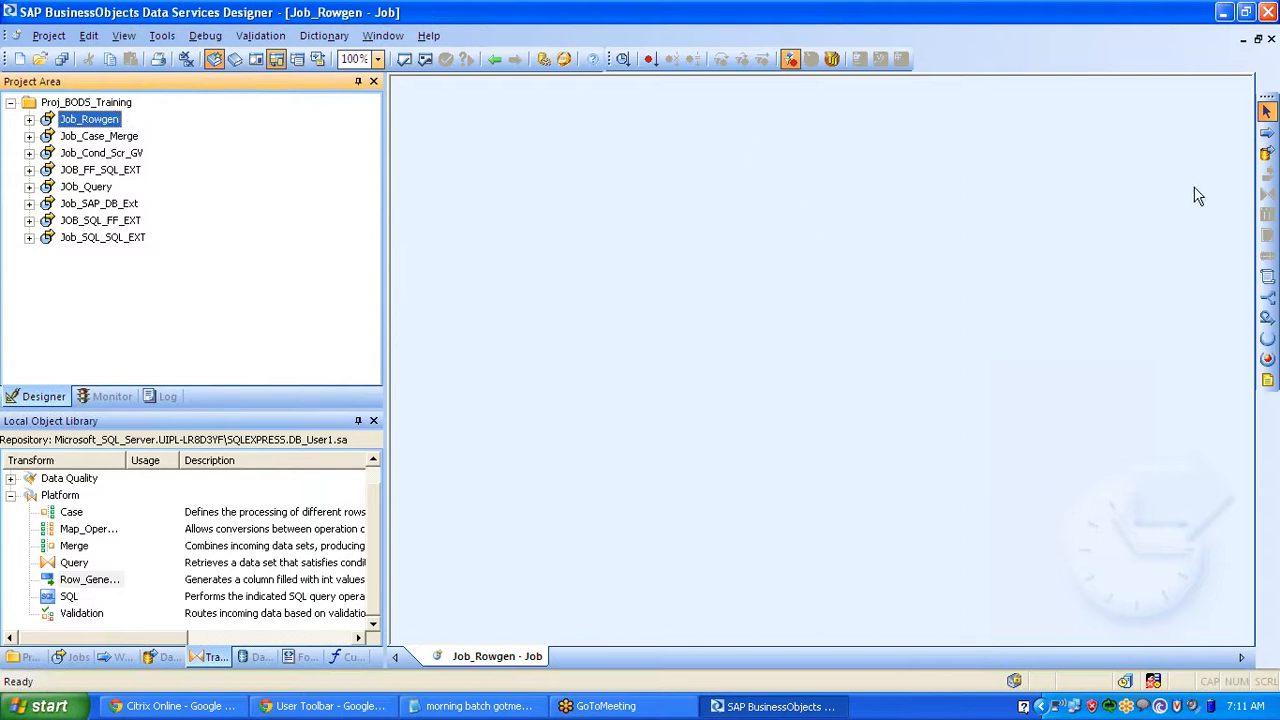
- Add a data flow named DF_ROWGEN to the Job_Rowgen job
left_click(1267, 153)
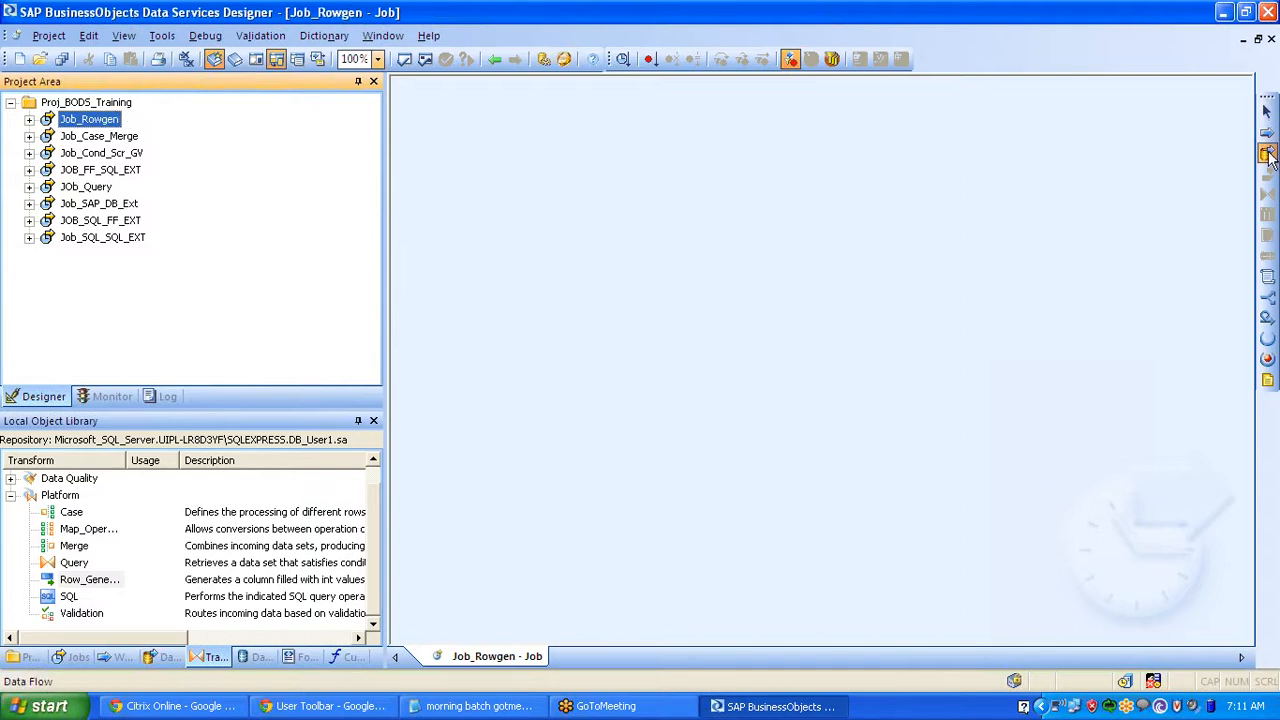
left_click(603, 314)
type("DF")
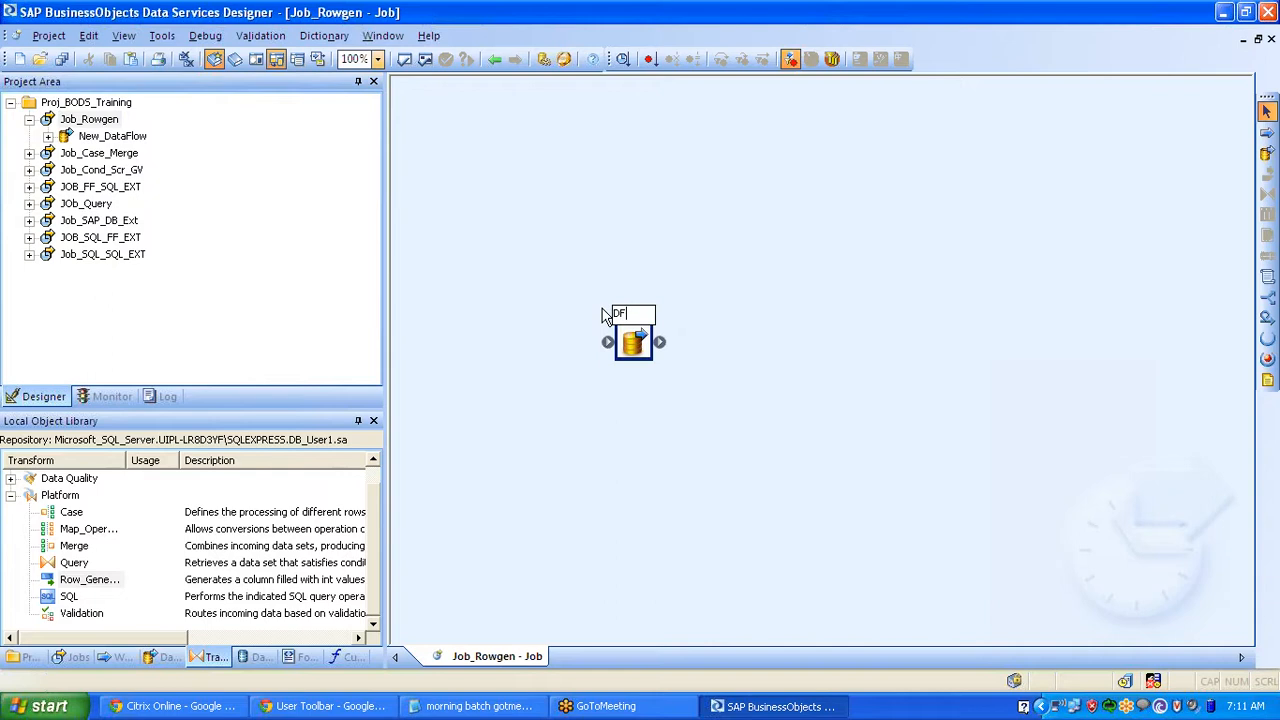
type("_ROWGEN")
key("Return")
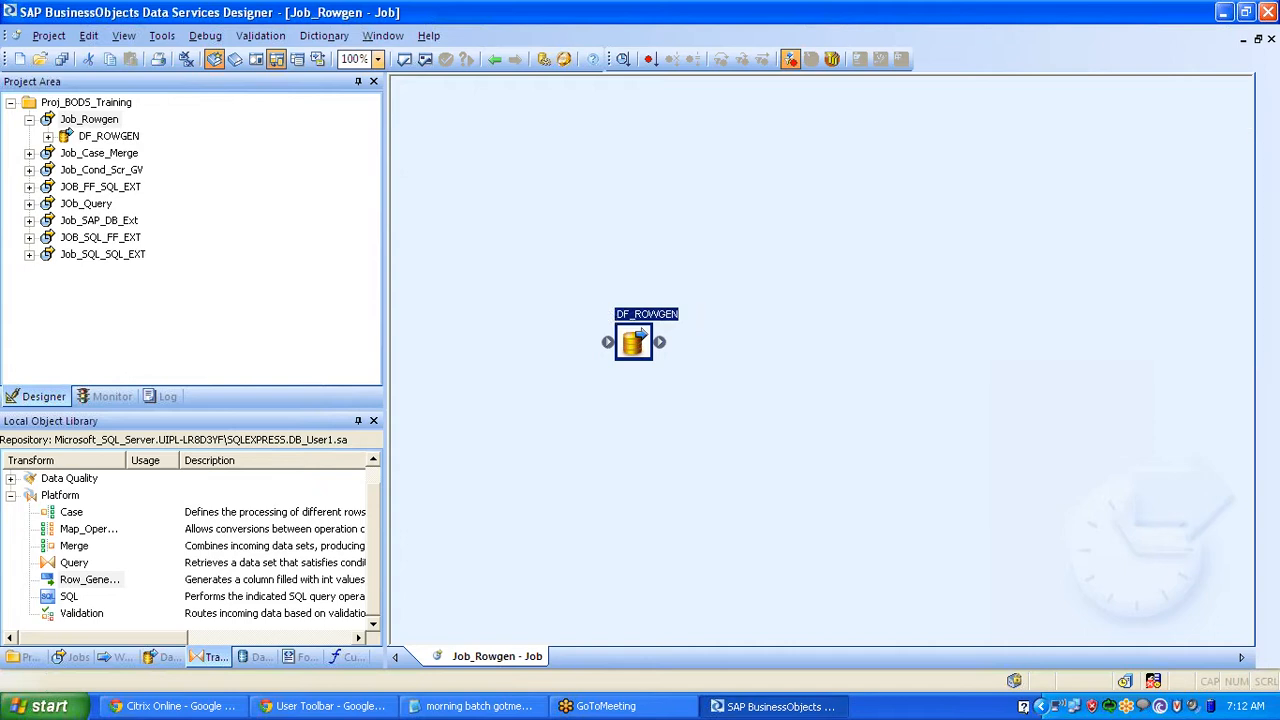
- Open the DF_ROWGEN data flow and place a Row_Generation transform with its default name
double_click(633, 342)
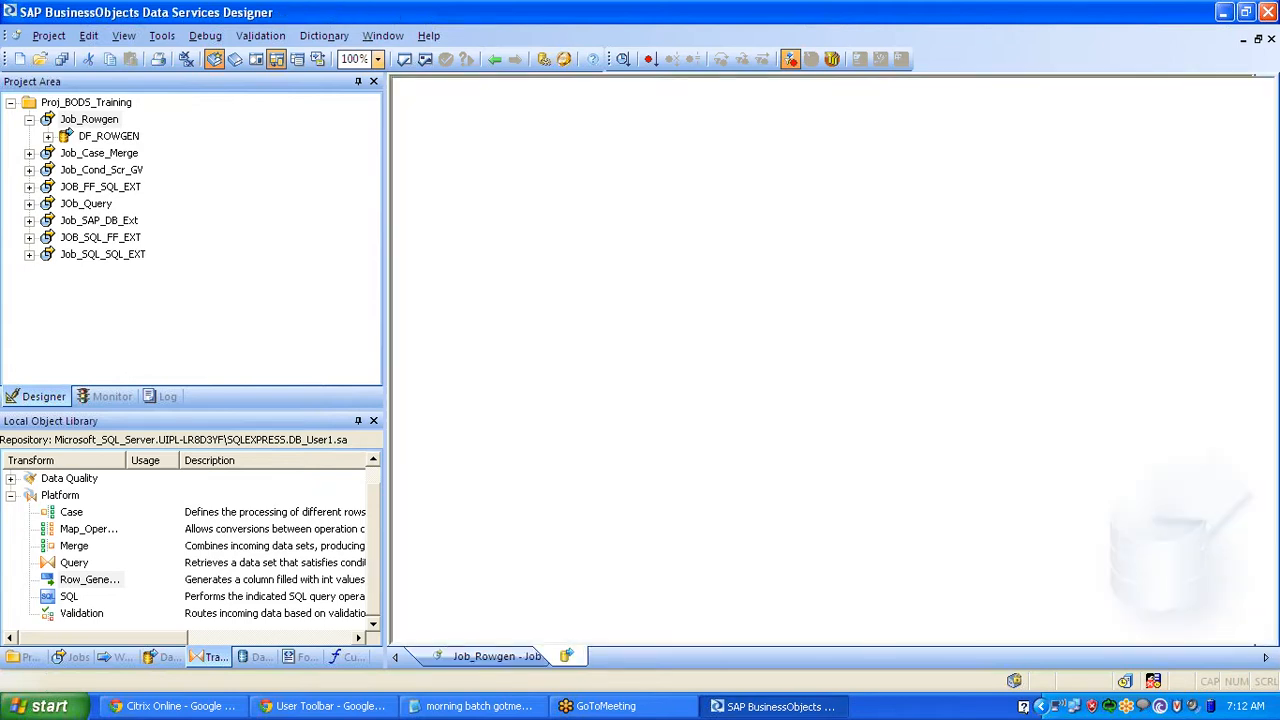
left_click_drag(89, 579, 451, 176)
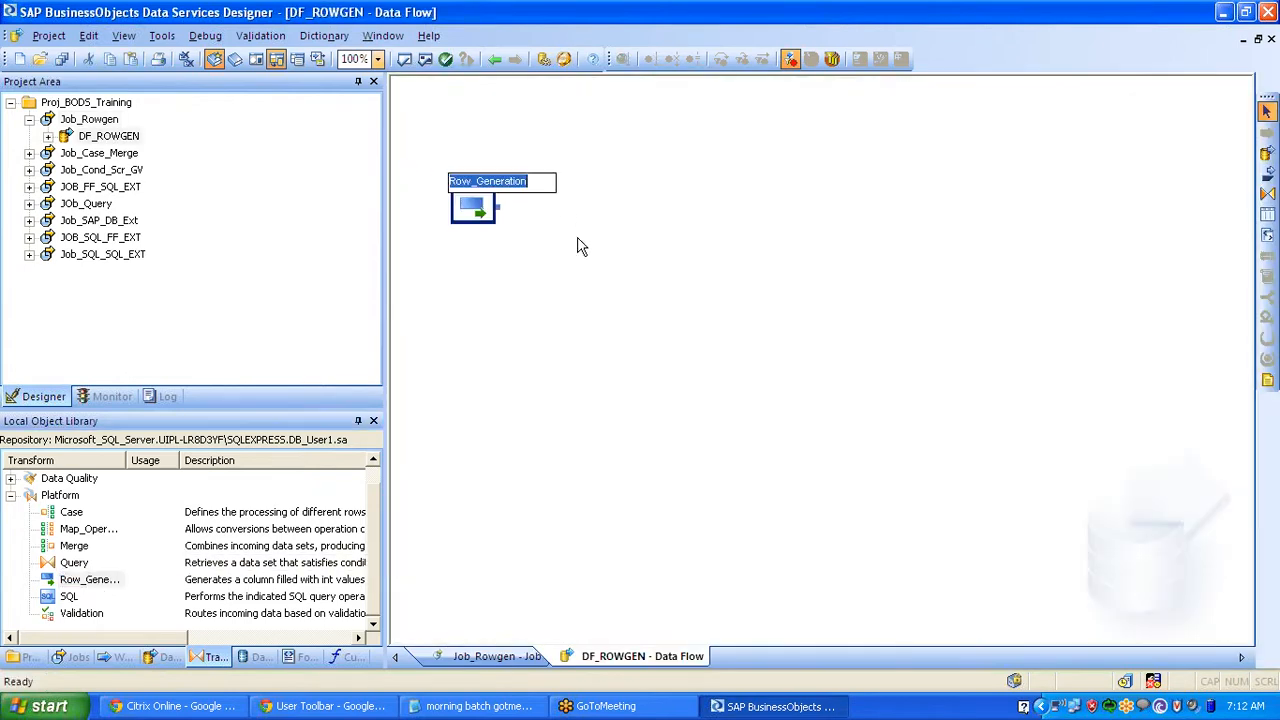
left_click(444, 280)
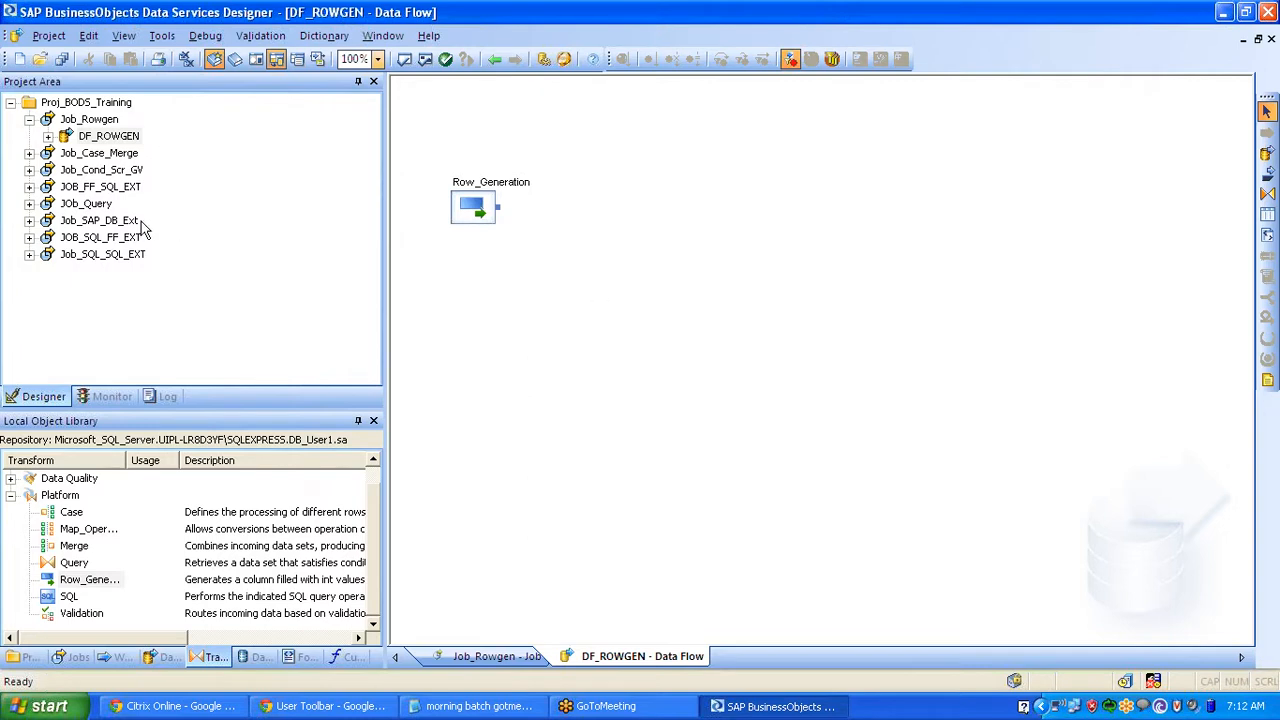
- Add a Query transform beside Row_Generation and connect Row_Generation to it
left_click(152, 662)
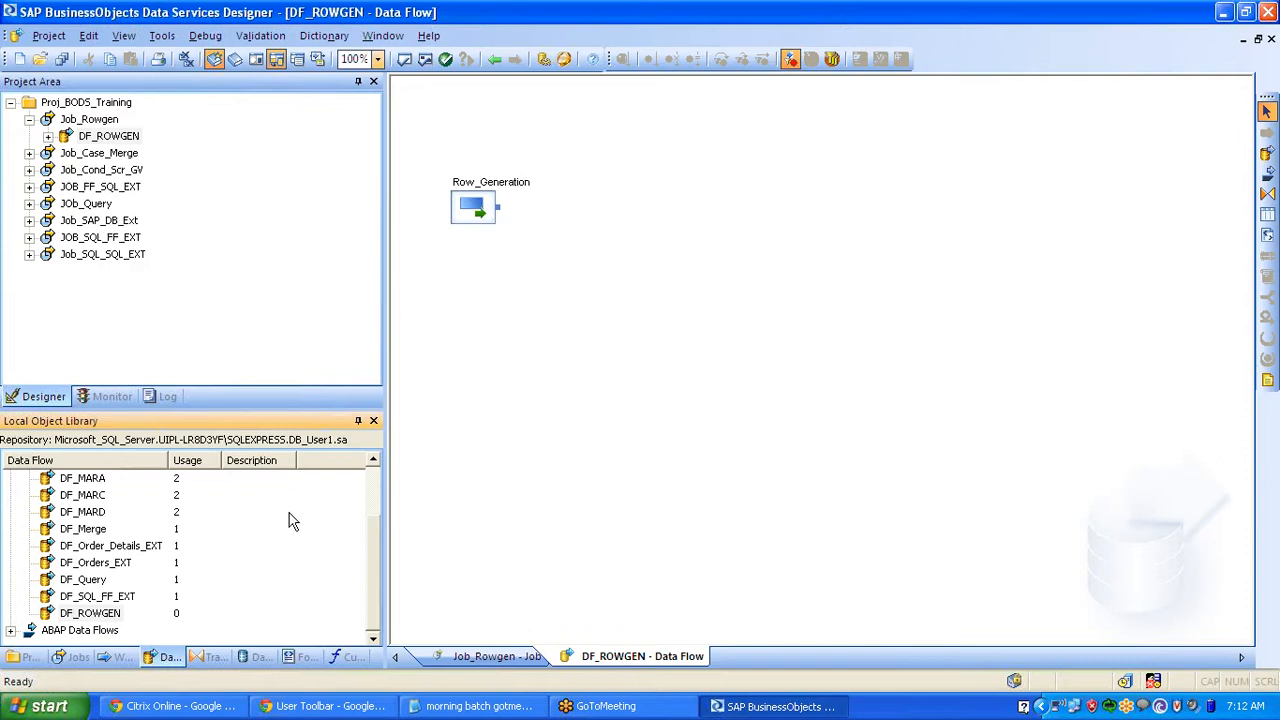
left_click(1268, 193)
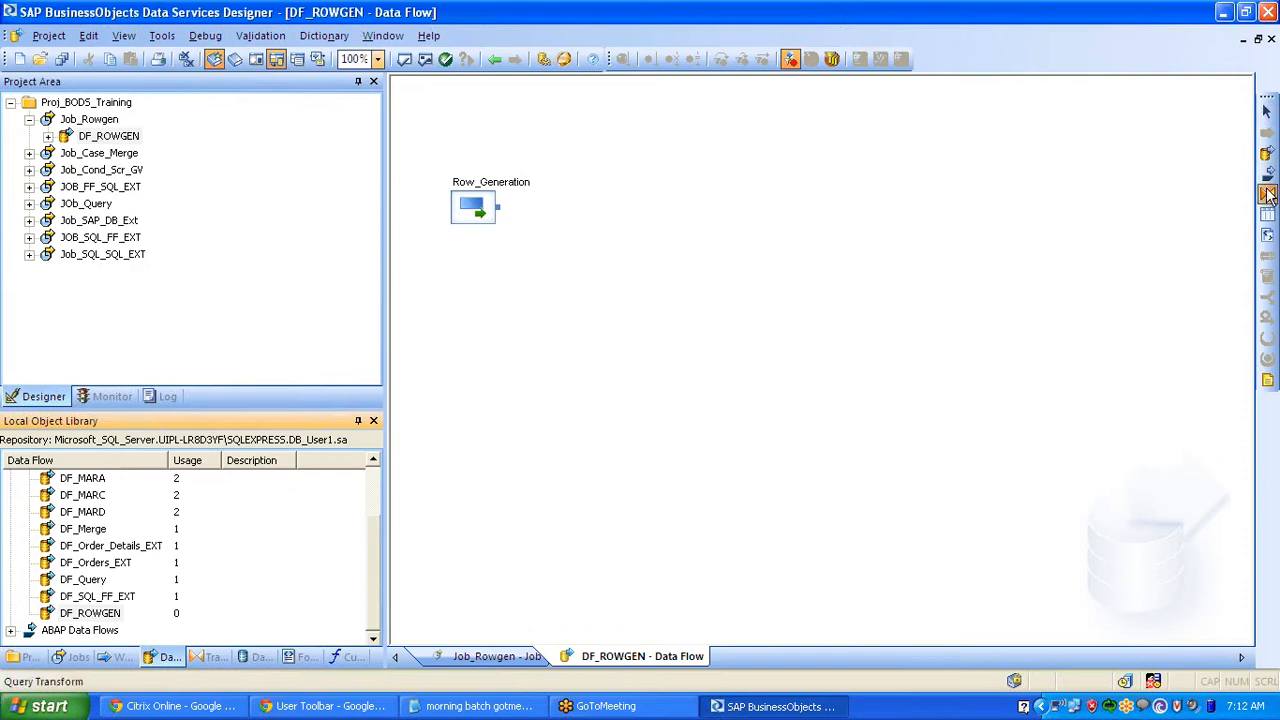
left_click(614, 209)
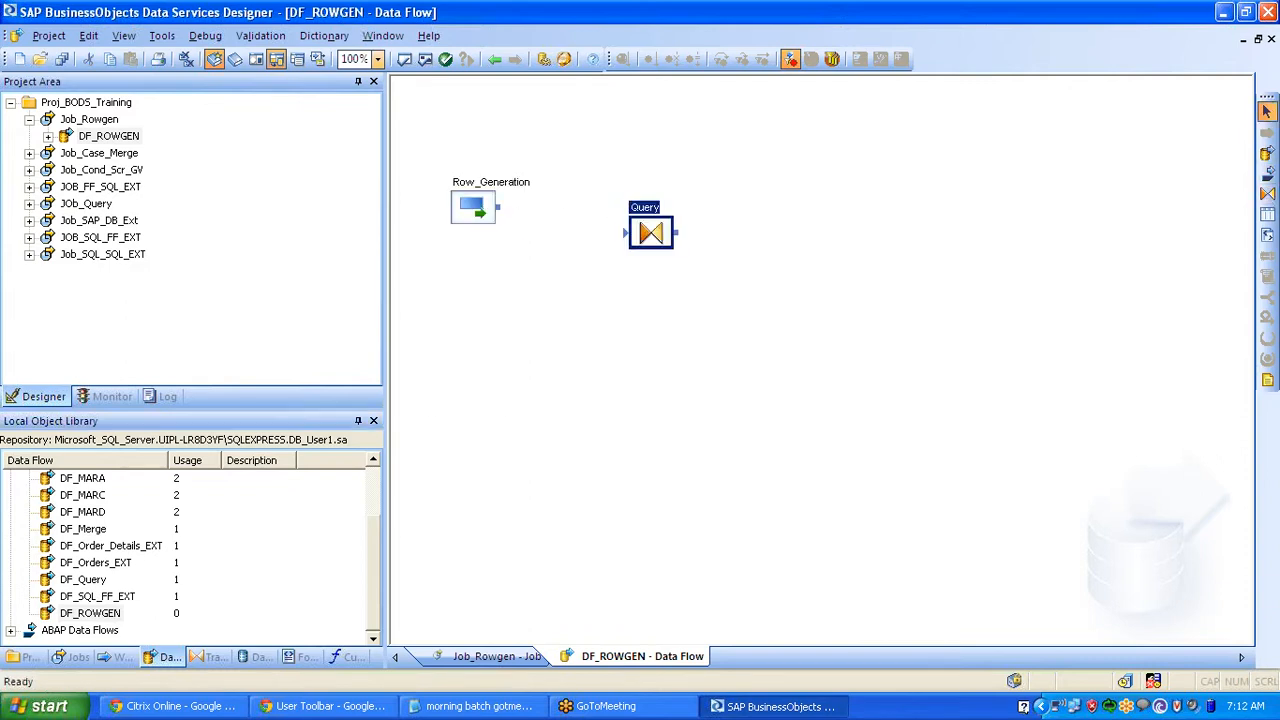
left_click_drag(498, 207, 632, 233)
left_click_drag(498, 207, 628, 233)
- Open the Query transform and add an output column old_matnr with data type varchar and length 16
double_click(650, 233)
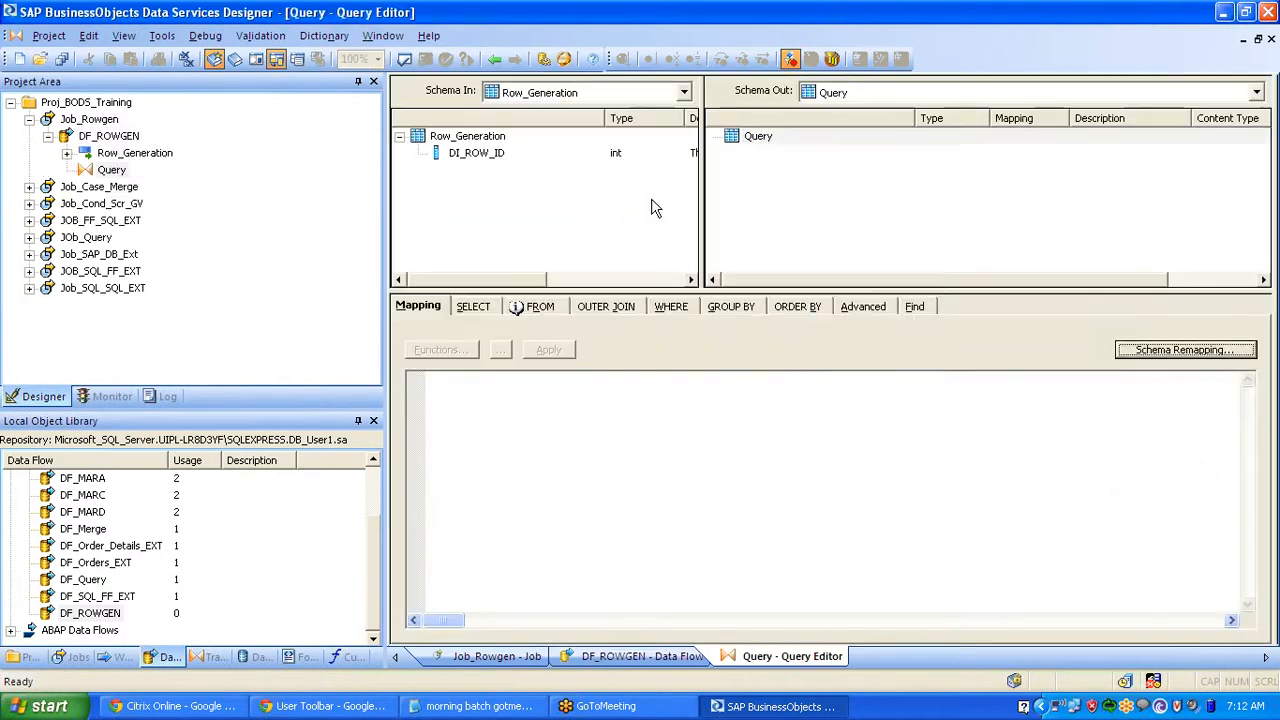
right_click(748, 137)
left_click(800, 294)
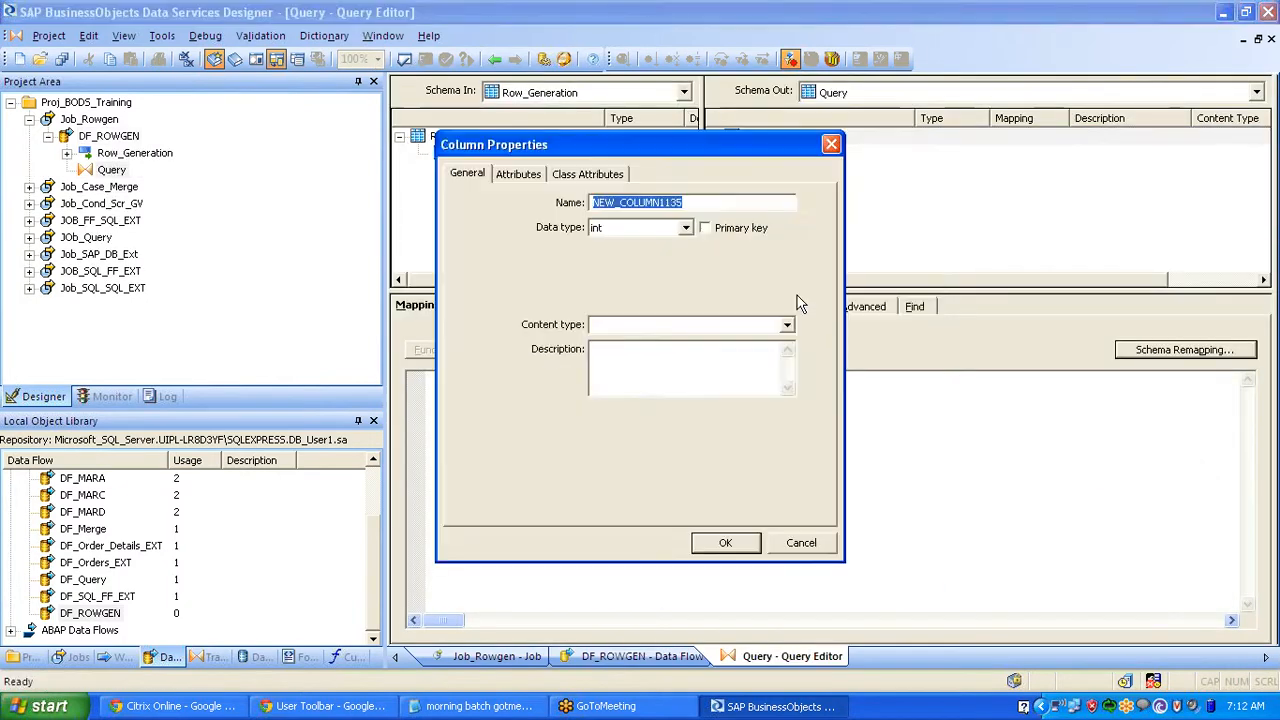
type("old_m")
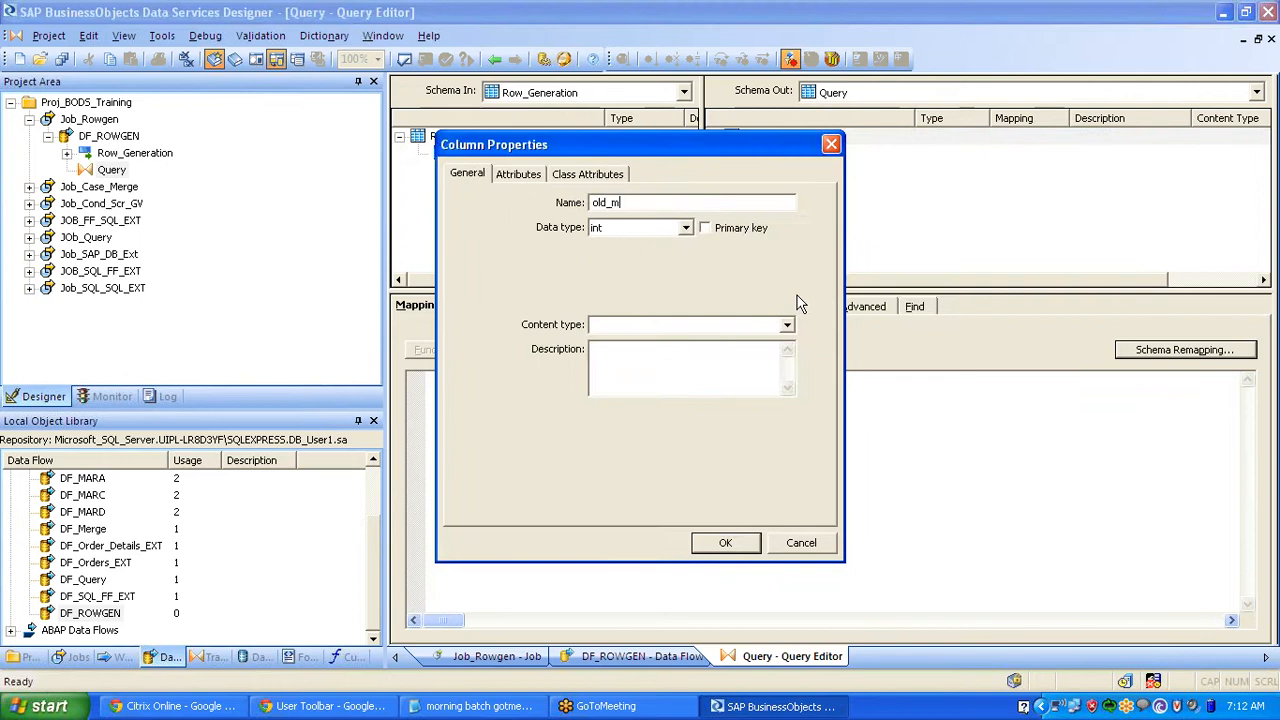
type("atnr")
key("Tab")
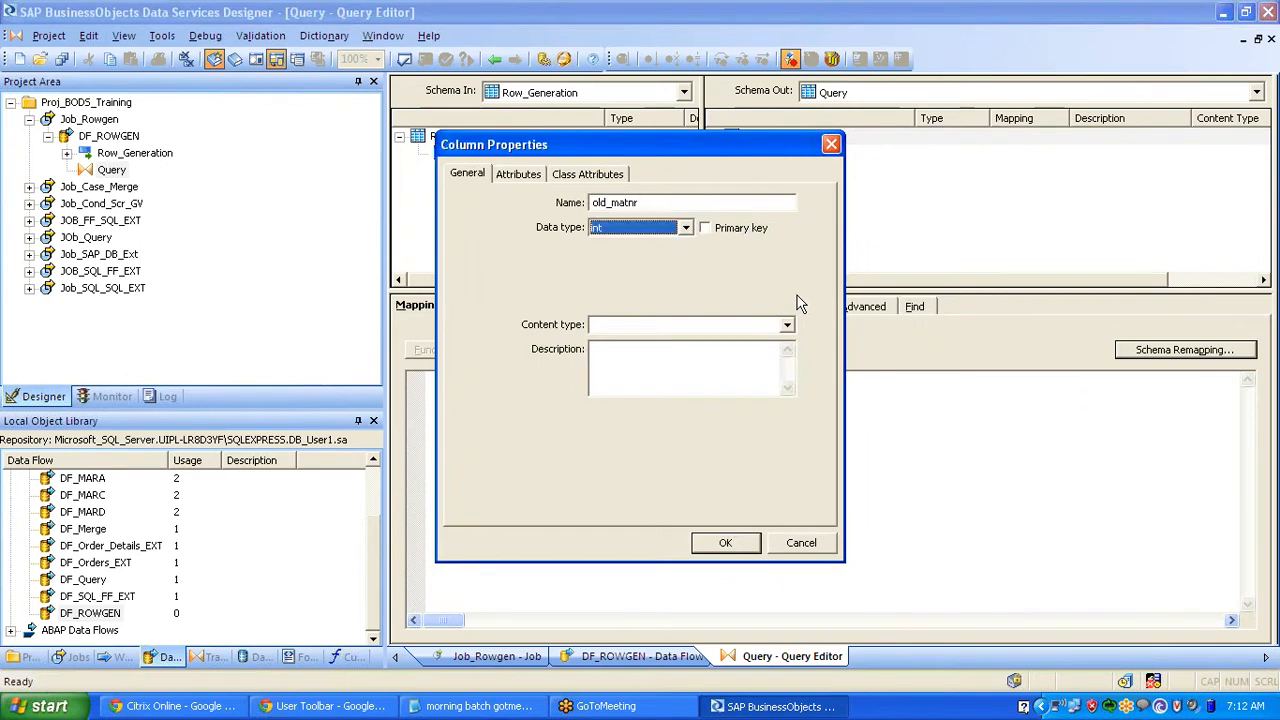
key("v")
key("Tab")
key("Tab")
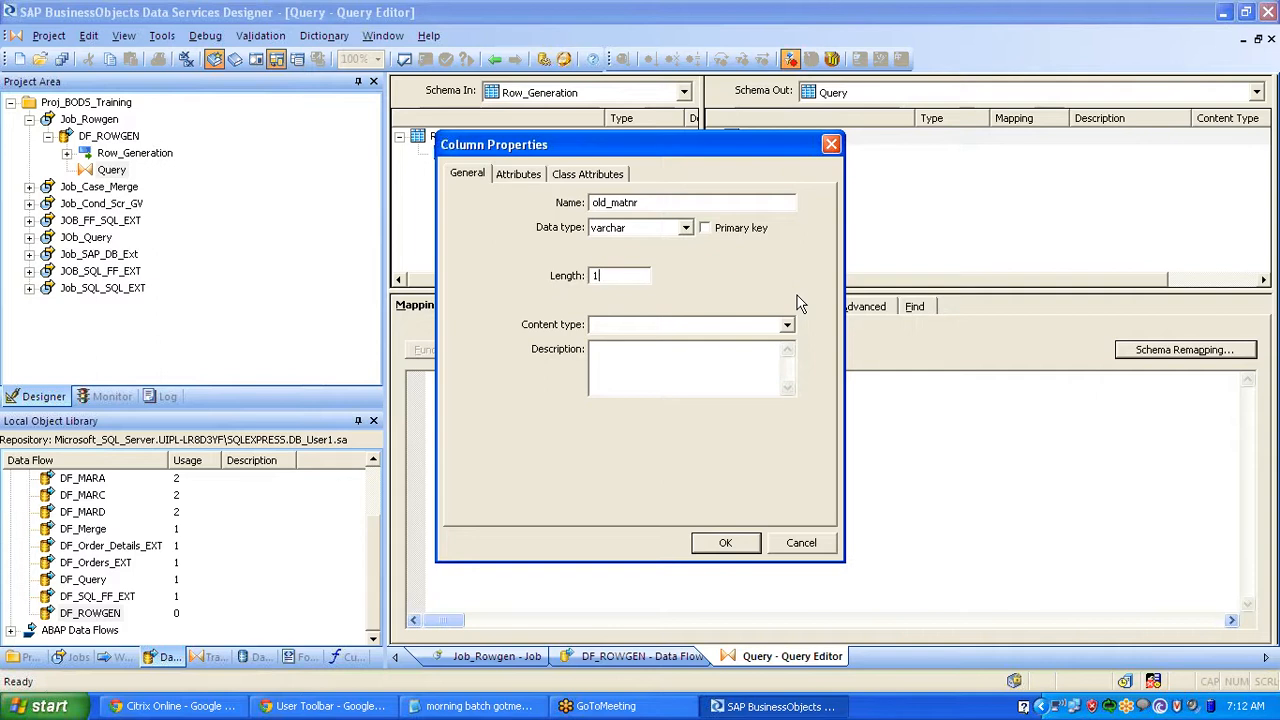
type("16")
key("Return")
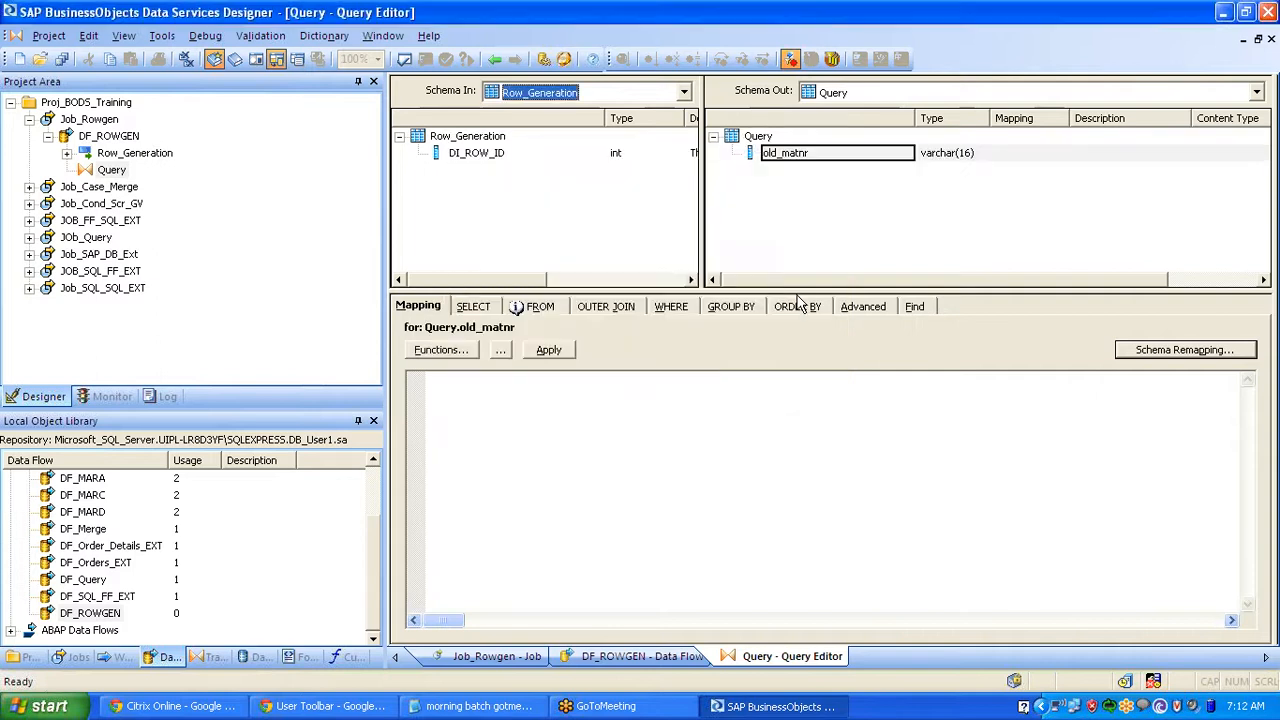
- Add a second output column New_Matnr to the Query output schema with data type varchar and length 16
left_click(752, 137)
right_click(752, 137)
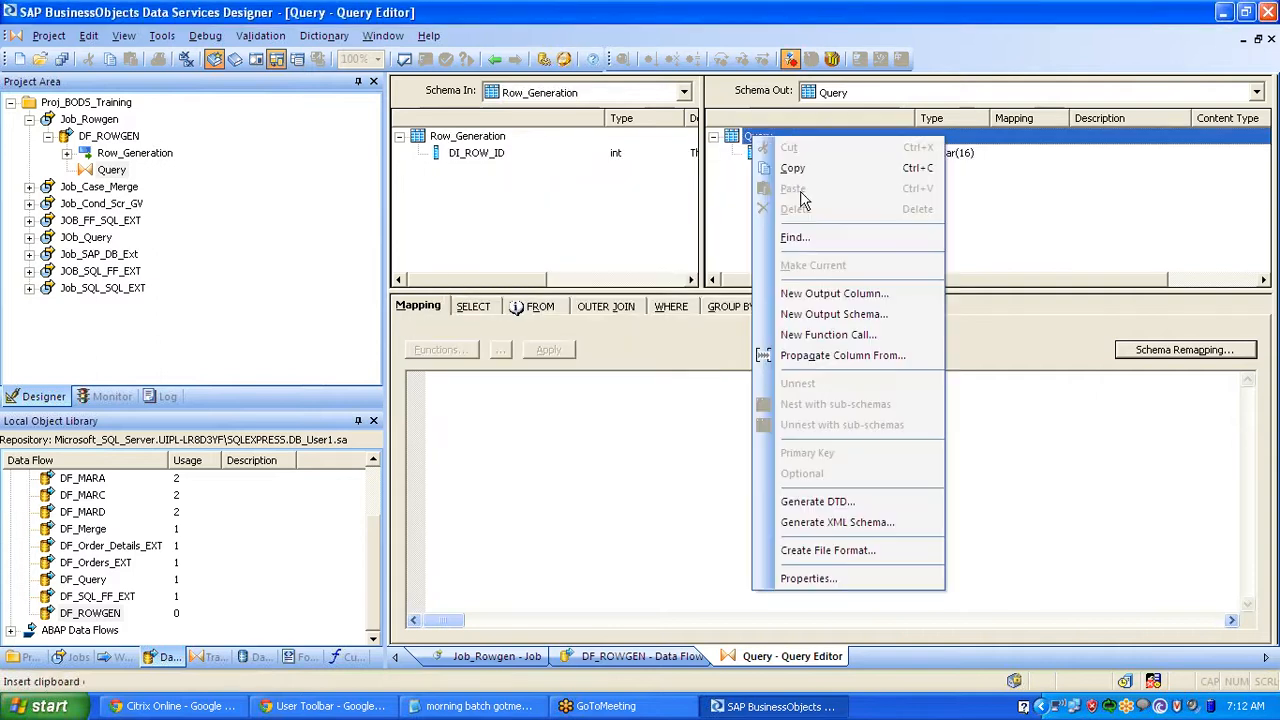
left_click(820, 293)
type("V")
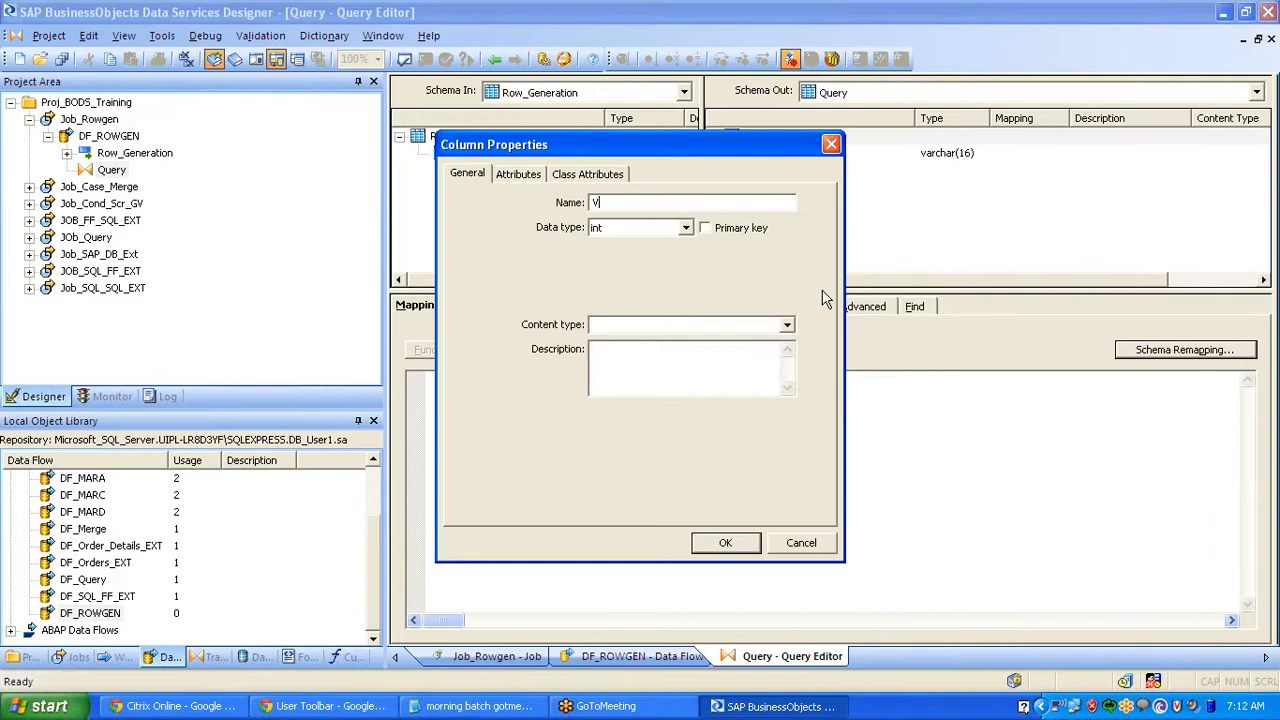
type("New")
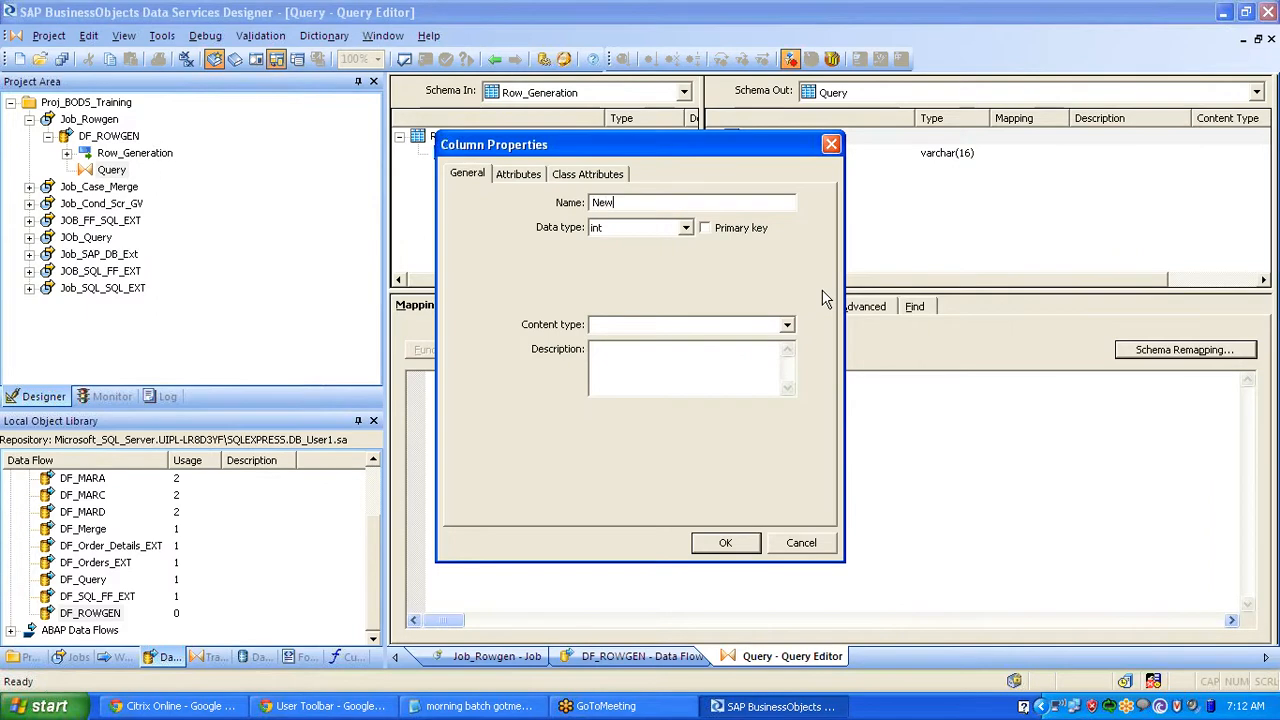
type("_Matnr")
key("Tab")
key("v")
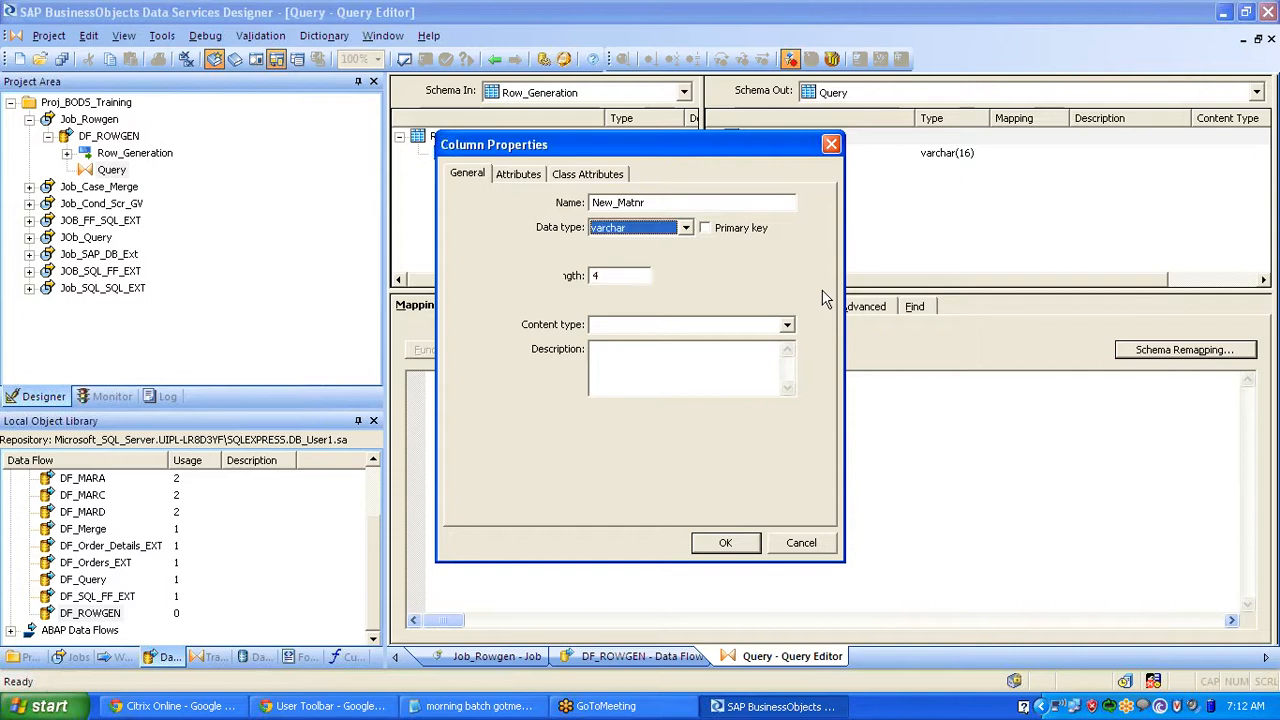
key("Tab")
key("Tab")
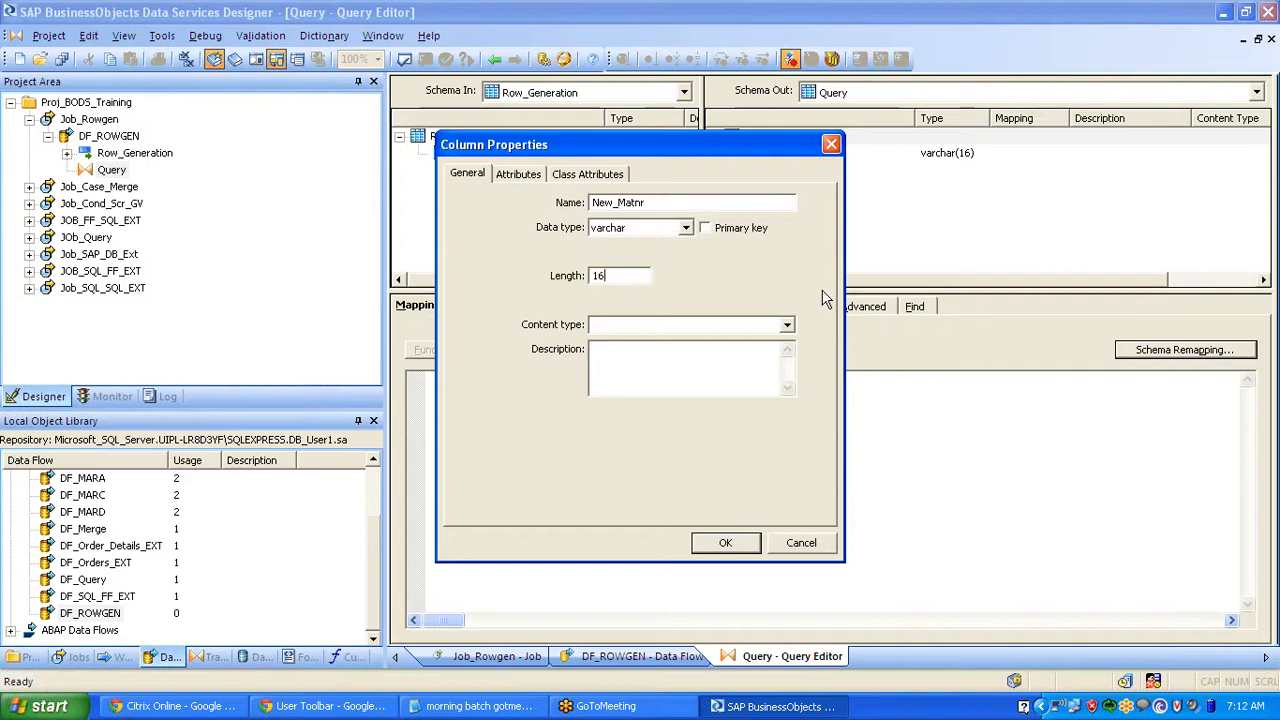
key("Return")
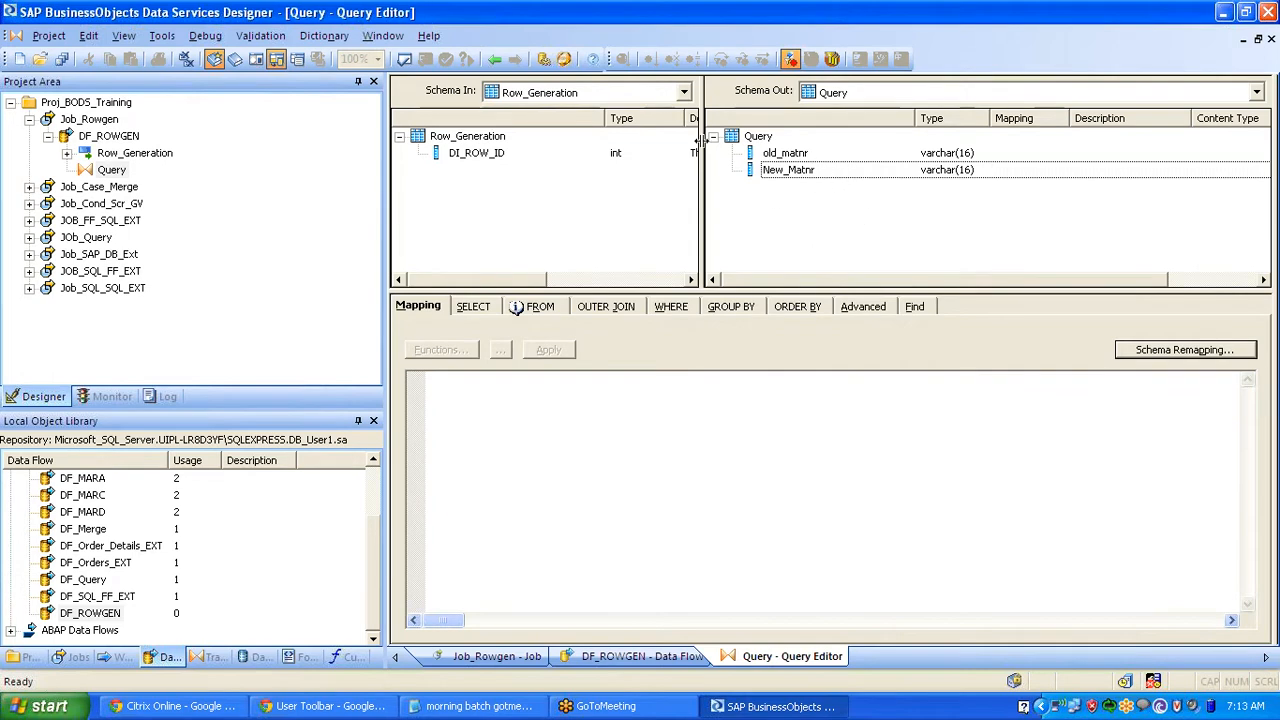
- Map the old_matnr output column to an empty string ('')
left_click(800, 156)
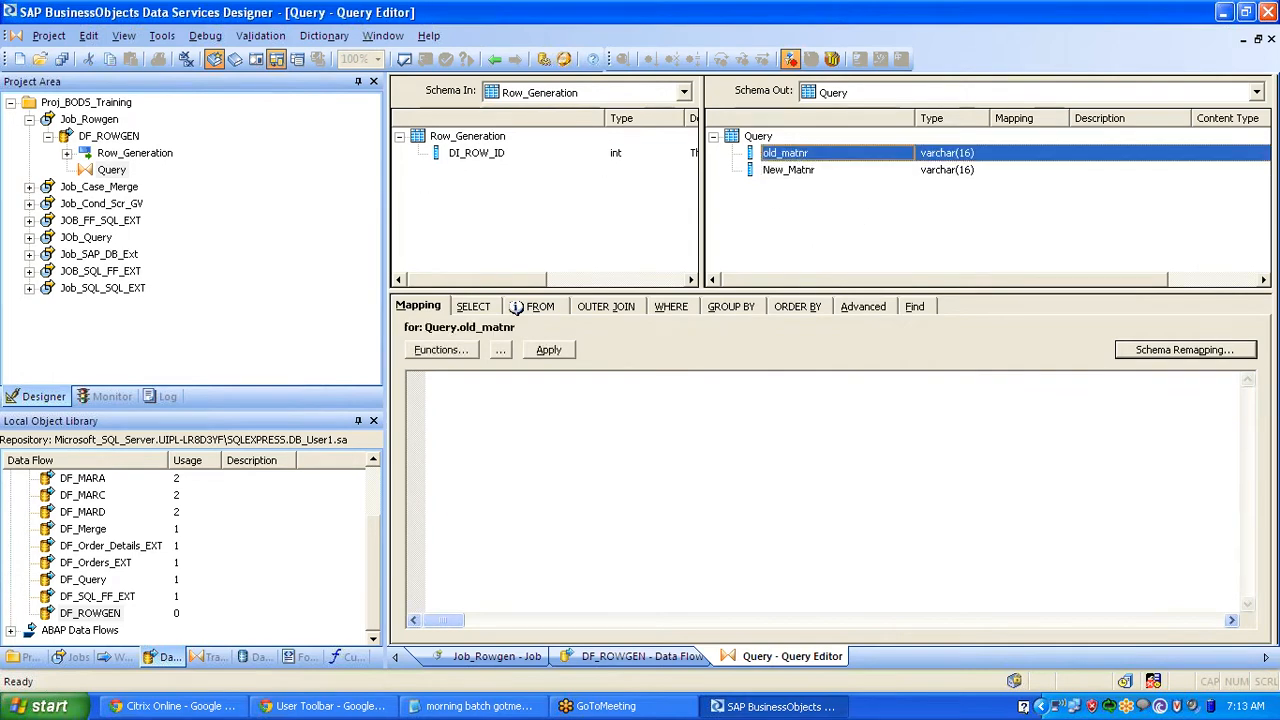
left_click(810, 170)
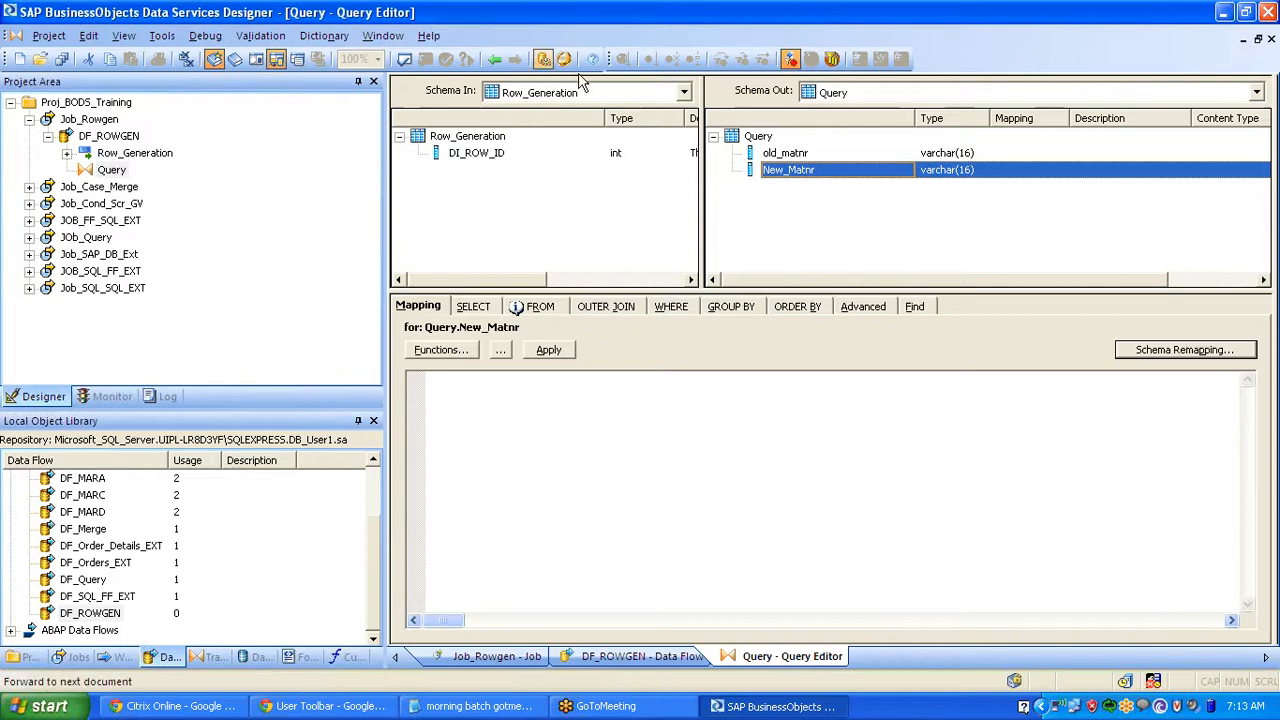
left_click(494, 59)
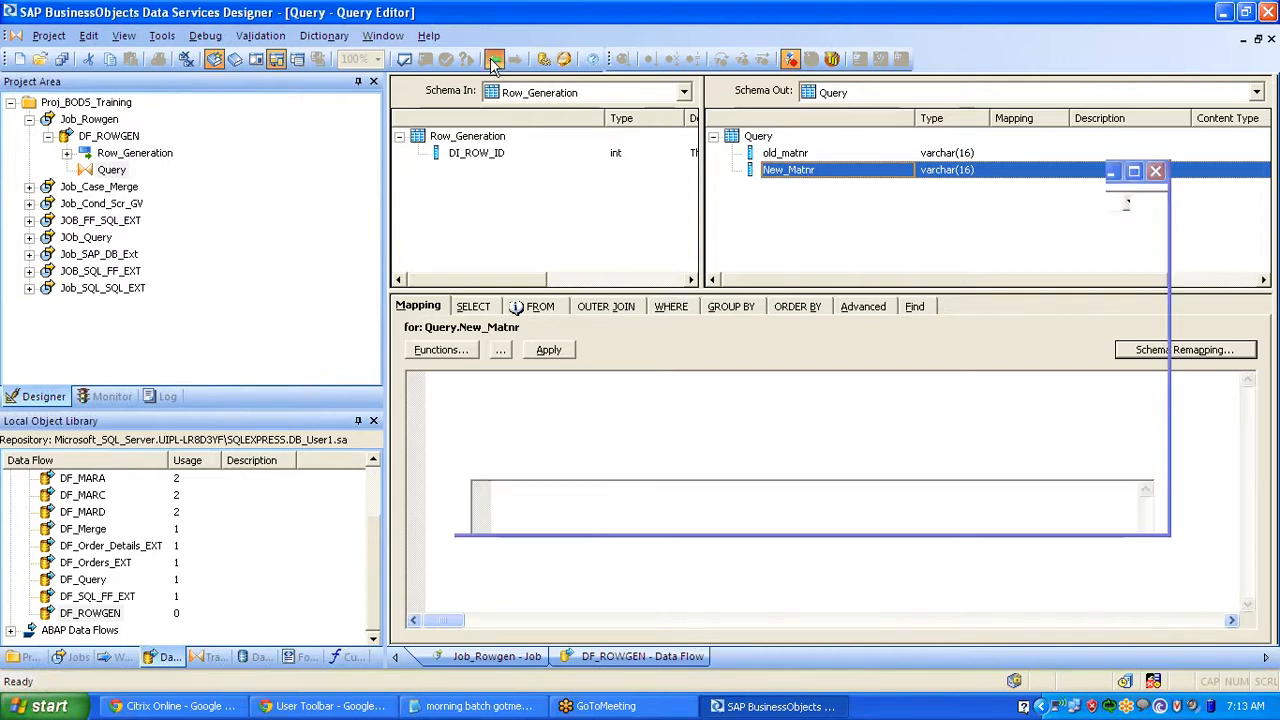
double_click(646, 229)
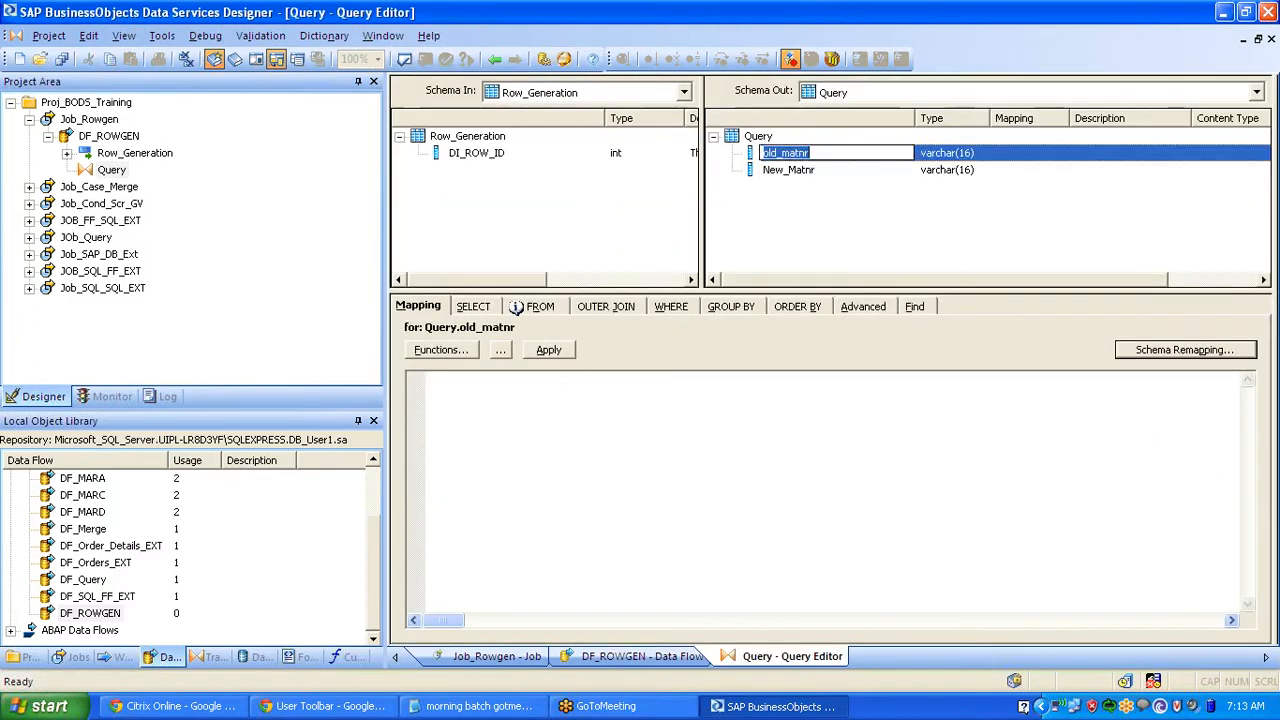
type("''")
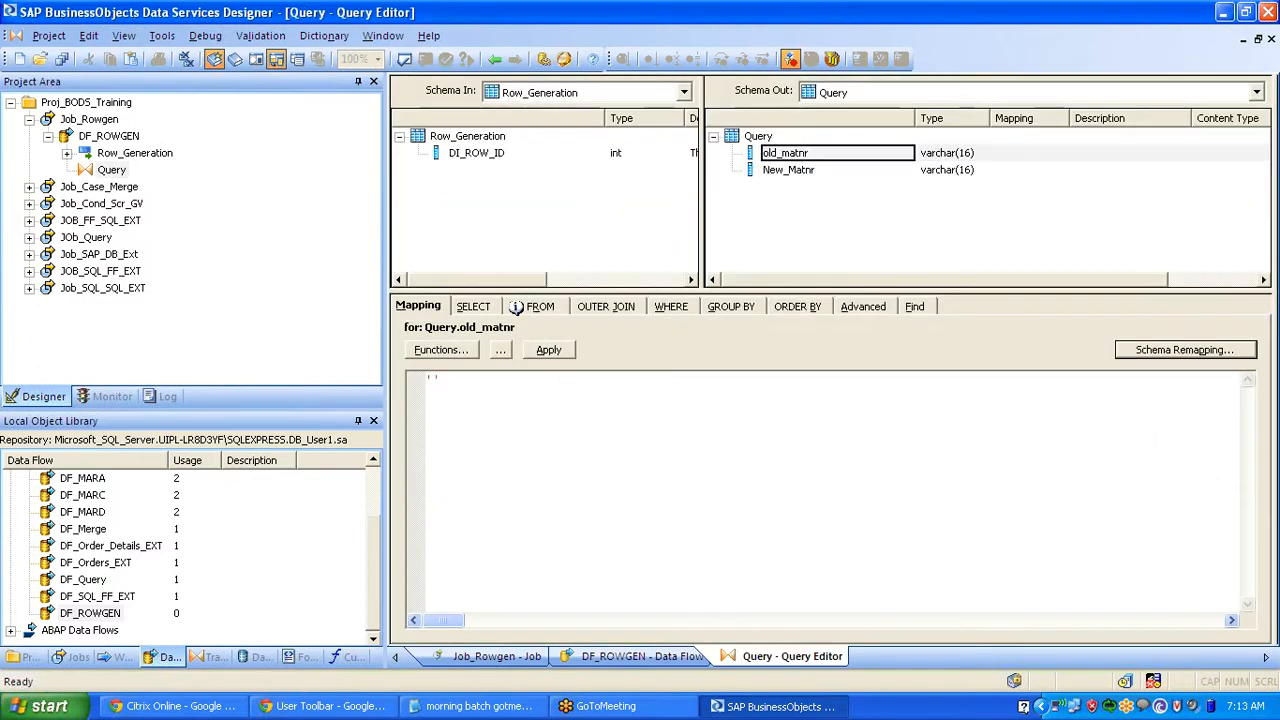
- Map the New_Matnr output column to an empty string ('') and return to the DF_ROWGEN data flow
left_click(788, 172)
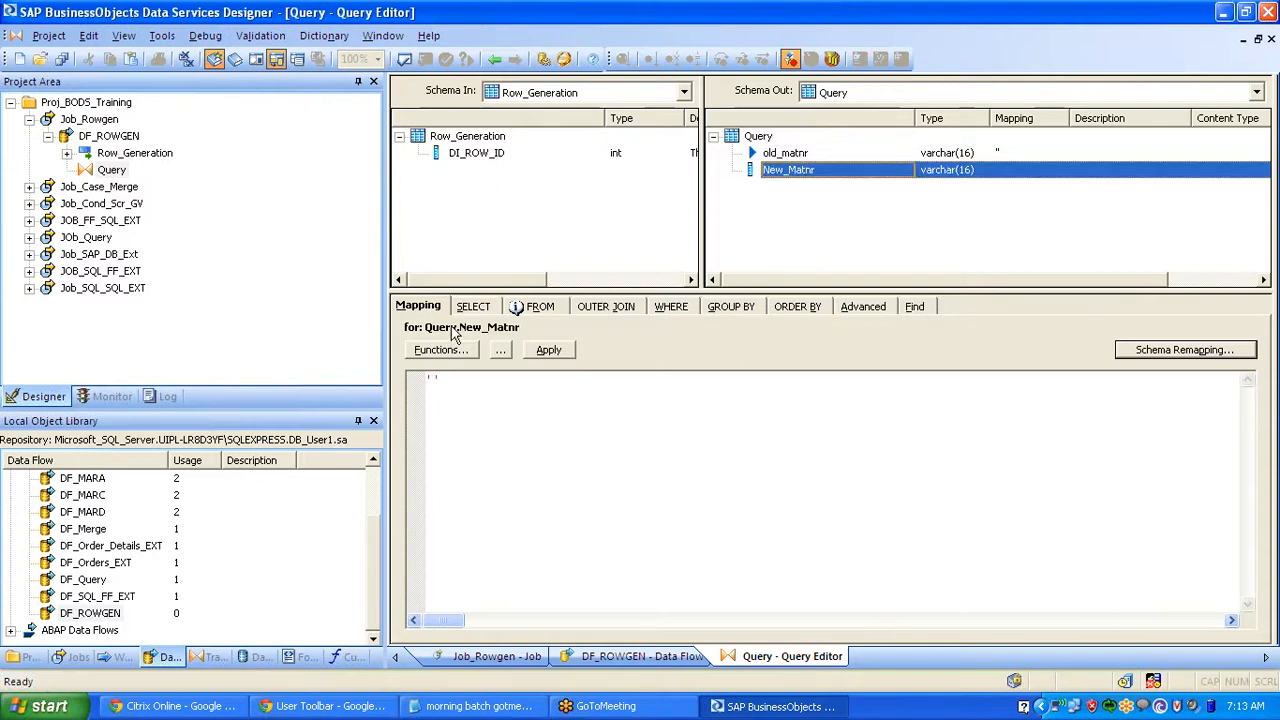
left_click(759, 219)
left_click(785, 175)
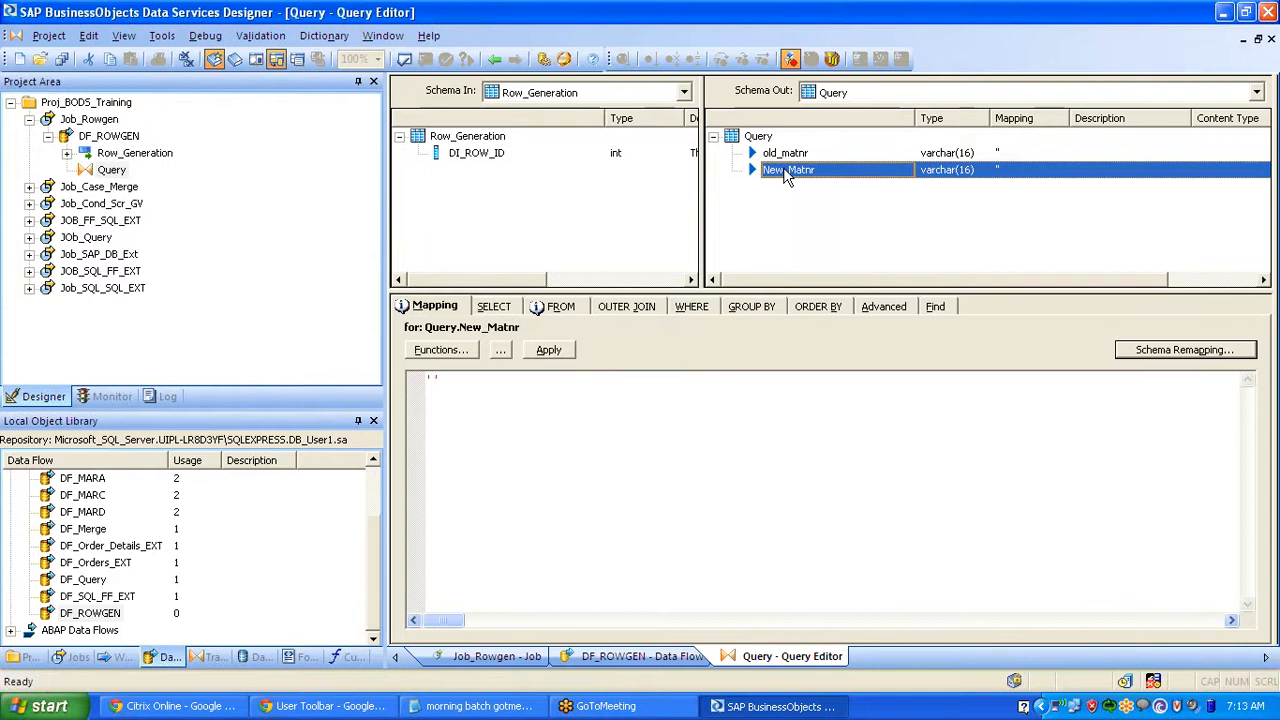
left_click(782, 154)
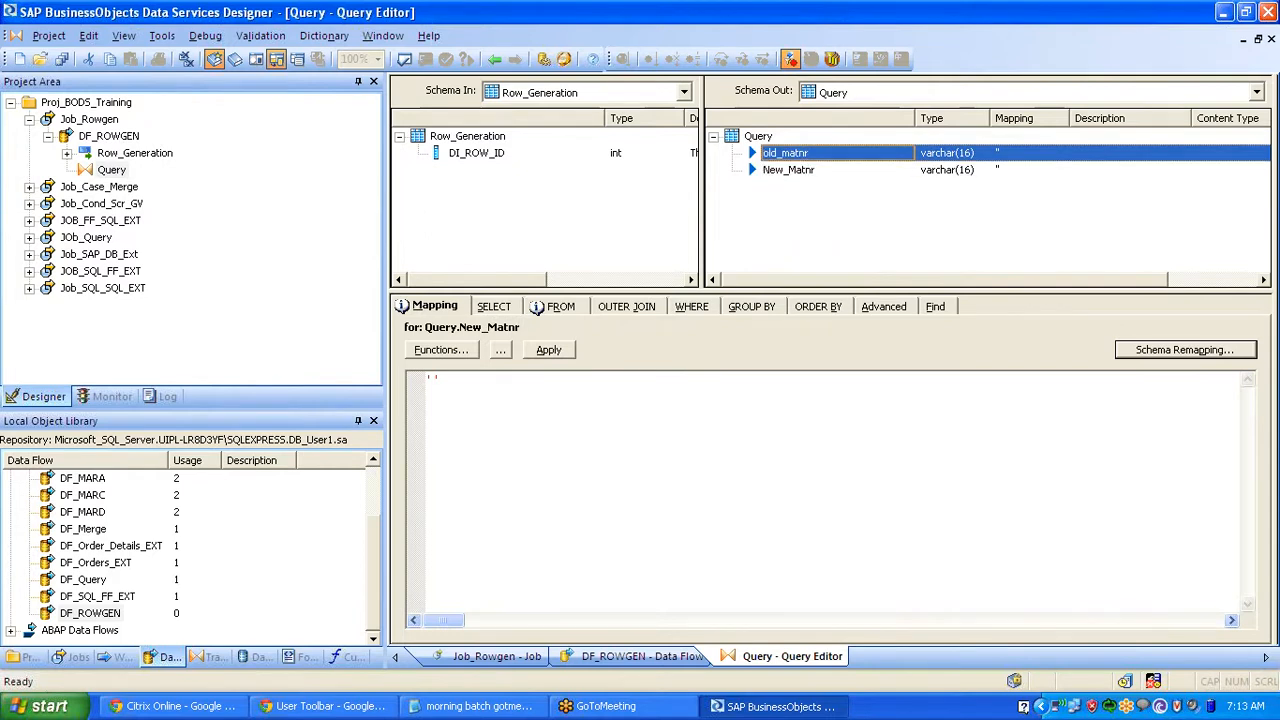
left_click(493, 59)
- Add a template table LKP_MATNR in the DS_Target datastore and connect the Query output to it
left_click(1266, 218)
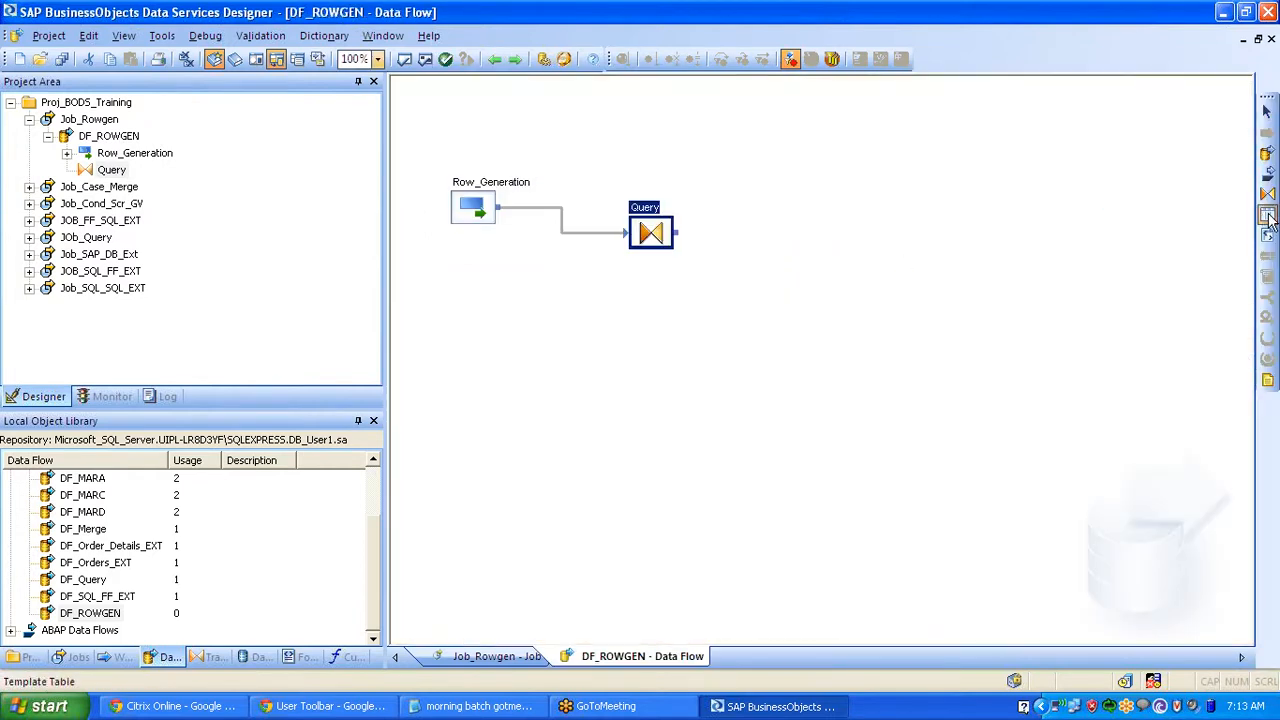
left_click(720, 277)
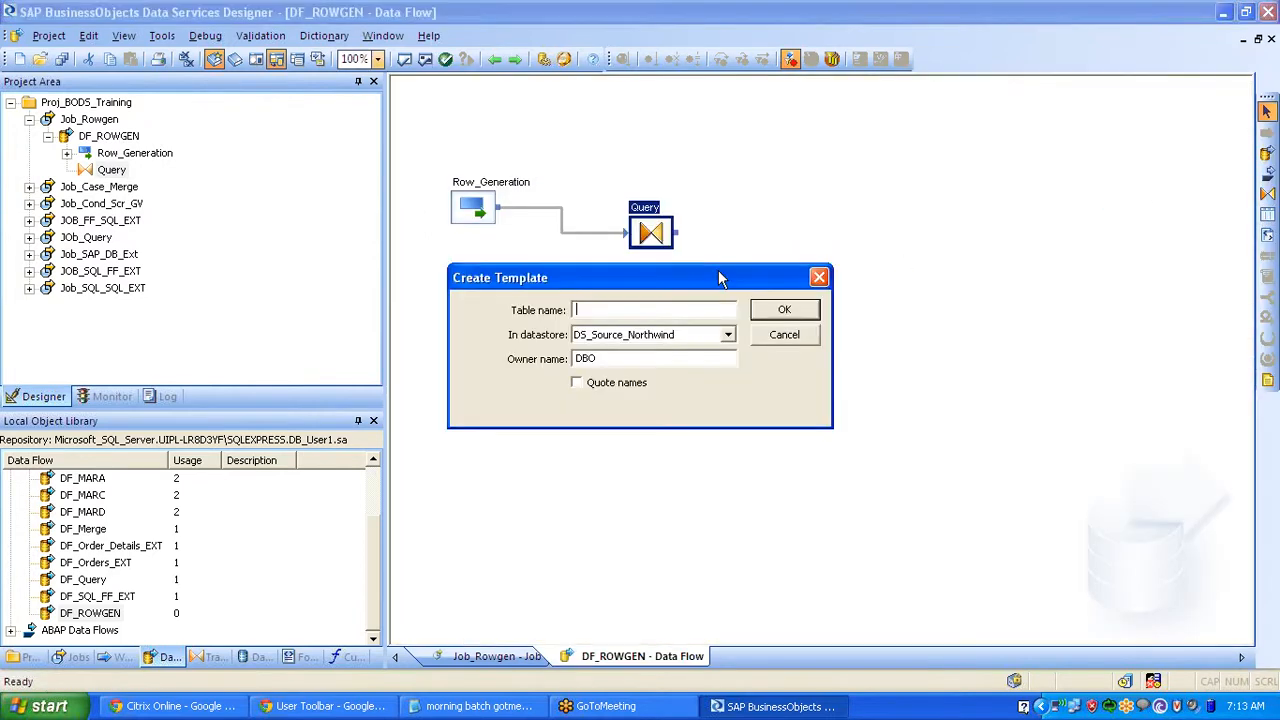
type("LKP_MATNR")
key("Tab")
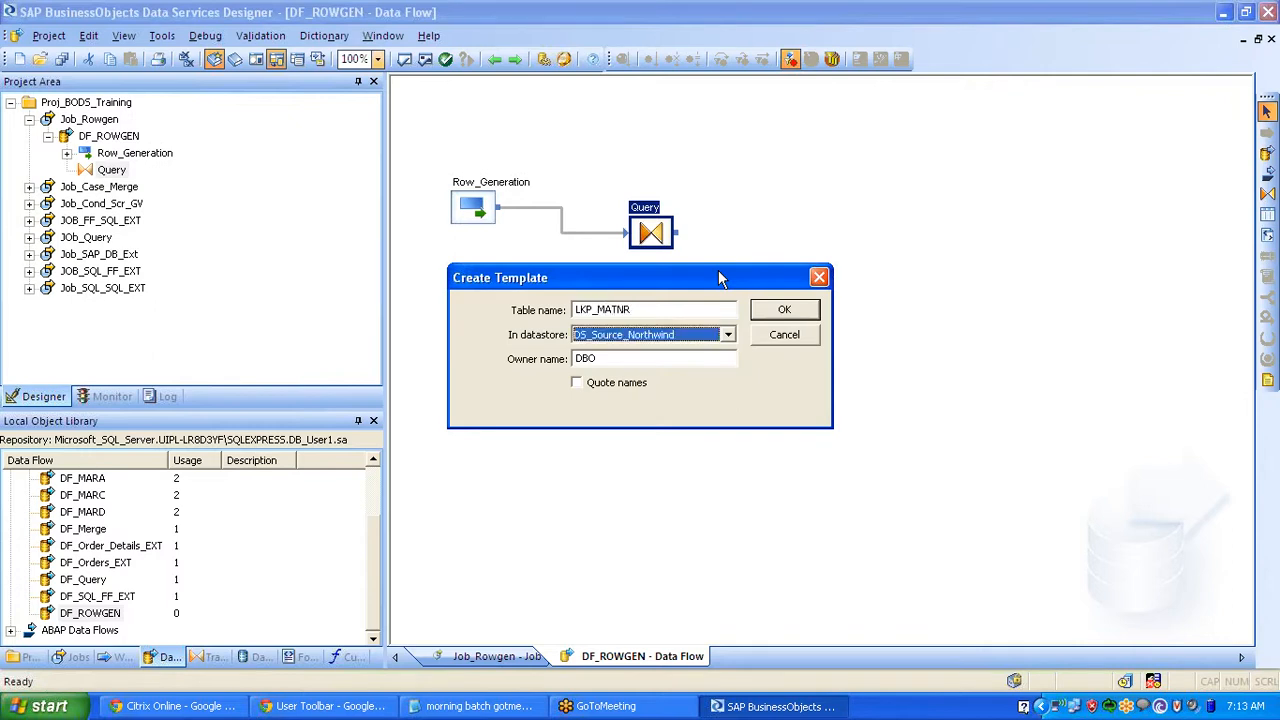
key("Down")
key("Return")
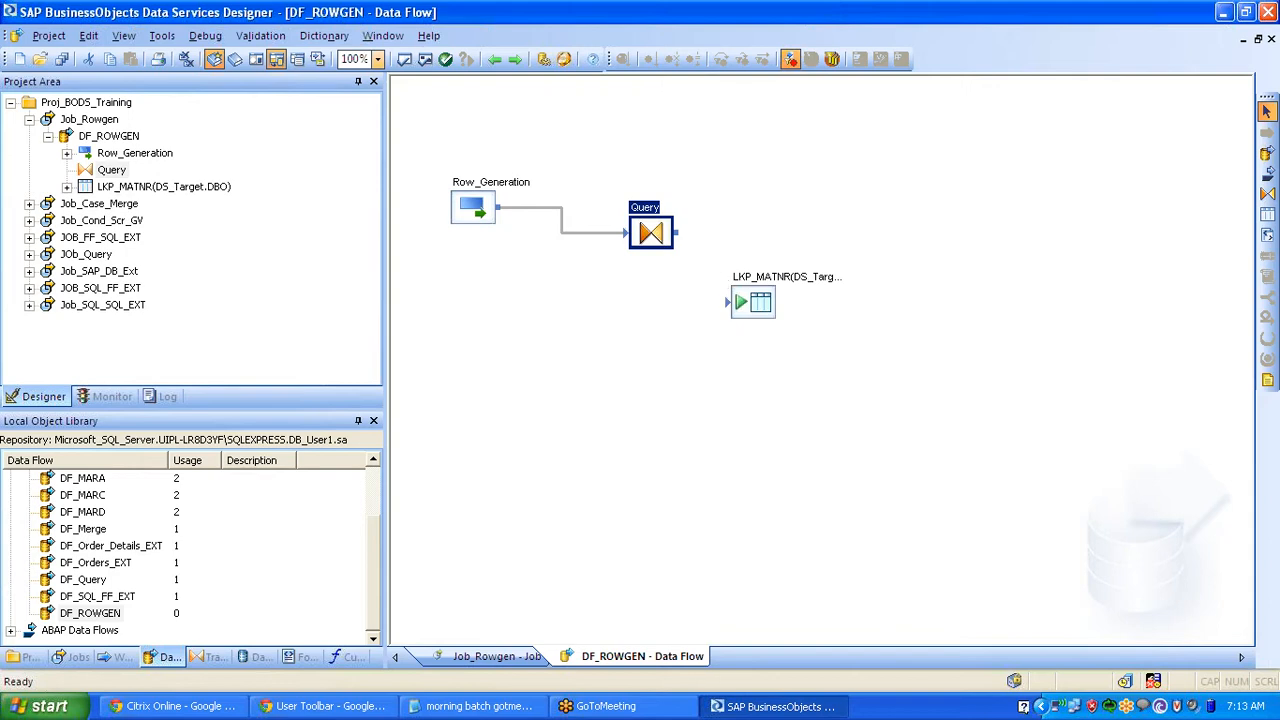
mouse_move(676, 233)
left_mouse_down()
mouse_move(728, 302)
mouse_move(816, 292)
left_mouse_up()
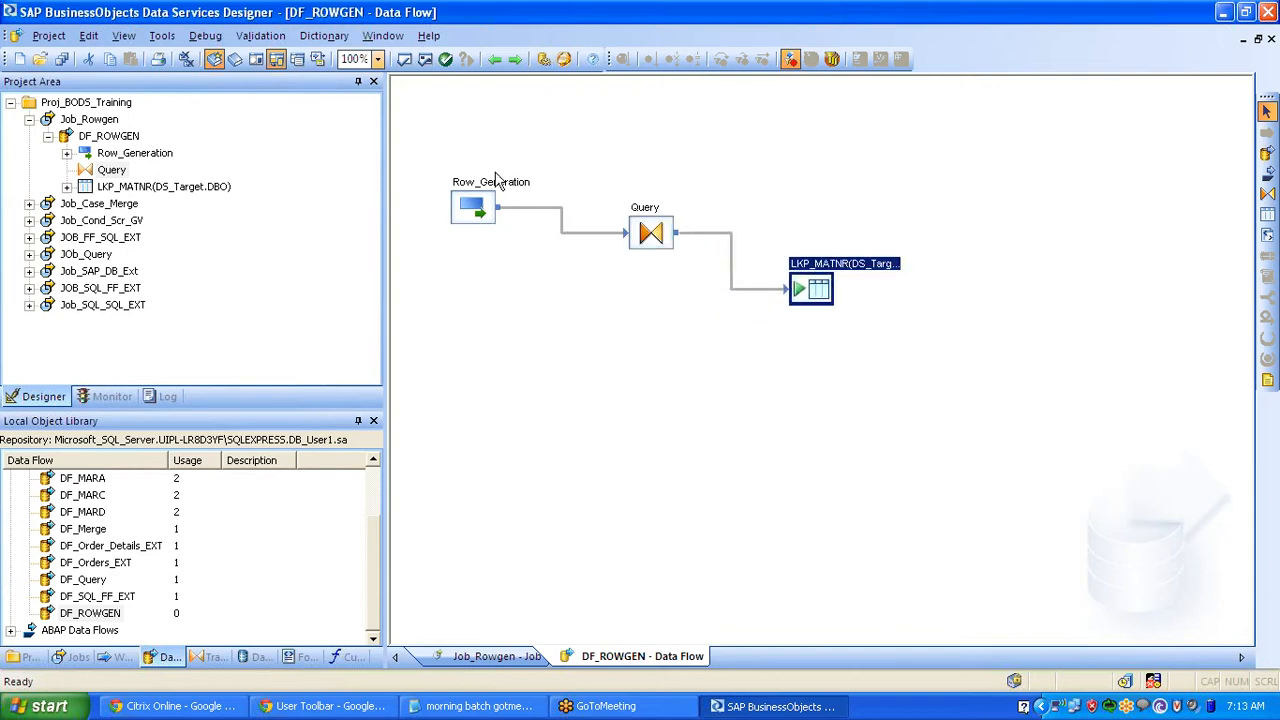
- Save all changes and check the LKP_MATNR target table's schema before returning to the data flow
left_click(61, 59)
left_click(522, 458)
double_click(836, 286)
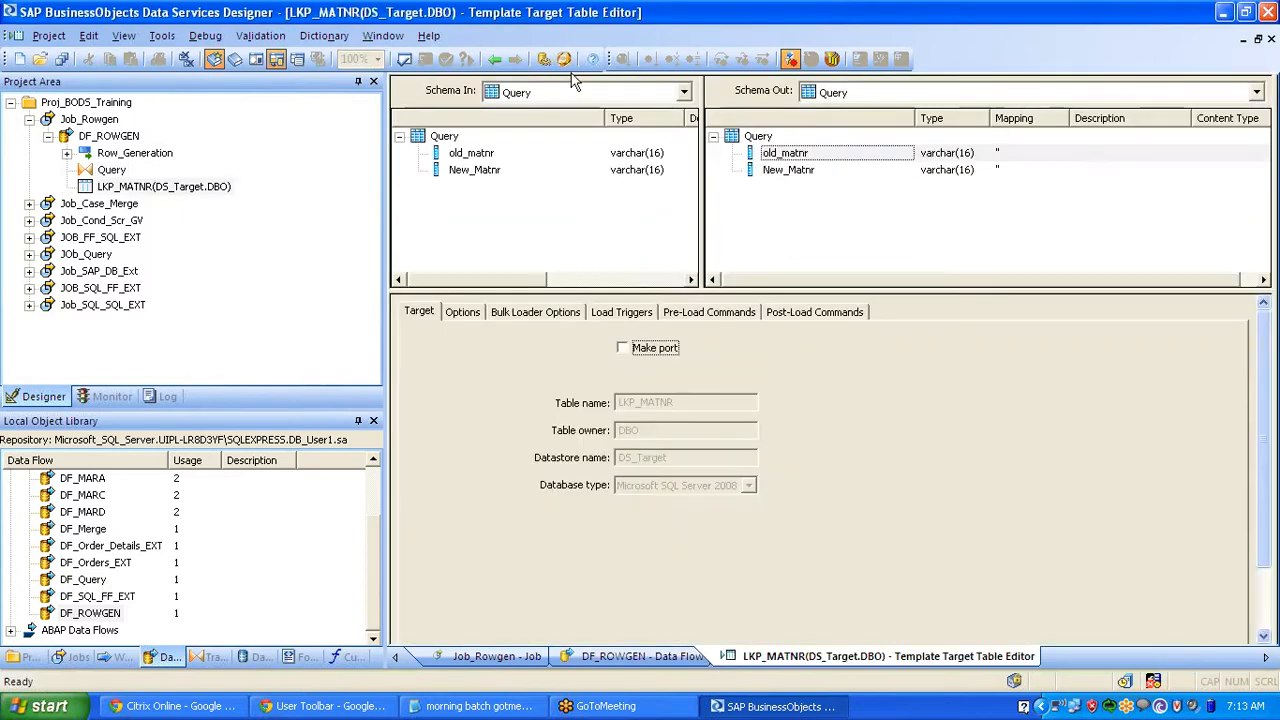
left_click(495, 60)
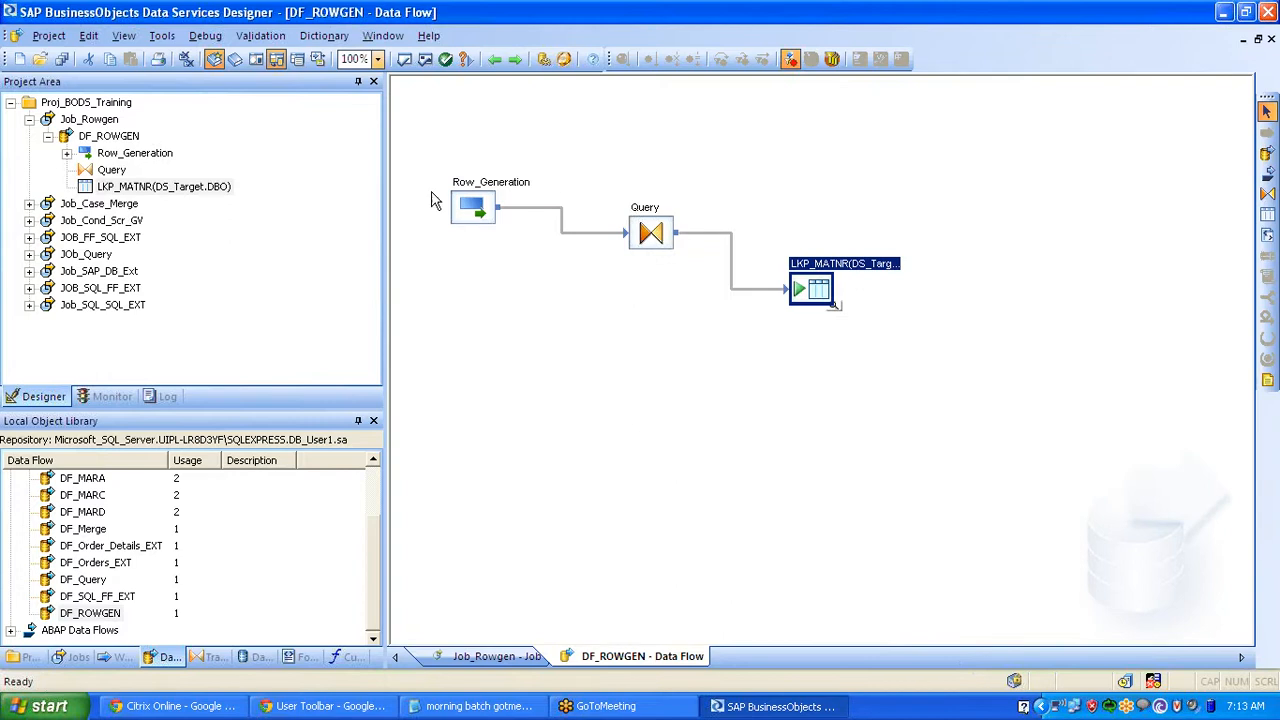
- Execute the Job_Rowgen job with the default execution properties
left_click(106, 121)
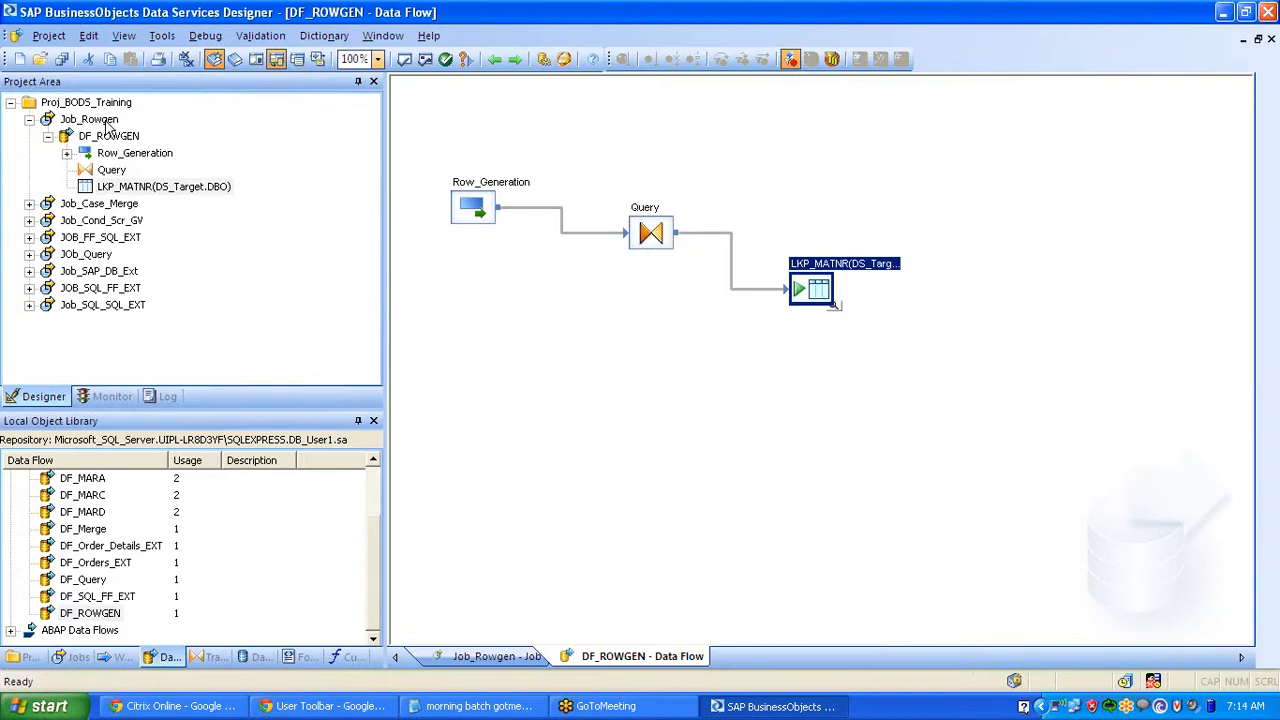
right_click(108, 125)
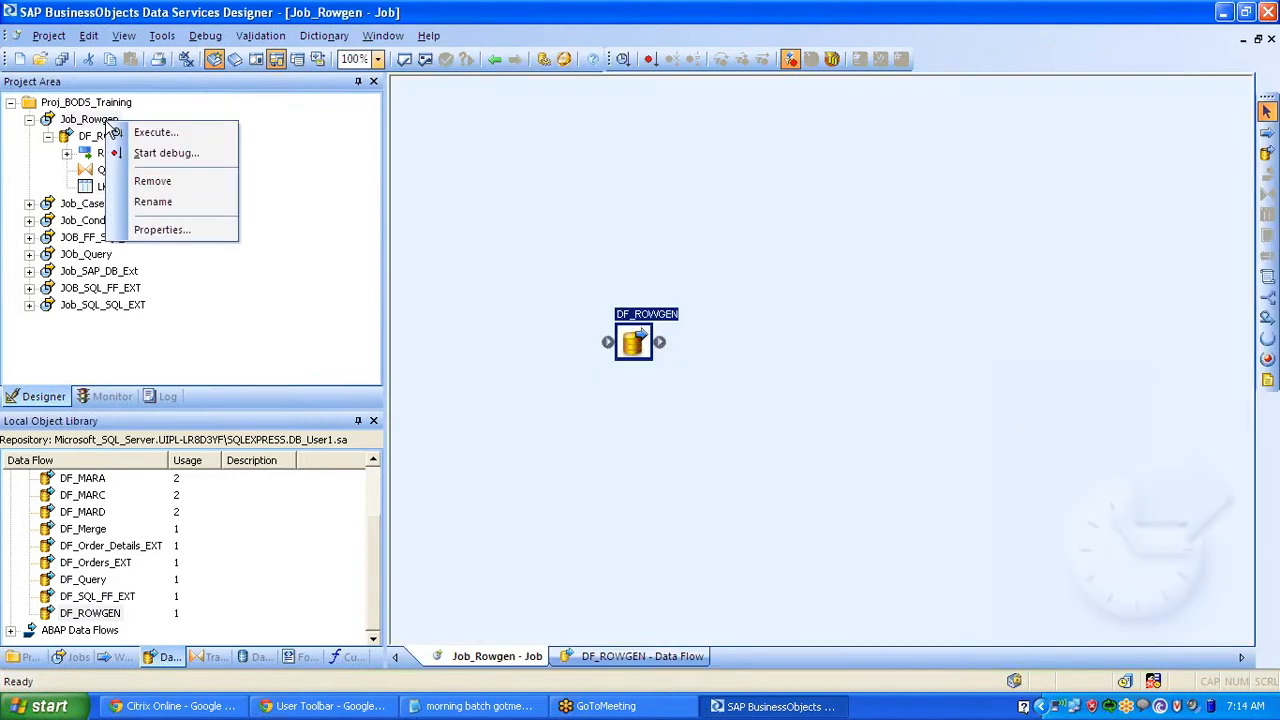
left_click(156, 132)
left_click(508, 454)
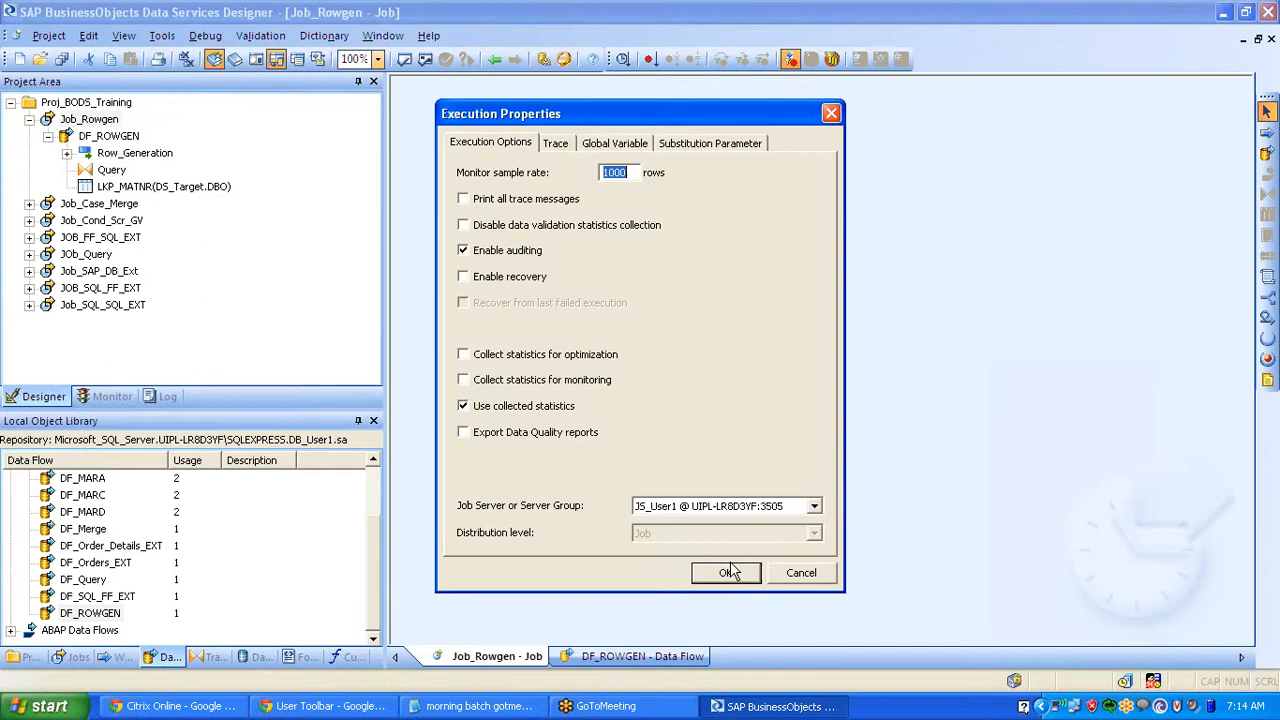
left_click(728, 576)
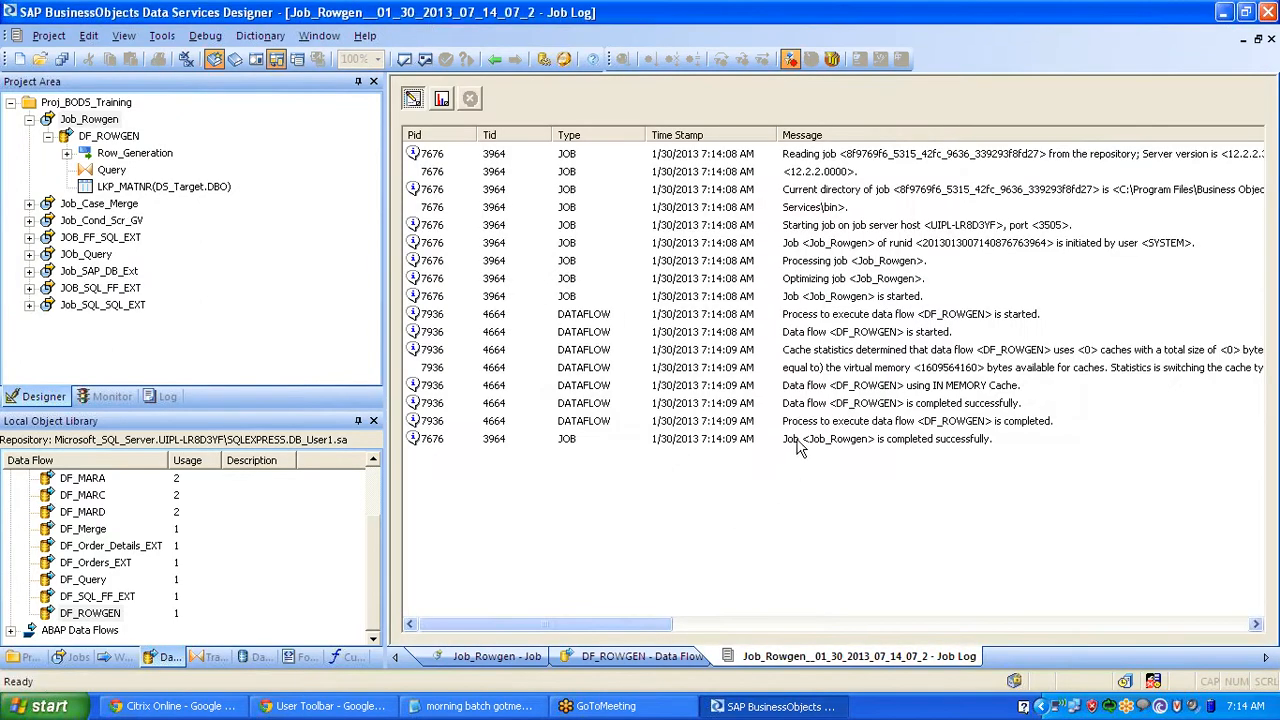
left_click(797, 444)
- Reopen DF_ROWGEN, view the data in the LKP_MATNR target table and look over the Query transform
double_click(132, 135)
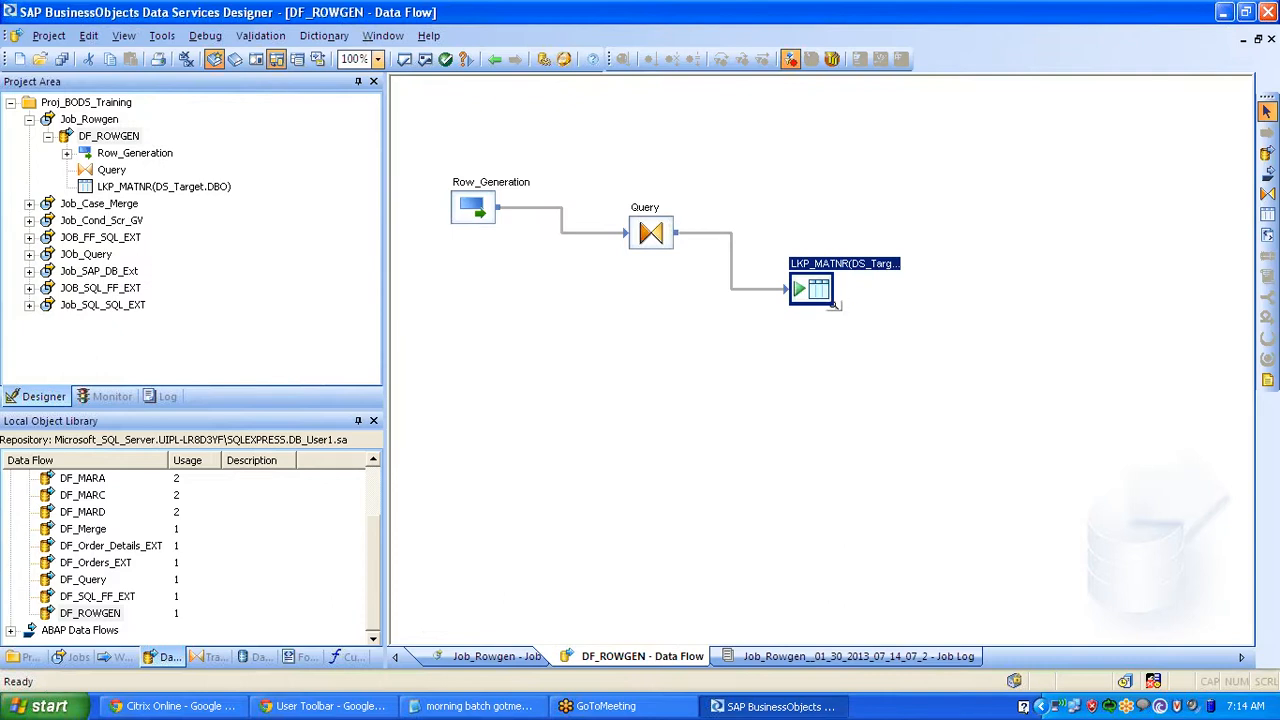
left_click(838, 306)
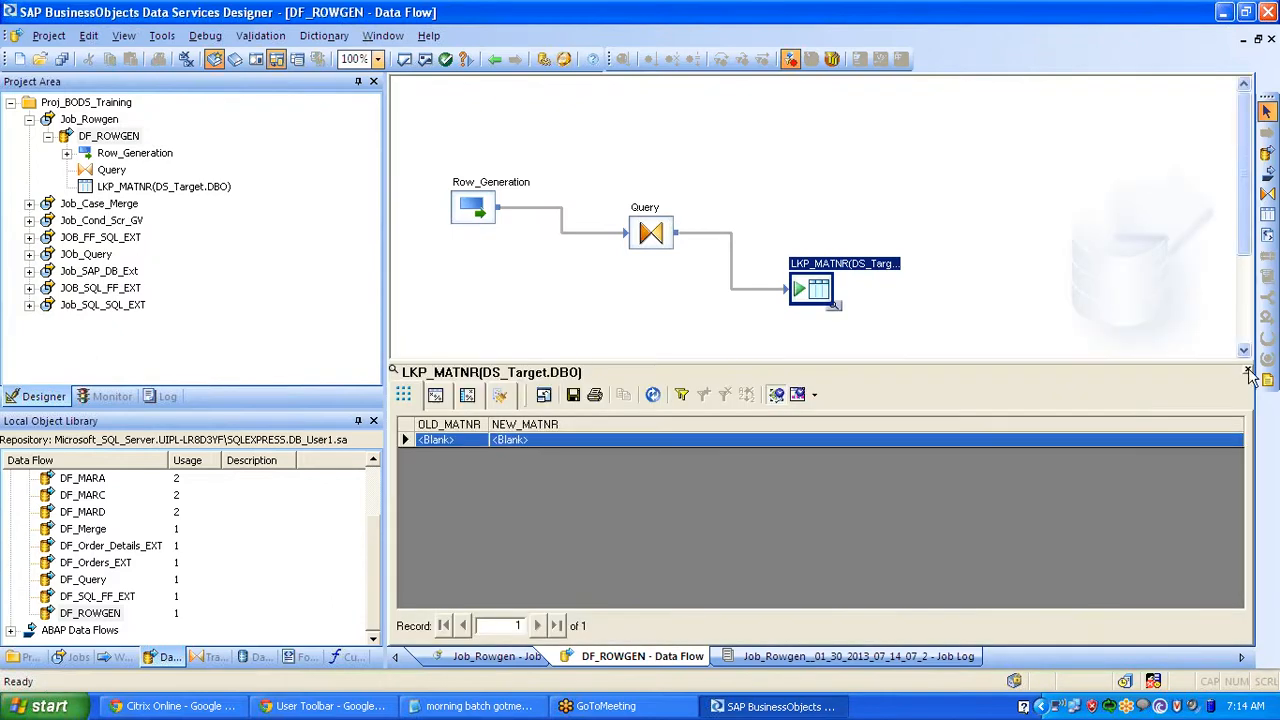
left_click(1247, 370)
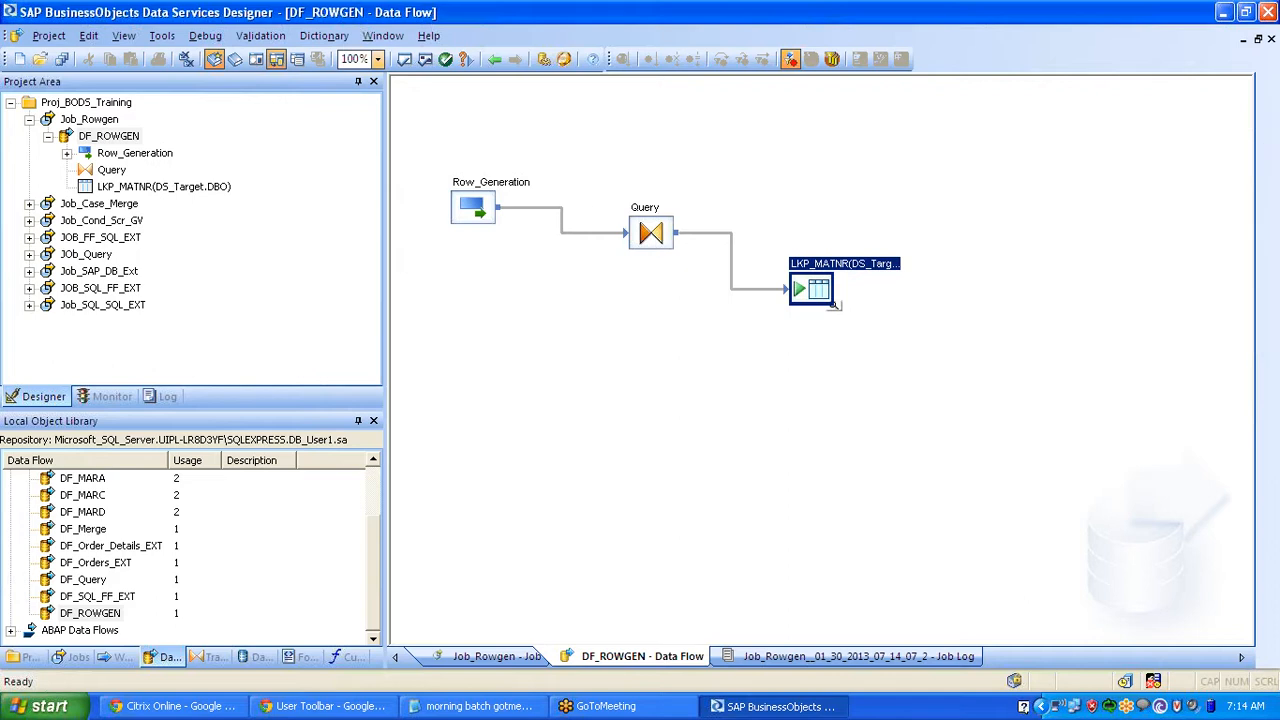
double_click(651, 233)
left_click(495, 58)
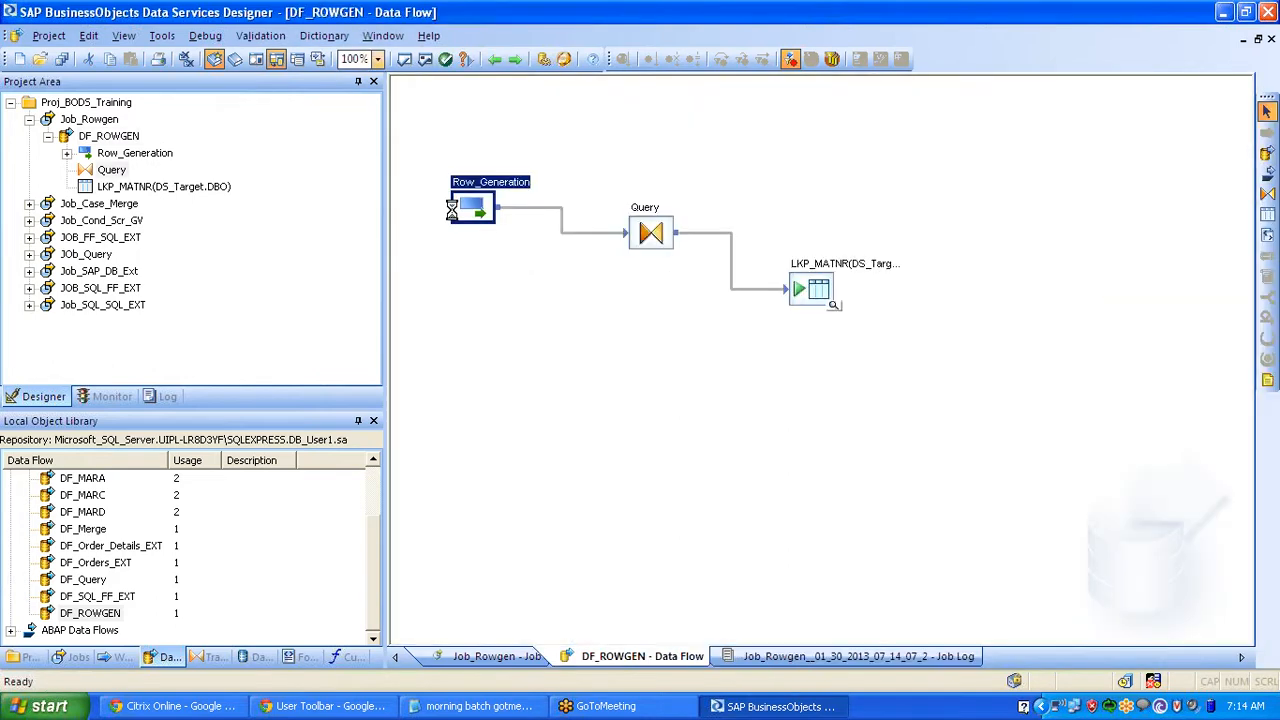
- Delete Row_Generation from DF_ROWGEN, then save the changes and execute Job_Rowgen with the default execution properties
key("Delete")
left_click(113, 121)
right_click(113, 121)
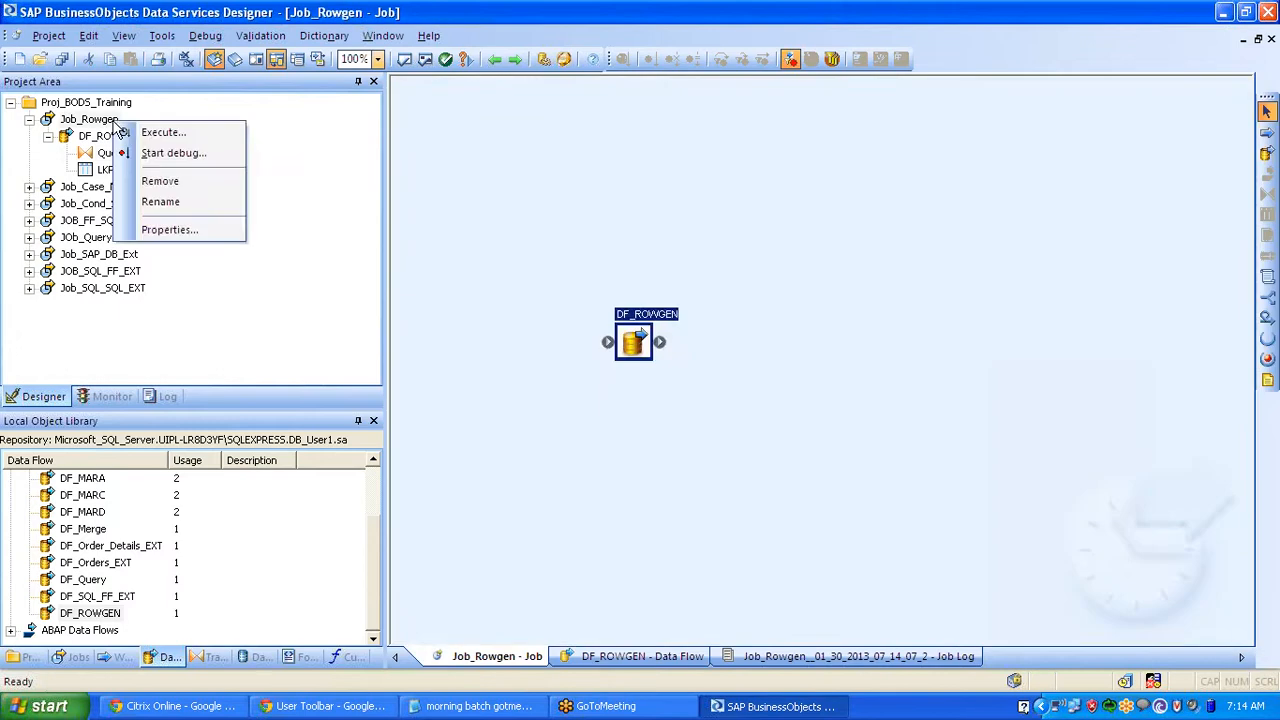
left_click(170, 131)
left_click(517, 458)
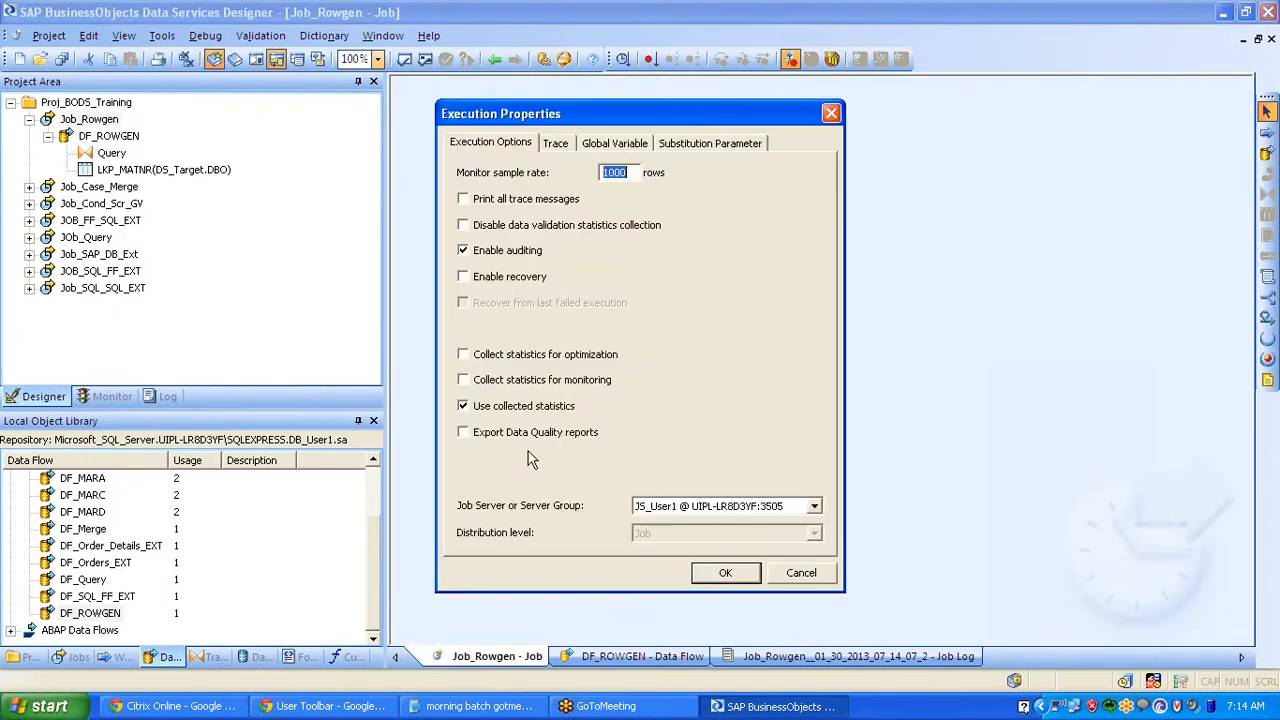
left_click(725, 572)
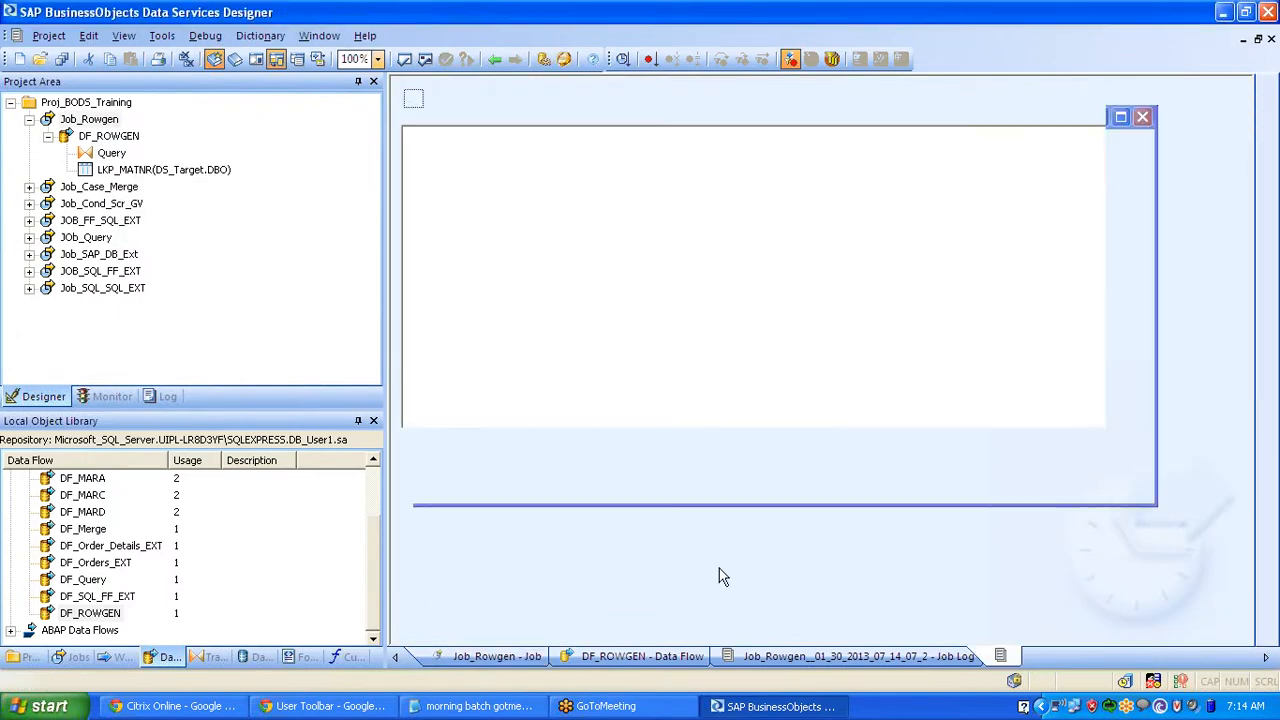
- Open the error log of the Job_Rowgen run and read the full error messages
left_click(470, 100)
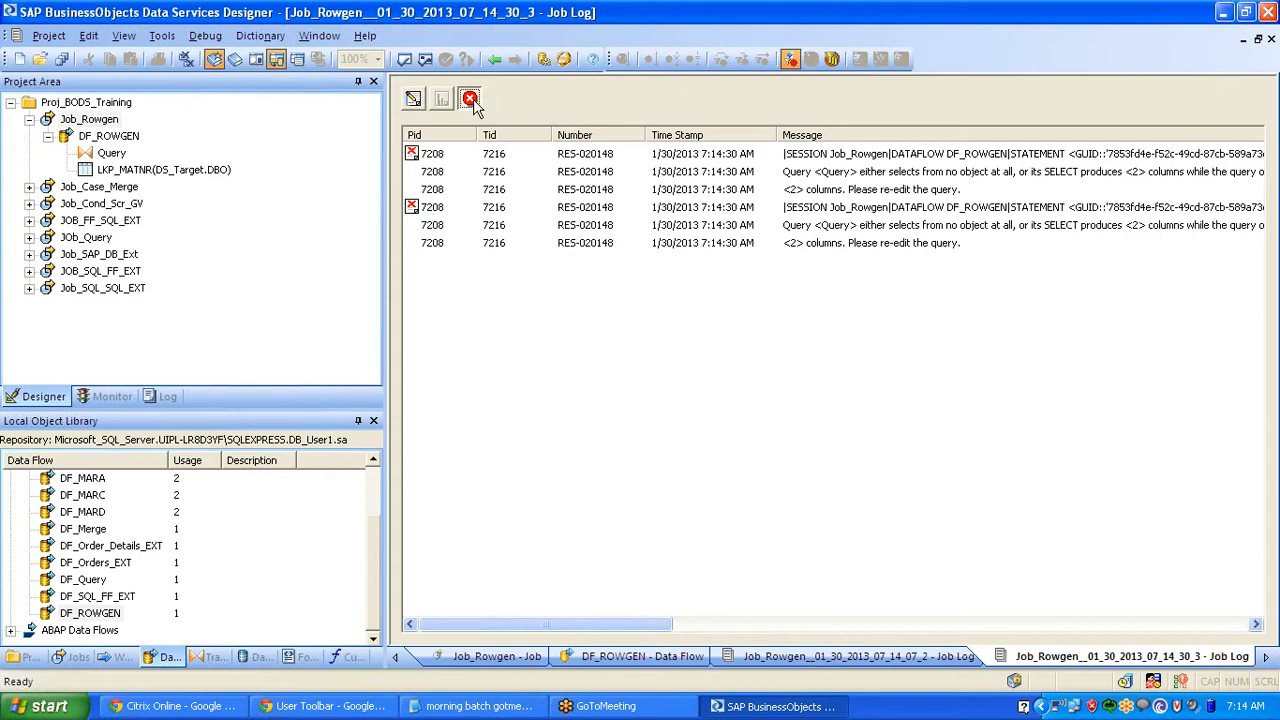
left_click_drag(603, 628, 651, 628)
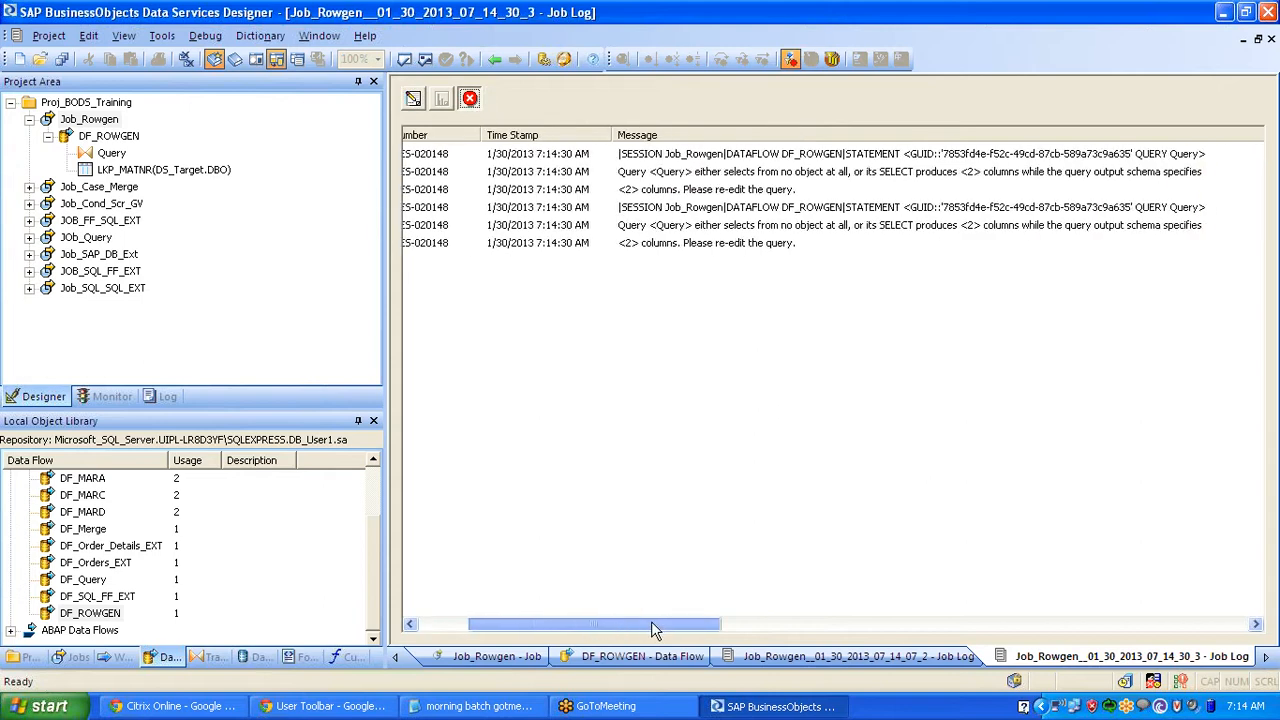
left_click(1018, 230)
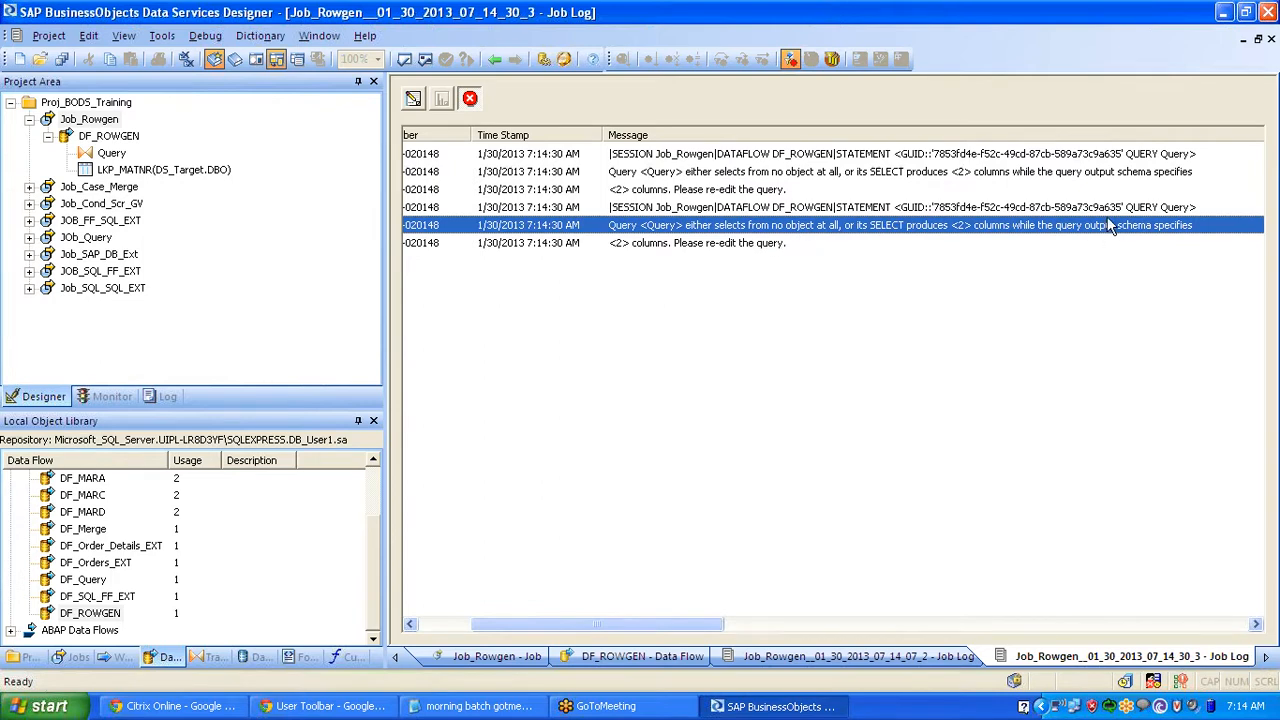
left_click(760, 248)
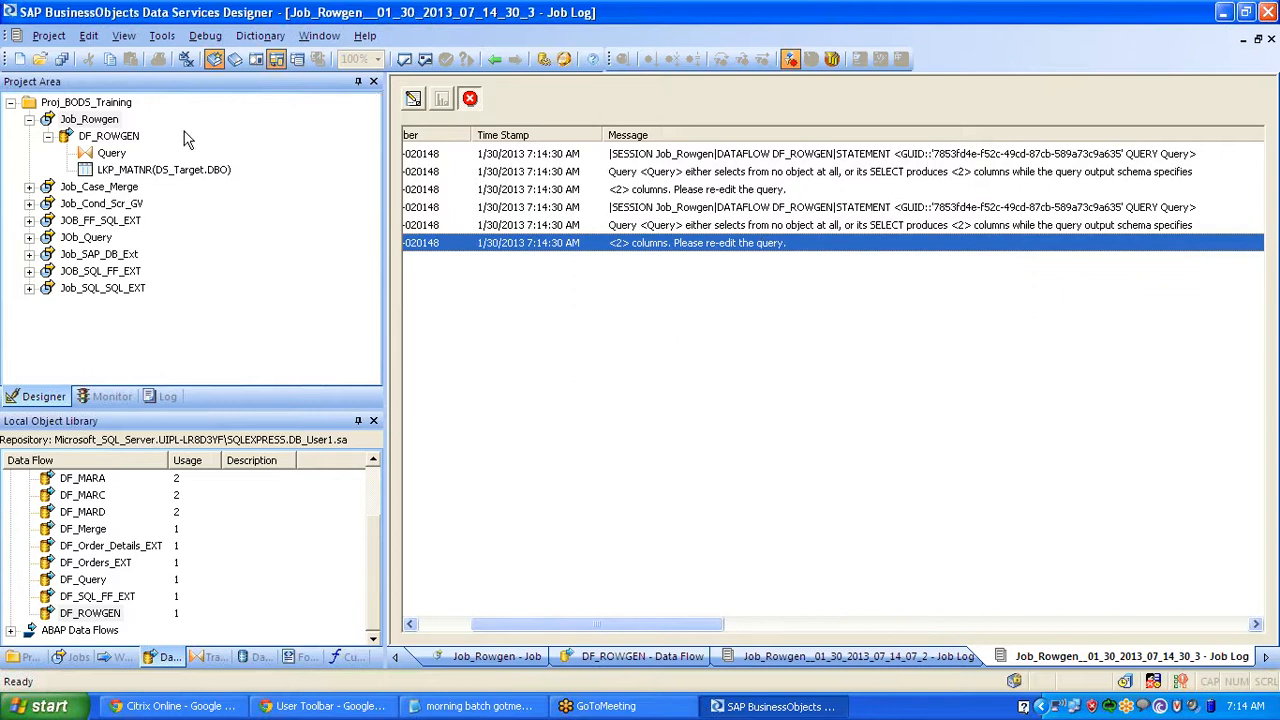
- Add a Row_Generation transform to DF_ROWGEN, connect it to the Query and tidy the placement of both transforms
left_click(93, 145)
left_click(94, 140)
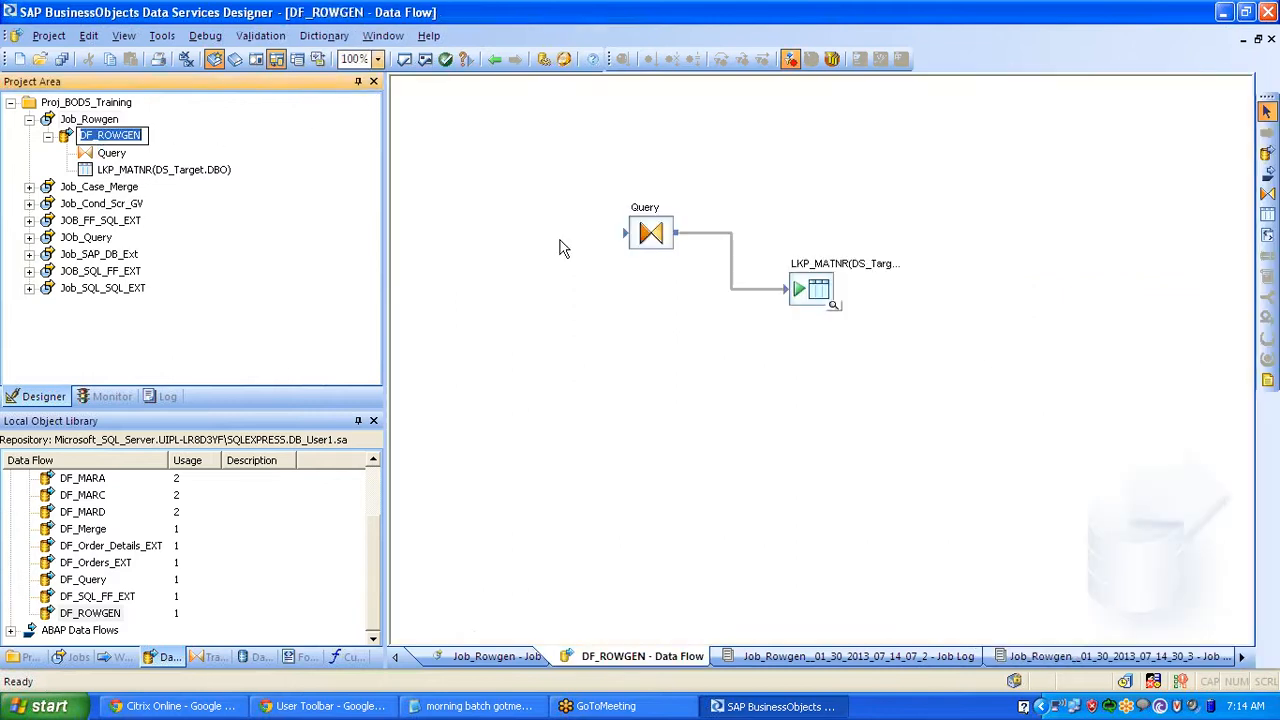
left_click(206, 657)
left_click(103, 580)
left_click_drag(103, 588, 640, 232)
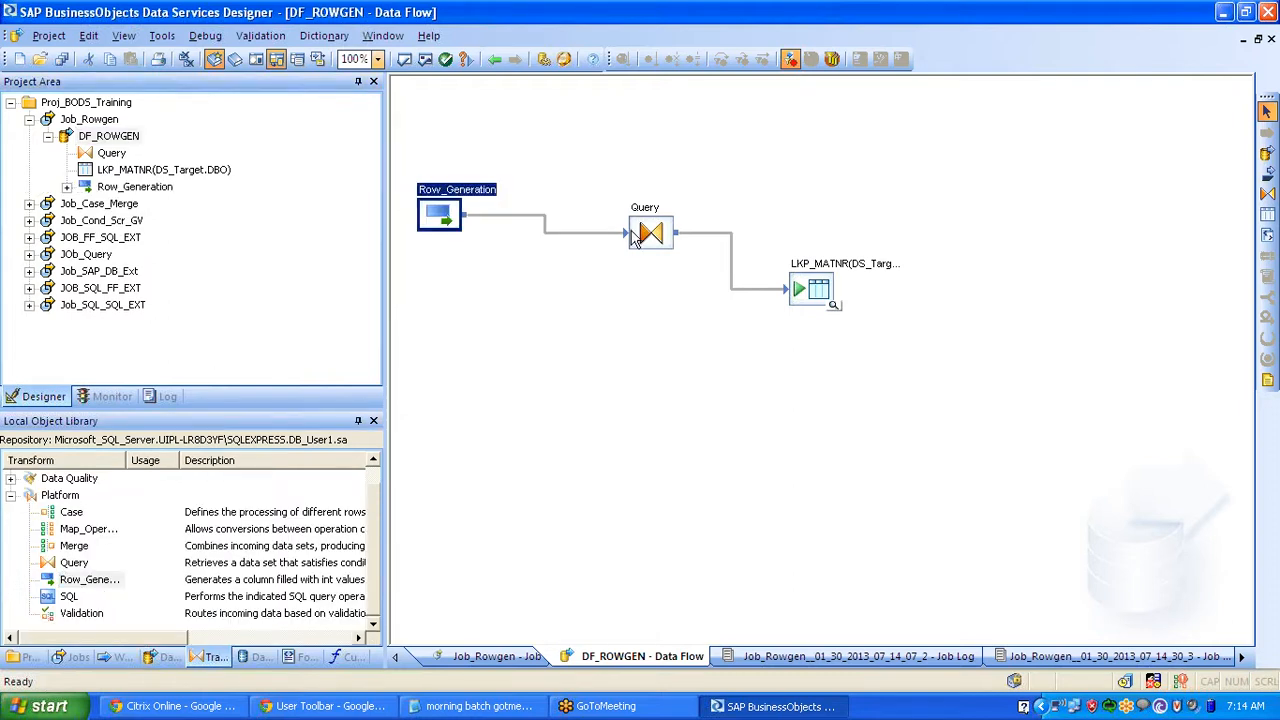
left_click(645, 208)
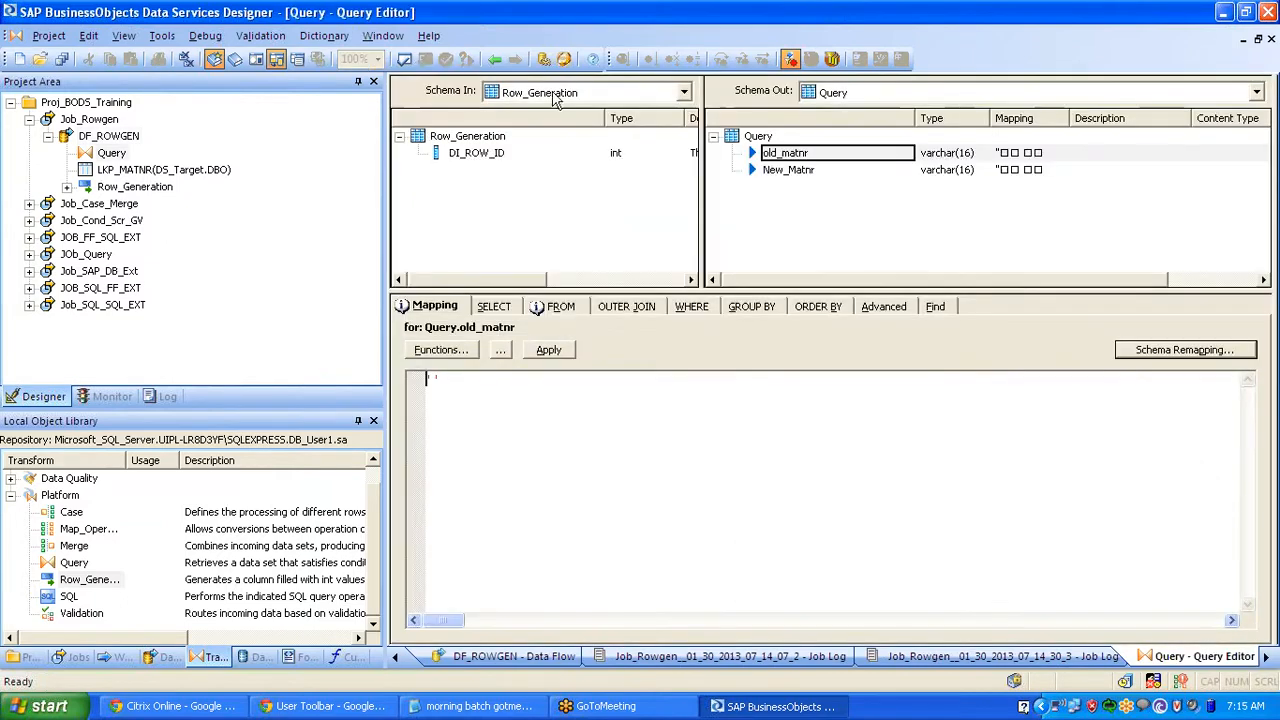
left_click(494, 60)
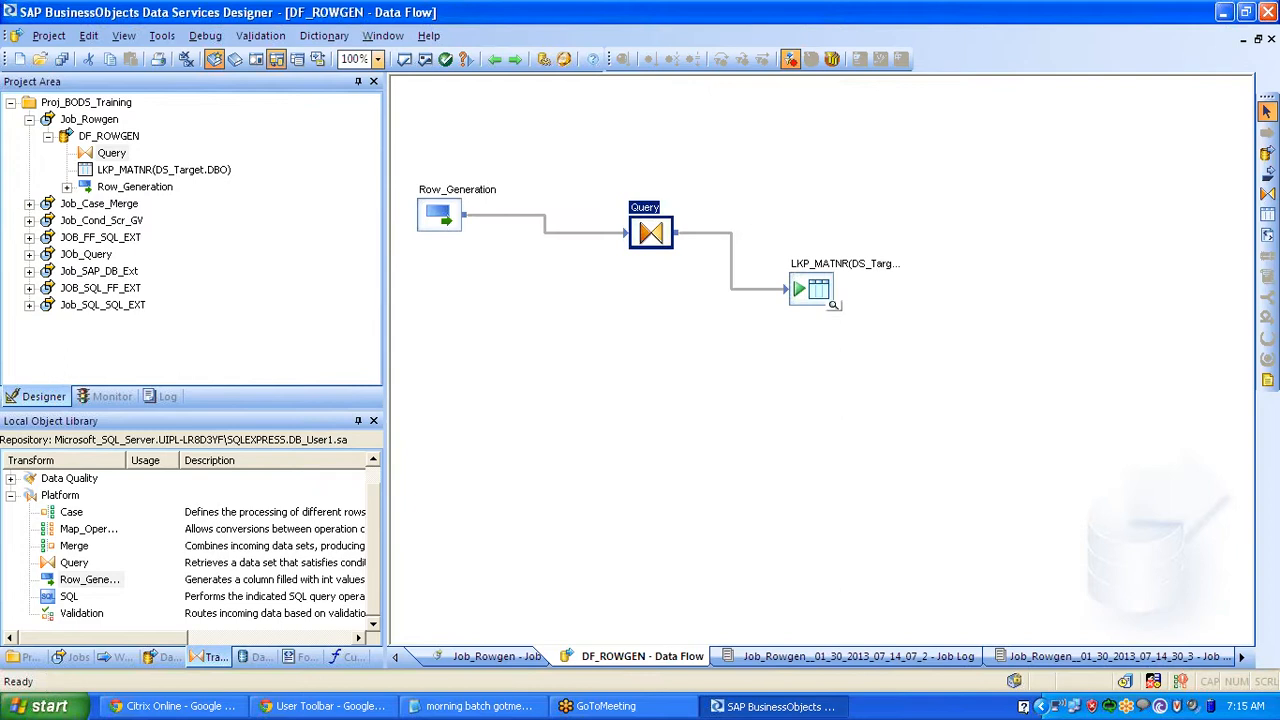
left_click_drag(433, 222, 456, 172)
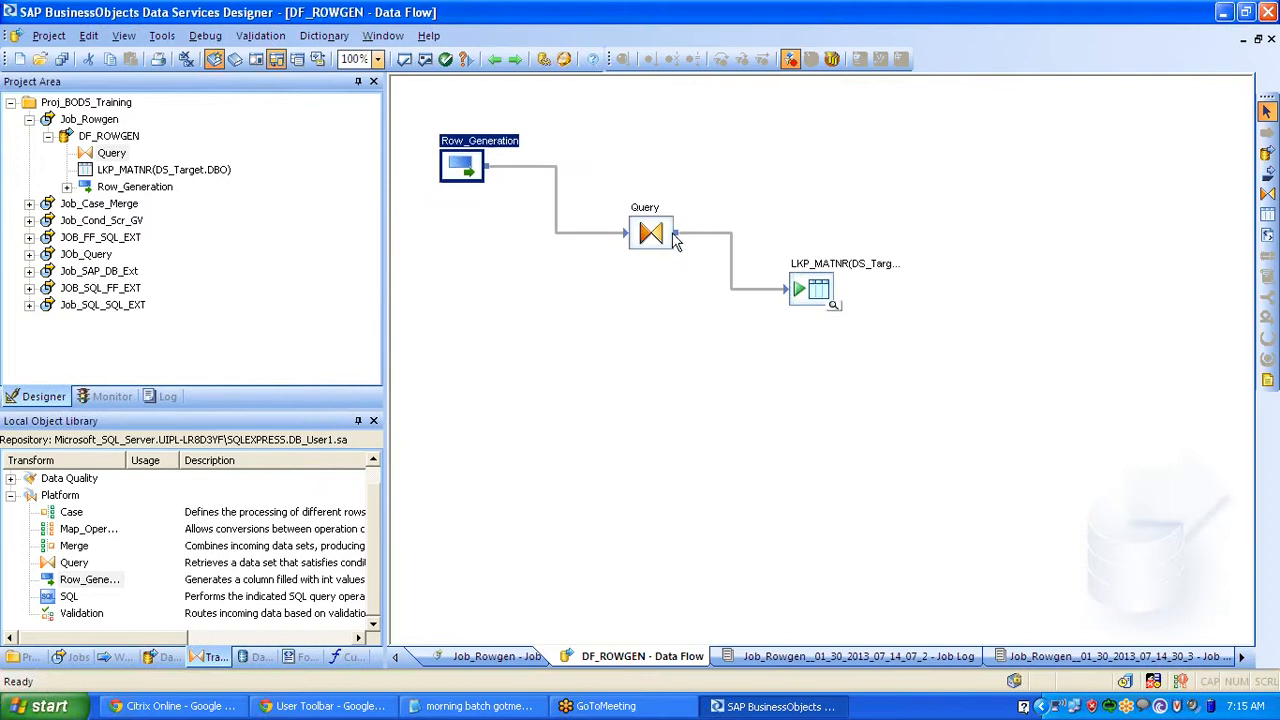
left_click_drag(657, 244, 641, 247)
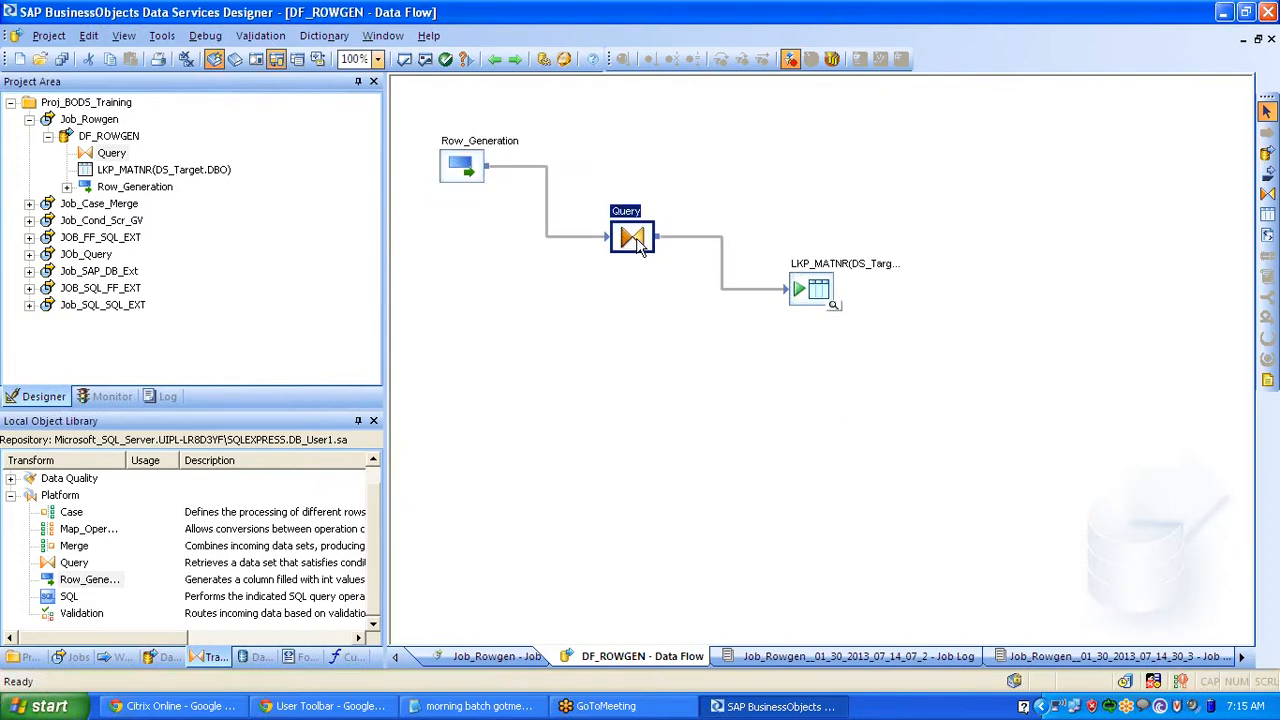
- In the Query transform, delete the output columns old_matnr and New_Matnr and map DI_ROW_ID to the output schema instead
double_click(634, 218)
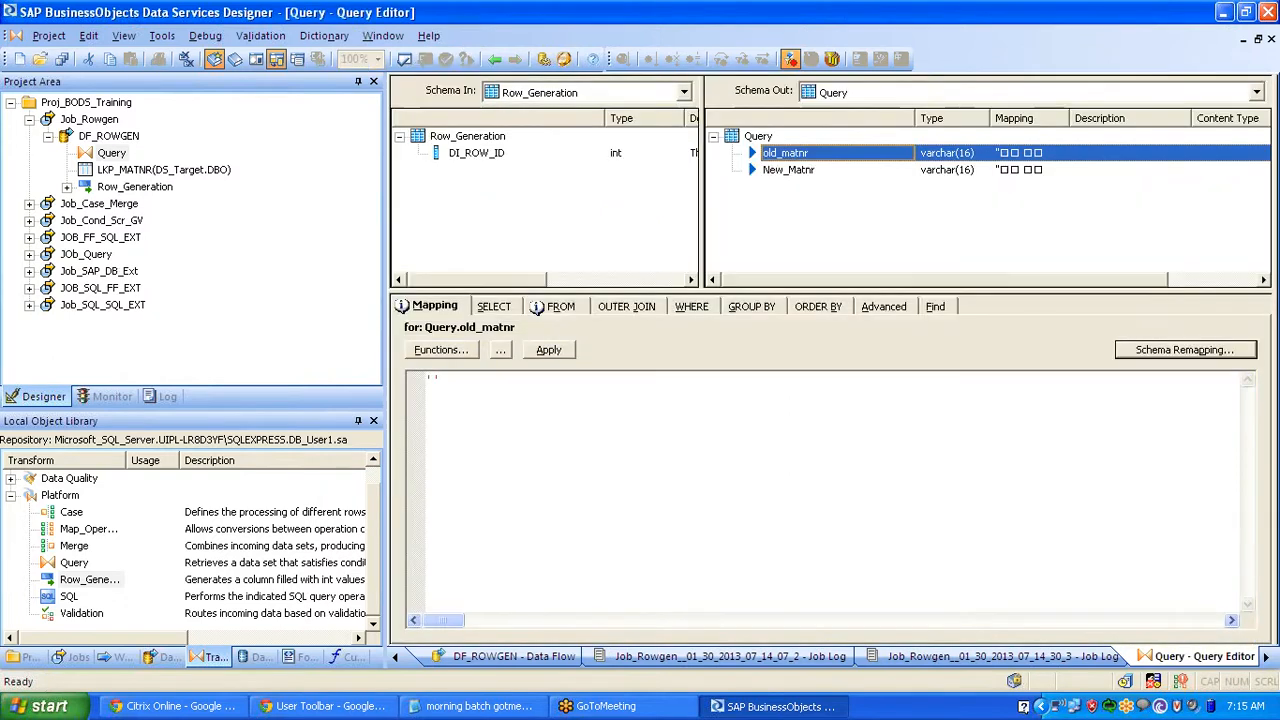
key("F2")
left_click(788, 170, "shift")
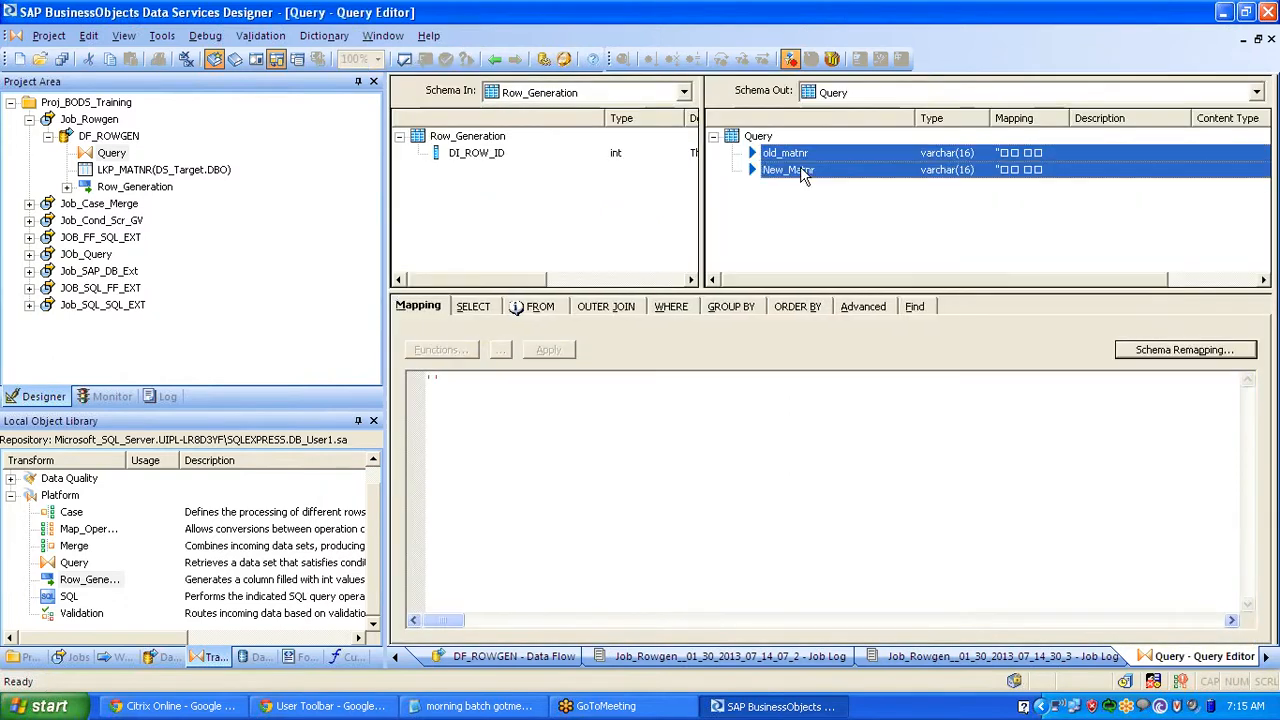
key("Delete")
left_click(590, 190)
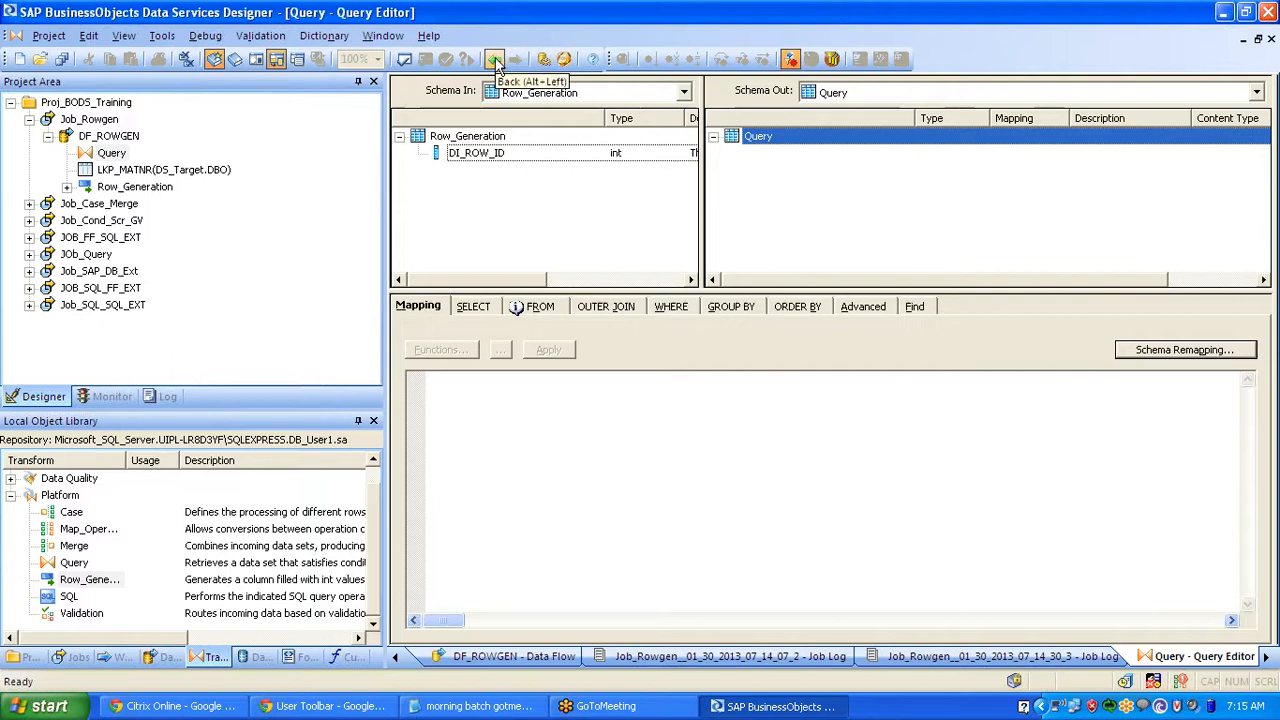
left_click_drag(462, 163, 742, 182)
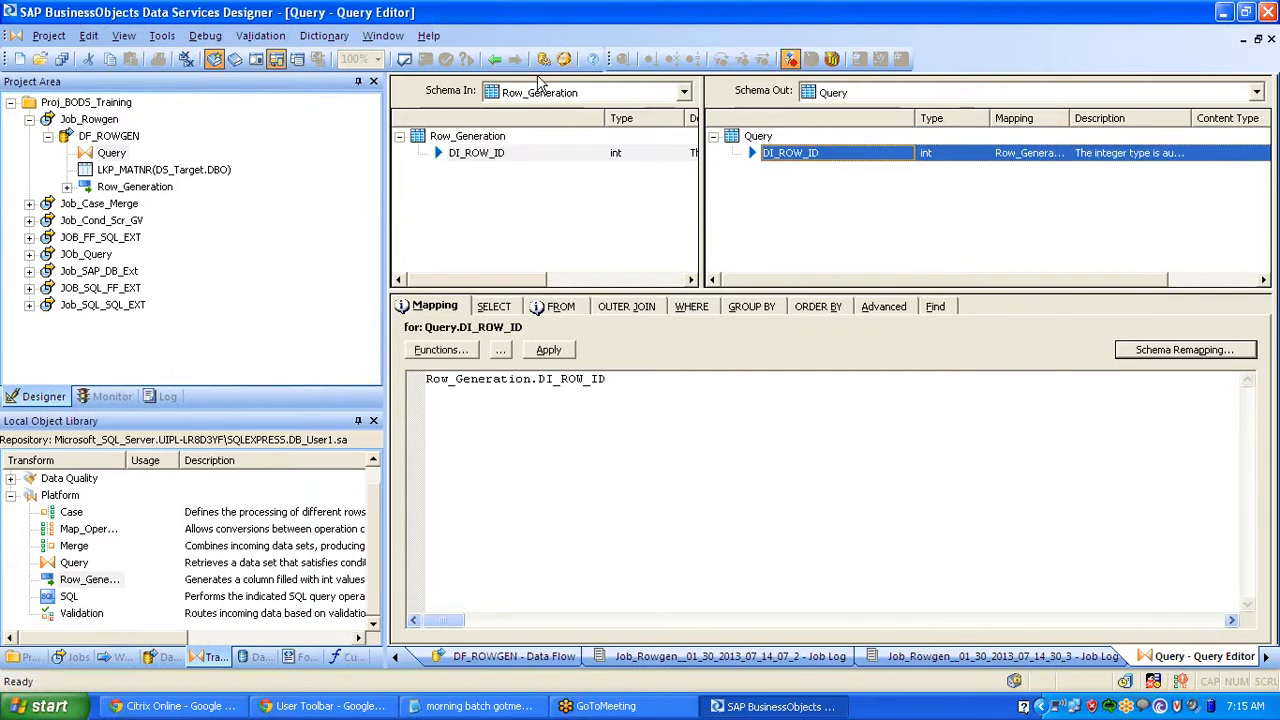
- Set Row_Generation to start row numbers at 1 with a row count of 10, and return to the data flow
left_click(496, 60)
left_click(496, 60)
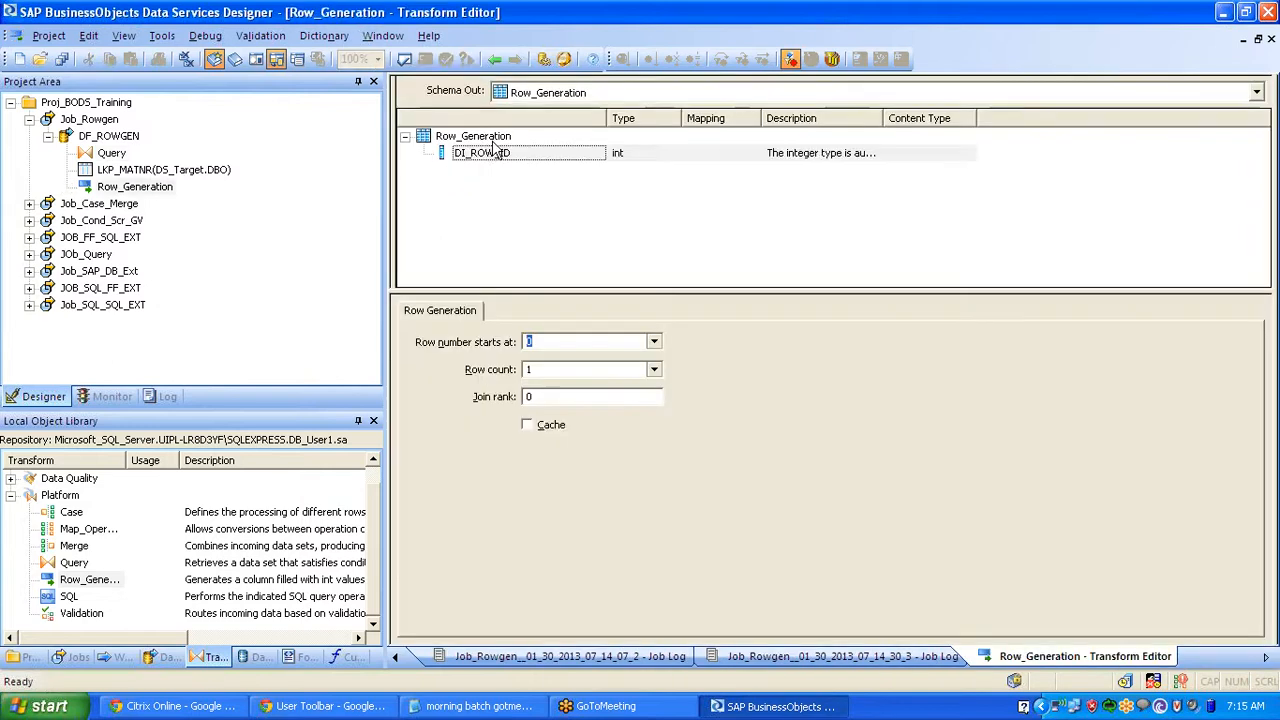
left_click(653, 369)
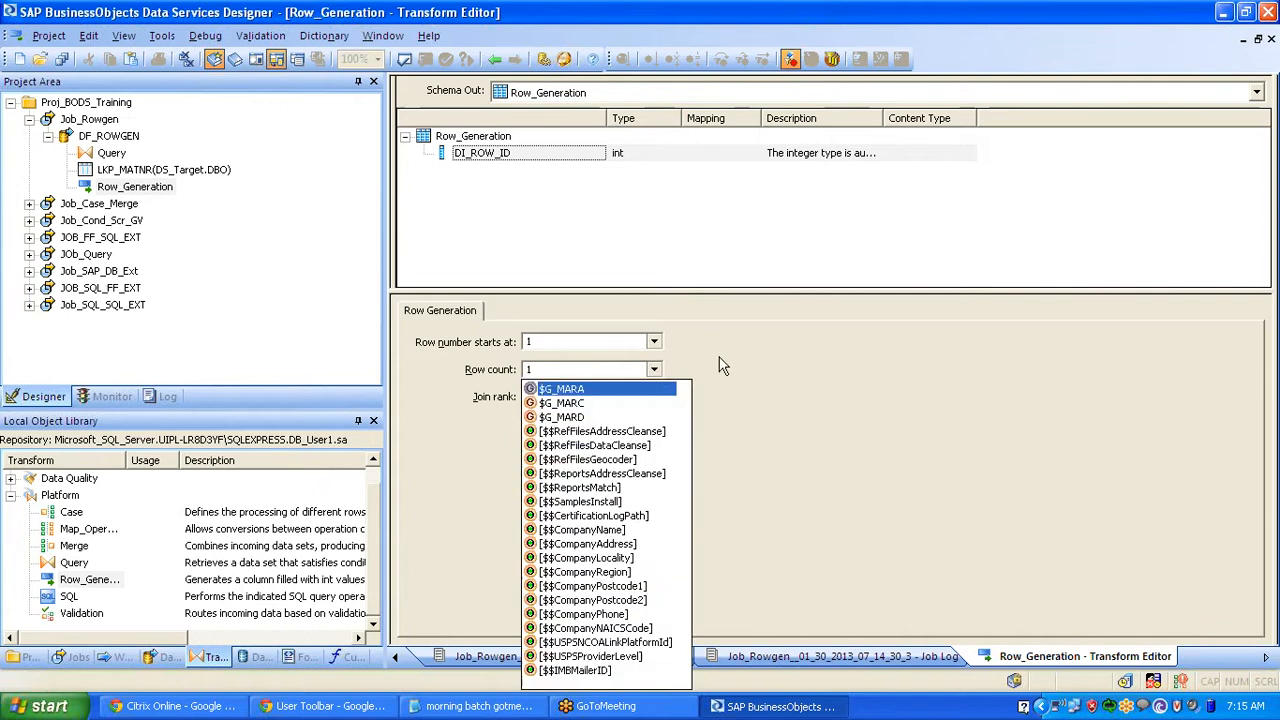
left_click(783, 375)
left_click(568, 397)
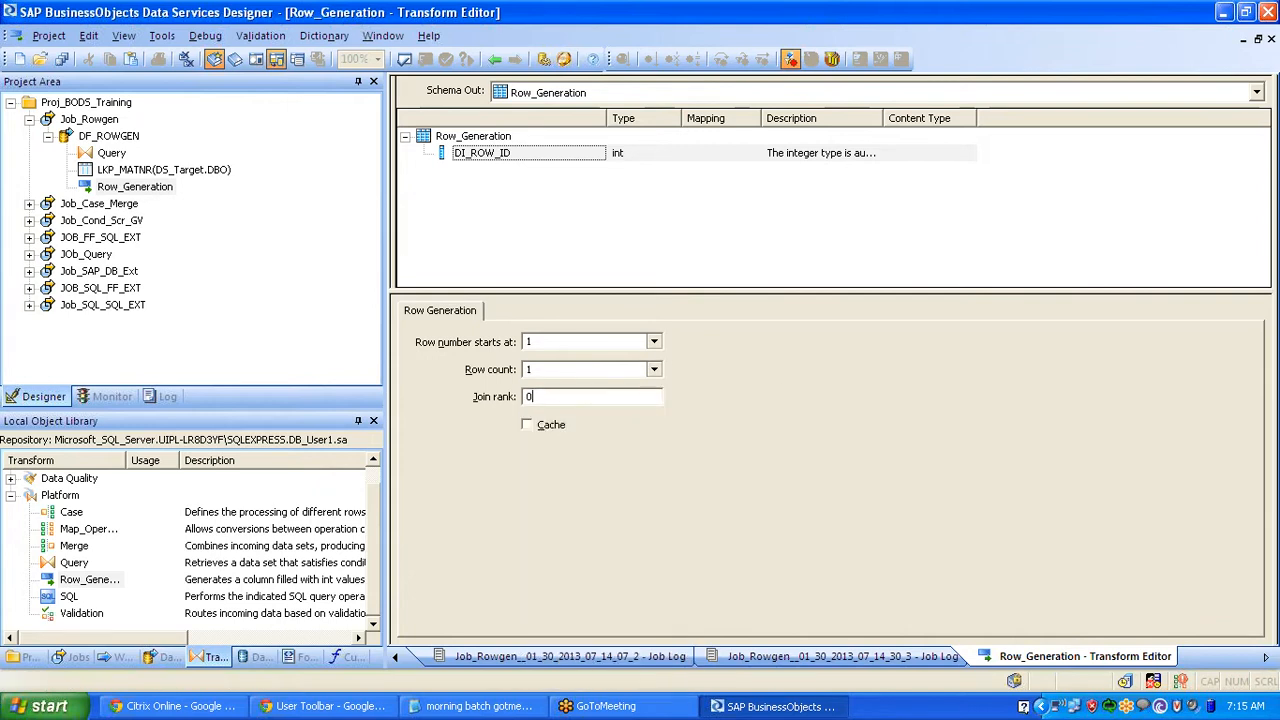
left_click(568, 370)
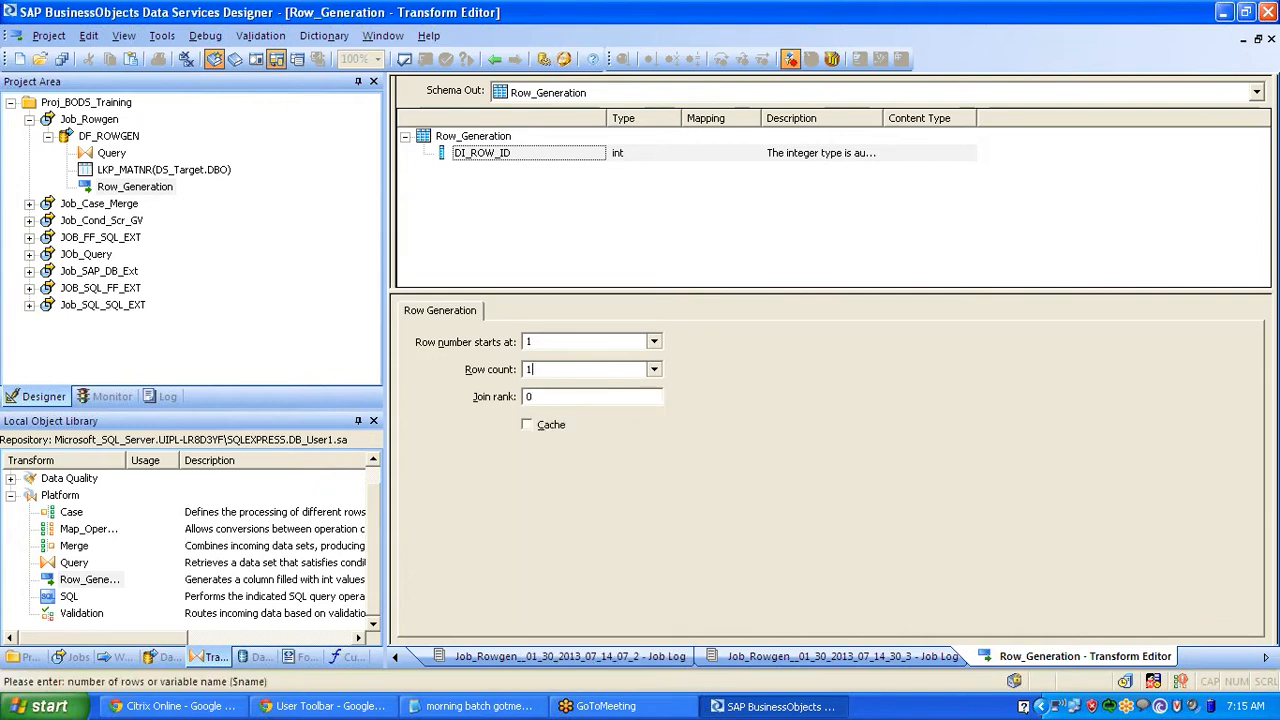
left_click(556, 398)
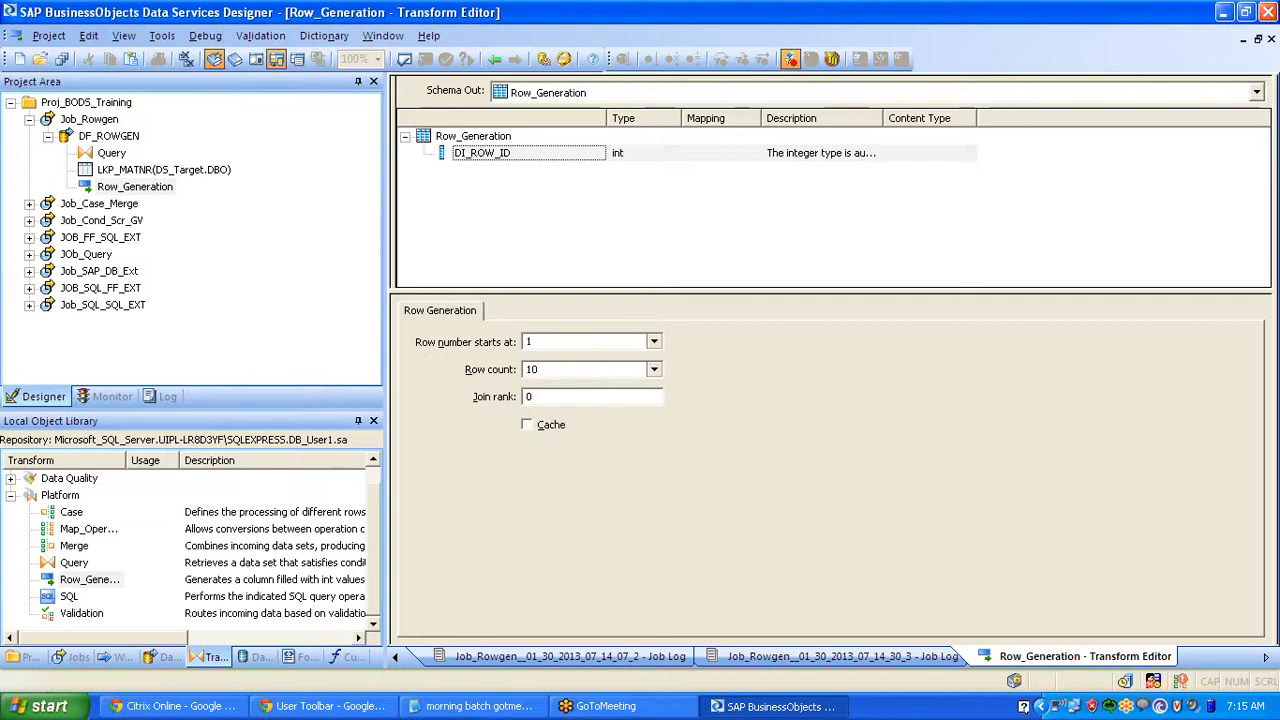
left_click(528, 428)
left_click(496, 61)
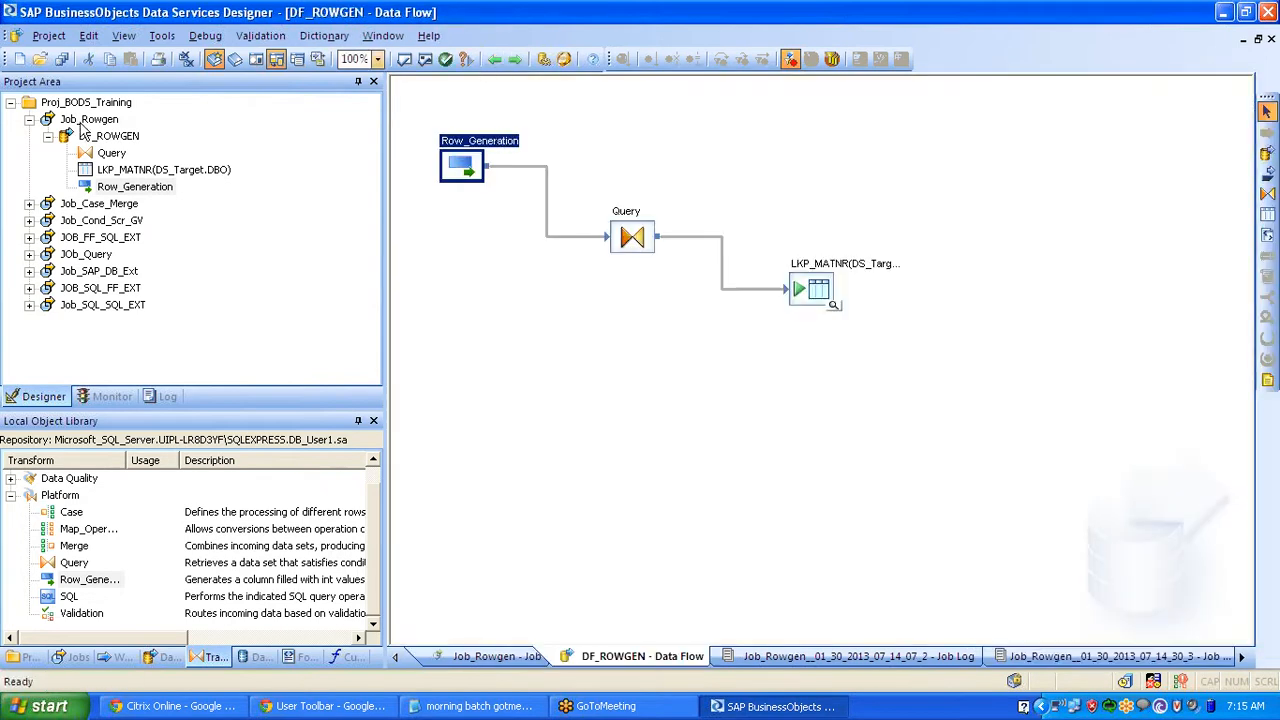
- Save the changed DF_ROWGEN data flow and execute Job_Rowgen with the default execution properties
left_click(82, 124)
right_click(82, 124)
left_click(128, 134)
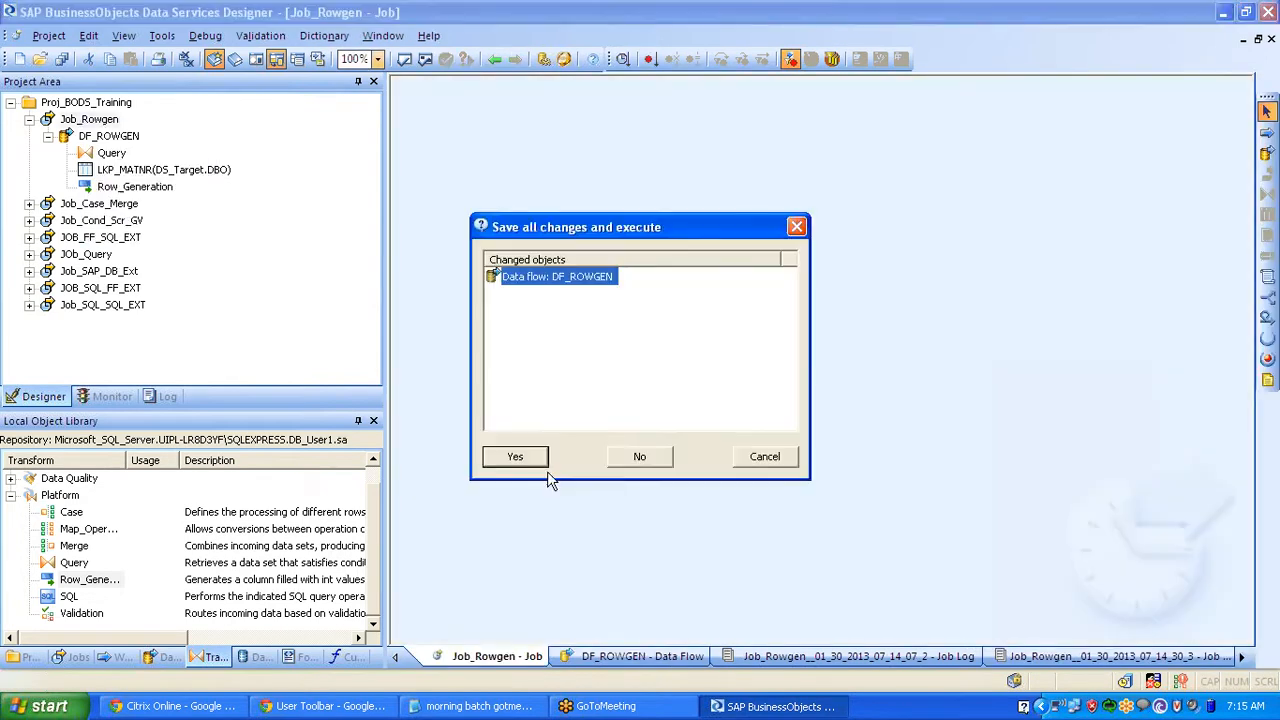
left_click(530, 457)
left_click(725, 572)
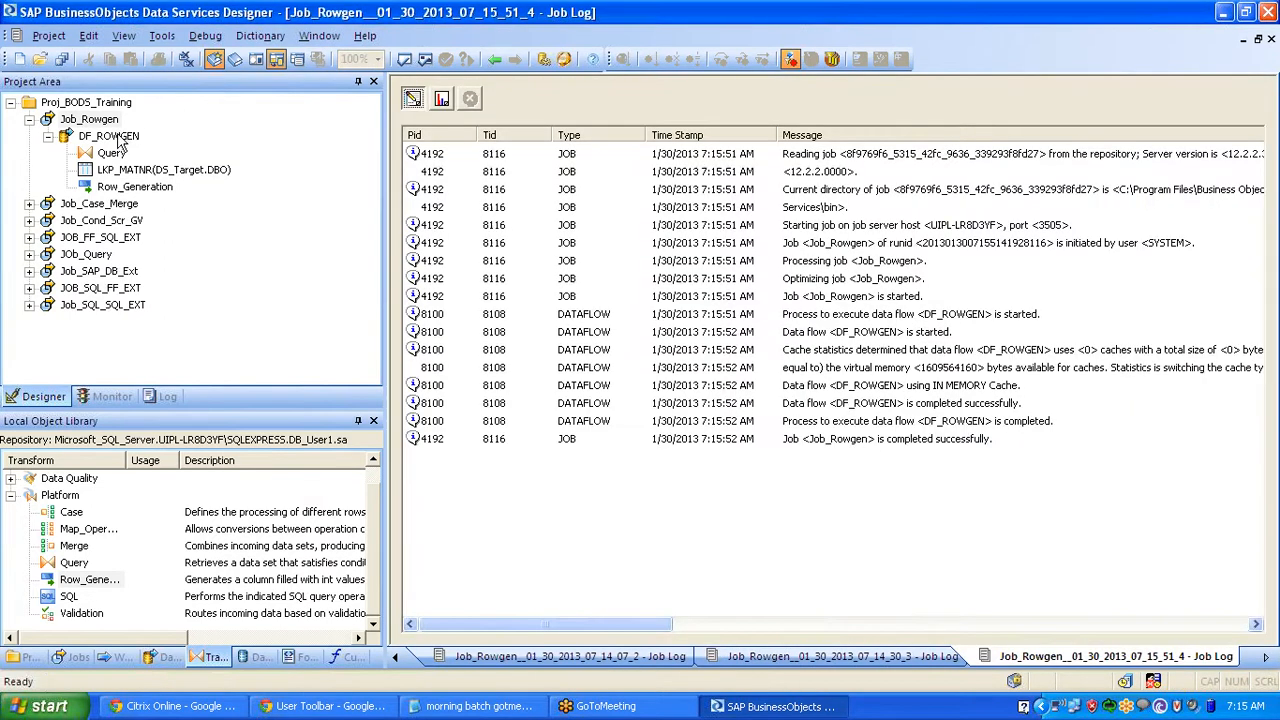
- Reopen DF_ROWGEN, check the Query and Row_Generation settings, and view the rows loaded into the LKP_MATNR target table
double_click(112, 137)
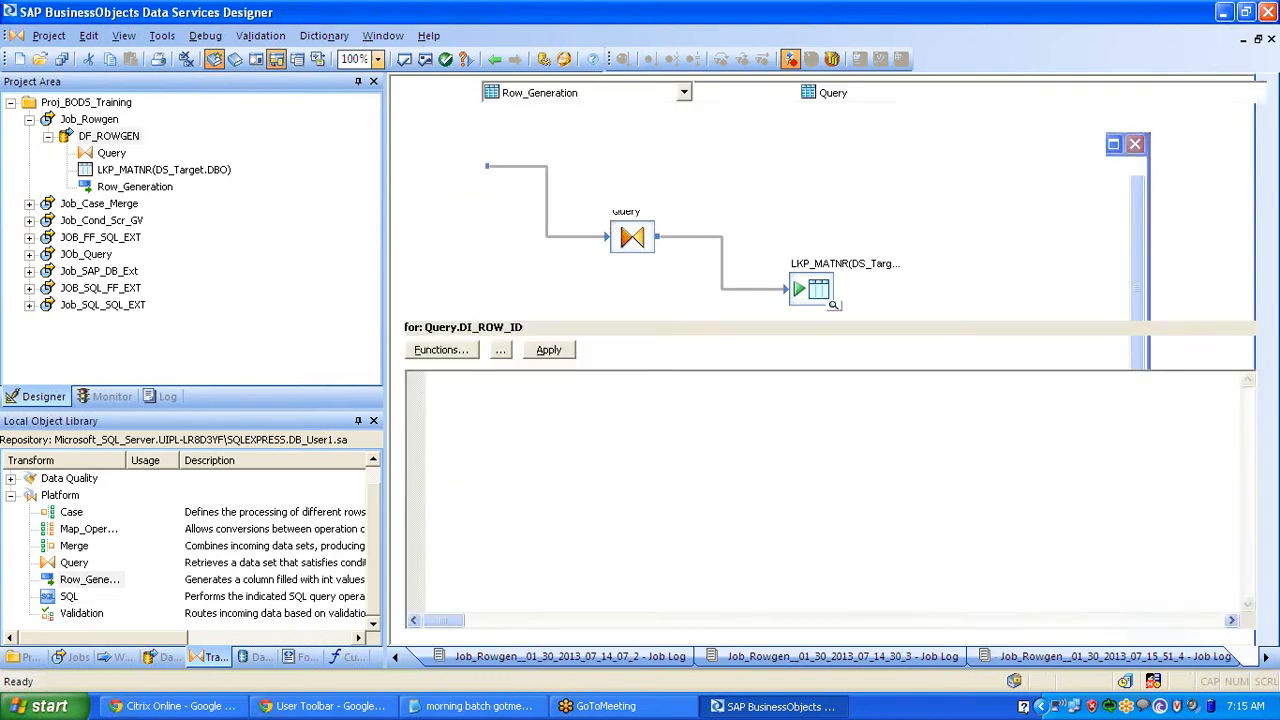
left_click(494, 62)
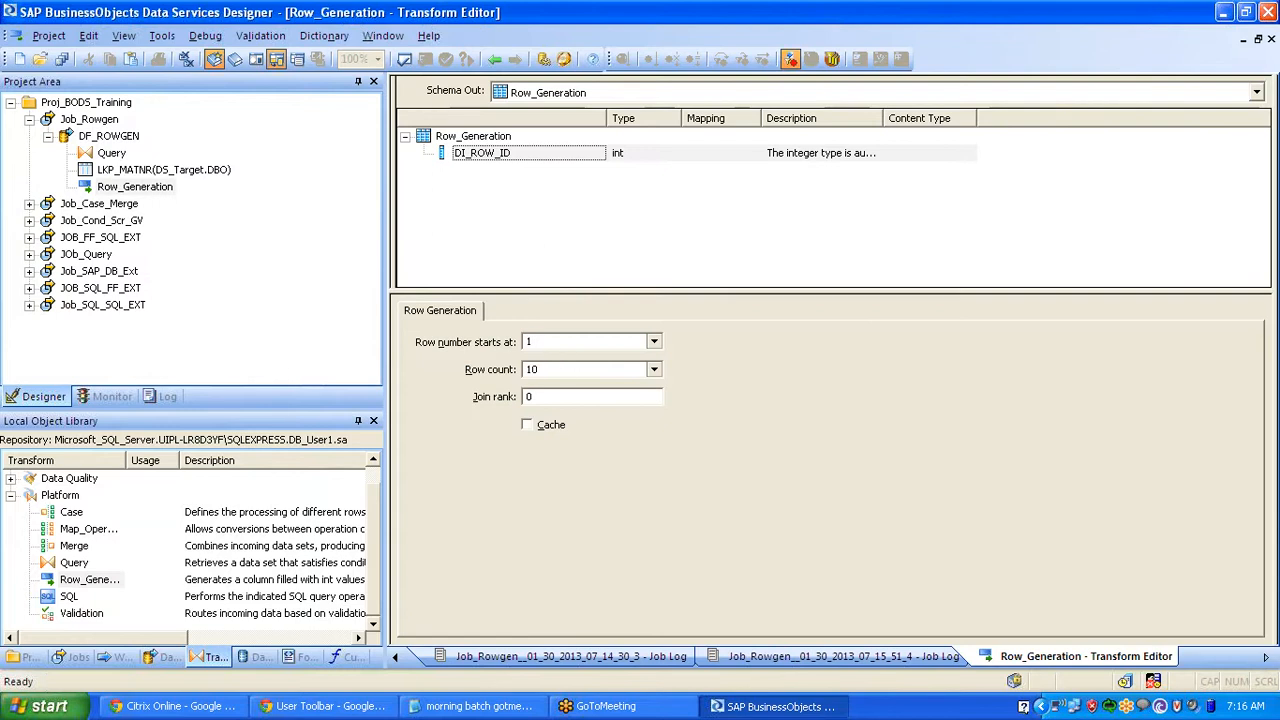
left_click(494, 62)
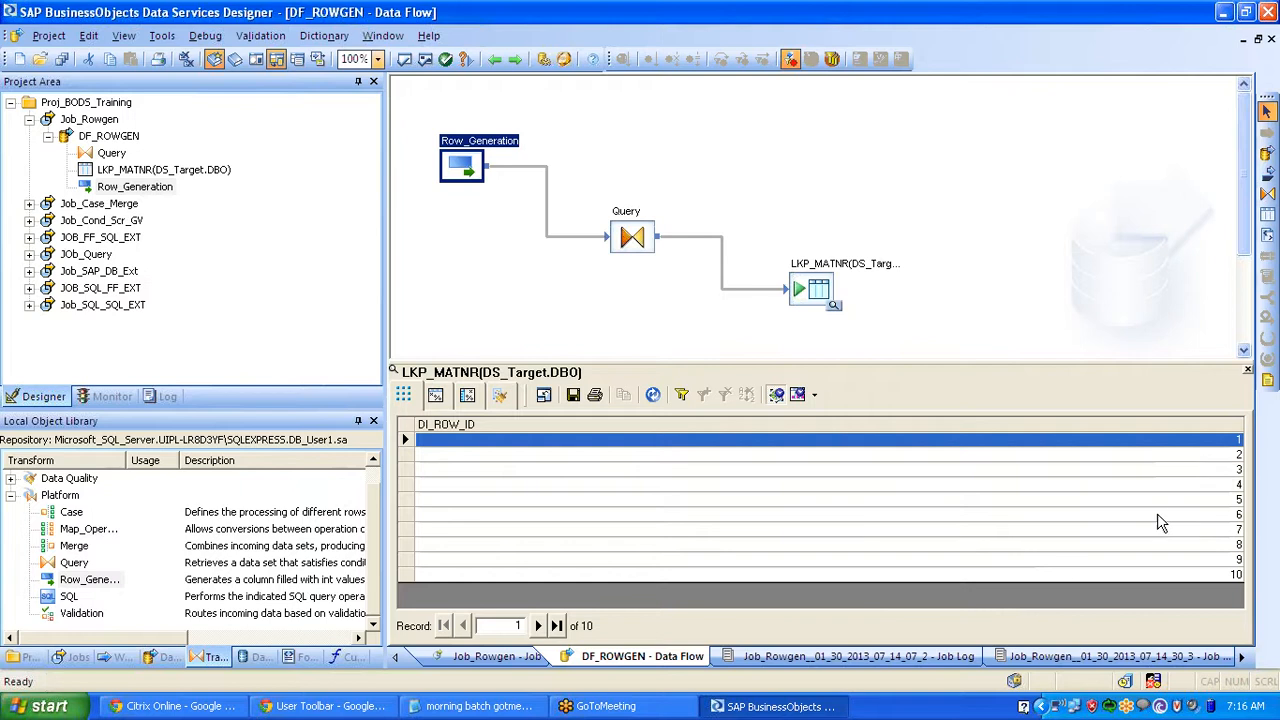
left_click_drag(1227, 440, 1215, 578)
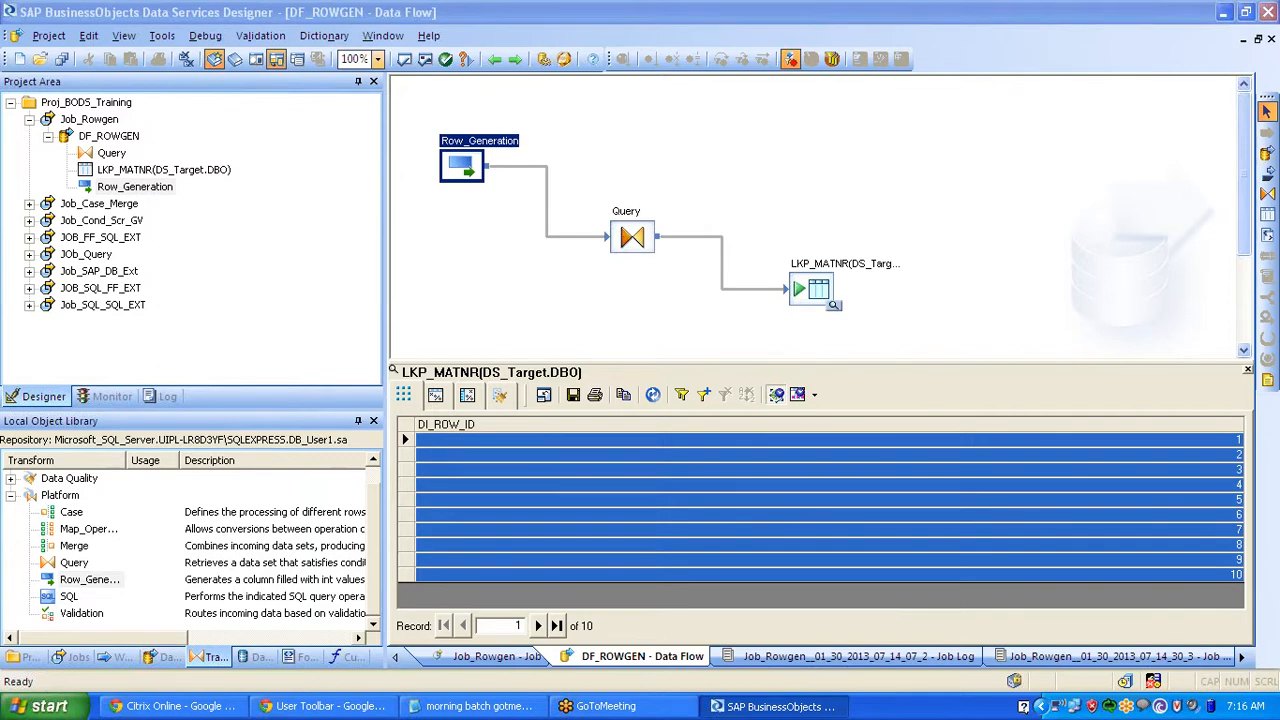
- Review the row number, row count and join rank settings of Row_Generation, then close the LKP_MATNR data view
double_click(461, 166)
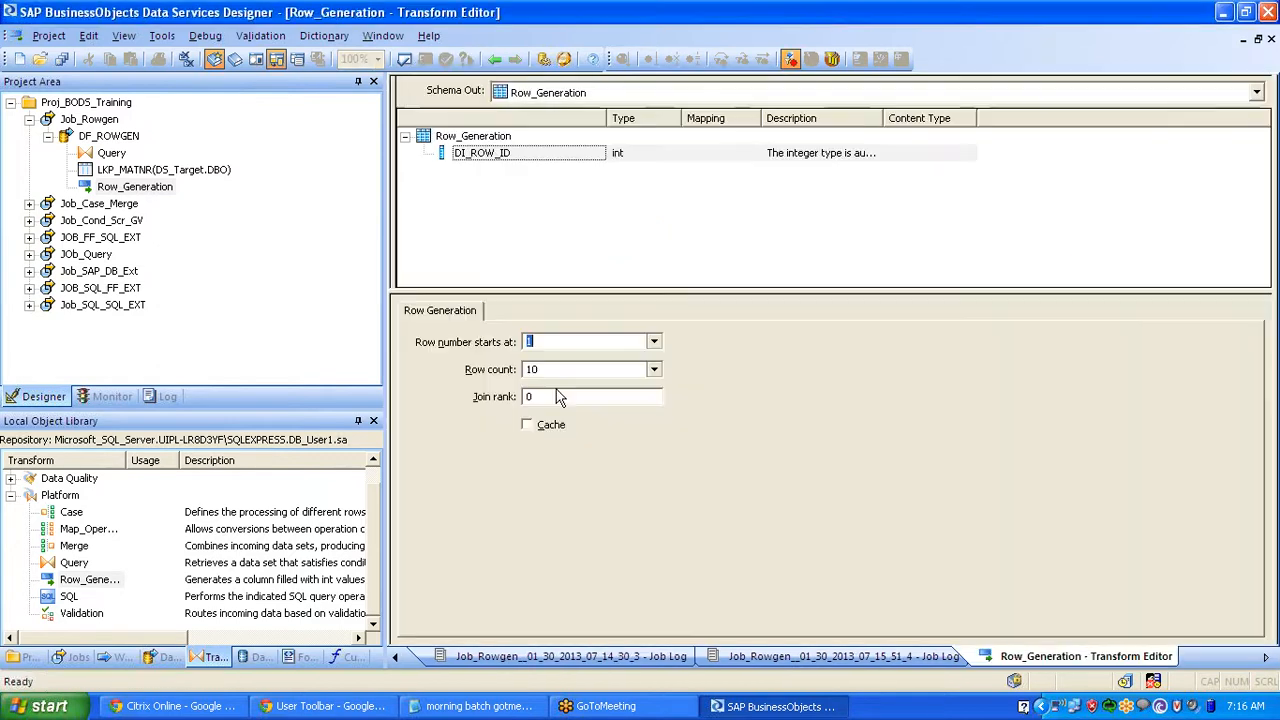
left_click(535, 397)
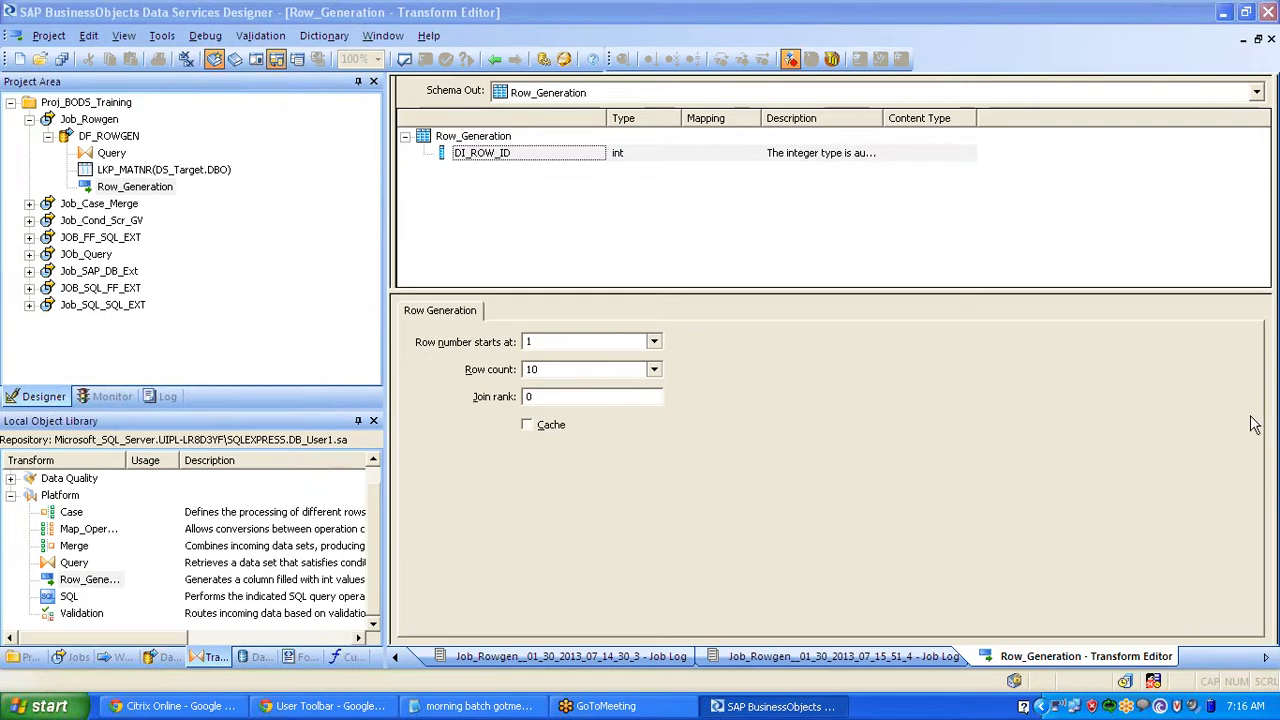
left_click(841, 256)
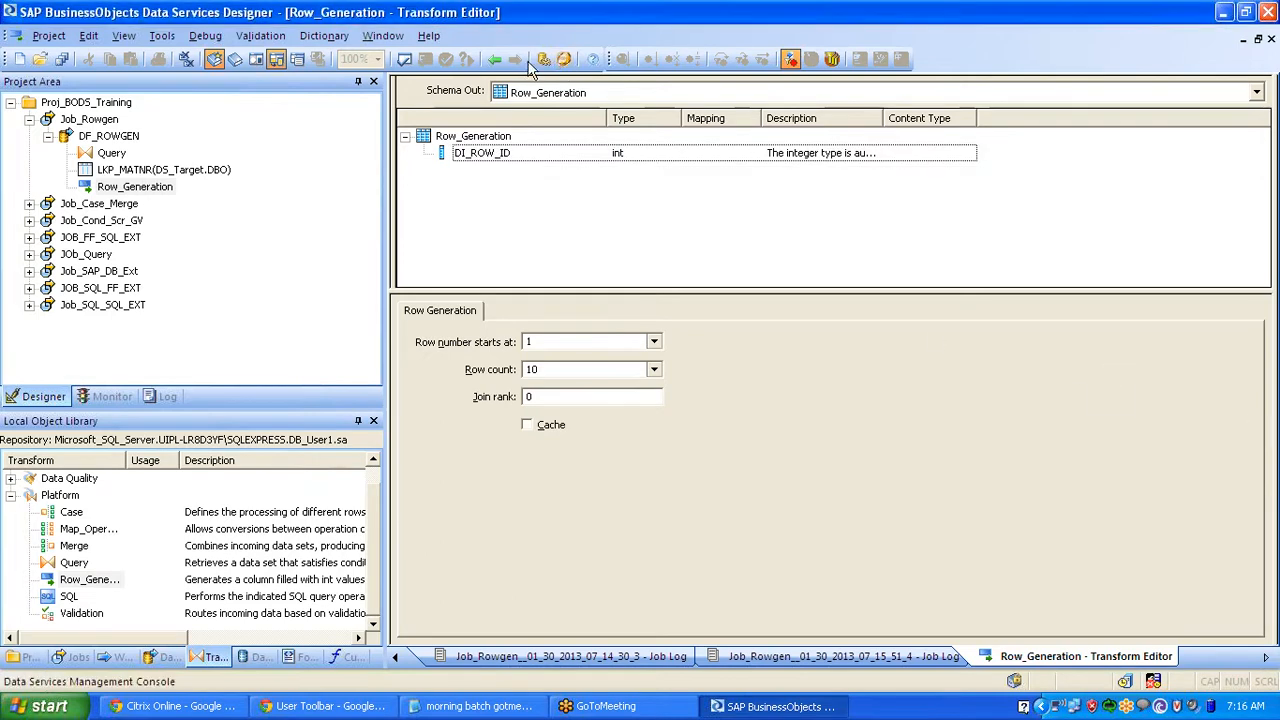
left_click(497, 60)
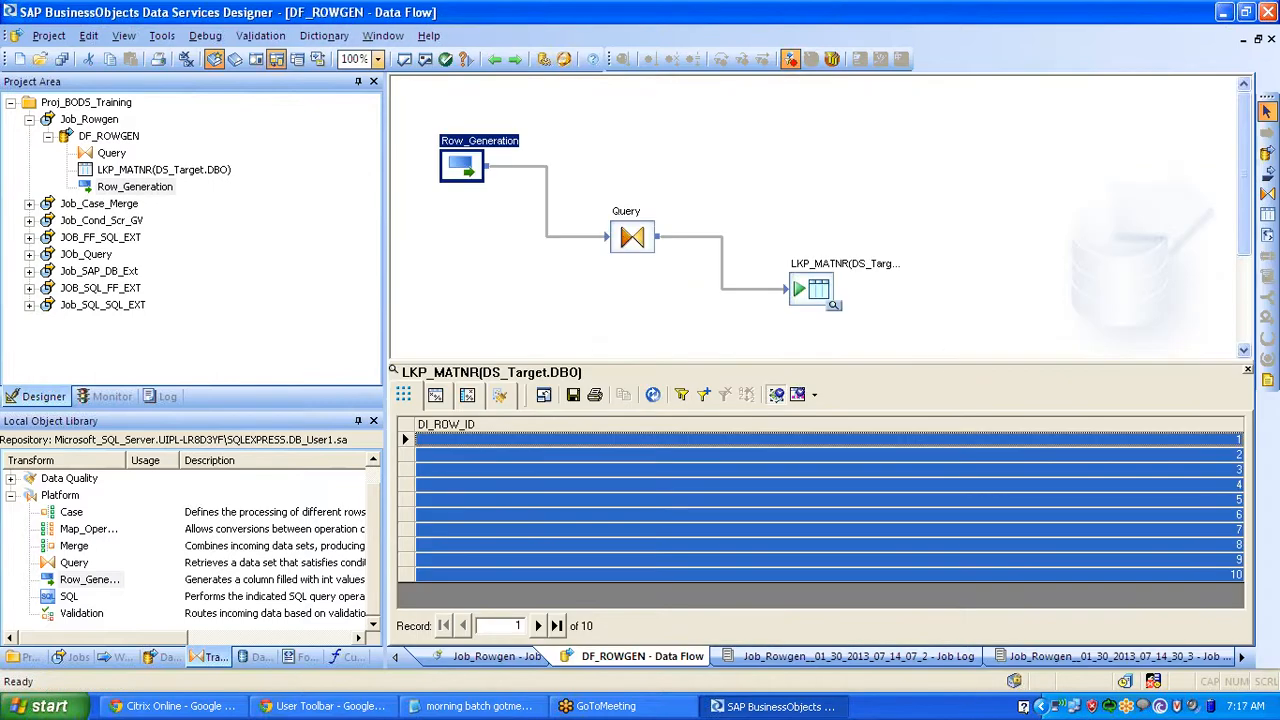
left_click(1020, 325)
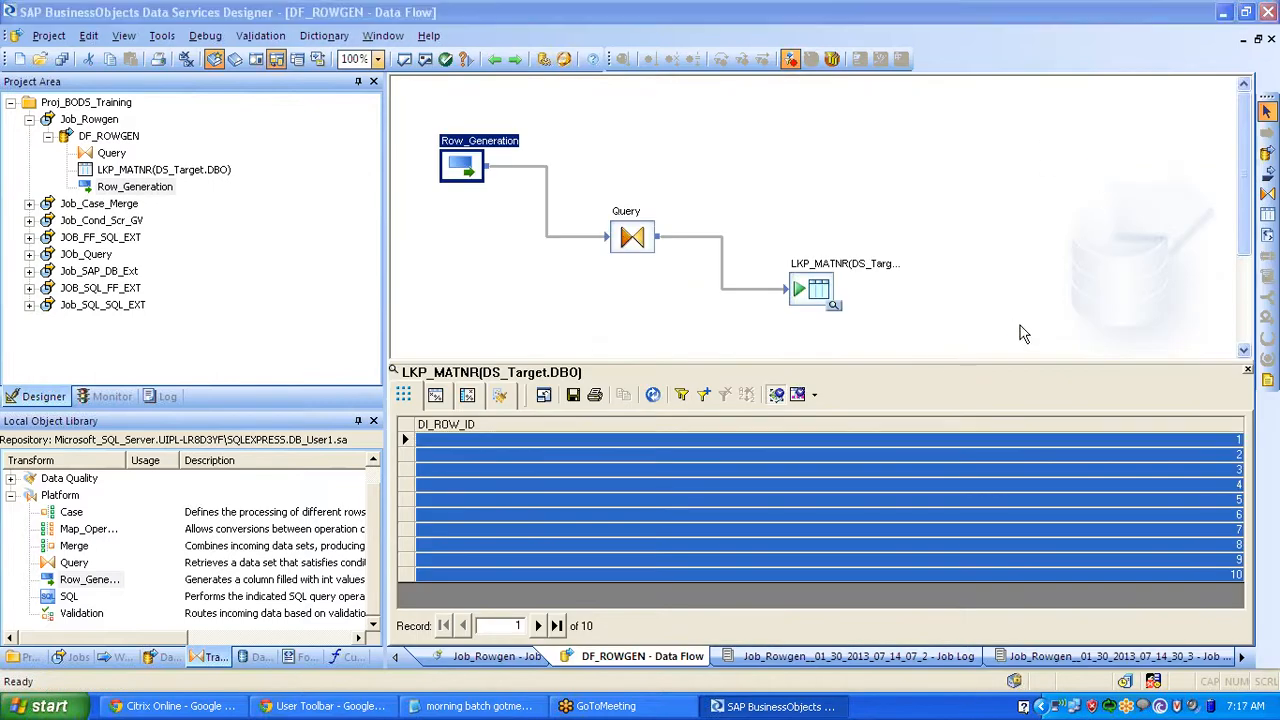
left_click(1247, 371)
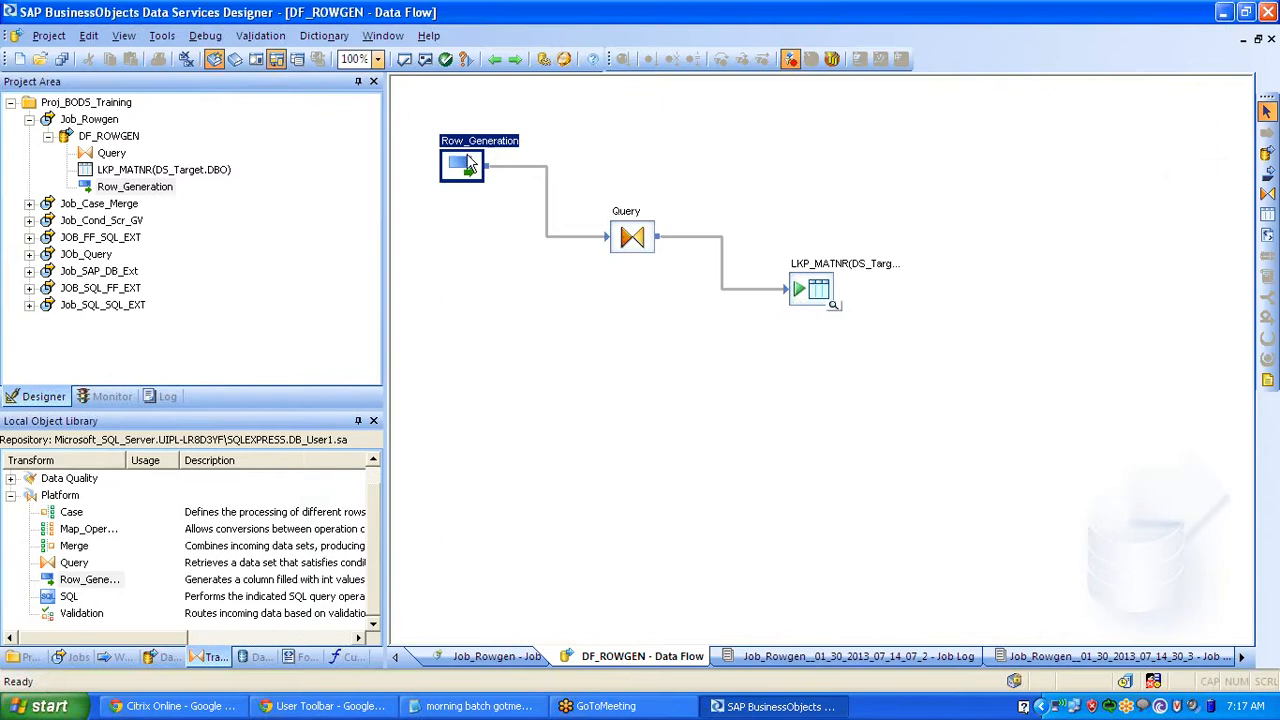
- Add the ORDERS table from DS_Source_Northwind to DF_ROWGEN as a source below Row_Generation and connect it to the Query
double_click(461, 163)
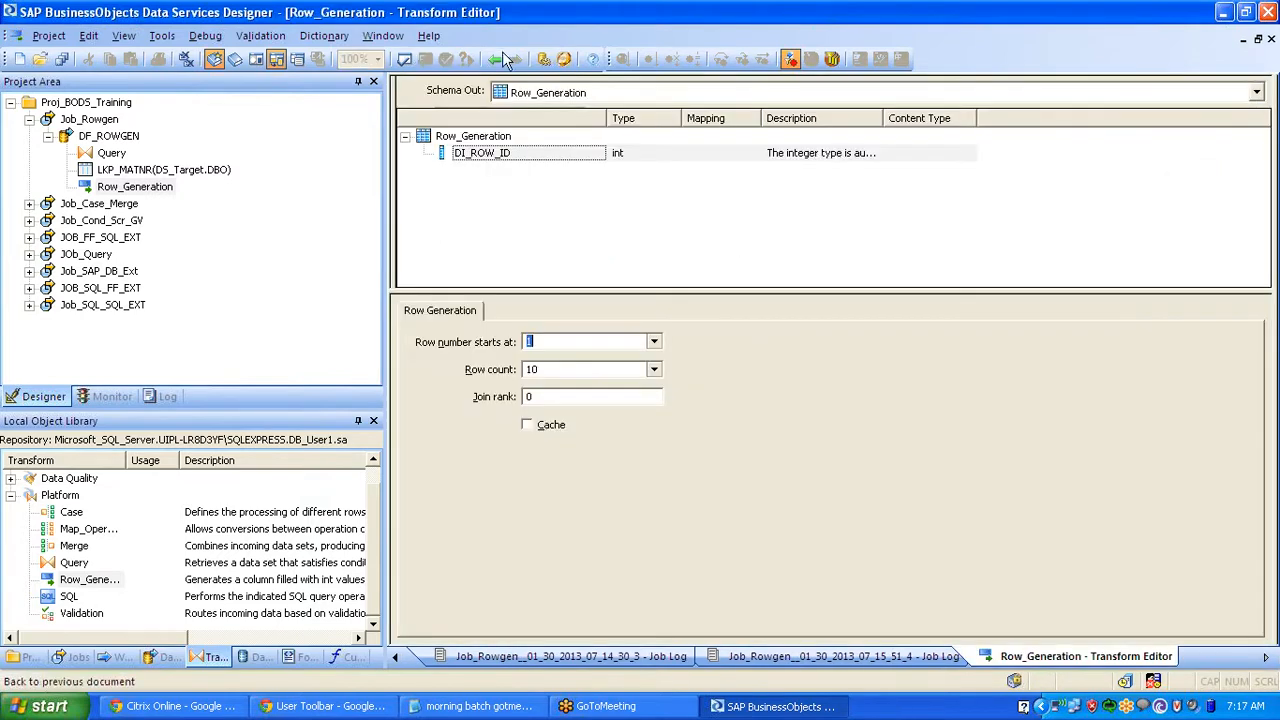
left_click(505, 60)
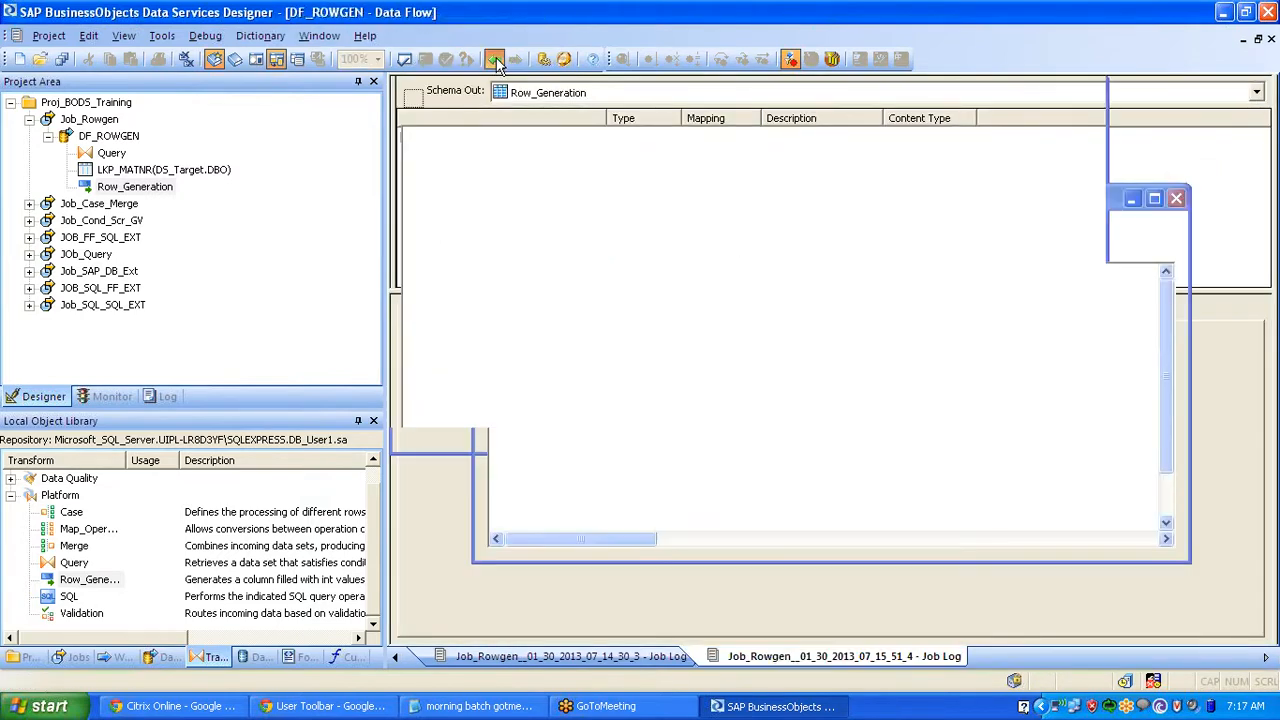
left_click(251, 663)
left_click(11, 512)
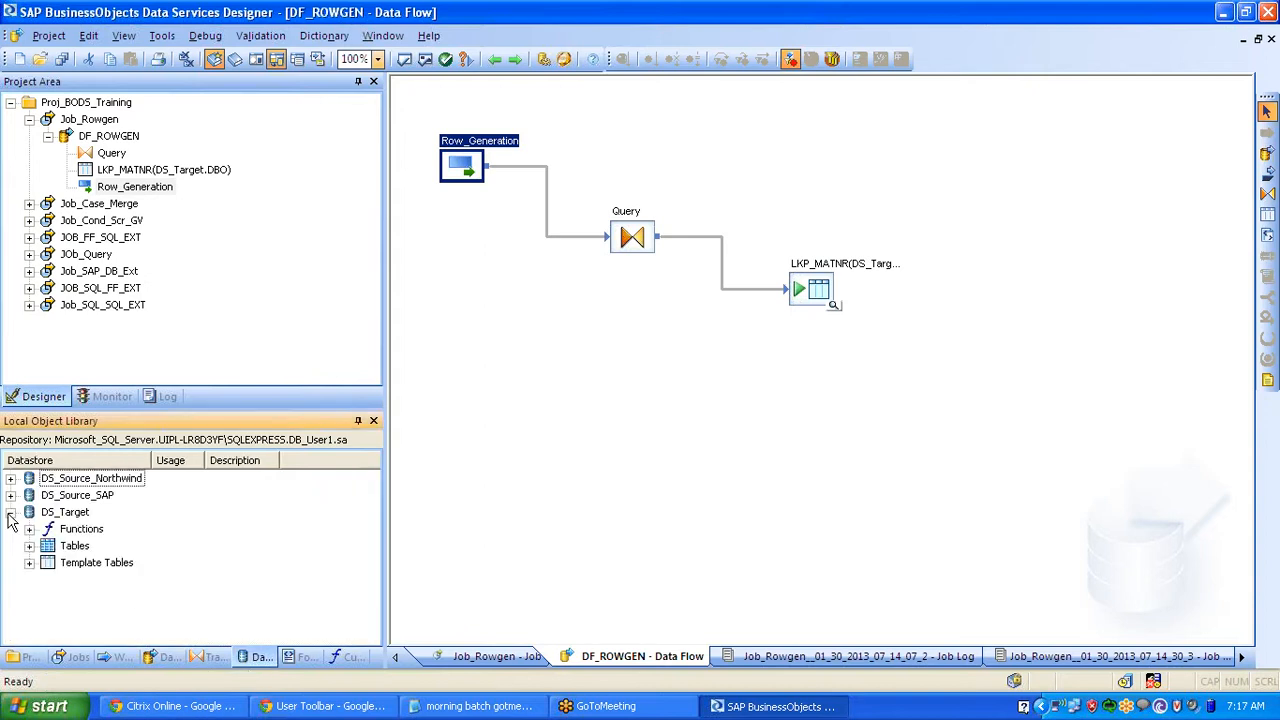
left_click(11, 495)
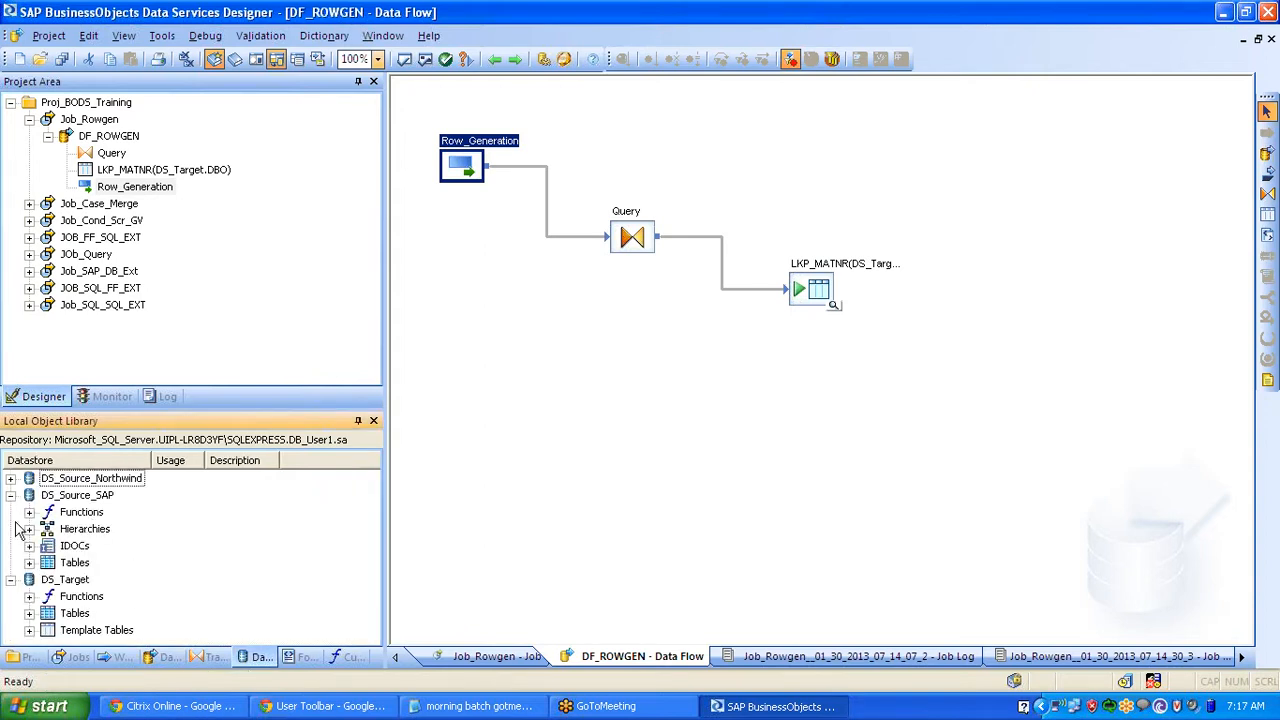
left_click(11, 495)
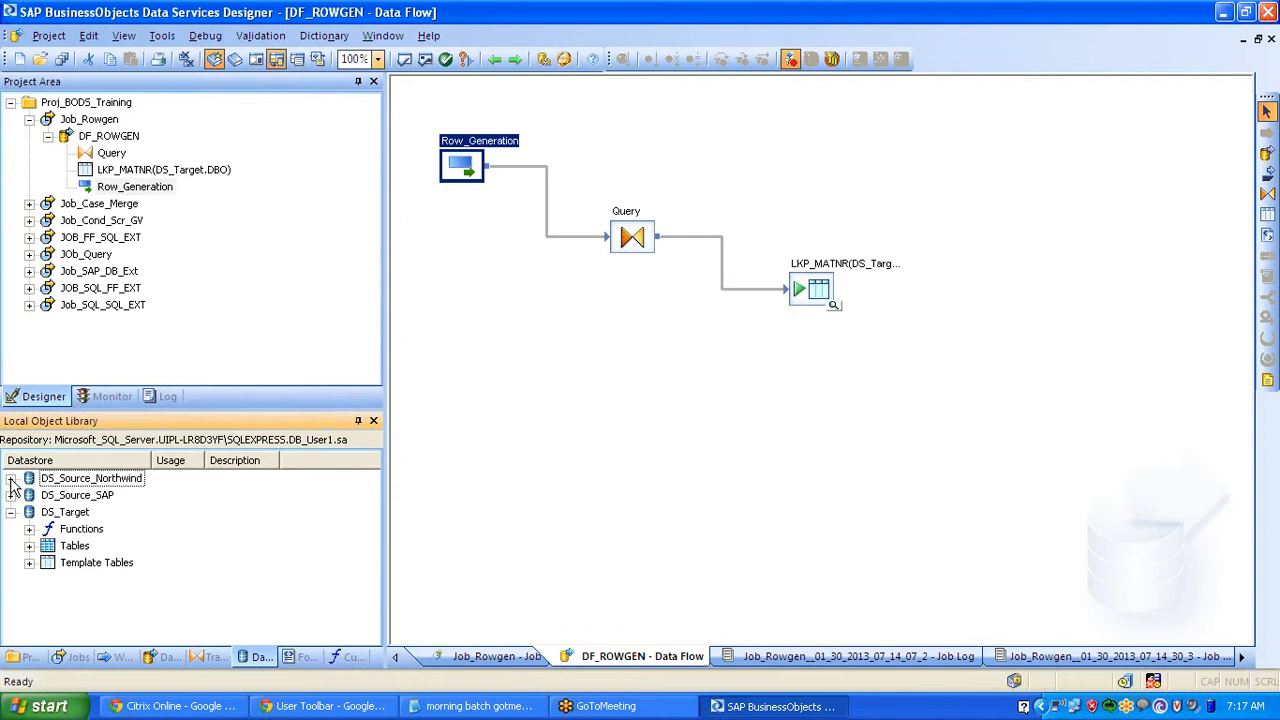
left_click(11, 478)
left_click(29, 512)
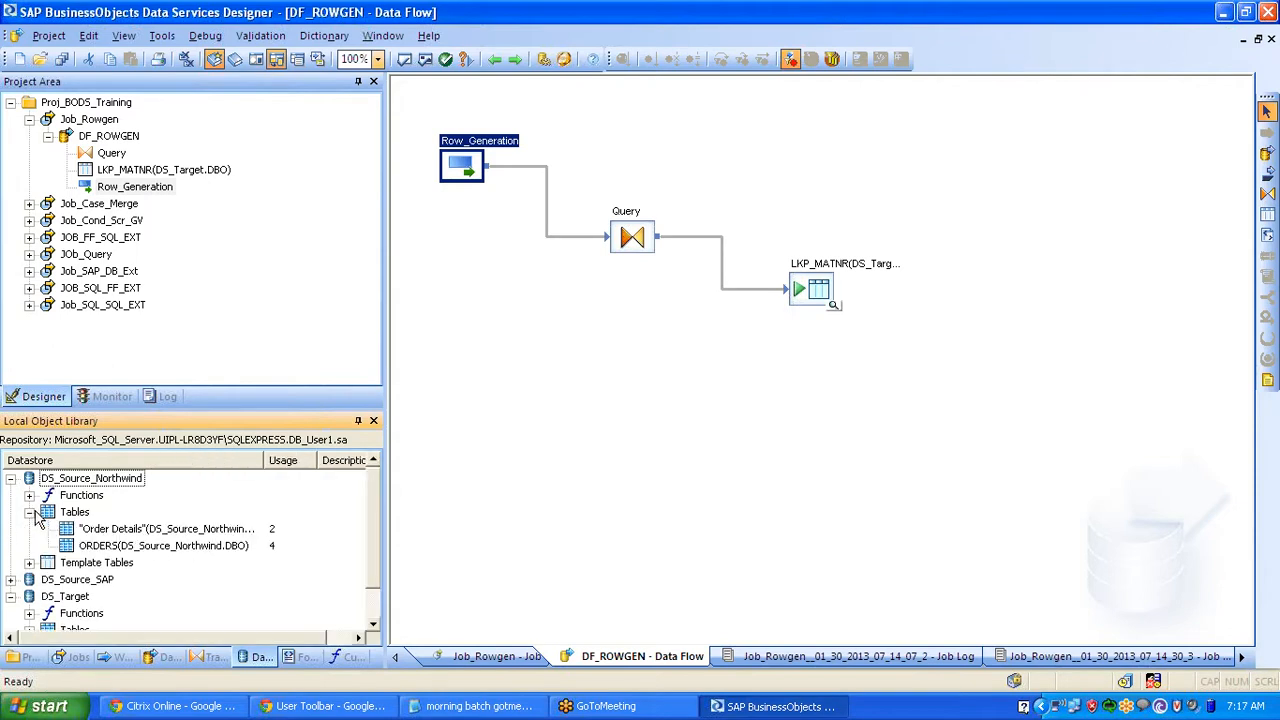
left_click_drag(110, 546, 482, 265)
left_click(510, 269)
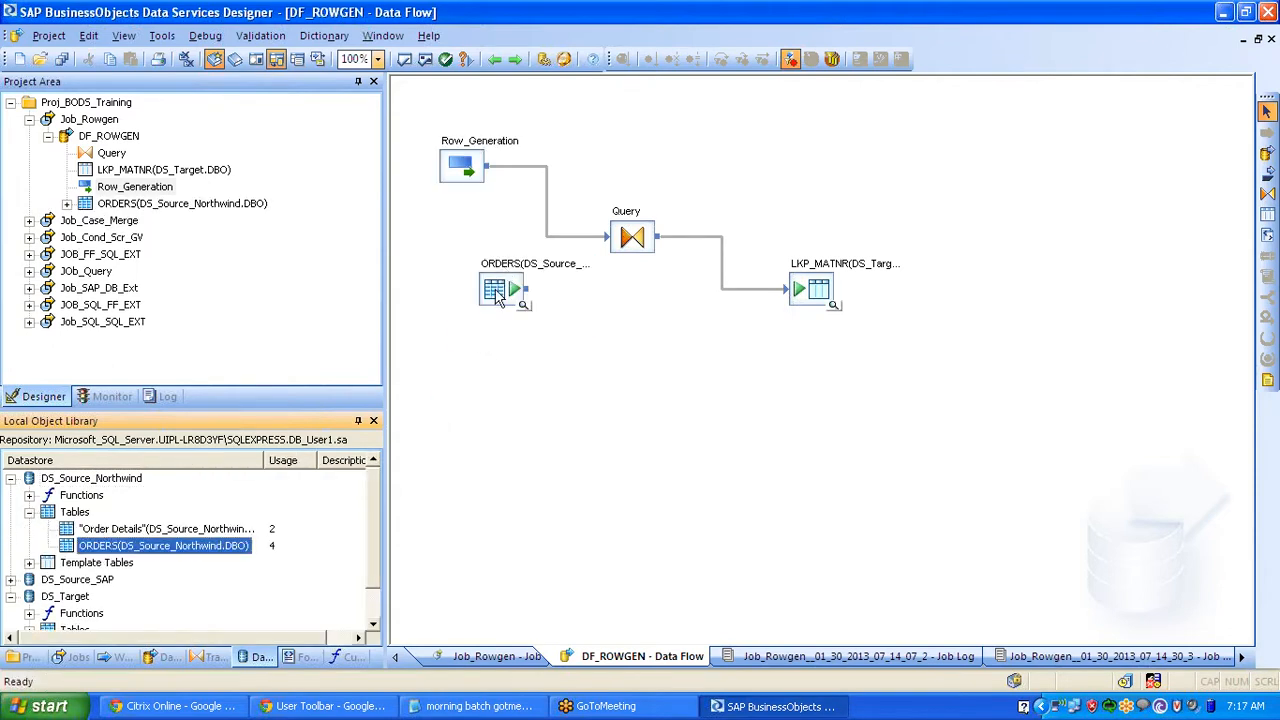
left_click(444, 310)
left_click_drag(444, 310, 628, 236)
- Map the ORDERS columns CUSTOMERID through SHIPREGION into the Query's output schema, and return to the data flow
double_click(625, 211)
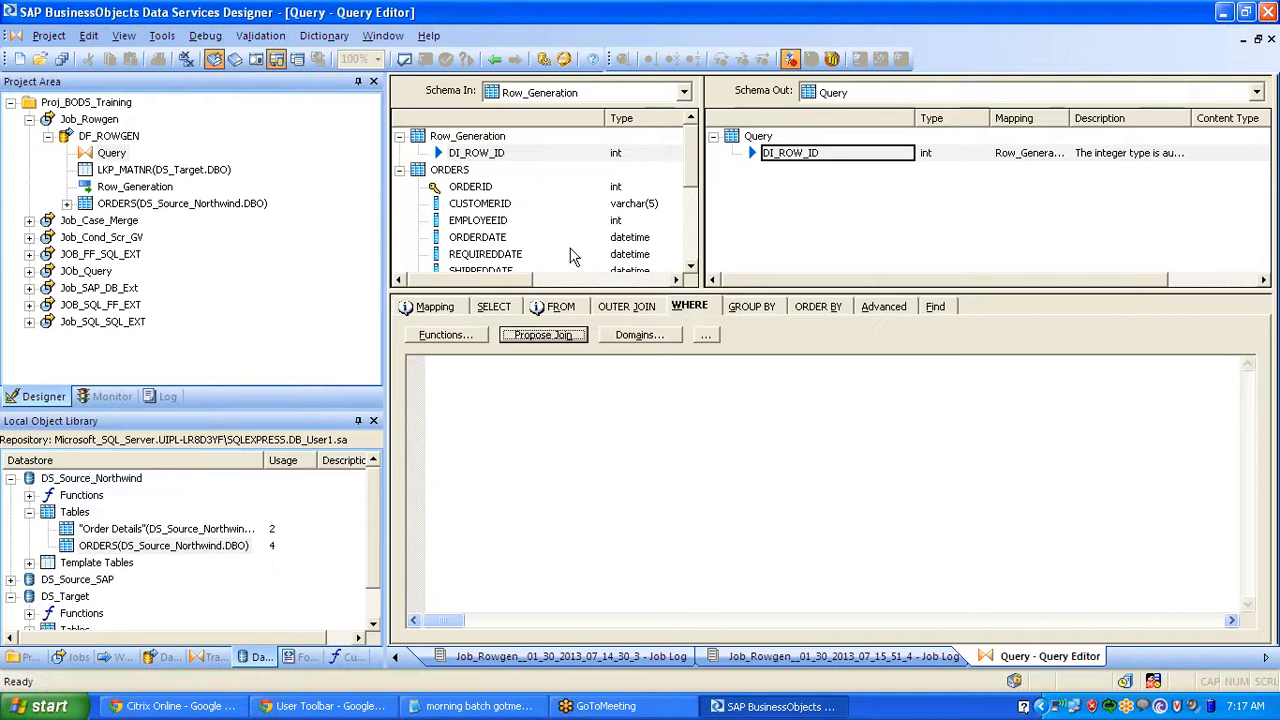
left_click(484, 205)
key("shift+Down")
key("shift+Down")
key("shift+Down")
key("shift+Down")
key("shift+Down")
key("shift+Down")
key("shift+Down")
key("shift+Down")
key("shift+Down")
key("shift+Down")
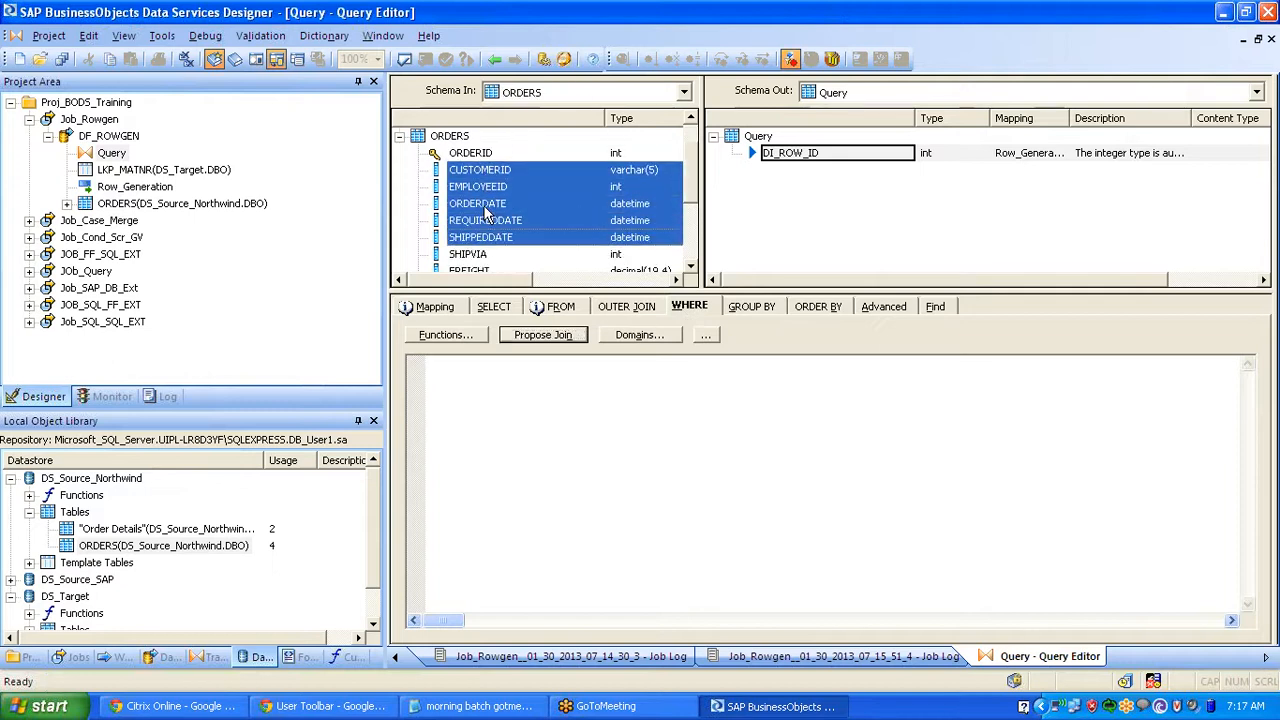
left_click_drag(765, 275, 762, 250)
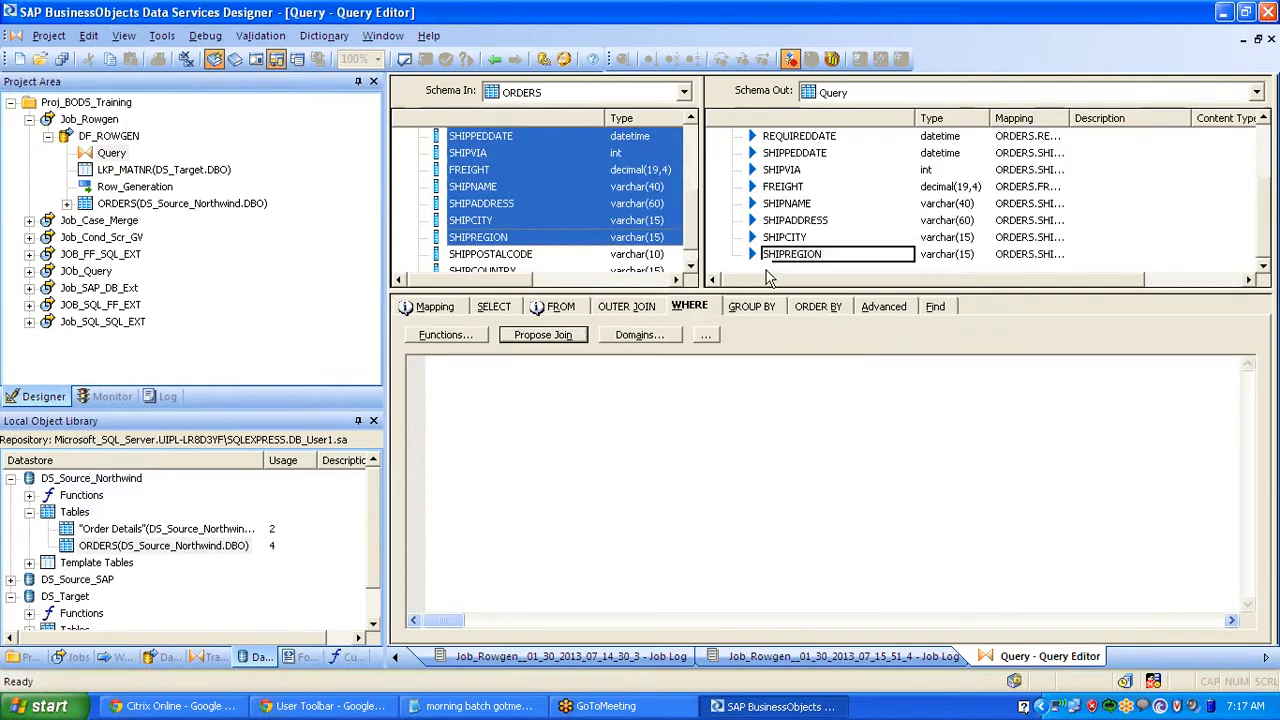
left_click(494, 60)
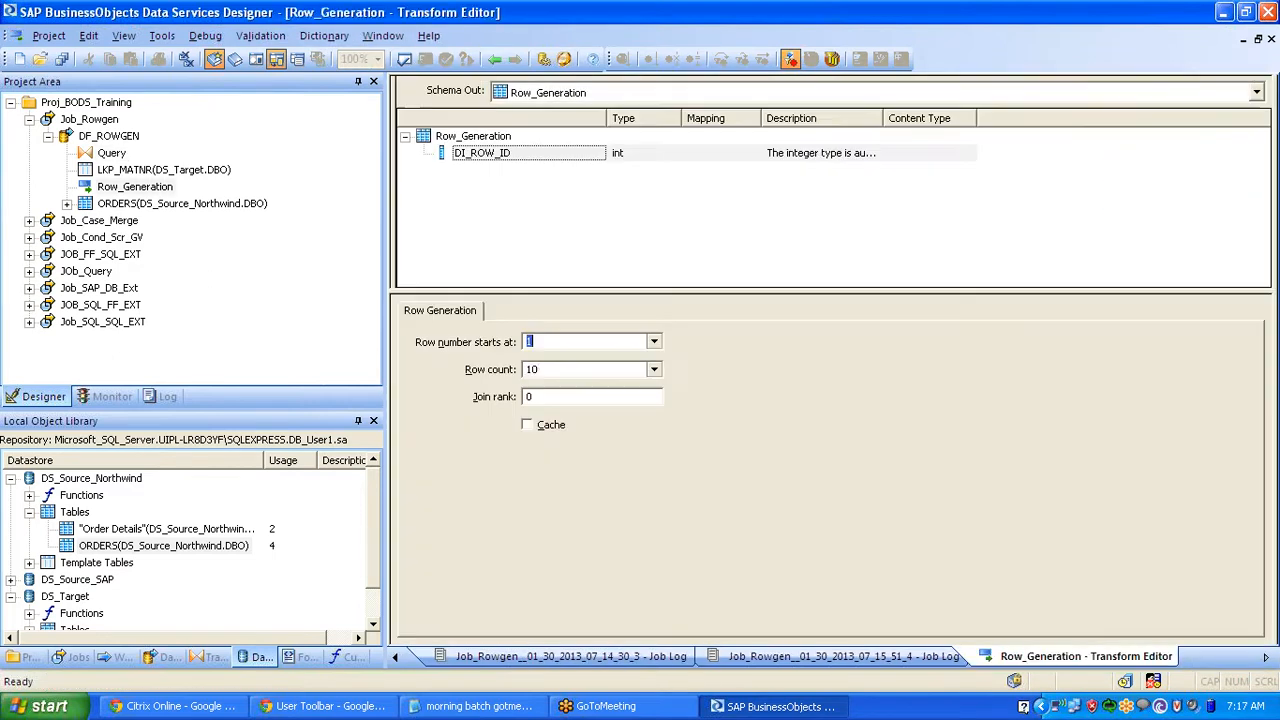
- Set the Row_Generation row count to 2, save all changes, and return to the data flow
left_click(537, 369)
key("BackSpace")
key("BackSpace")
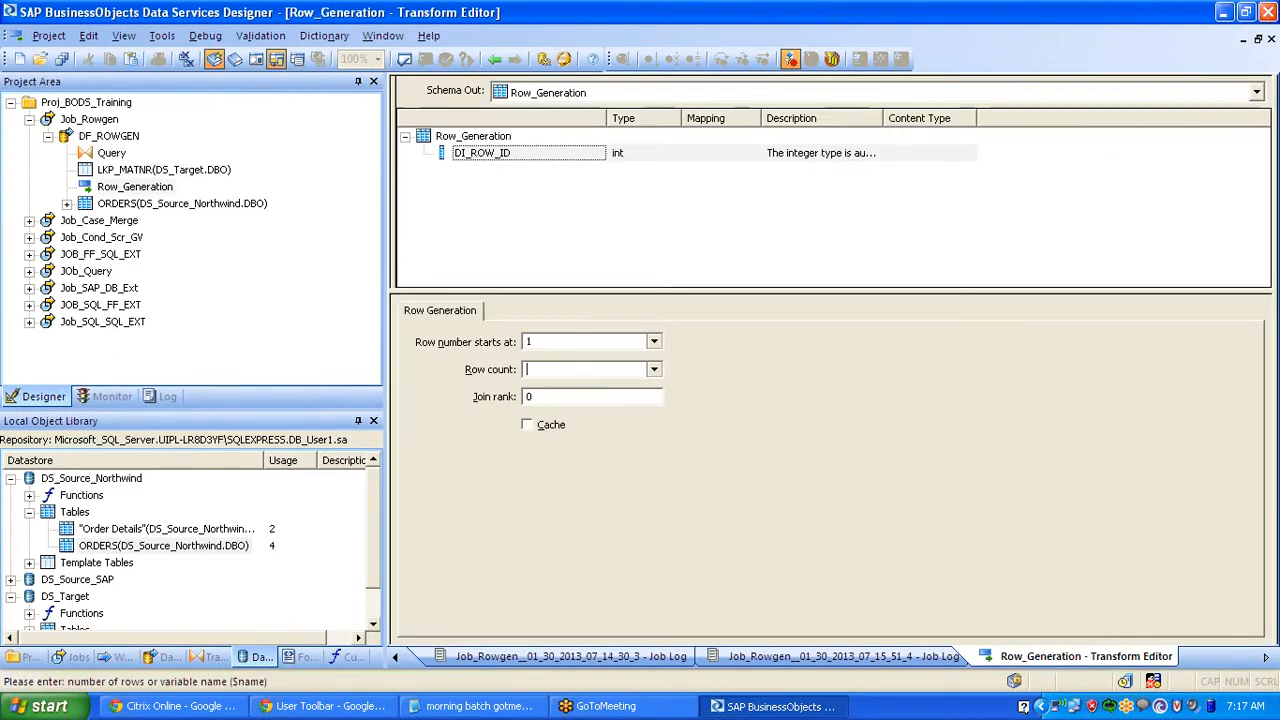
left_click(62, 60)
left_click(508, 457)
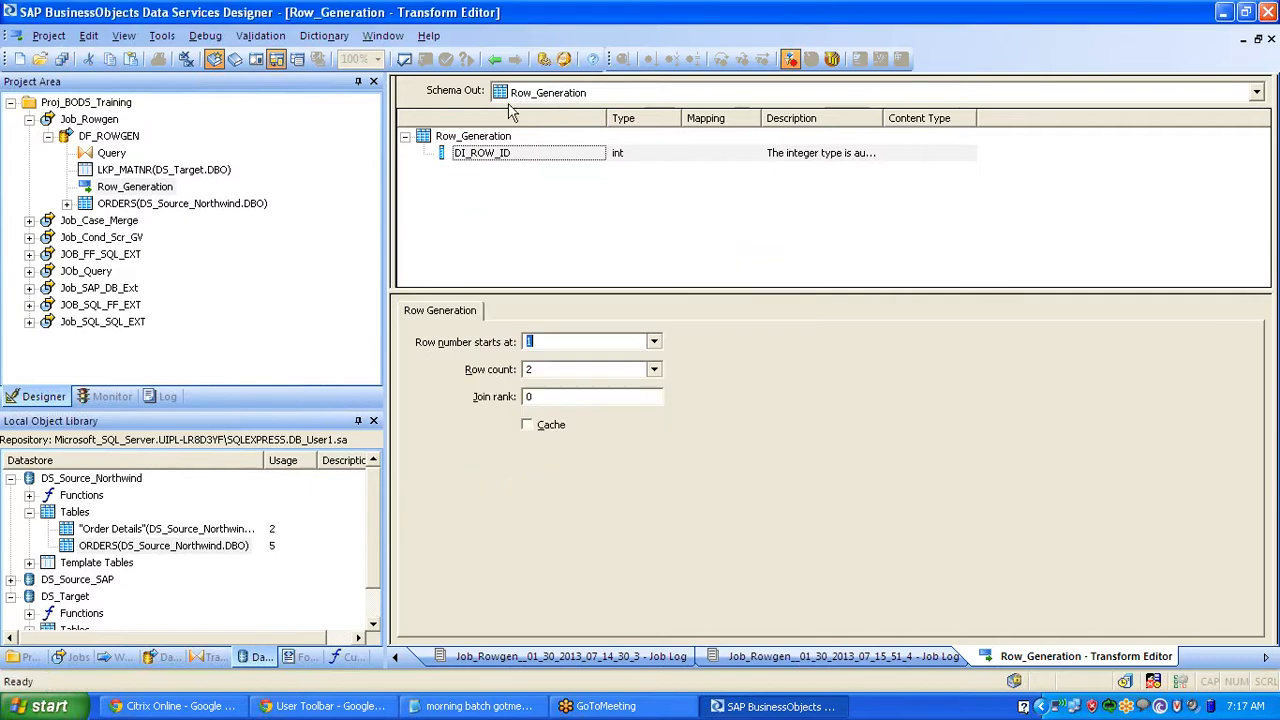
left_click(496, 60)
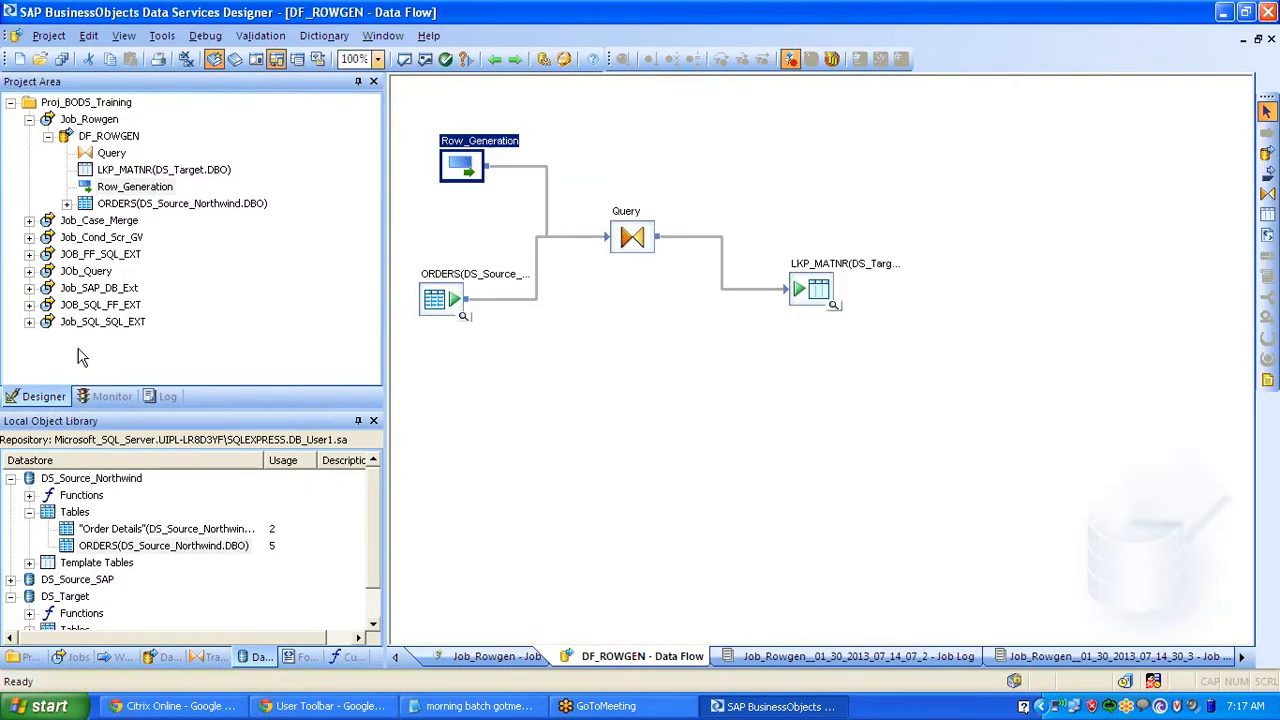
- Execute Job_Rowgen with the default execution properties
left_click(86, 122)
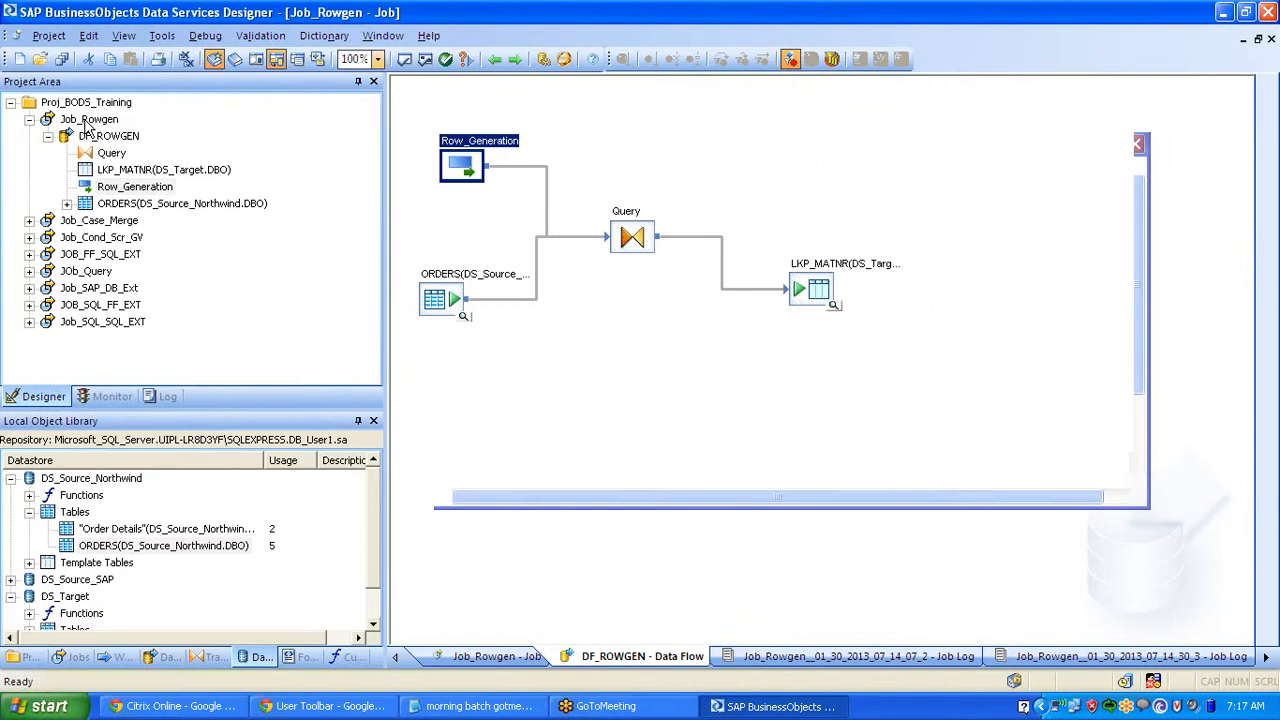
right_click(90, 124)
left_click(97, 131)
left_click(706, 580)
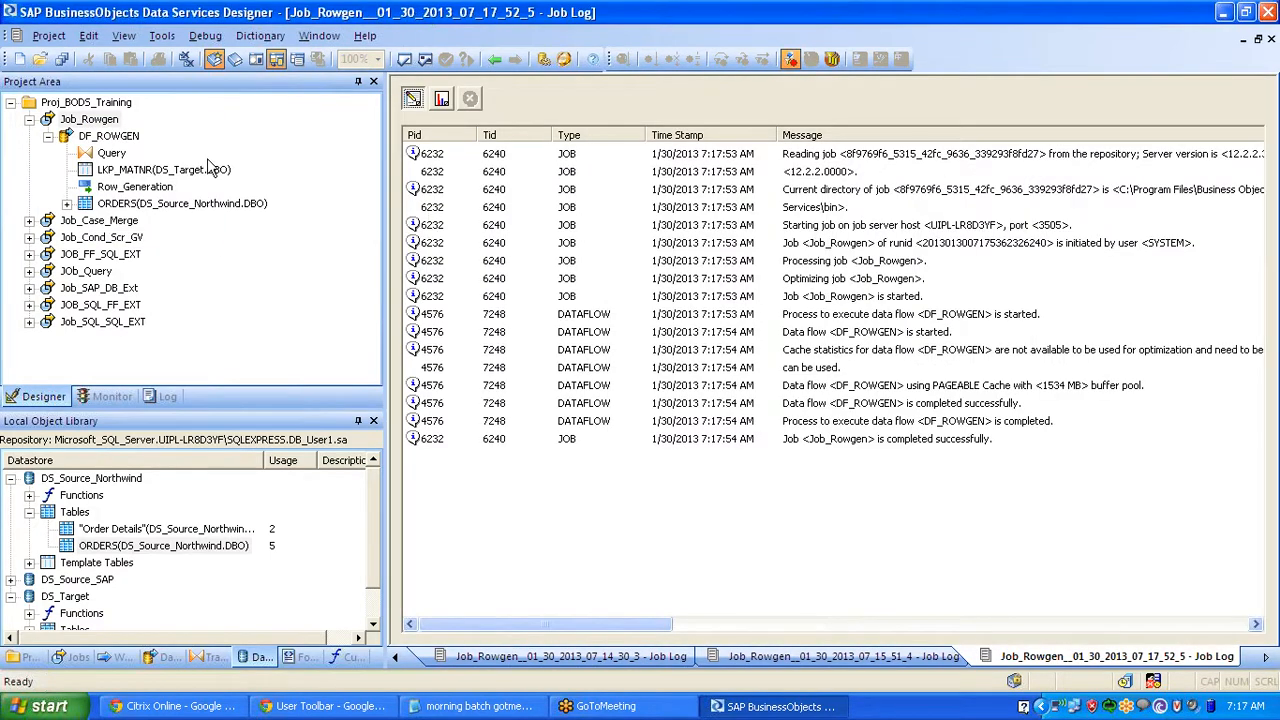
- Compare the profiled record counts of the LKP_MATNR target and the ORDERS source in DF_ROWGEN, then close the LKP_MATNR view
left_click(127, 141)
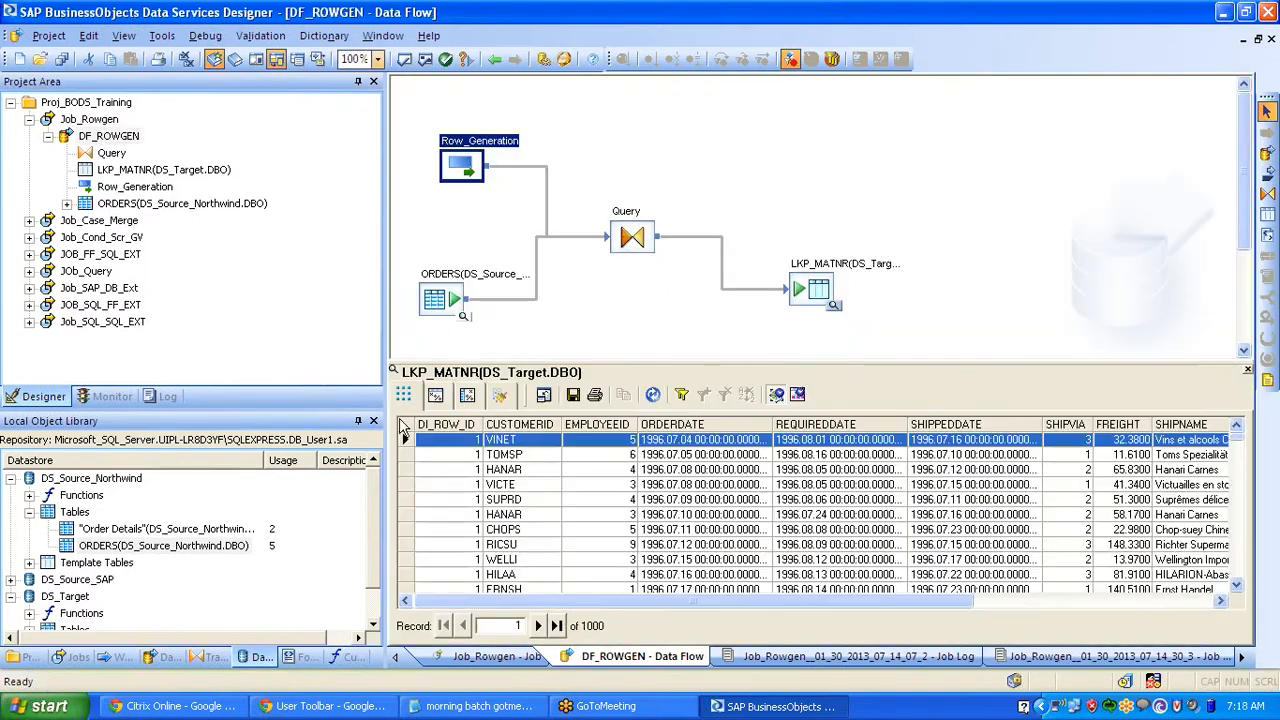
left_click(437, 400)
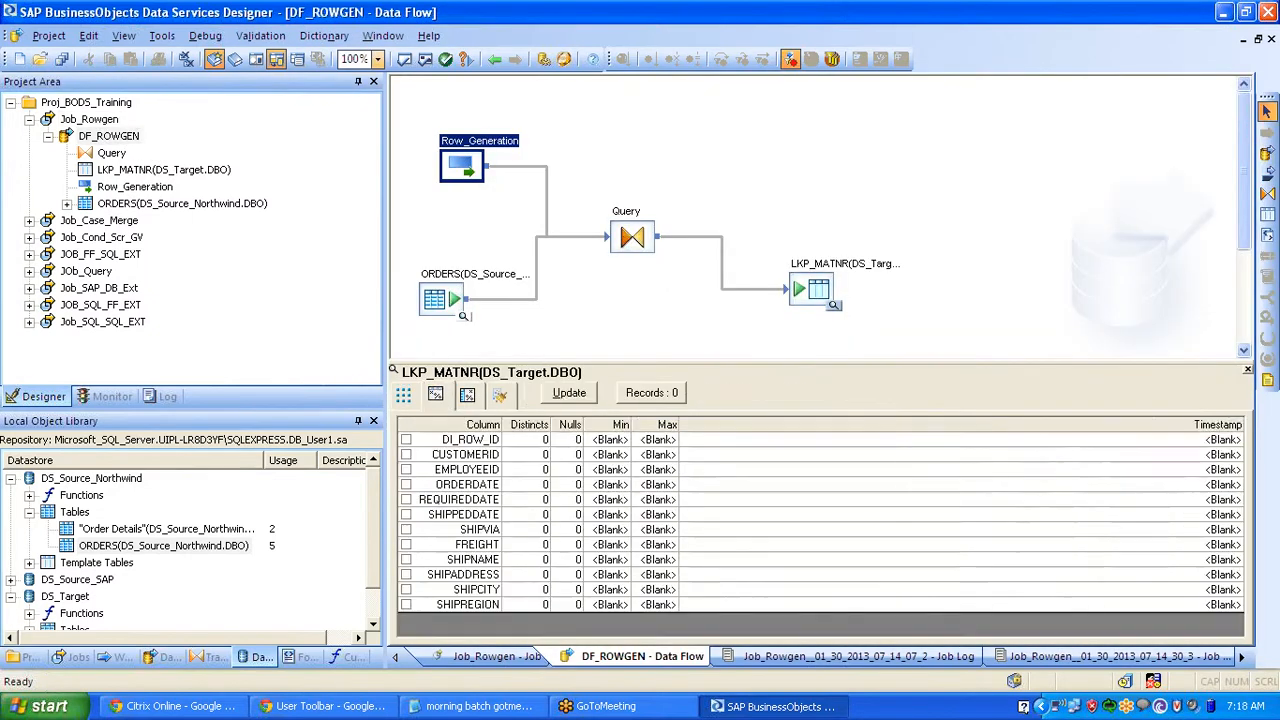
left_click(672, 398)
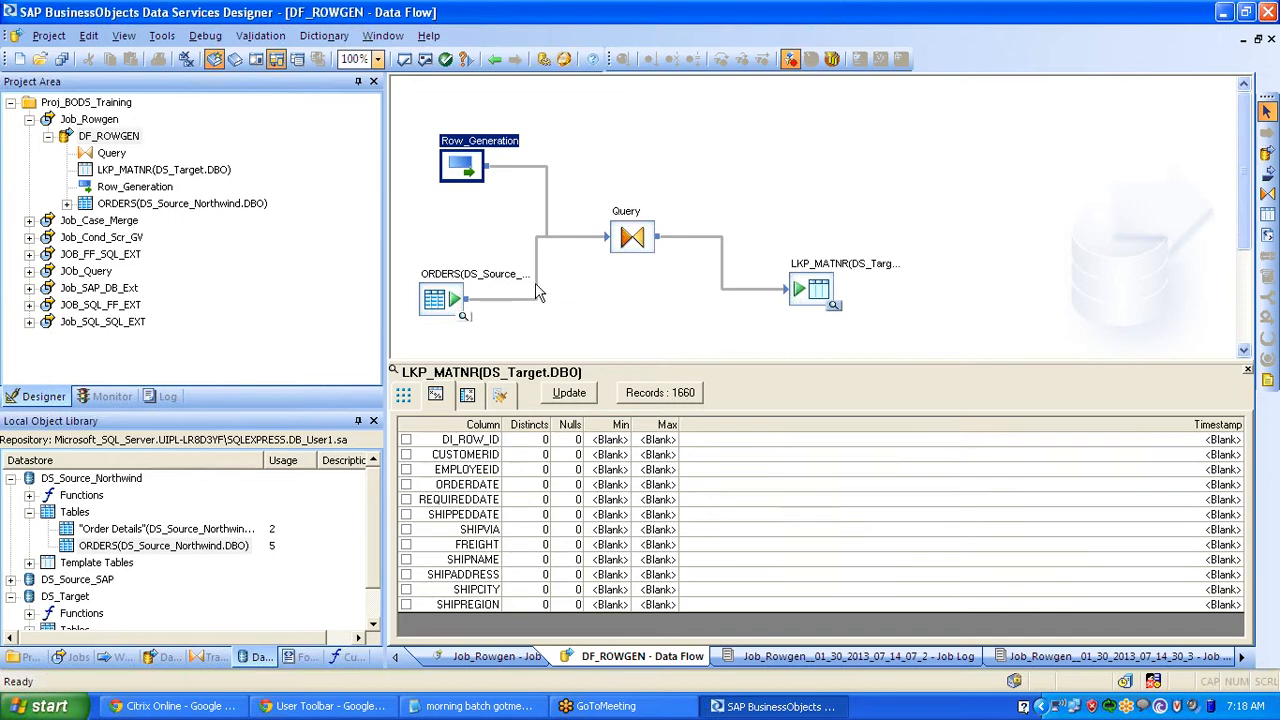
left_click(463, 316)
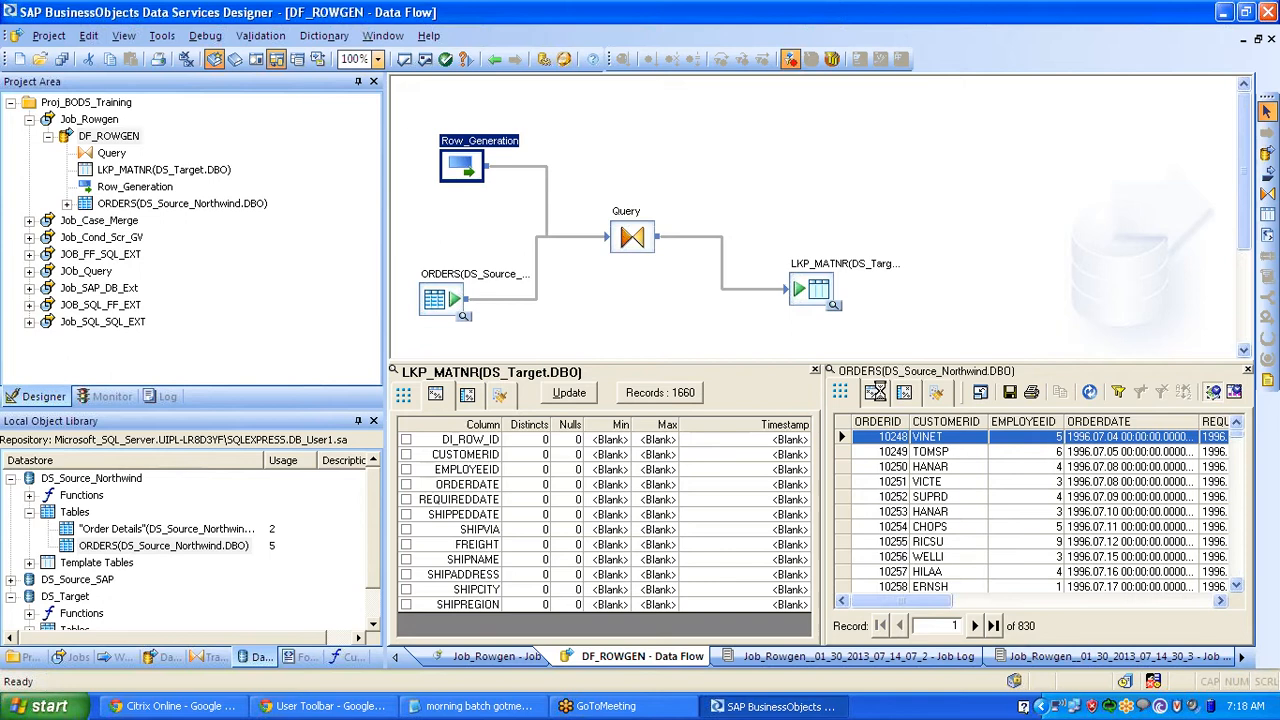
left_click(874, 392)
left_click(1024, 397)
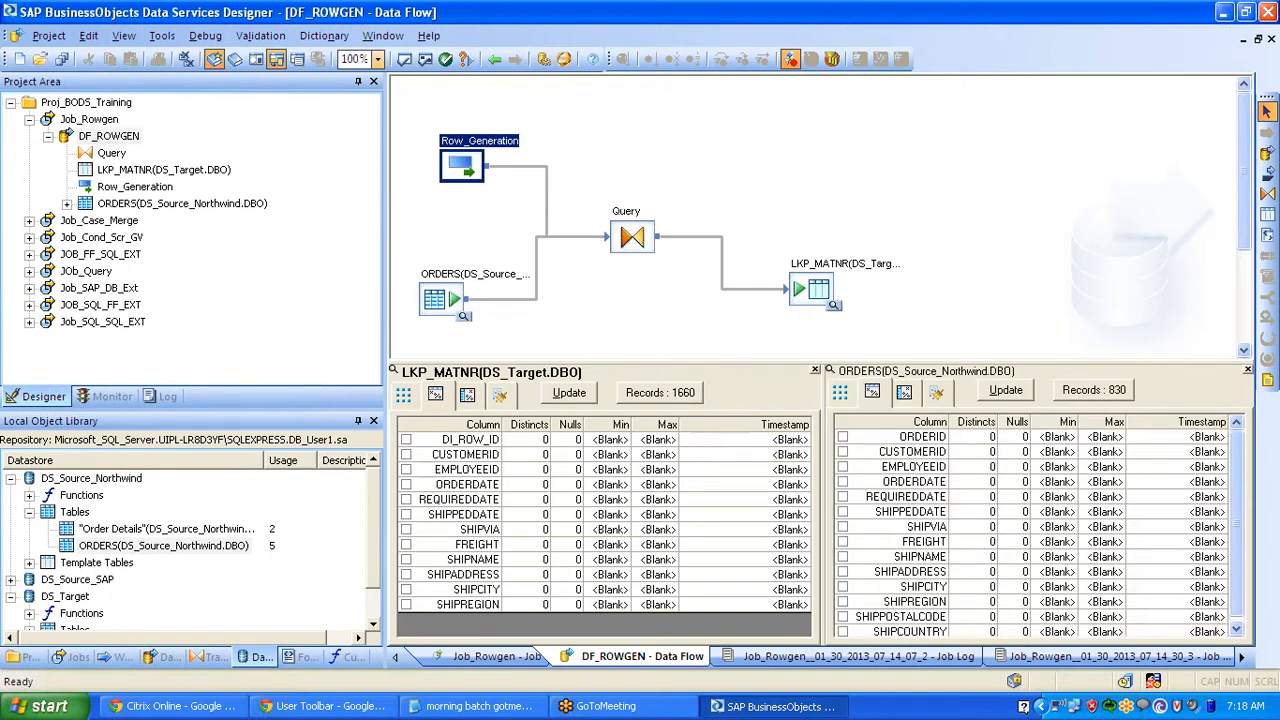
left_click_drag(898, 371, 964, 371)
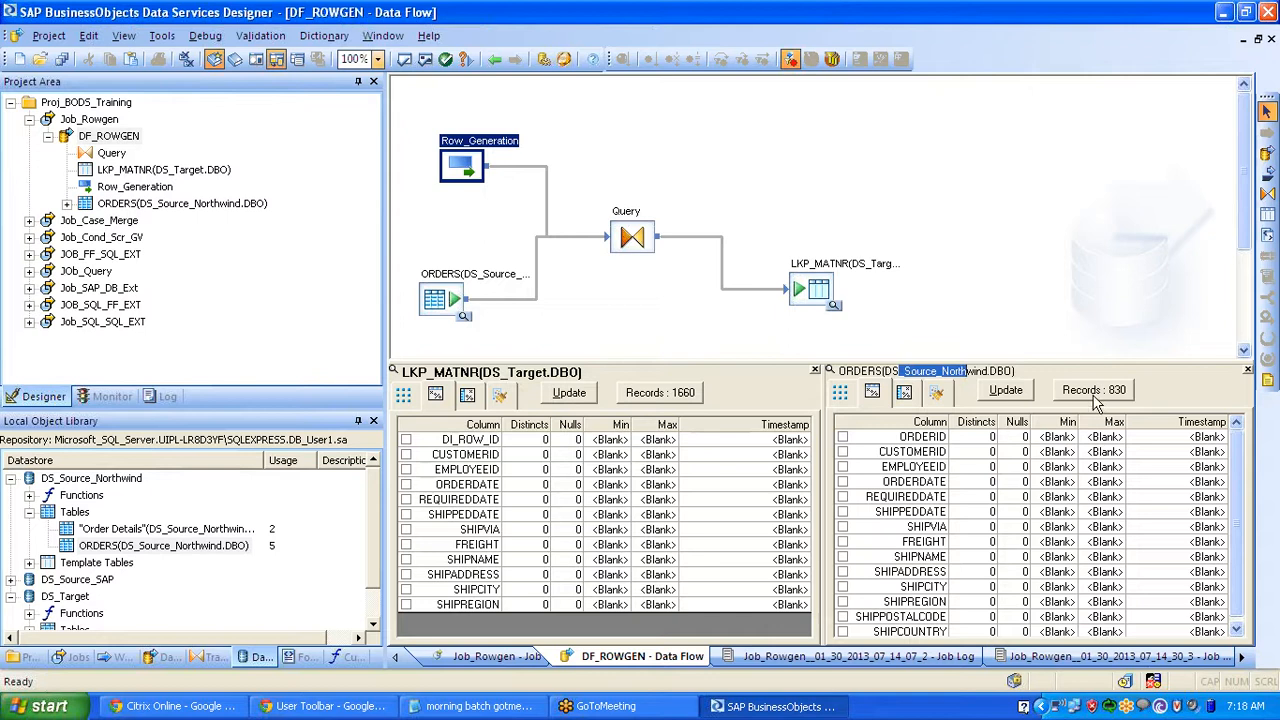
left_click(680, 394)
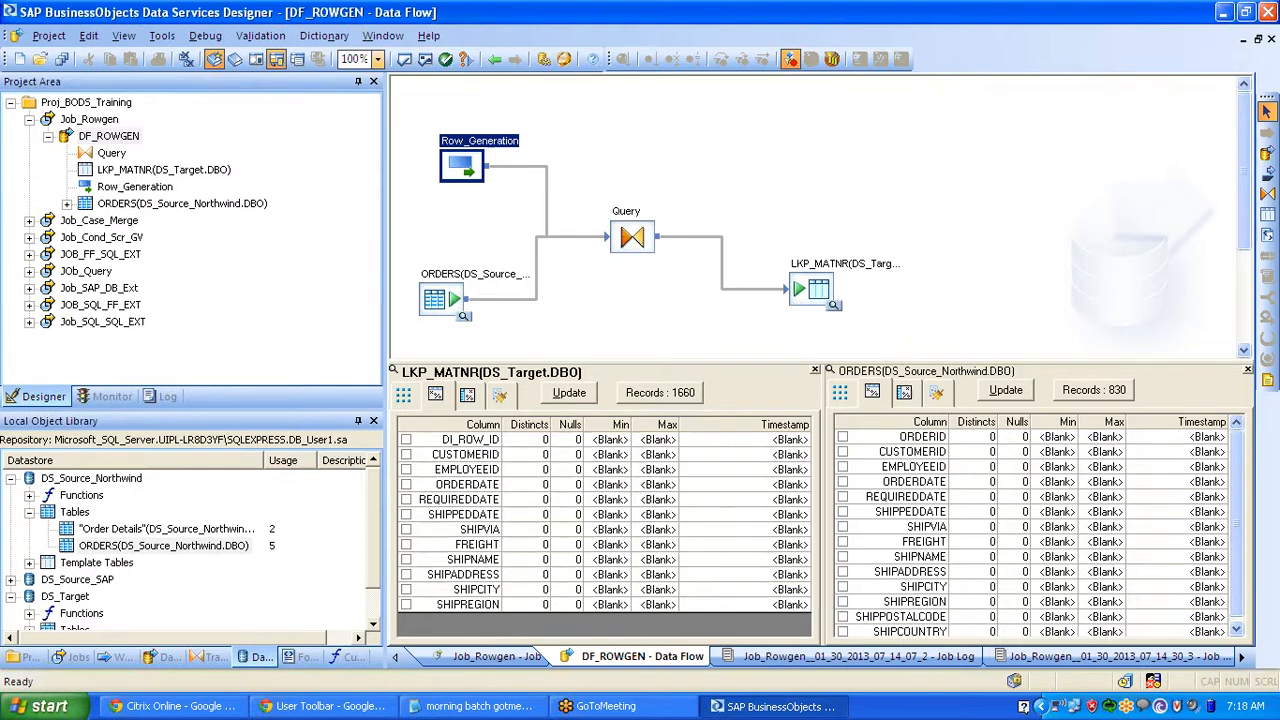
left_click(815, 370)
- Set the Row_Generation row count to 1 and execute Job_Rowgen again with the default execution properties
double_click(500, 162)
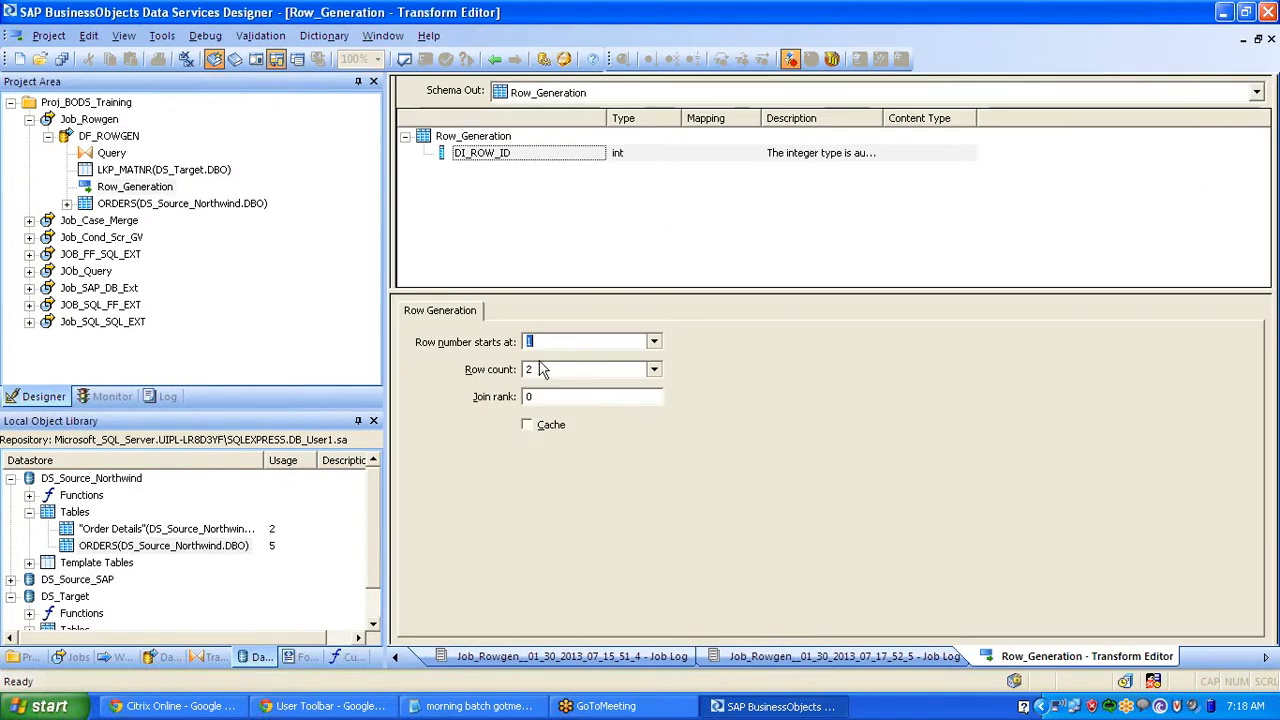
left_click_drag(532, 370, 490, 374)
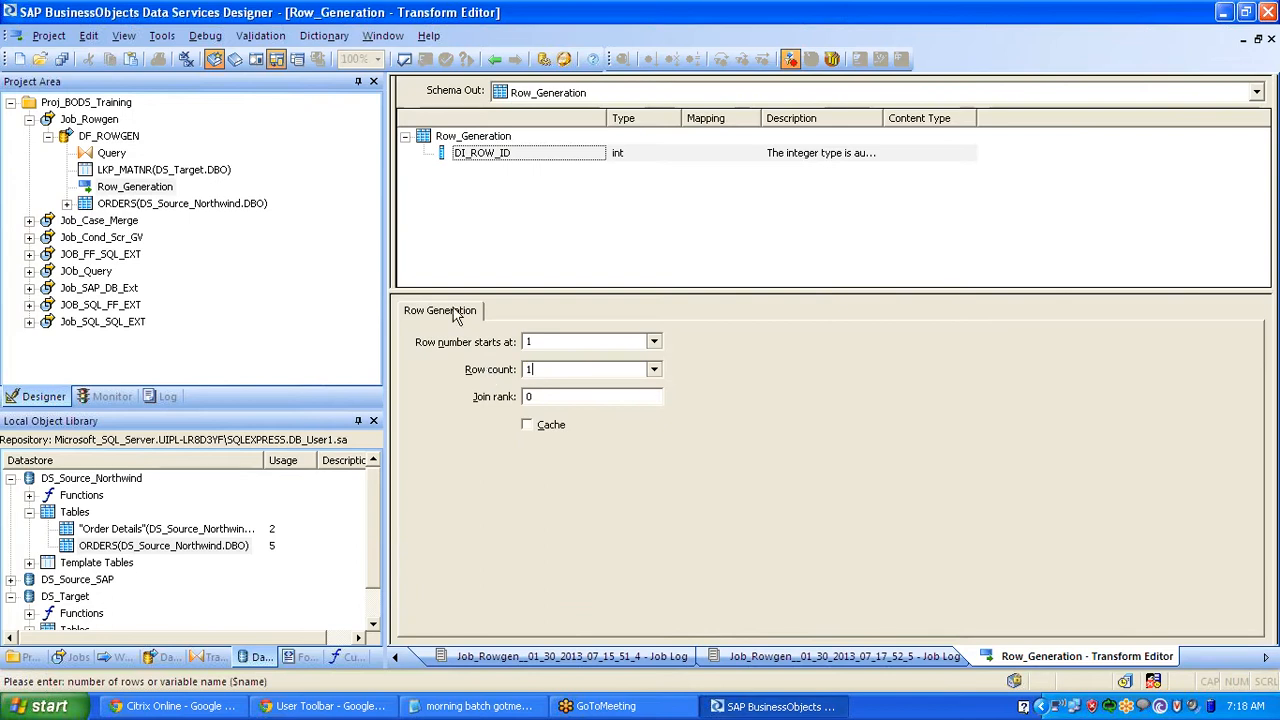
left_click(99, 120)
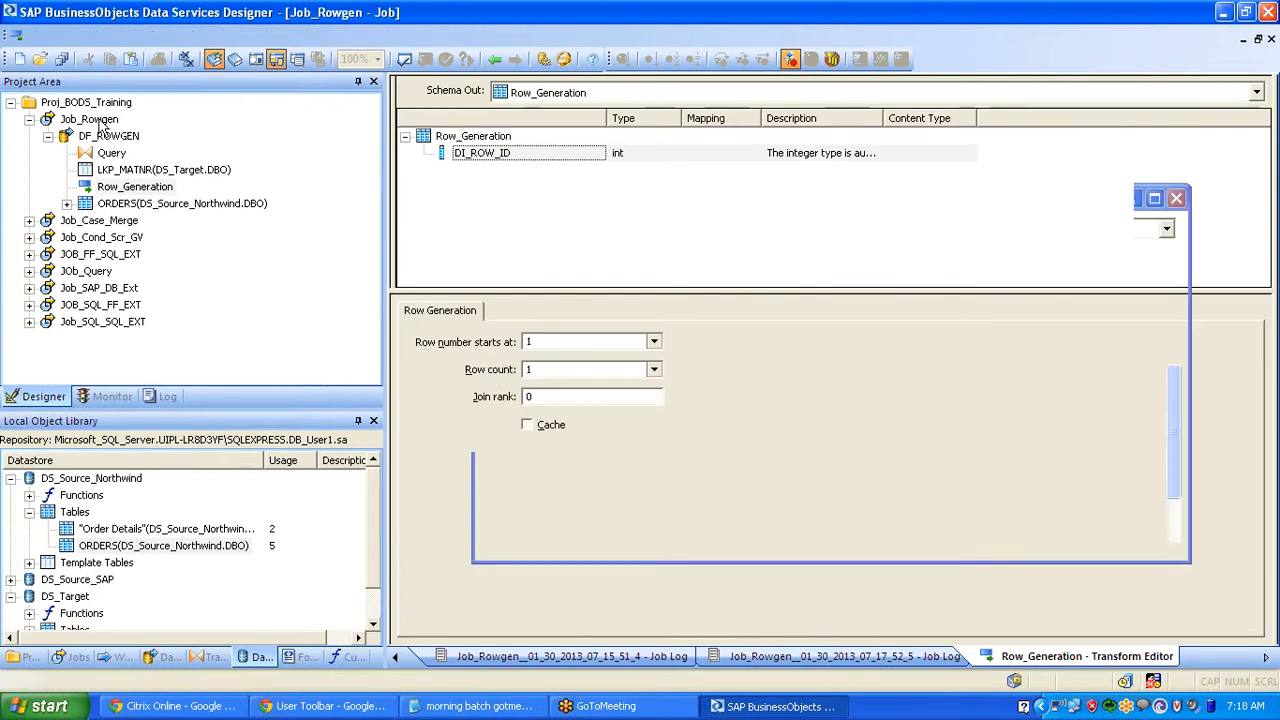
key("F8")
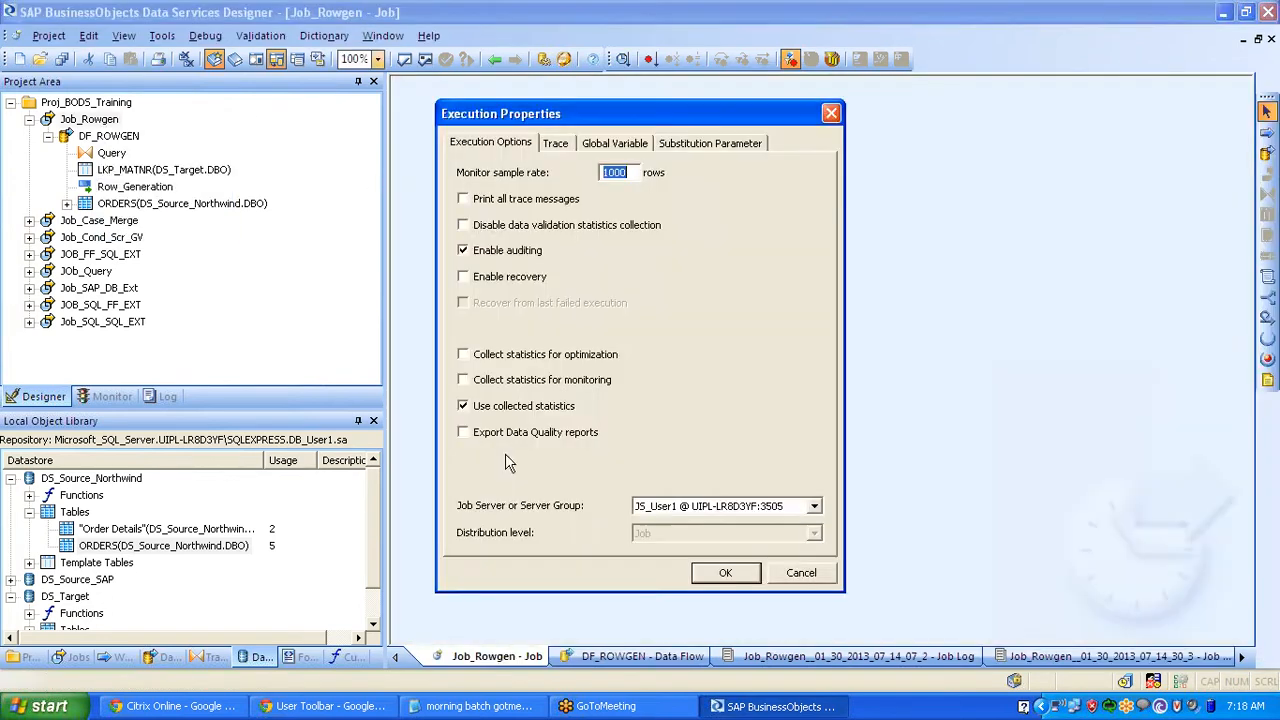
left_click(740, 578)
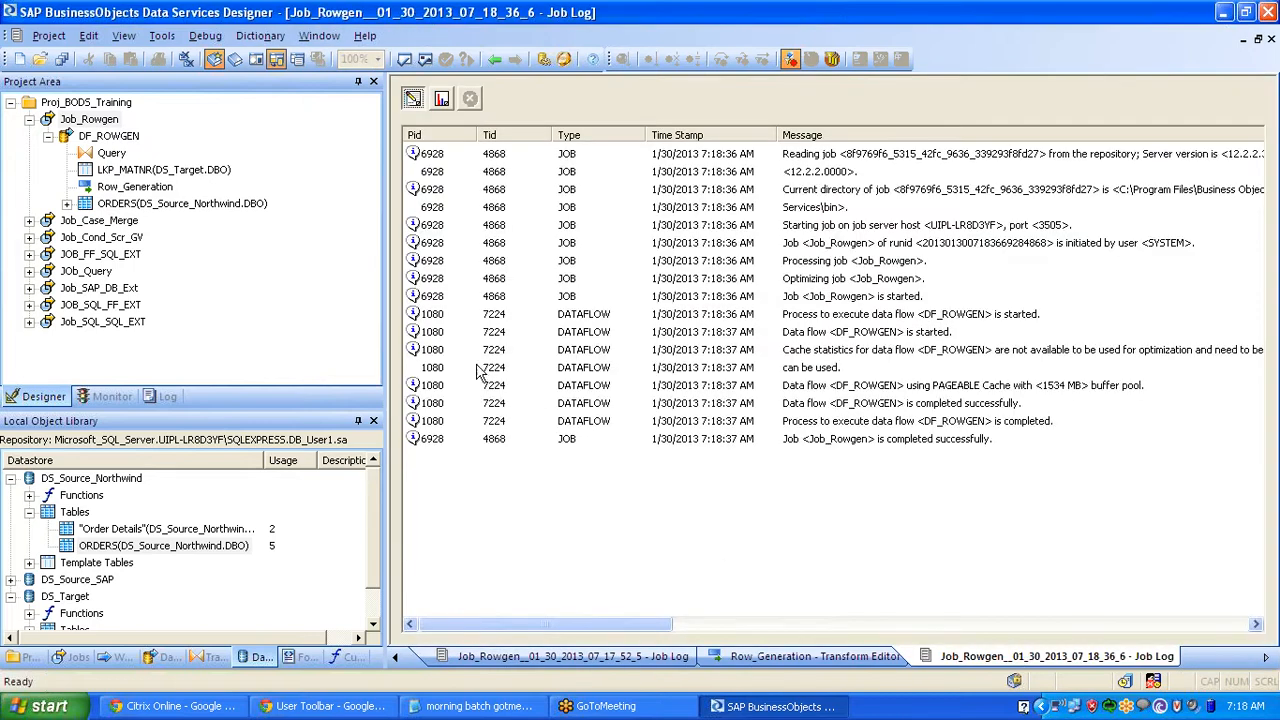
- Reopen DF_ROWGEN, close the ORDERS profile, check the LKP_MATNR record count, and examine the DI_ROW_ID values in its loaded rows
left_click(112, 137)
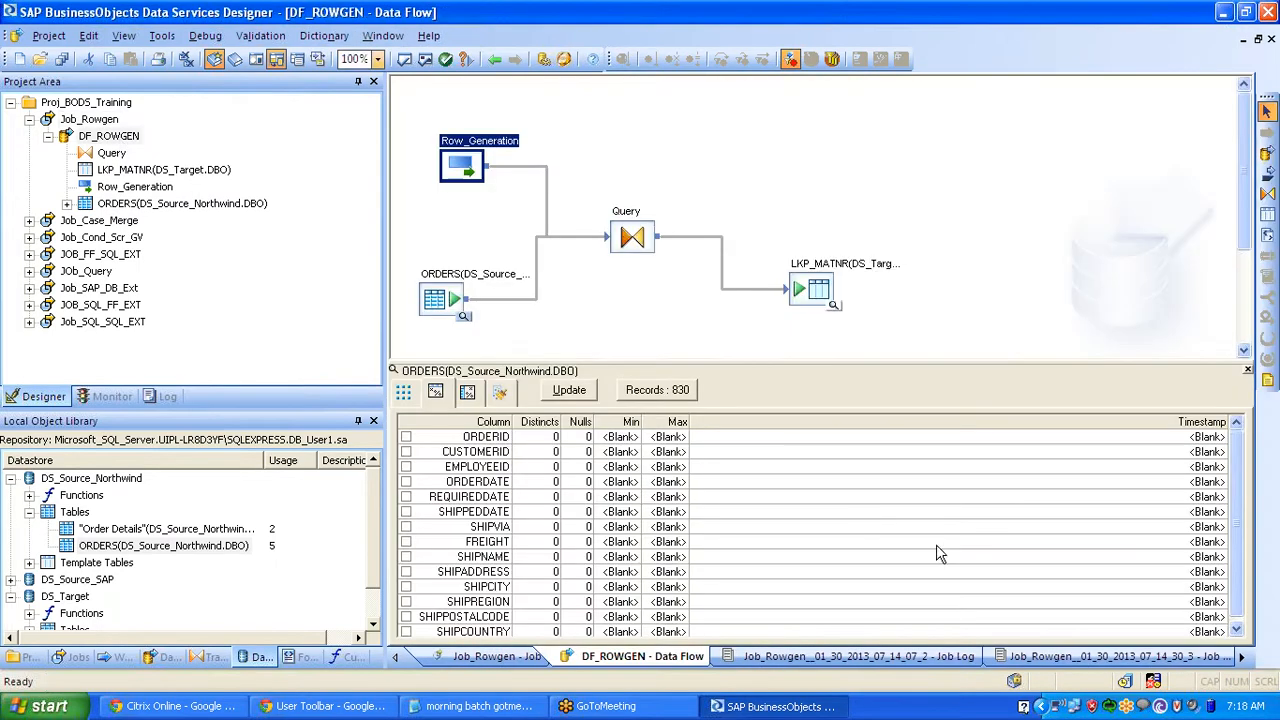
left_click(652, 392)
left_click(1247, 370)
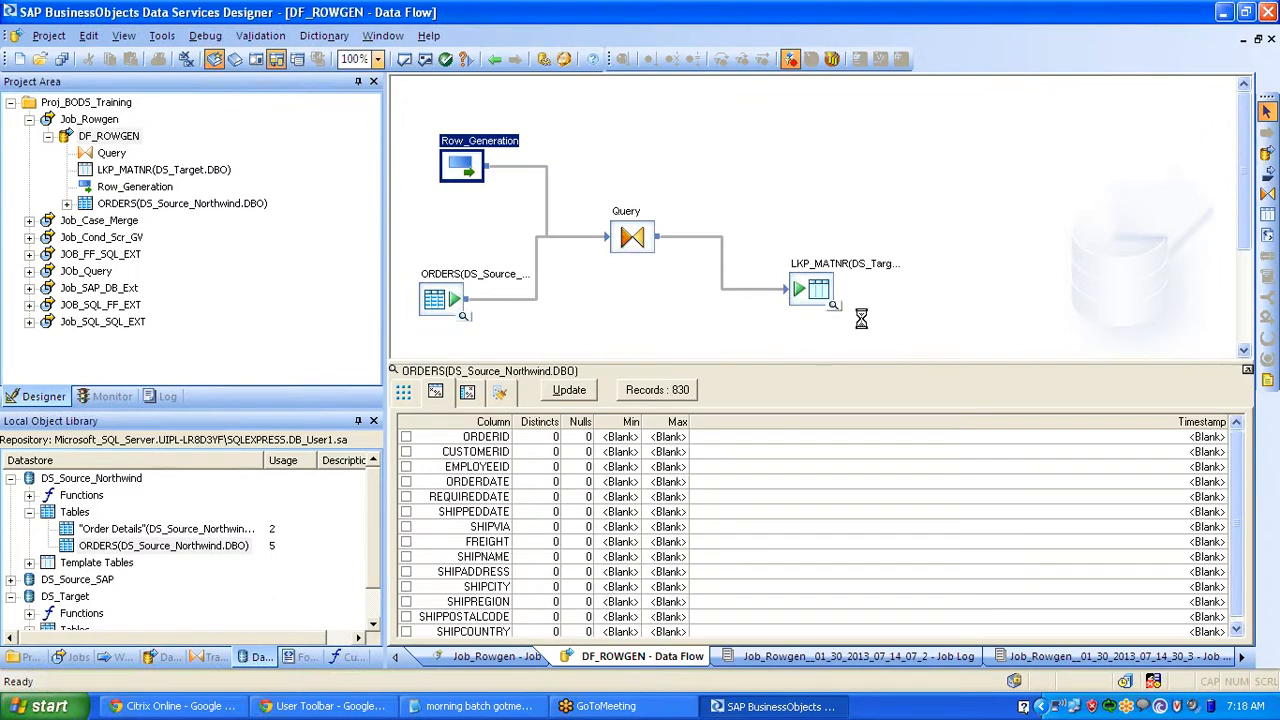
left_click(833, 305)
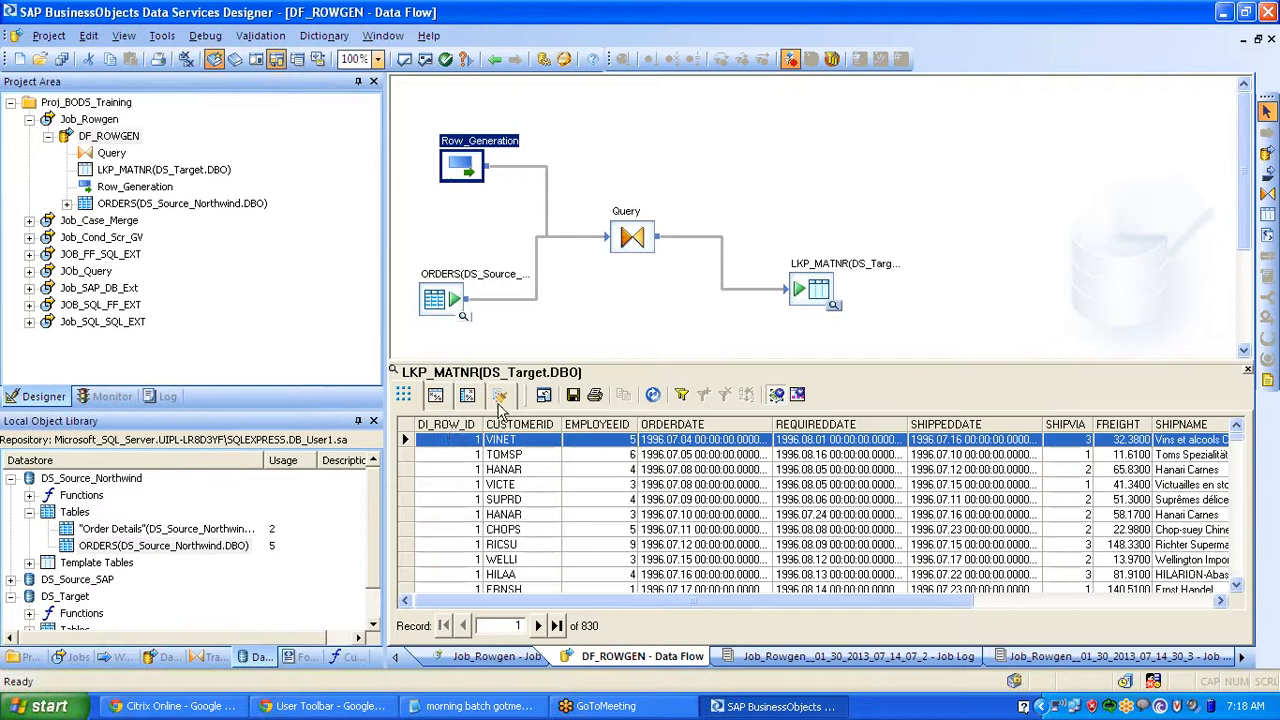
left_click(440, 397)
left_click(632, 398)
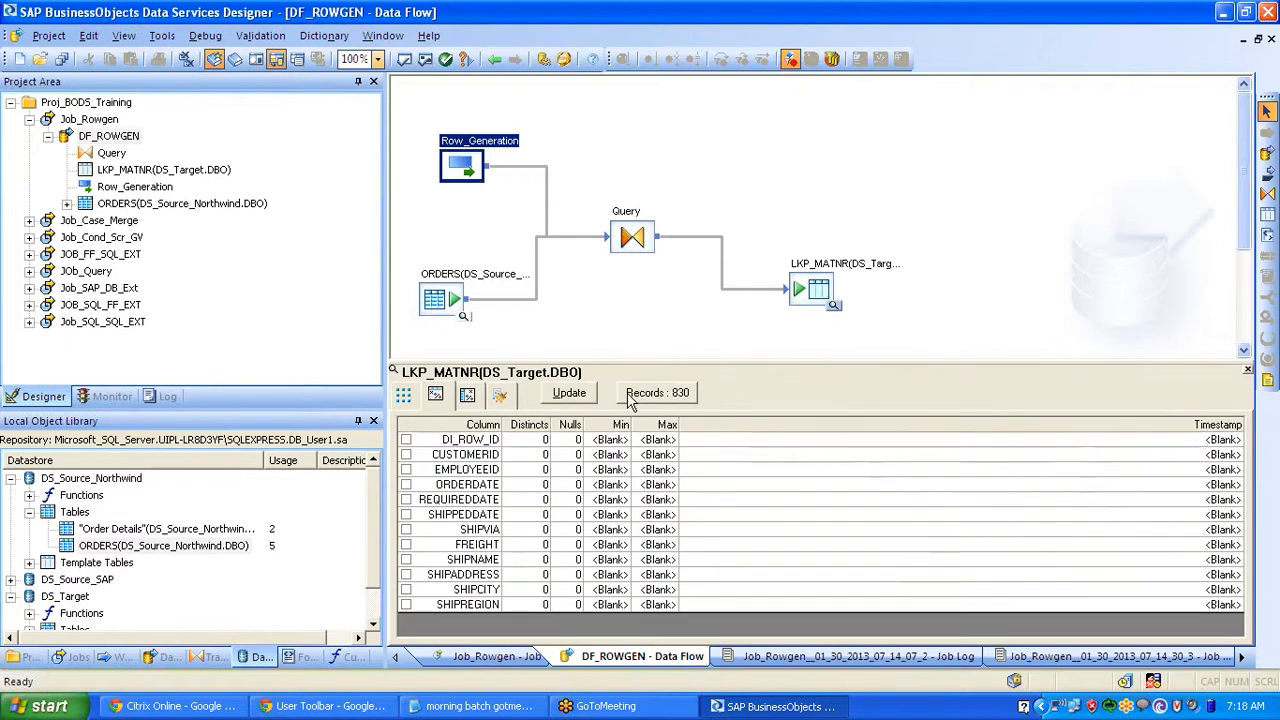
left_click(1248, 371)
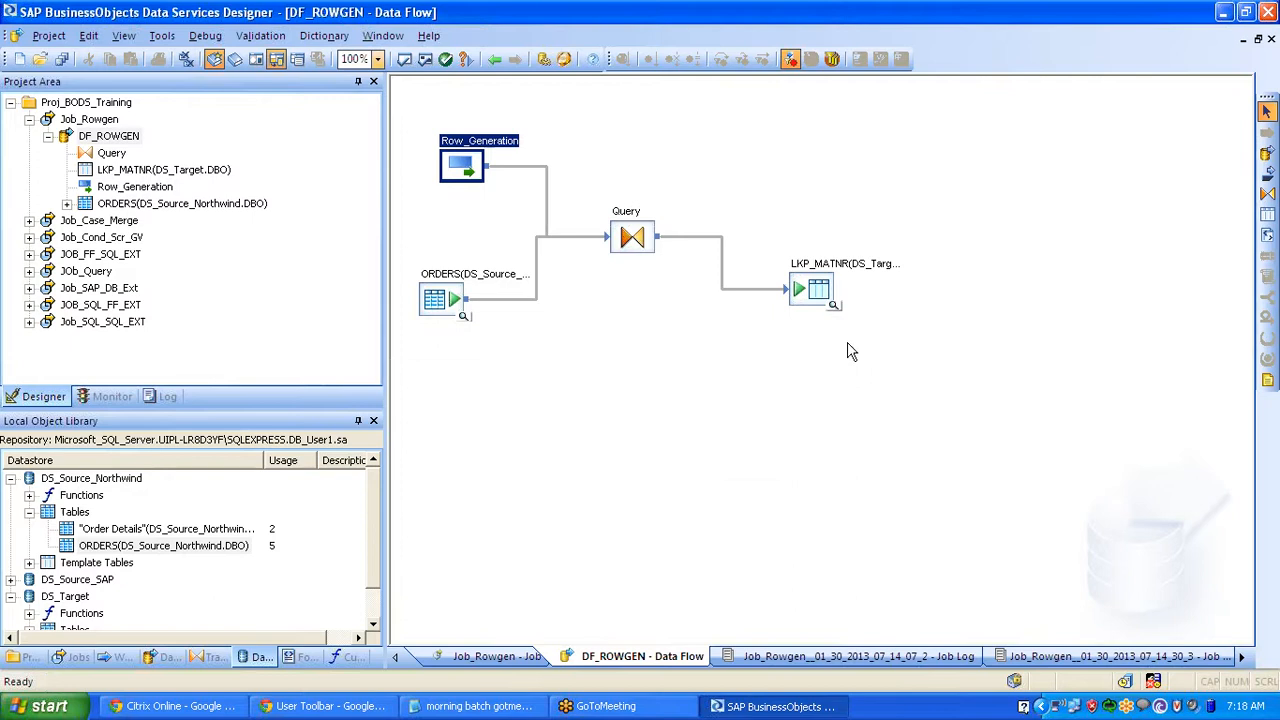
left_click(835, 305)
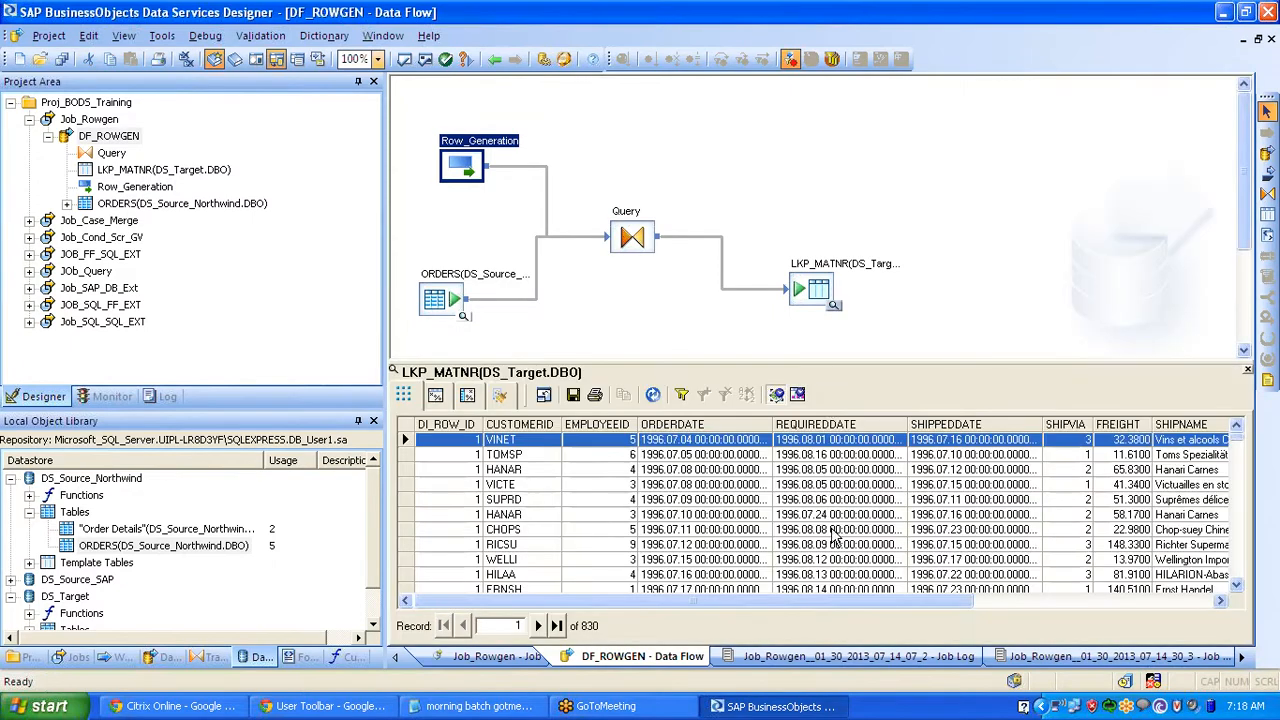
left_click_drag(452, 455, 450, 680)
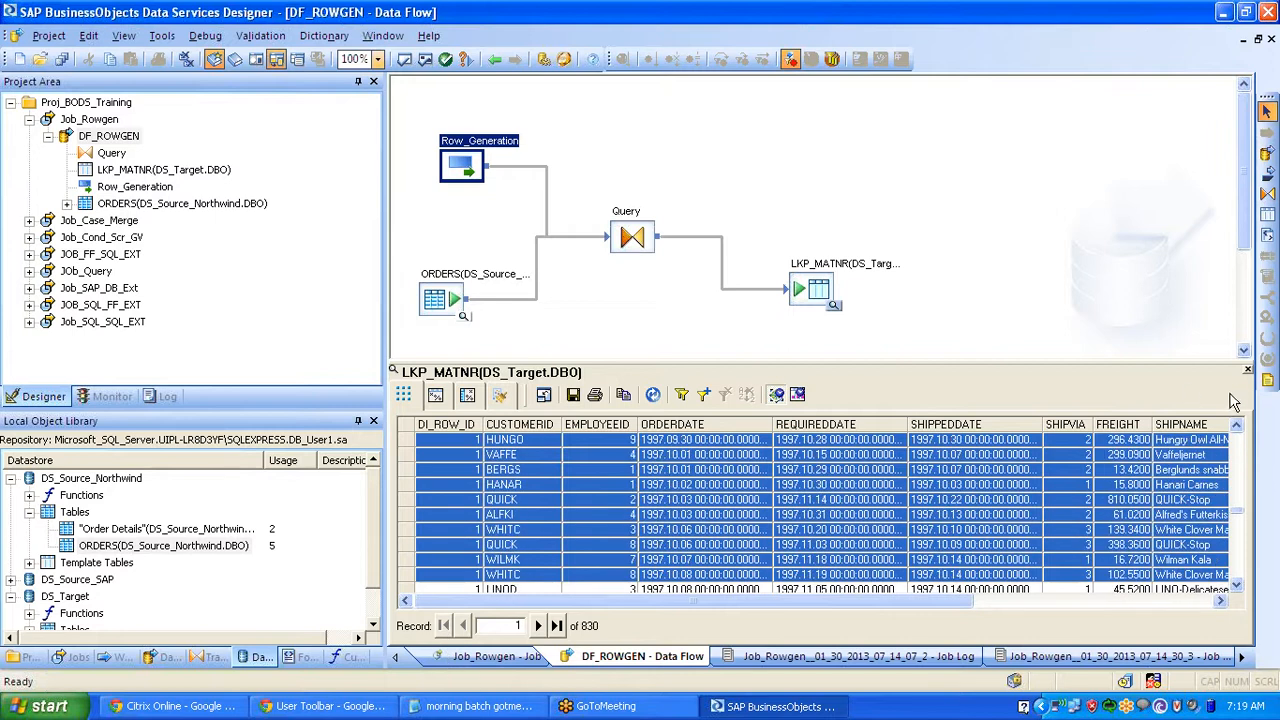
- Close the LKP_MATNR data view, review the Row_Generation start number and row count settings, and return to DF_ROWGEN
left_click(1247, 371)
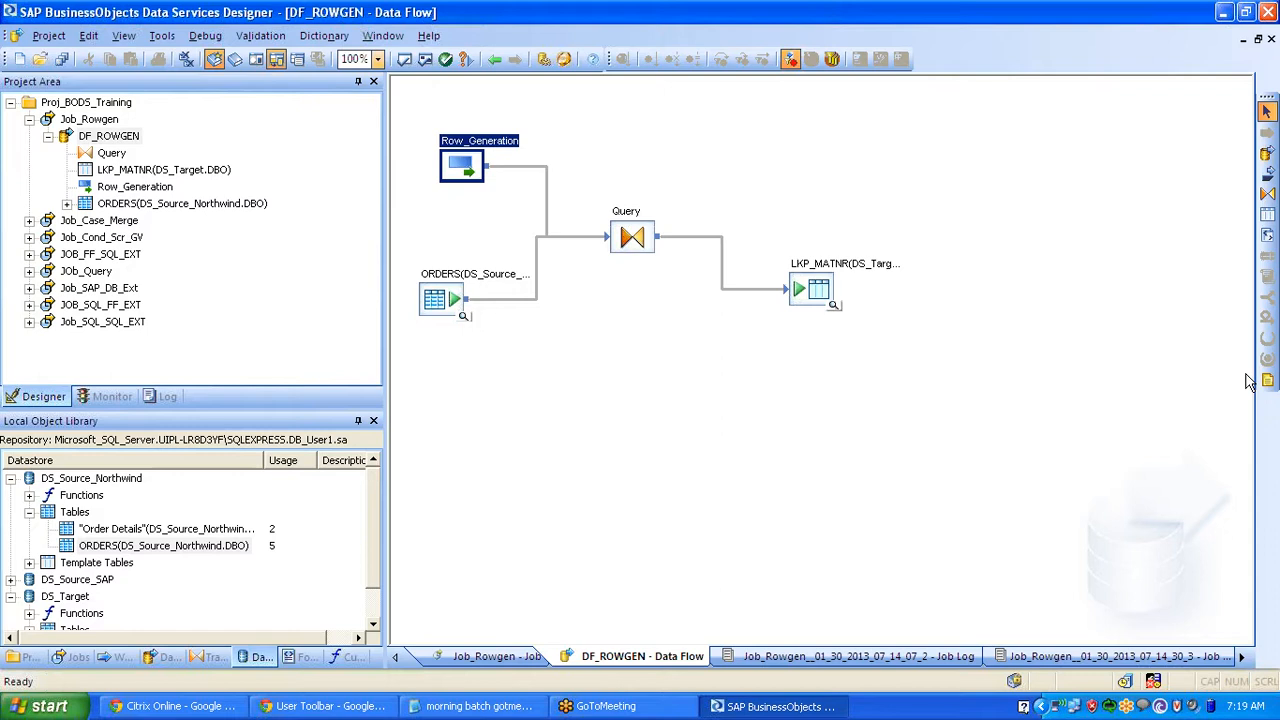
double_click(465, 165)
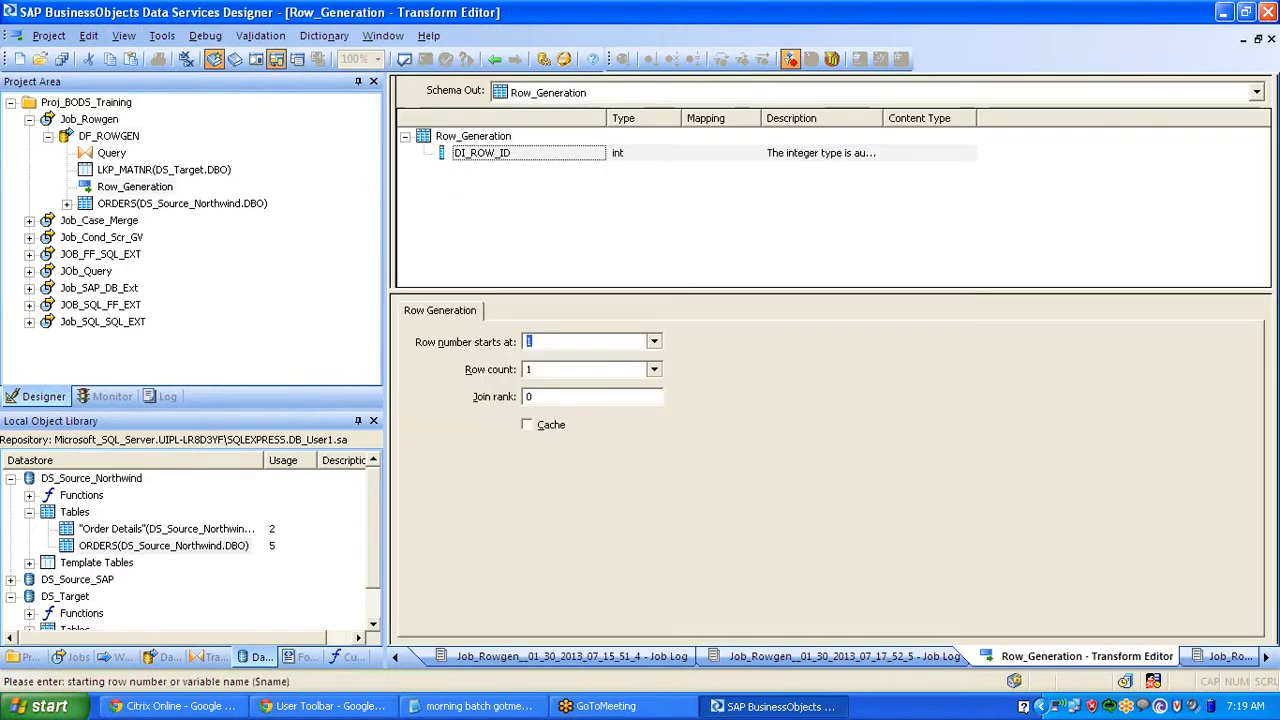
key("Tab")
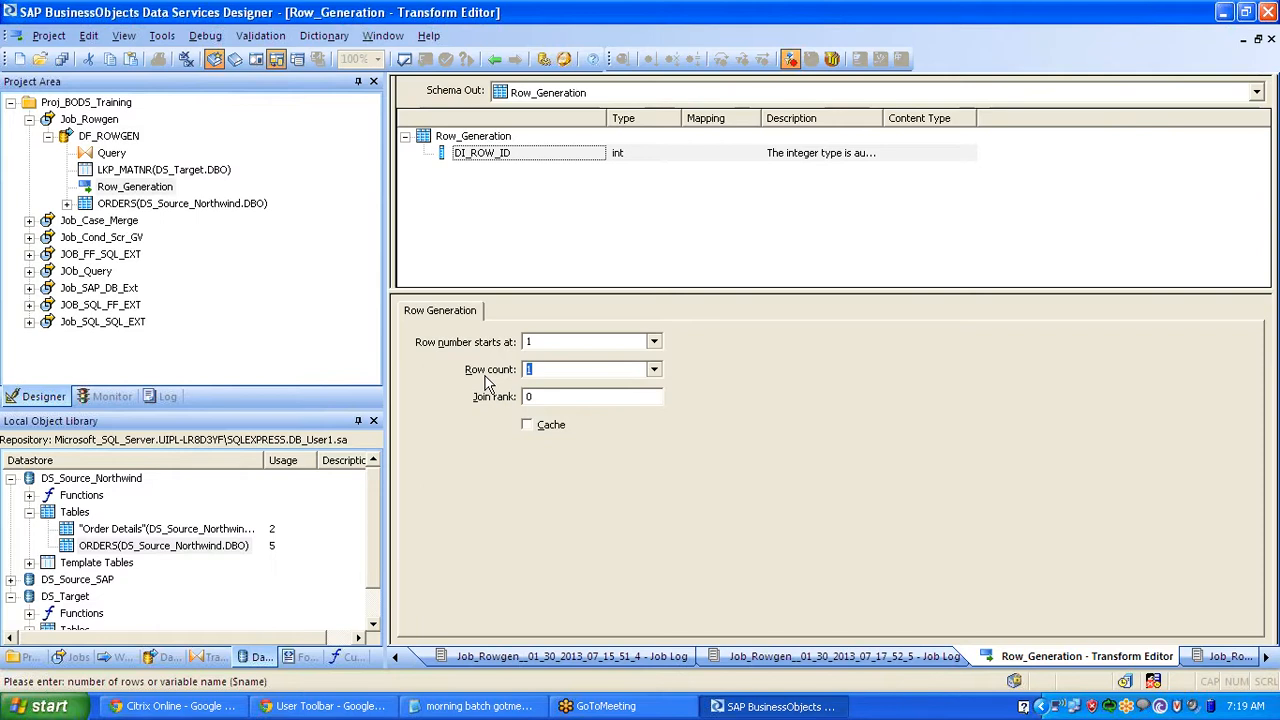
left_click(591, 224)
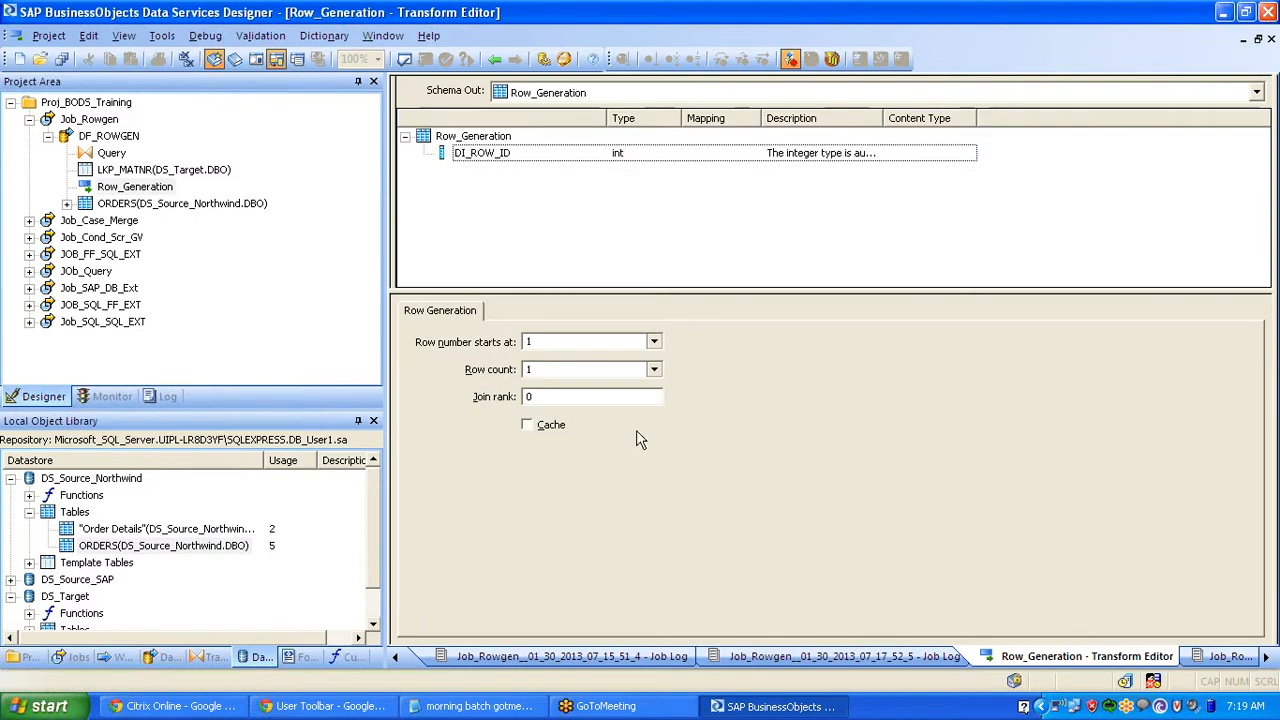
left_click(494, 59)
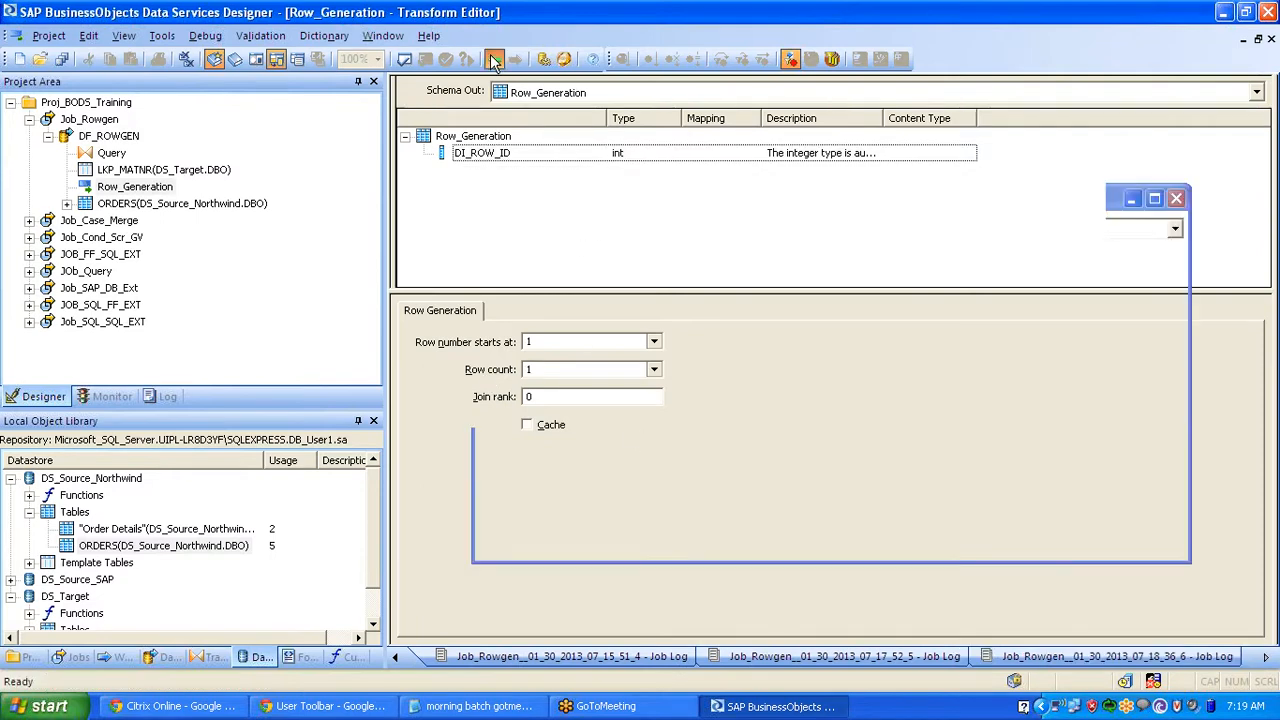
left_click(494, 59)
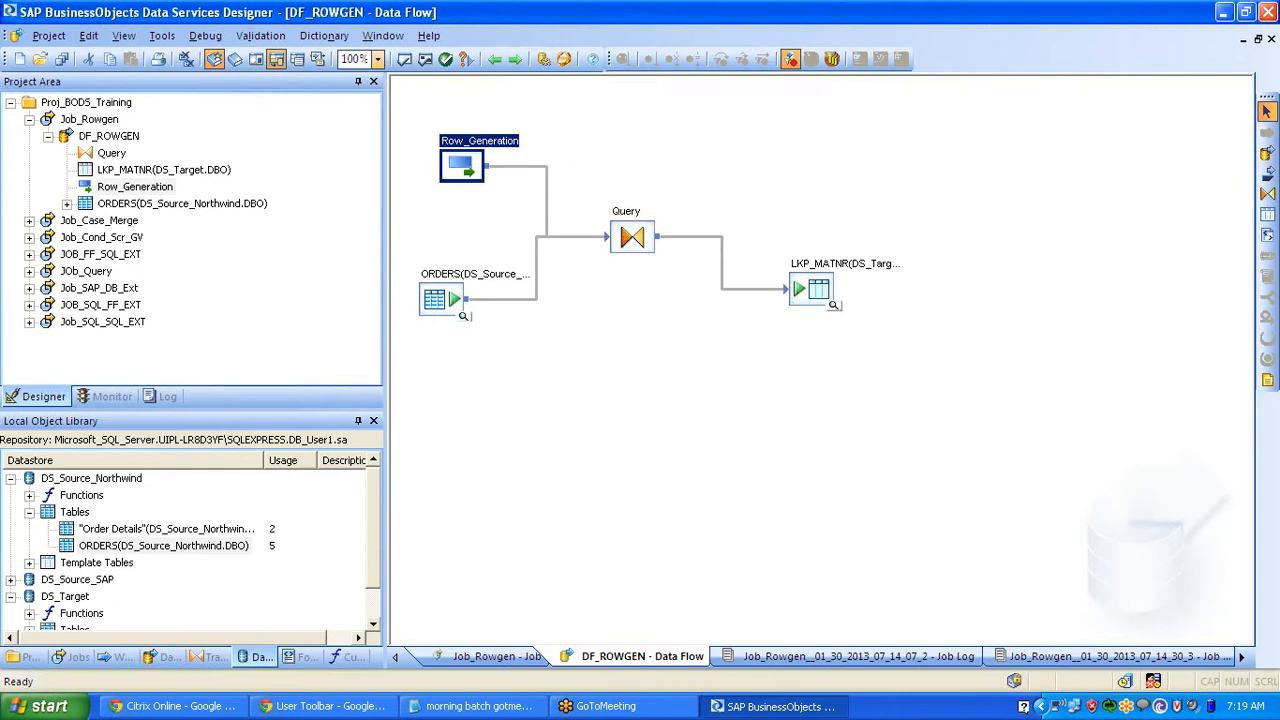
- Remove the Row_Generation transform and its link to the Query from DF_ROWGEN, and move the ORDERS source up into its place
left_click(547, 198)
key("Delete")
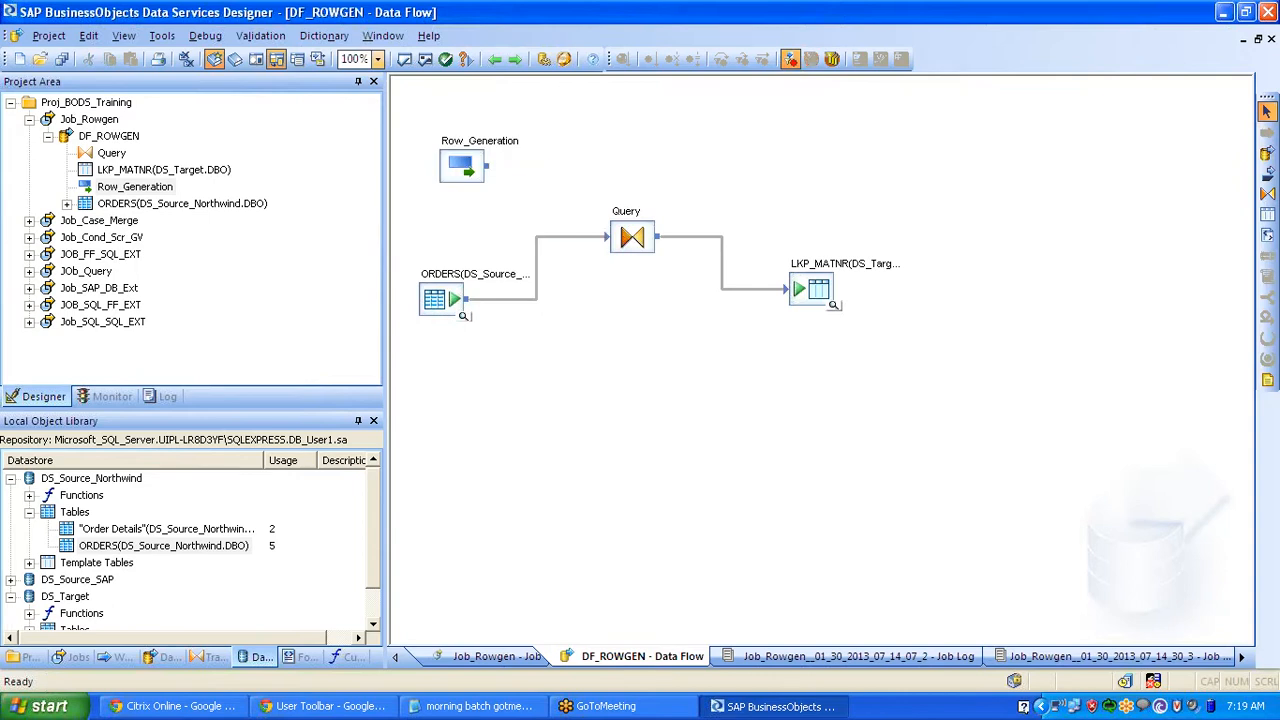
left_click(482, 176)
key("Delete")
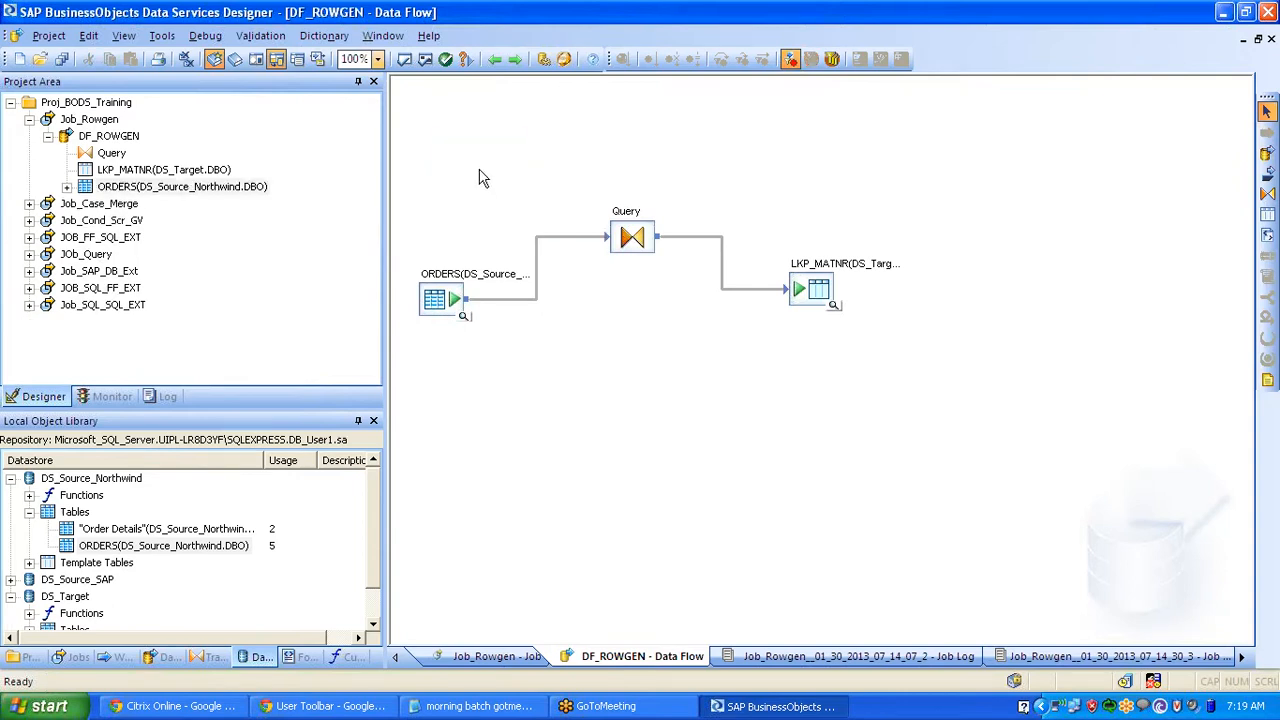
left_click_drag(448, 305, 434, 133)
- In the Query, replace the DI_ROW_ID output column's mapping with the function gen_row_num( )
left_click(627, 212)
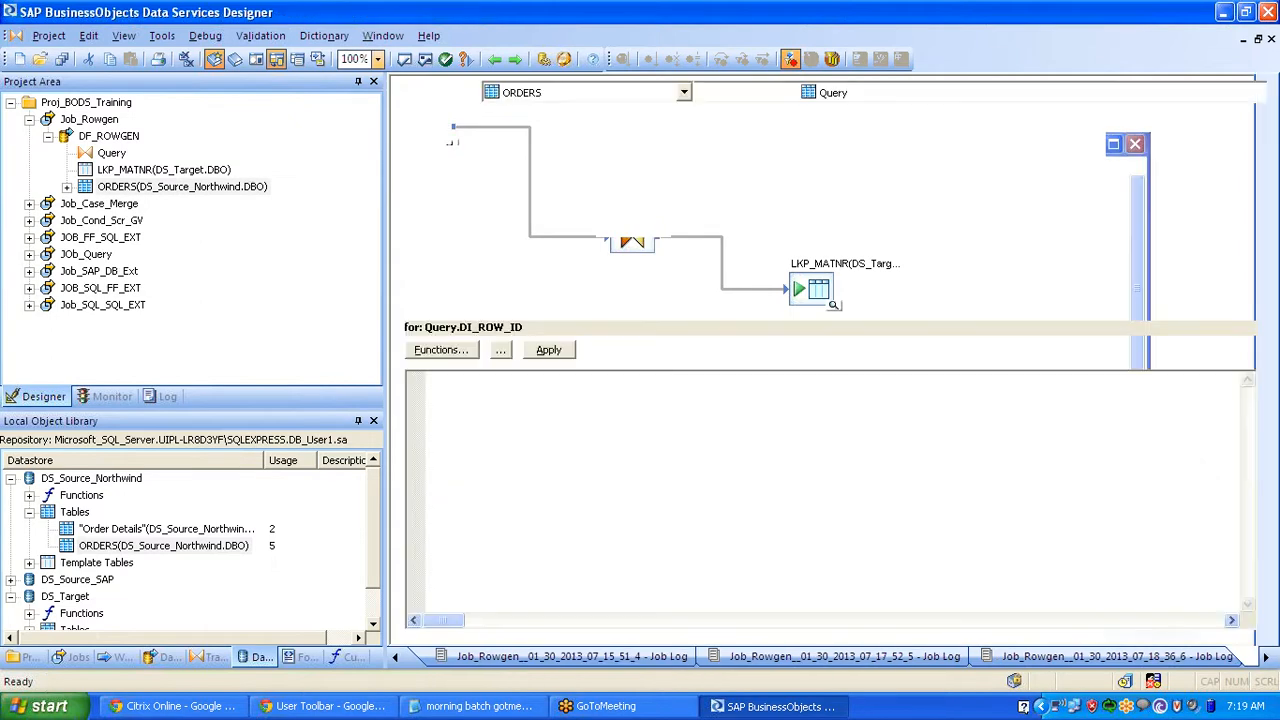
left_click_drag(634, 398, 415, 376)
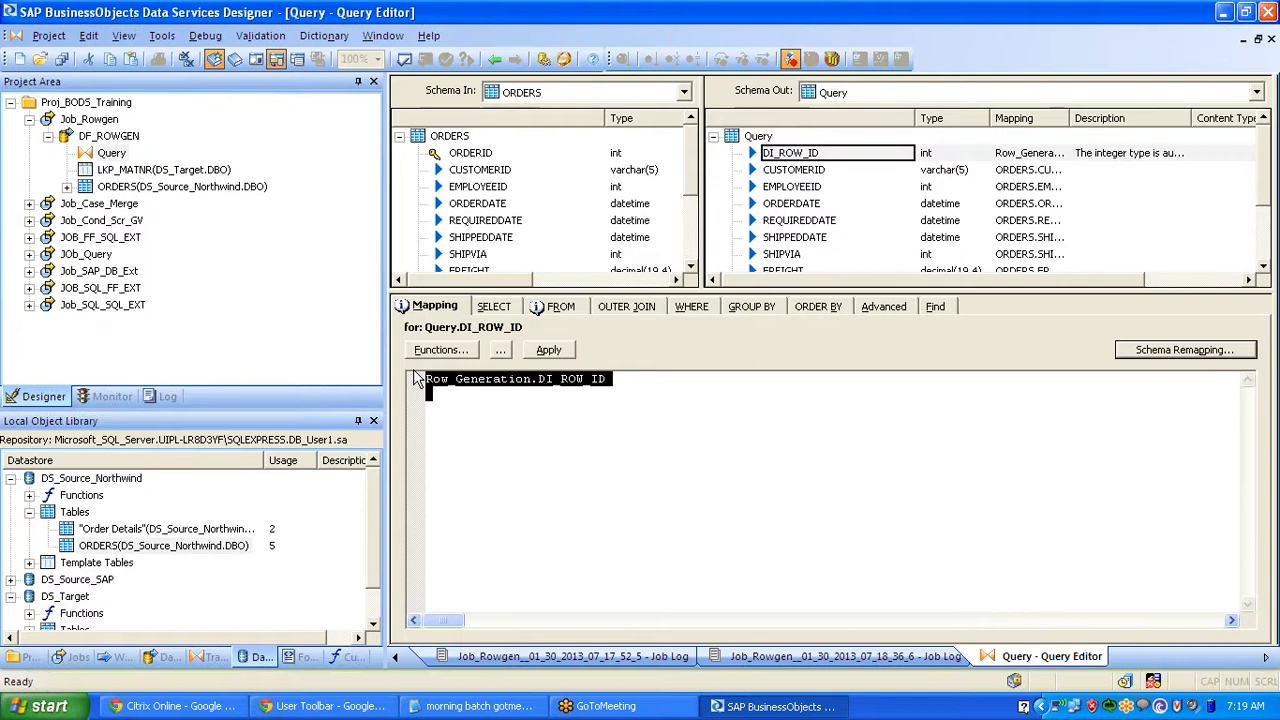
key("Delete")
type("gen")
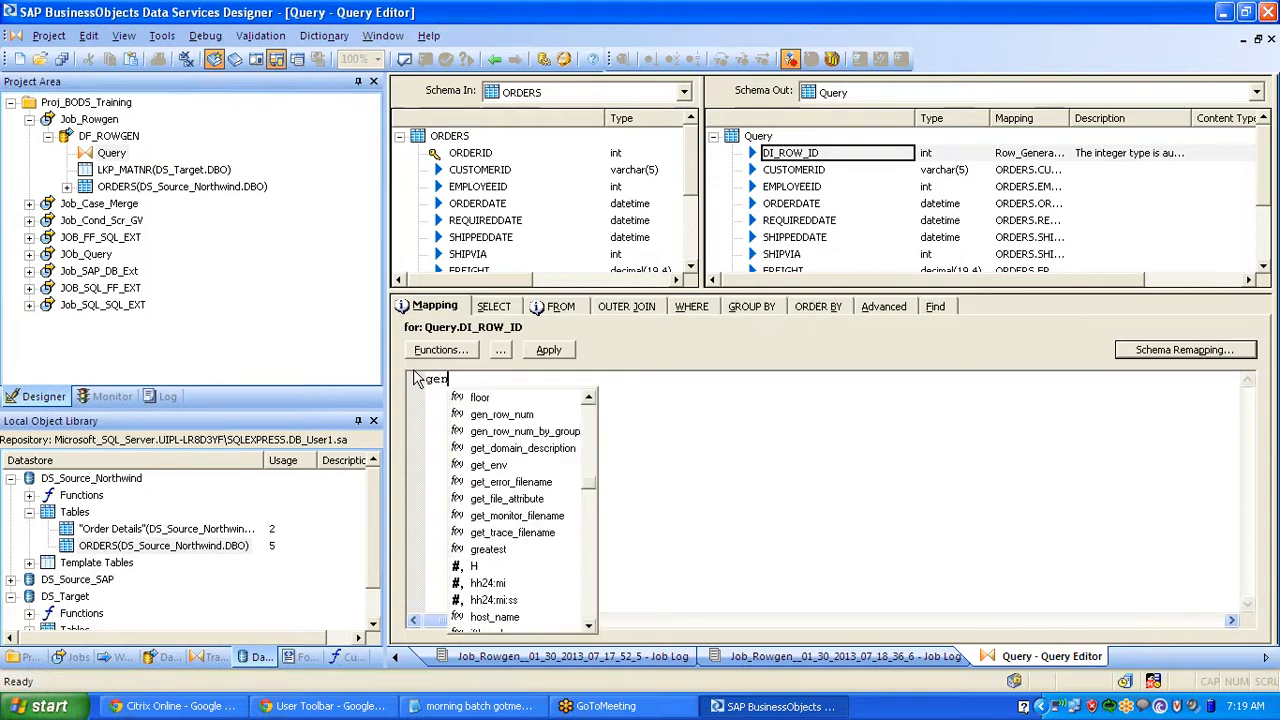
type("_row")
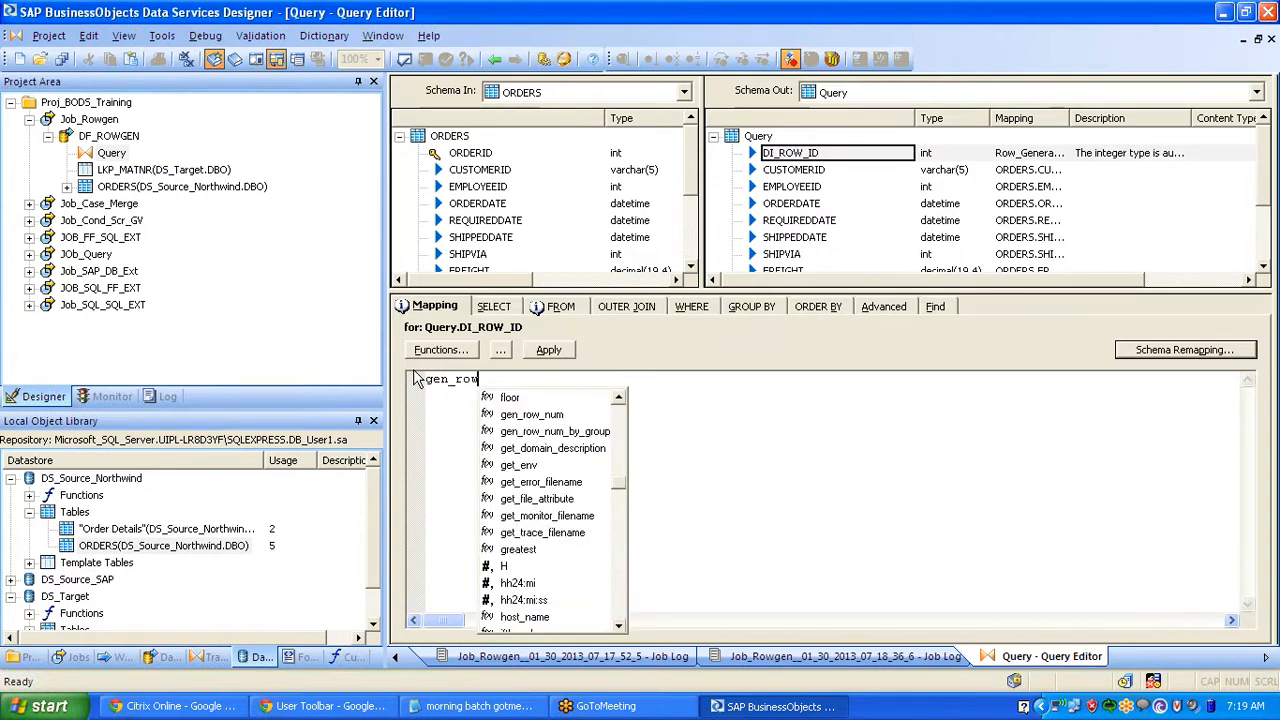
key("Down")
key("Up")
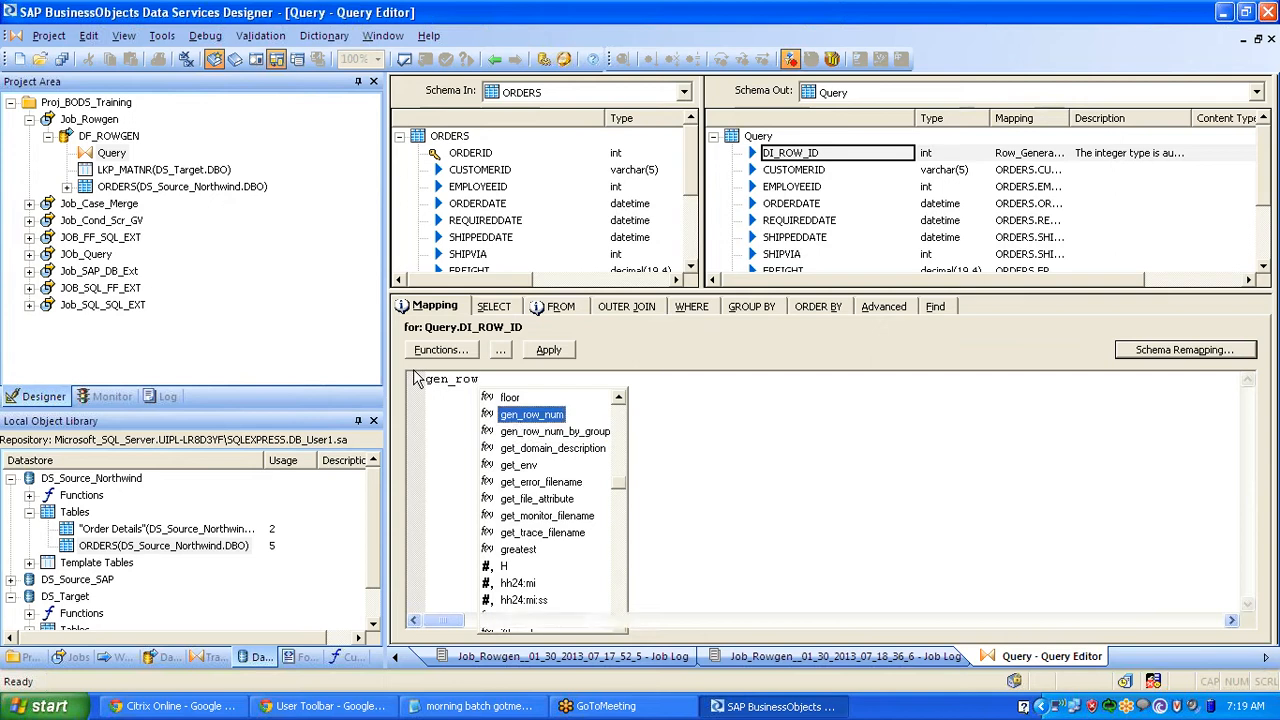
key("Return")
type(")")
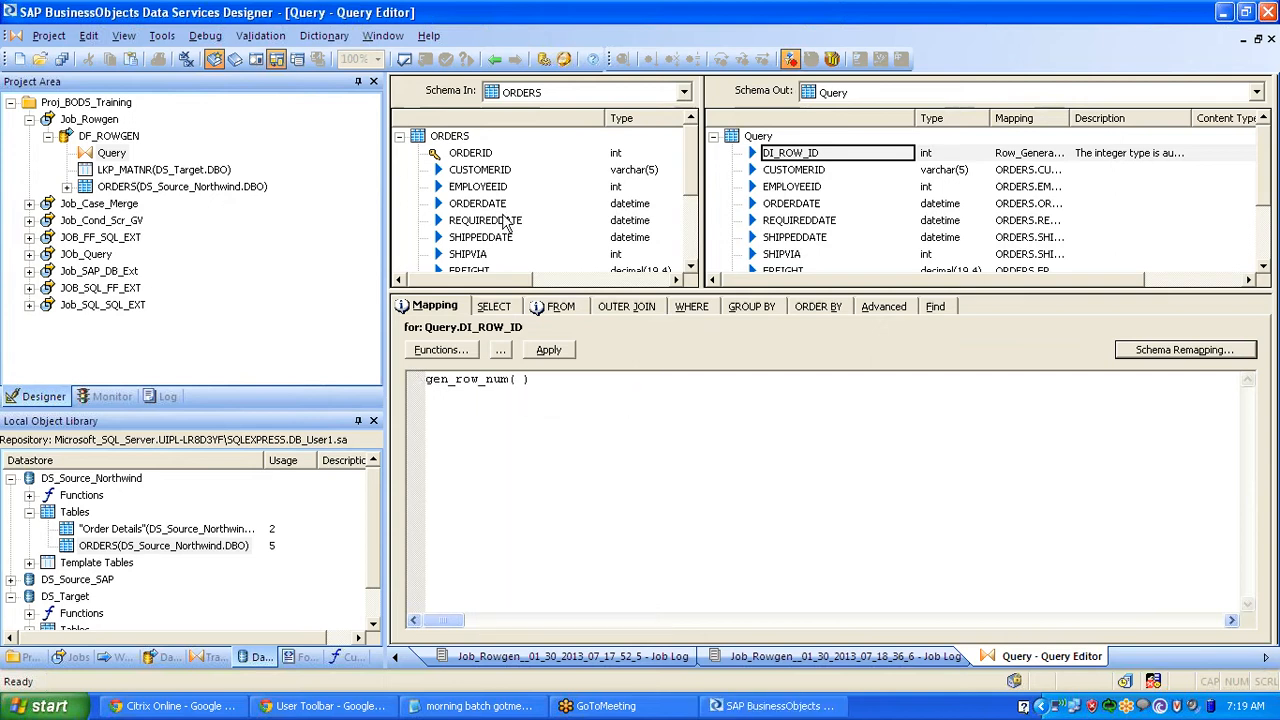
left_click(792, 171)
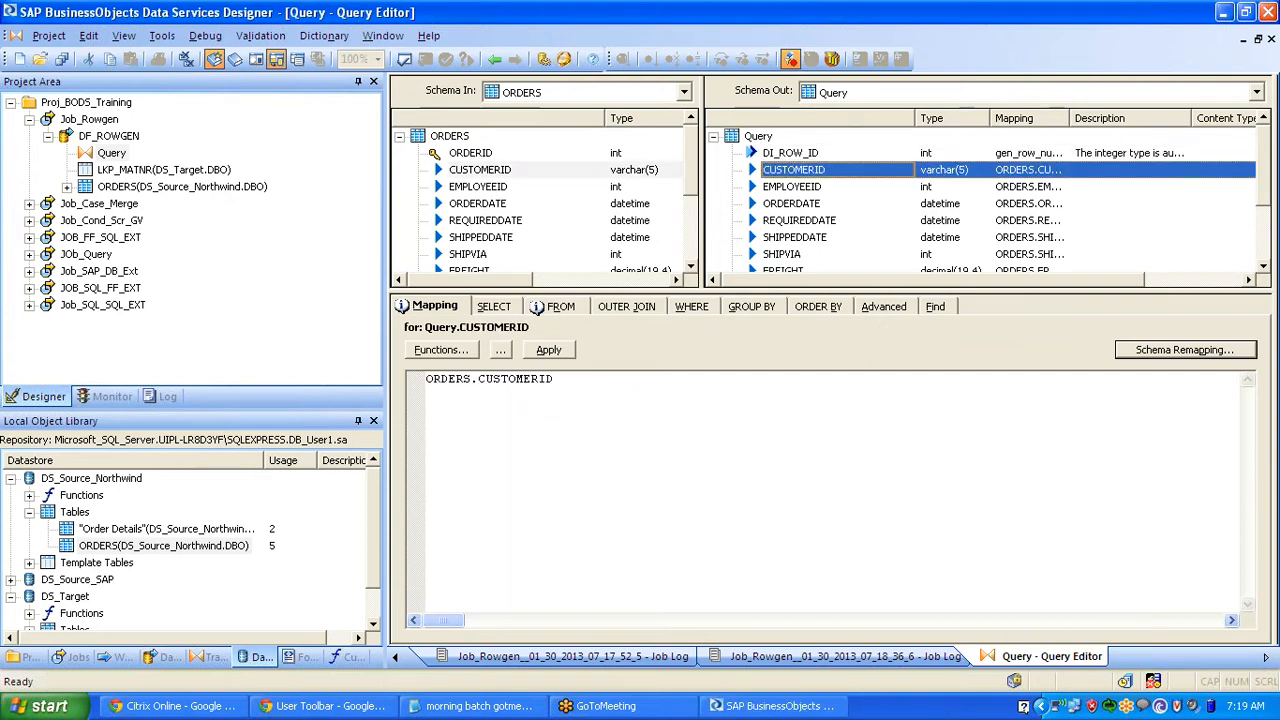
- Open Job_Rowgen and execute it with the default execution properties using the new DI_ROW_ID mapping
double_click(104, 122)
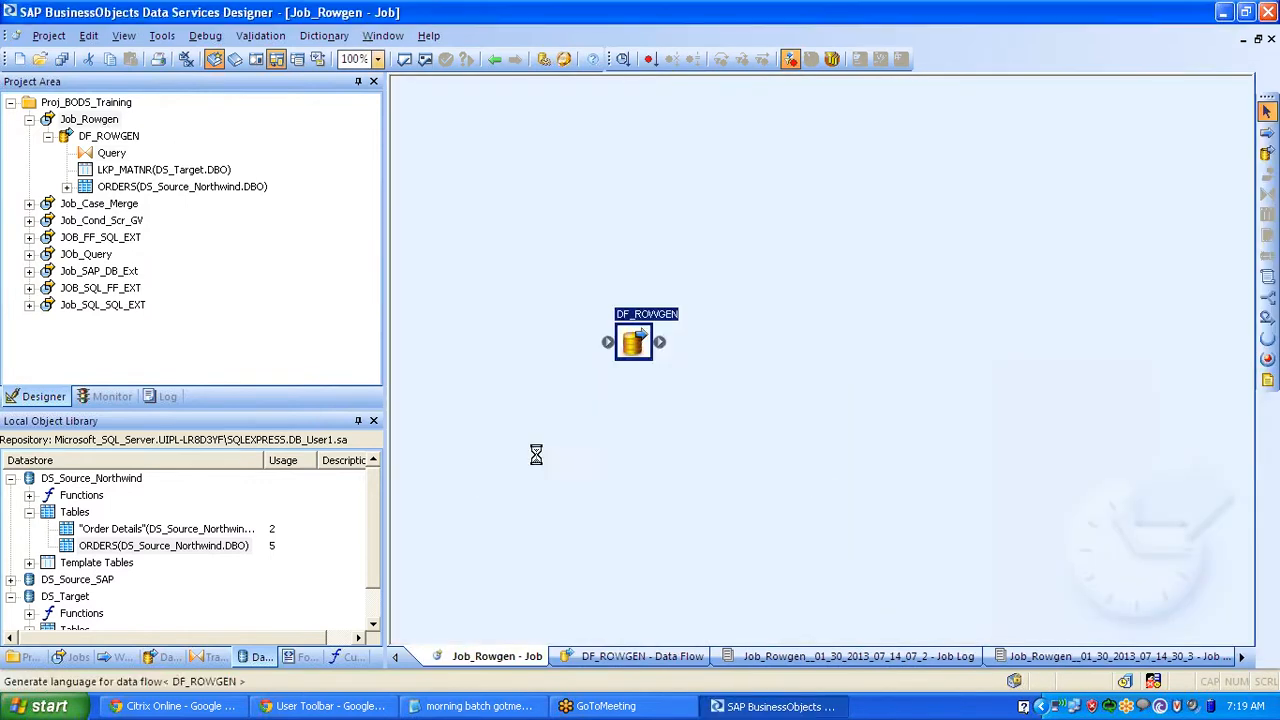
key("F8")
left_click(726, 572)
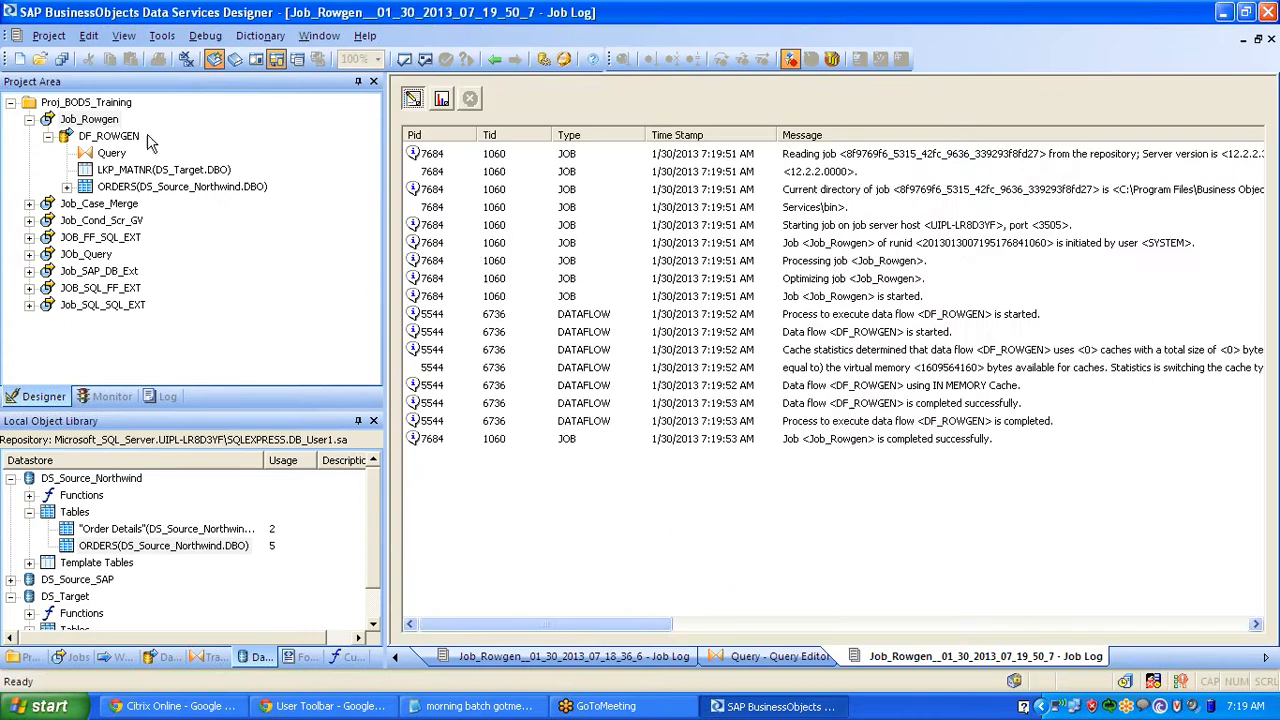
- Reopen DF_ROWGEN and examine the DI_ROW_ID values in the LKP_MATNR target data from the first to the last row
double_click(105, 137)
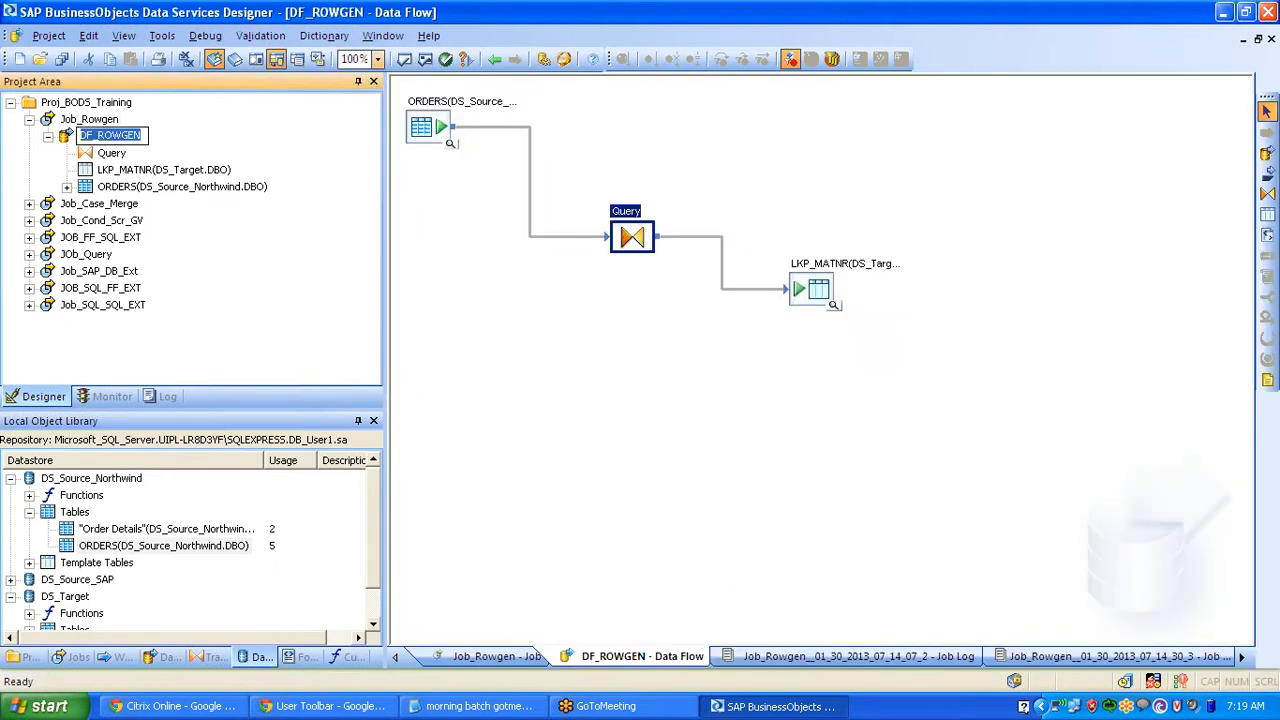
mouse_move(462, 440)
left_mouse_down()
mouse_move(462, 580)
mouse_move(1217, 567)
left_mouse_up()
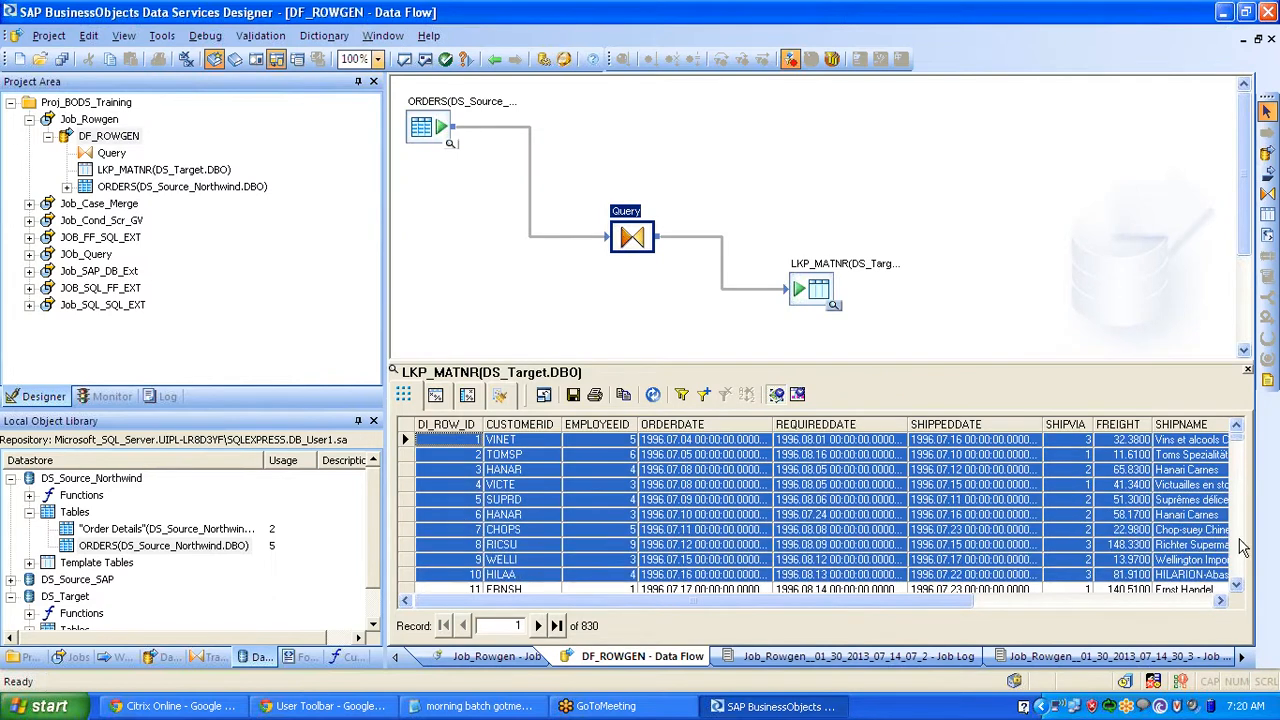
left_click(1236, 516)
left_click(1236, 514)
left_click(1236, 513)
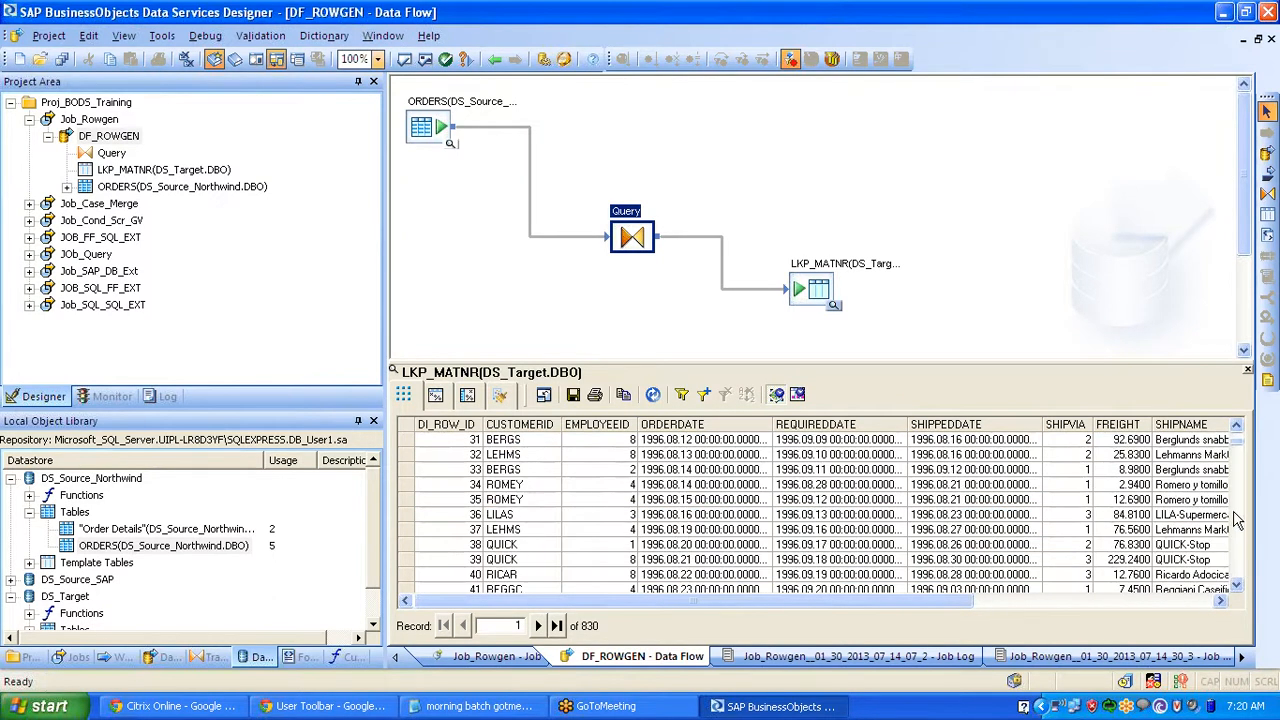
left_click_drag(1236, 443, 1238, 602)
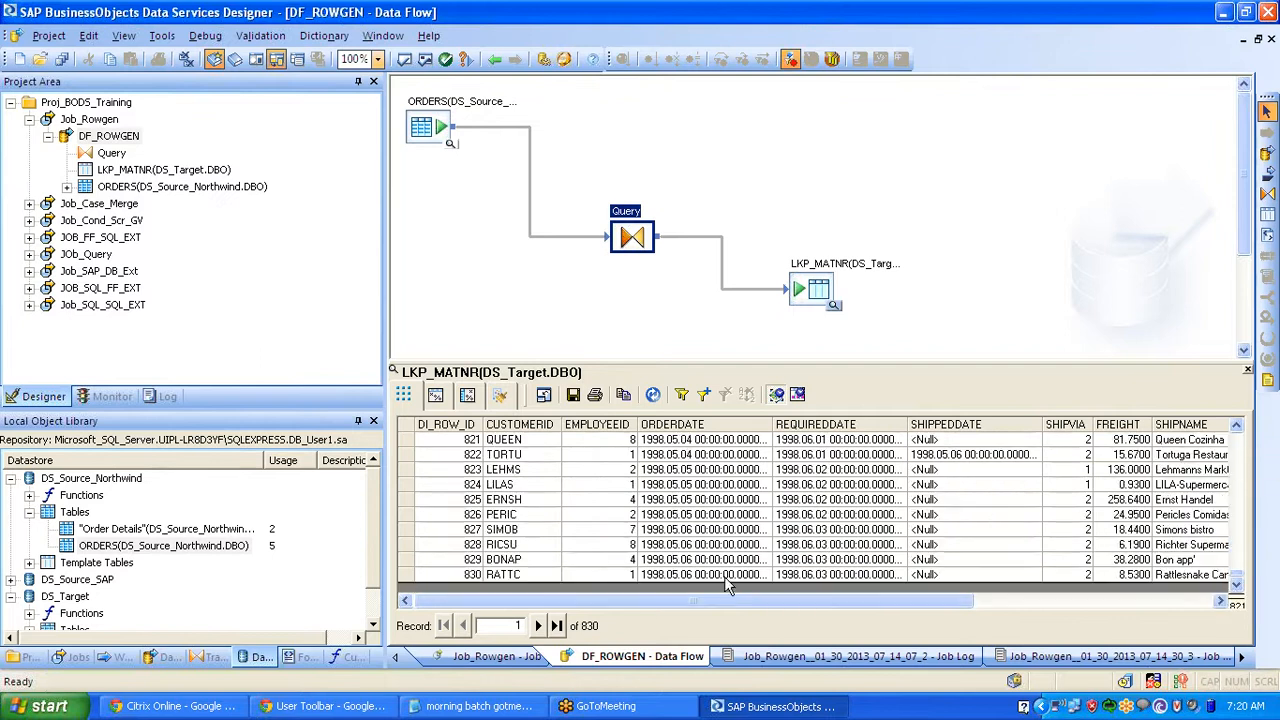
left_click(474, 576)
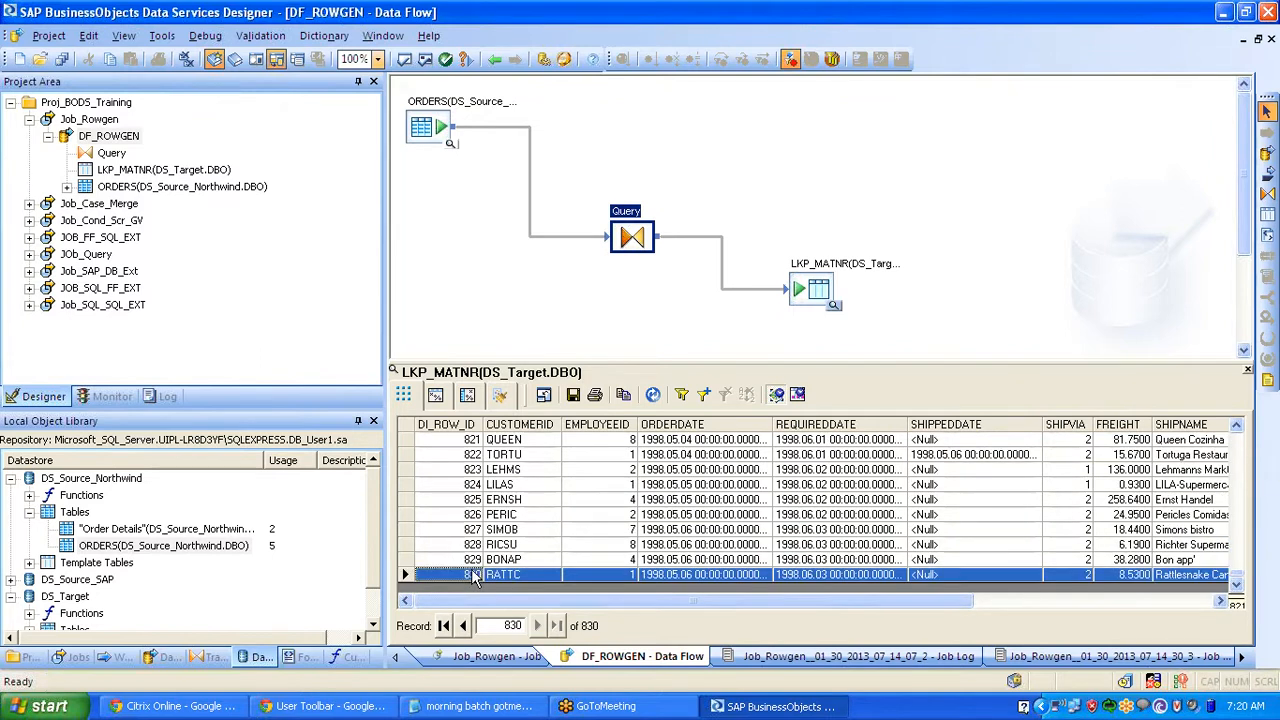
- Reopen the Query and review the mapping expression of the DI_ROW_ID output column
left_click(630, 212)
double_click(631, 236)
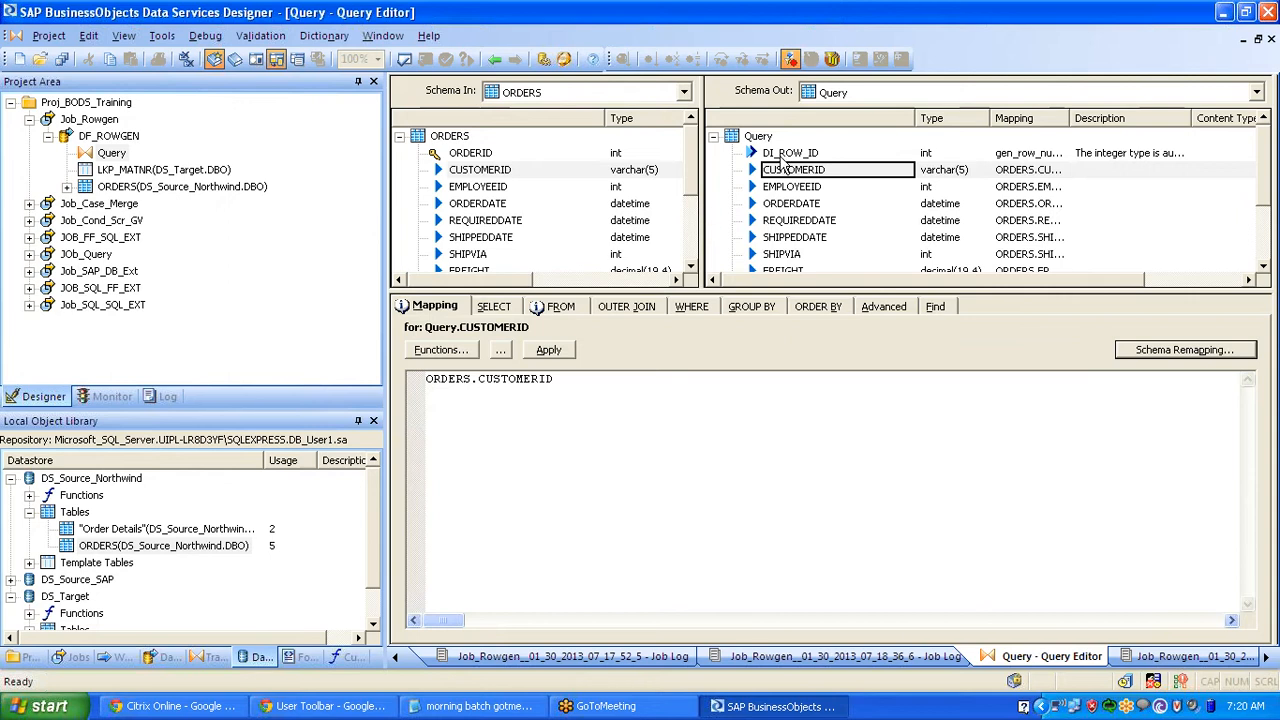
left_click(782, 154)
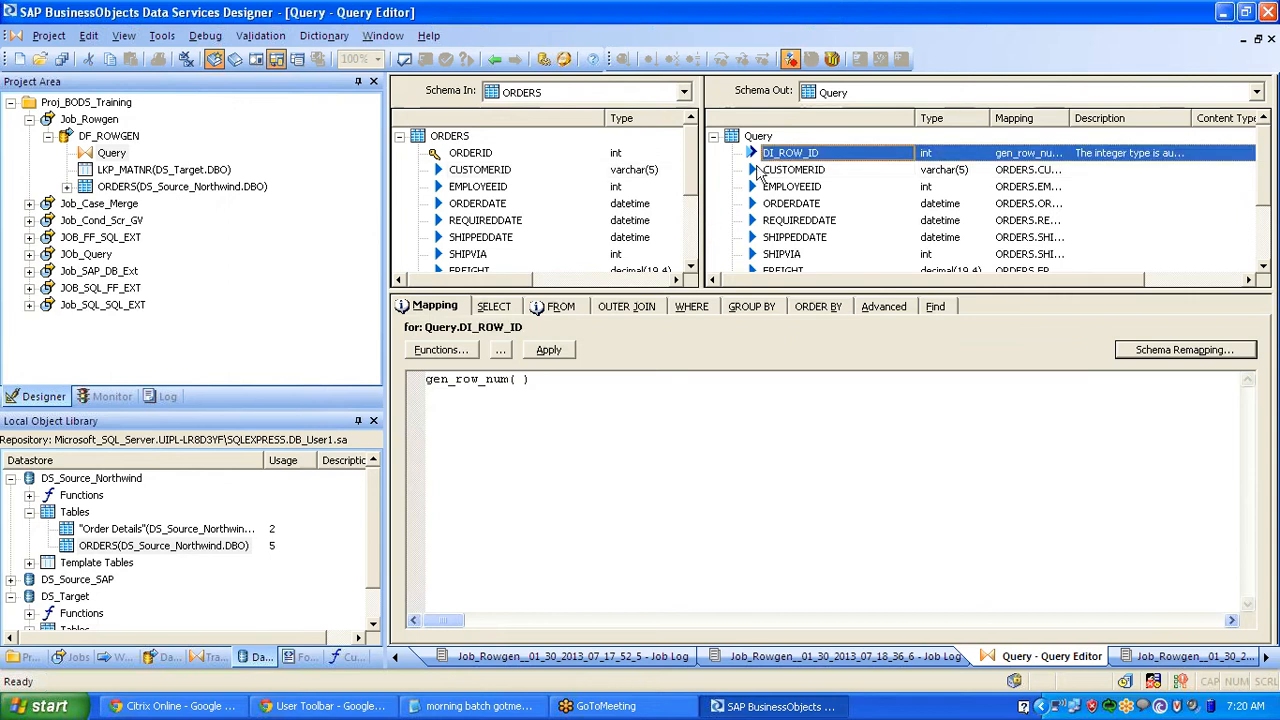
left_click_drag(532, 379, 380, 372)
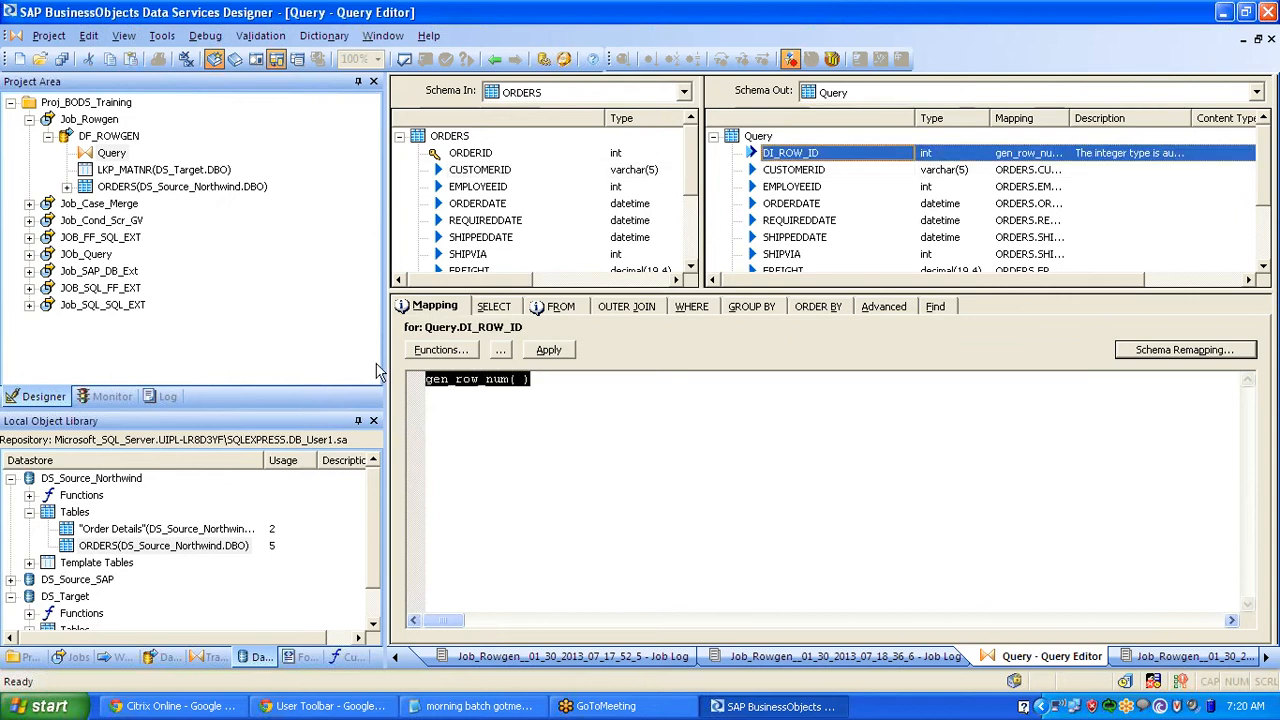
left_click(428, 394)
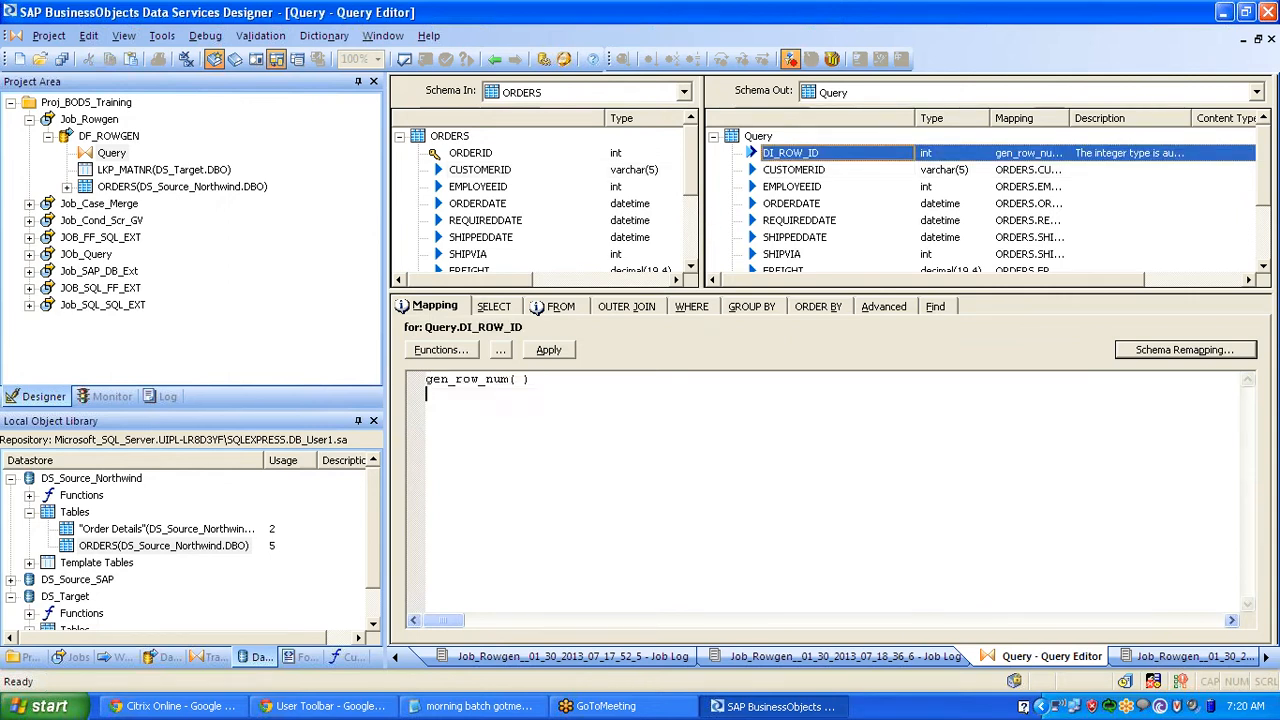
left_click_drag(530, 379, 413, 383)
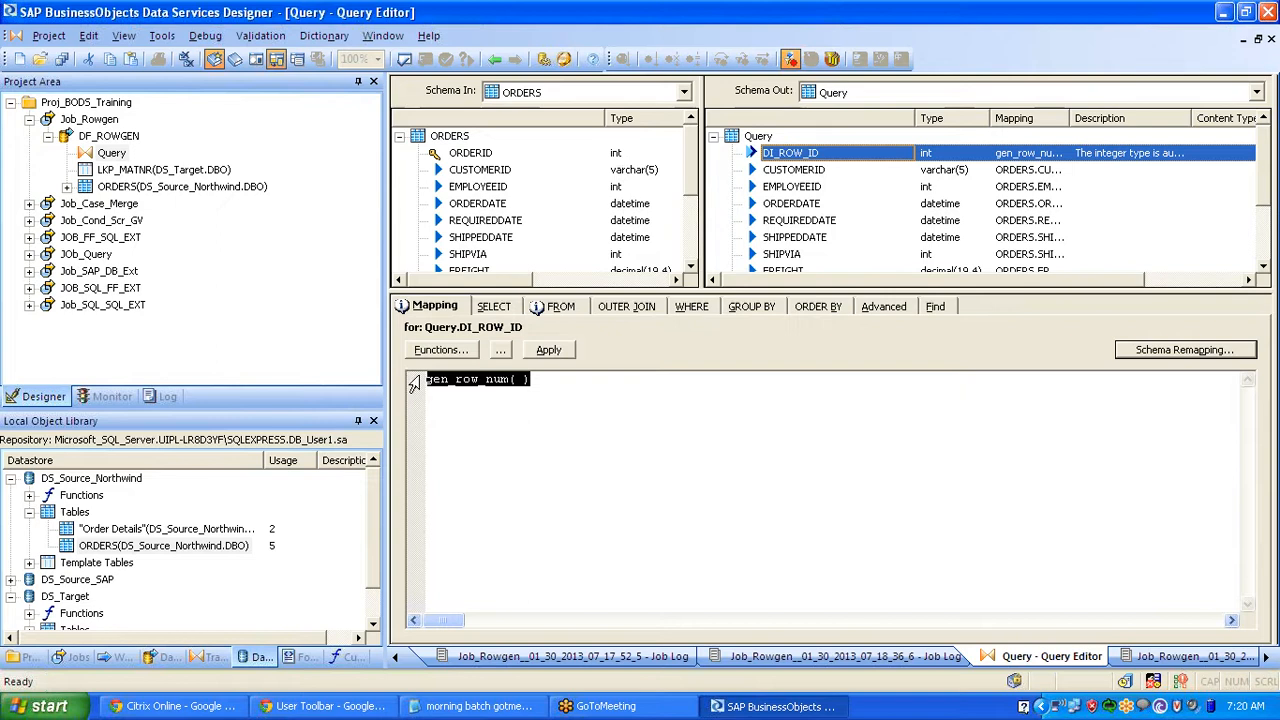
left_click(413, 383)
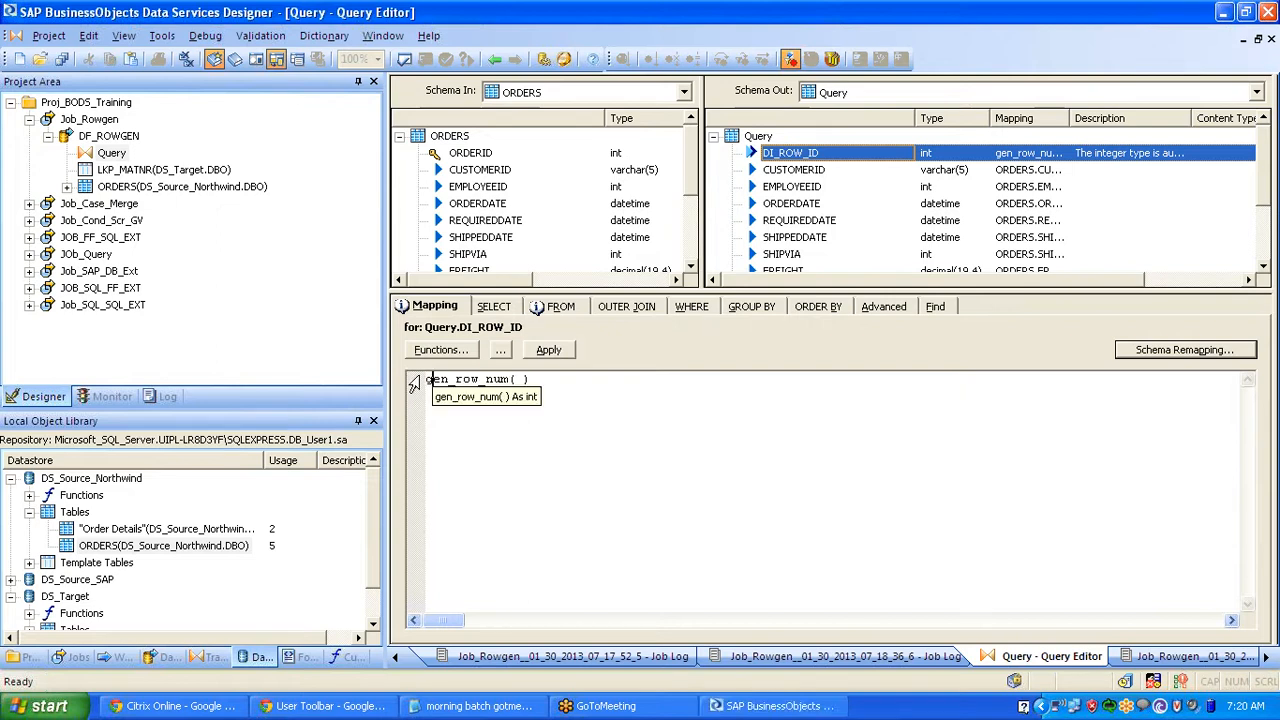
- Clear the DI_ROW_ID mapping, enter gen_row_num( ) again, and return to DF_ROWGEN
key("ctrl+a")
key("Delete")
type("gen")
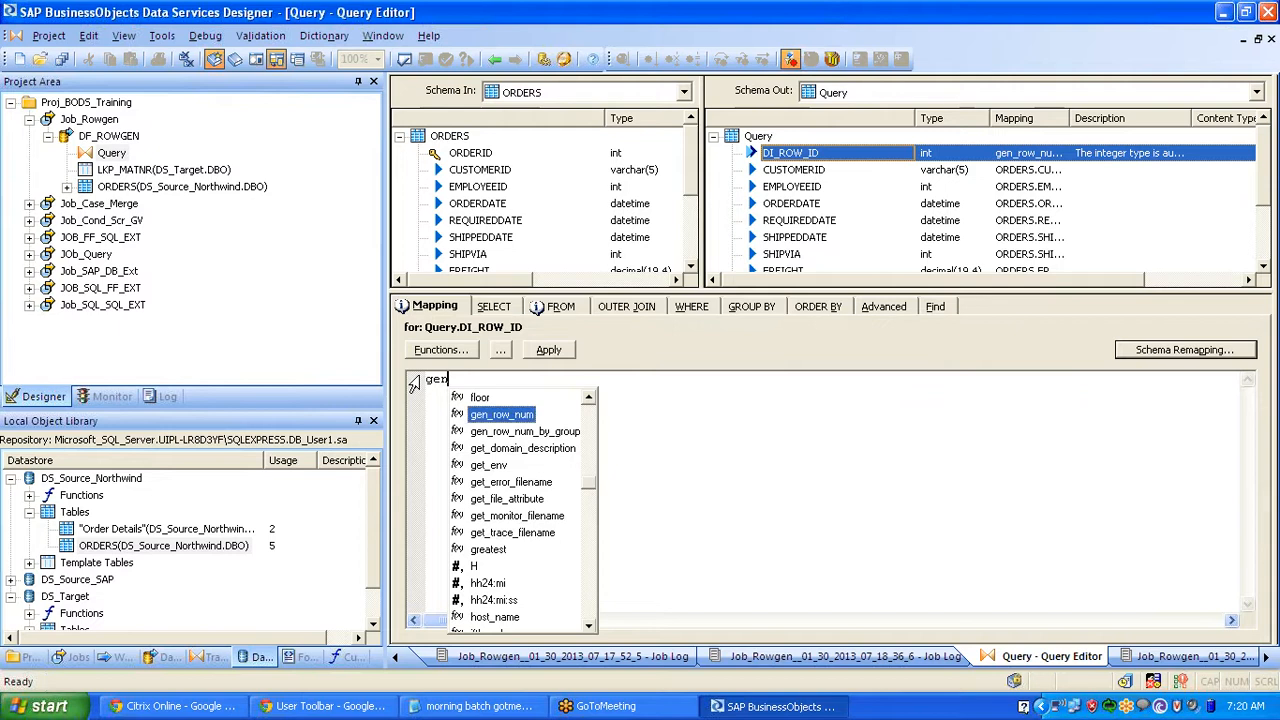
key("Return")
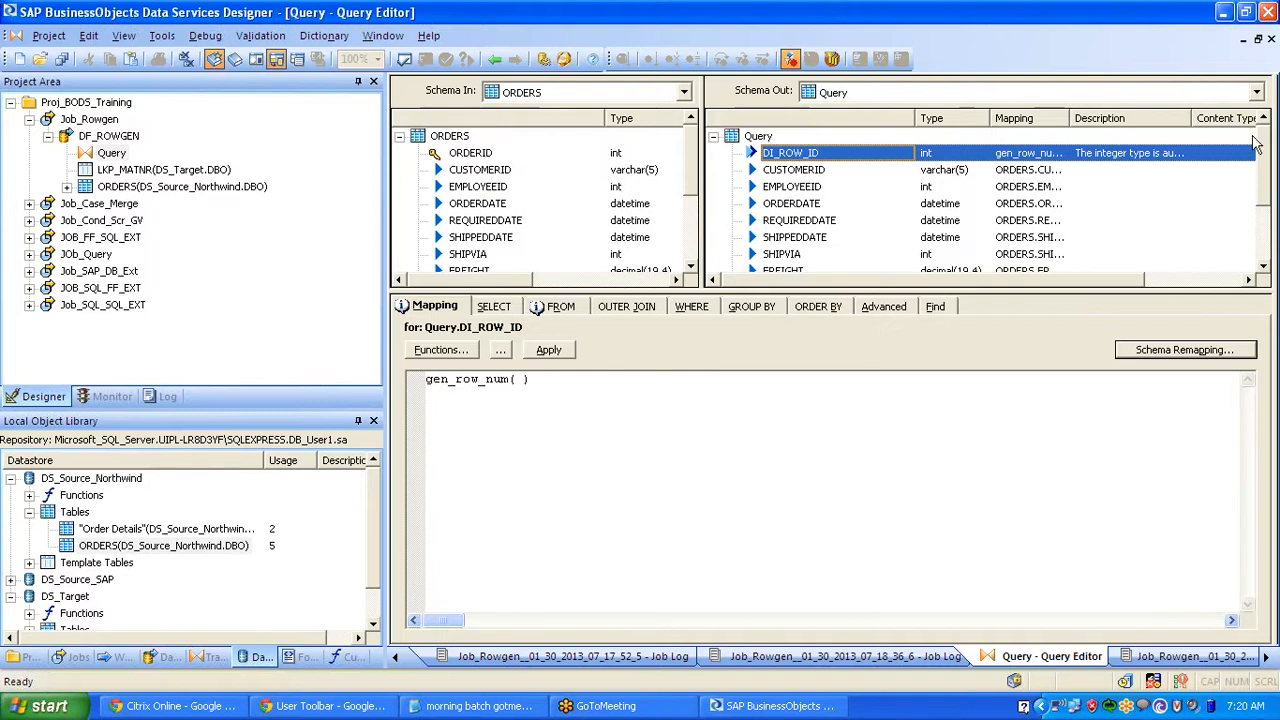
left_click_drag(1264, 152, 1262, 108)
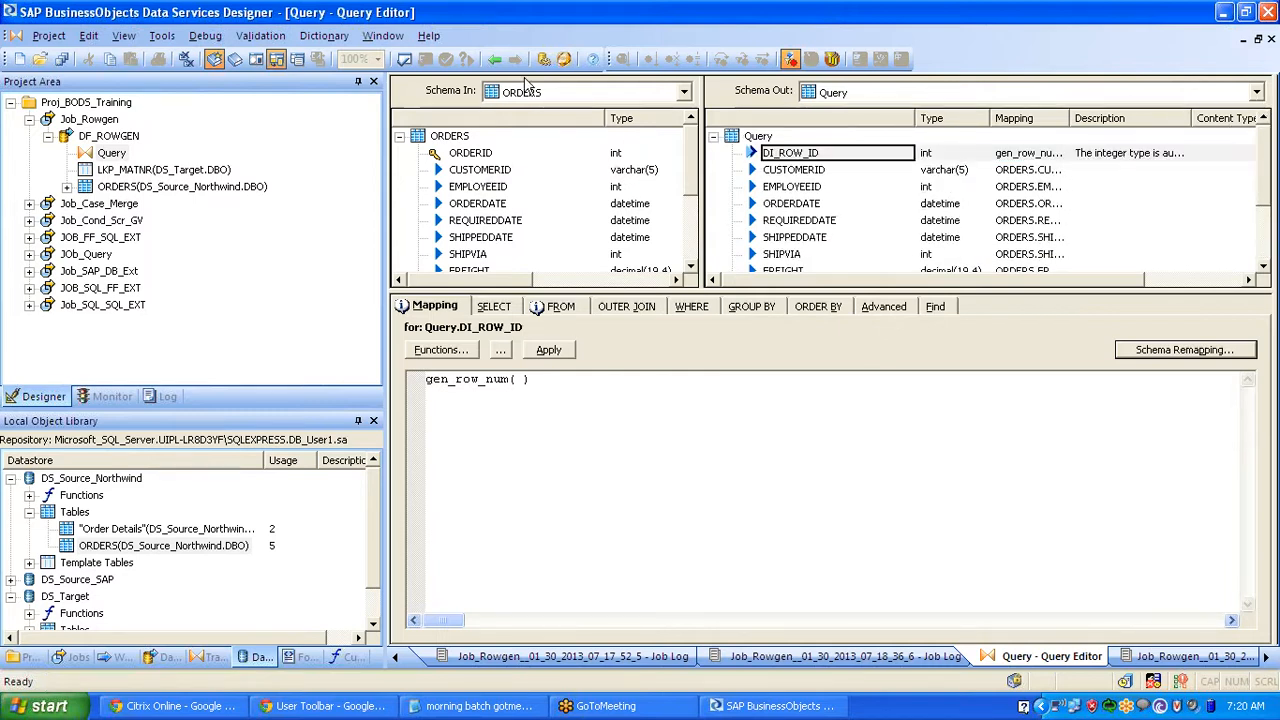
left_click(493, 60)
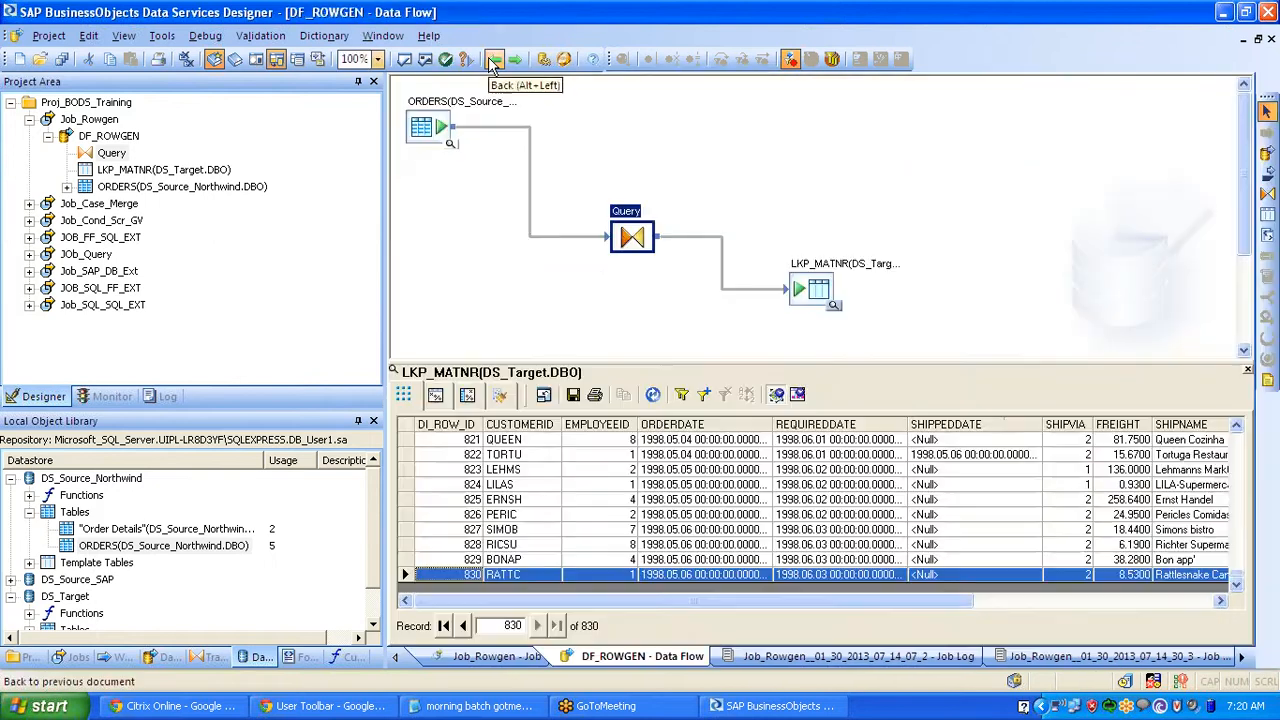
- Close the LKP_MATNR data view and select the Row_Generation platform transform in the object library
left_click(1248, 372)
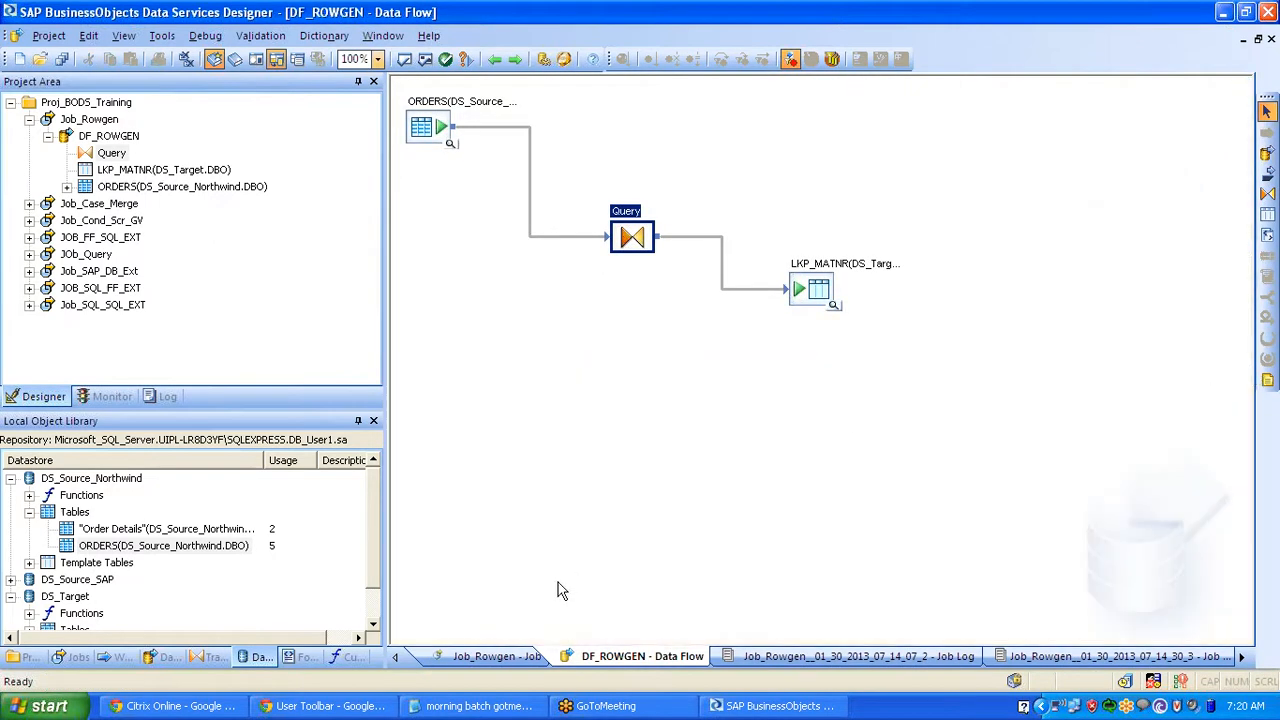
left_click(163, 657)
left_click(195, 656)
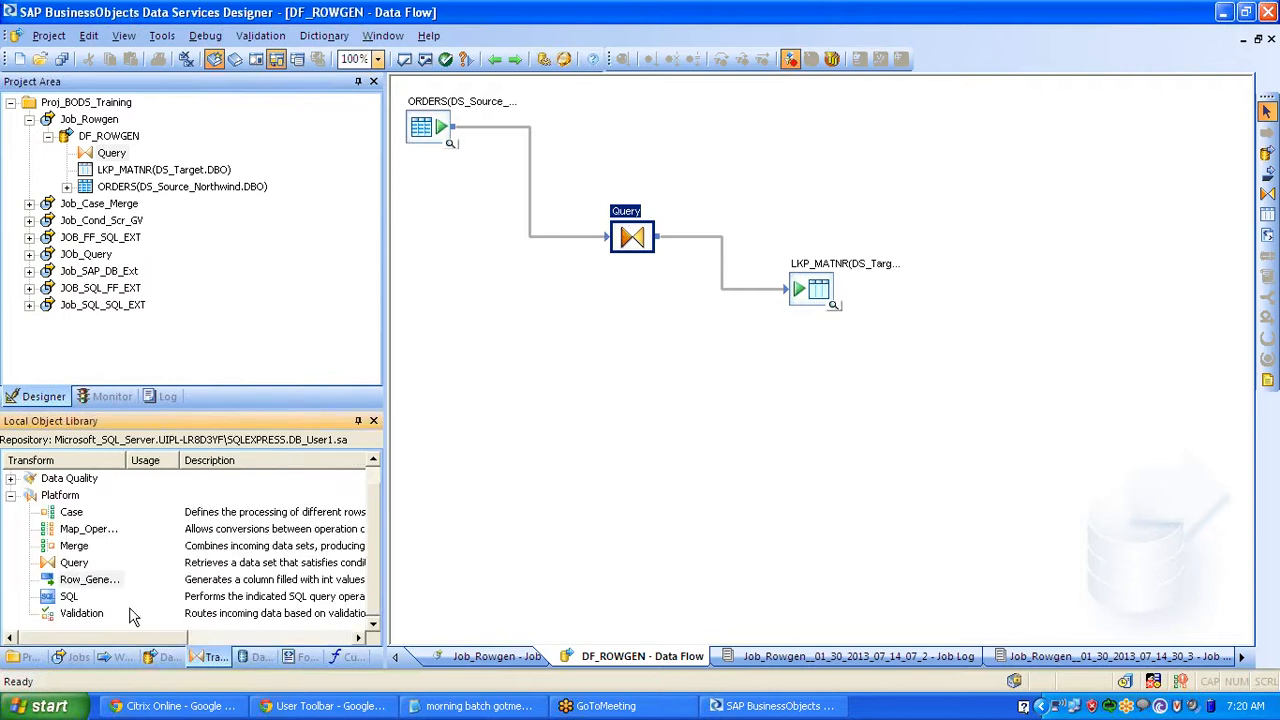
left_click(105, 582)
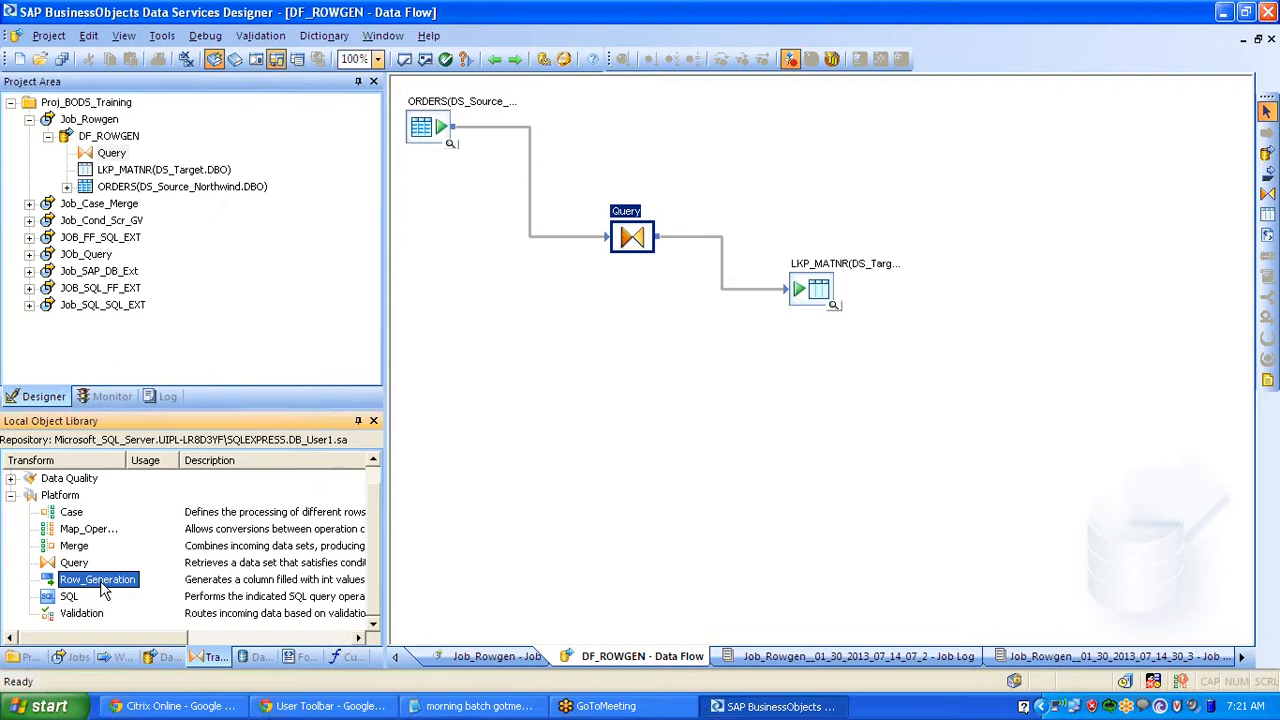
- Select the SQL platform transform, collapse Job_Rowgen, and create a new batch job named Job_SQL in Proj_BODS_Training
left_click(69, 597)
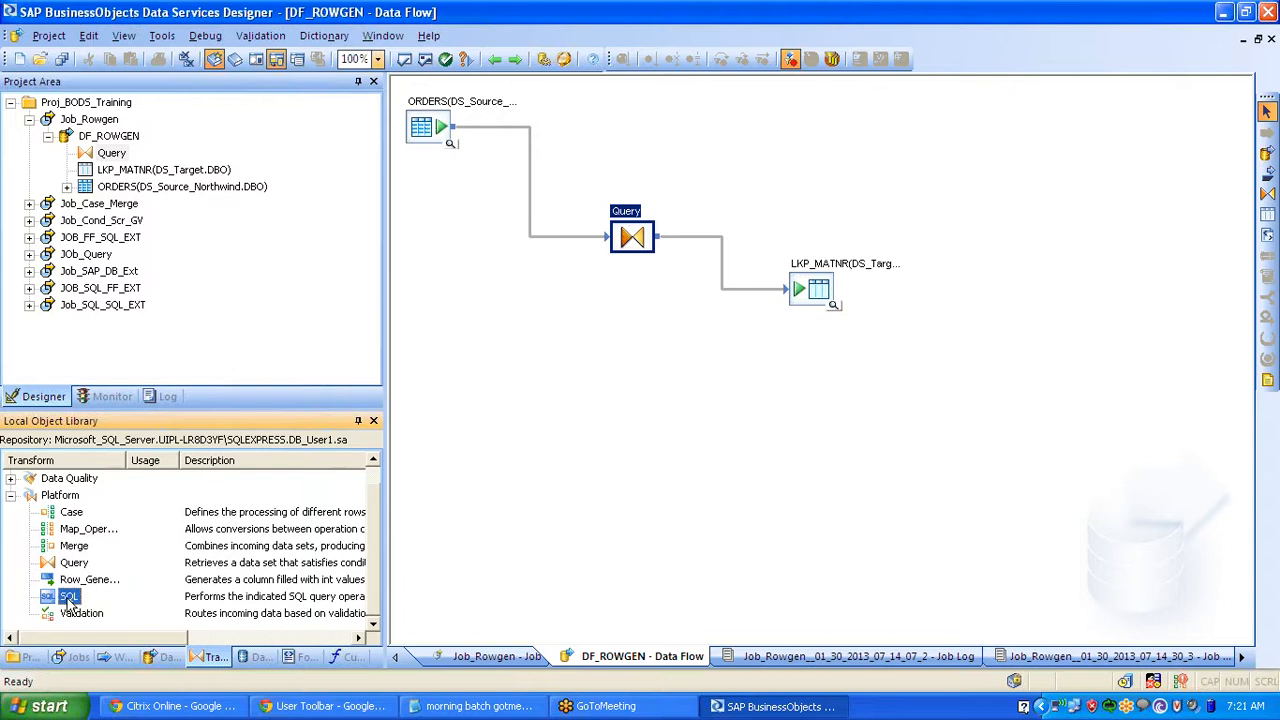
left_click(30, 121)
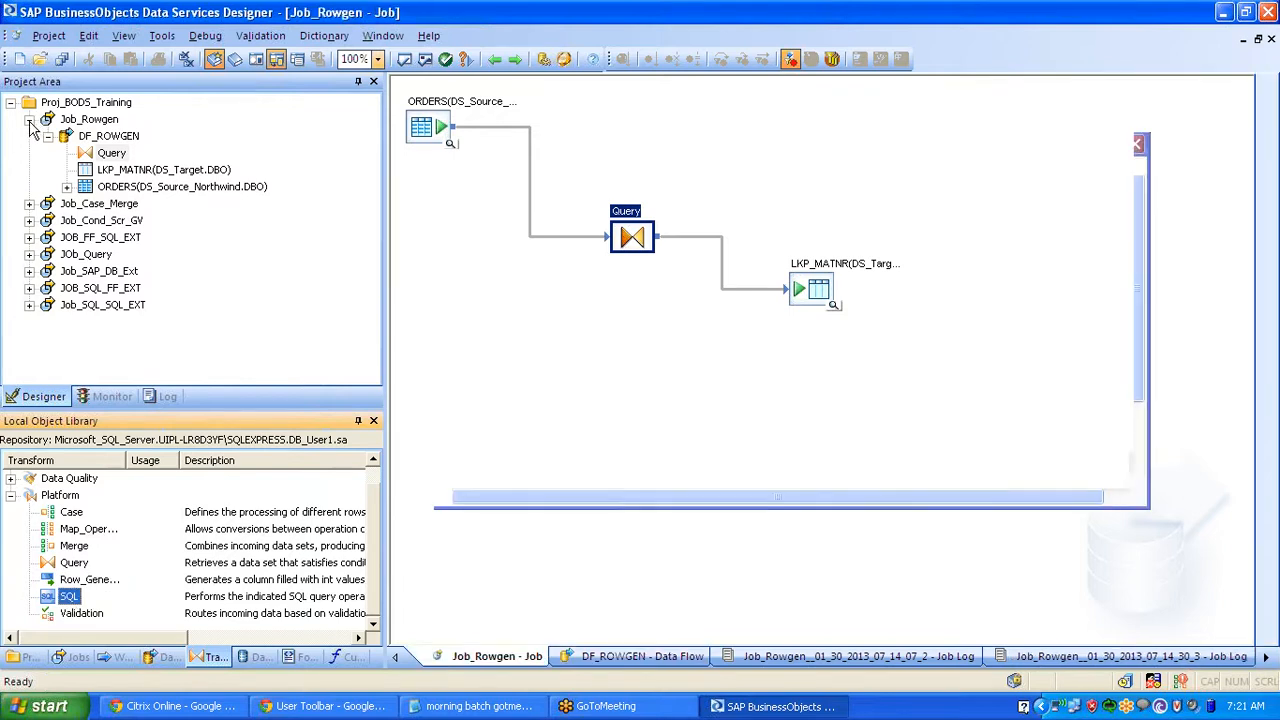
left_click(30, 120)
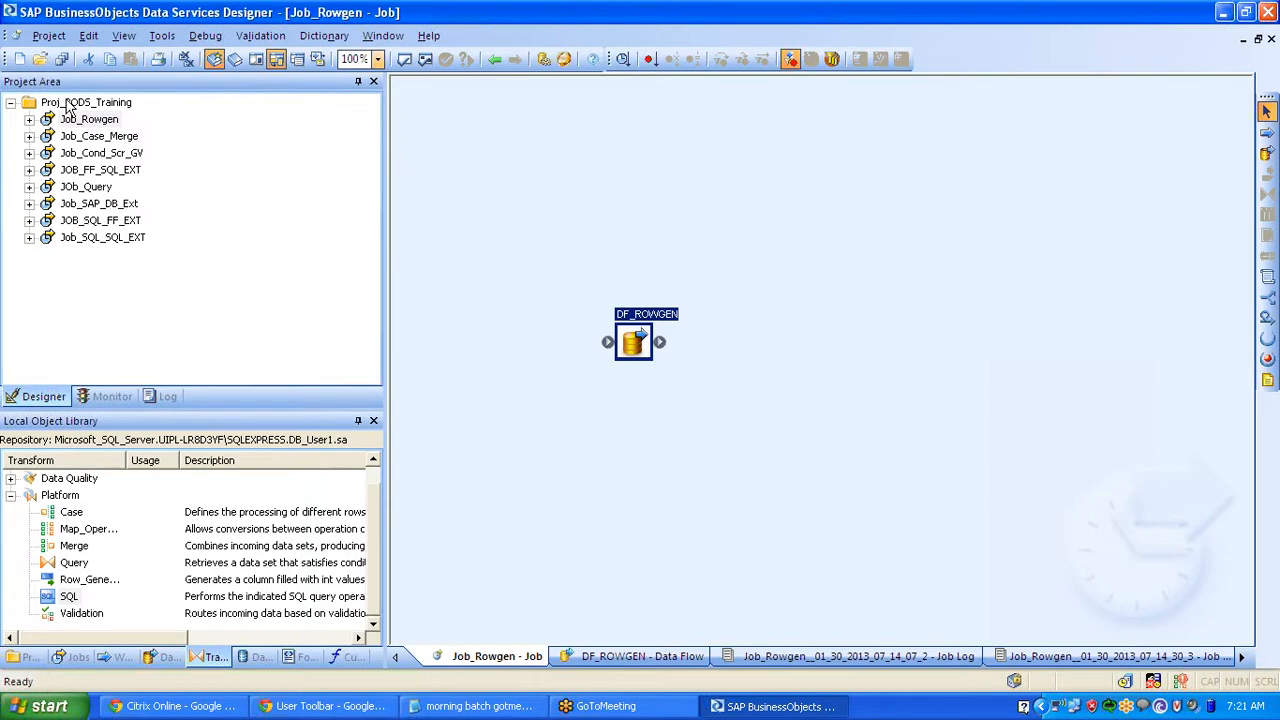
right_click(68, 108)
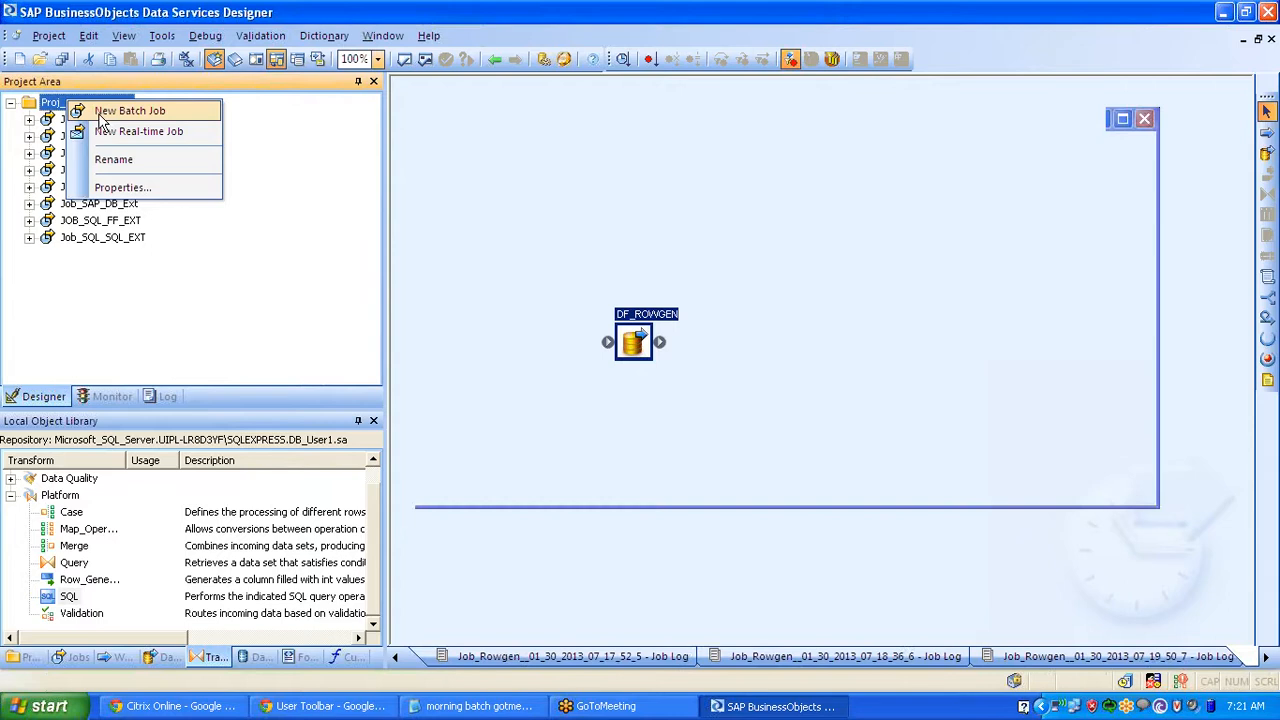
left_click(100, 113)
type("Job_")
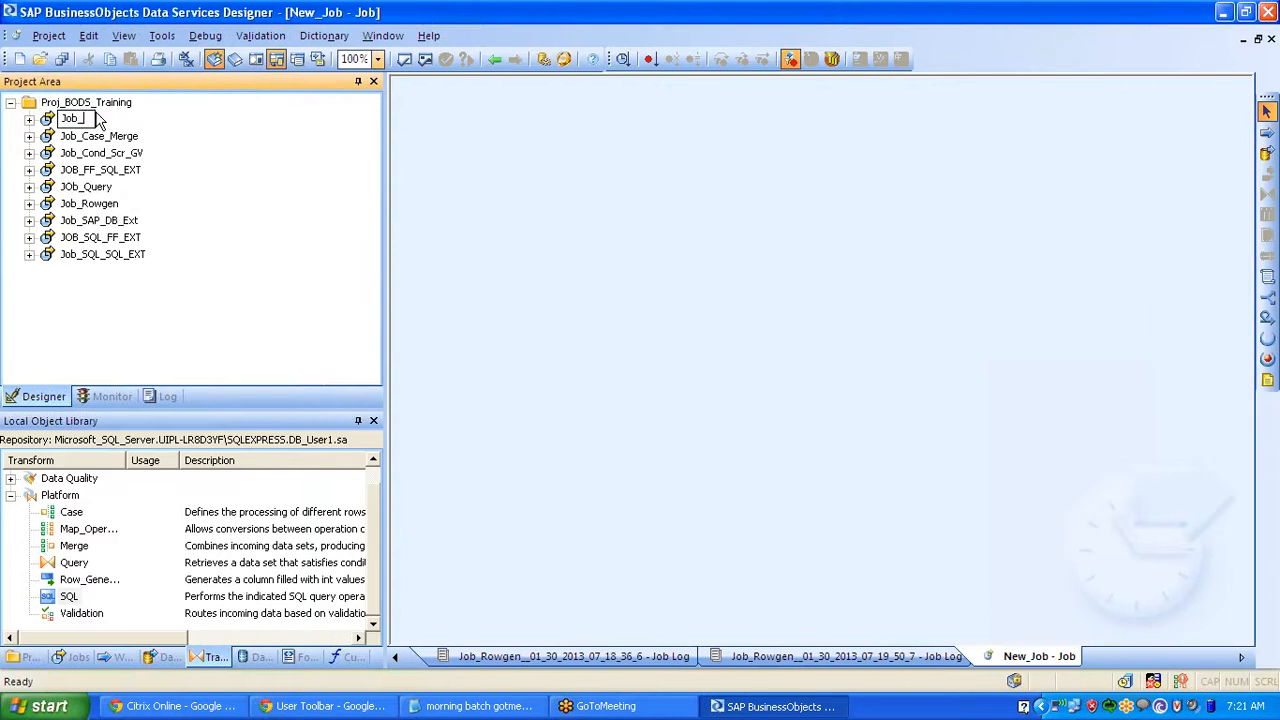
type("SQL")
key("Return")
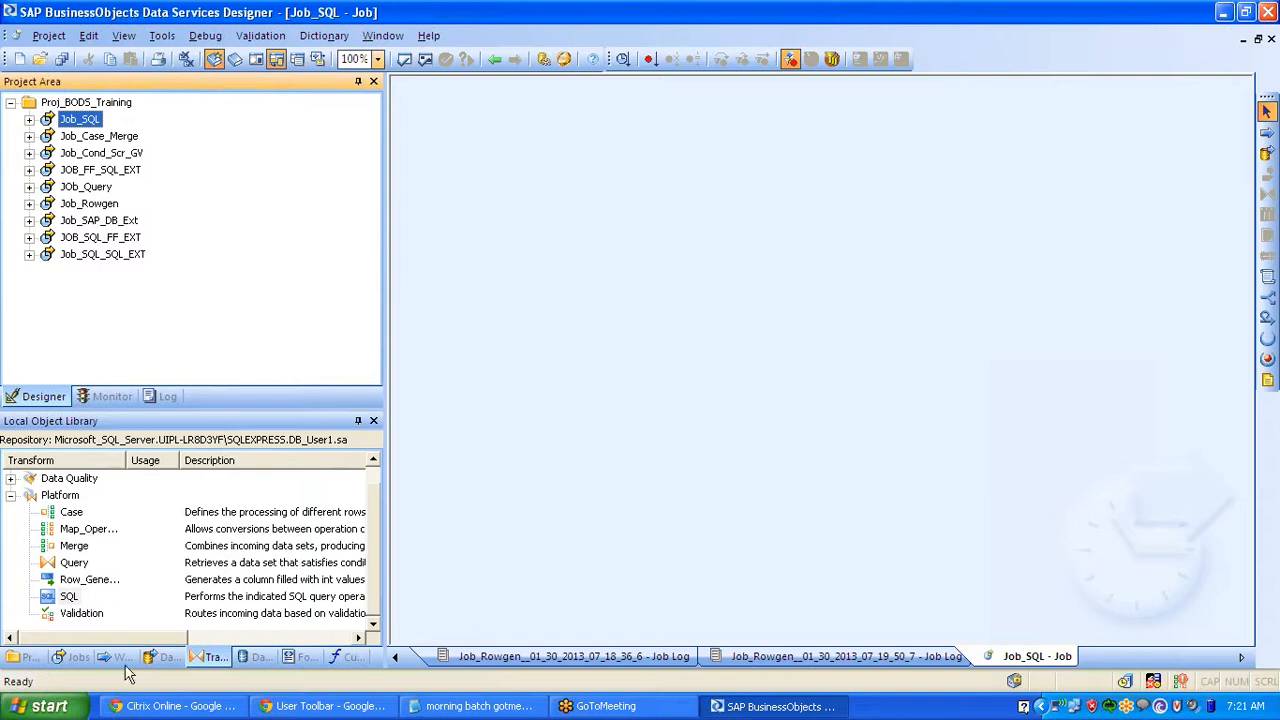
- Switch to Paint and draw a large ellipse with a wide rectangle beneath it and a smaller rectangle on either side
left_click(47, 706)
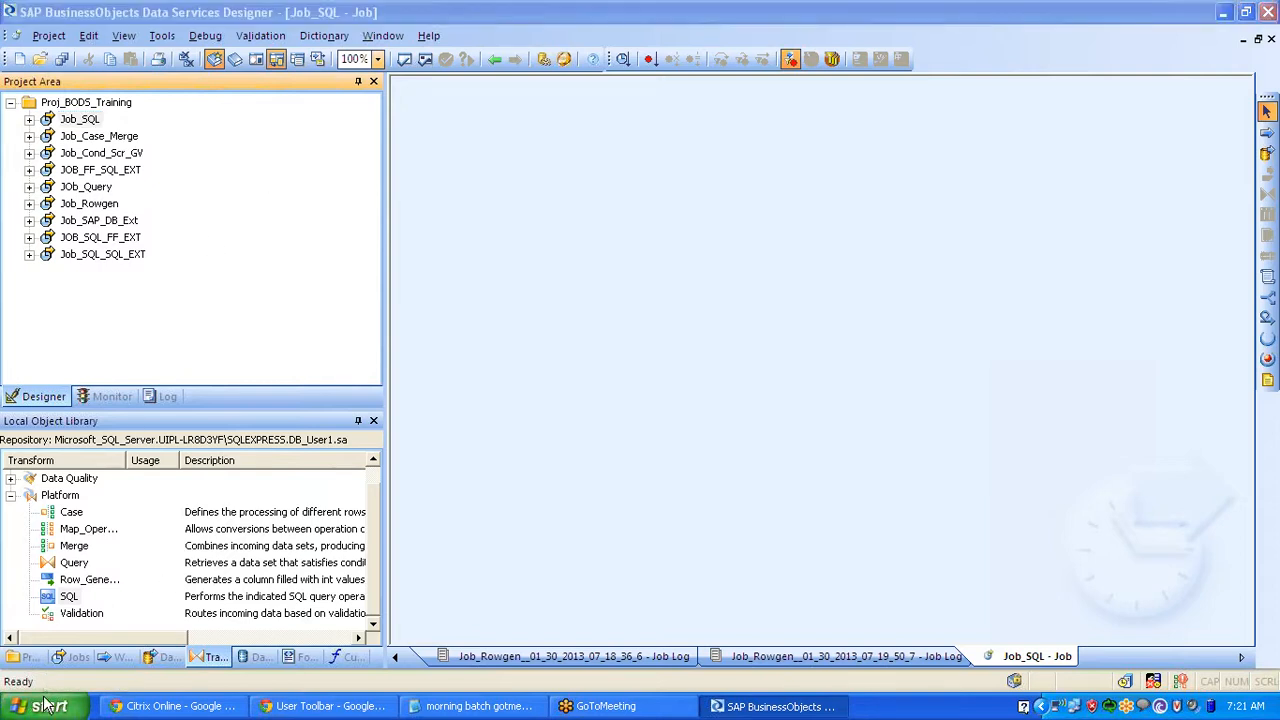
left_click(108, 562)
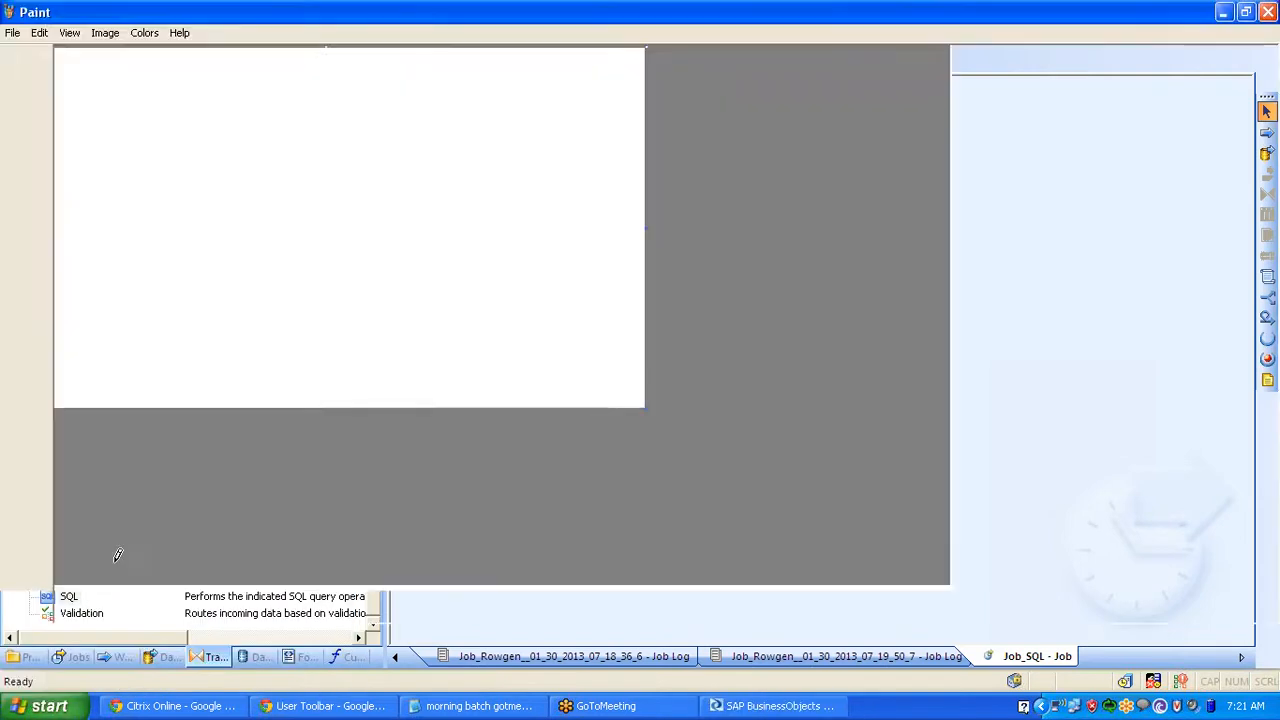
left_click(15, 222)
left_click_drag(320, 106, 545, 220)
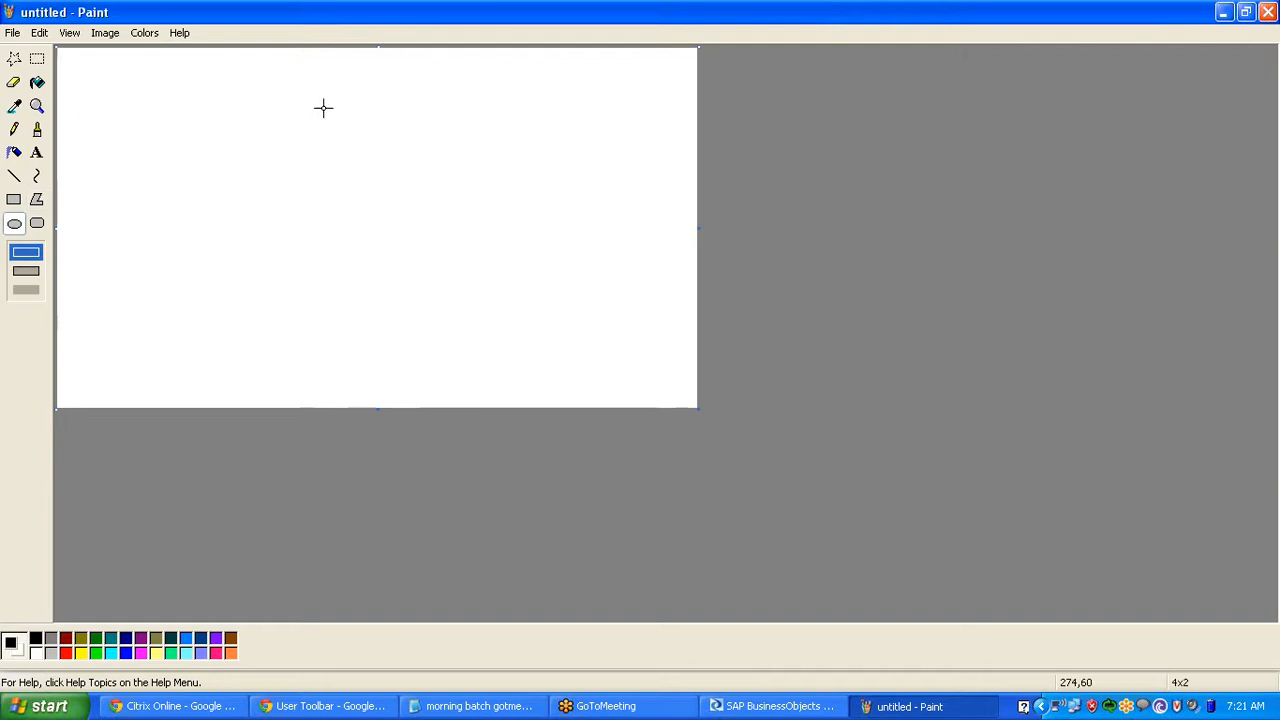
left_click(14, 199)
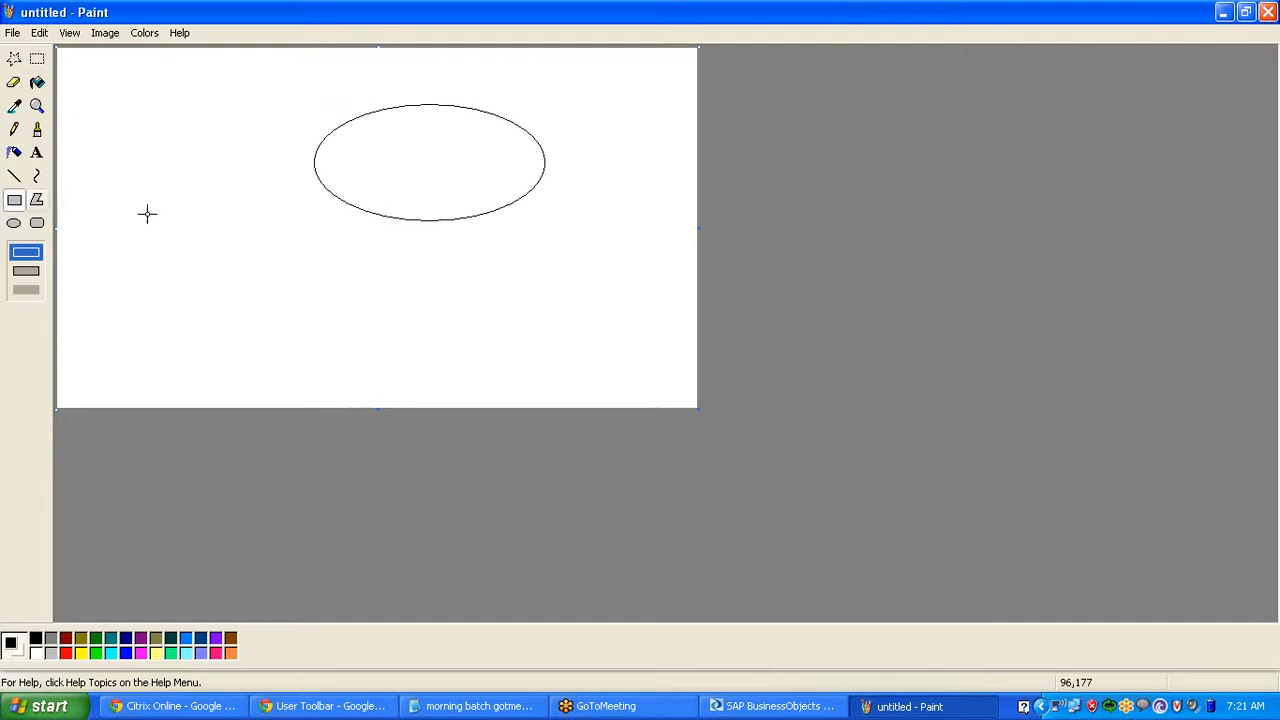
left_click_drag(242, 290, 524, 360)
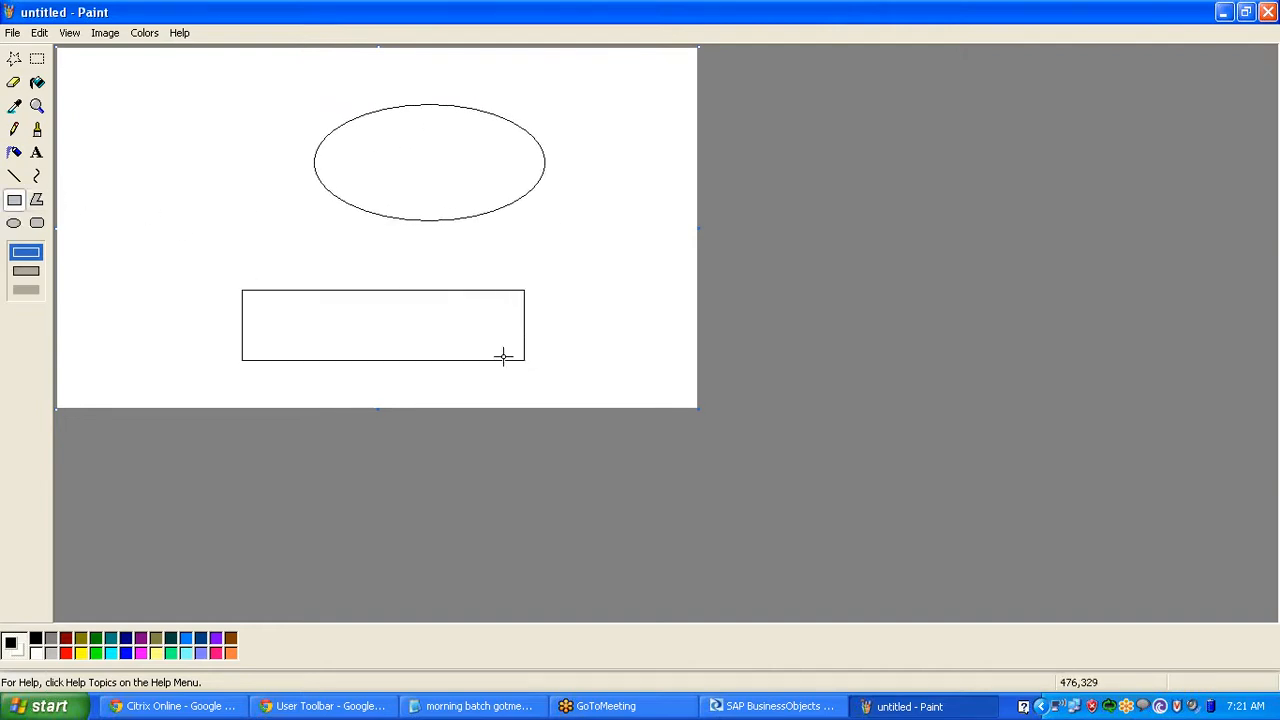
left_click(14, 176)
left_click(14, 199)
left_click_drag(135, 145, 213, 233)
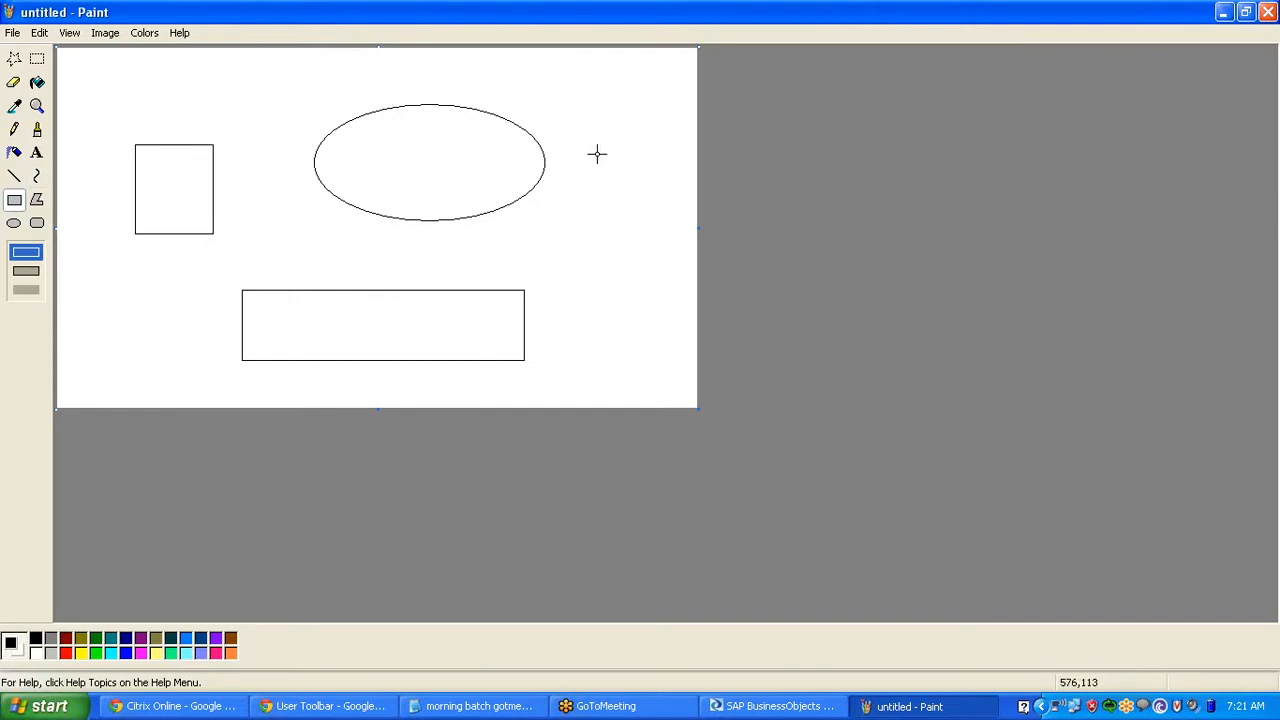
mouse_move(627, 137)
left_mouse_down()
mouse_move(657, 234)
mouse_move(688, 265)
left_mouse_up()
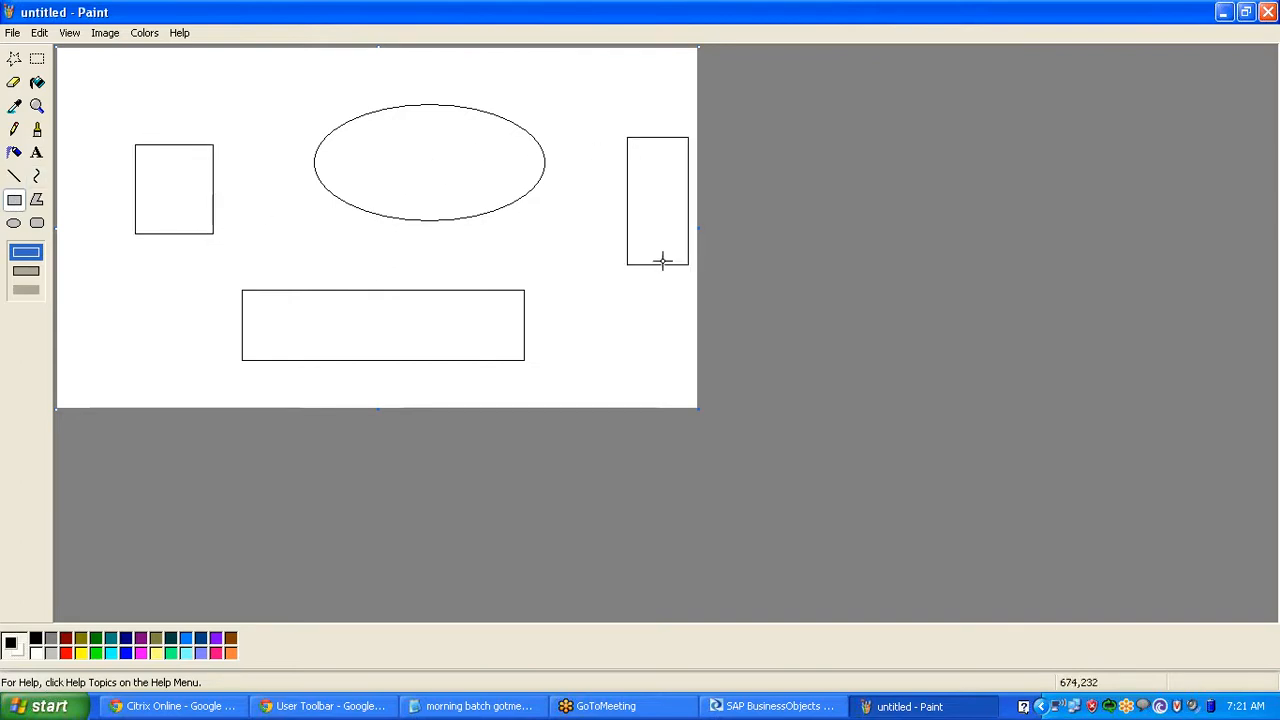
left_click(14, 176)
left_click_drag(156, 195, 355, 157)
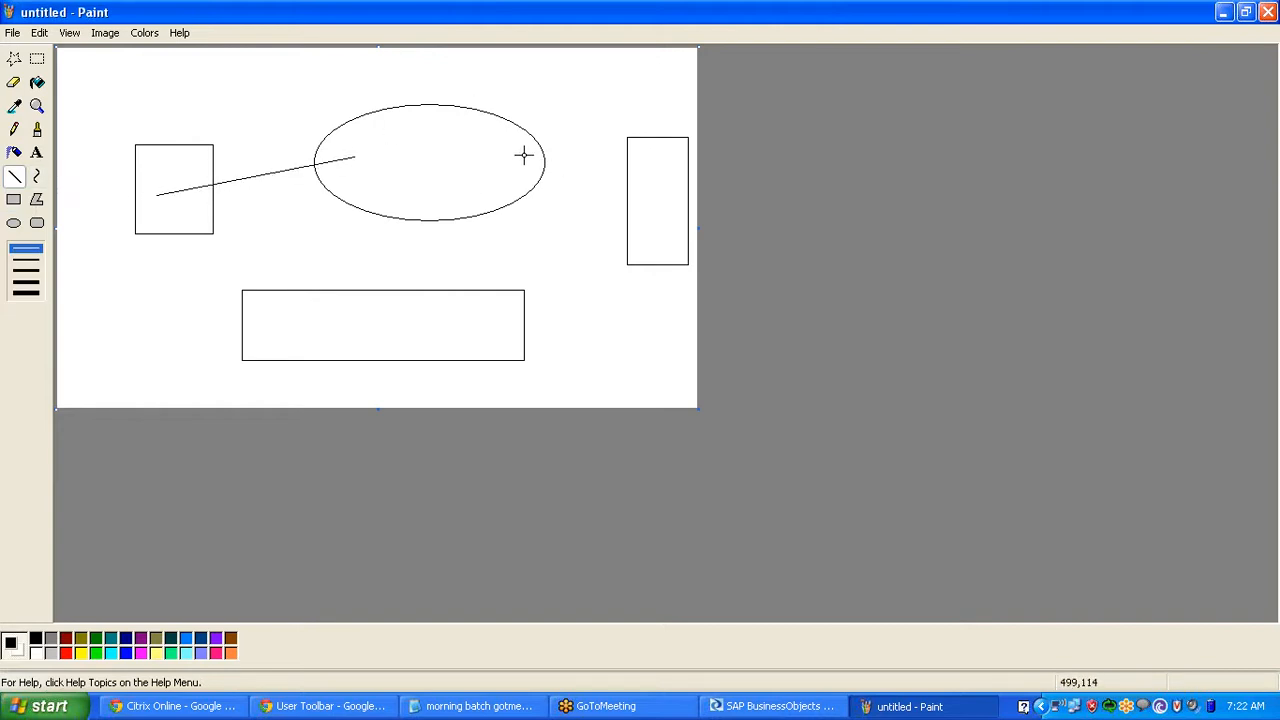
left_click_drag(524, 155, 645, 192)
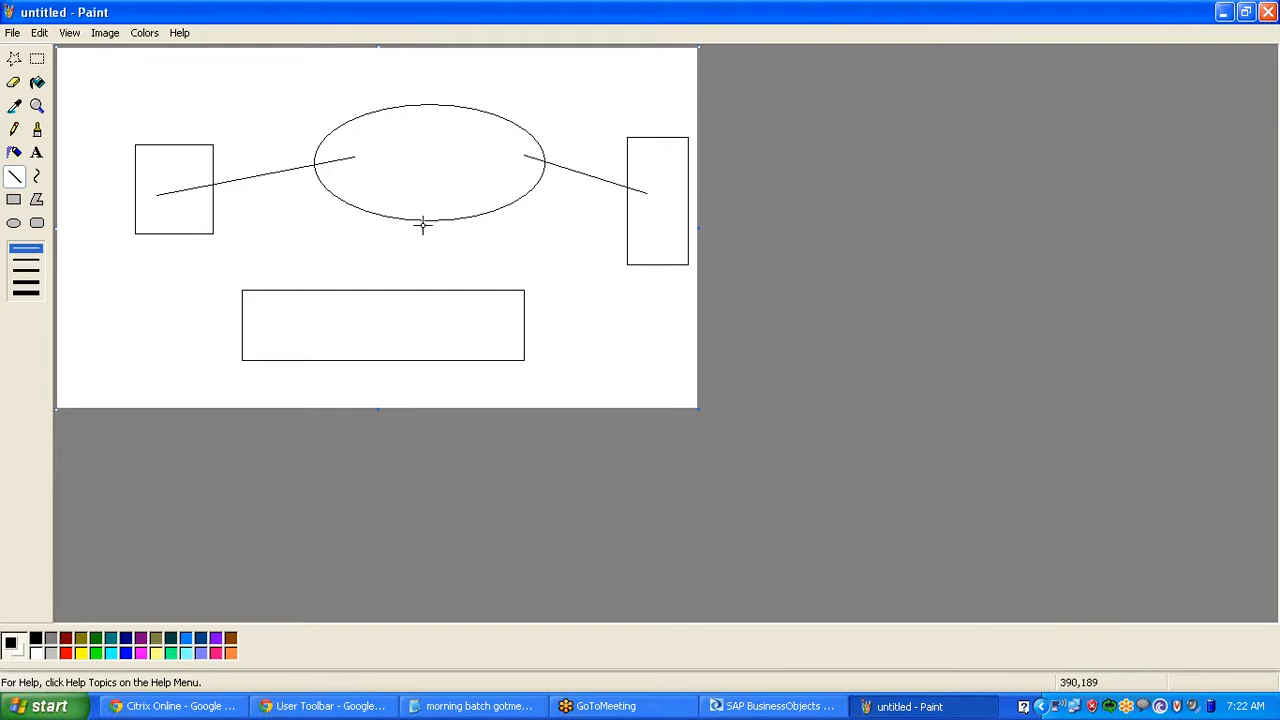
left_click(37, 199)
left_click_drag(355, 158, 390, 190)
key("ctrl+z")
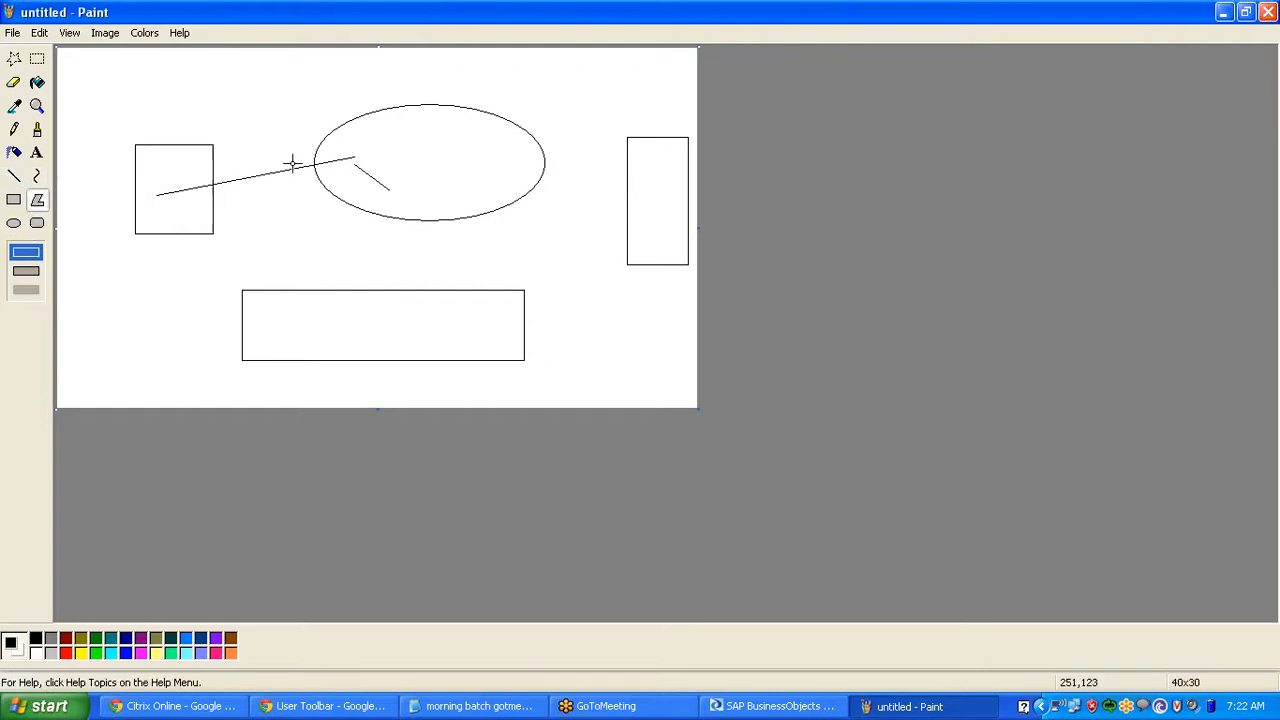
key("ctrl+z")
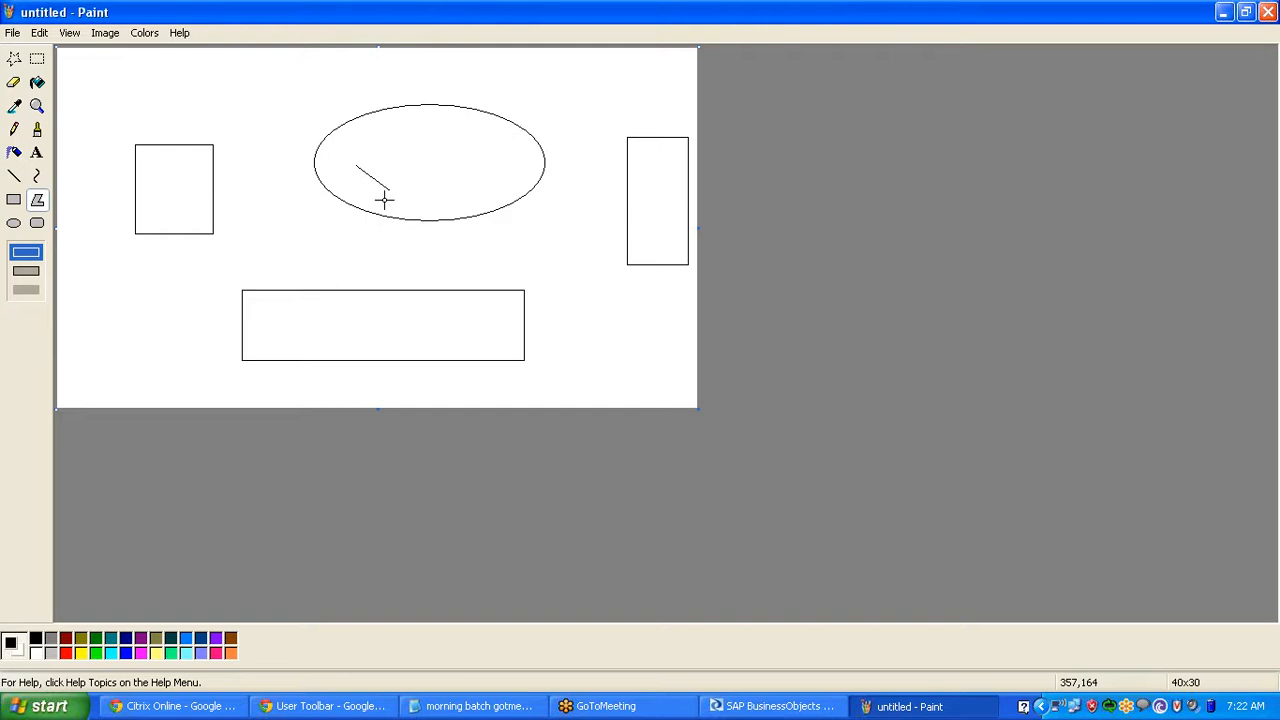
key("ctrl+z")
- Draw lines from the left rectangle through the large ellipse to a small ellipse inside the lower rectangle, and back through to the right rectangle
left_click(14, 176)
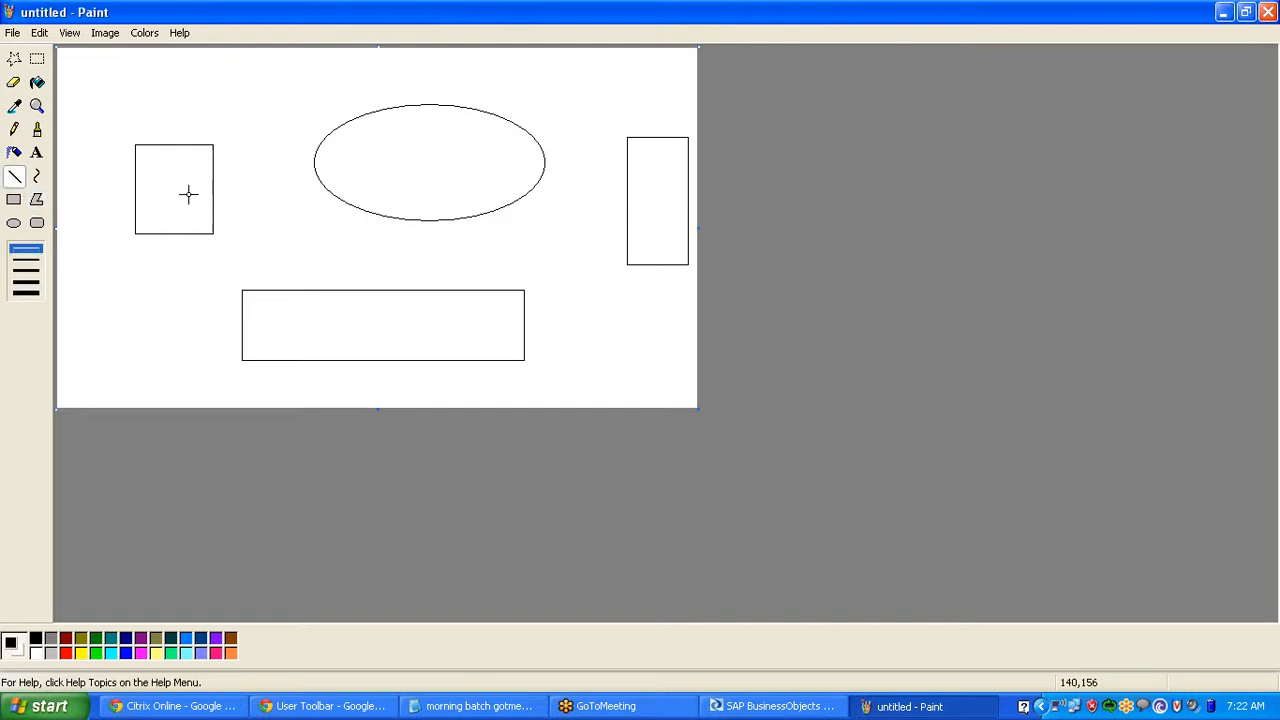
left_click_drag(188, 193, 357, 166)
mouse_move(354, 167)
left_mouse_down()
mouse_move(337, 337)
mouse_move(349, 326)
mouse_move(166, 194)
mouse_move(194, 226)
mouse_move(231, 200)
mouse_move(283, 231)
mouse_move(329, 297)
mouse_move(328, 322)
left_mouse_up()
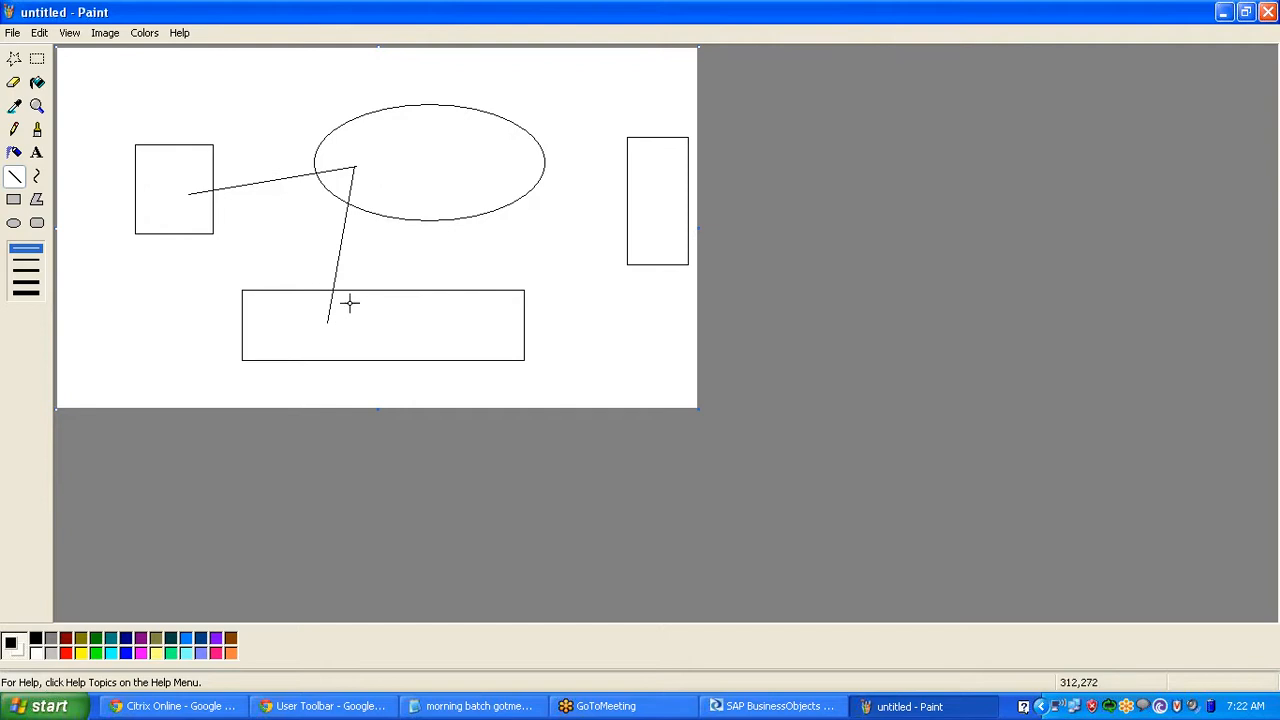
left_click(14, 223)
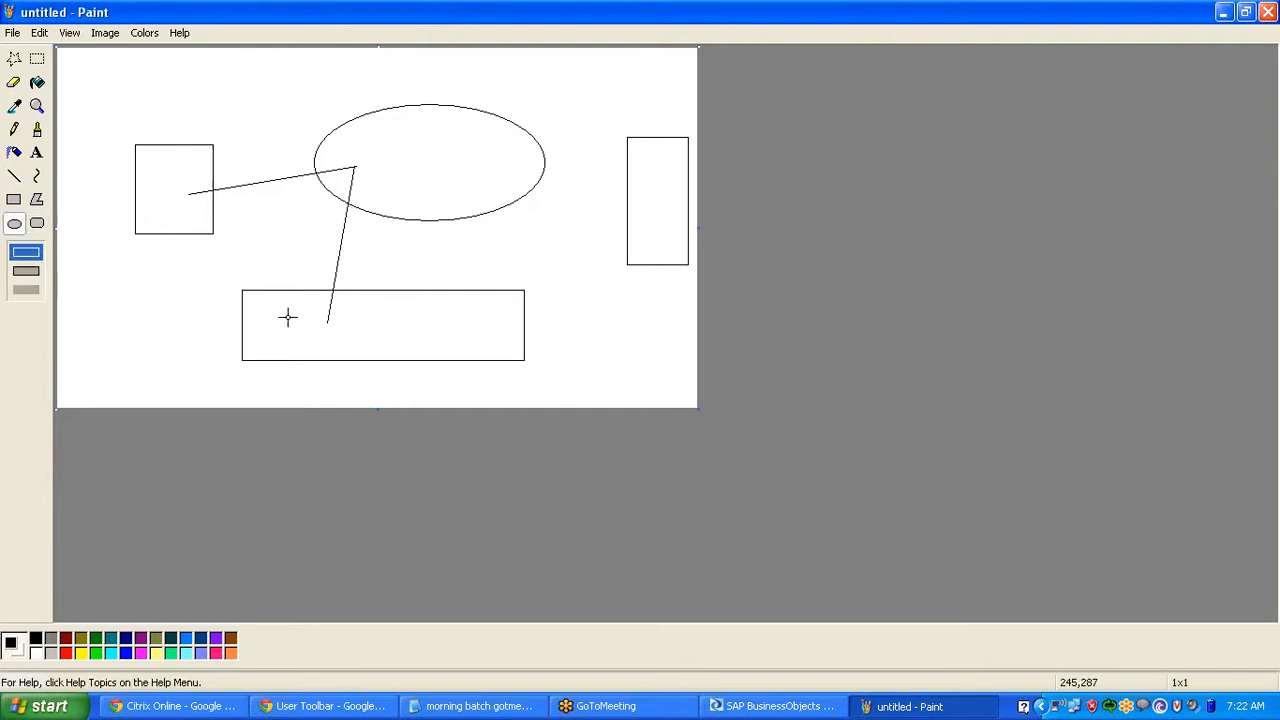
left_click_drag(288, 317, 381, 351)
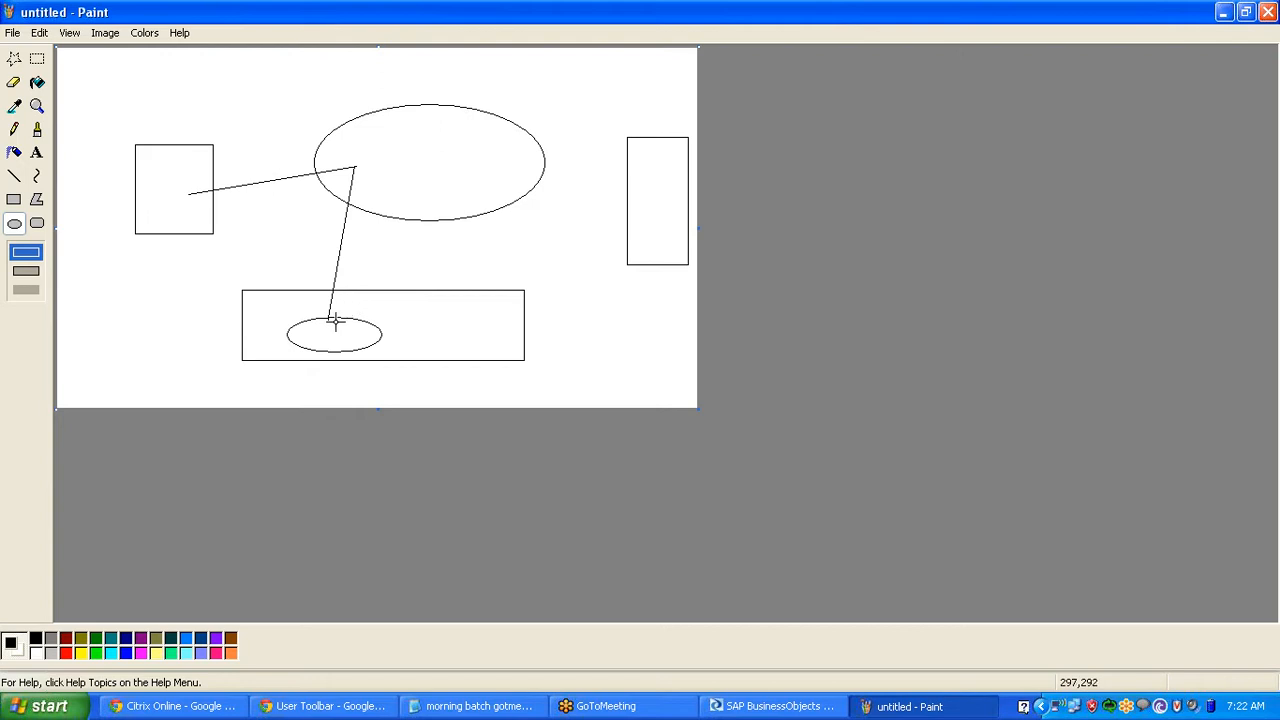
left_click(14, 176)
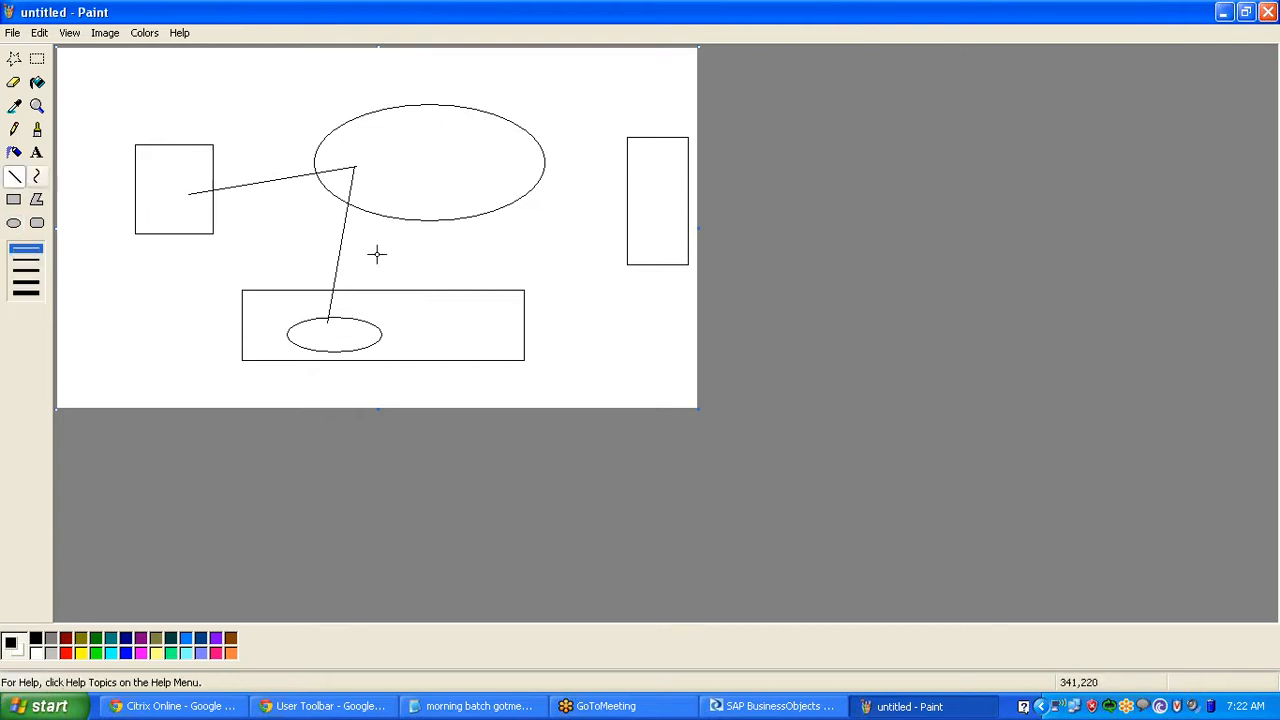
left_click_drag(331, 323, 633, 170)
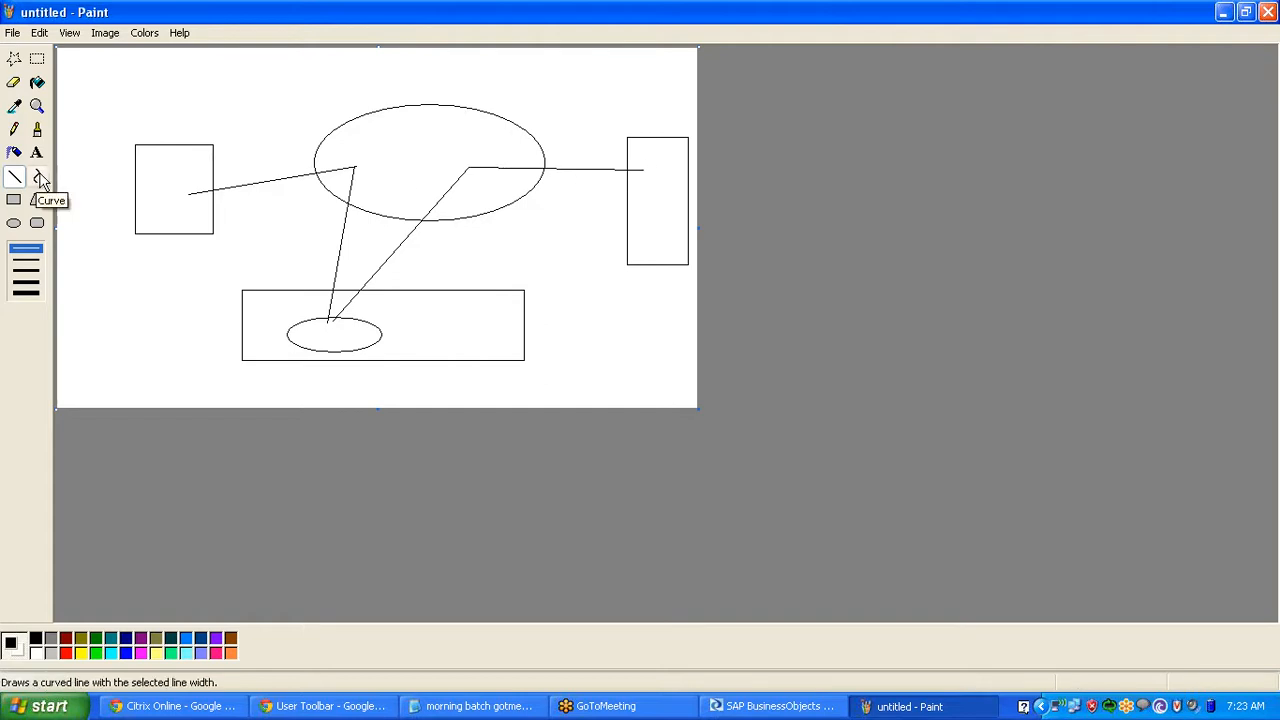
- Draw a second path from the left rectangle to a small ellipse inside the large one and on to the right rectangle
left_click_drag(177, 178, 383, 136)
left_click(14, 223)
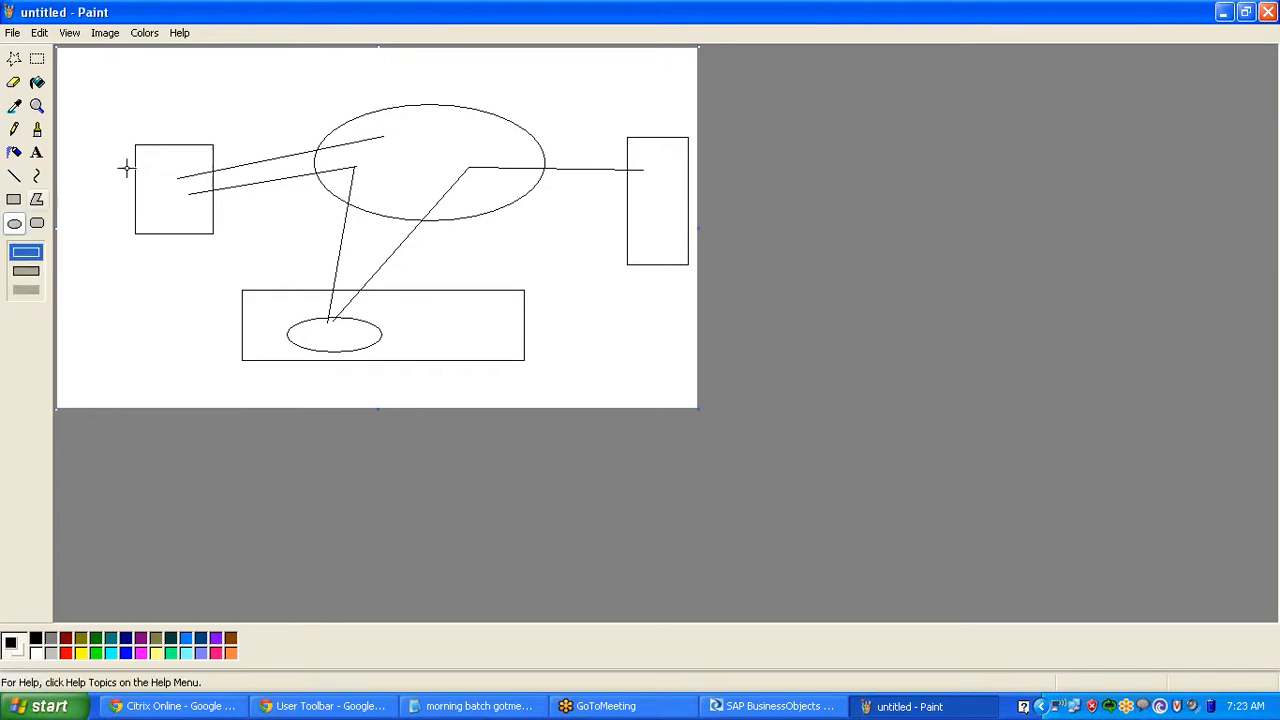
mouse_move(383, 118)
left_mouse_down()
mouse_move(459, 153)
mouse_move(483, 129)
mouse_move(654, 157)
left_mouse_up()
left_click(14, 175)
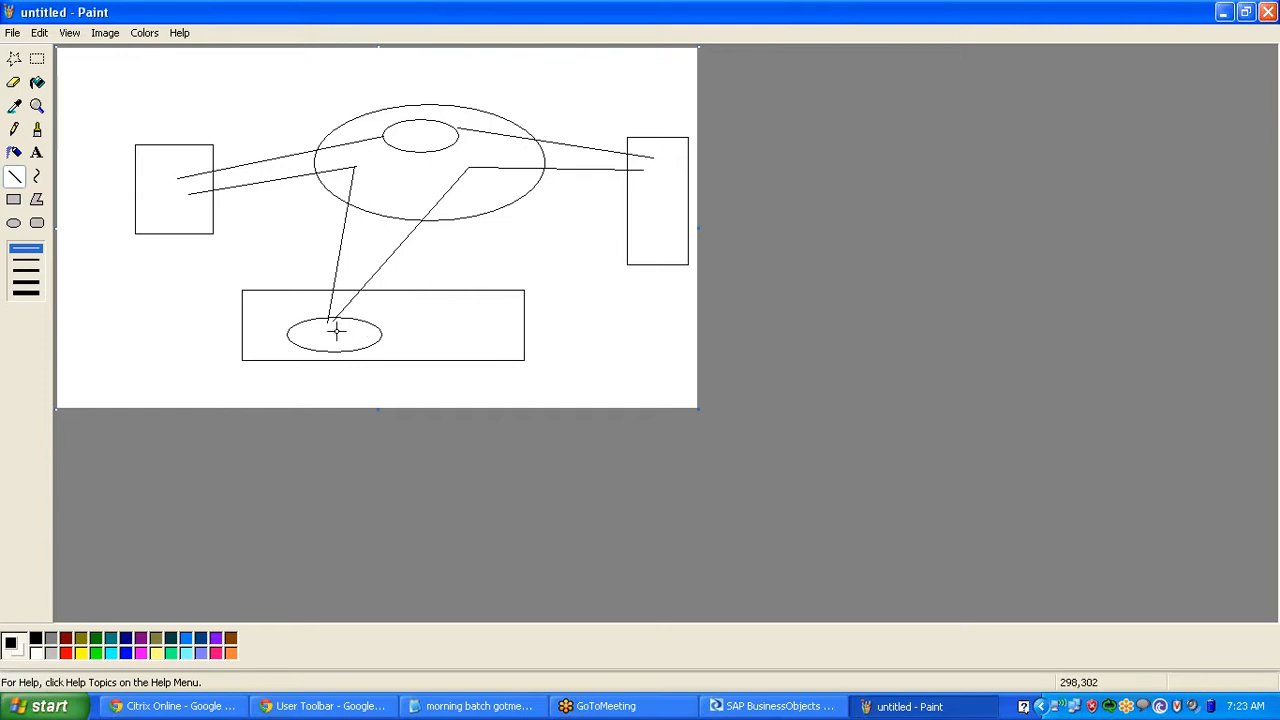
- Return to Data Services Designer, add a data flow named DF_SQL to Job_SQL, and open it
left_click(1224, 12)
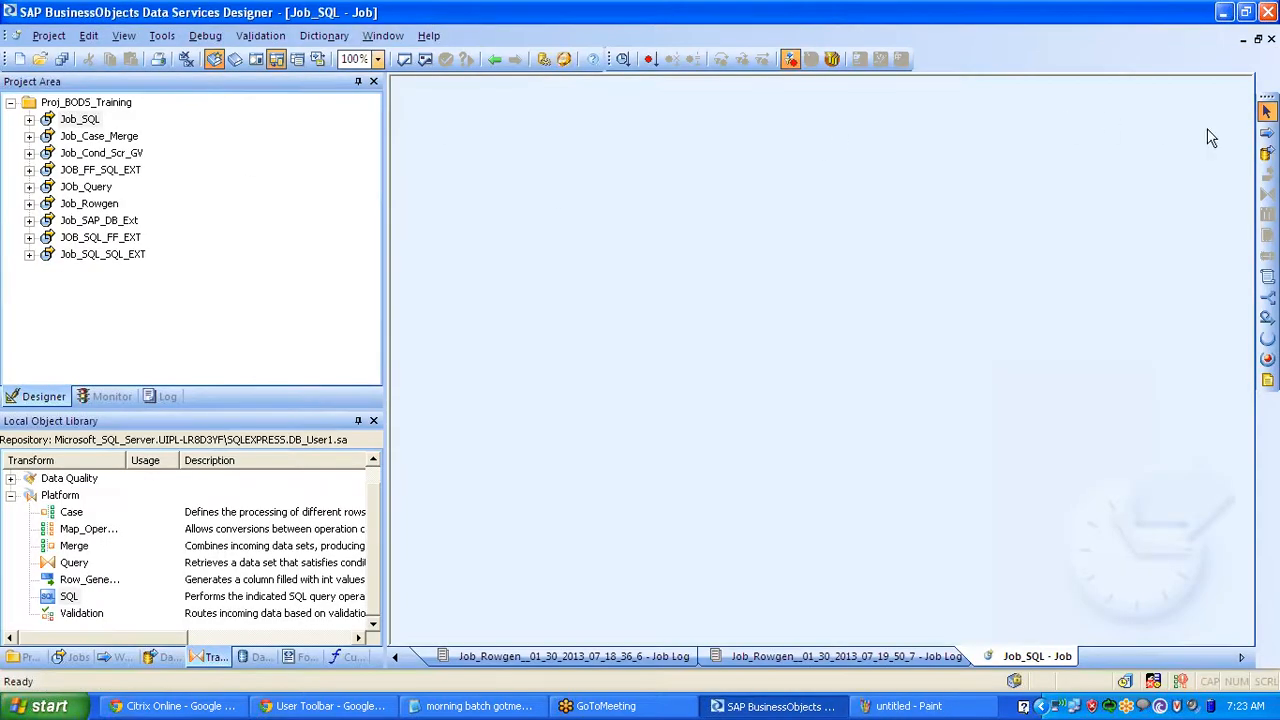
left_click(1267, 153)
left_click(675, 242)
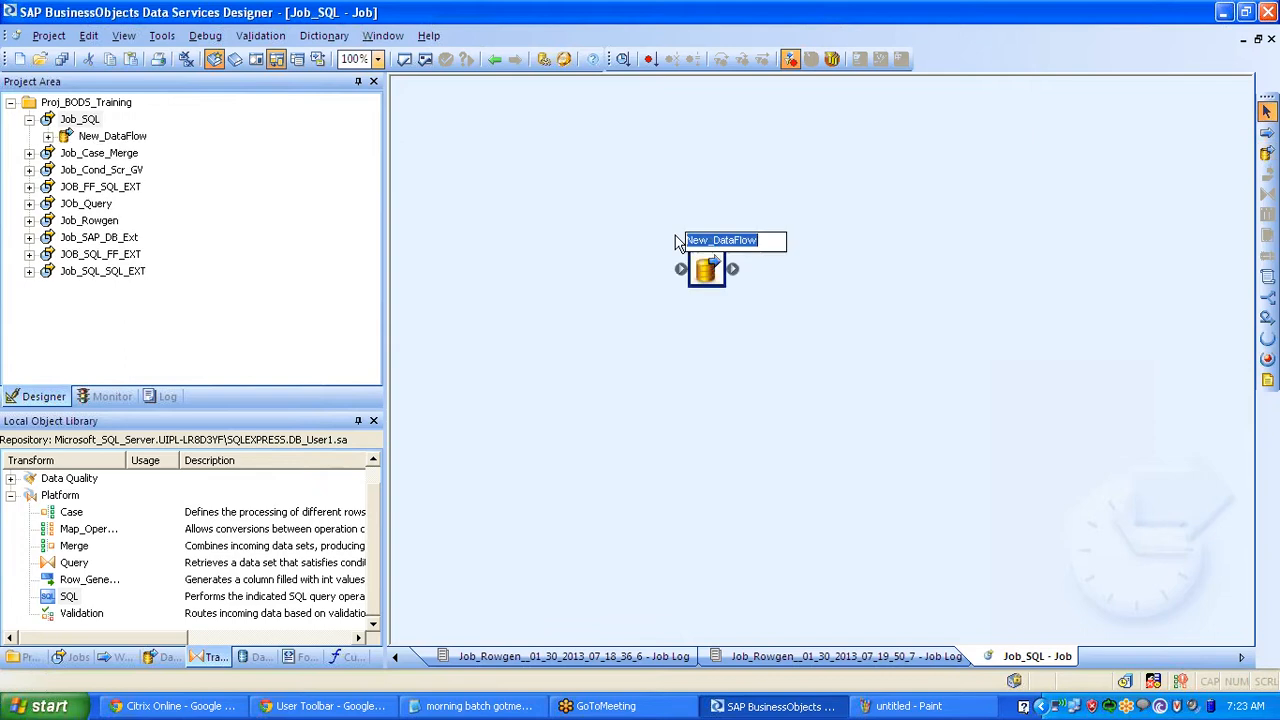
type("DF_")
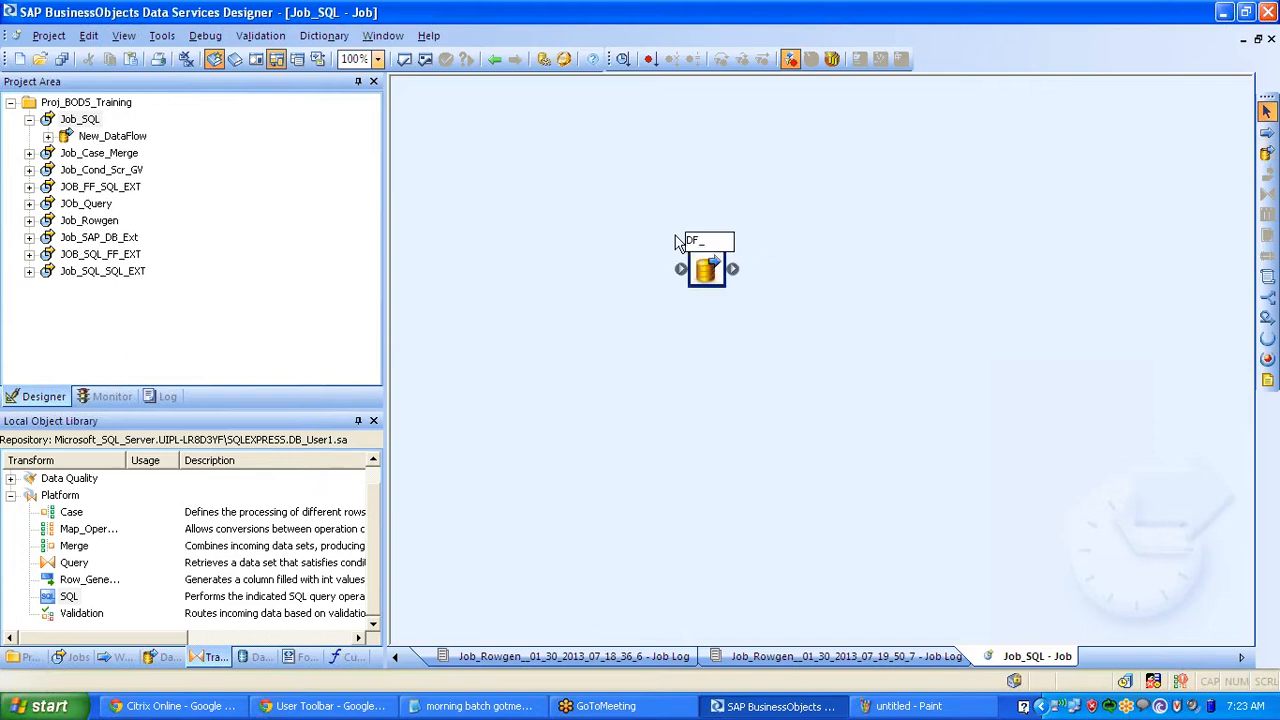
type("SQL")
key("Return")
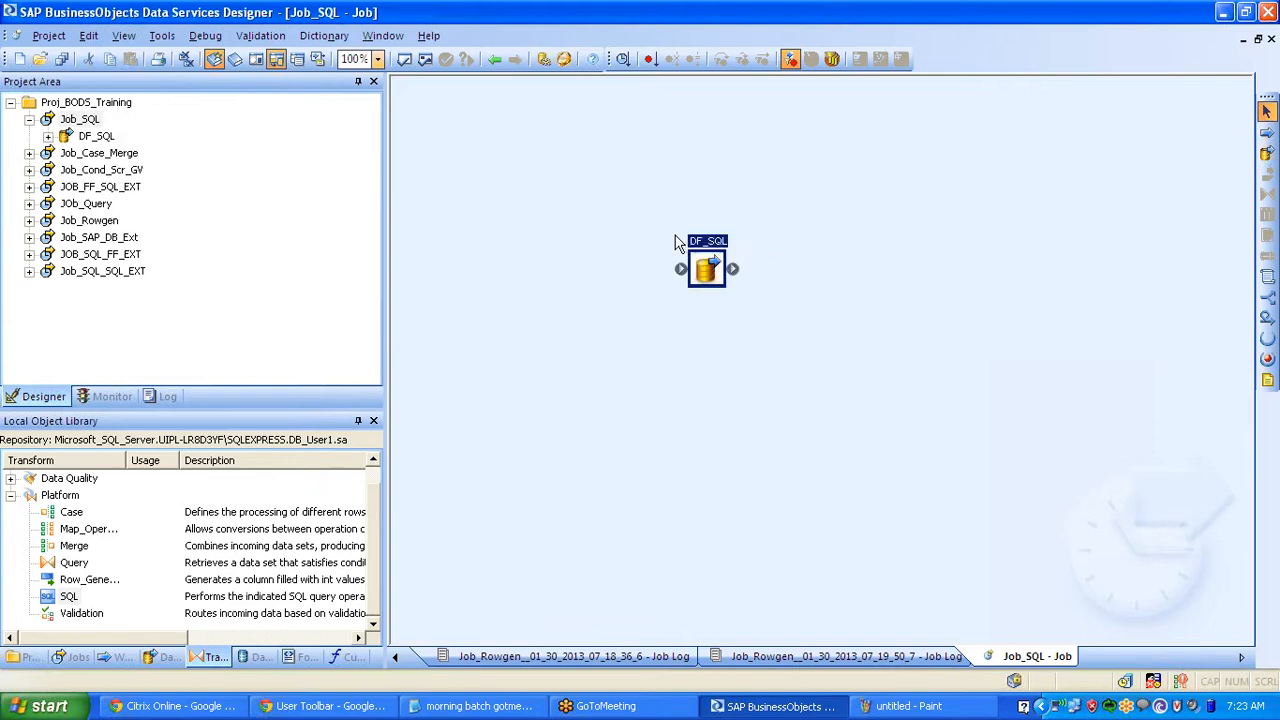
left_click(722, 241)
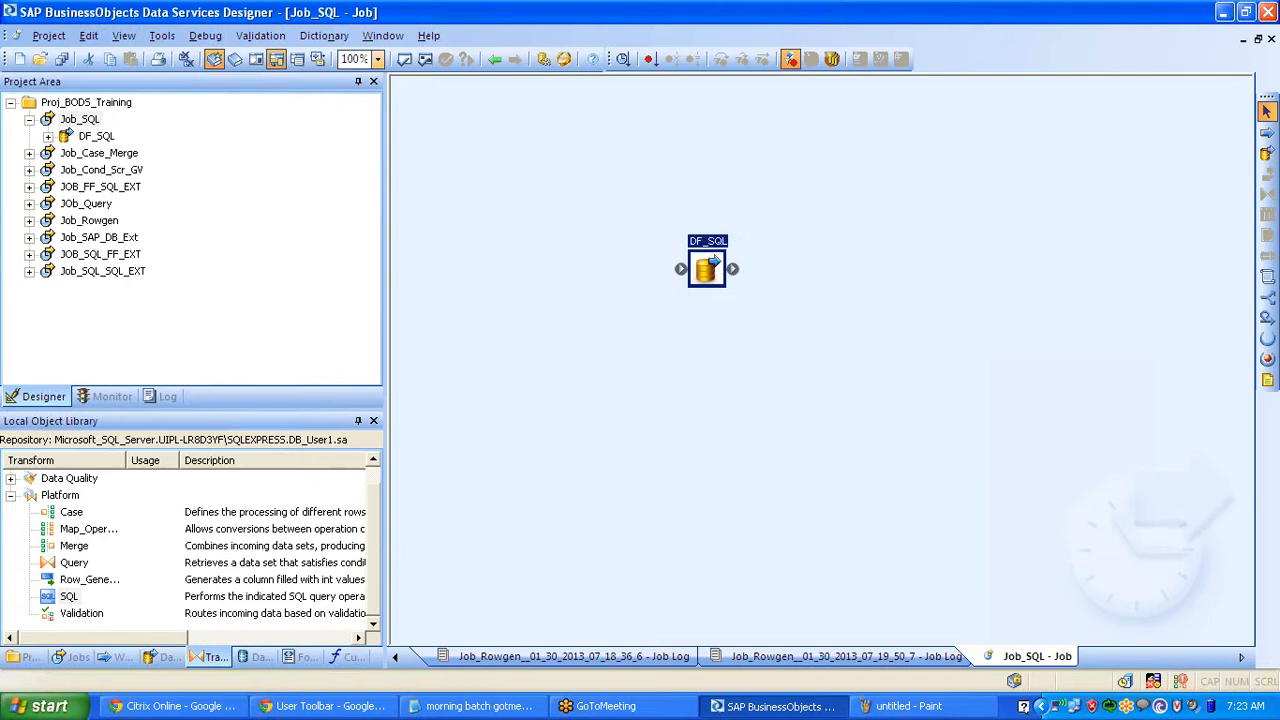
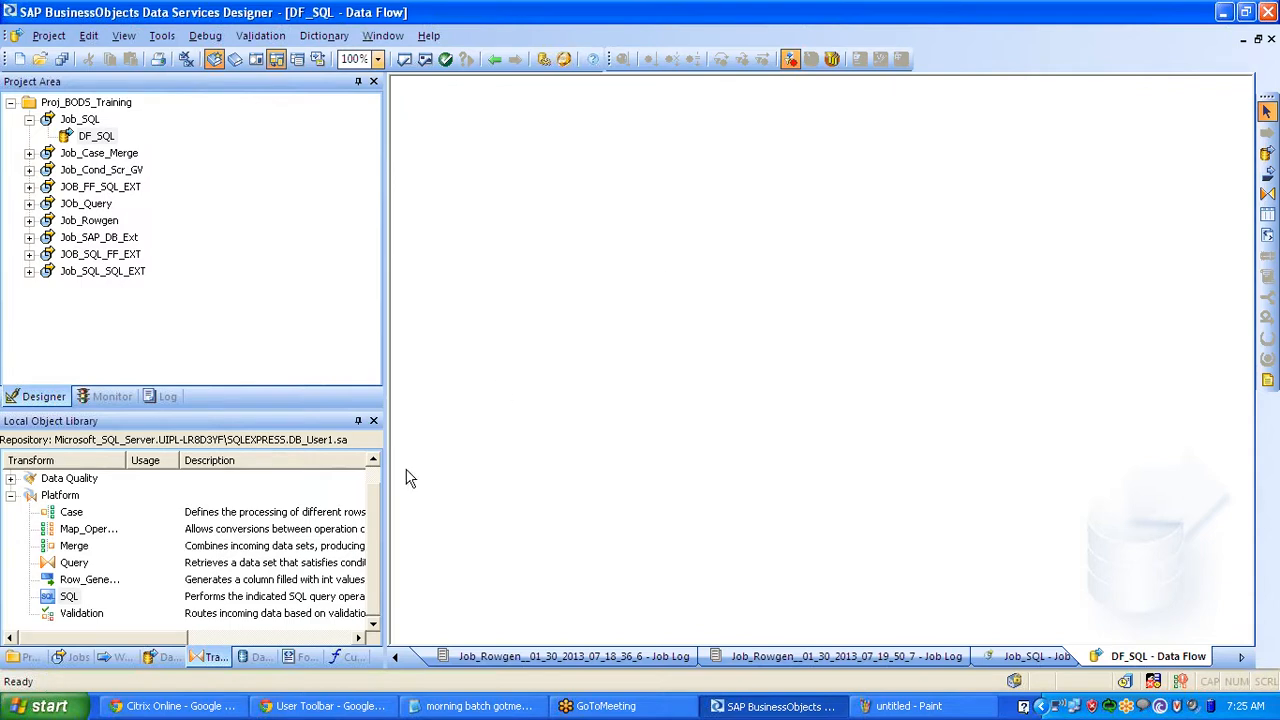
- Place the SQL transform in DF_SQL with its default name and open its editor
left_click(68, 597)
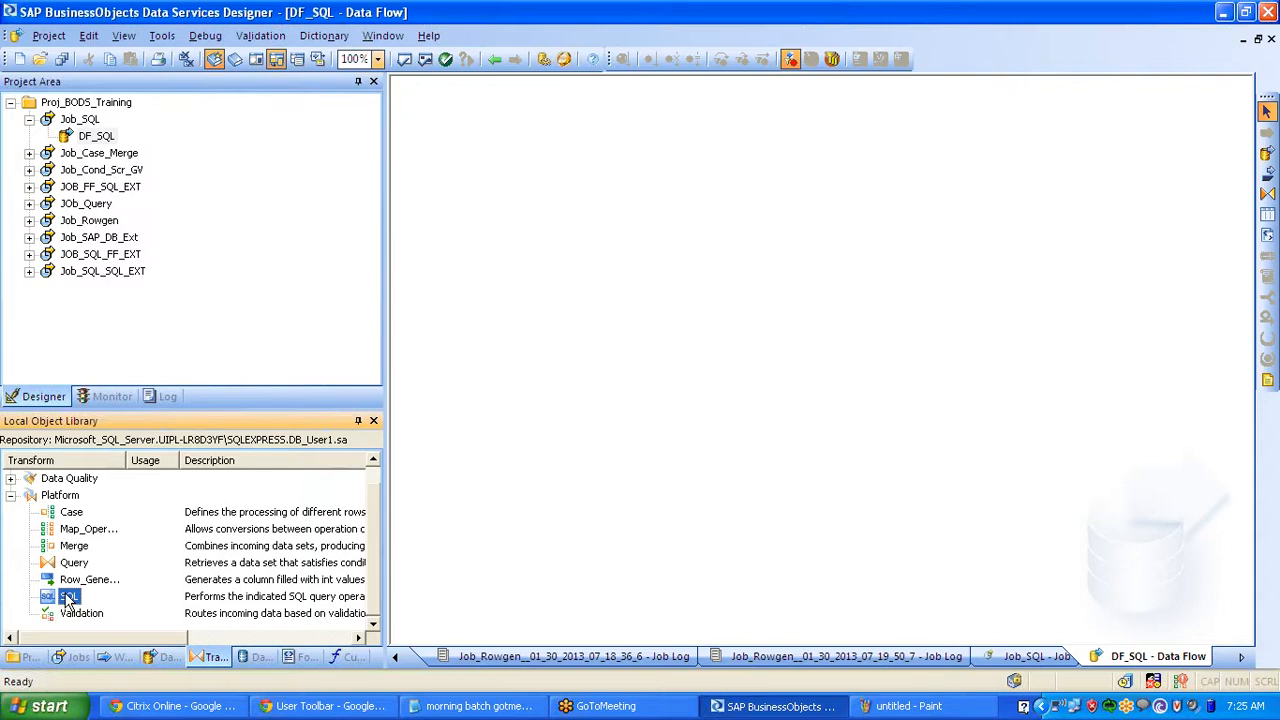
left_click_drag(68, 598, 498, 222)
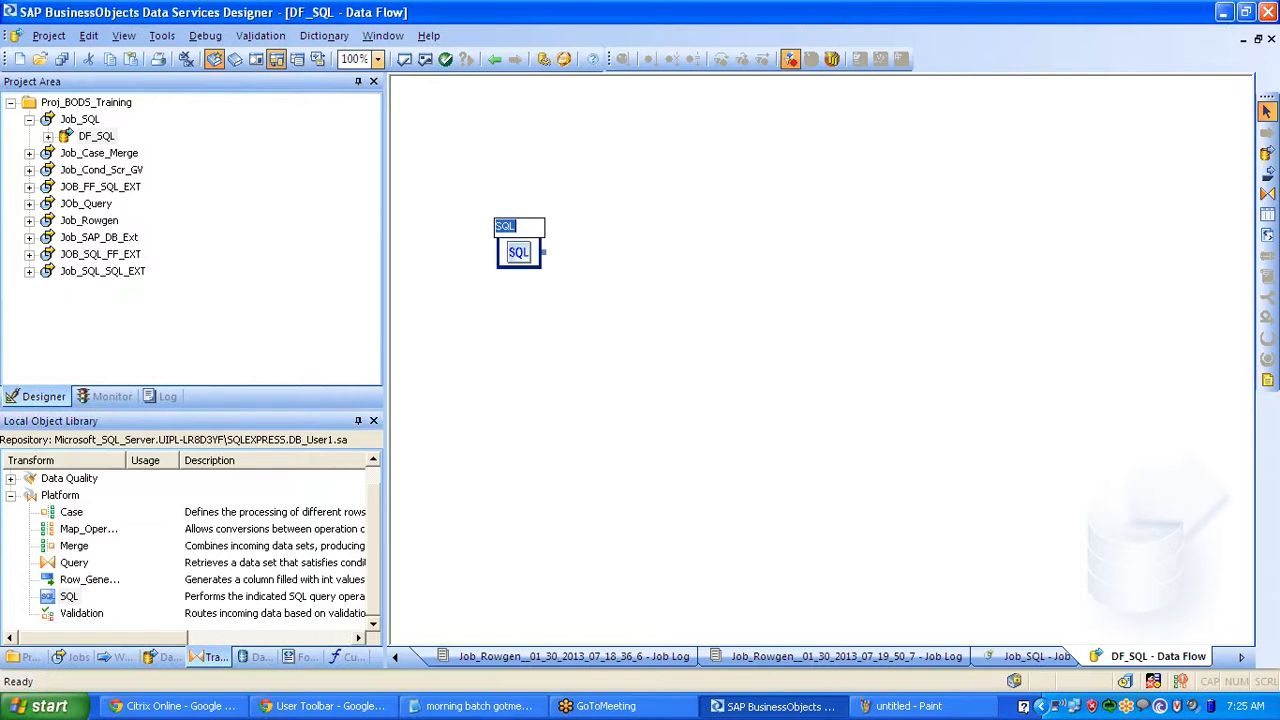
left_click(562, 176)
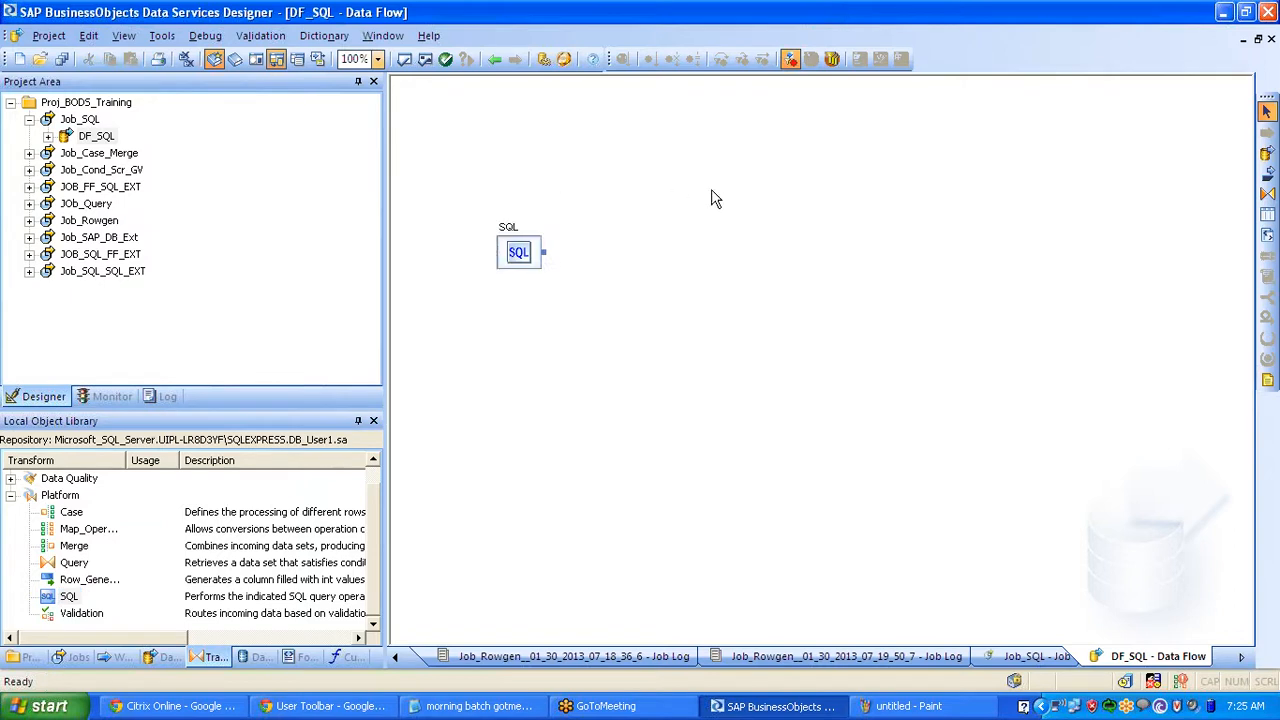
left_click(510, 226)
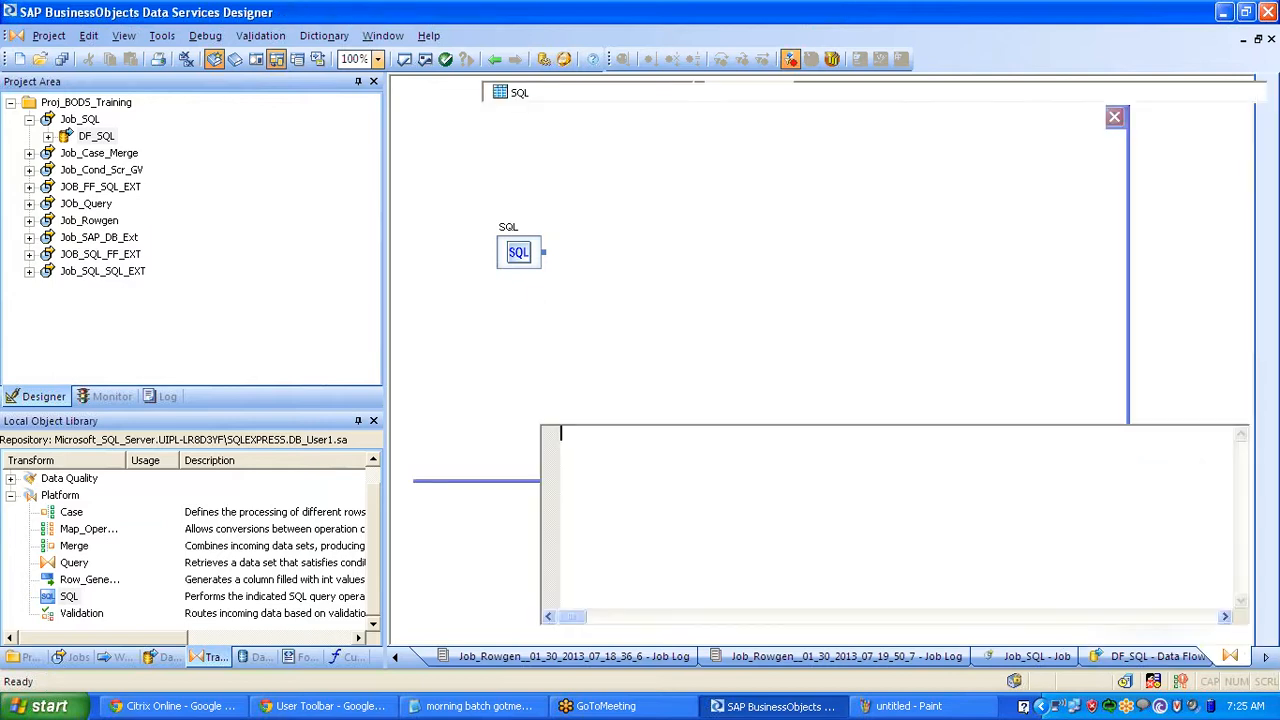
- Set the SQL transform's datastore to DS_Source_Northwind
left_click(676, 341)
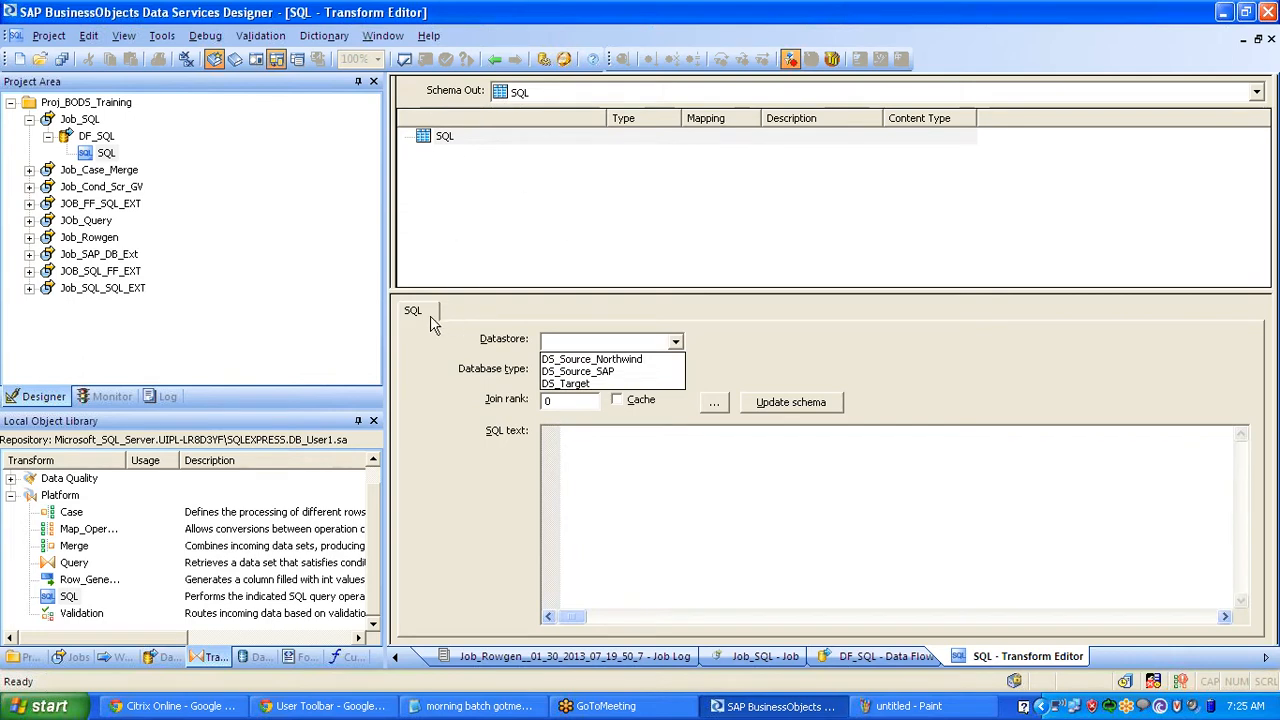
left_click(636, 362)
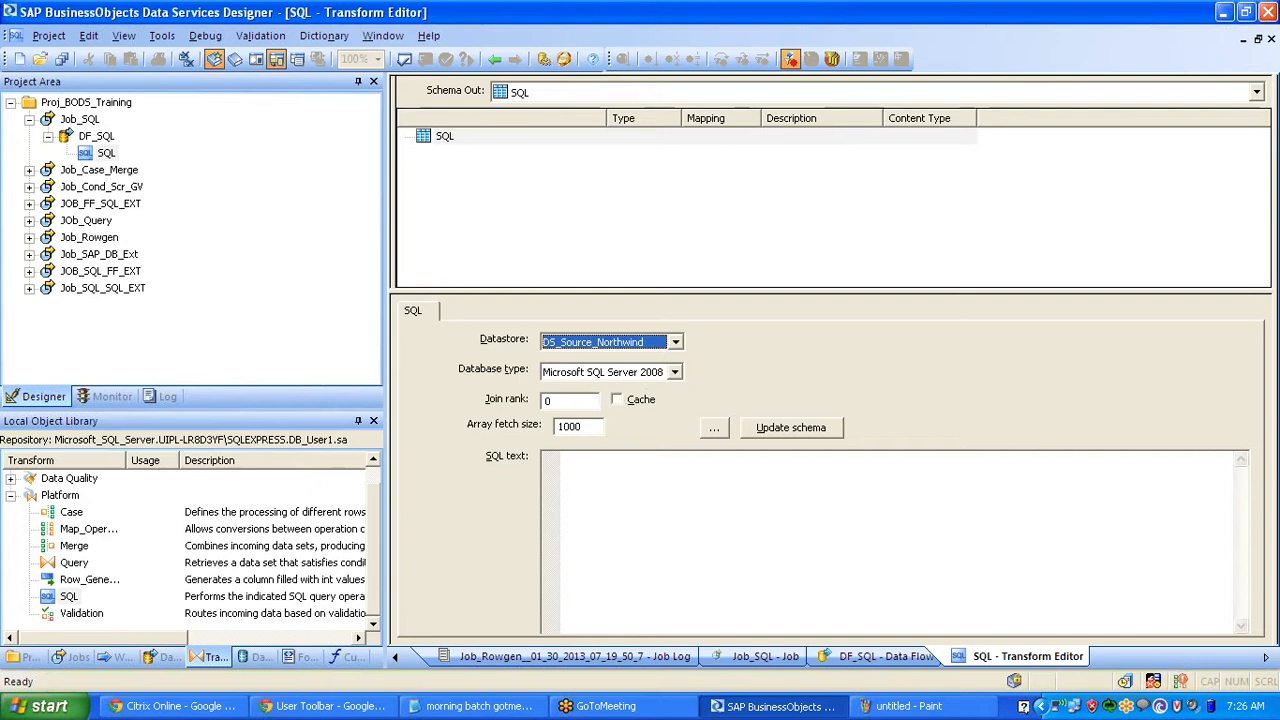
left_click(567, 401)
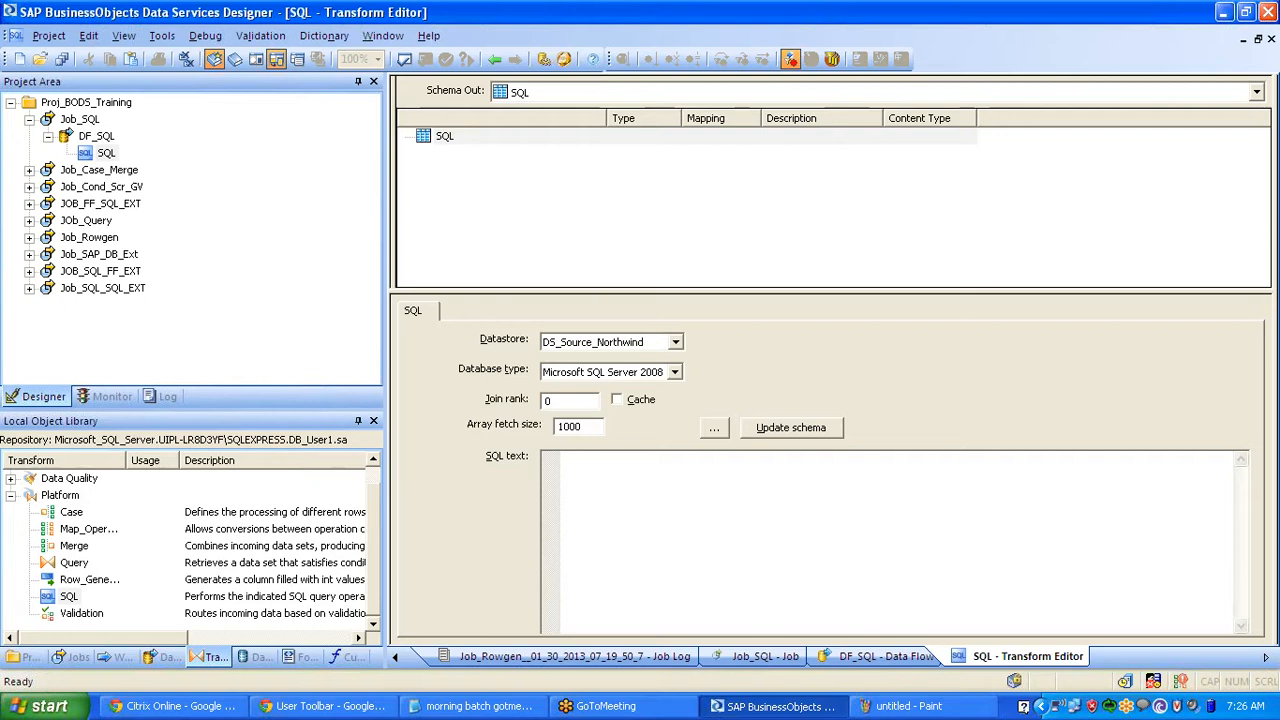
key("shift+Home")
- Enter the query "select * form Orders" as the SQL text and try to update the schema from it
left_click(566, 460)
type("sel")
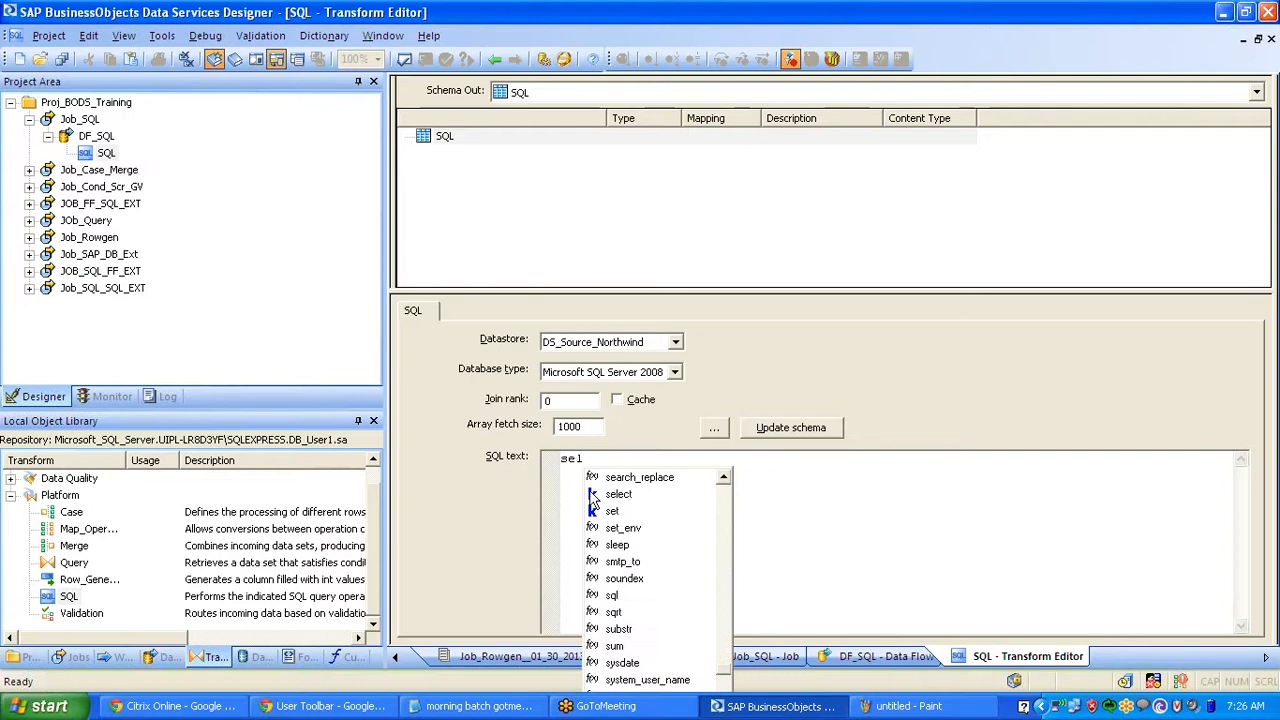
type("ct *")
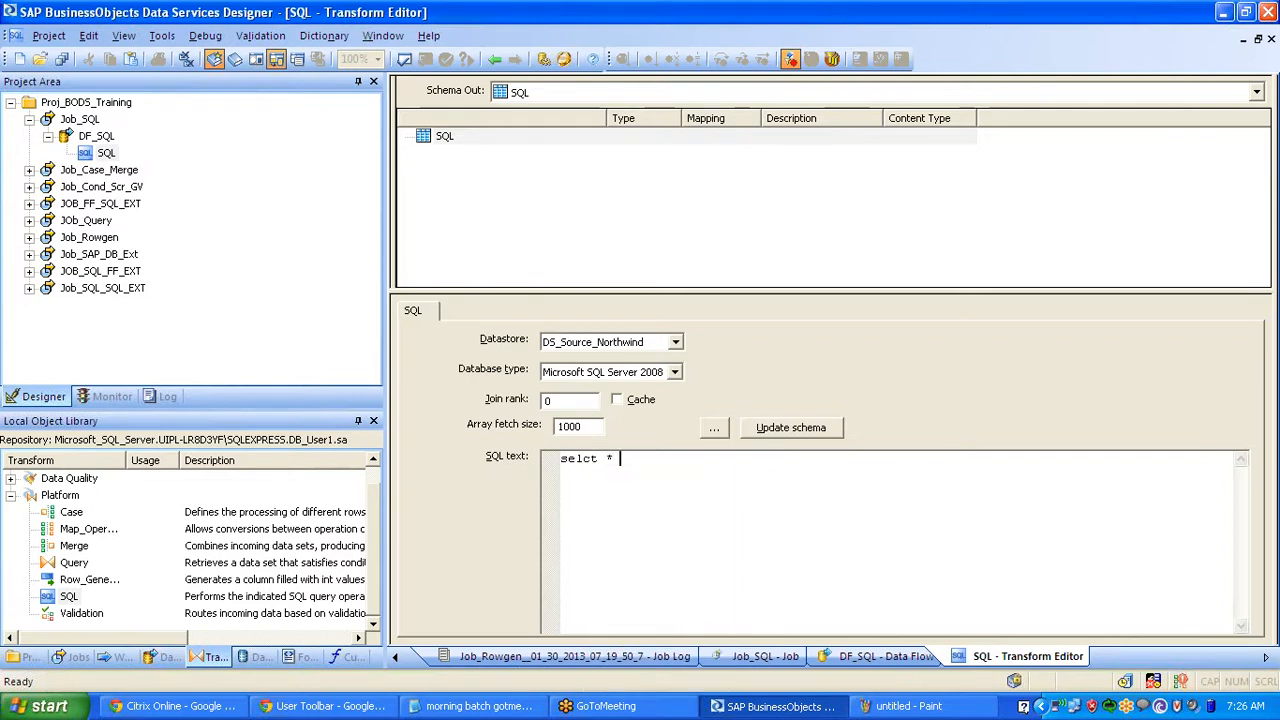
key("BackSpace")
key("BackSpace")
key("BackSpace")
key("BackSpace")
type("ect * ")
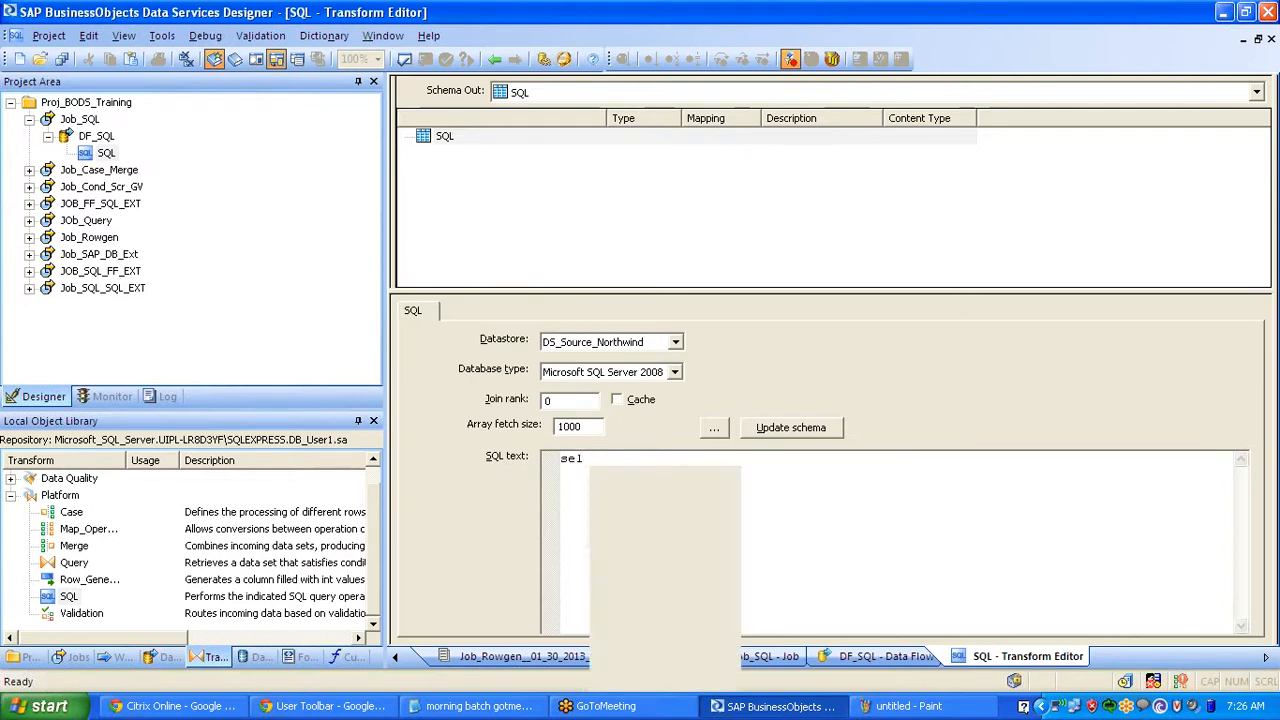
type("fo")
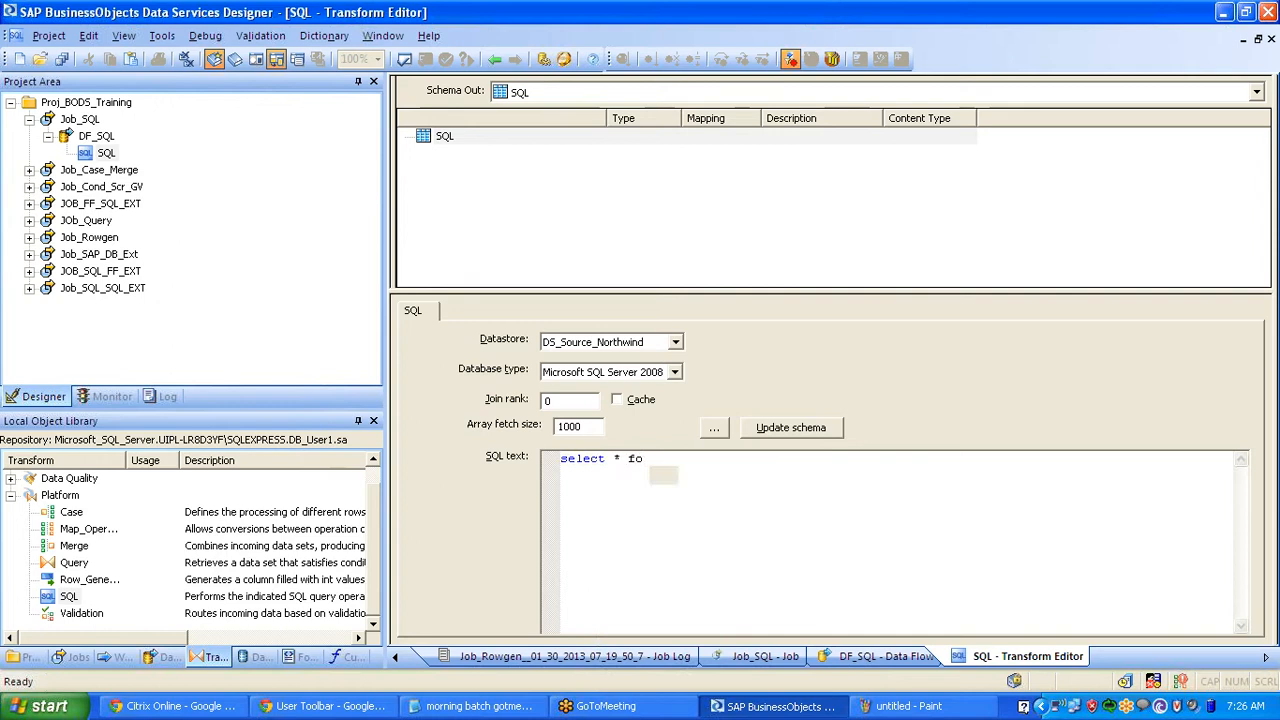
type("rm Crders")
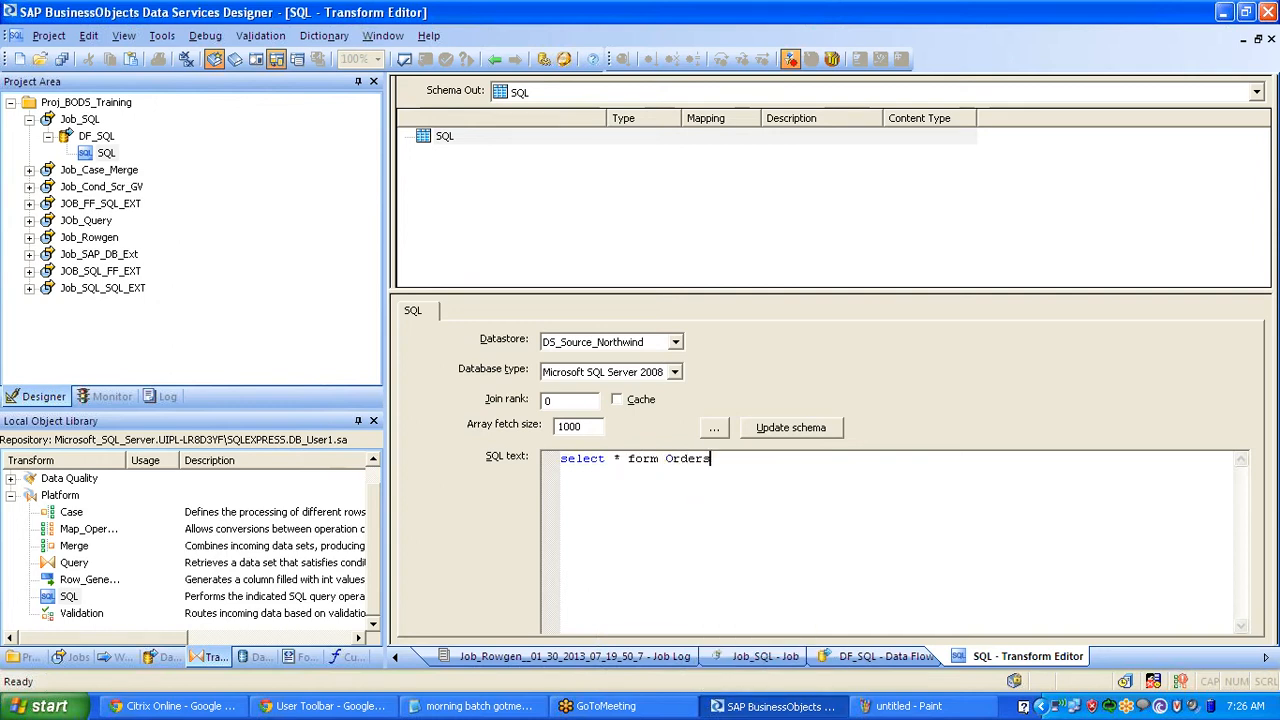
left_click(789, 427)
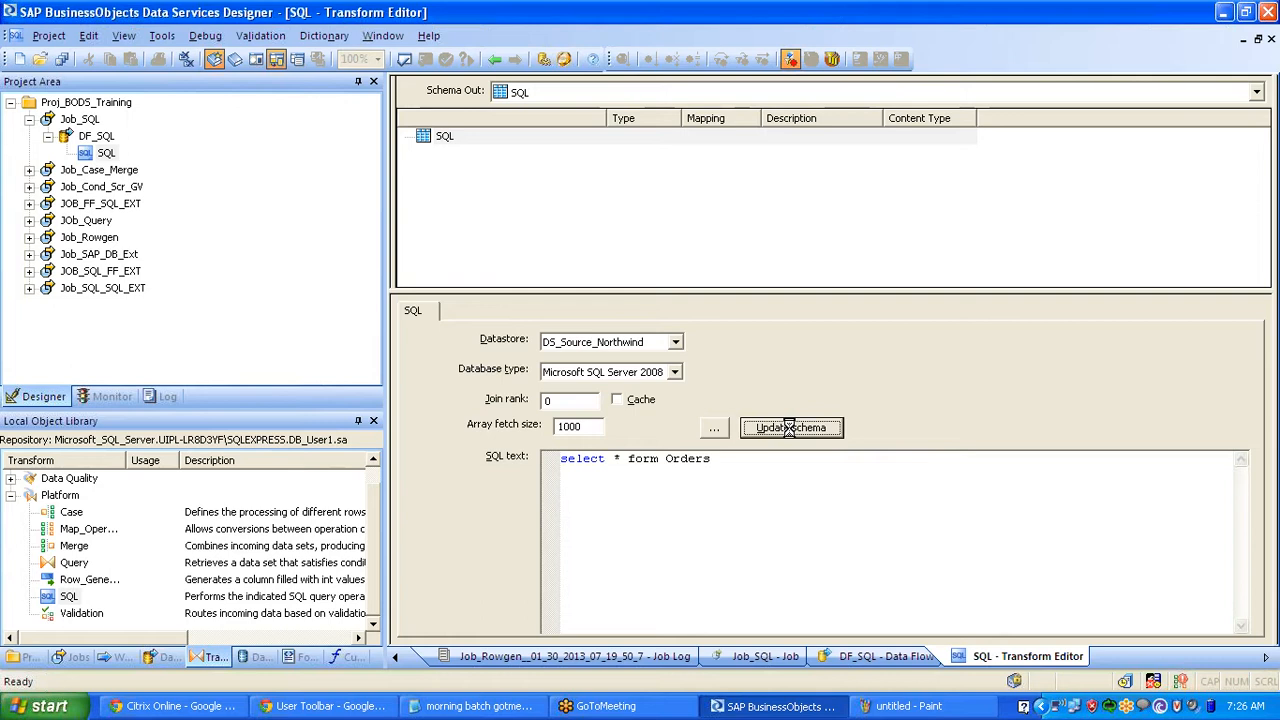
left_click(641, 403)
- Retry the schema update with the table name written as ORDERS, and clear the query text
left_click(258, 657)
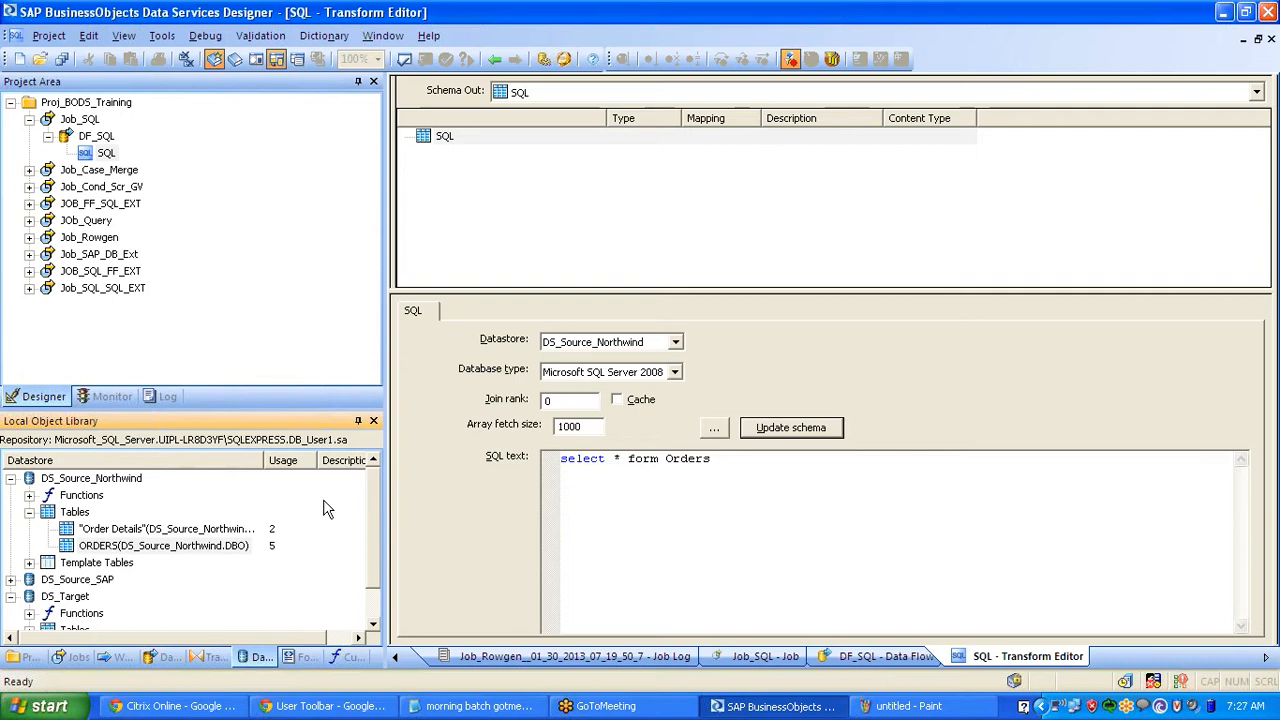
left_click_drag(665, 458, 711, 458)
type("ORDERS")
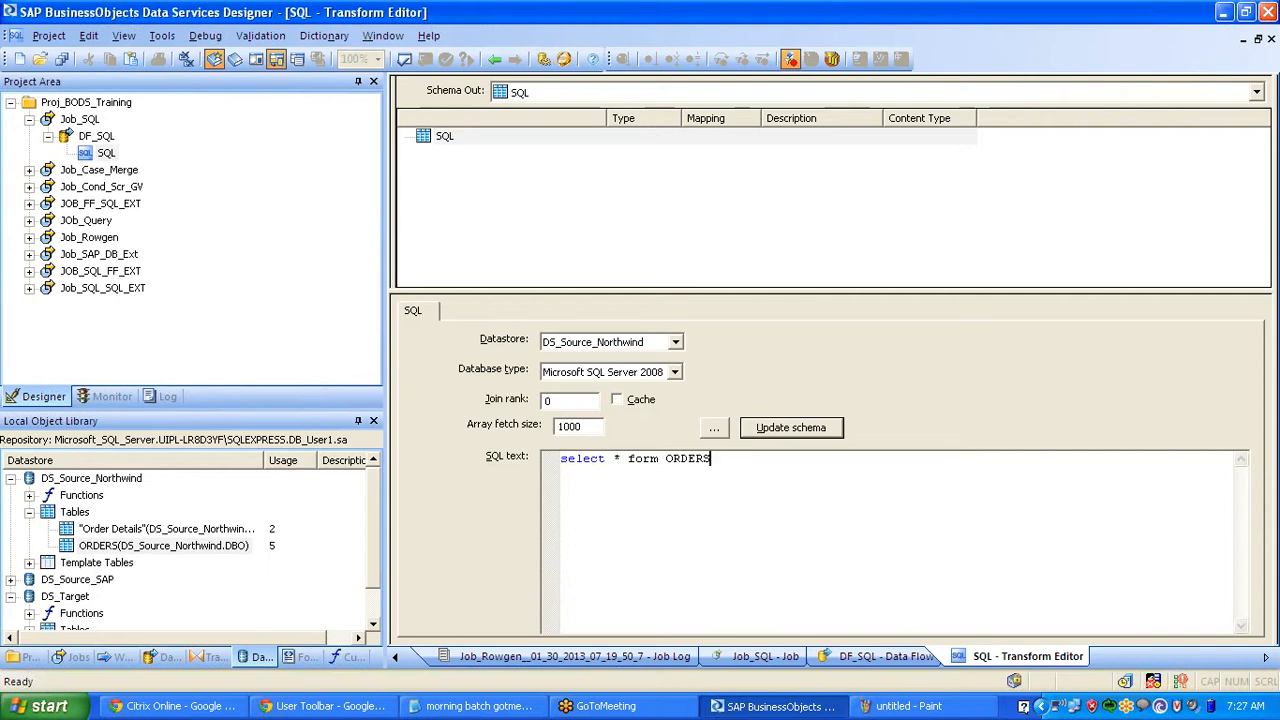
left_click(774, 434)
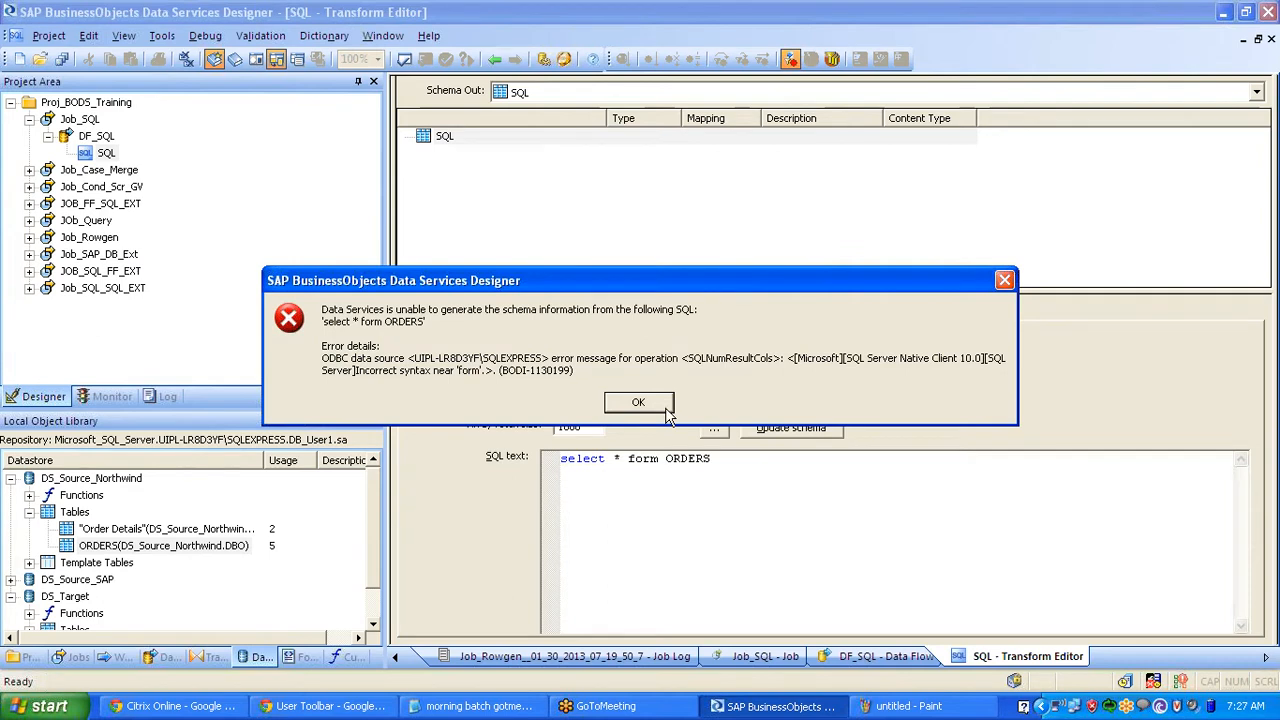
left_click(638, 403)
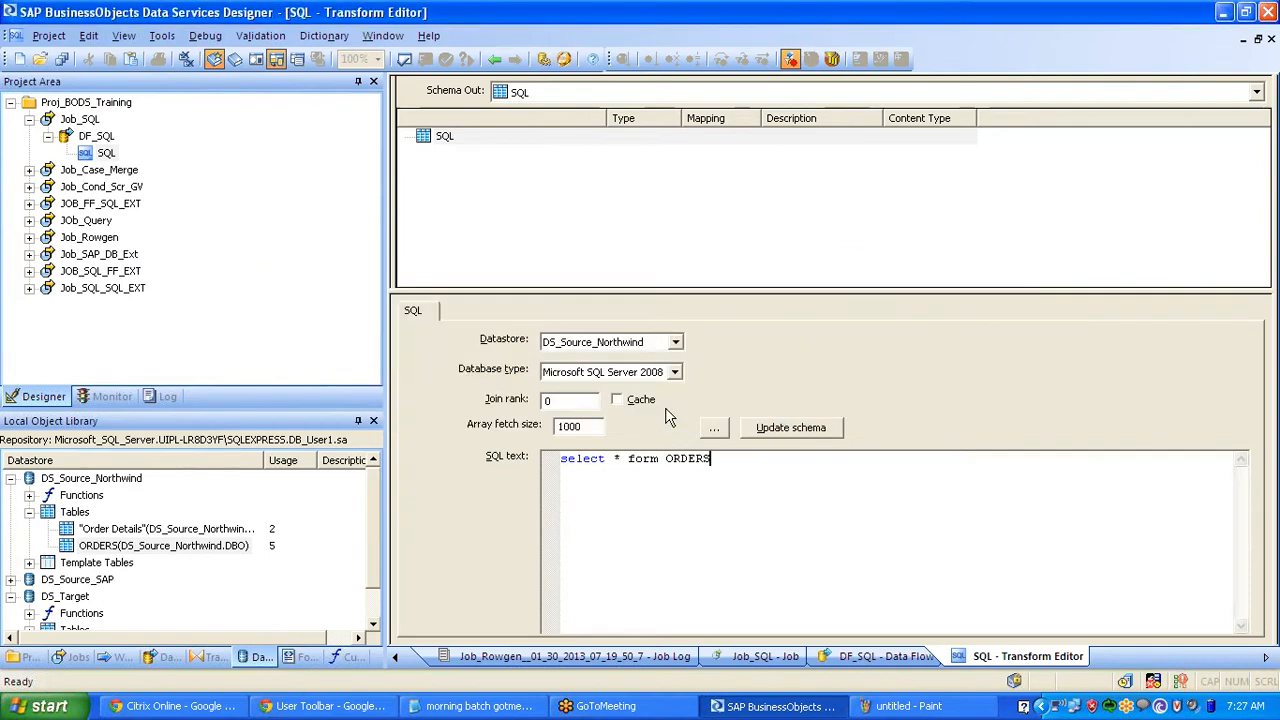
left_click_drag(711, 459, 525, 474)
key("Delete")
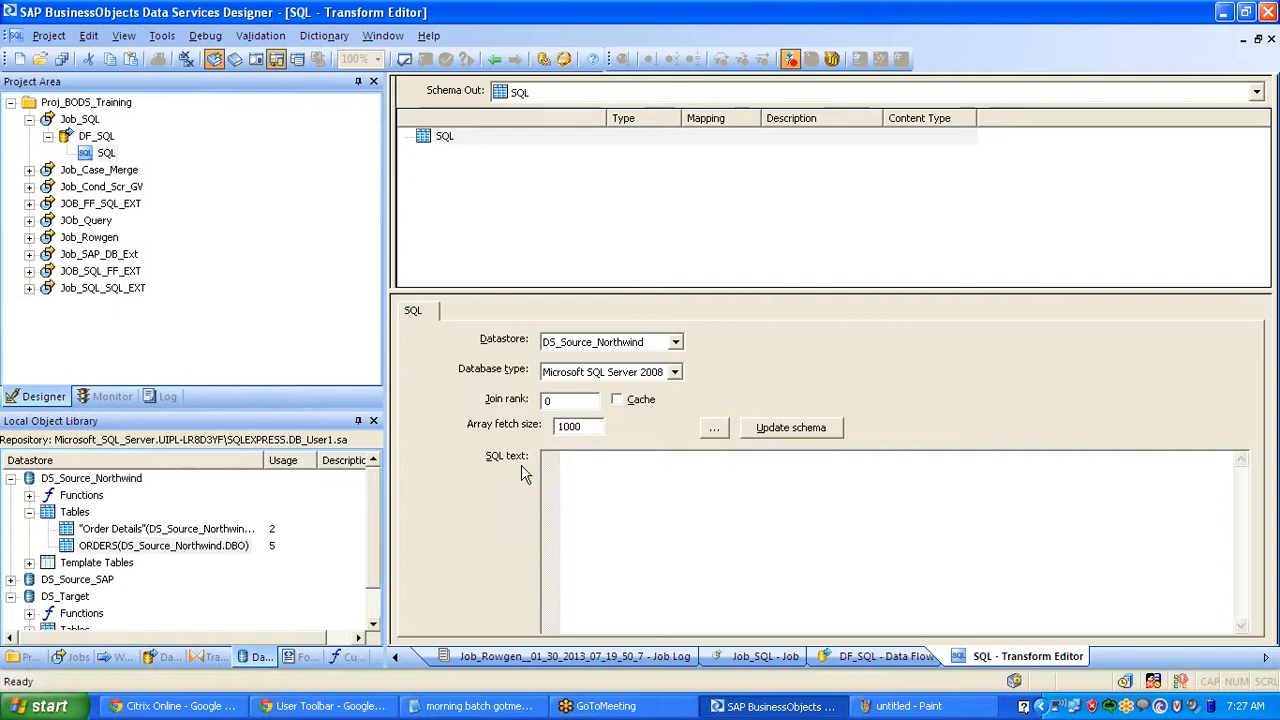
- Look through the variables and functions offered in the SQL transform's Smart Editor and cancel it
left_click(723, 428)
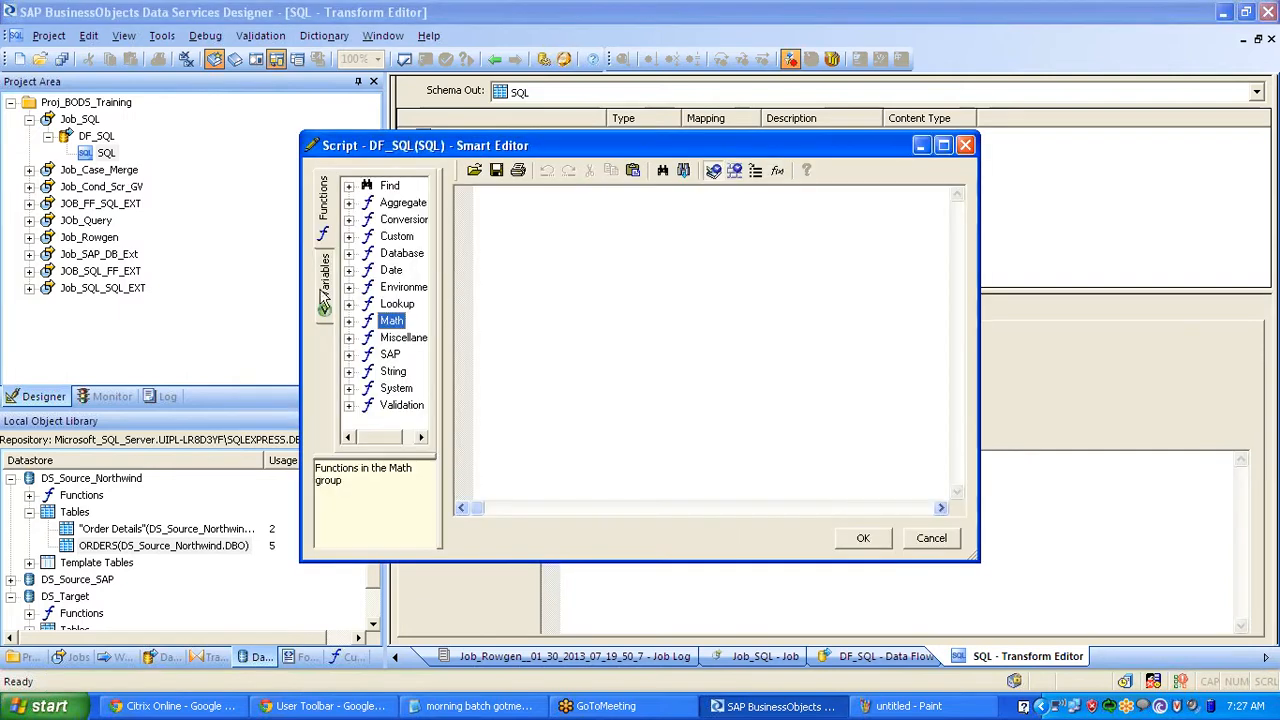
left_click(320, 300)
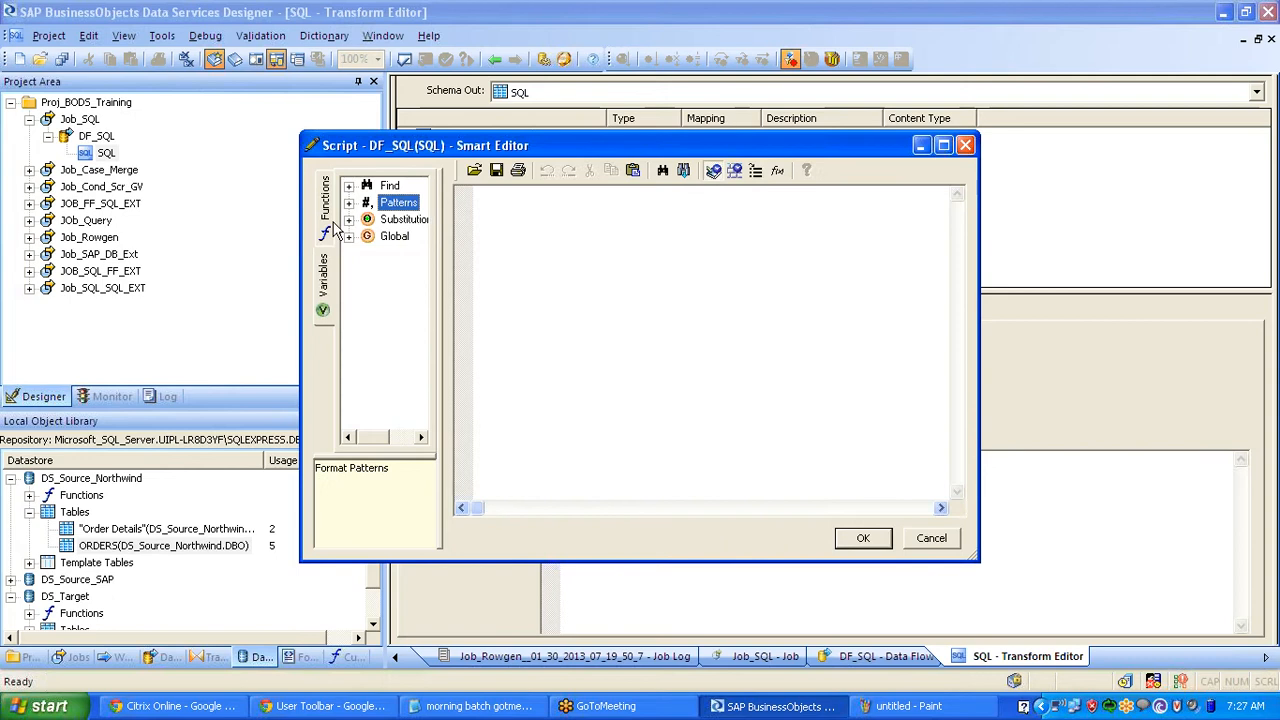
left_click(326, 222)
left_click(930, 538)
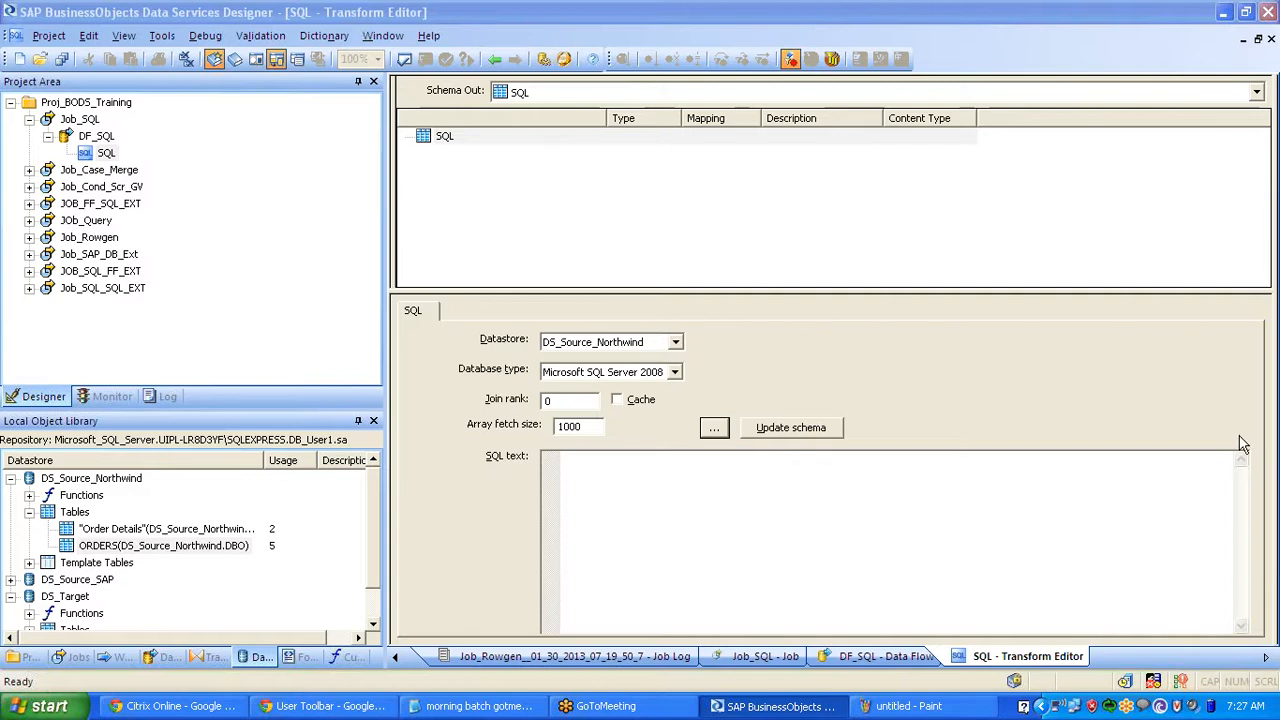
- Enter the query "select * from Orders" in the SQL transform and update the output schema from it
left_click(563, 458)
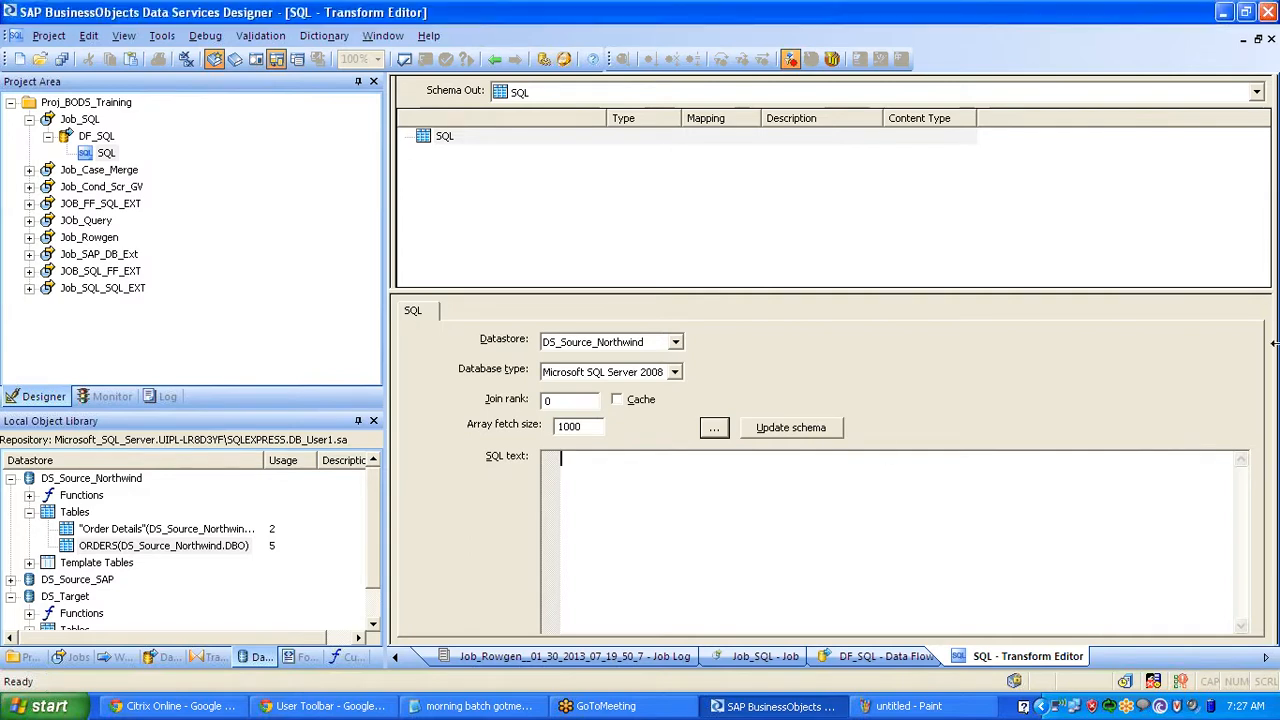
type("select * fr")
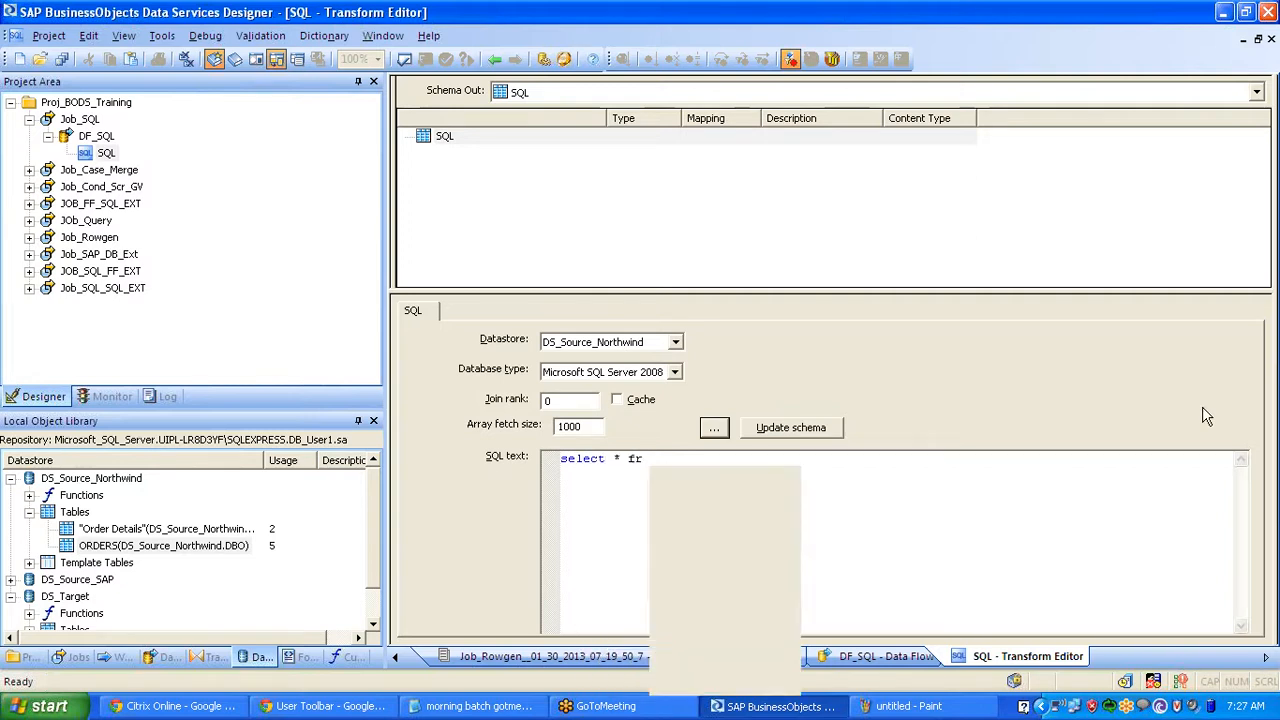
type("om Or")
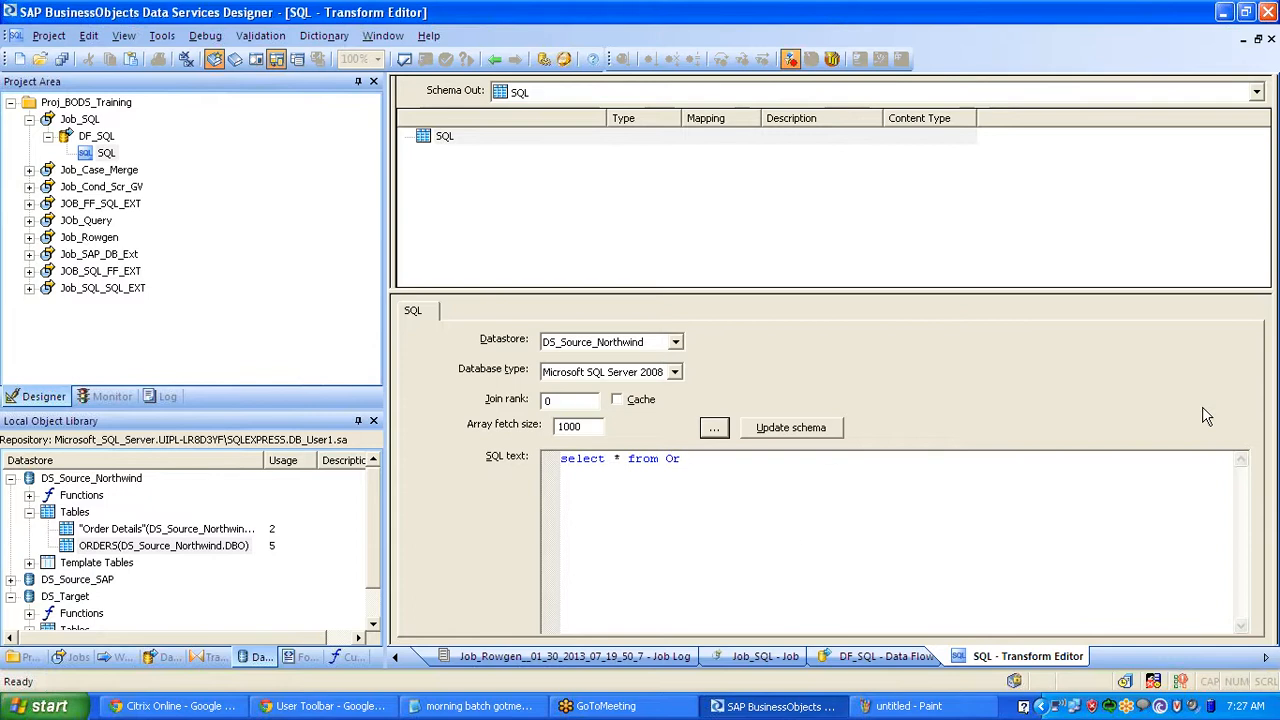
type("ders")
left_click(788, 432)
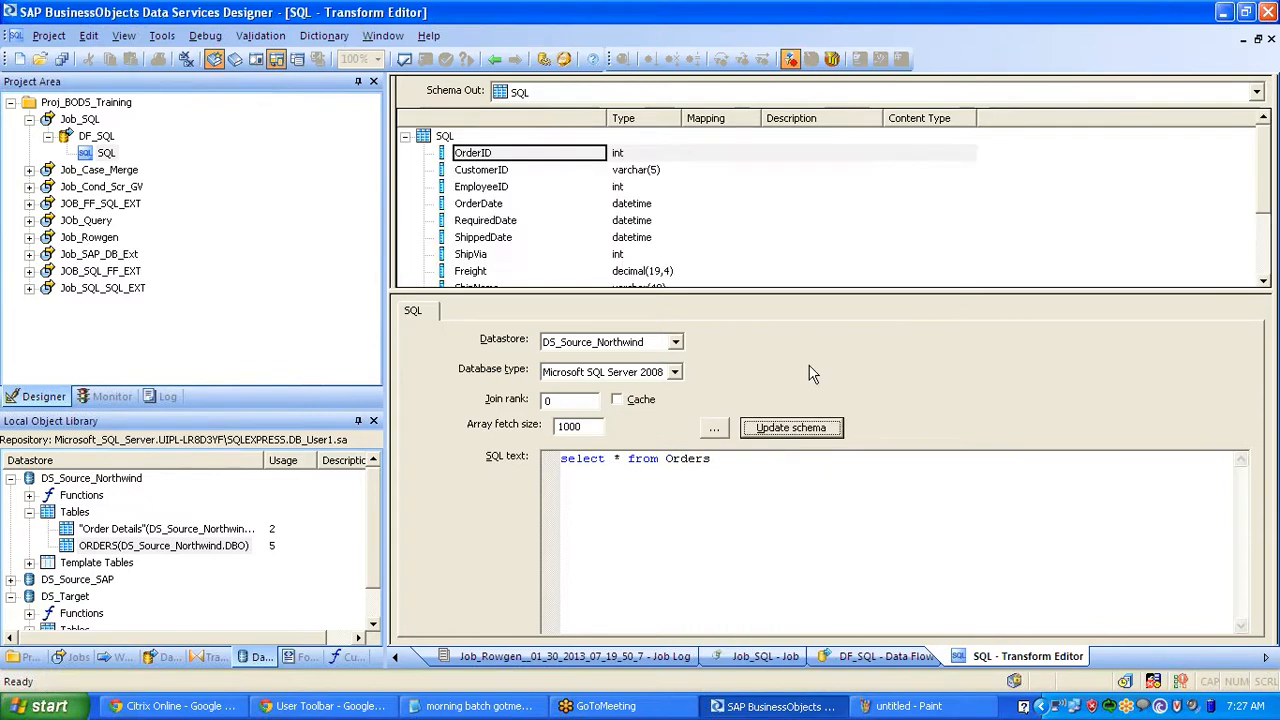
left_click(1272, 373)
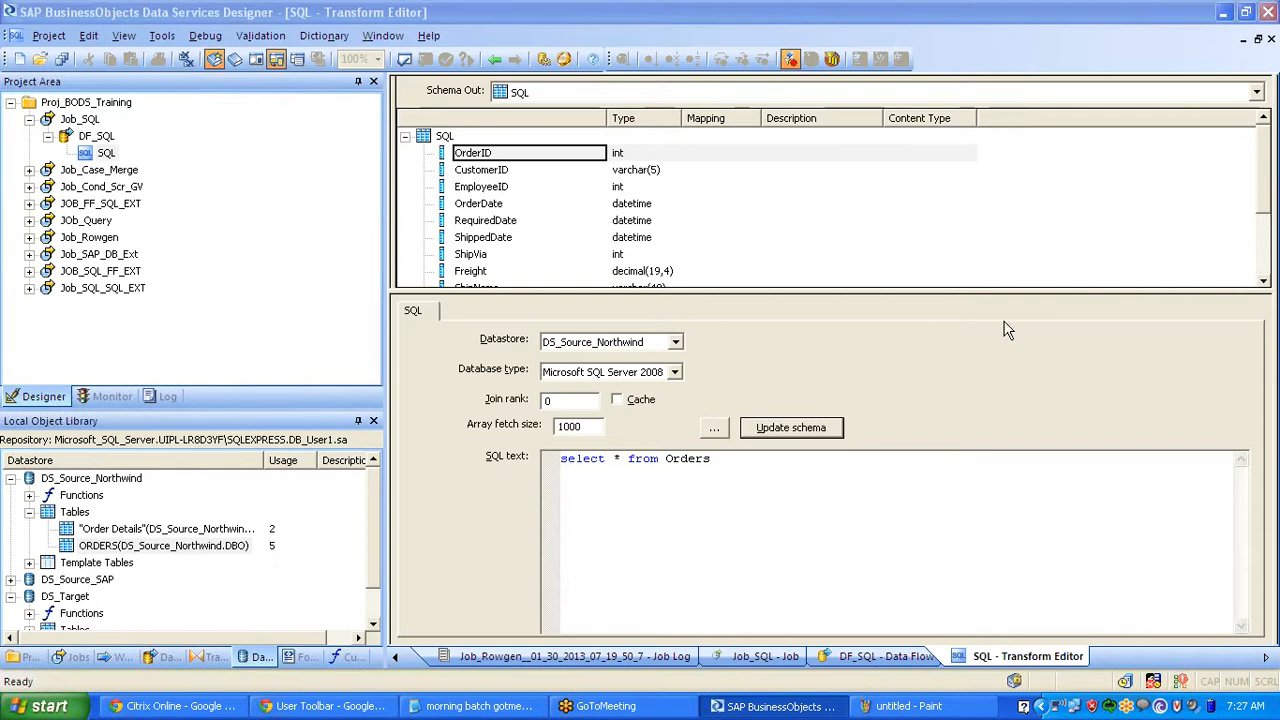
left_click_drag(847, 293, 850, 395)
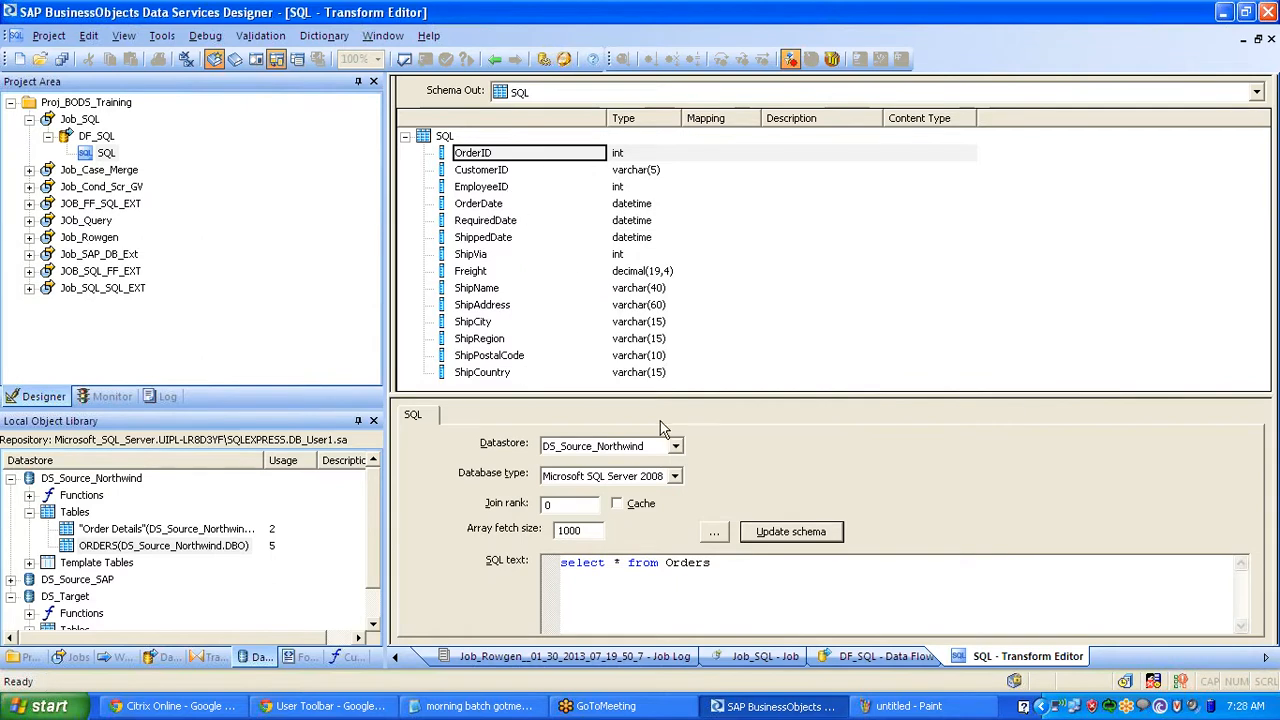
- Append the condition "where Shipvia <> '1'" to the Orders query and update the schema
left_click(740, 563)
type("where ")
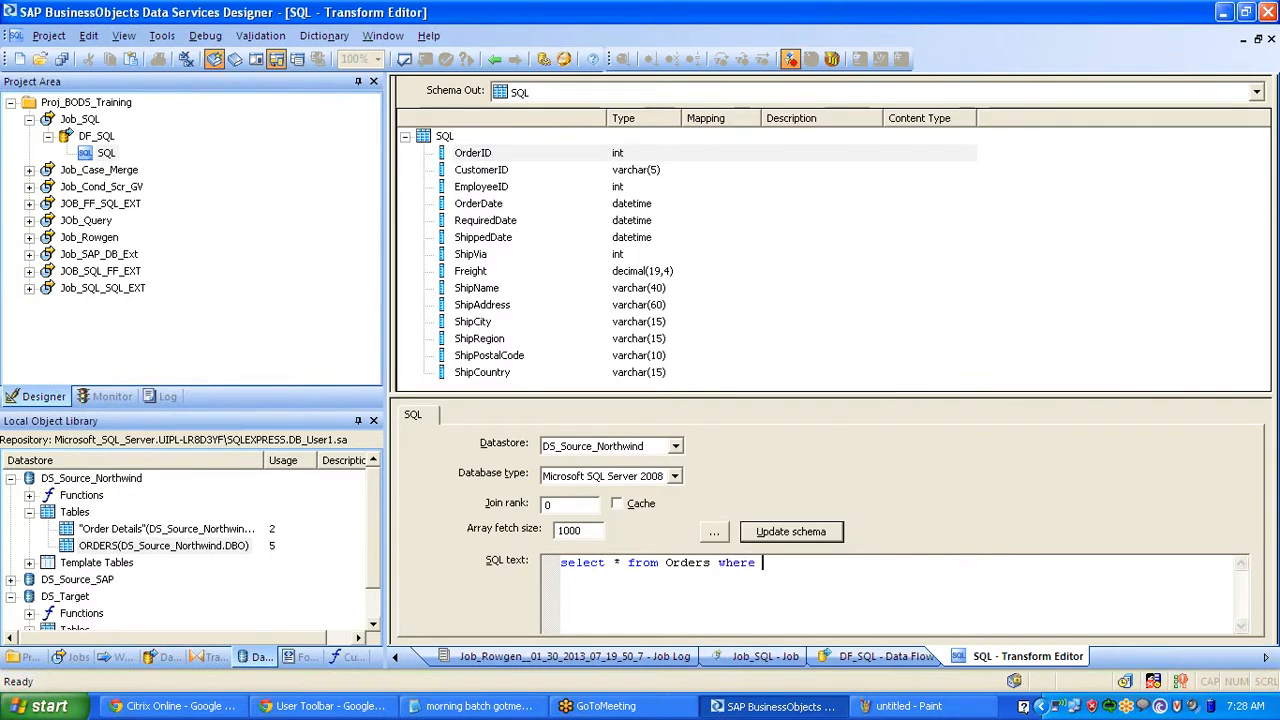
type("ship")
key("BackSpace")
key("BackSpace")
key("BackSpace")
key("BackSpace")
type("Shipvia <> ' 1'")
key("Left")
key("Left")
type("'")
key("BackSpace")
key("End")
type("and")
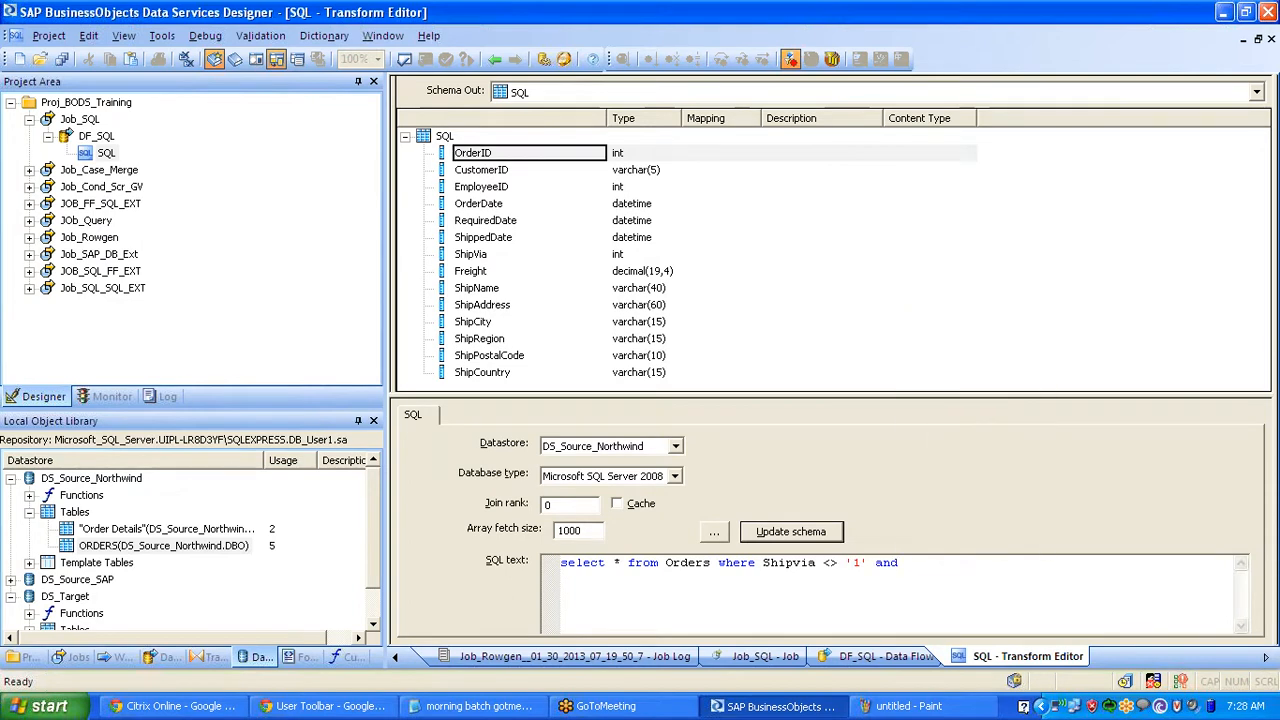
key("BackSpace")
key("BackSpace")
key("BackSpace")
key("BackSpace")
left_click(786, 534)
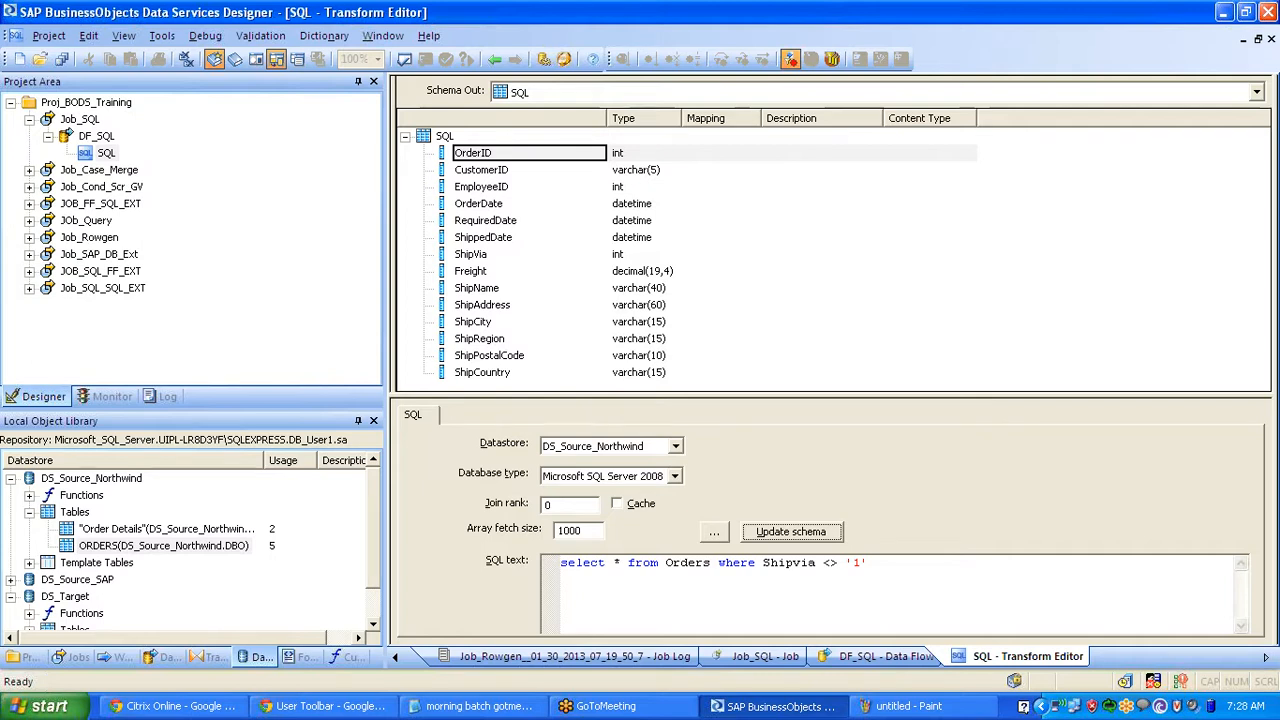
- Add a template table named SQL in datastore DS_Target to DF_SQL and connect the SQL transform to it
left_click(495, 60)
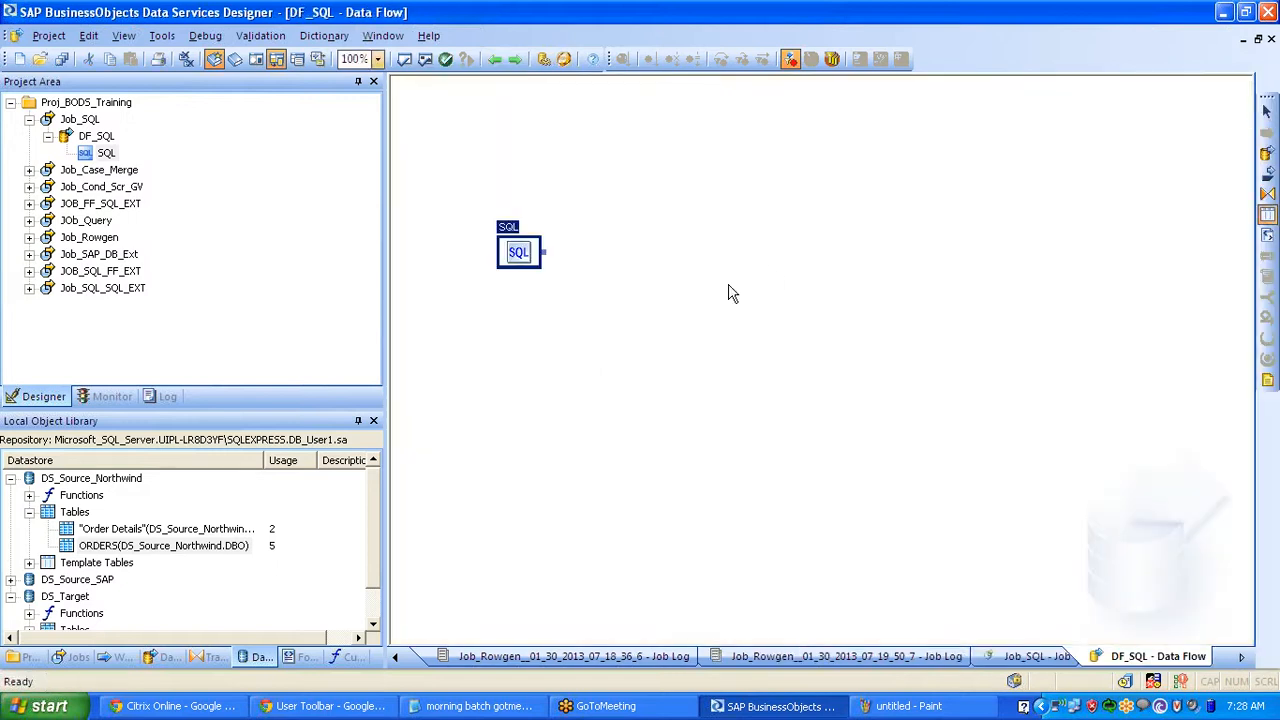
left_click(729, 292)
type("SQL")
key("Tab")
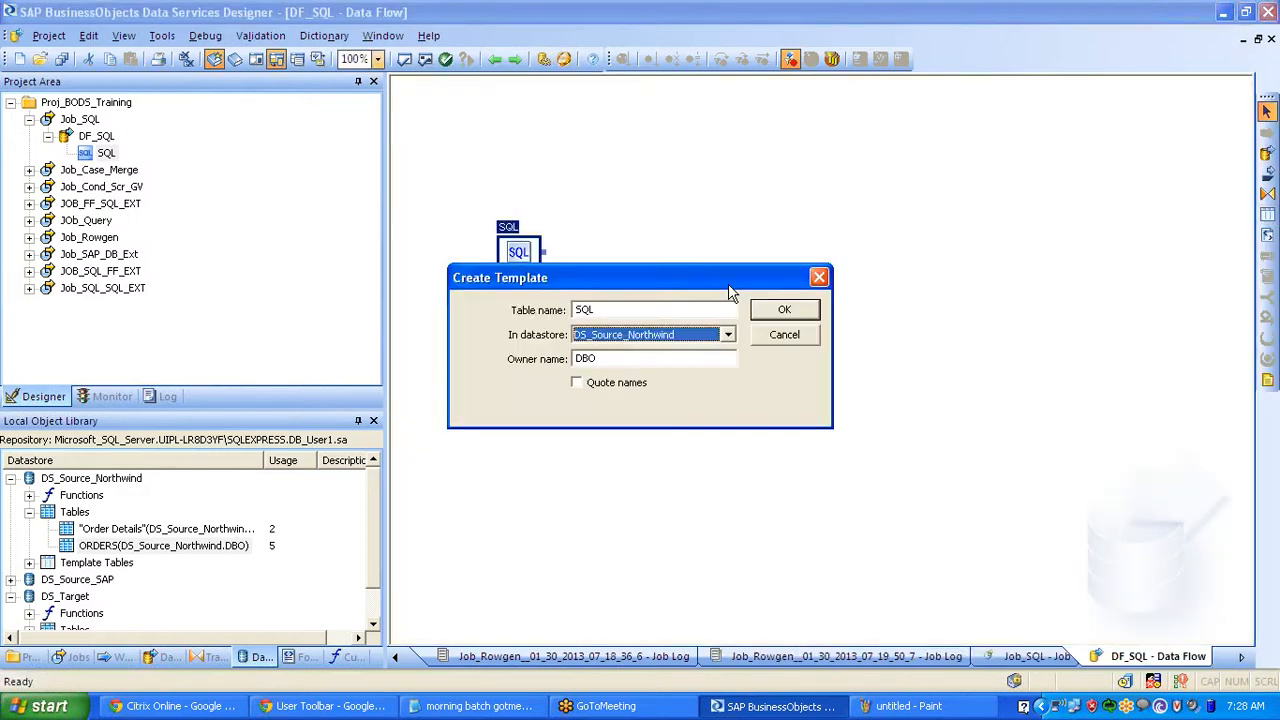
key("Down")
key("Down")
key("Return")
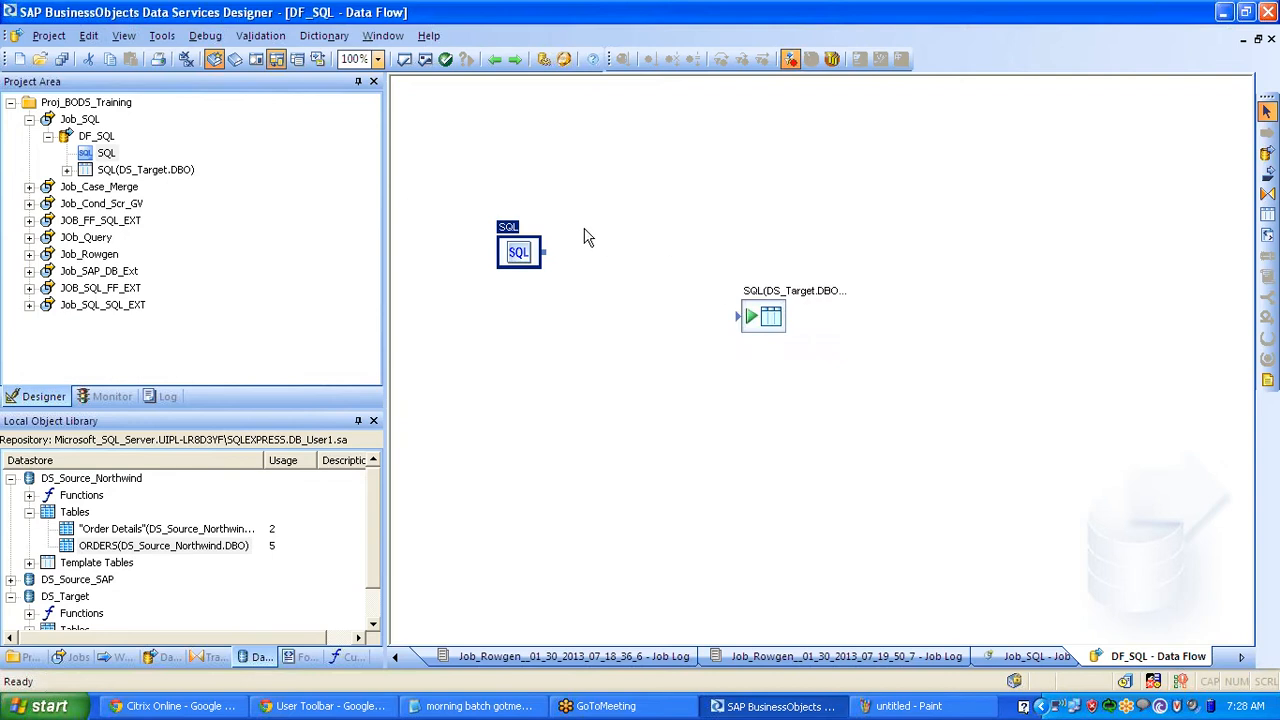
left_click_drag(544, 252, 740, 316)
- Save all changes and execute Job_SQL with the default execution properties
left_click(82, 124)
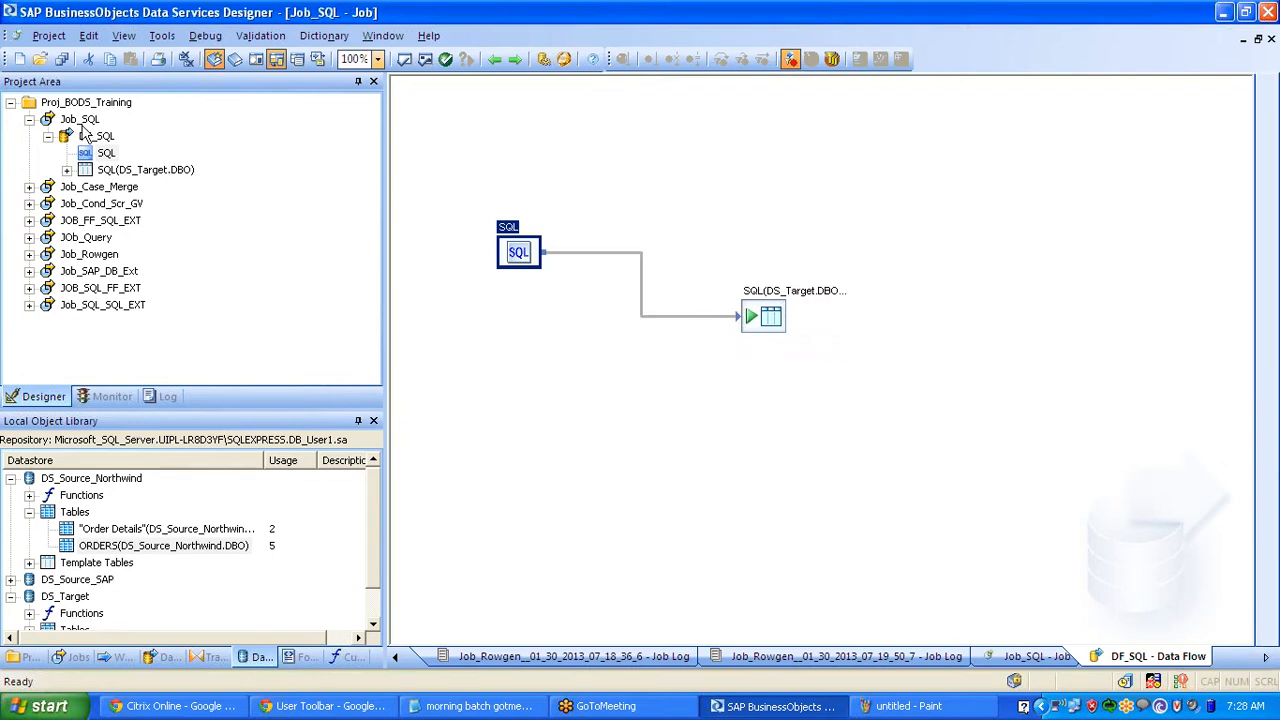
right_click(84, 123)
left_click(115, 134)
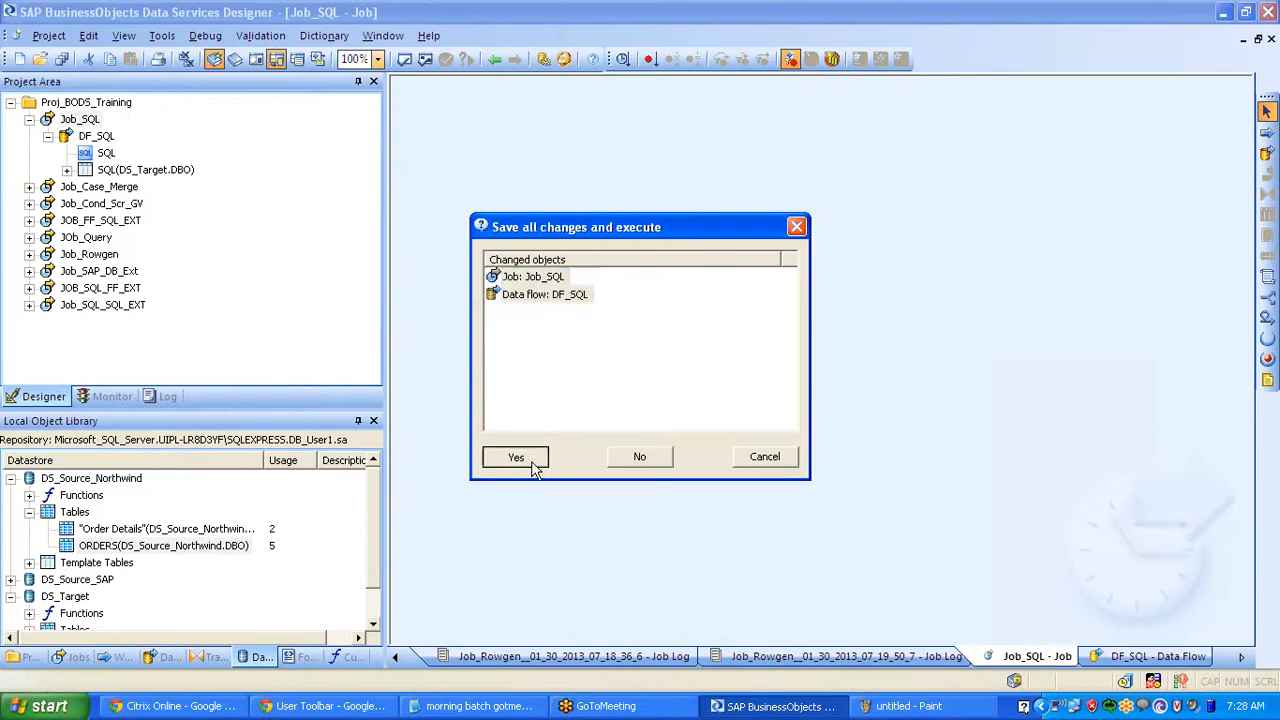
left_click(525, 540)
left_click(725, 572)
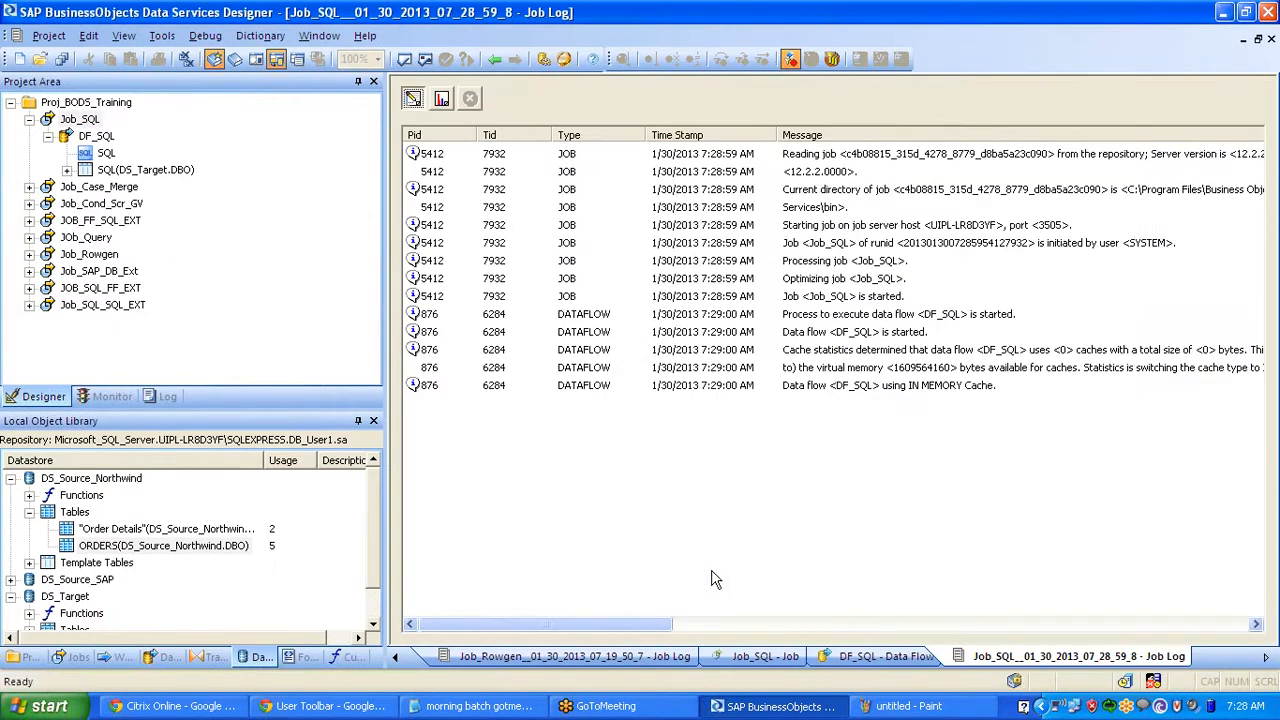
- View the data of the SQL target table in DF_SQL and filter it for SHIPVIA = 1
double_click(88, 136)
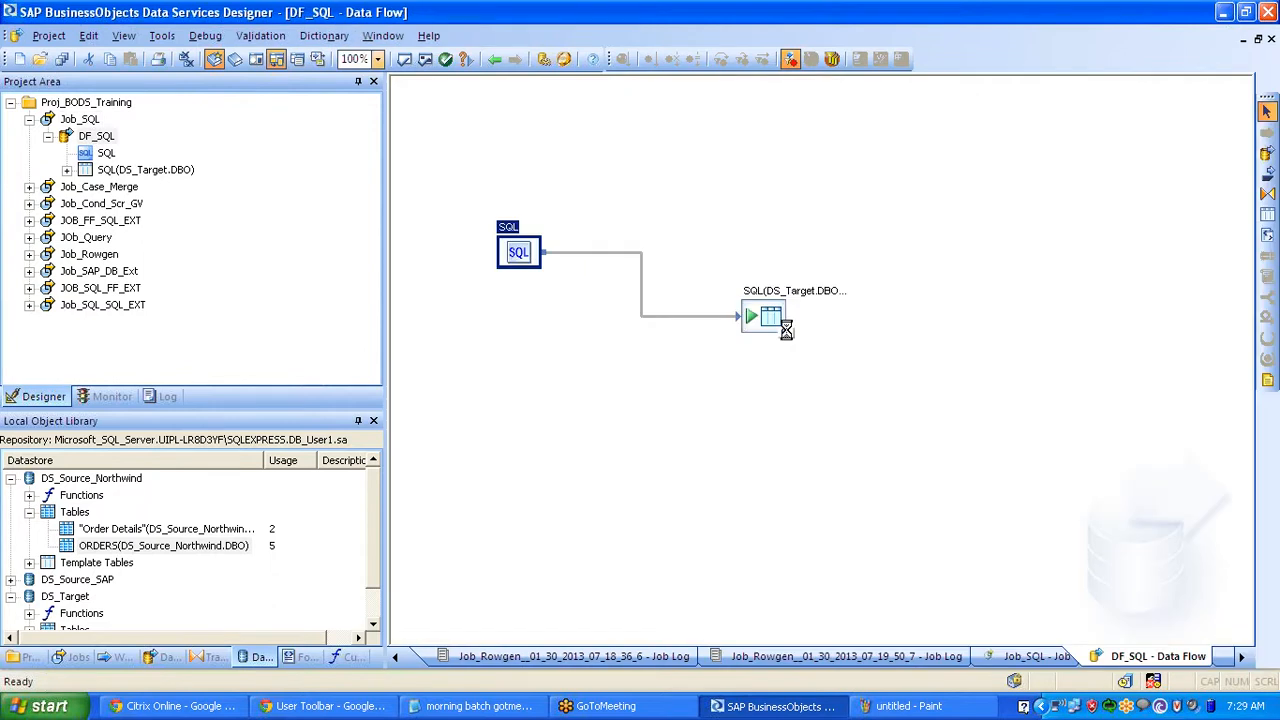
left_click(786, 332)
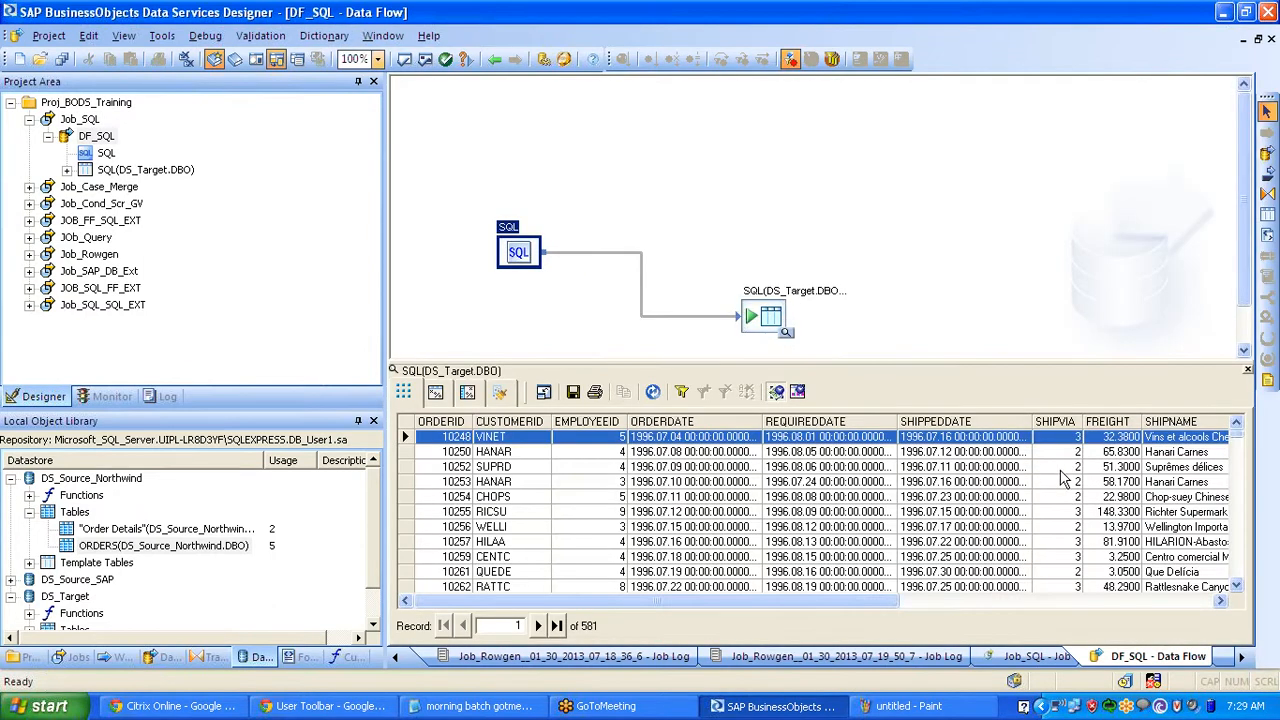
right_click(1065, 466)
left_click(1100, 436)
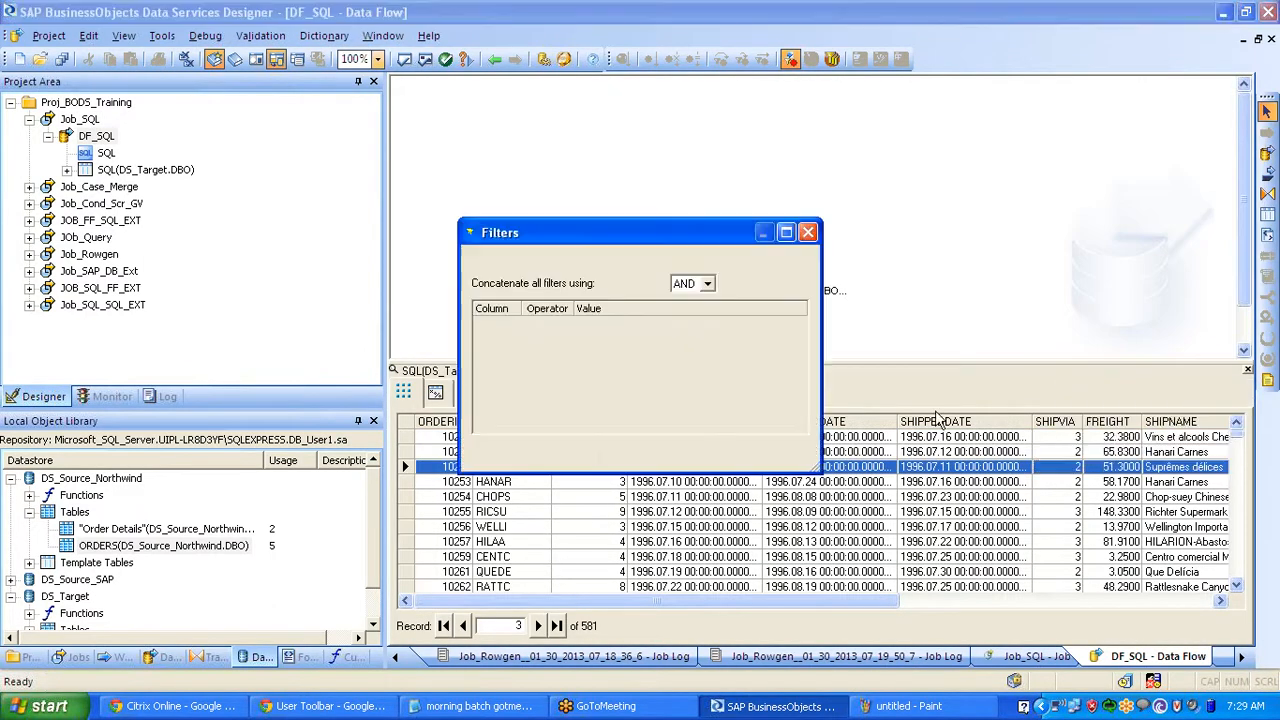
left_click(578, 324)
type("1")
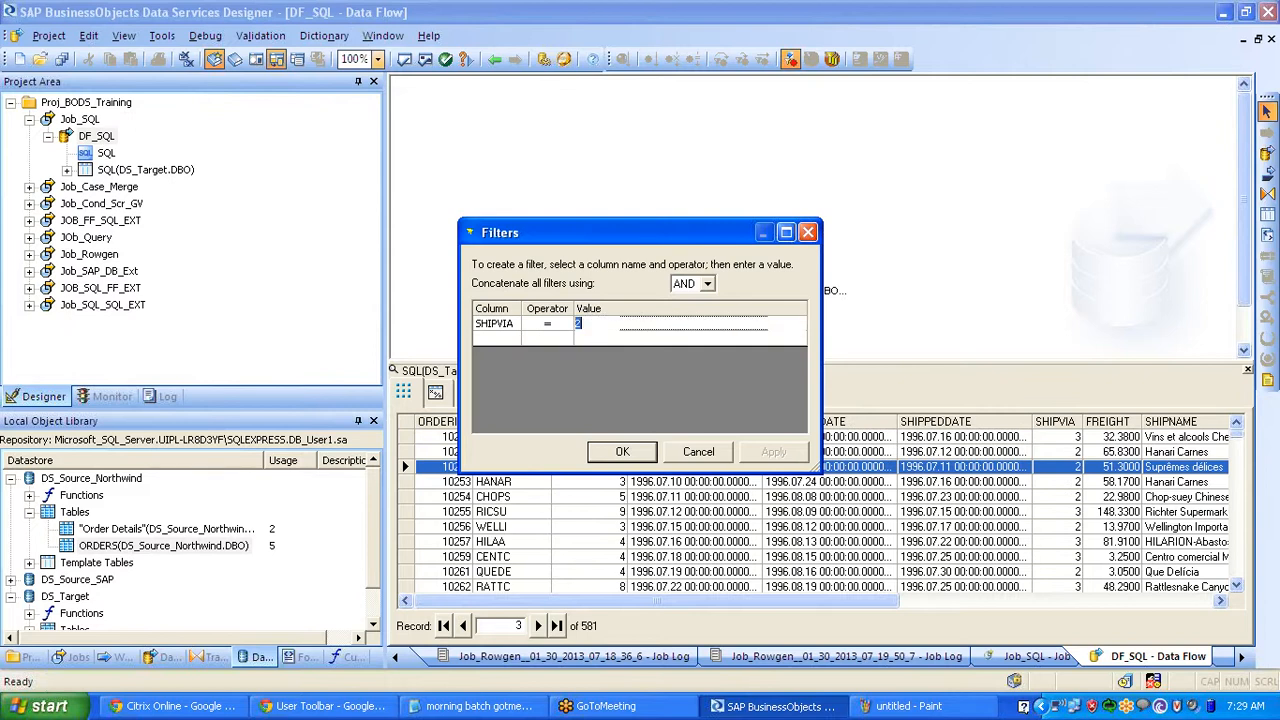
- Check the SQL target table's rows with the SHIPVIA filter, clear it, and review the SQL transform's query text
left_click(605, 449)
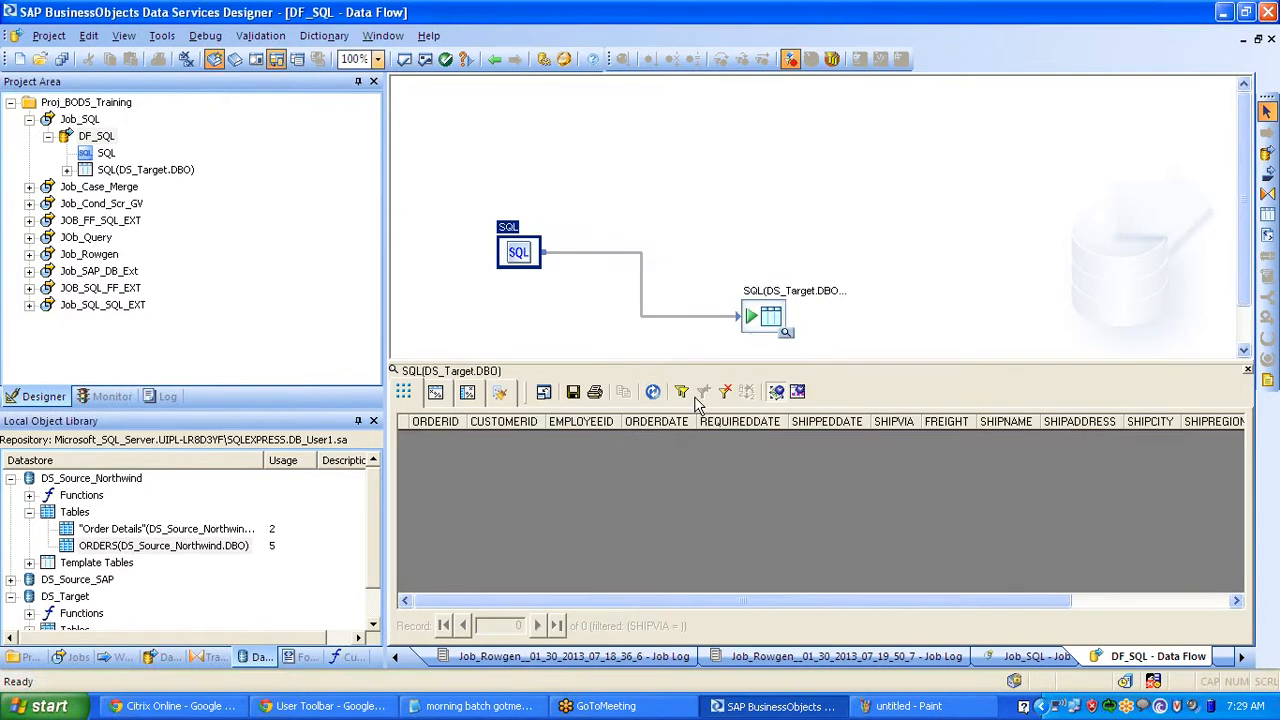
left_click(725, 391)
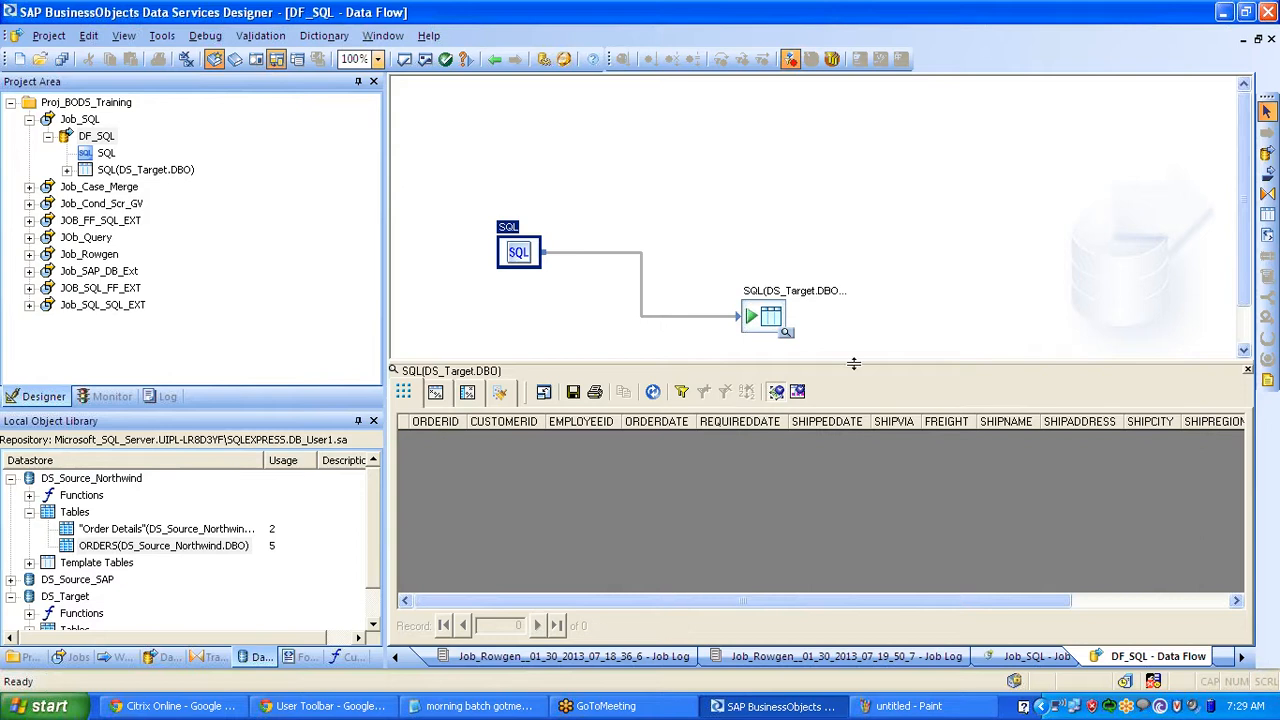
left_click(1247, 369)
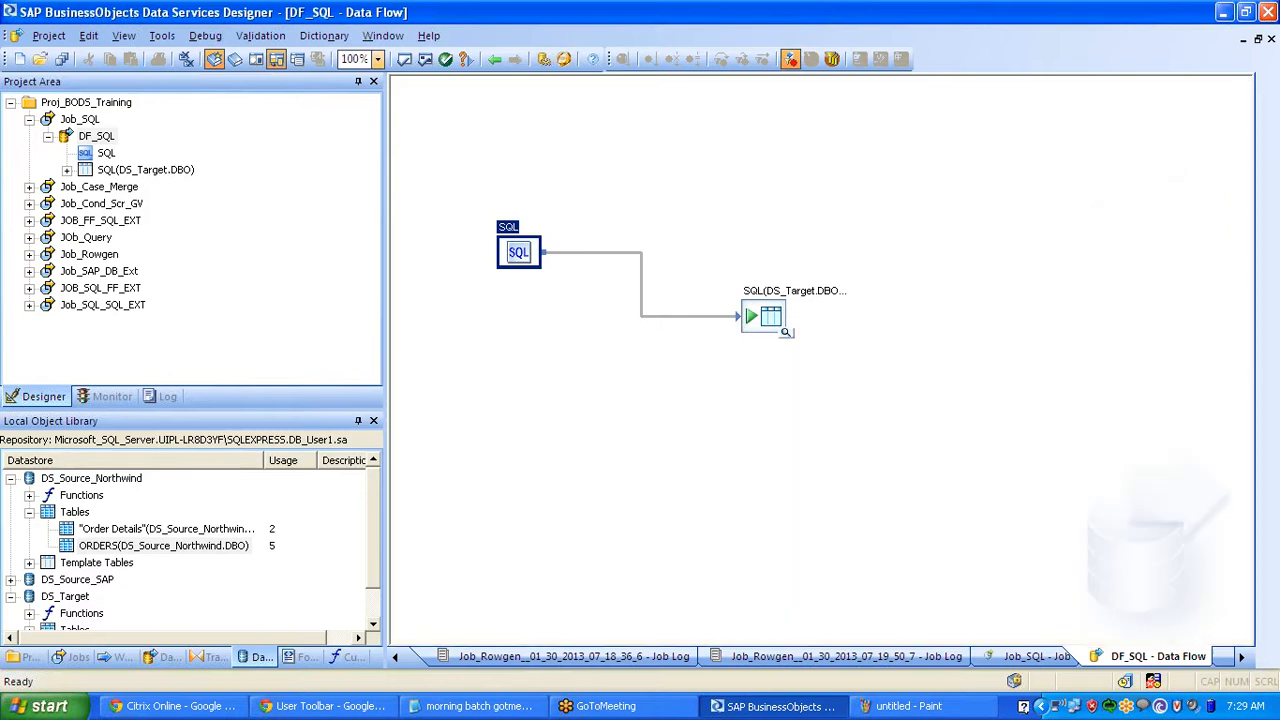
double_click(518, 251)
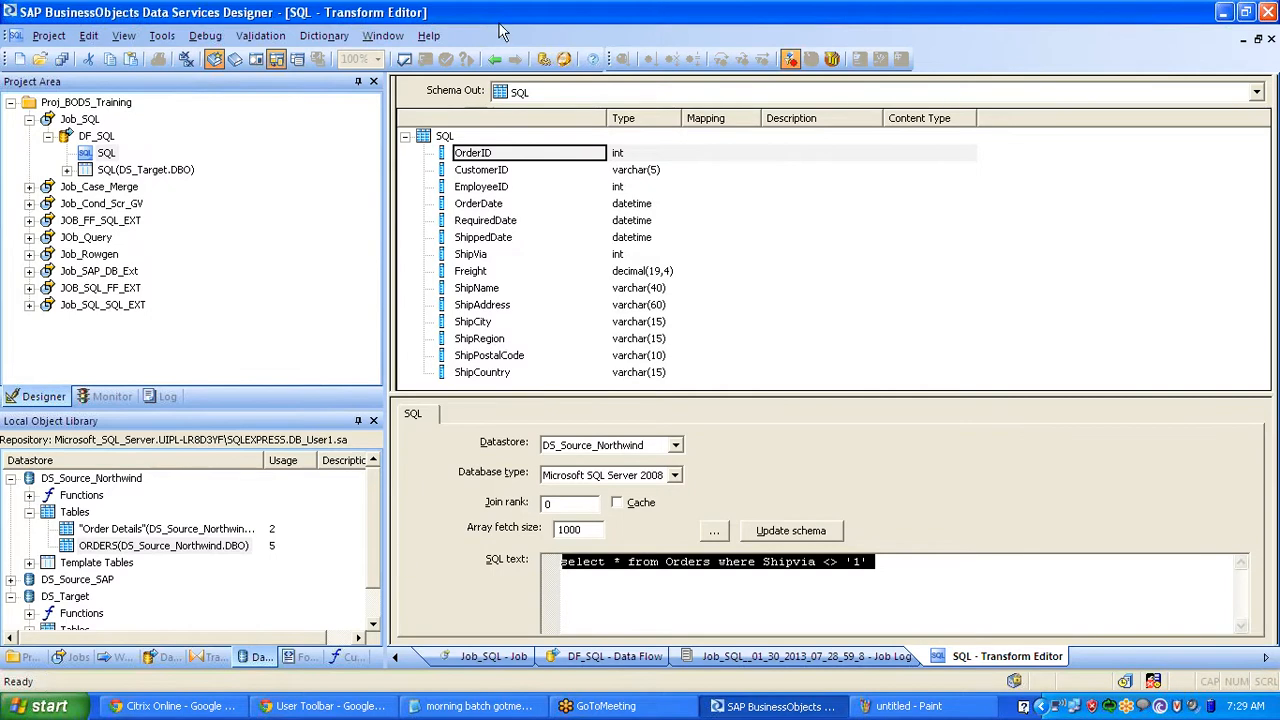
left_click(495, 60)
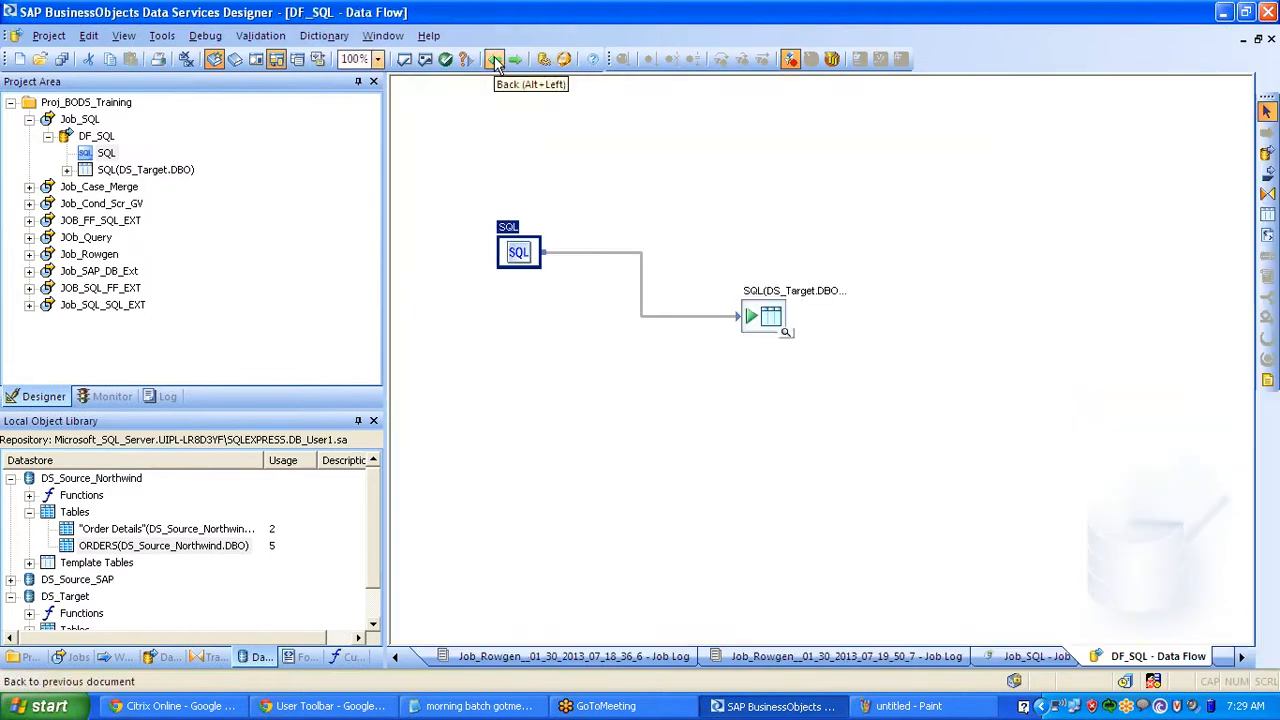
- Collapse the Job_SQL tree and select the Validation transform among the library's Platform transforms
left_click(47, 138)
left_click(30, 121)
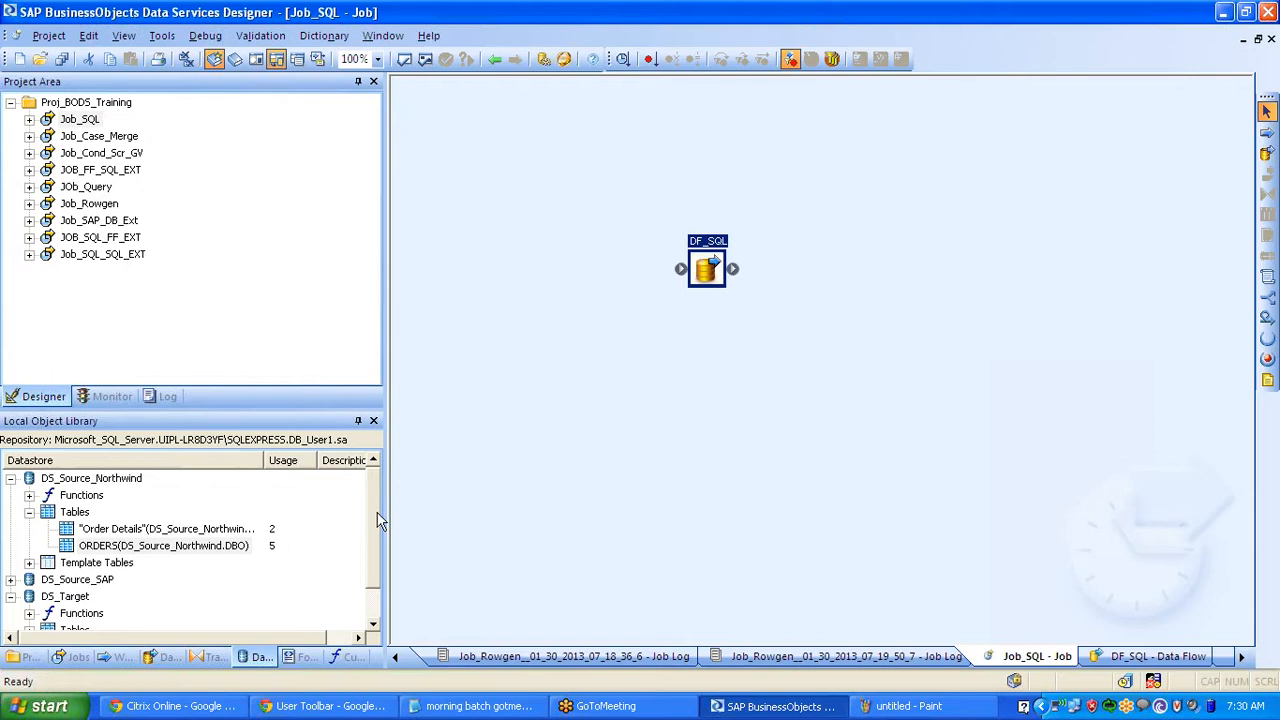
left_click(215, 657)
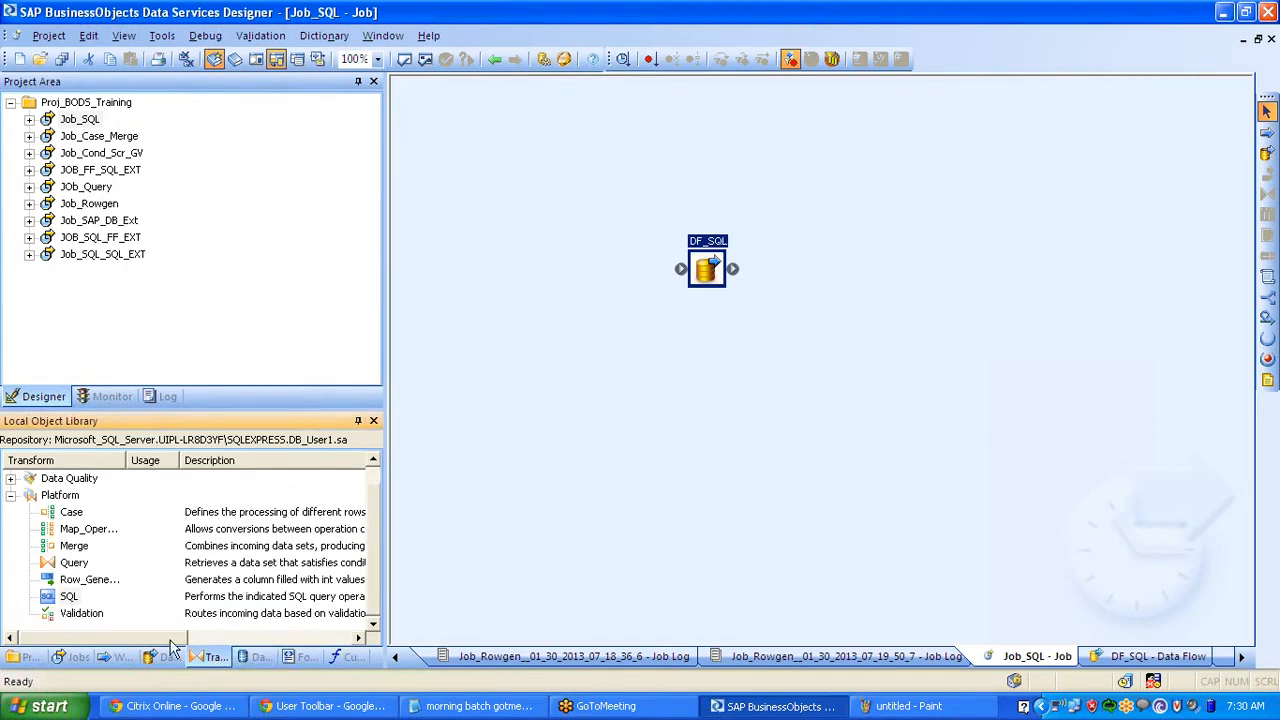
left_click(97, 614)
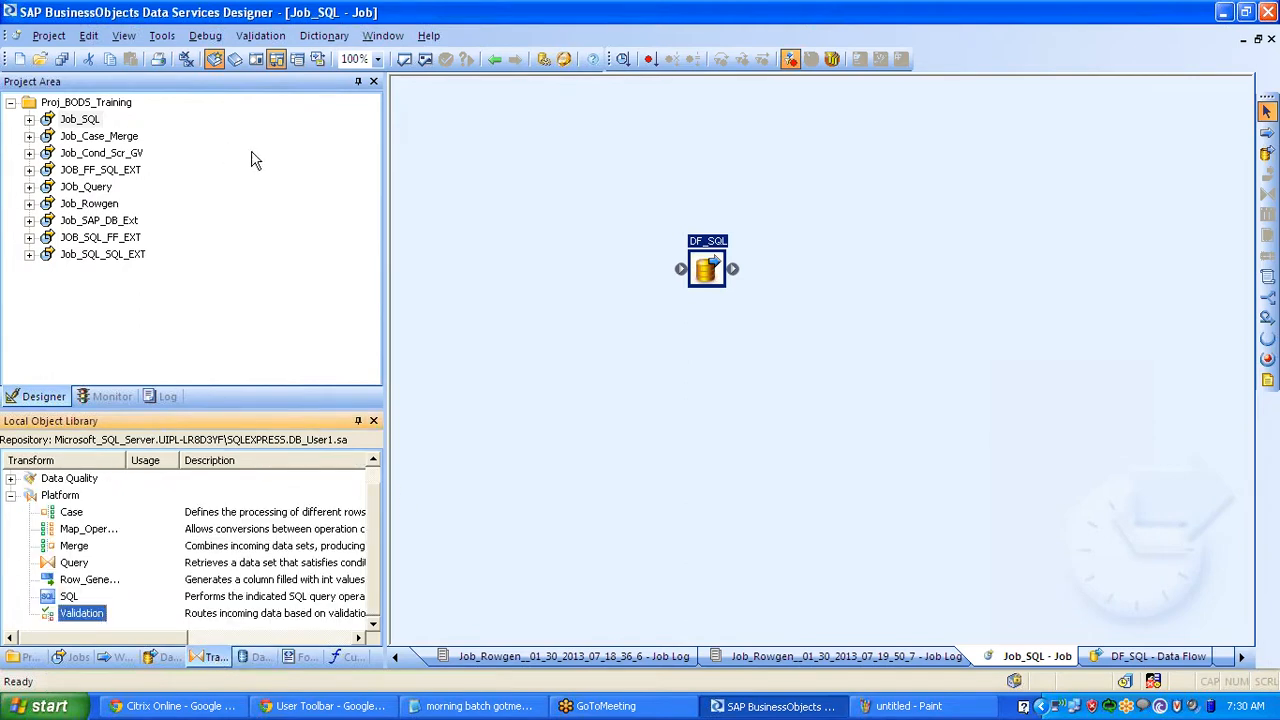
- Create a new batch job named Job_Validation in the Proj_BODS_Training project
right_click(124, 104)
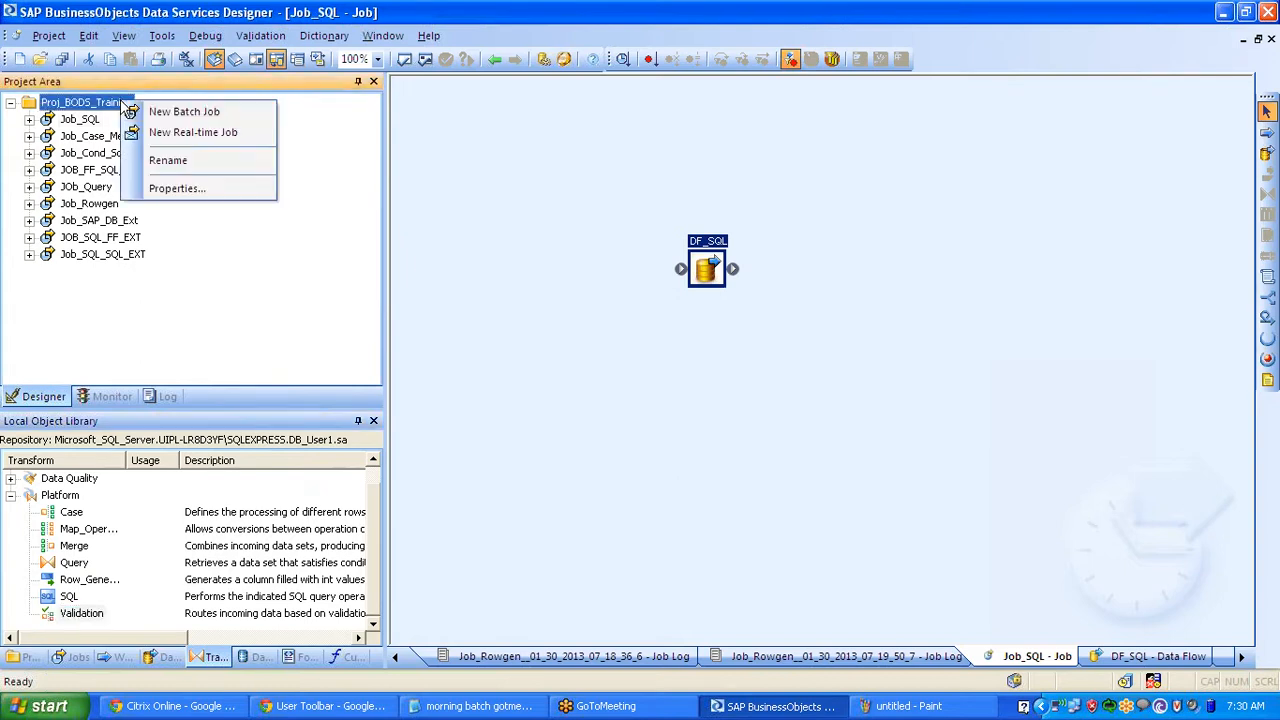
left_click(147, 114)
type("J")
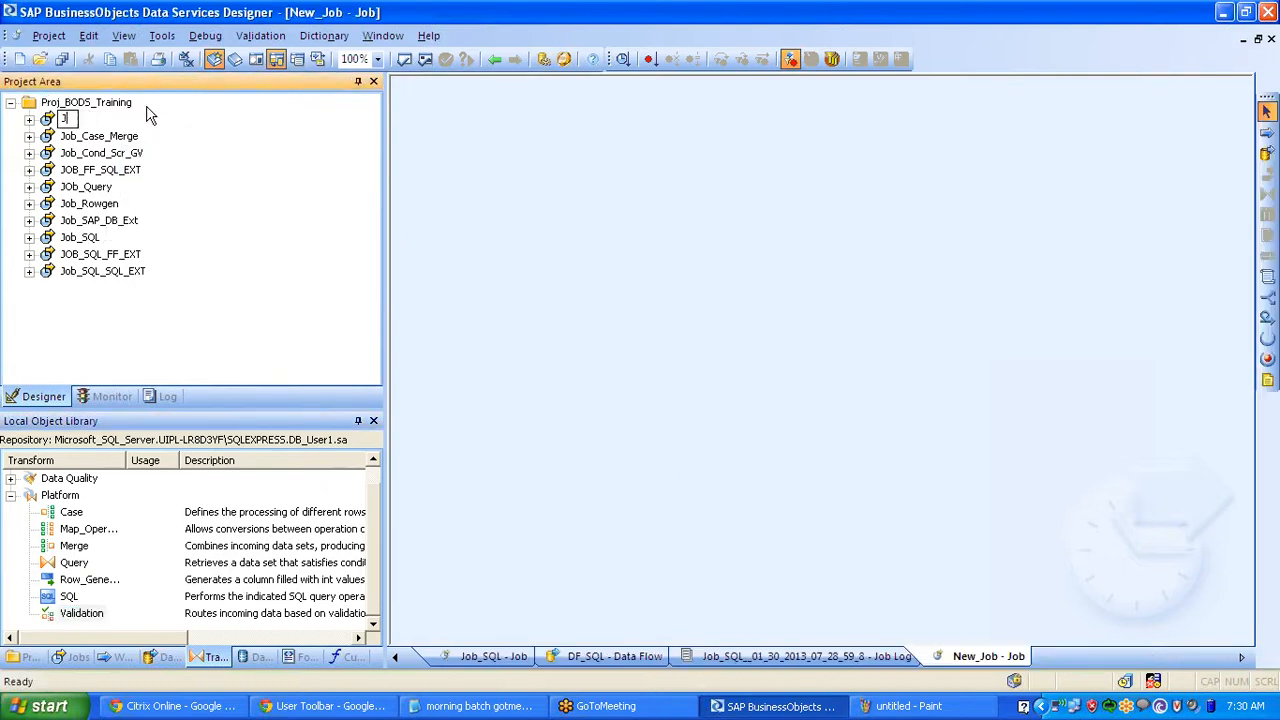
type("ob_Validation")
key("Return")
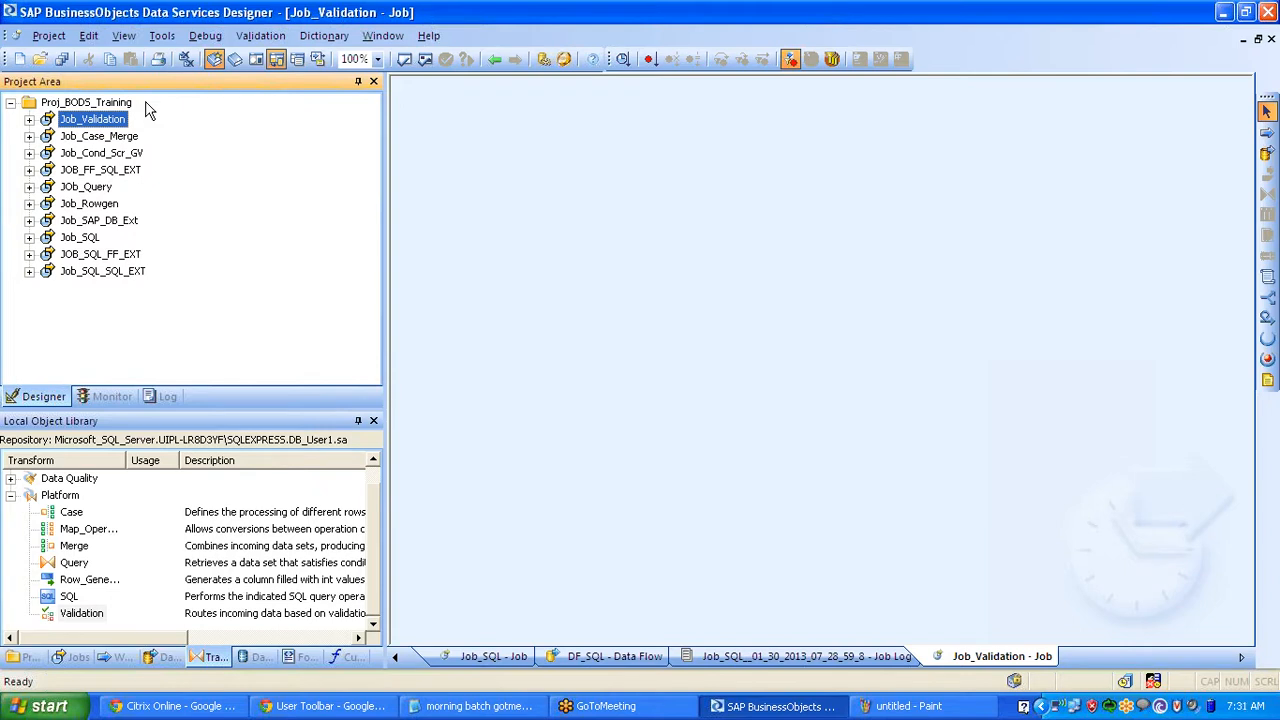
- Open Notepad and enter 1000 on the first line and 1000 preceded by two spaces on the second
left_click(12, 706)
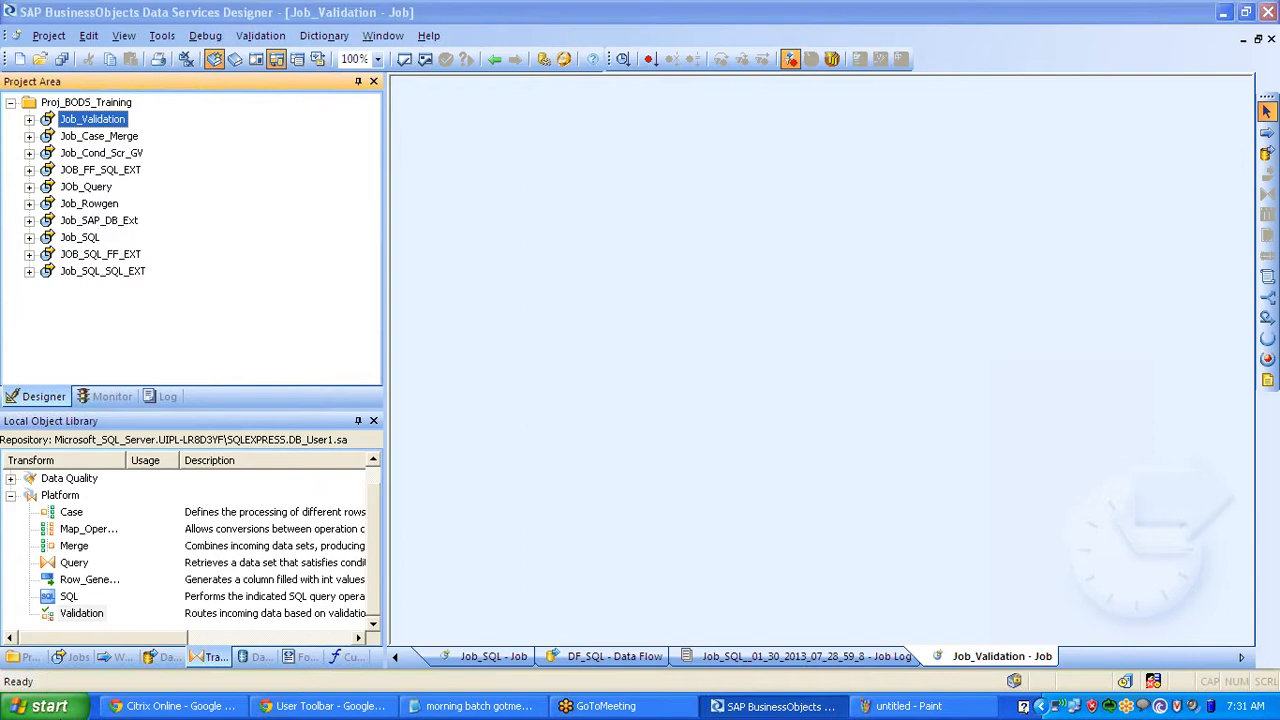
left_click(240, 620)
type("notepad")
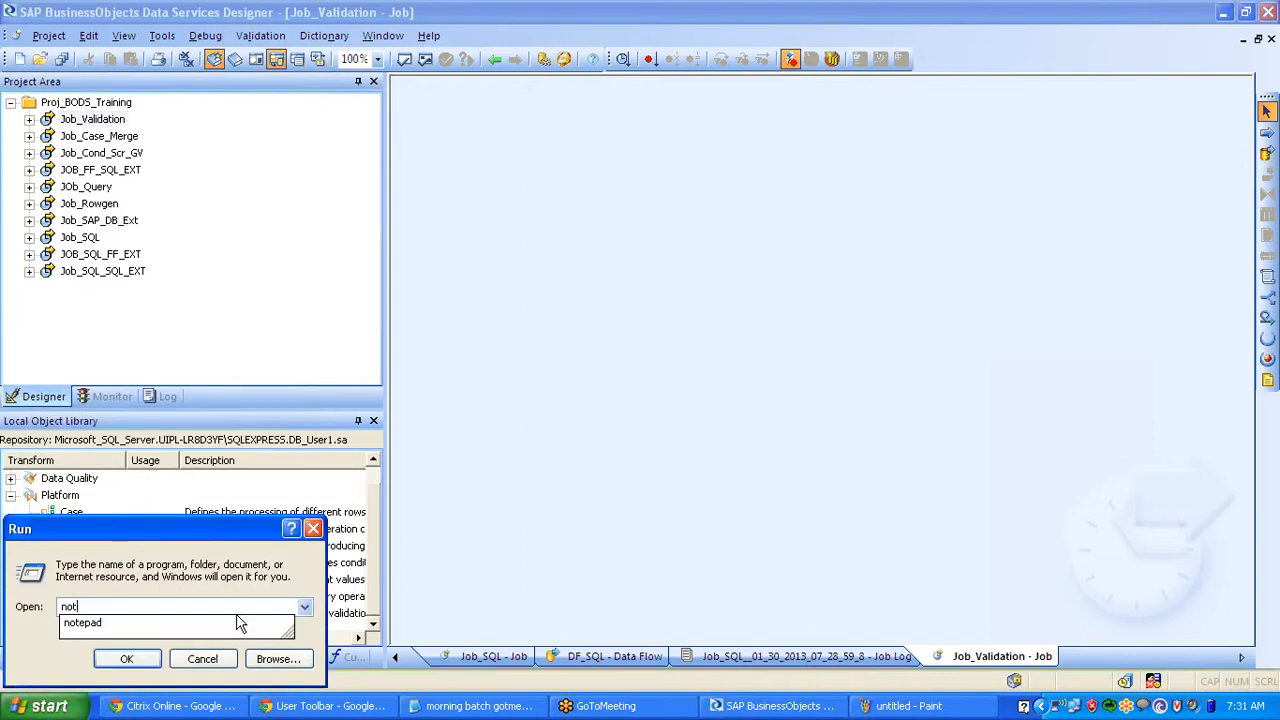
key("Return")
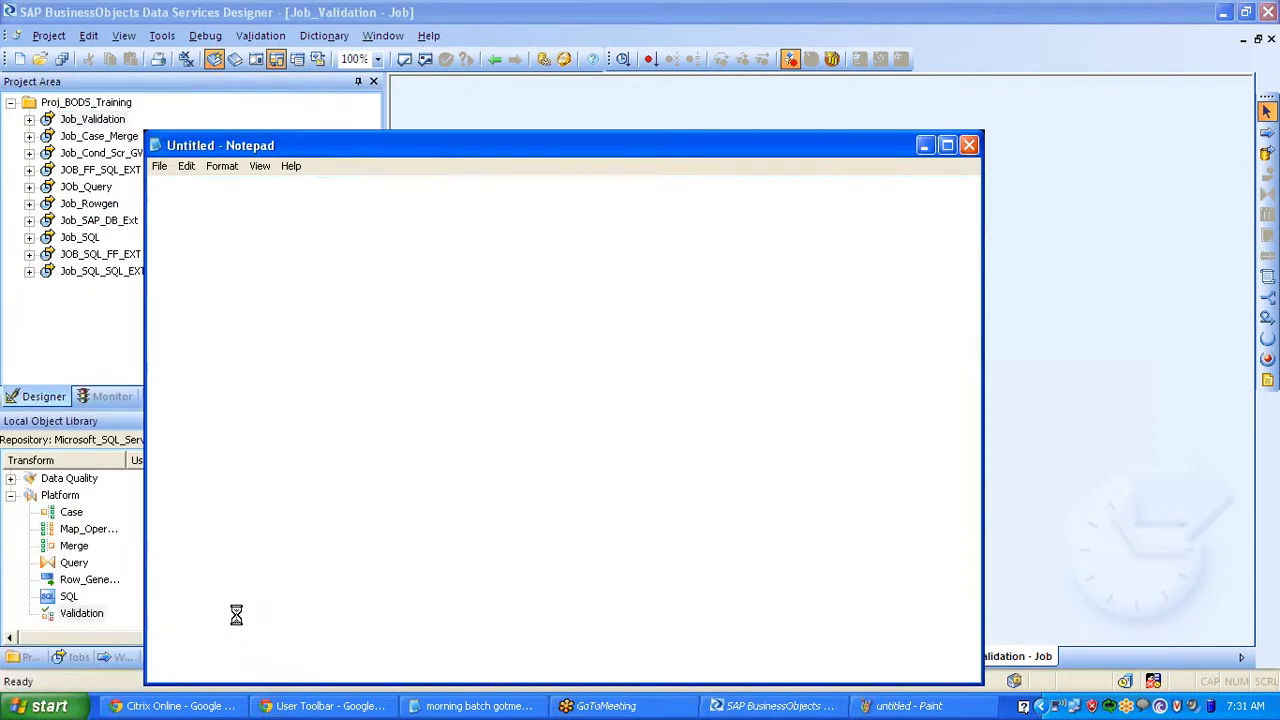
type("1000 ")
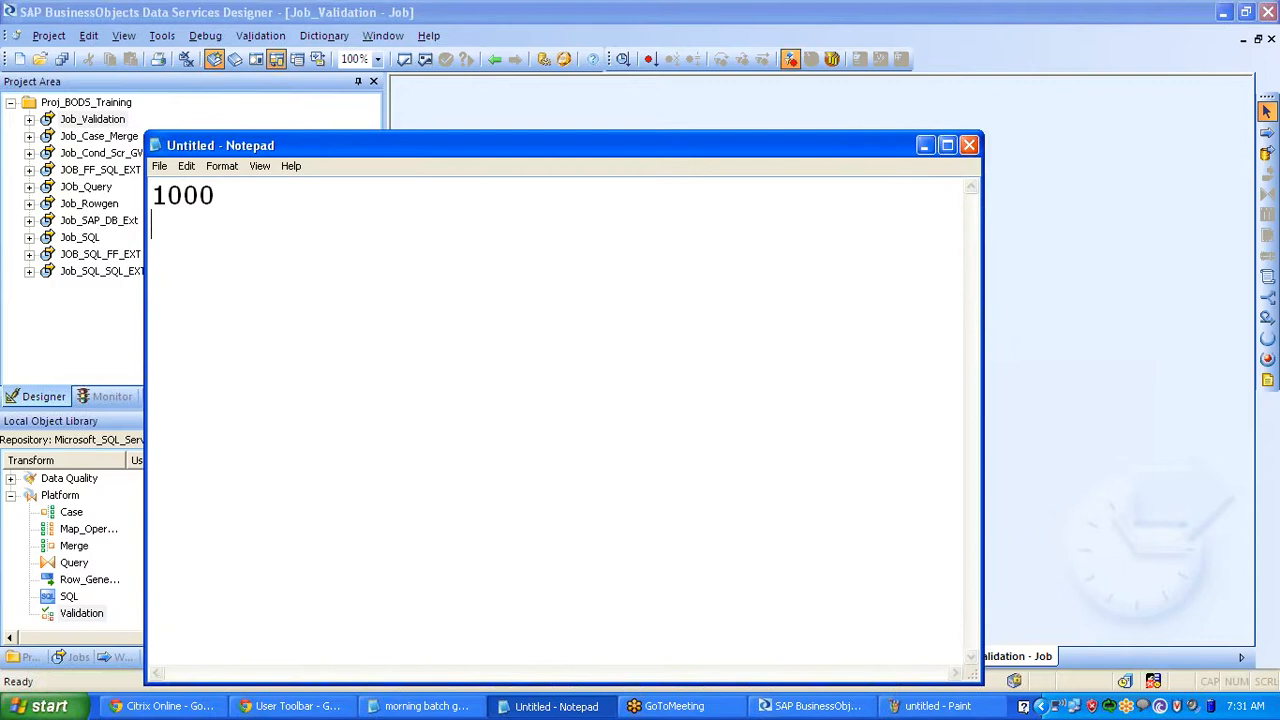
type("  1000")
- Compare the two sample lines by highlighting the padded value and the unpadded value, and minimise Notepad
key("shift+Left")
key("shift+Left")
key("shift+Left")
key("shift+Left")
key("shift+Left")
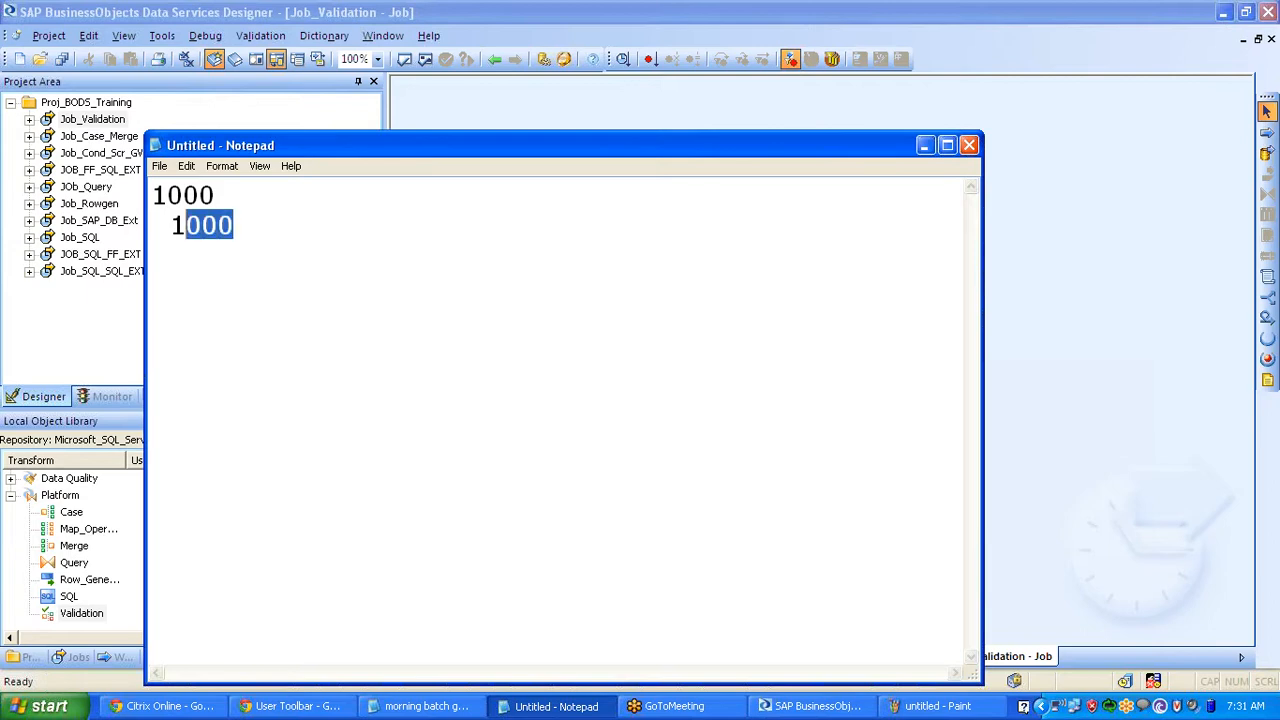
key("shift+Left")
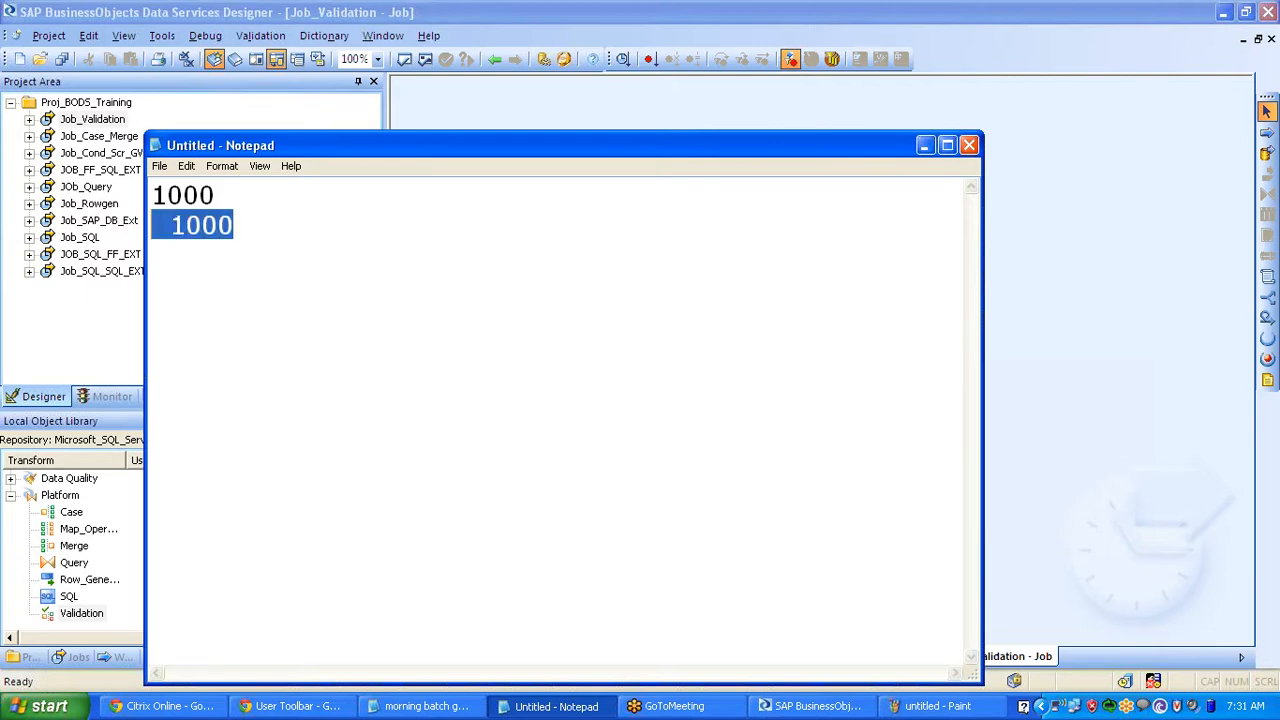
key("Left")
key("Up")
key("shift+Right")
key("shift+Right")
key("shift+Right")
key("shift+Right")
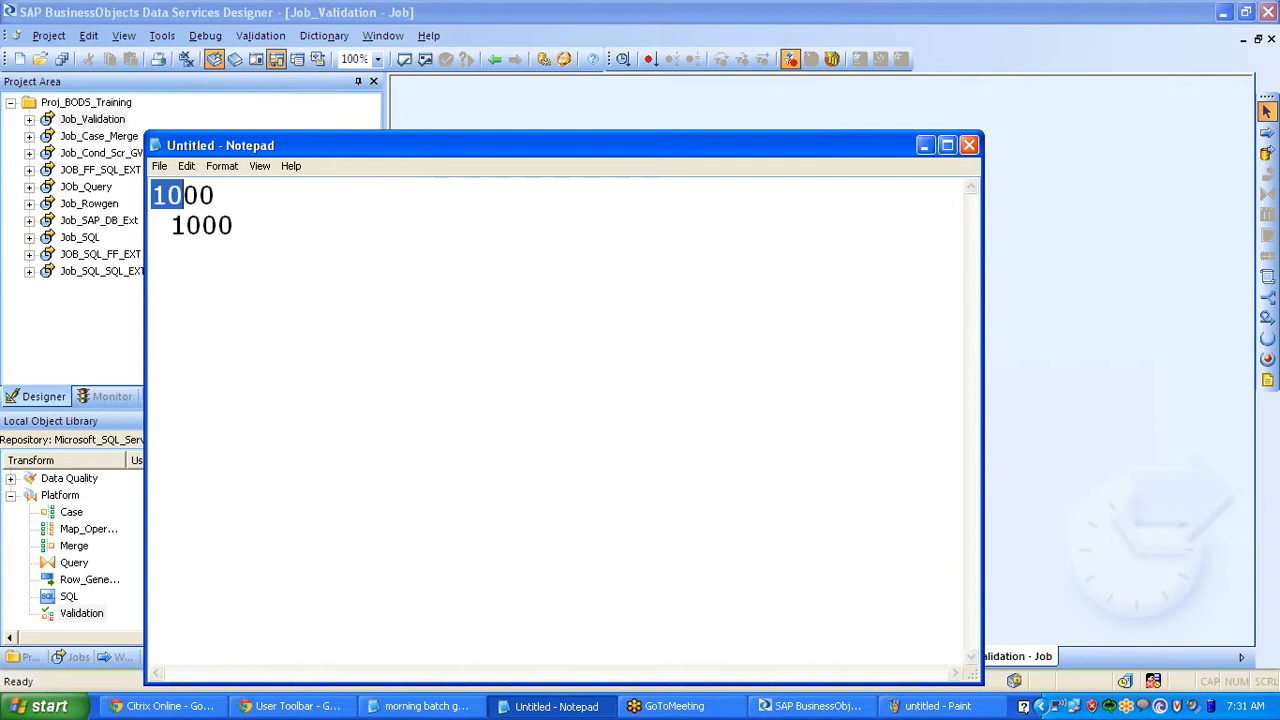
key("Down")
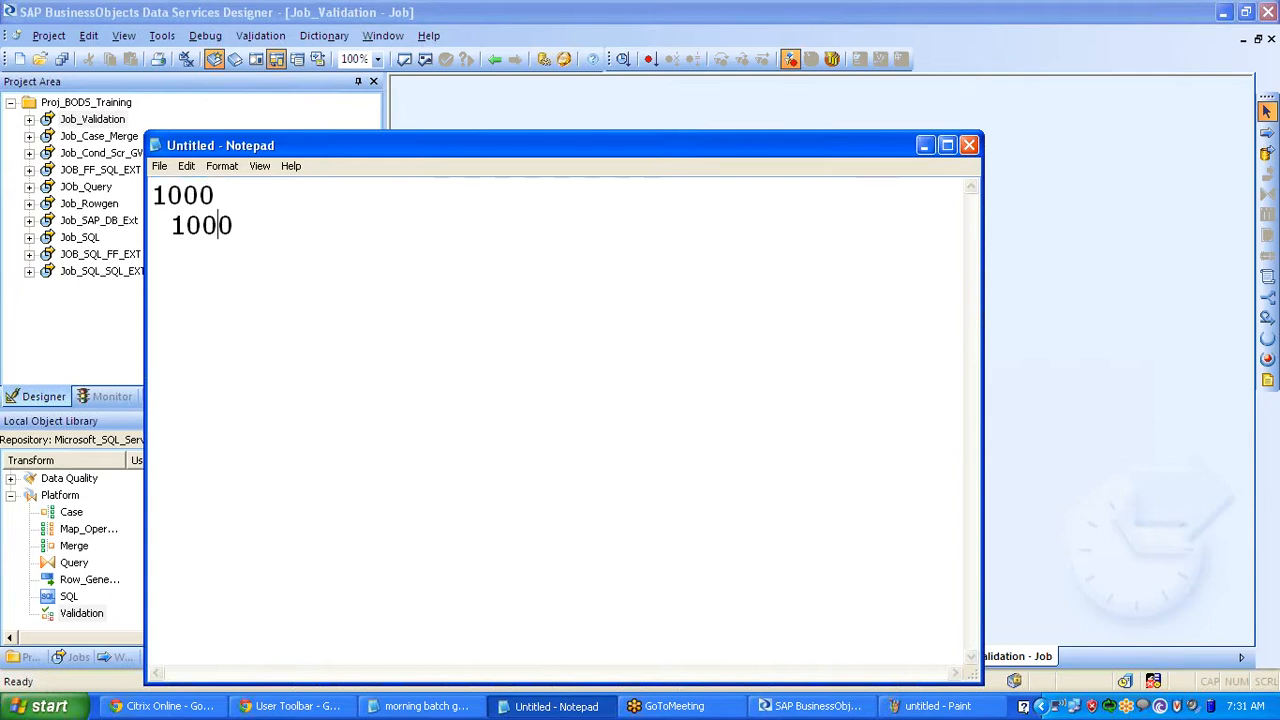
key("Left")
key("Left")
key("Left")
key("Left")
left_click(925, 152)
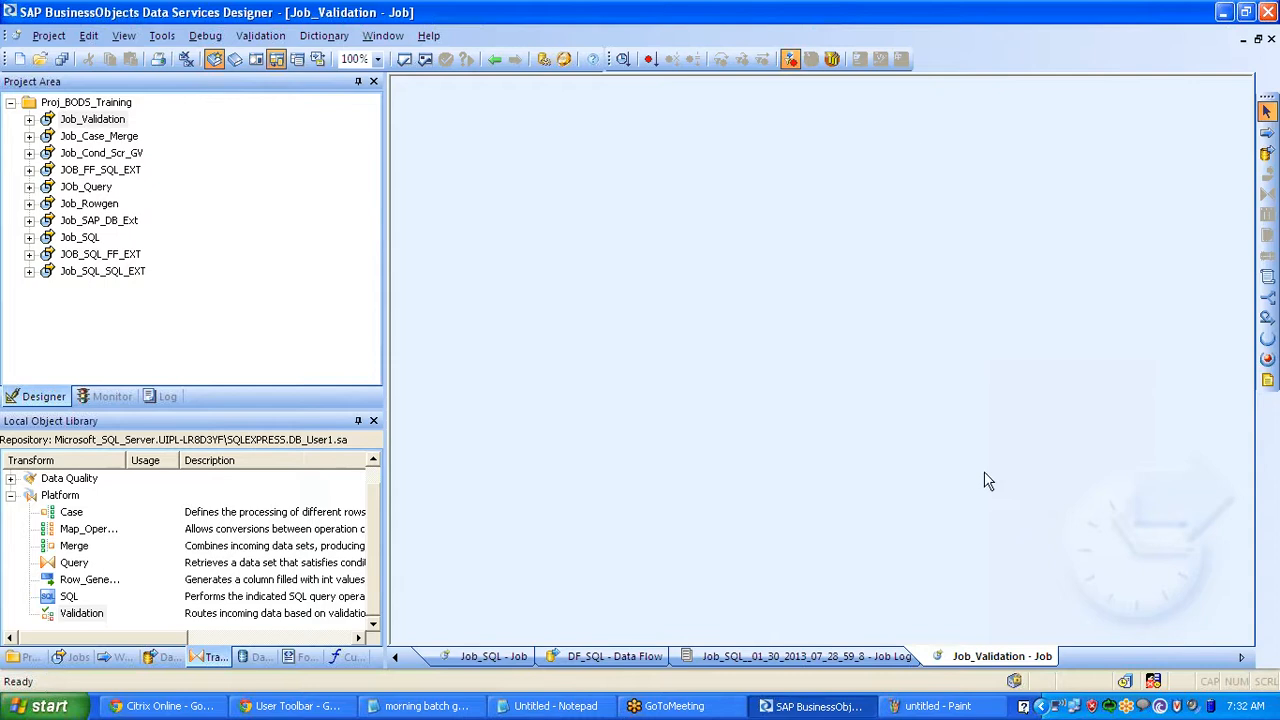
- Bring Notepad back and shorten the indented value on the second line to 10
left_click(585, 712)
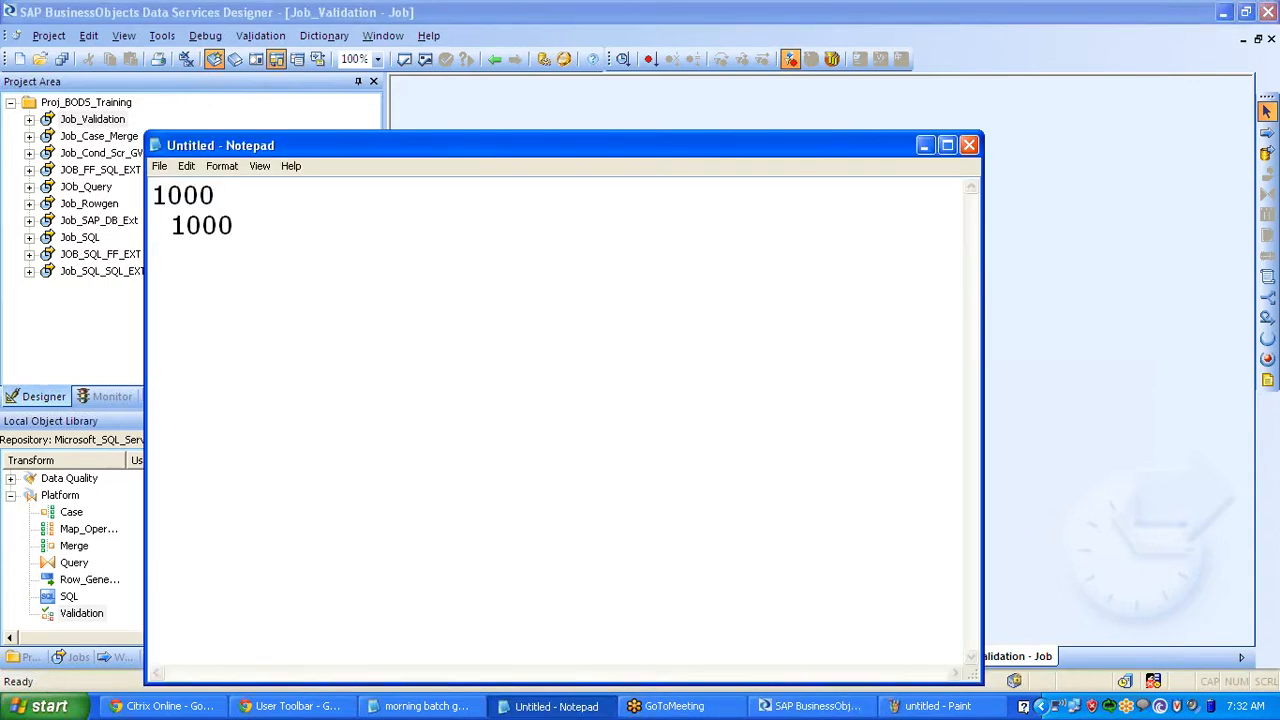
left_click_drag(234, 224, 170, 224)
left_click(153, 225)
key("Right")
key("Right")
key("Right")
key("shift+Right")
key("shift+Right")
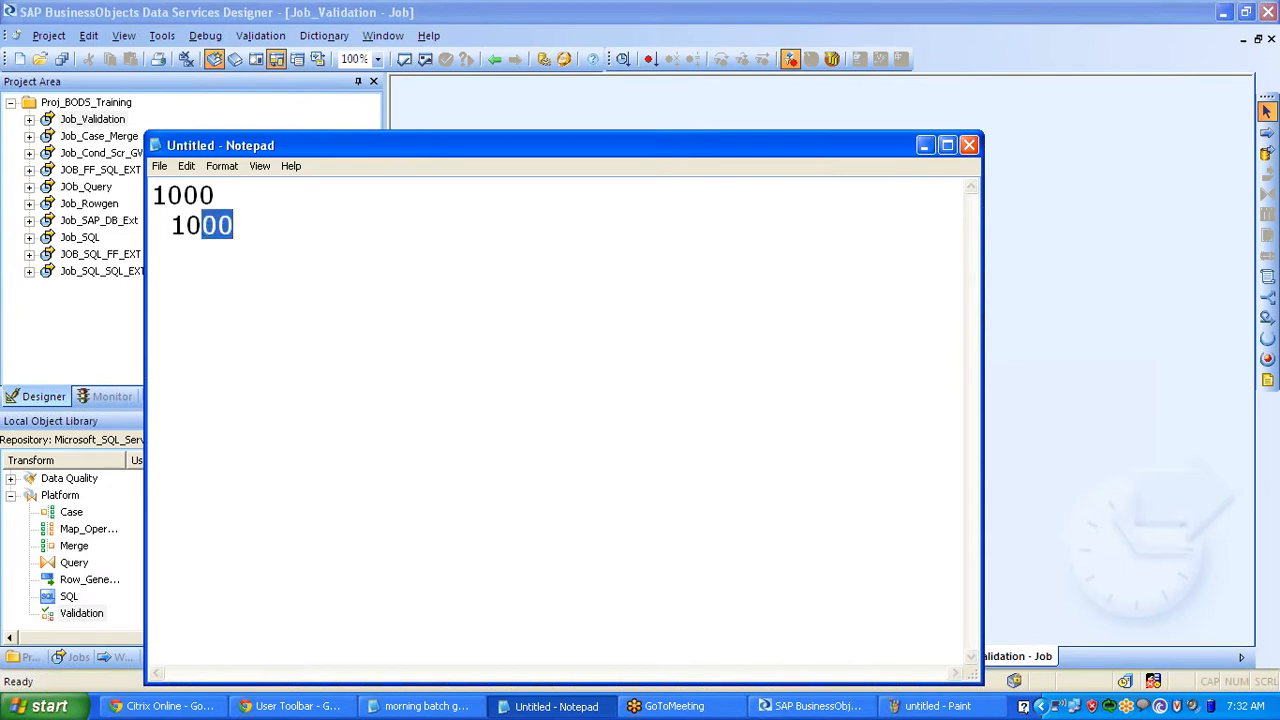
key("Delete")
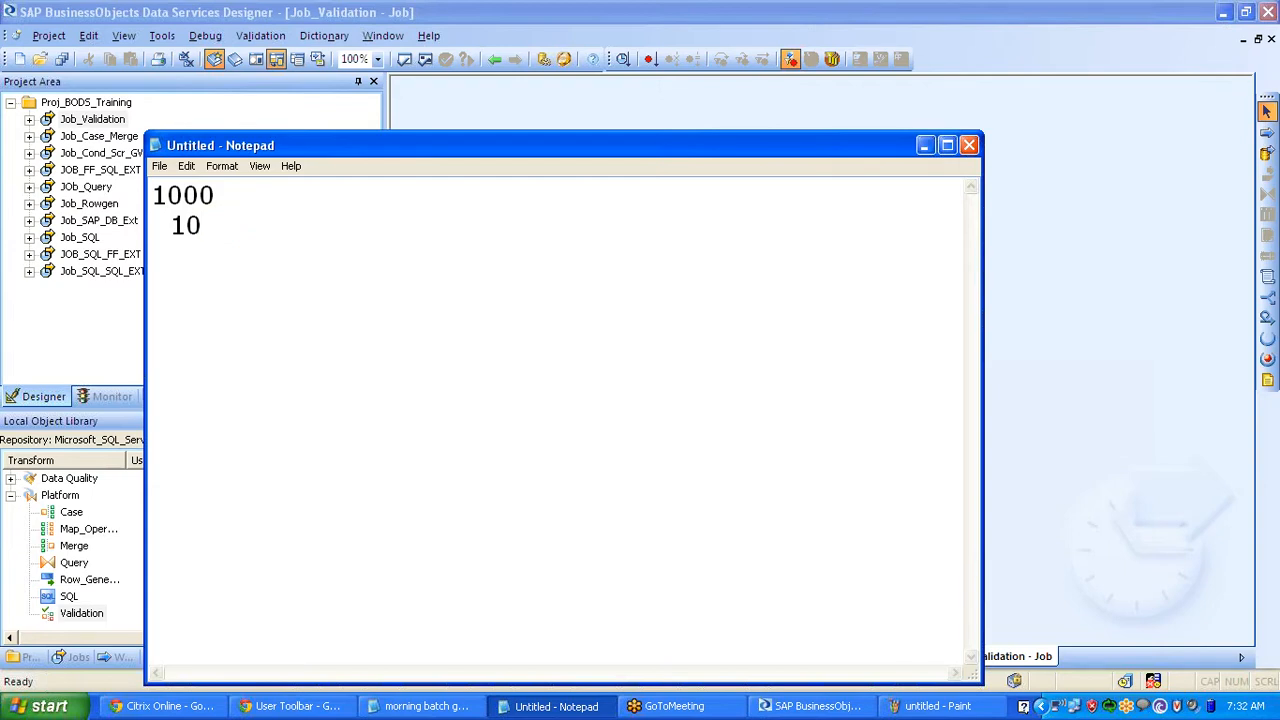
- Restore the indented value on the second line to 1000
key("Left")
key("Left")
key("Left")
key("Left")
key("Right")
key("Right")
key("Right")
left_click(923, 148)
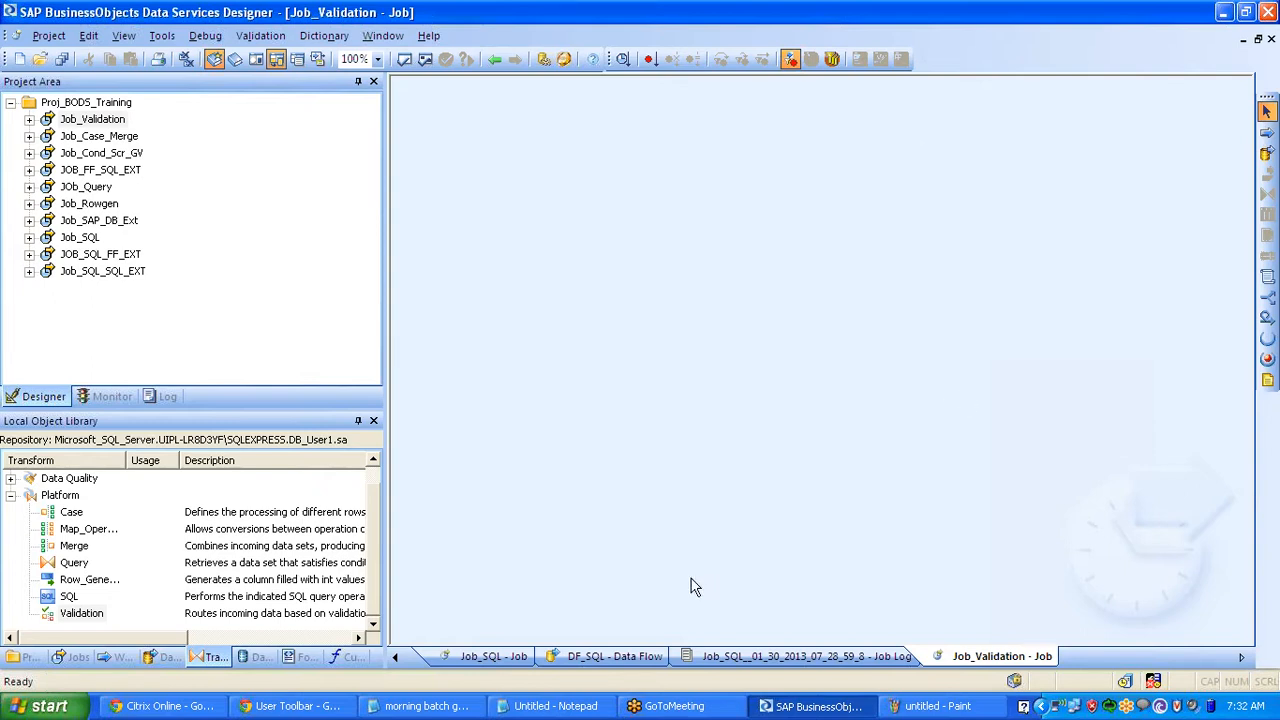
left_click(558, 707)
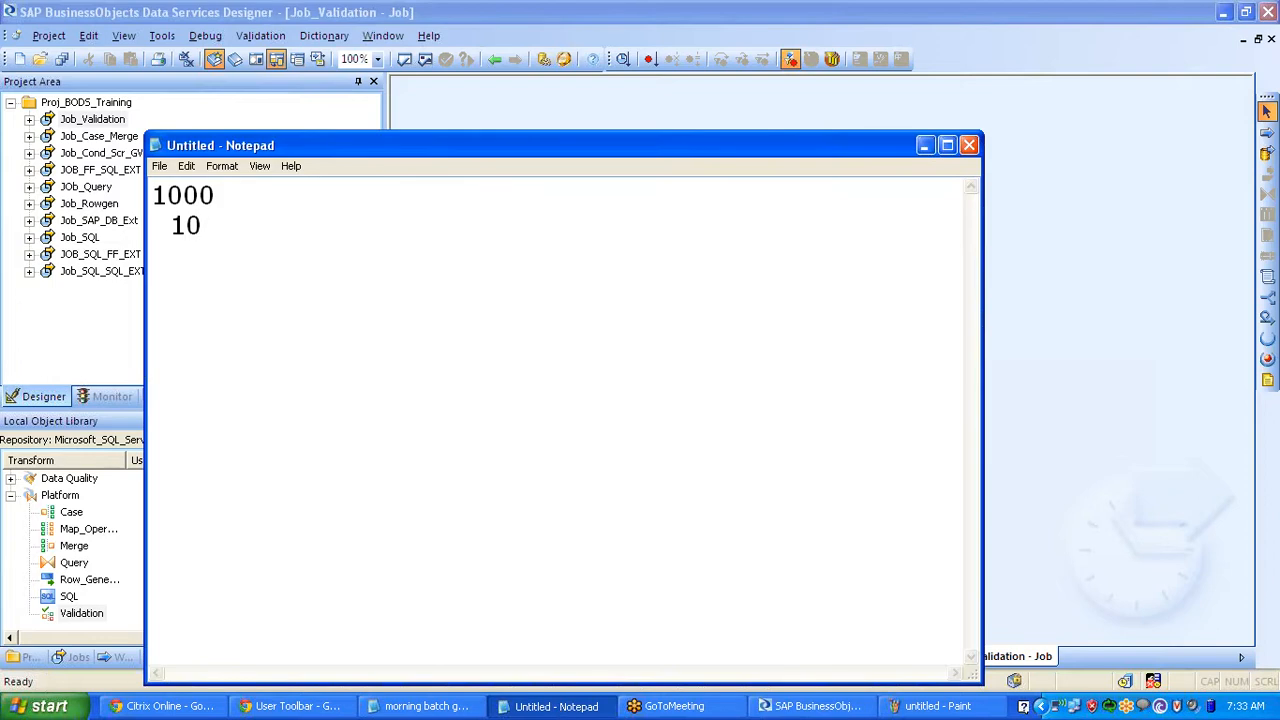
type("00")
- Highlight the unpadded first value and the second value with its leading spaces to compare them
left_click(216, 195)
left_click_drag(216, 195, 151, 195)
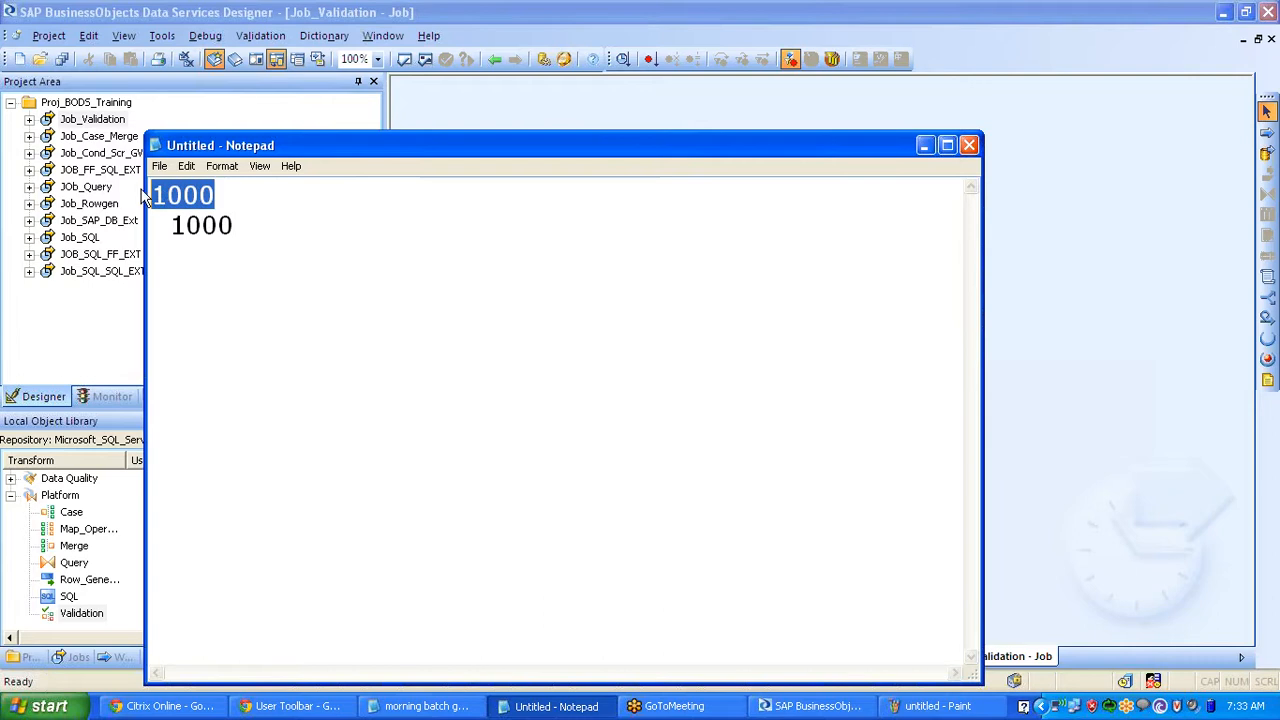
left_click_drag(234, 225, 151, 225)
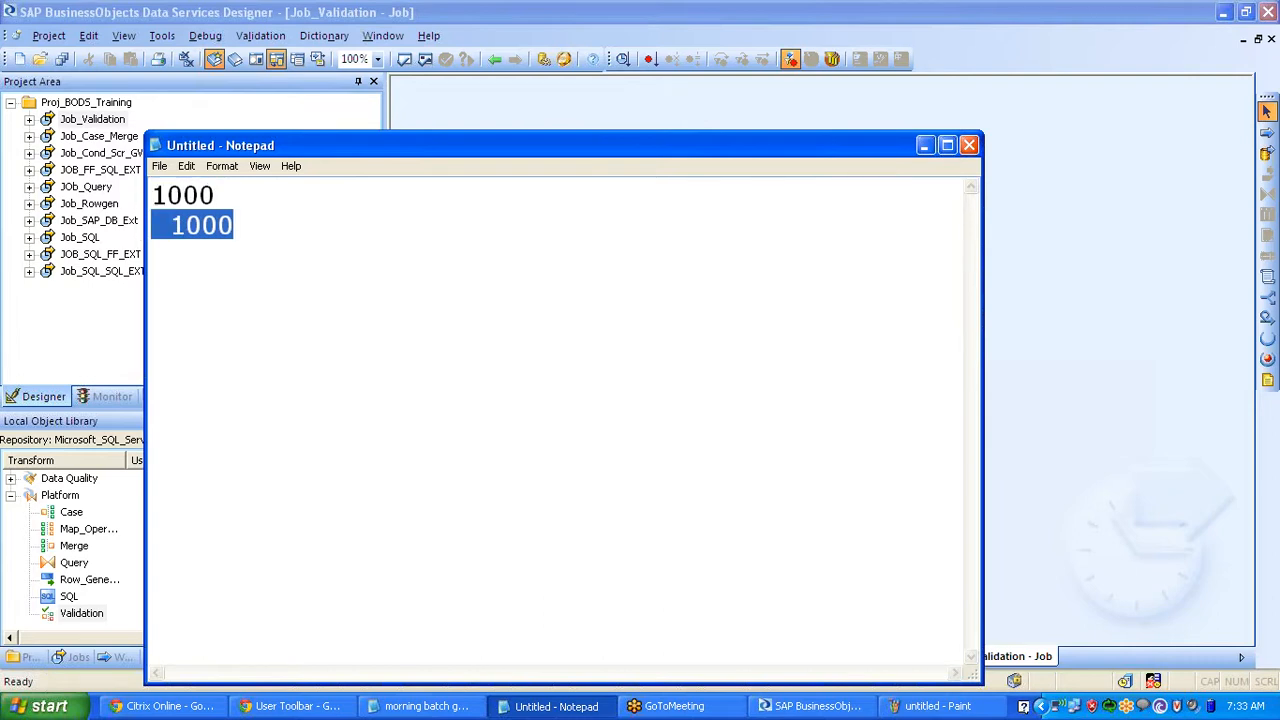
left_click_drag(234, 225, 151, 225)
left_click(234, 225)
- Return to Data Services Designer and point out the ORDERS and Order Details tables in the DS_Source_Northwind datastore
left_click(124, 582)
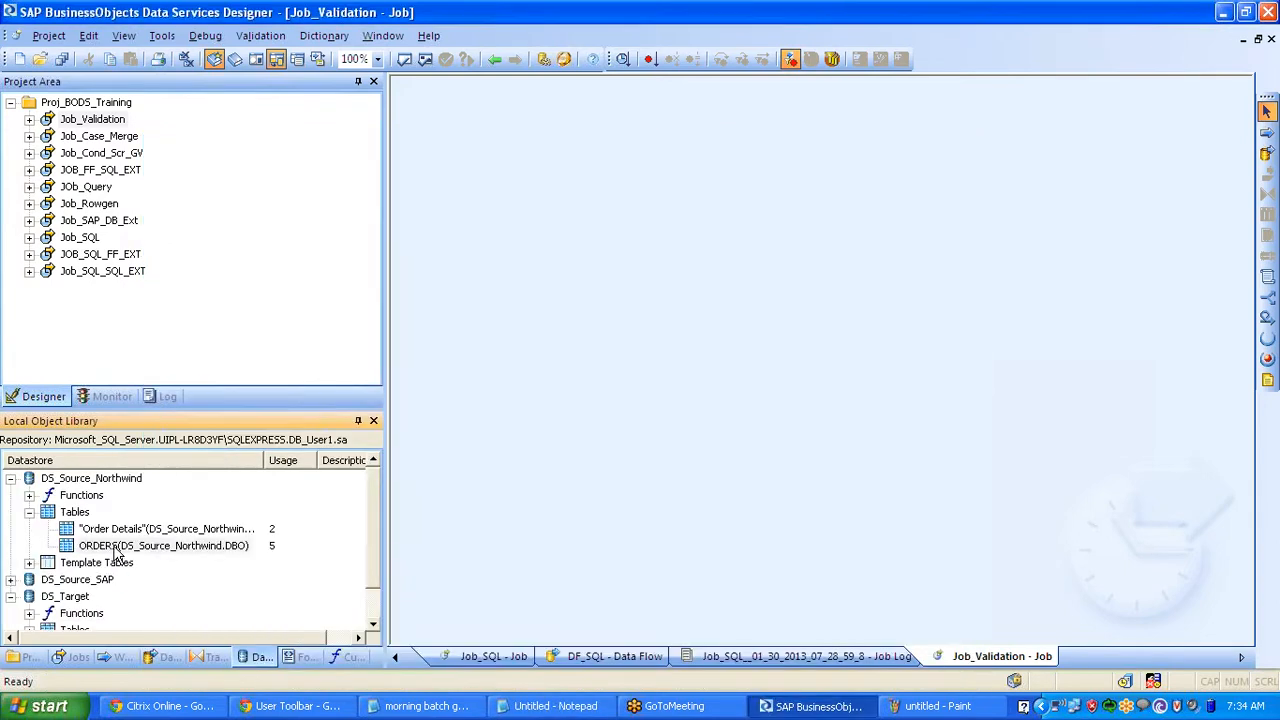
left_click(117, 548)
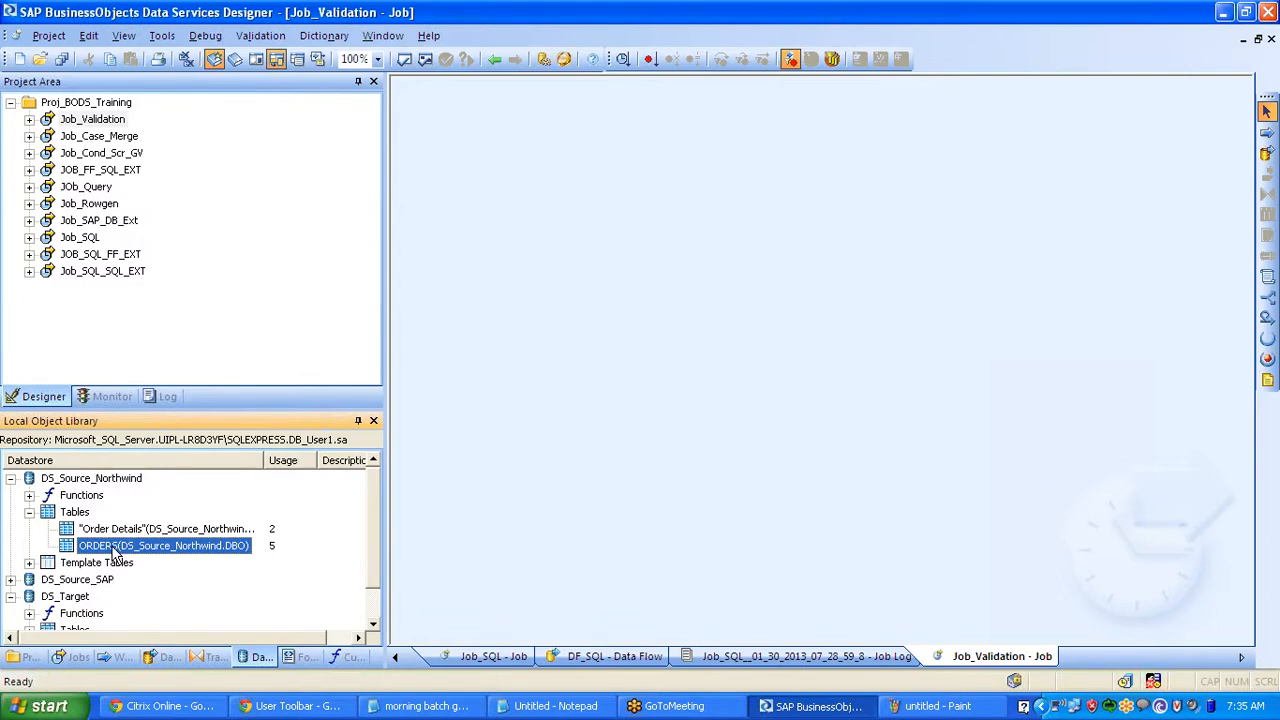
left_click(113, 531)
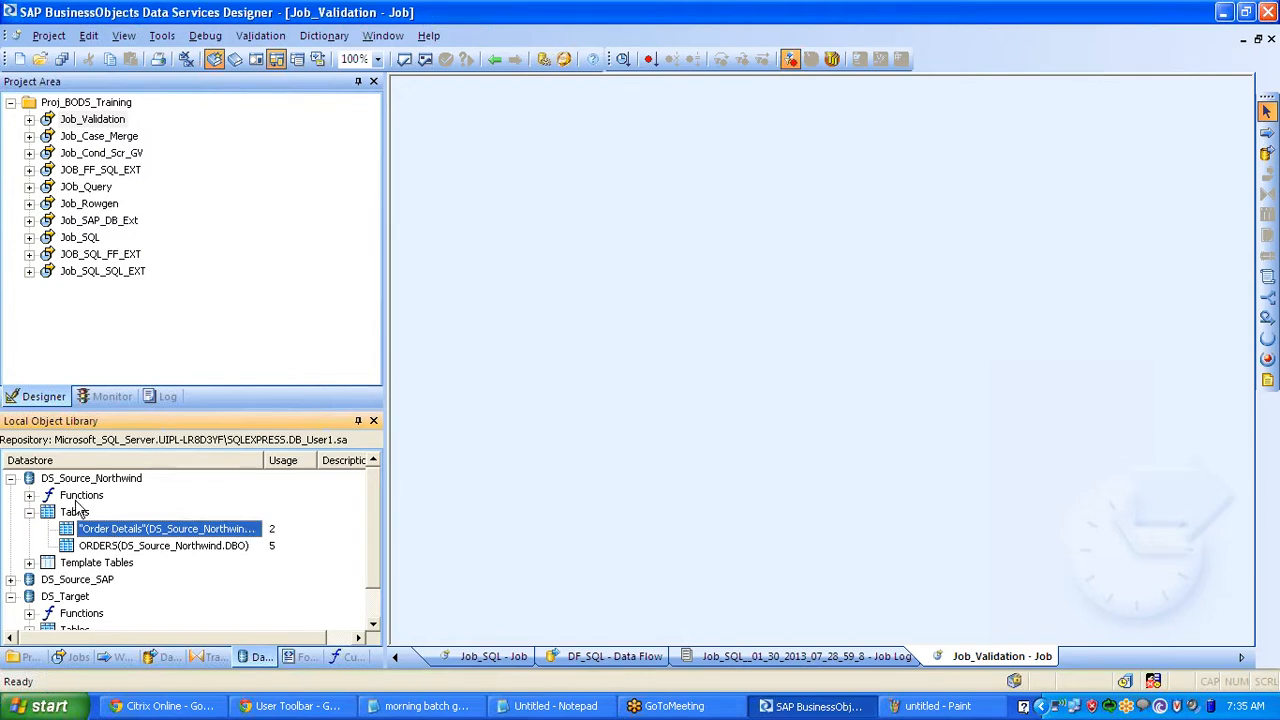
- Switch to Paint and start a blank drawing, discarding the existing diagram without saving
left_click(903, 707)
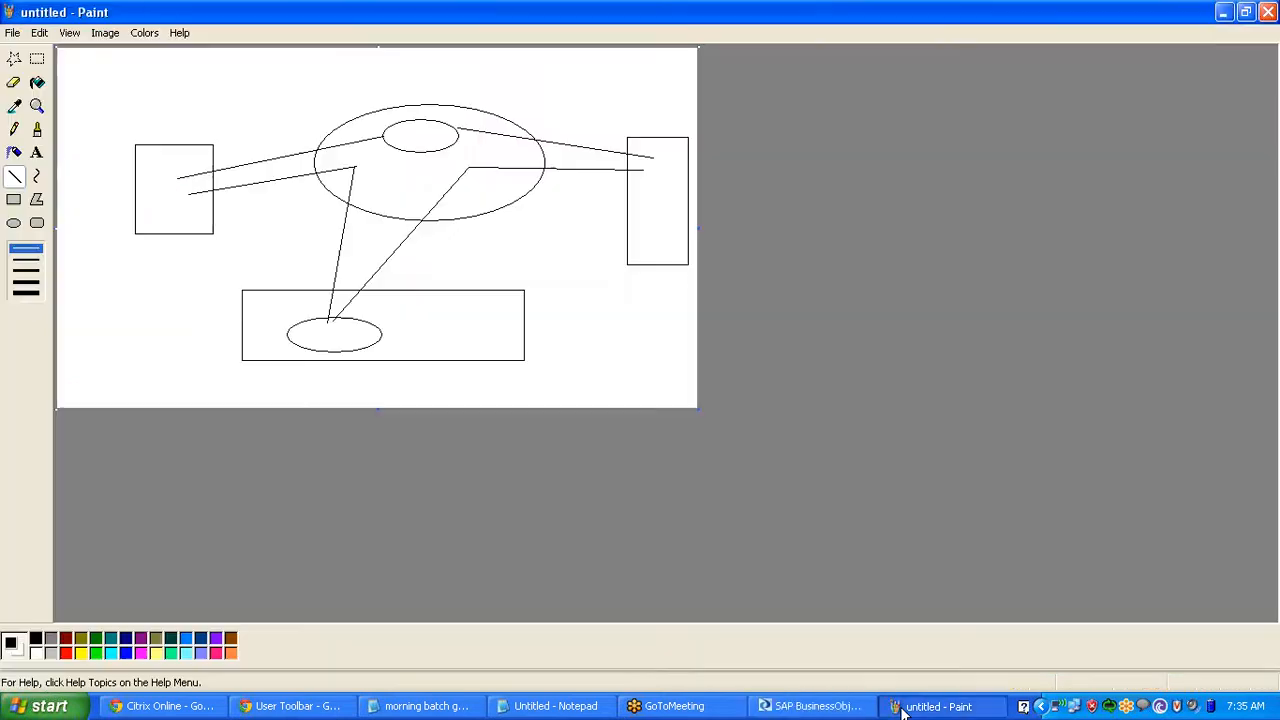
left_click(13, 35)
left_click(25, 52)
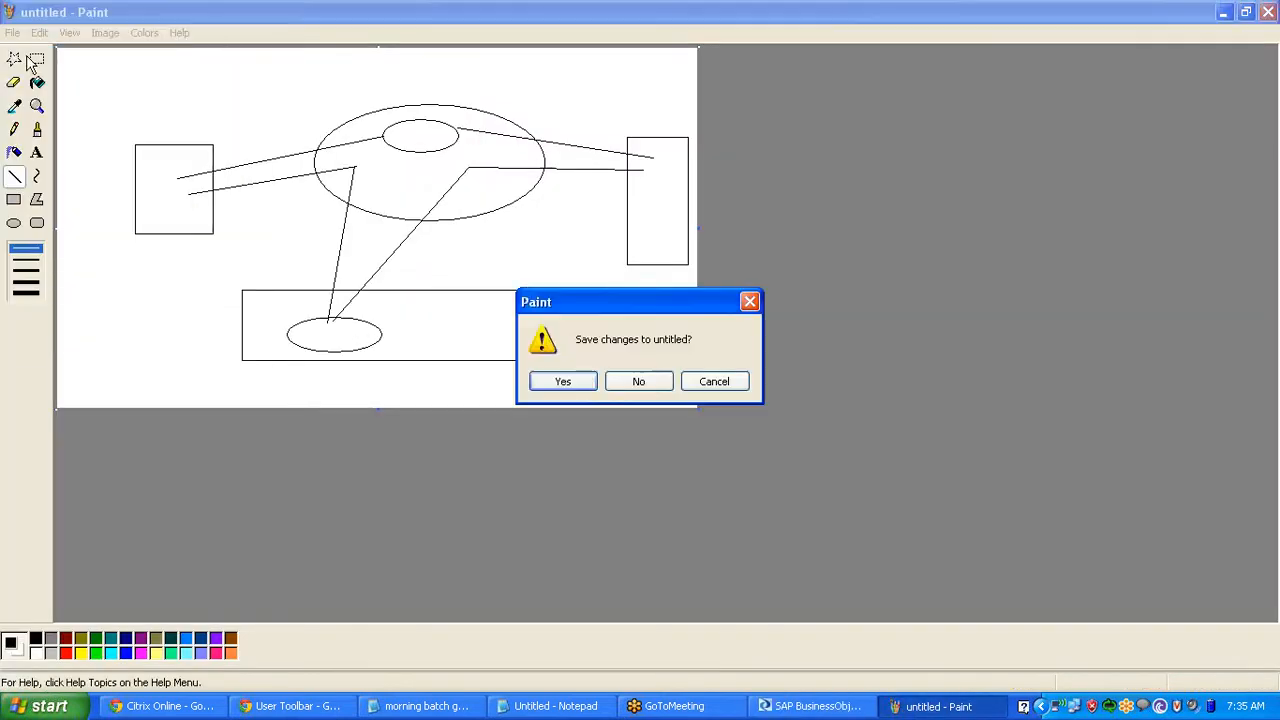
left_click(625, 380)
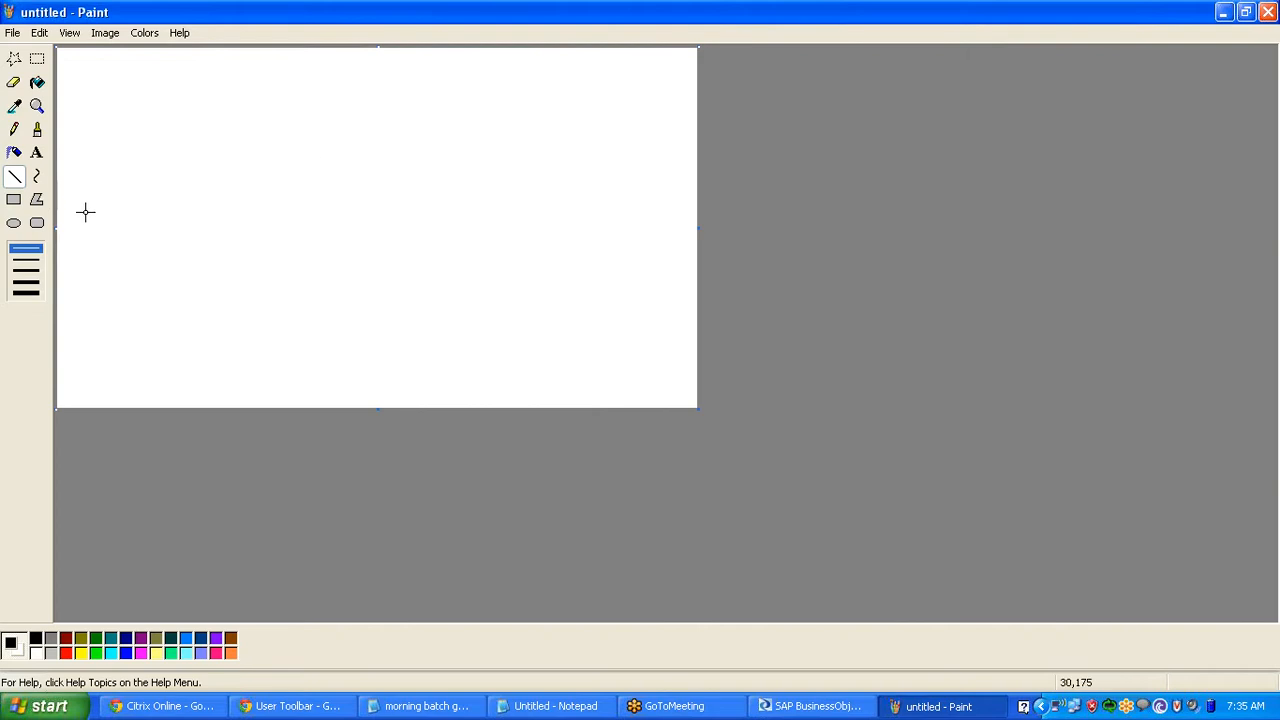
- Draw a tall central rectangle, one small source rectangle on its left and two small target rectangles on its right
left_click(15, 199)
left_click_drag(299, 113, 369, 294)
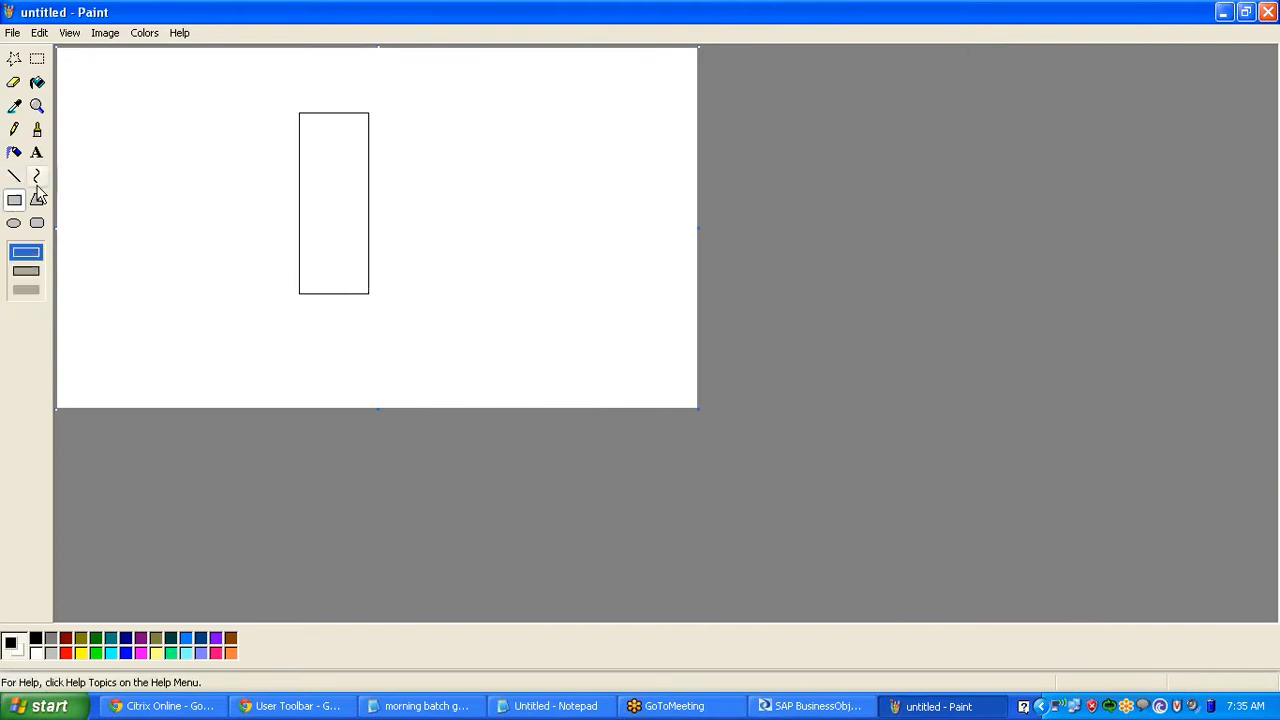
left_click_drag(72, 155, 117, 234)
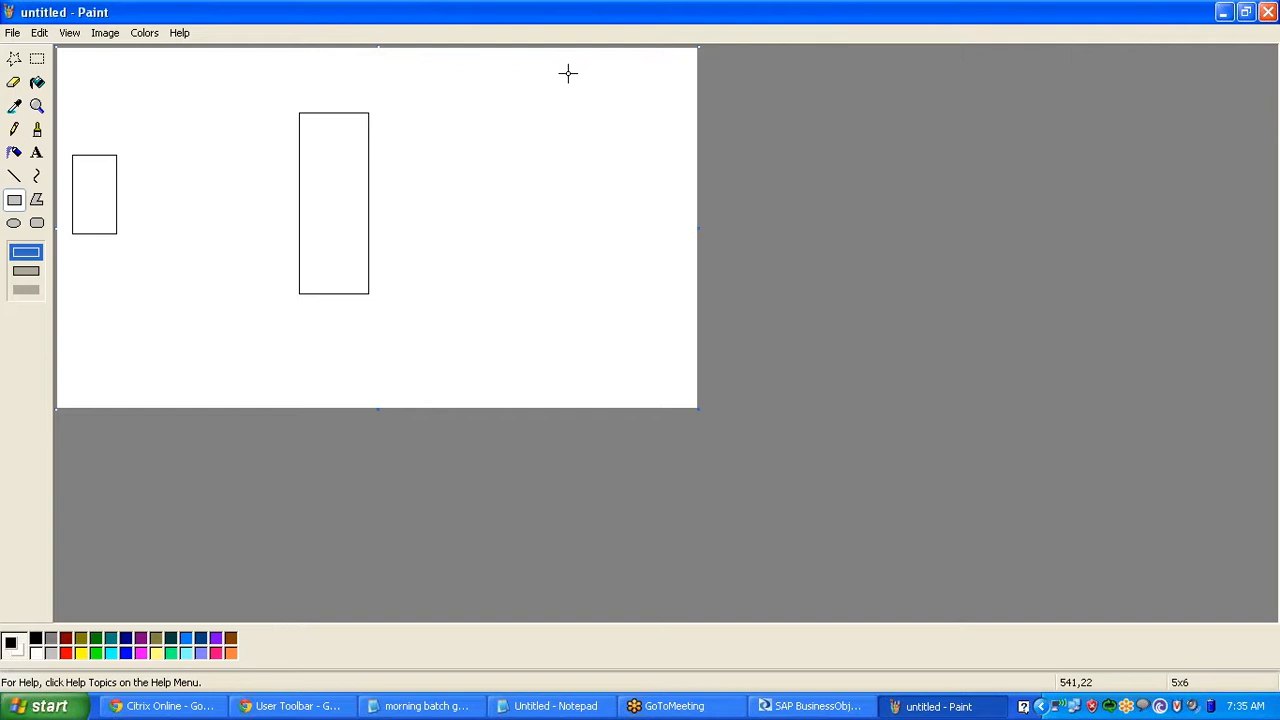
left_click_drag(564, 69, 614, 159)
left_click_drag(570, 267, 609, 357)
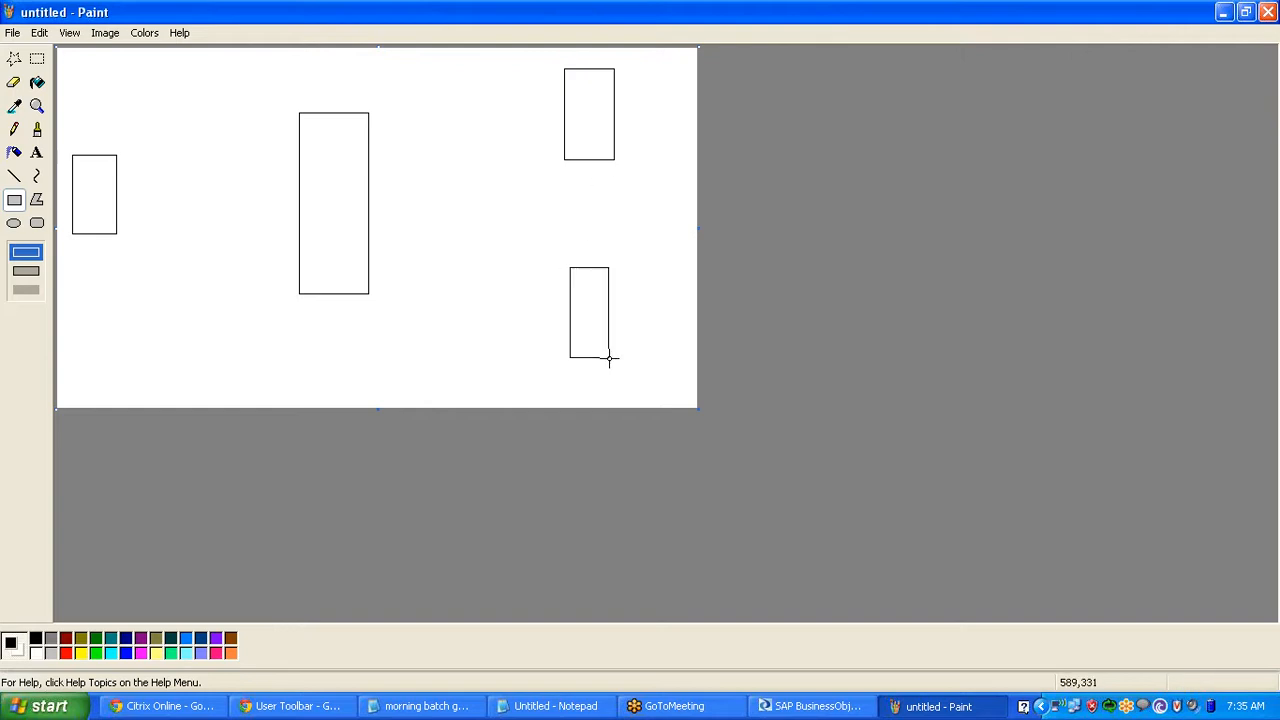
- Draw lines connecting the source rectangle to the central one, and the central one to both target rectangles
left_click(14, 175)
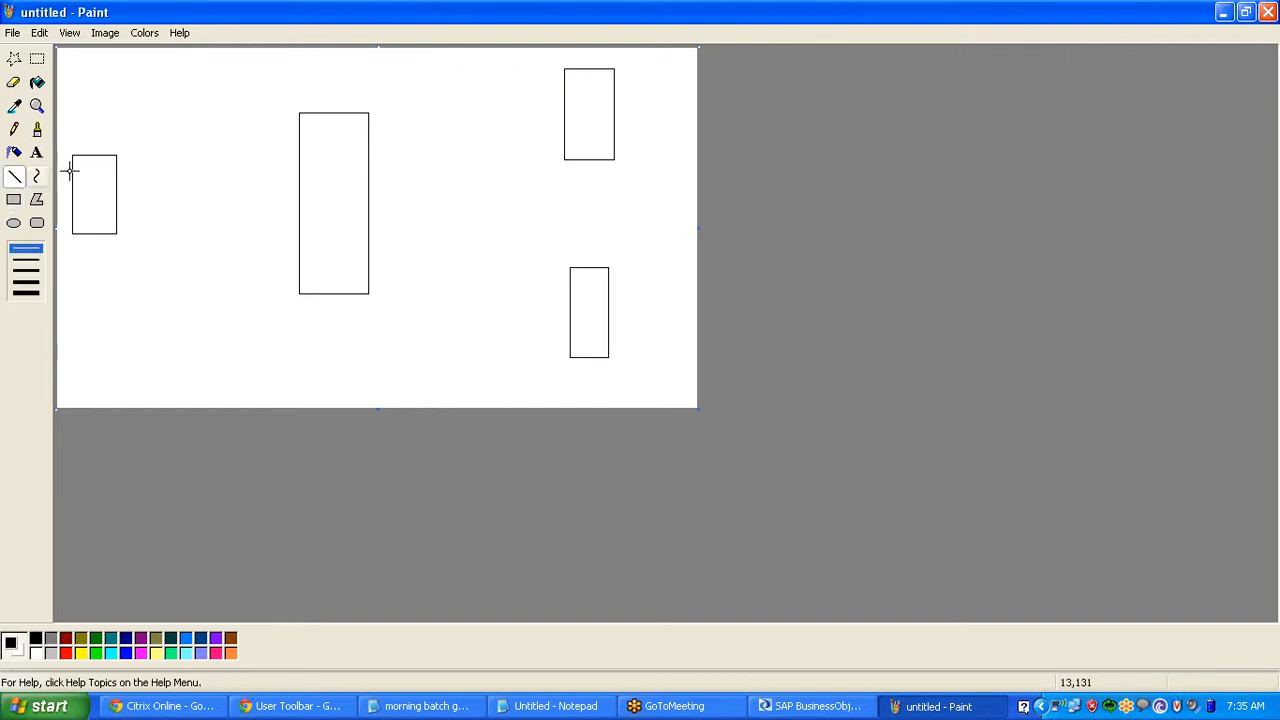
mouse_move(108, 191)
left_mouse_down()
mouse_move(366, 214)
mouse_move(331, 194)
mouse_move(334, 143)
mouse_move(581, 94)
left_mouse_up()
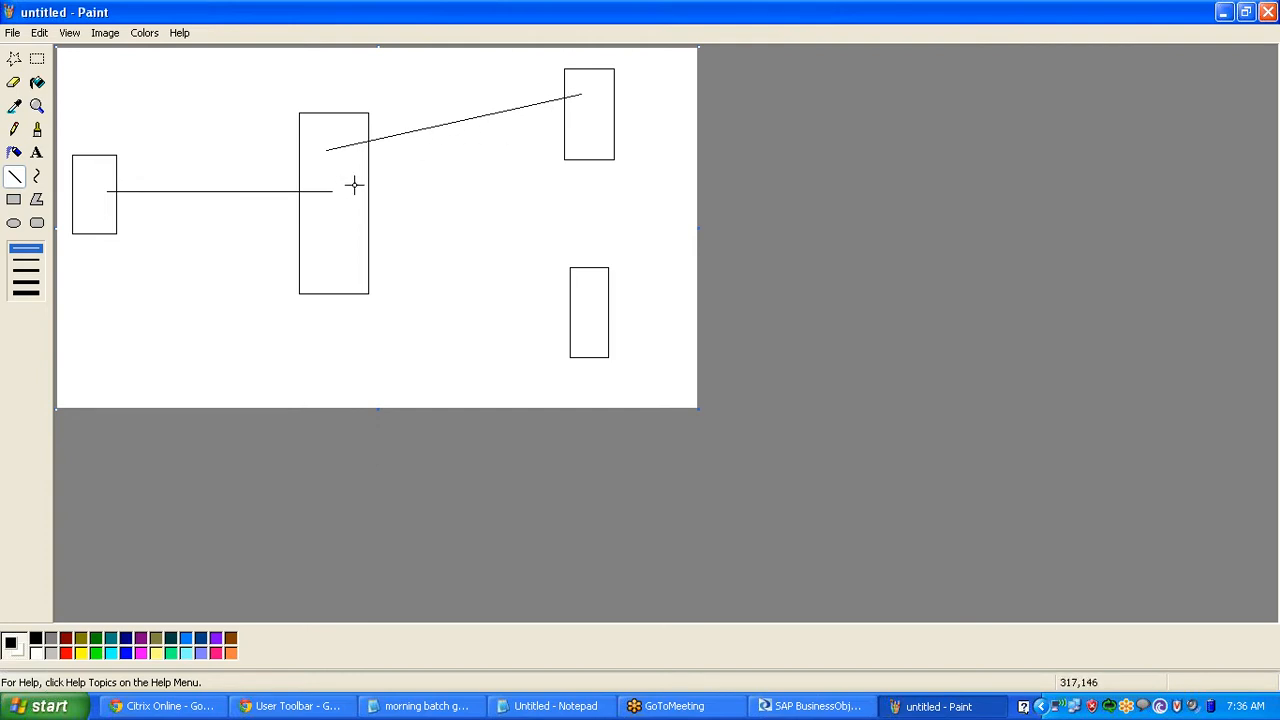
left_click_drag(318, 225, 599, 308)
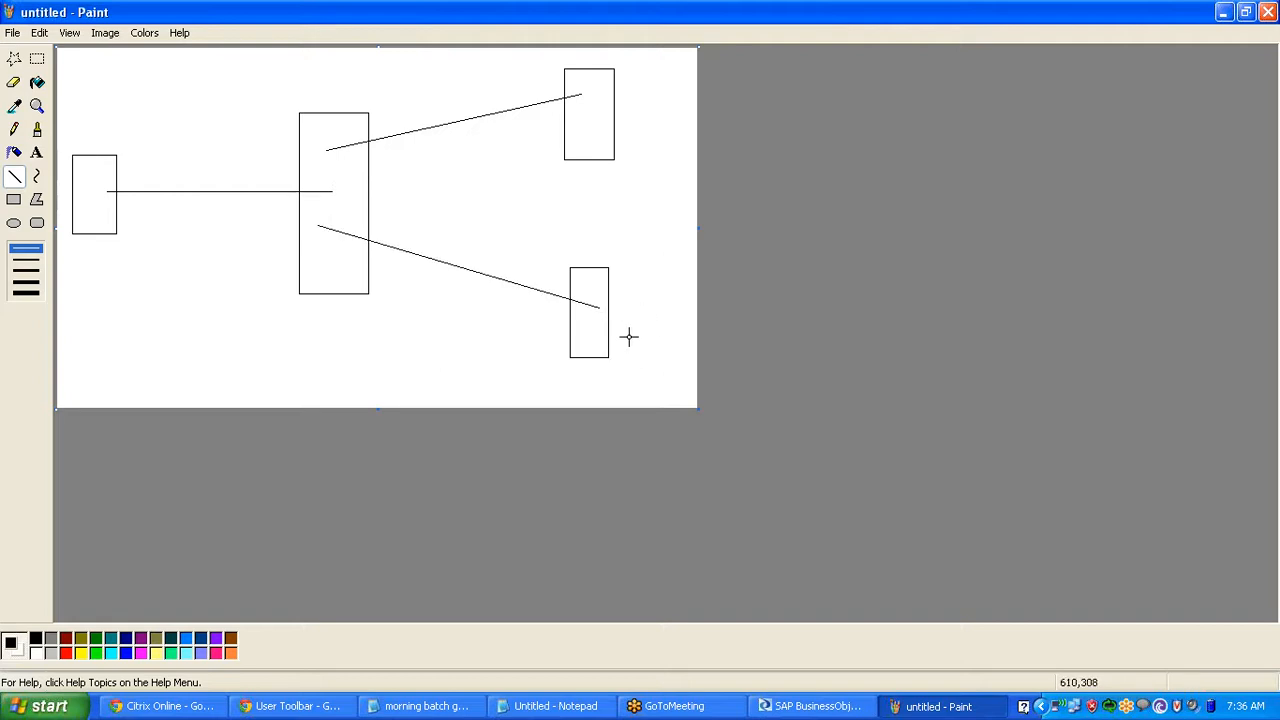
- Switch back to Data Services Designer, add a data flow named DF_Validatiojn to Job_Validation and open it
left_click(1224, 12)
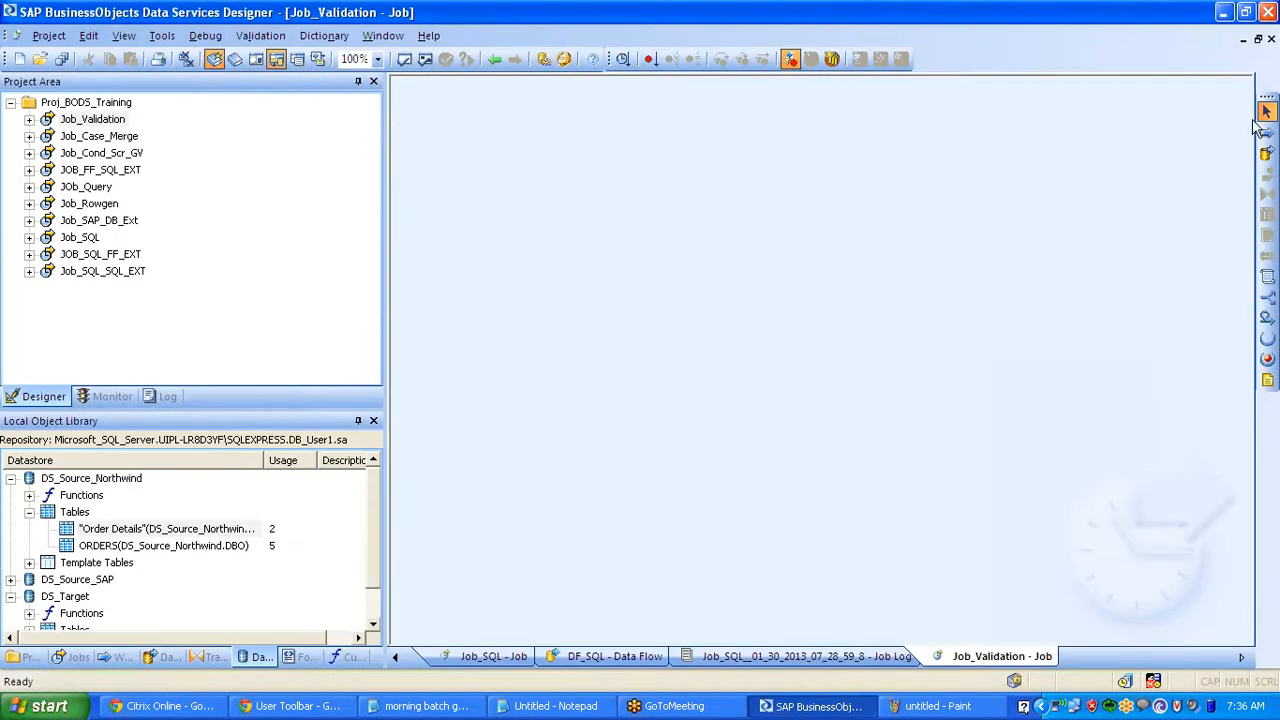
left_click(1267, 153)
left_click(684, 272)
type("DF_")
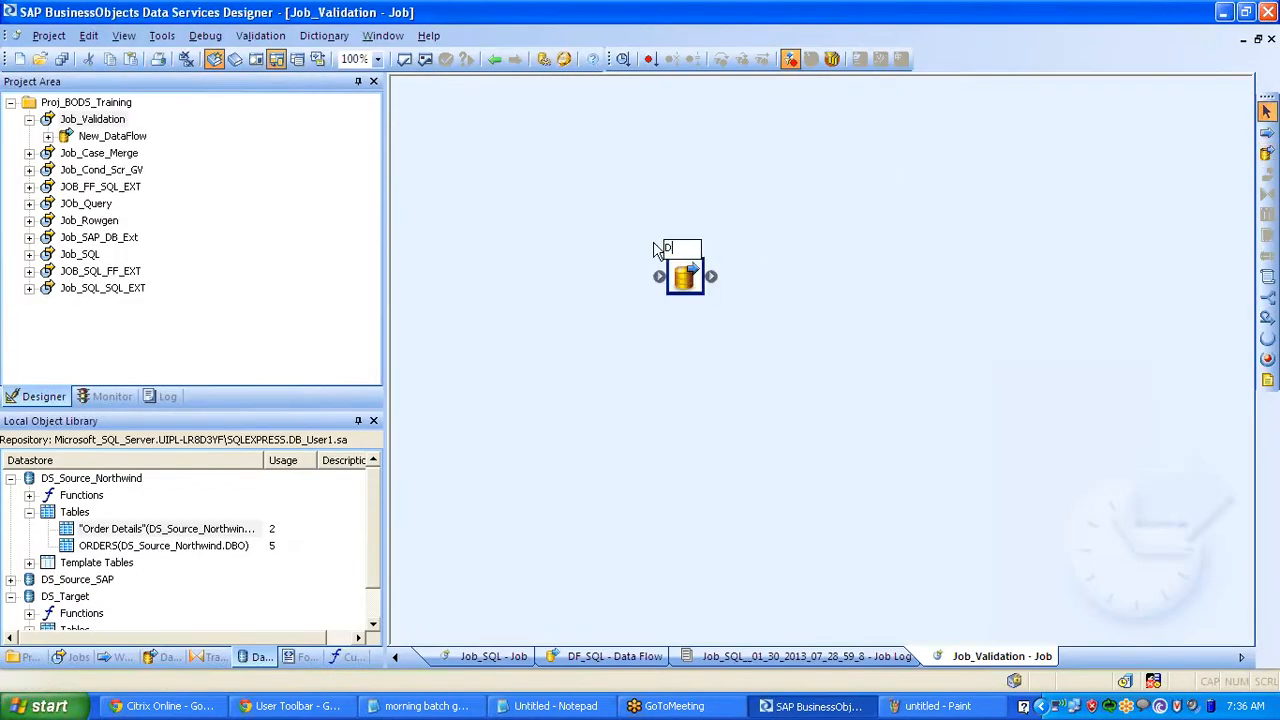
type("Validatiojn")
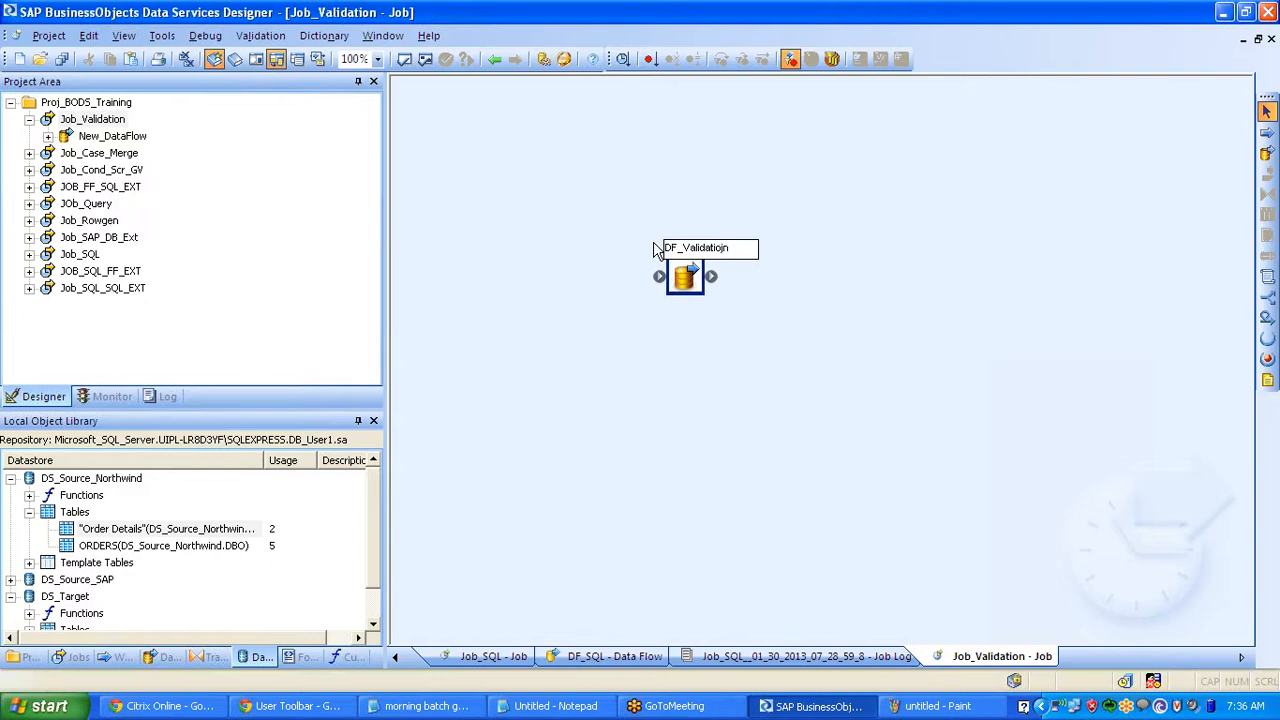
key("Return")
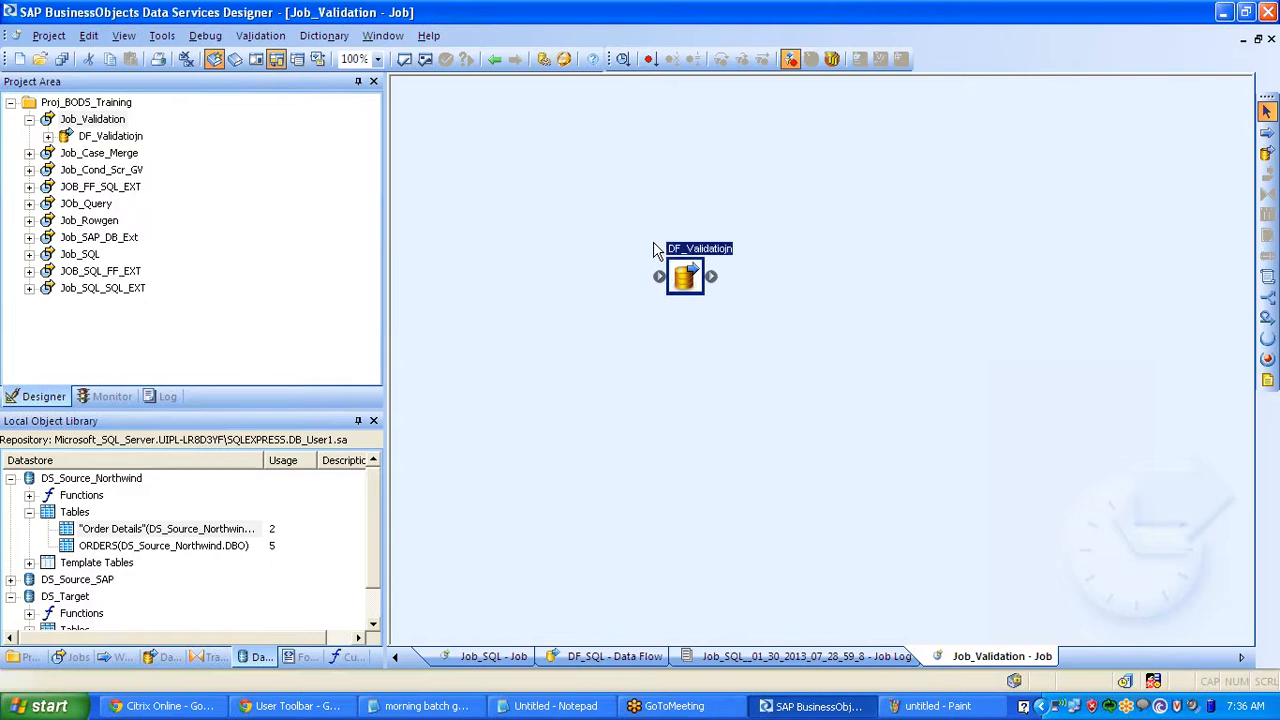
left_click(684, 272)
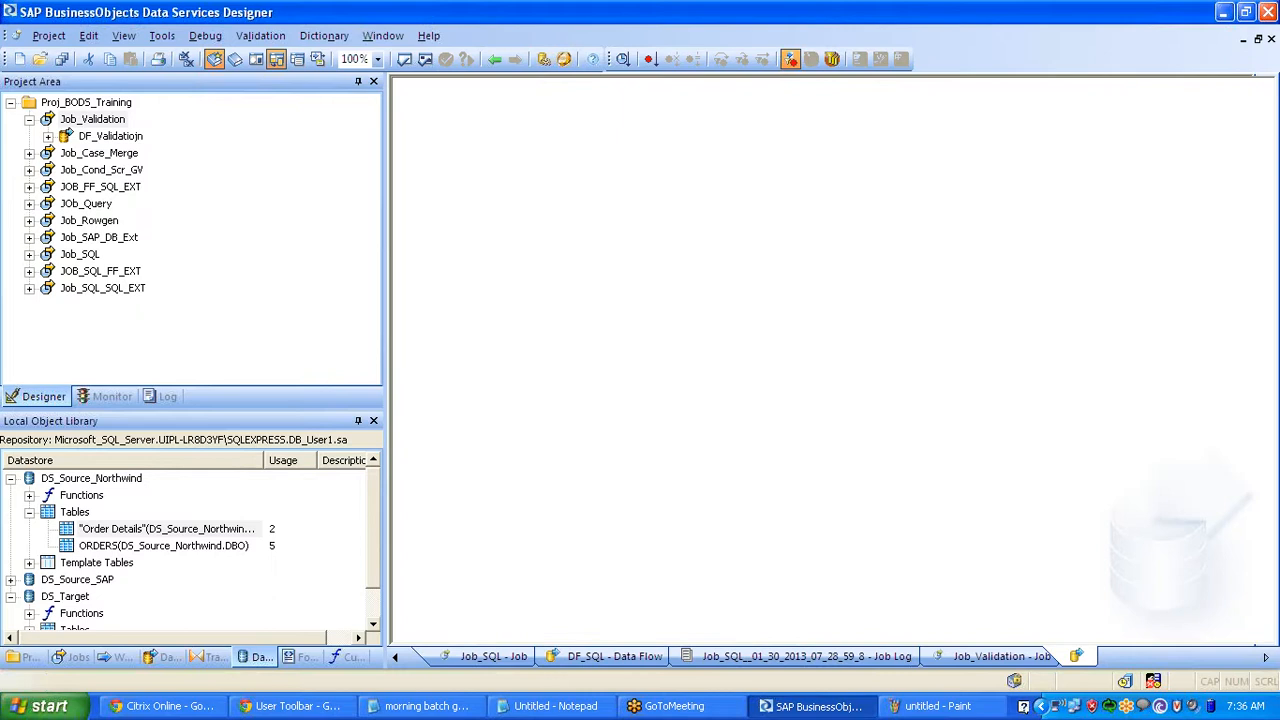
- Add the ORDERS table from DS_Source_Northwind to the data flow as a source
left_click(100, 548)
left_click_drag(100, 555, 463, 177)
left_click(504, 187)
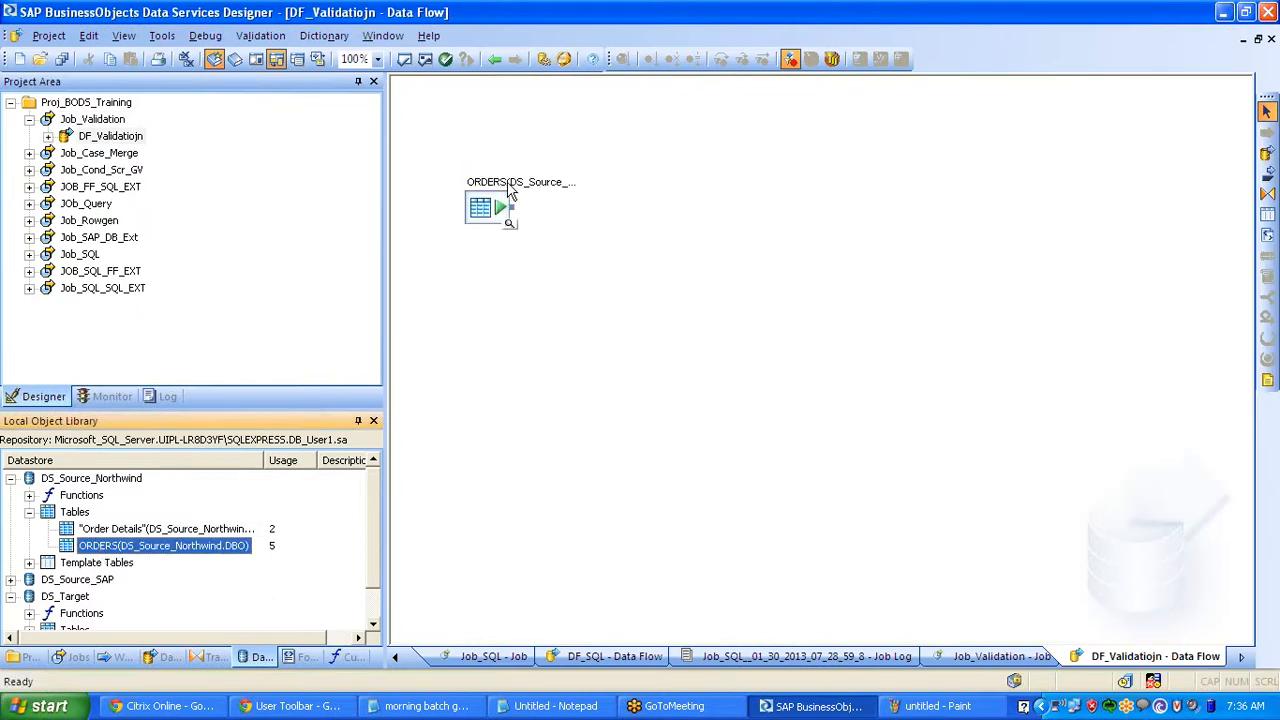
- Review the ORDERS source table's columns, including SHIPNAME and ORDERID, and return to the data flow
double_click(506, 220)
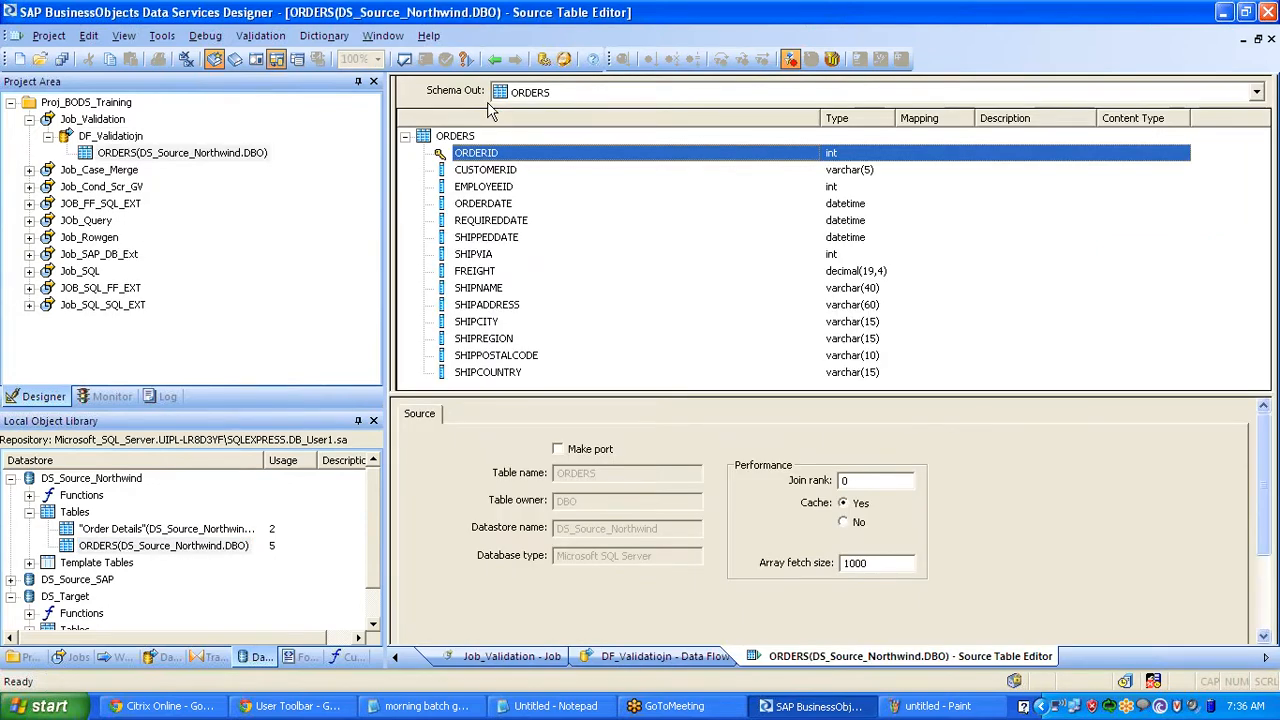
left_click(482, 290)
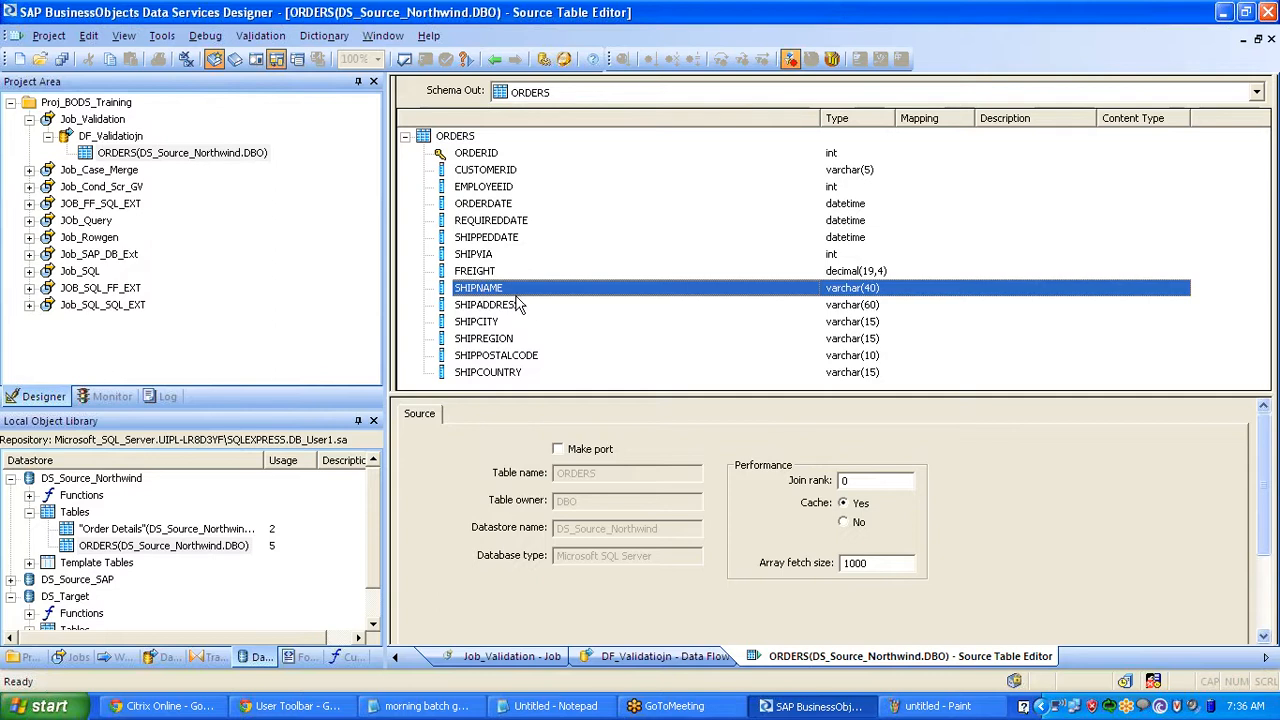
left_click(466, 156)
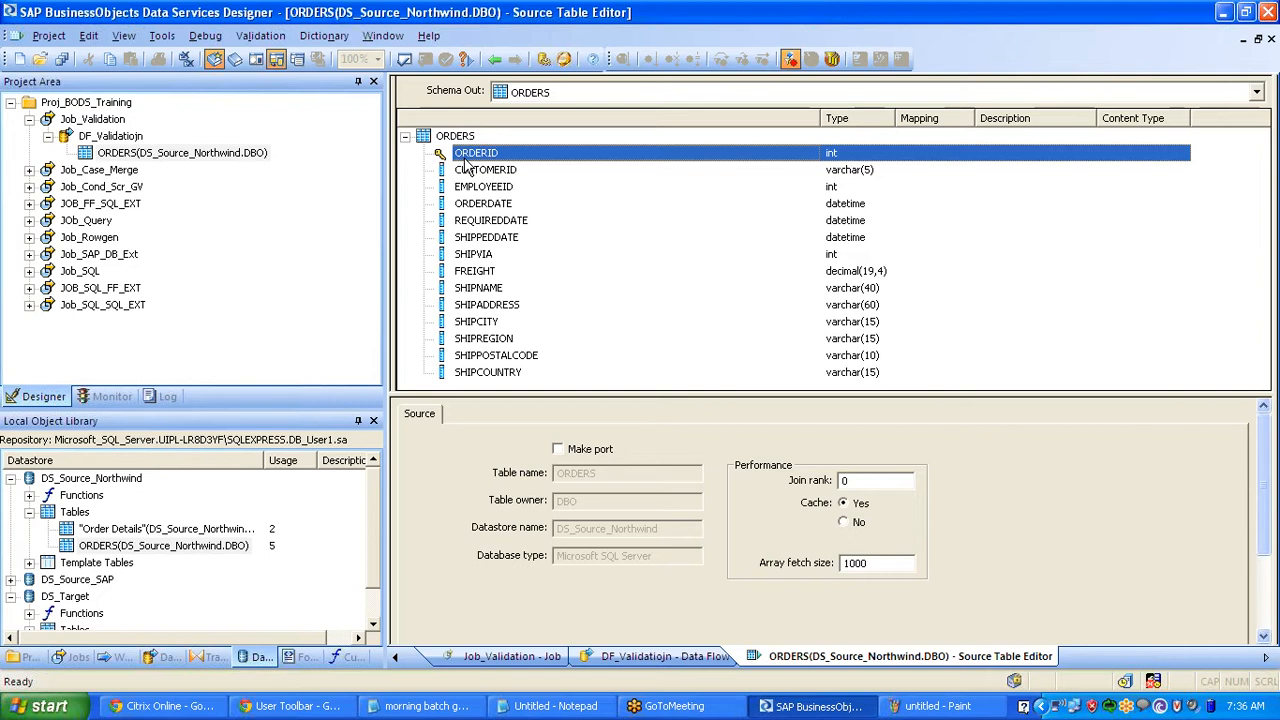
left_click(494, 60)
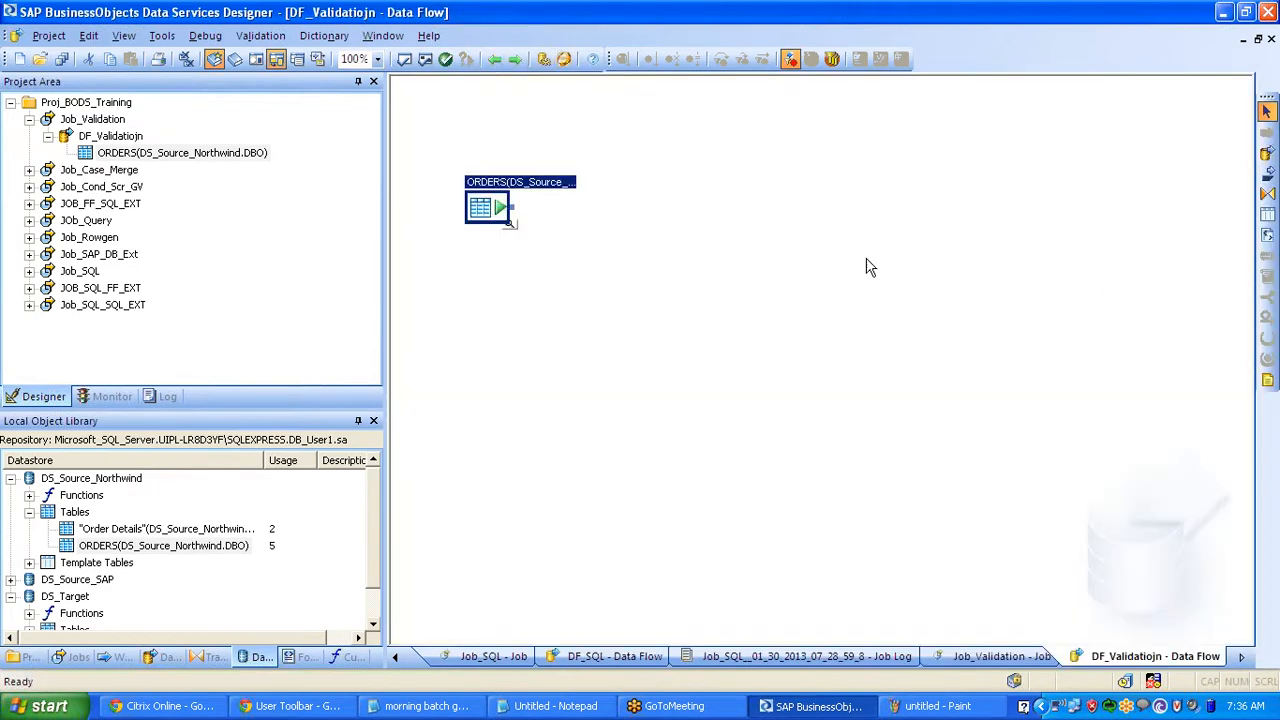
- Move the ORDERS source slightly lower and add a Validation transform named Validation_mandt to its upper right
left_click_drag(505, 222, 476, 257)
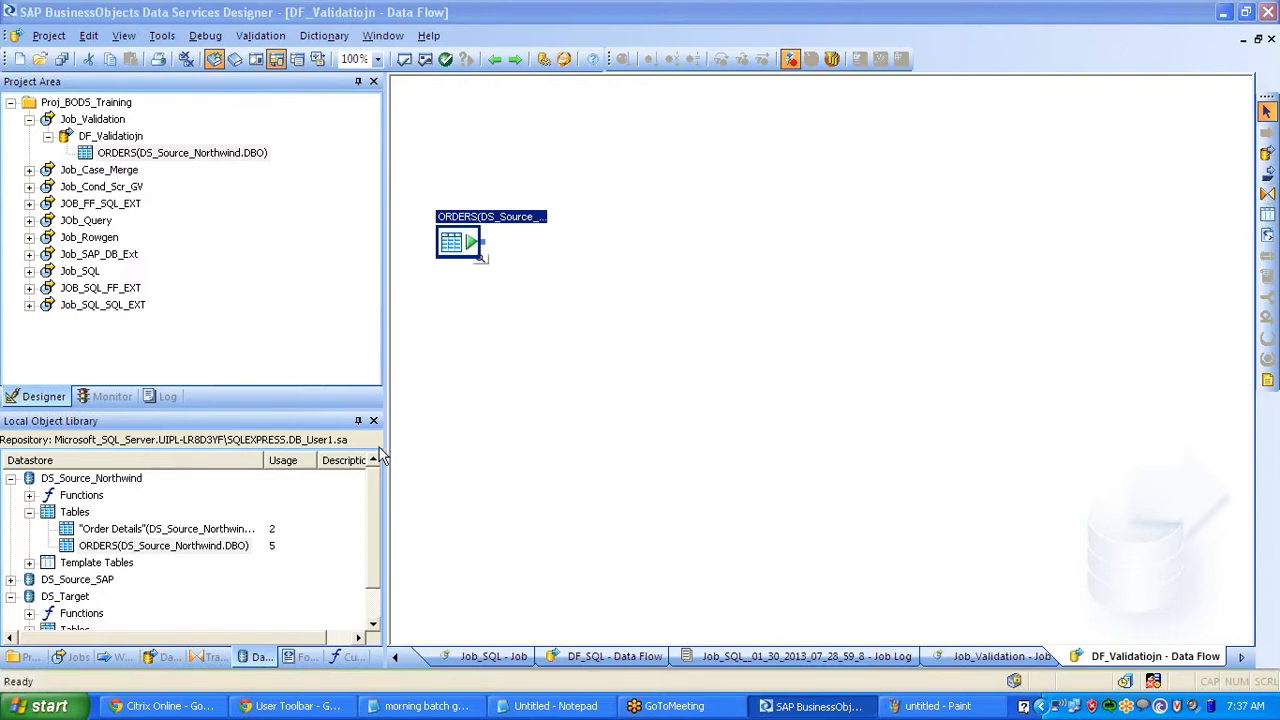
left_click(208, 658)
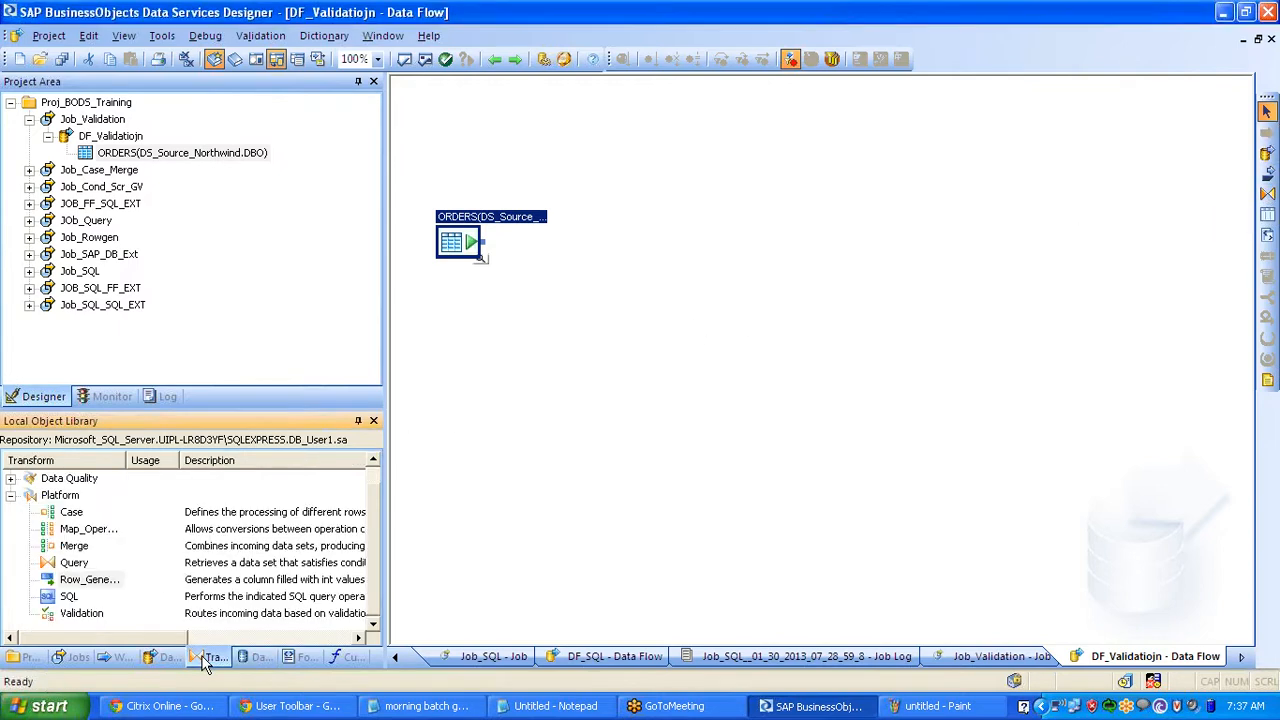
left_click_drag(84, 614, 636, 148)
key("Right")
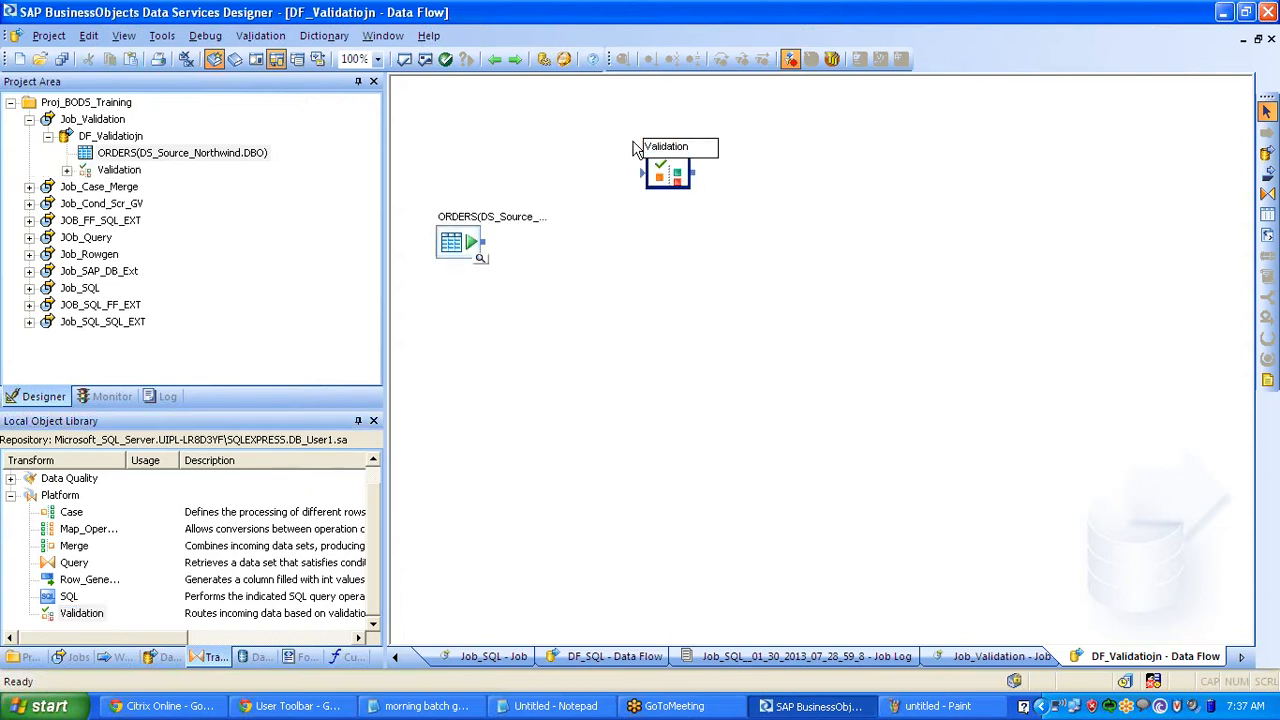
type("_mandt")
left_click(877, 197)
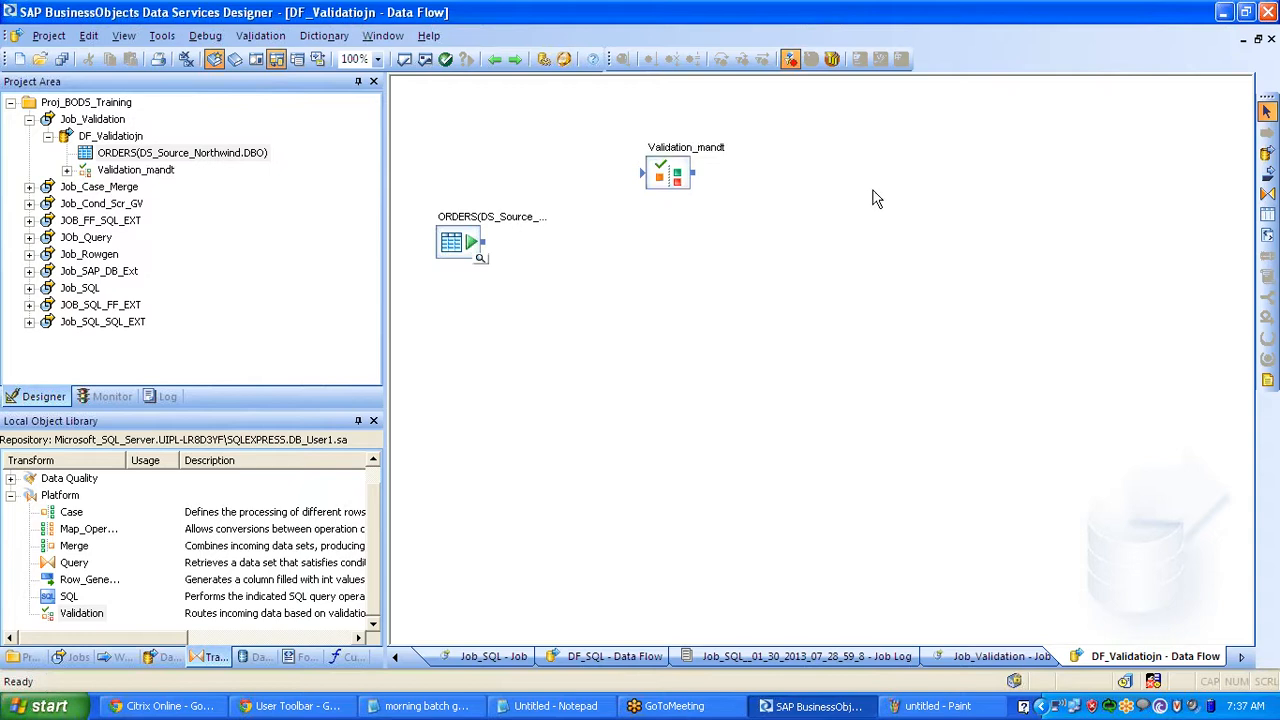
- Add a second Validation transform below Validation_mandt and name it Validation_format
left_click(90, 615)
left_click_drag(90, 618, 600, 249)
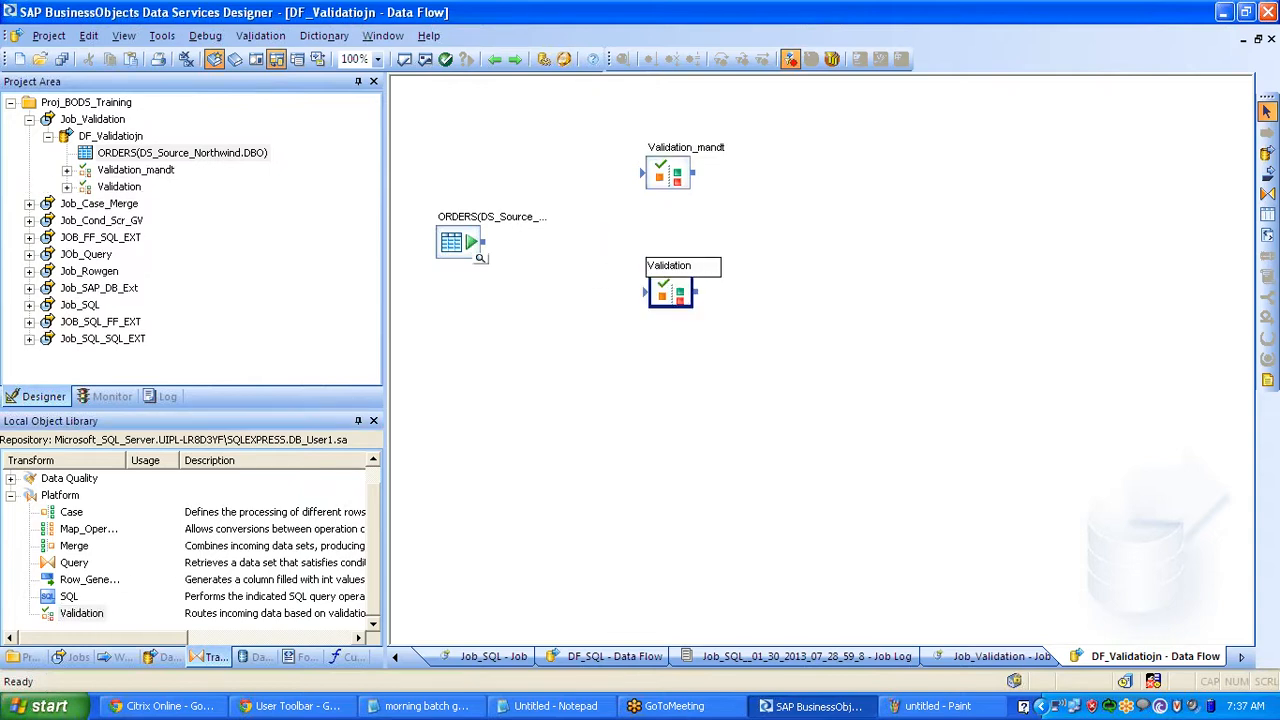
type("_format")
left_click(560, 350)
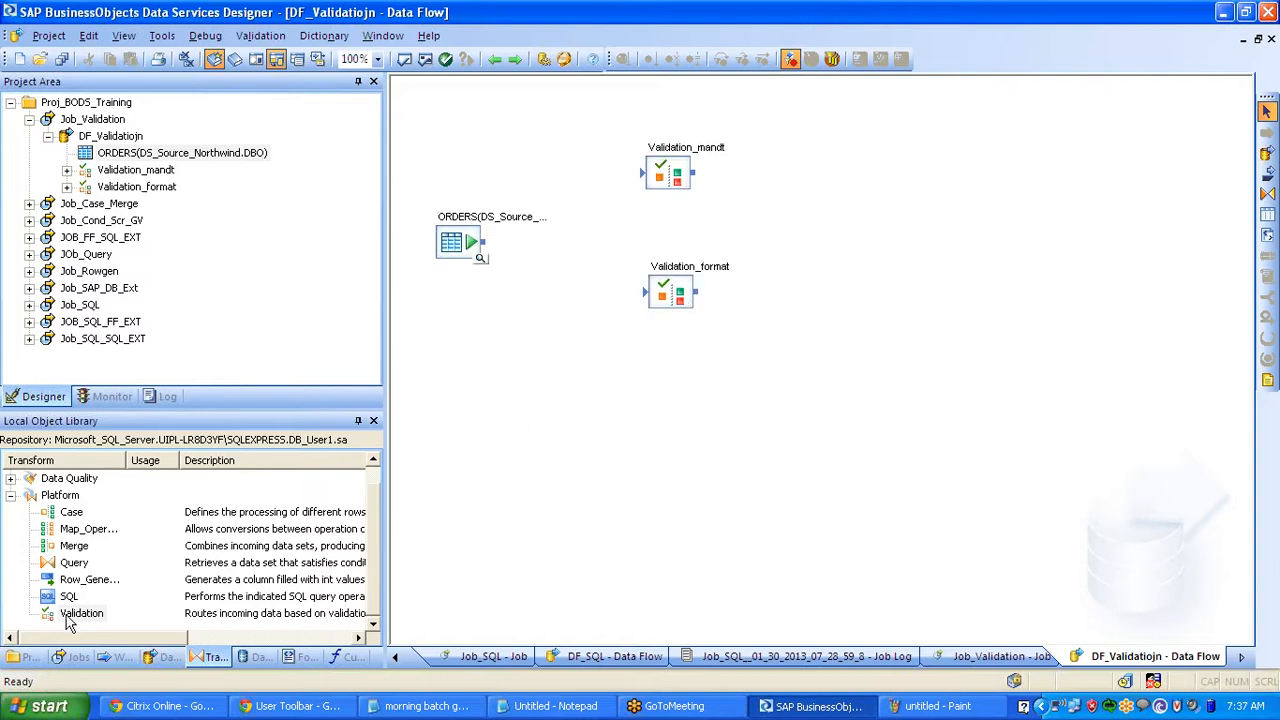
- Add a third Validation transform below Validation_format and name it Validation_lkp
left_click_drag(68, 617, 634, 400)
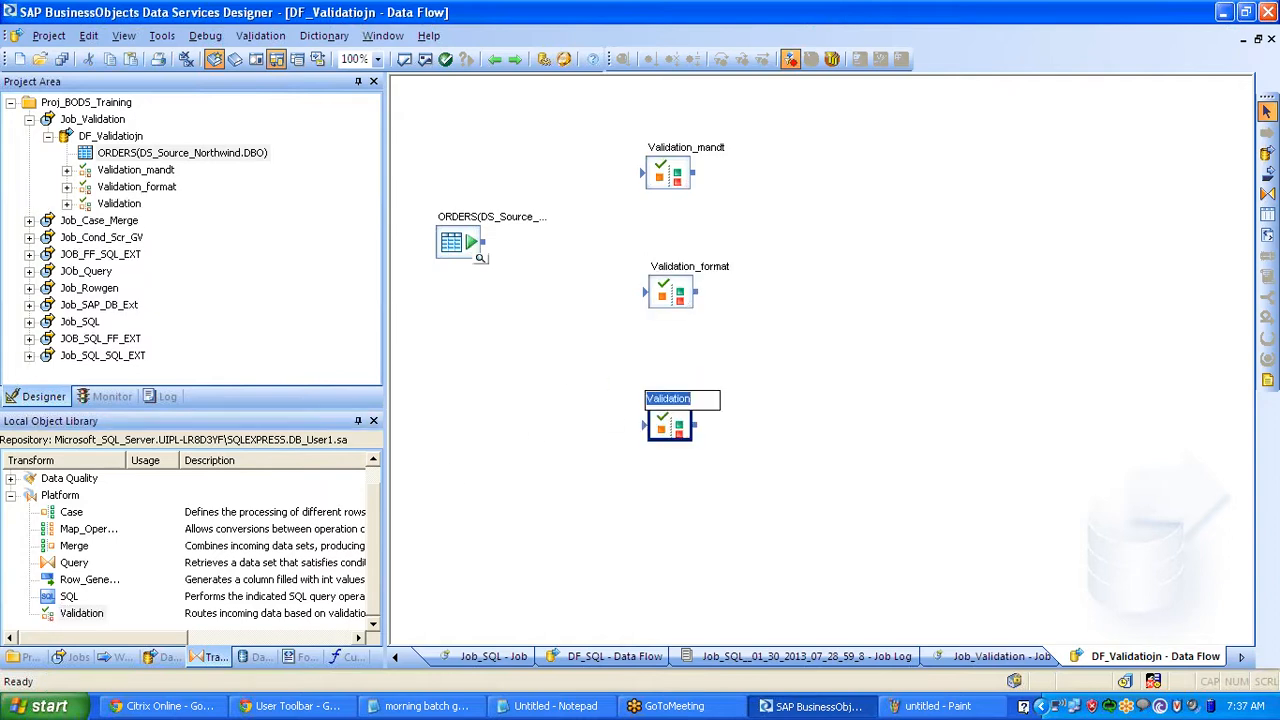
key("End")
type("_lkp")
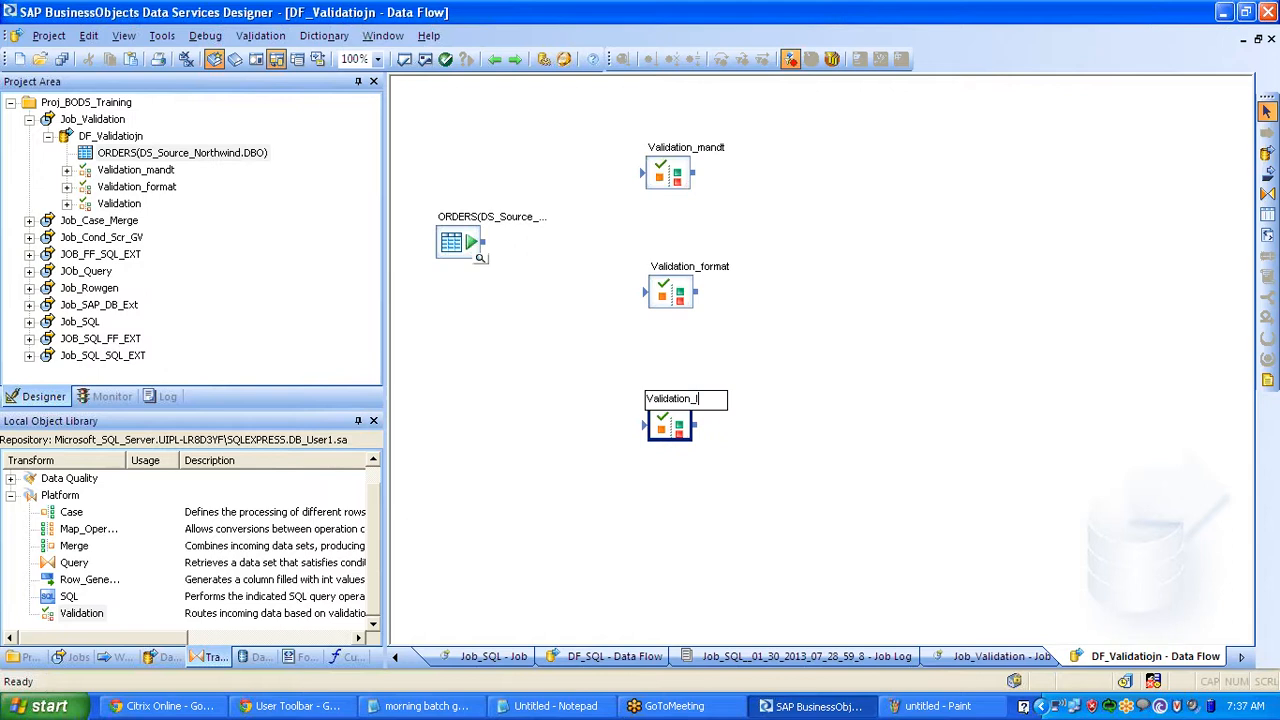
left_click(673, 372)
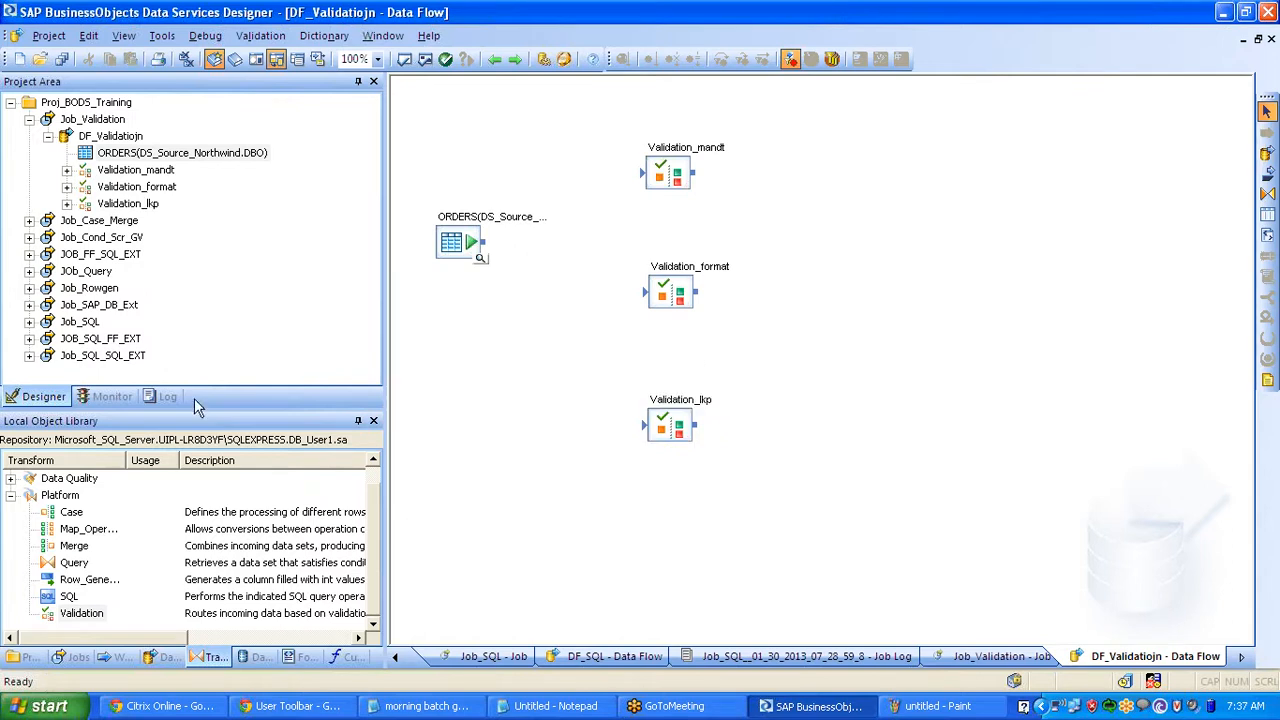
- Add a Query transform between ORDERS and the Validation transforms, connect ORDERS to it, and space both objects out
left_click(1268, 195)
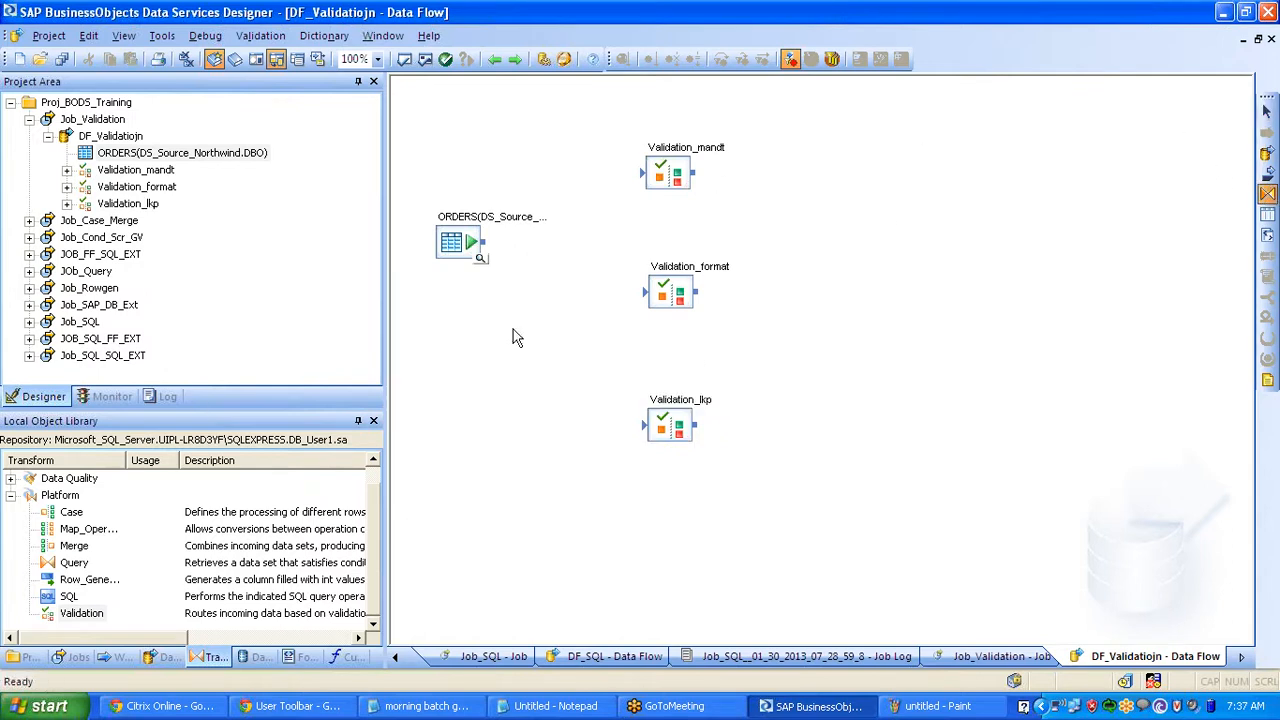
left_click(530, 277)
left_click_drag(486, 242, 542, 304)
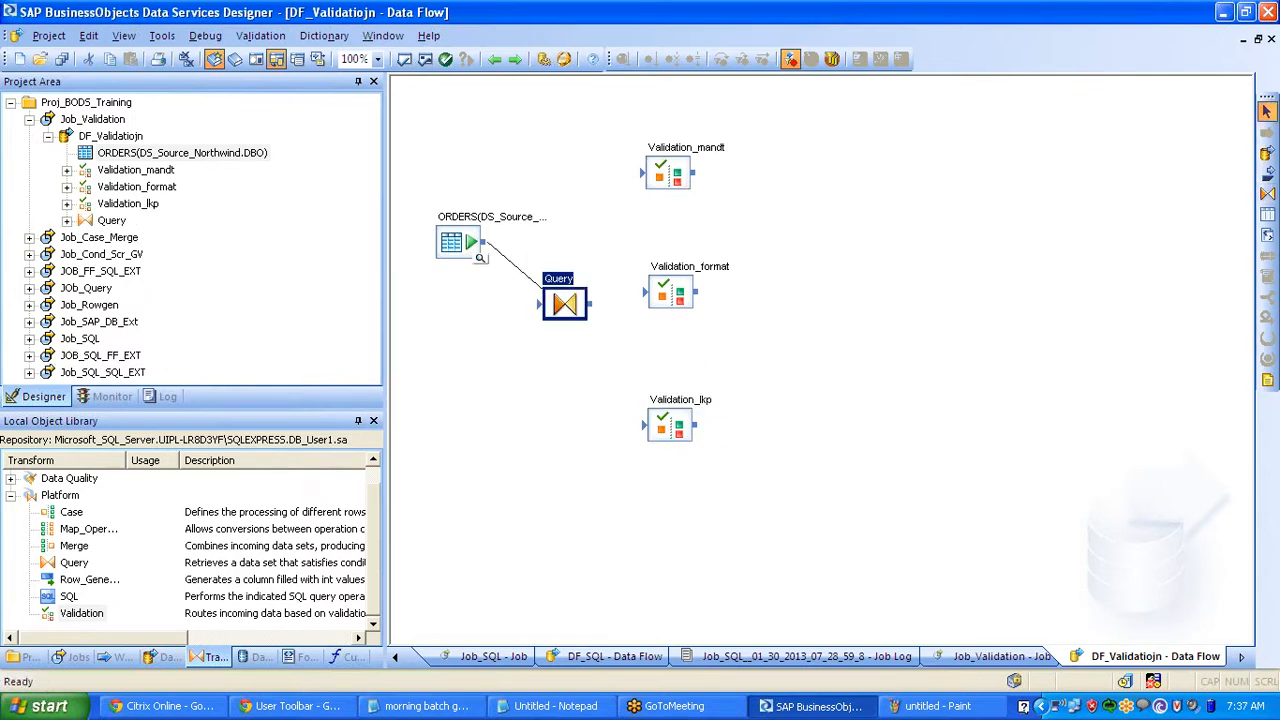
left_click(440, 248)
left_click_drag(440, 248, 414, 255)
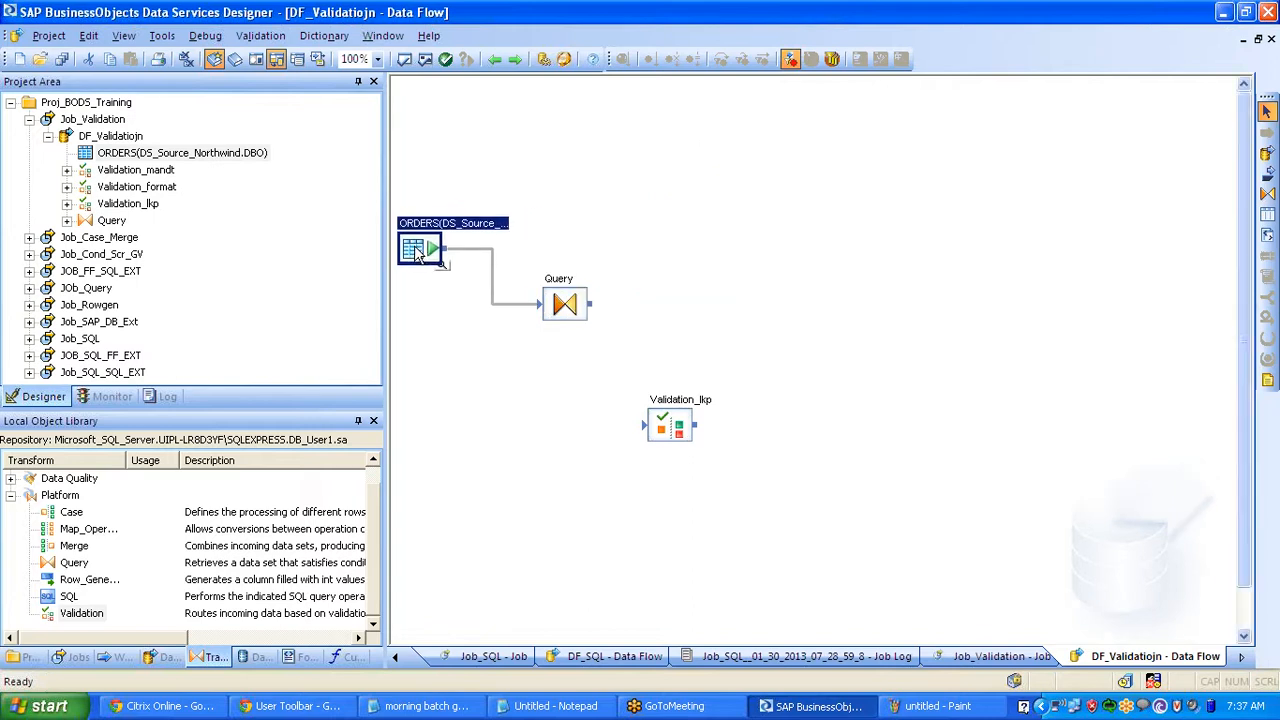
left_click_drag(565, 303, 535, 292)
- Map all ORDERS columns, from ORDERID to SHIPCOUNTRY, to the Query transform's output schema and return to the data flow
double_click(525, 268)
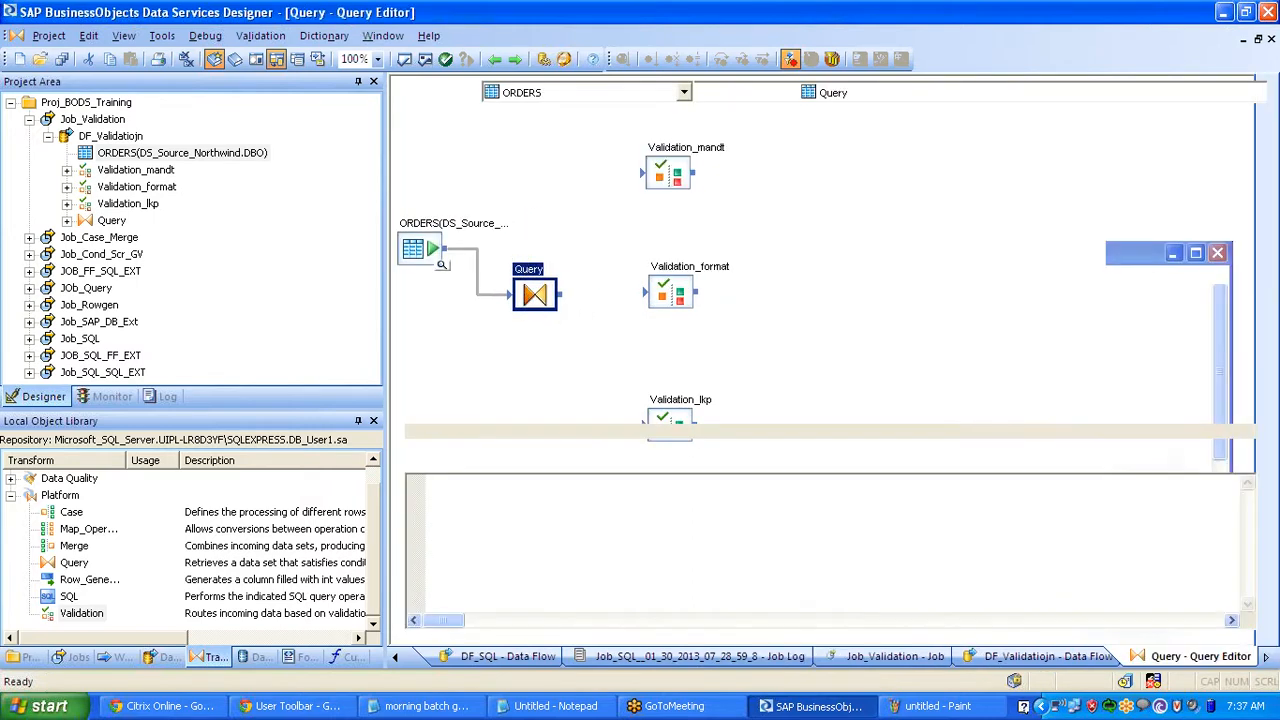
left_click(460, 154)
key("shift+Down")
key("shift+Down")
key("shift+Down")
key("shift+Down")
key("shift+Down")
key("shift+Down")
key("shift+Down")
key("shift+Down")
key("shift+Down")
key("shift+Down")
key("shift+Down")
key("shift+Down")
key("shift+Down")
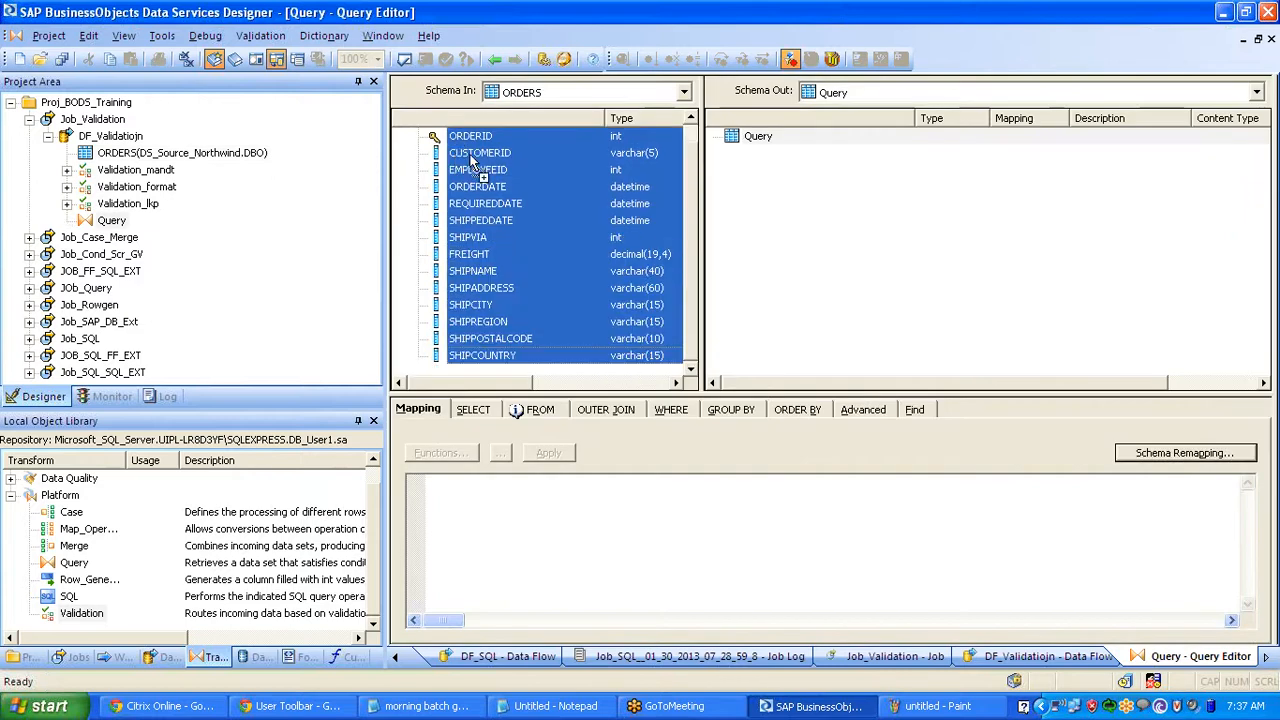
left_click_drag(476, 170, 888, 248)
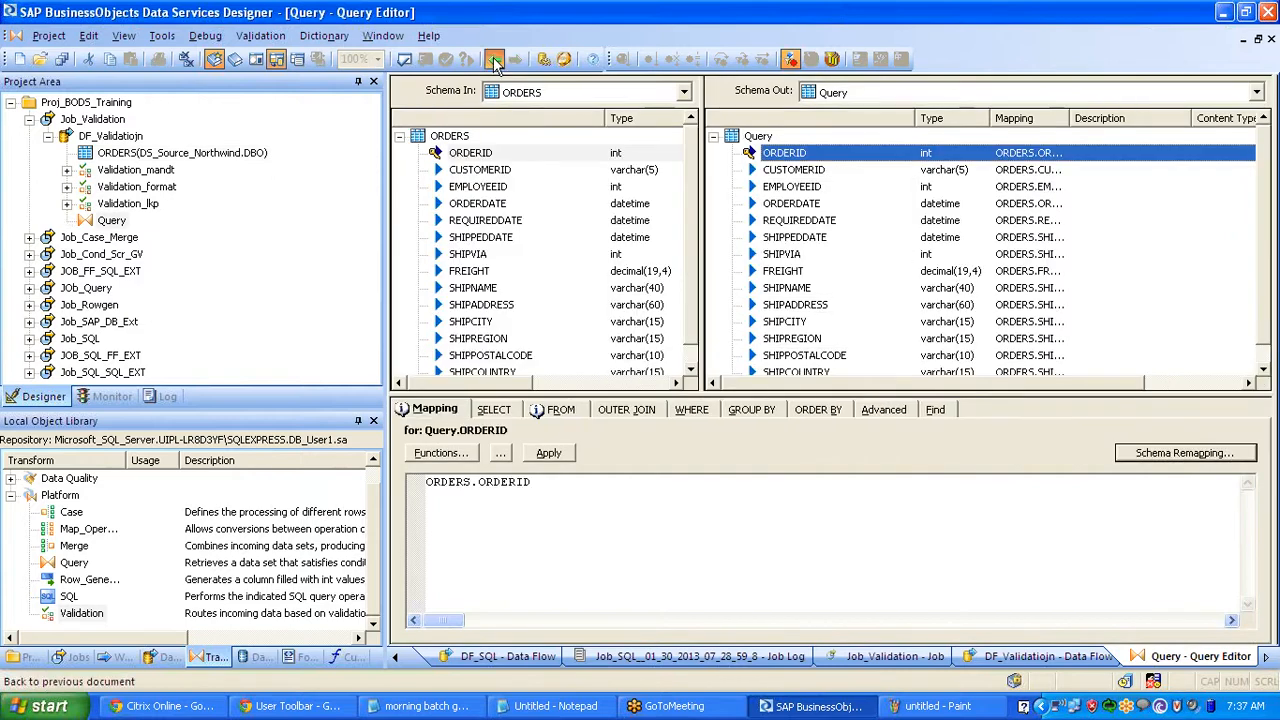
left_click(494, 59)
- Connect the Query transform to Validation_mandt, Validation_format and Validation_lkp, aligning Validation_format with the Query
mouse_move(560, 294)
left_mouse_down()
mouse_move(626, 158)
mouse_move(644, 173)
left_mouse_up()
left_click_drag(560, 294, 644, 293)
left_click_drag(560, 294, 662, 428)
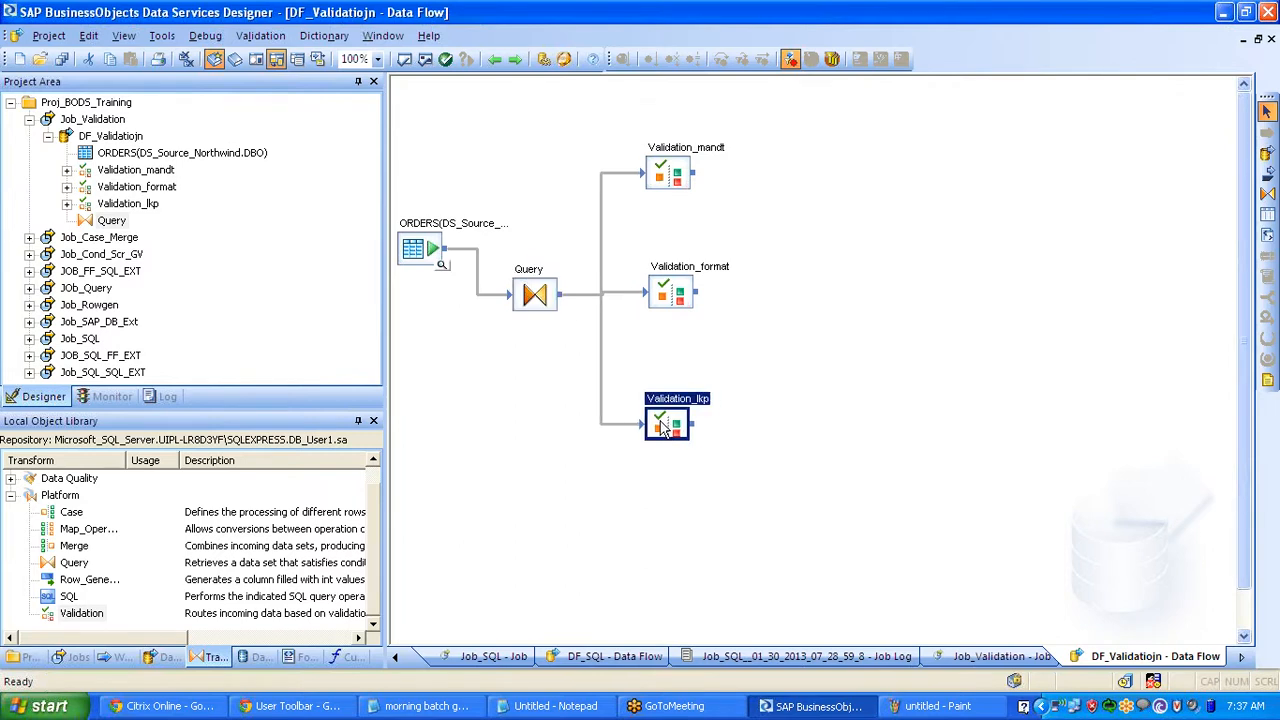
left_click(668, 298)
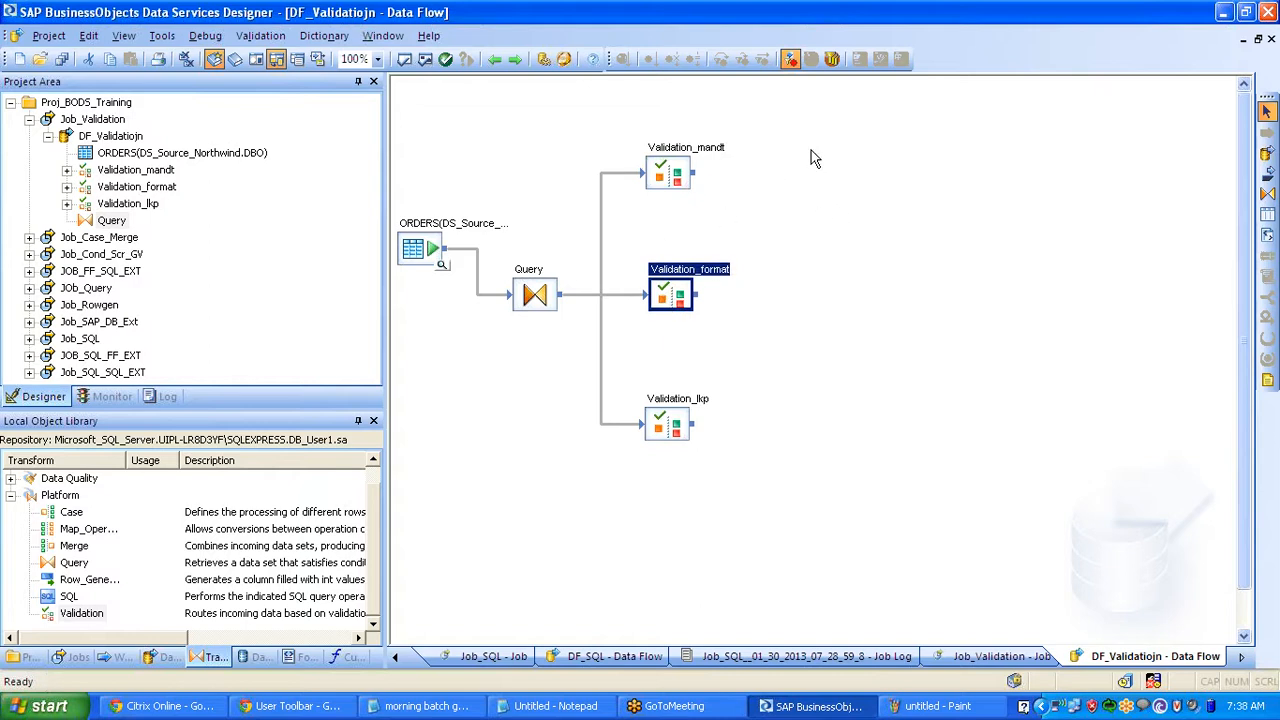
- Open the Validation_mandt transform, enable validation on ORDERID and set its condition to IS NOT NULL
left_click(686, 148)
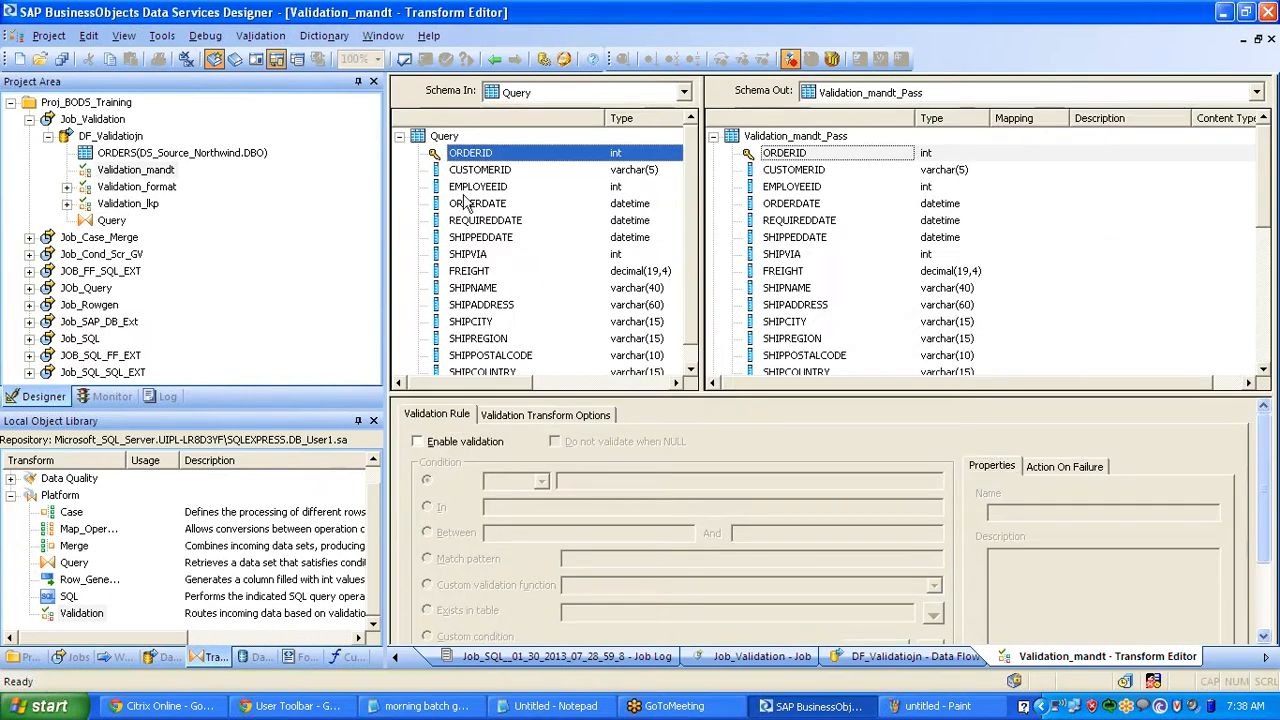
left_click(417, 443)
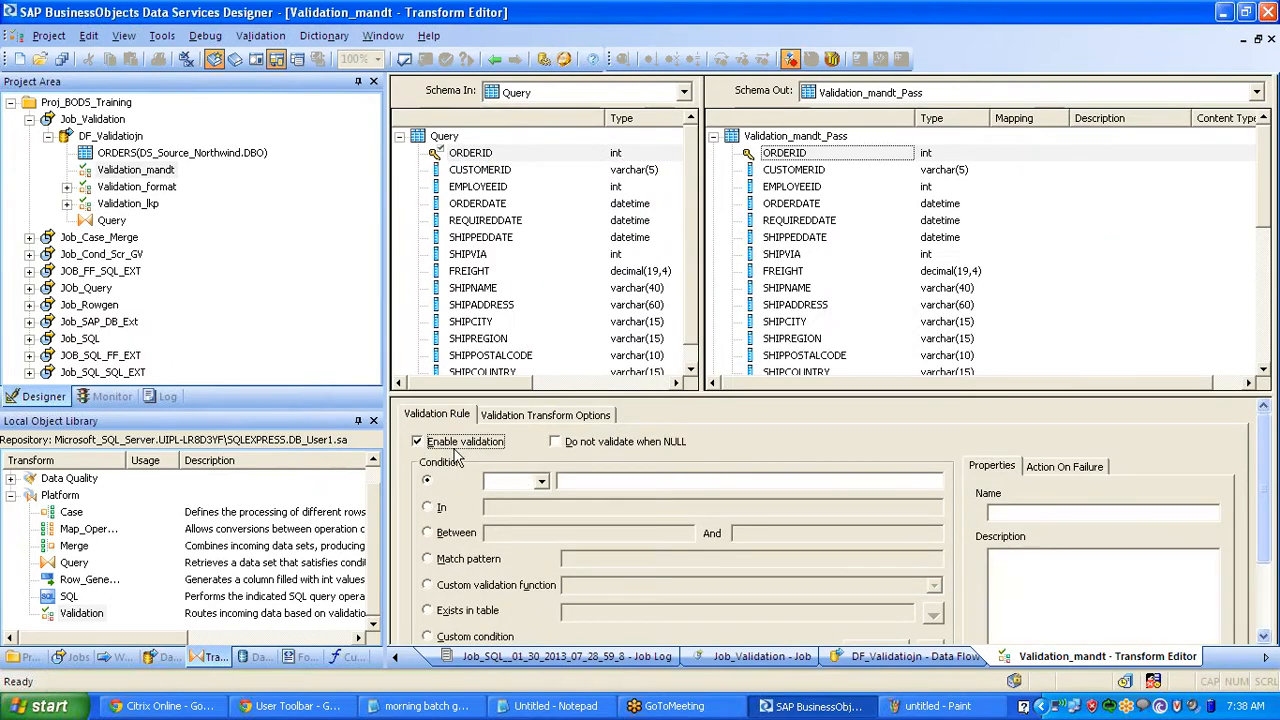
left_click(417, 443)
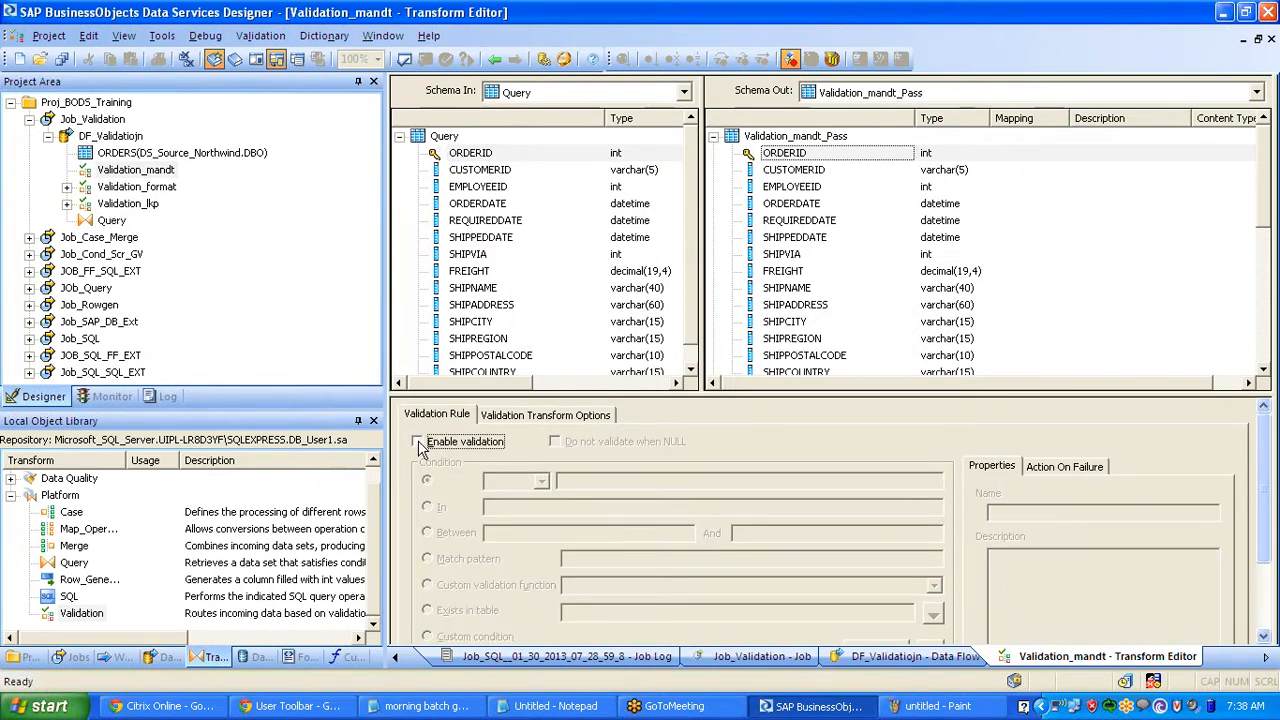
left_click(417, 443)
left_click(541, 482)
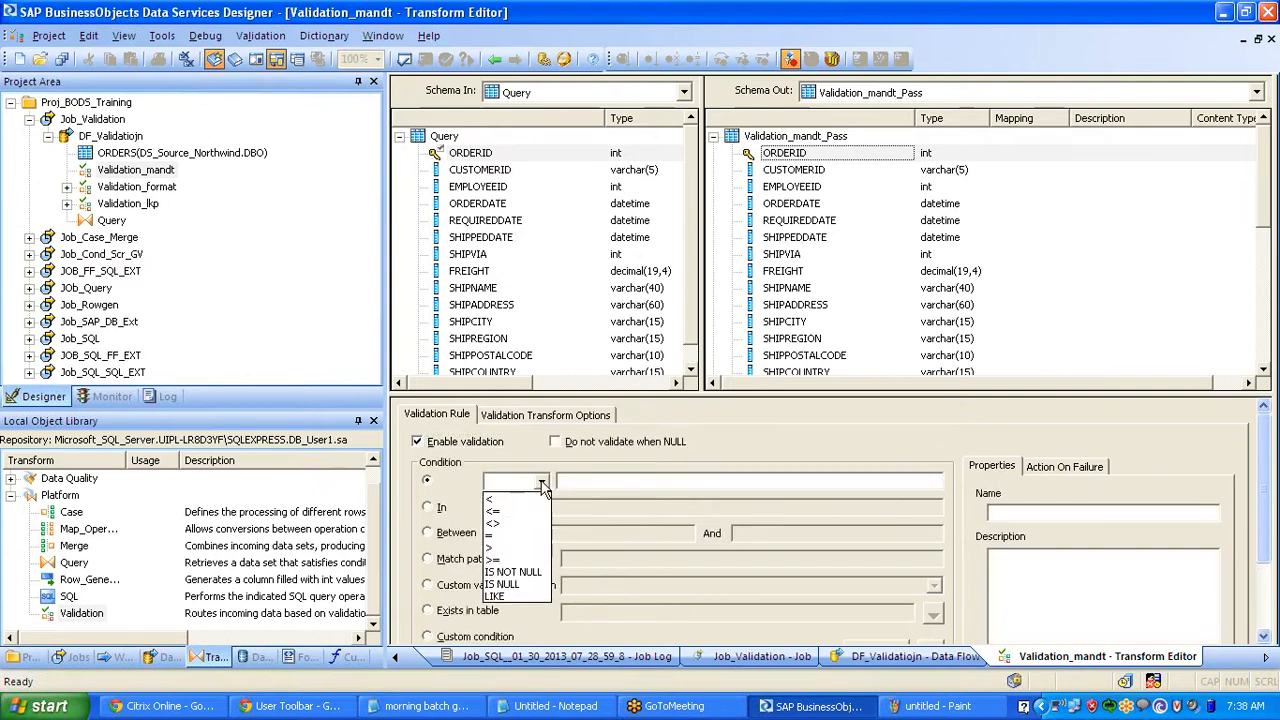
left_click(533, 574)
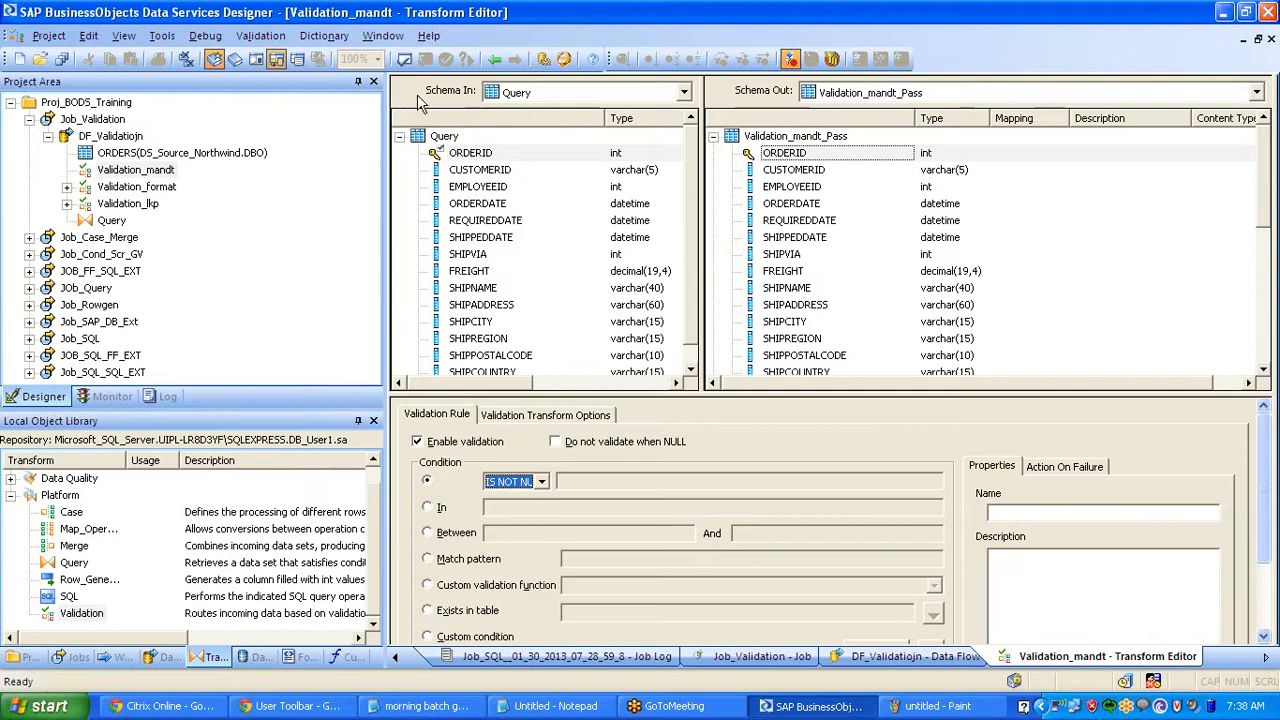
left_click(477, 150)
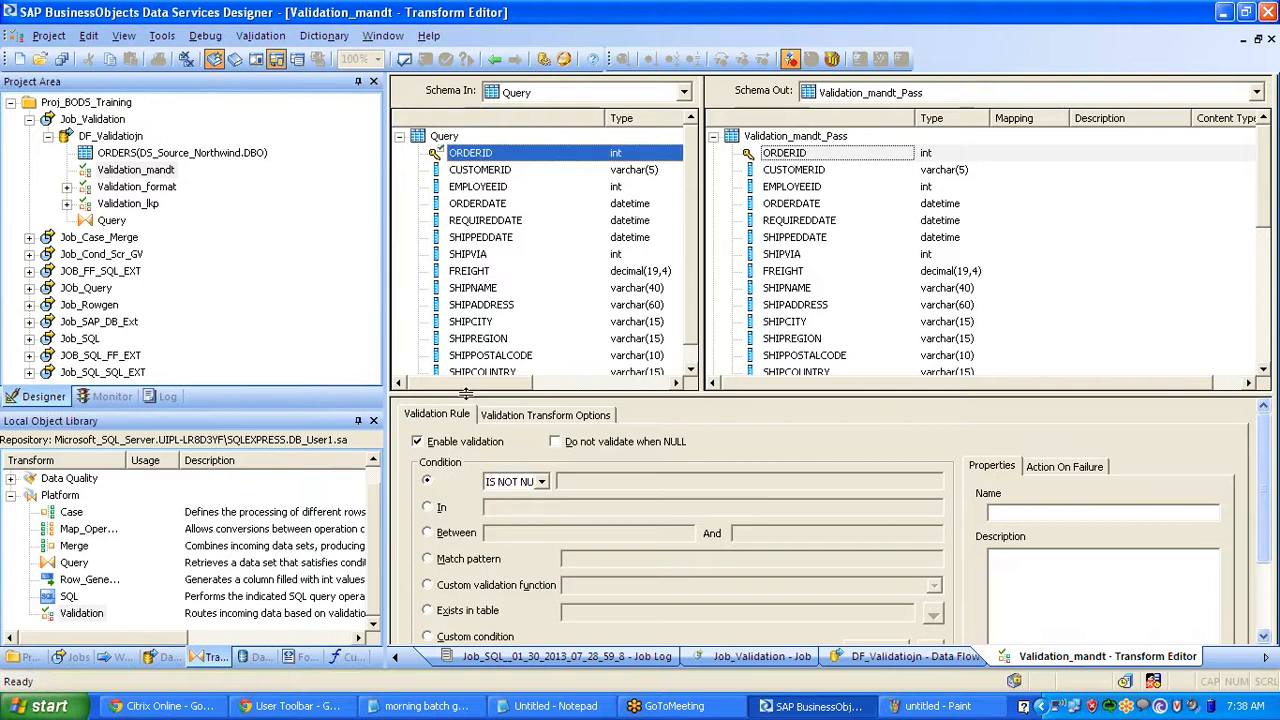
left_click(453, 448)
left_click(453, 448)
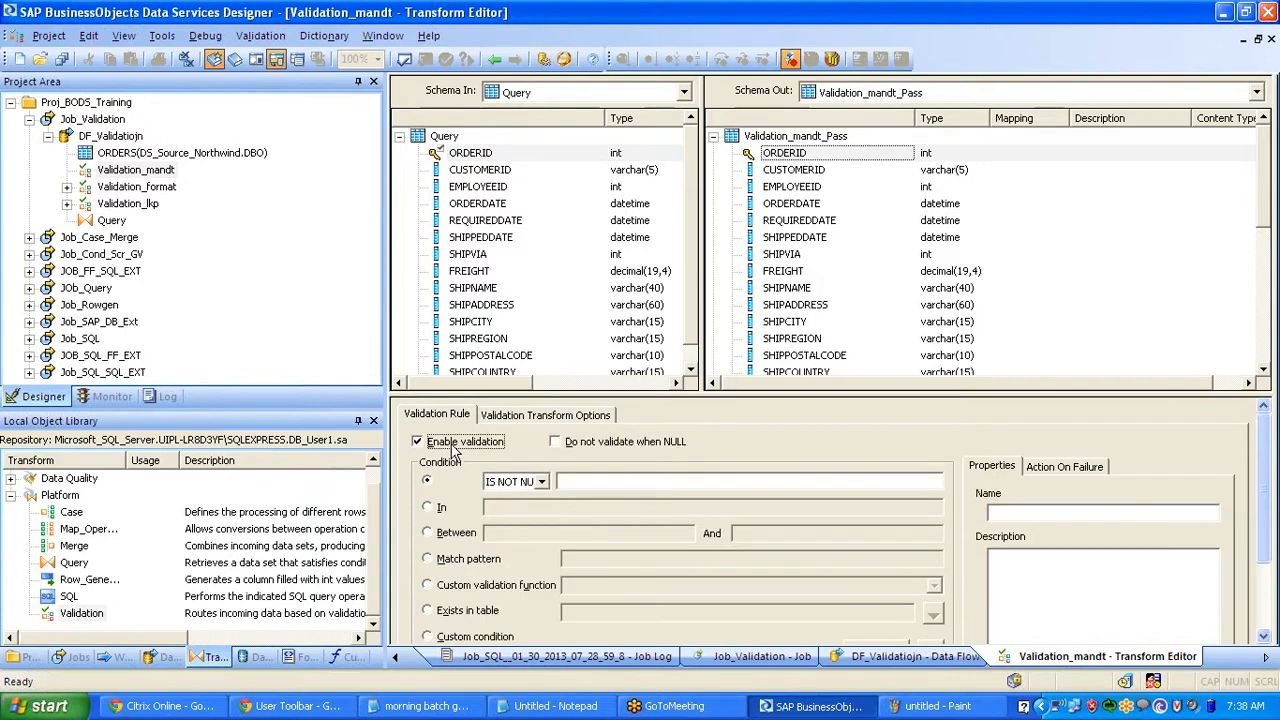
left_click(541, 481)
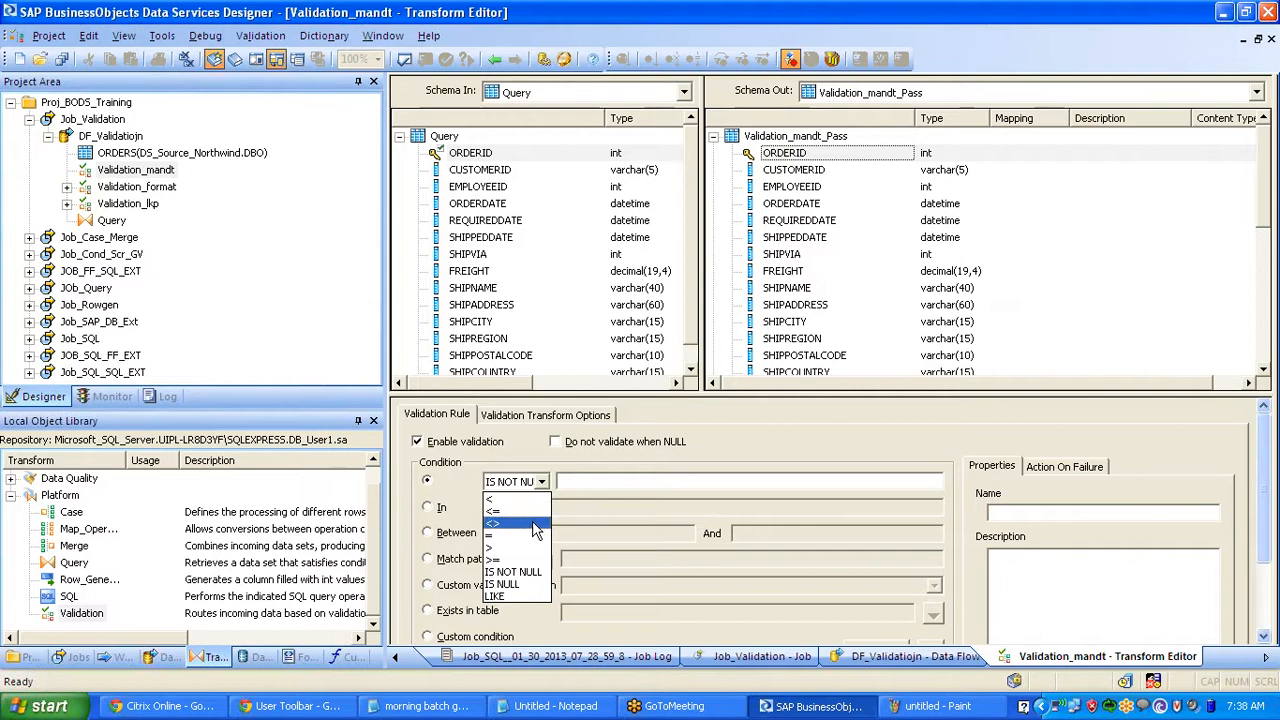
left_click(536, 573)
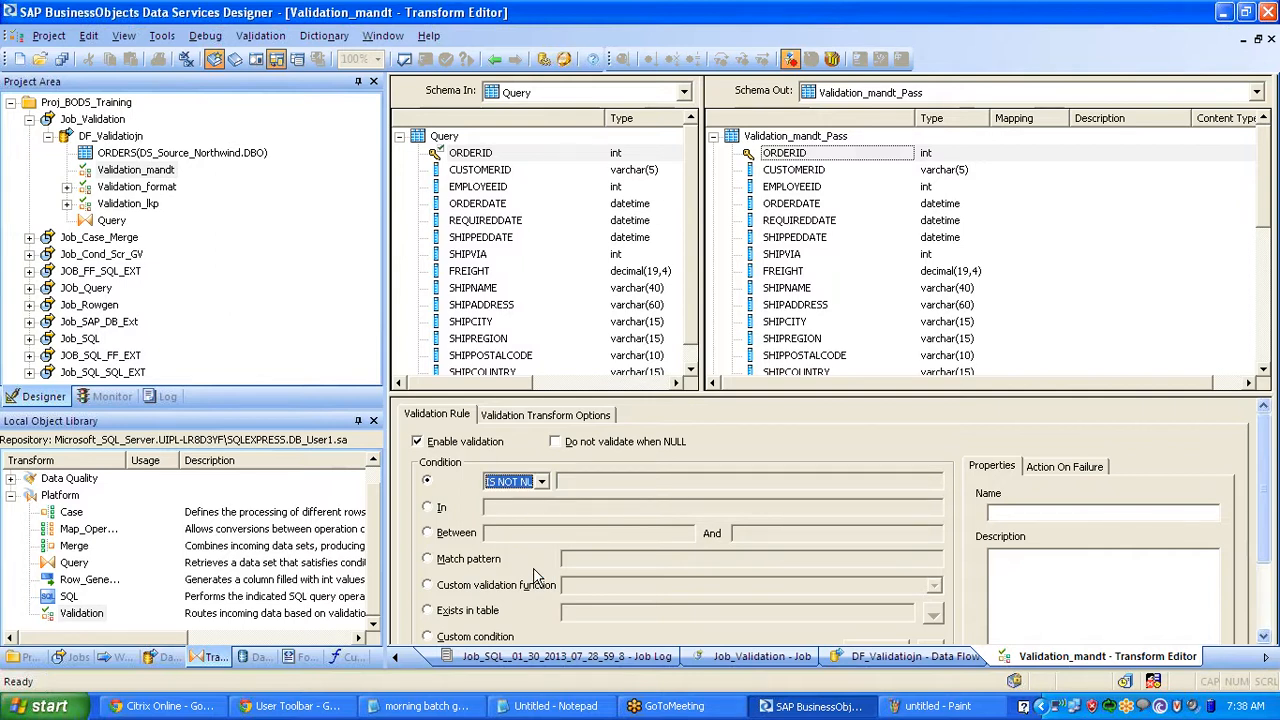
- Try a less-than 1000 condition on ORDERID and switch the operator back to IS NOT NULL
left_click(541, 481)
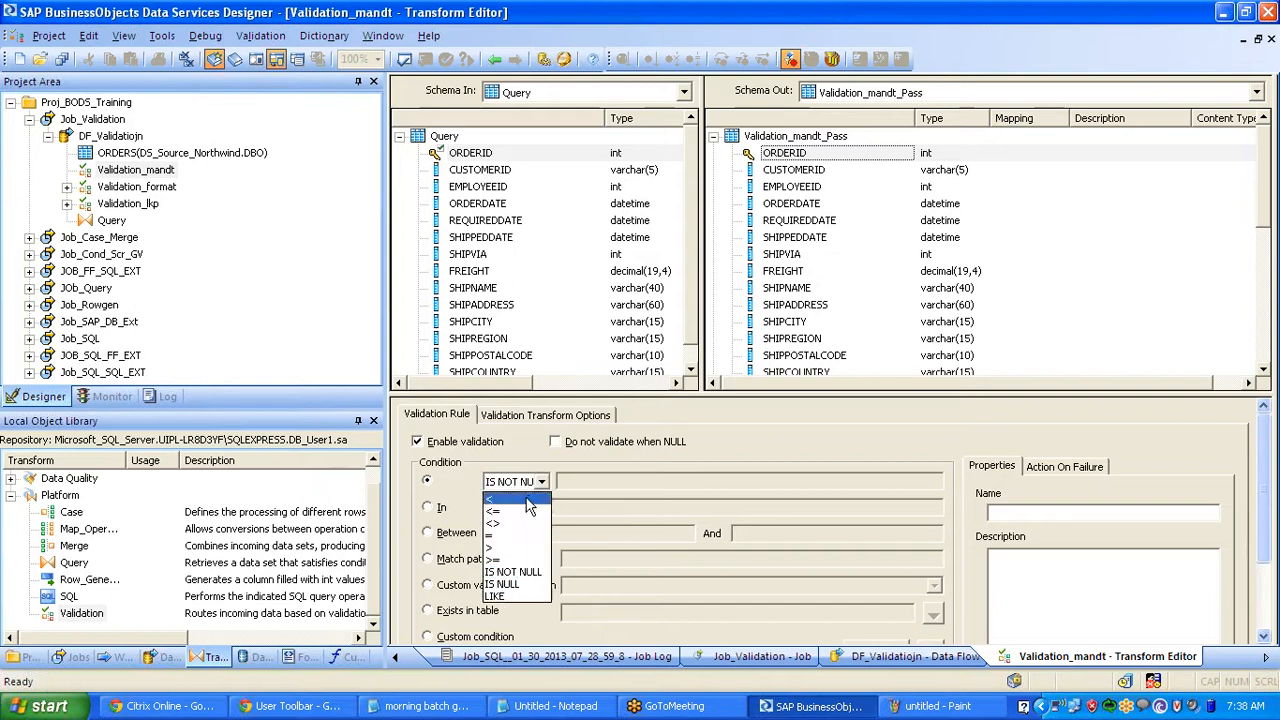
left_click(528, 506)
left_click(590, 482)
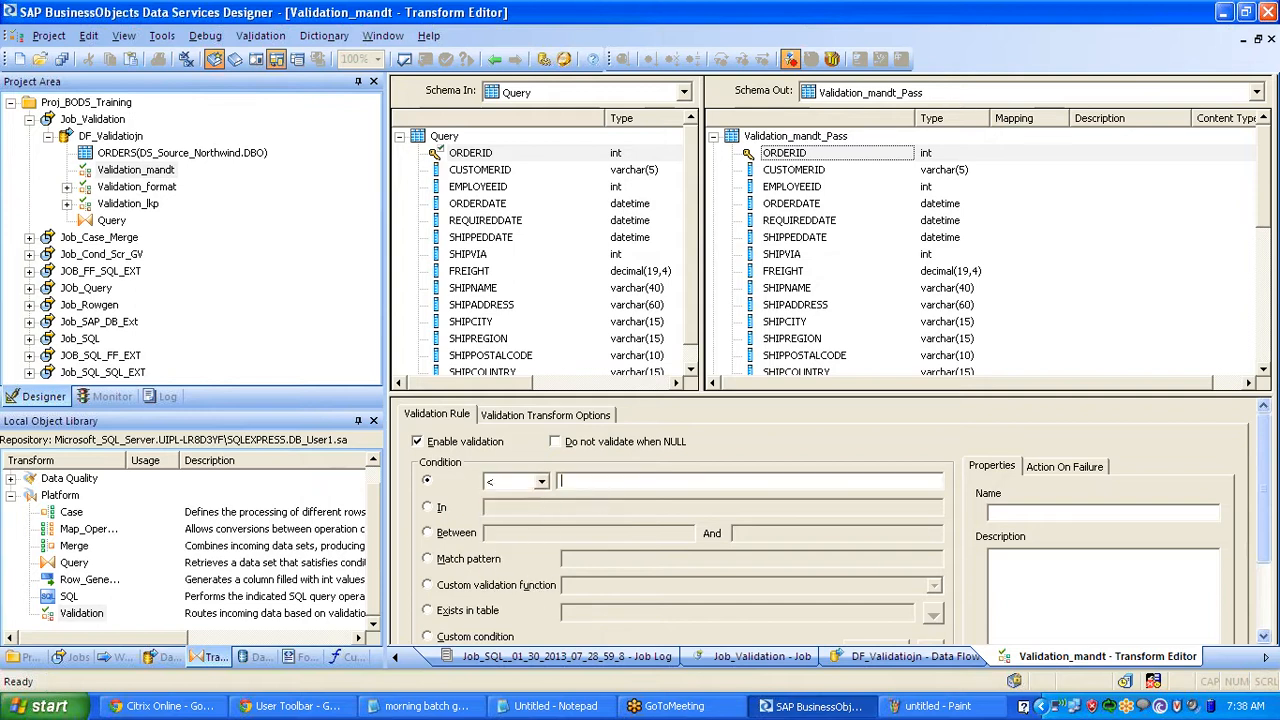
type("1000")
left_click(541, 481)
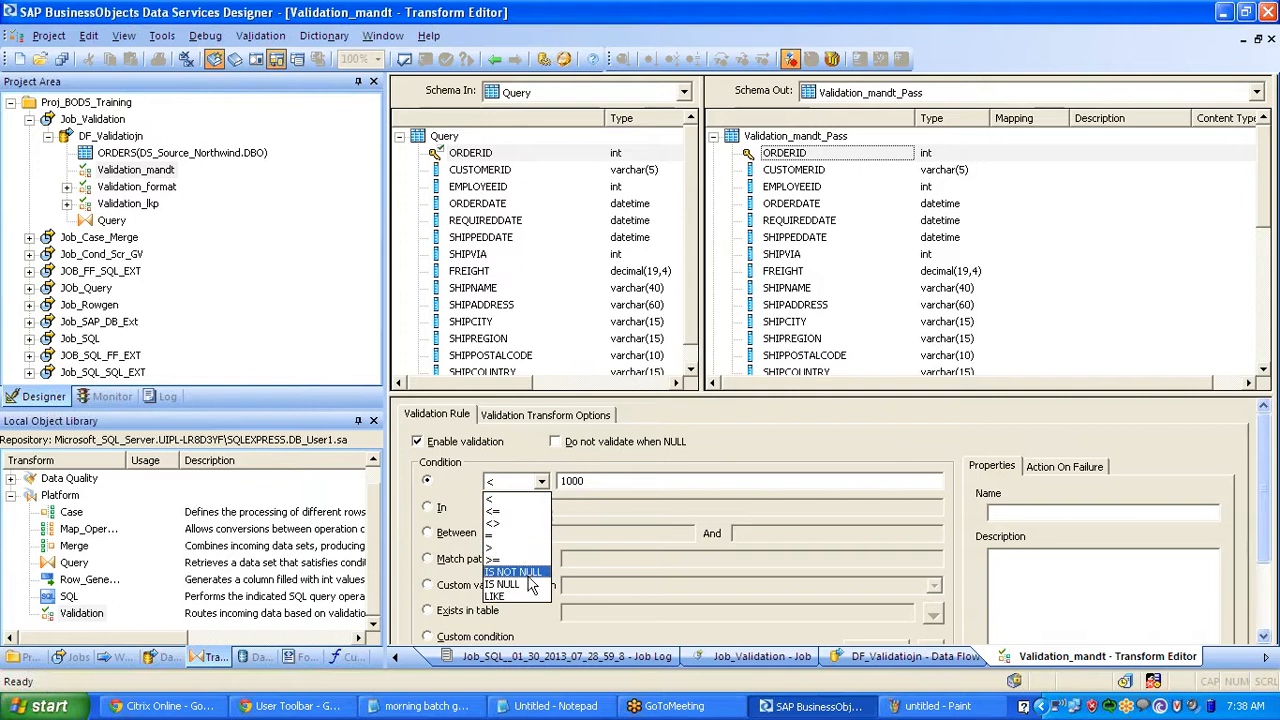
left_click(533, 584)
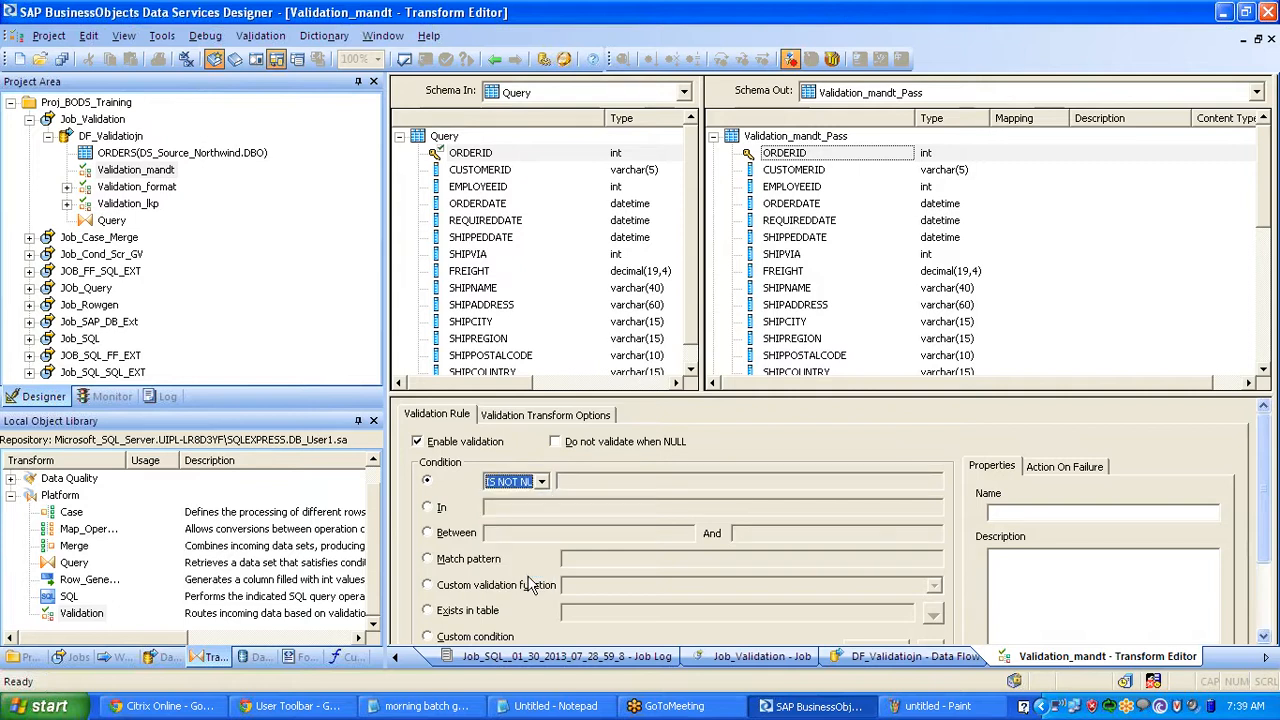
- Try the Do not validate when NULL option and the In, Between and Match pattern conditions for ORDERID
left_click_drag(662, 393, 660, 321)
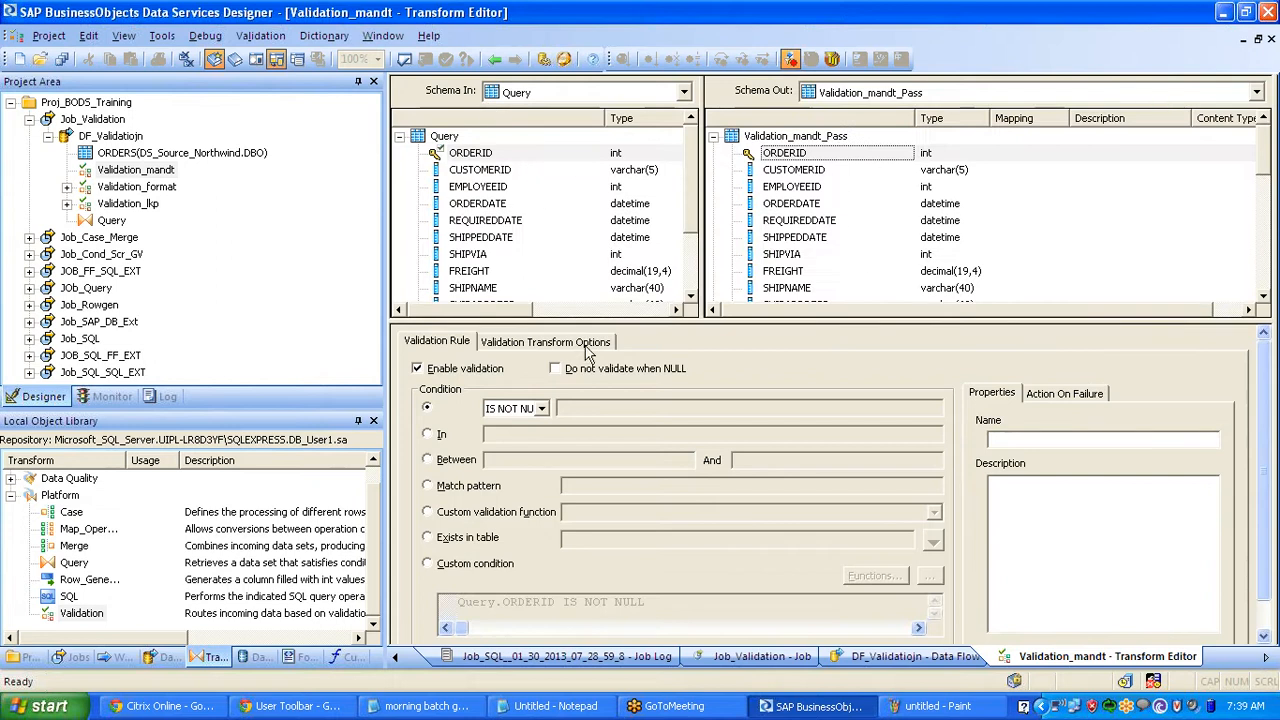
left_click(458, 342)
left_click(556, 370)
left_click(557, 371)
left_click(541, 408)
left_click(518, 424)
left_click(426, 436)
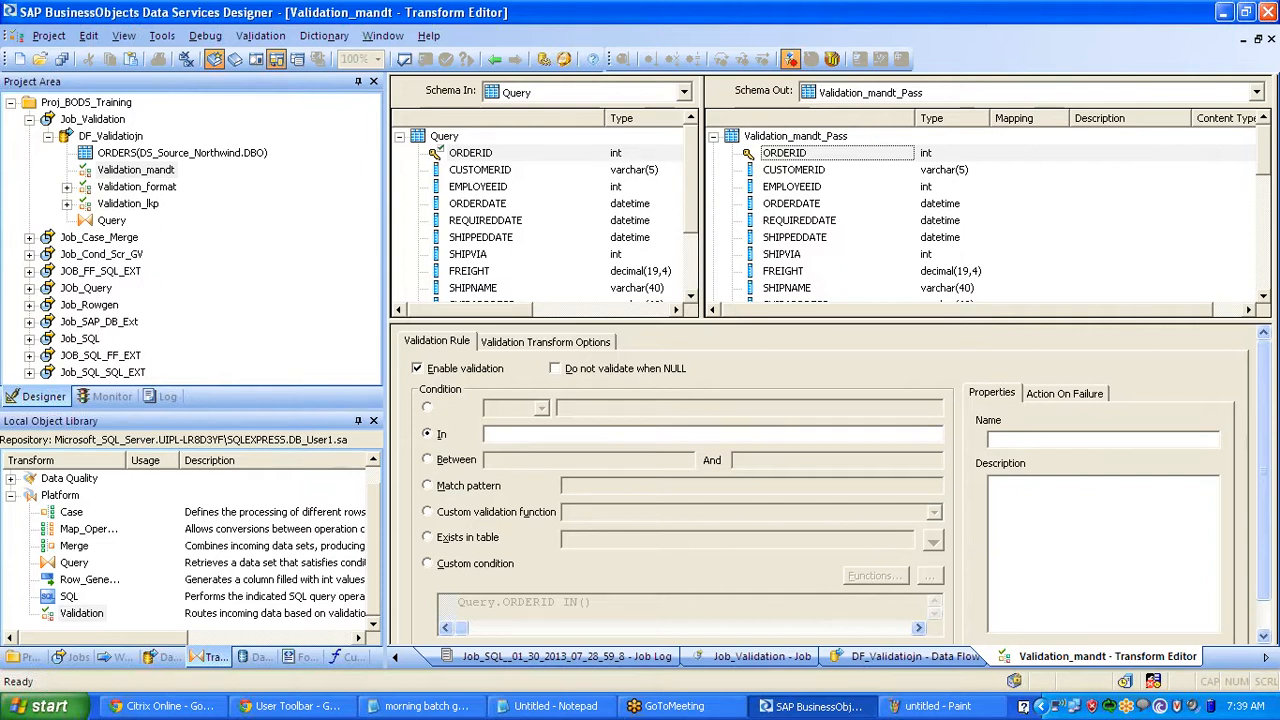
left_click(440, 462)
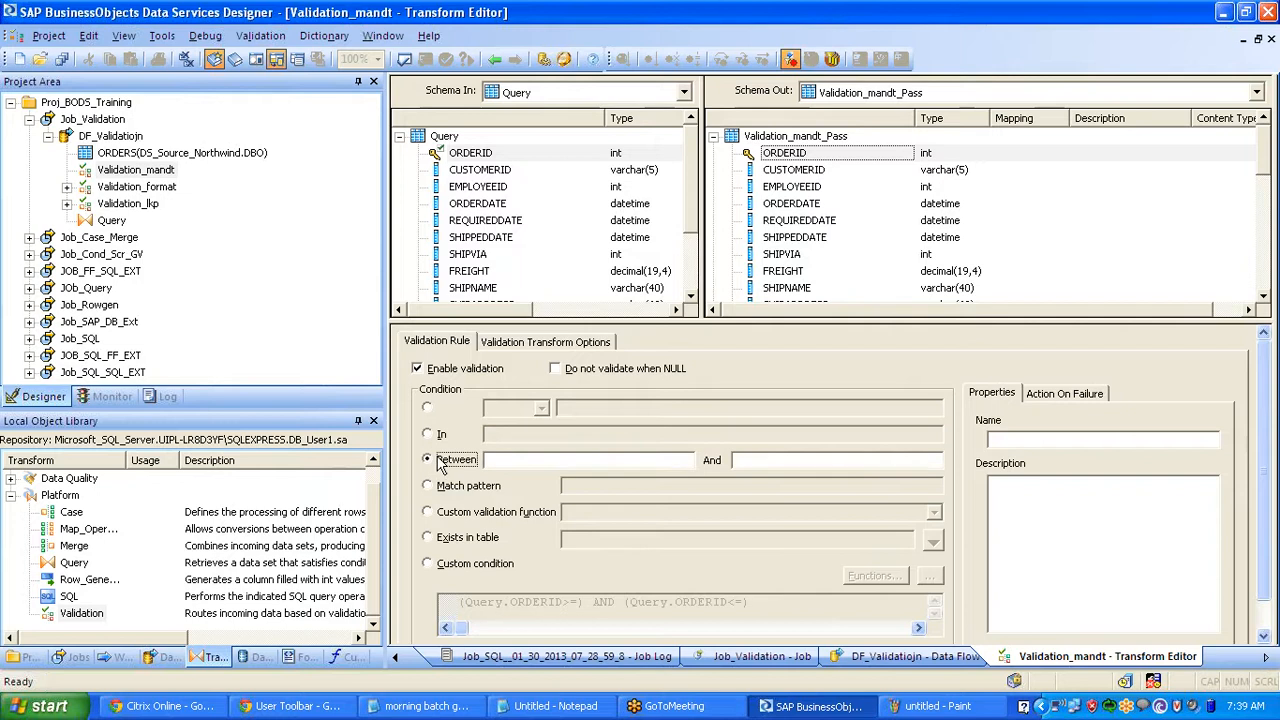
left_click(793, 464)
left_click(460, 486)
left_click(590, 487)
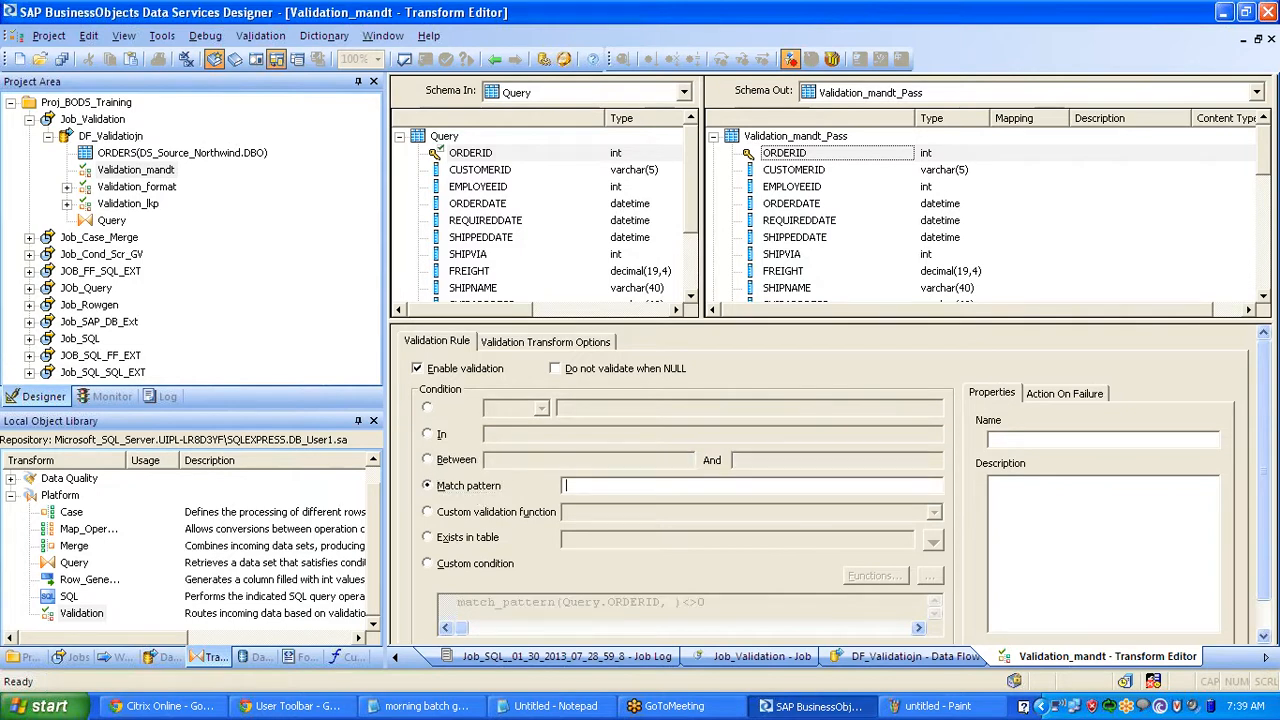
- Try the Custom validation function, Exists in table and Custom condition types for ORDERID
left_click(456, 512)
left_click(934, 512)
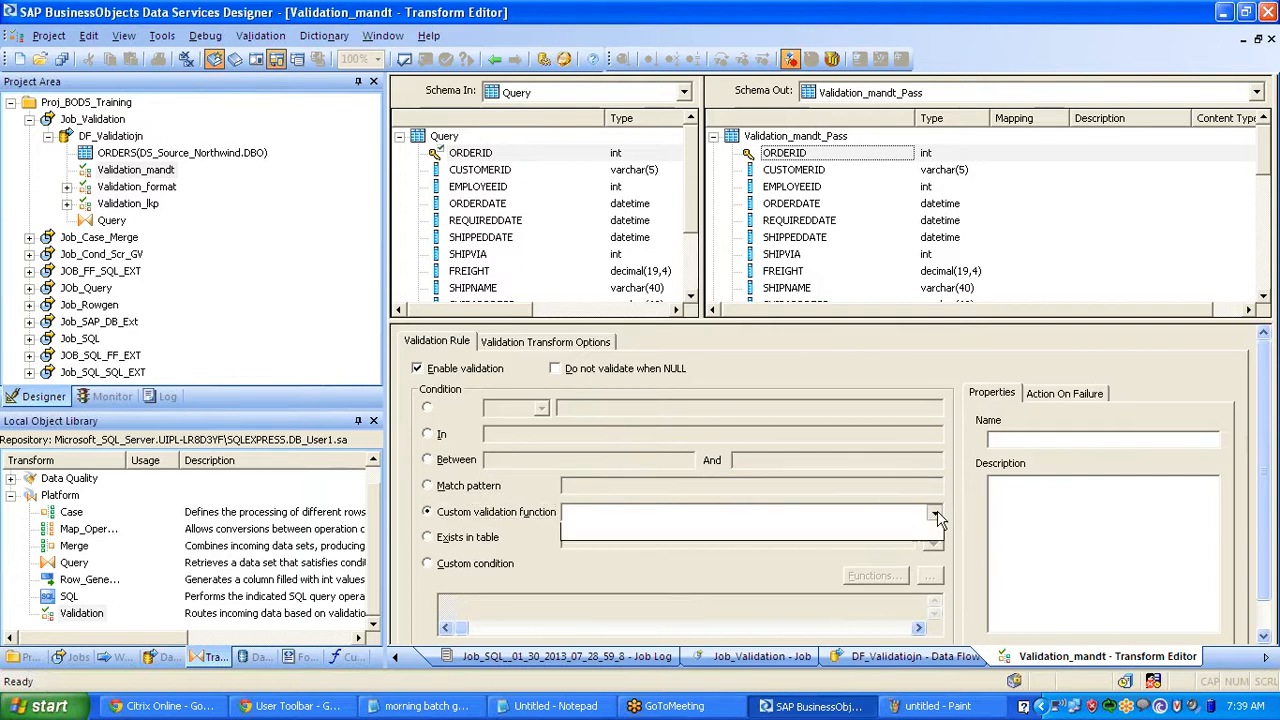
left_click(815, 526)
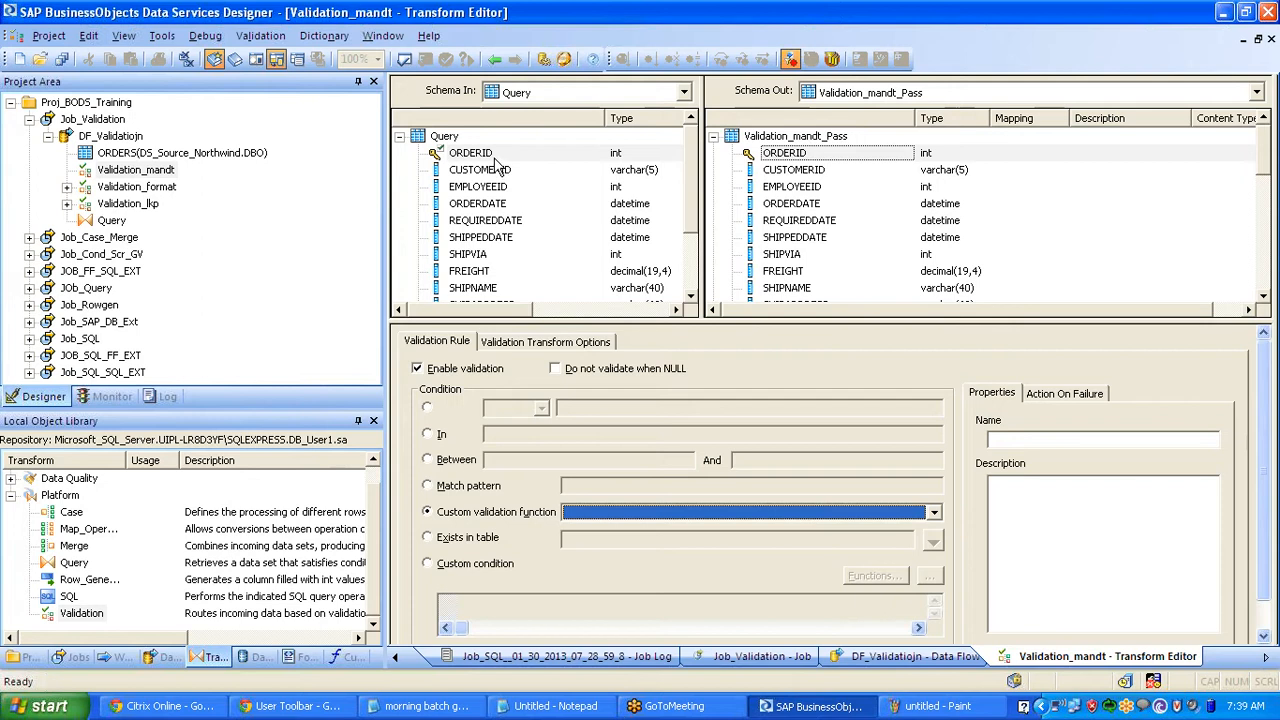
left_click(499, 541)
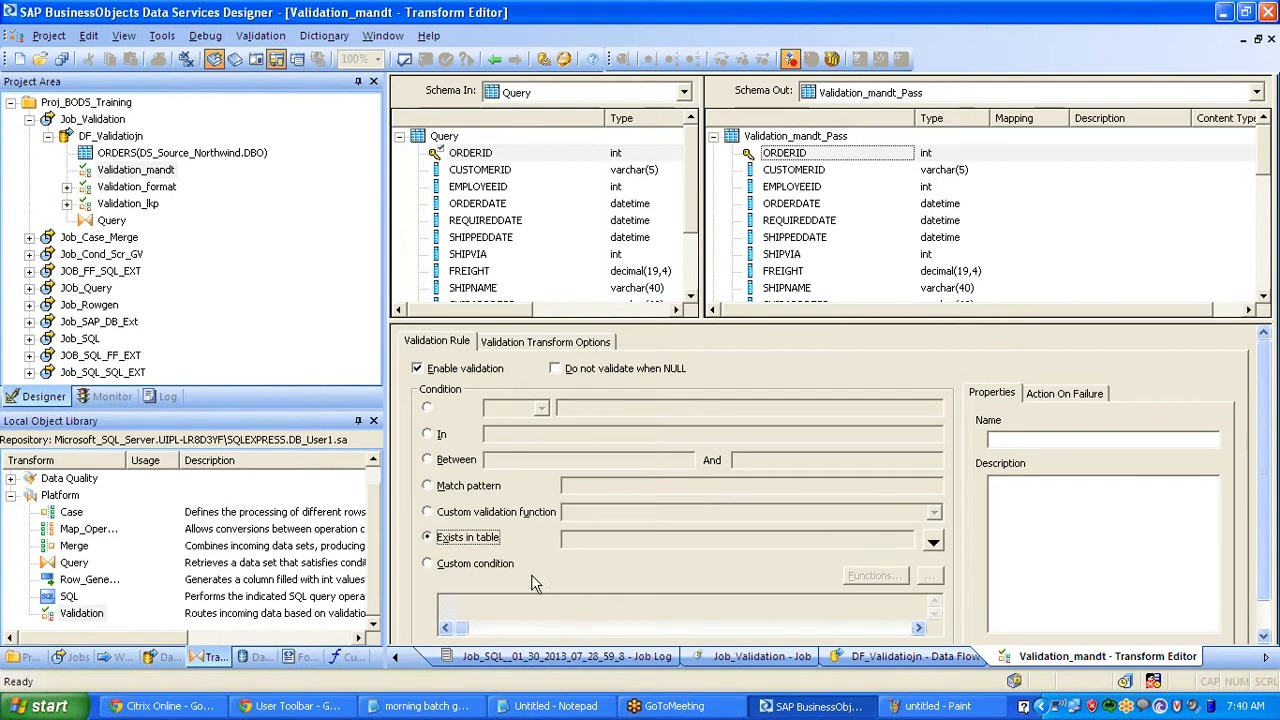
left_click(484, 565)
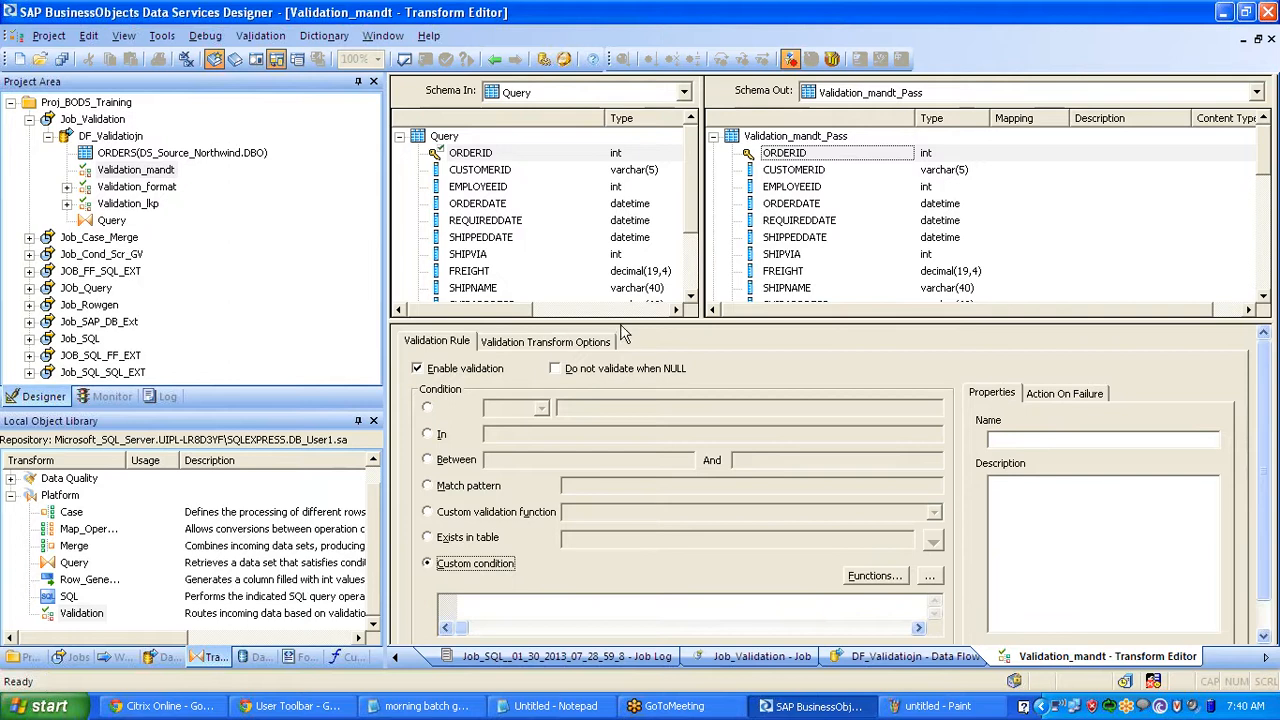
left_click_drag(620, 320, 633, 256)
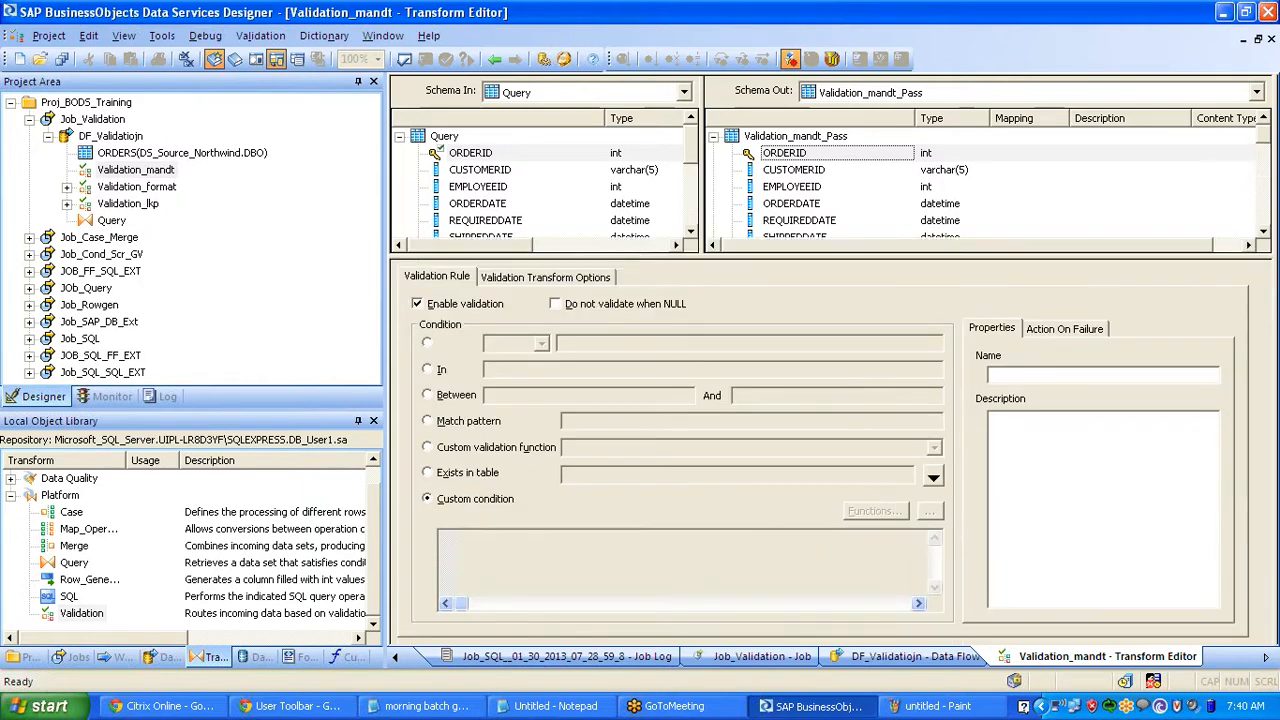
- Set the ORDERID condition to IS NOT NULL, check its expression as a custom condition and return to the operator condition
left_click(429, 343)
left_click(542, 344)
left_click(548, 352)
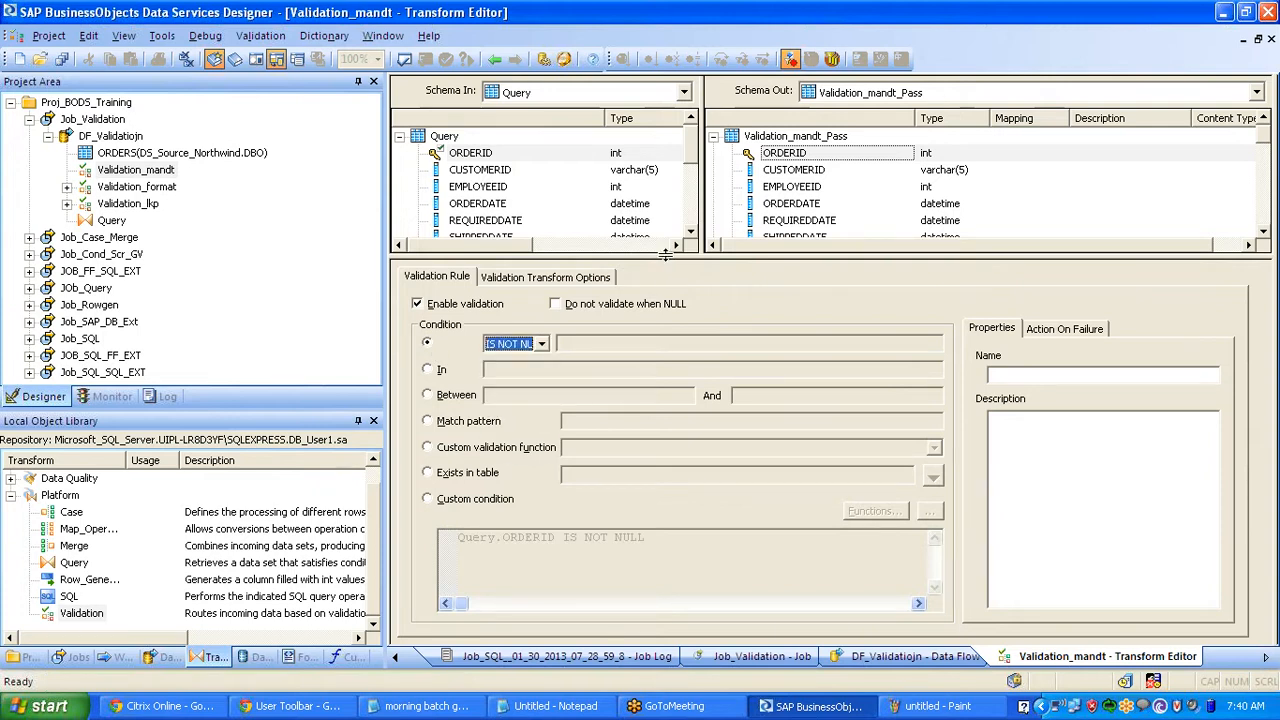
left_click_drag(665, 256, 665, 272)
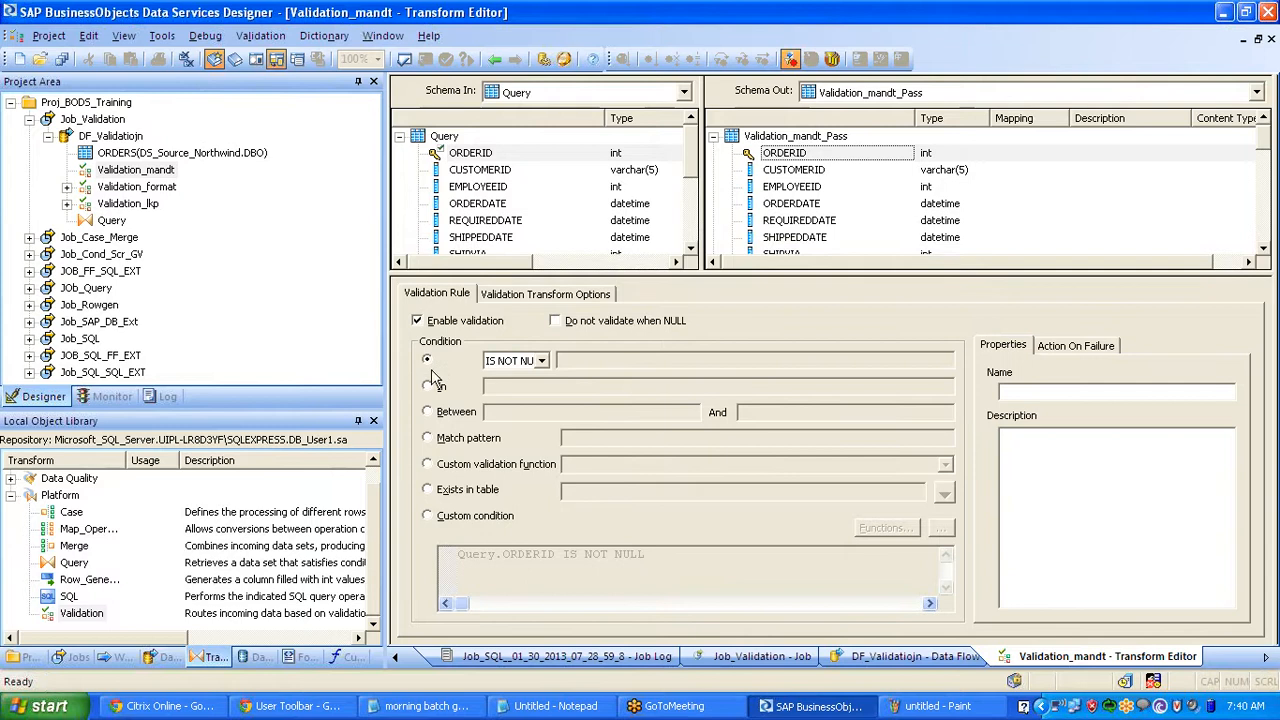
left_click(428, 516)
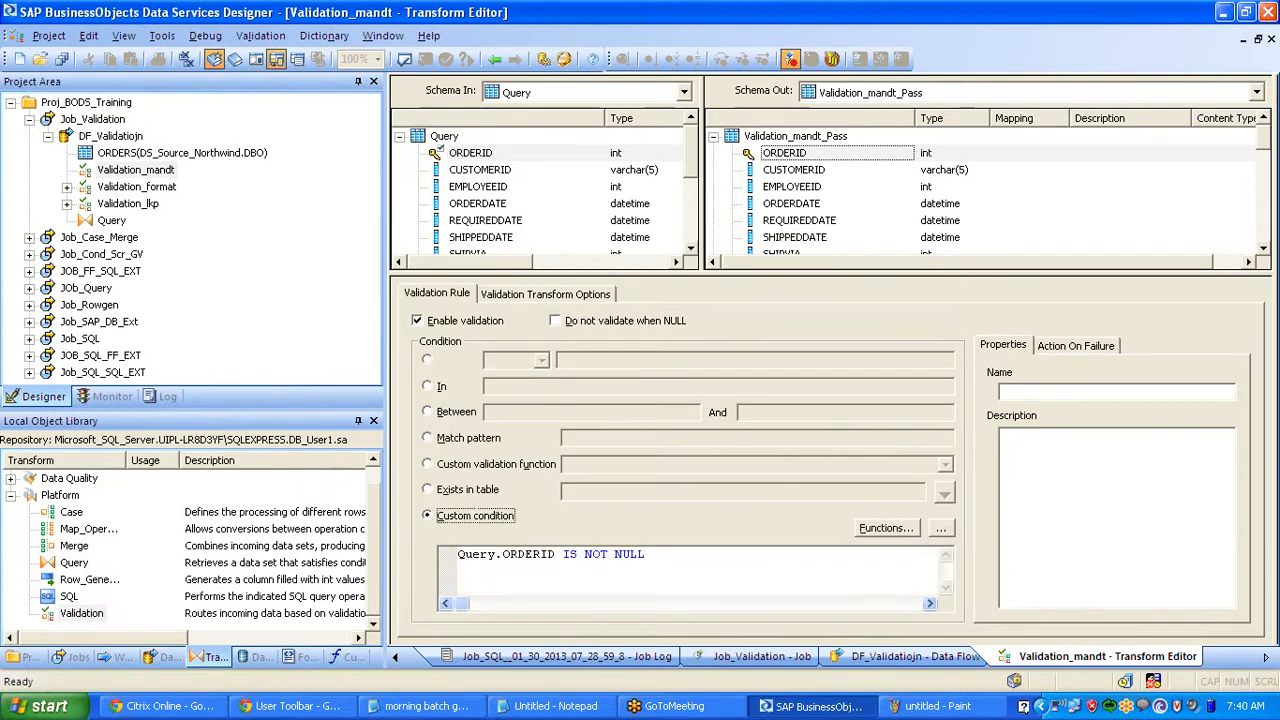
left_click_drag(653, 555, 398, 548)
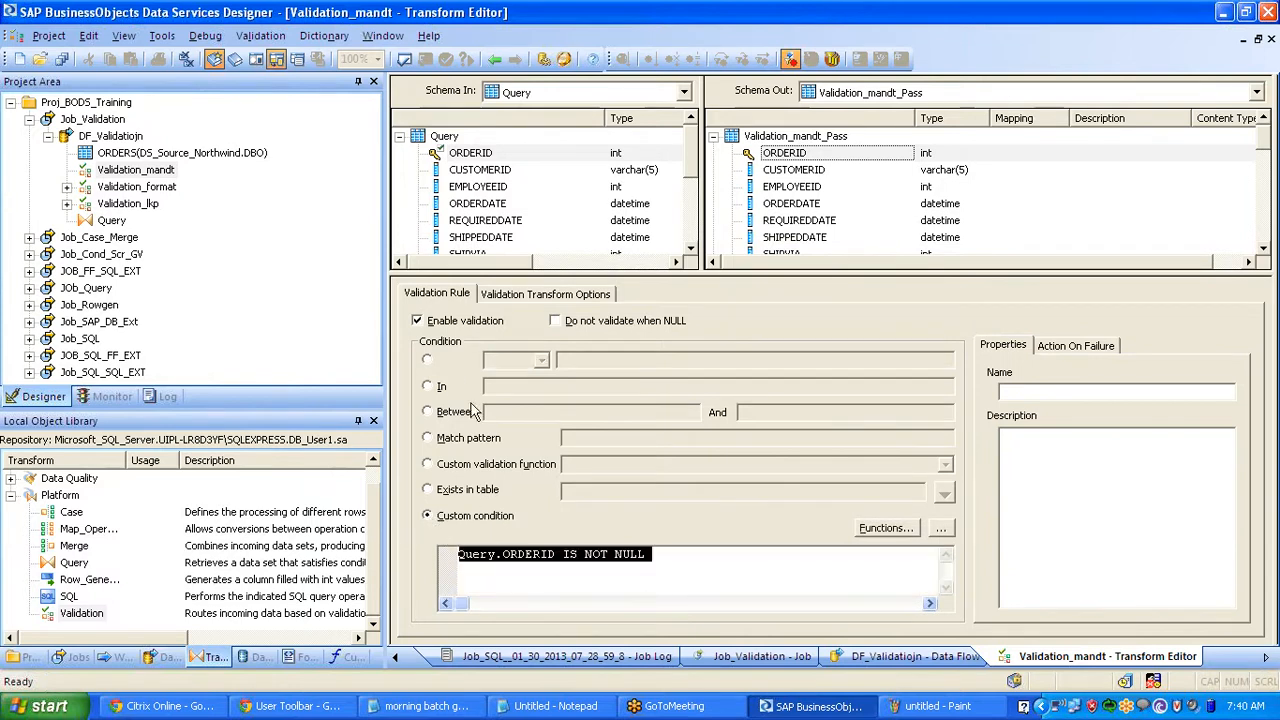
left_click(428, 360)
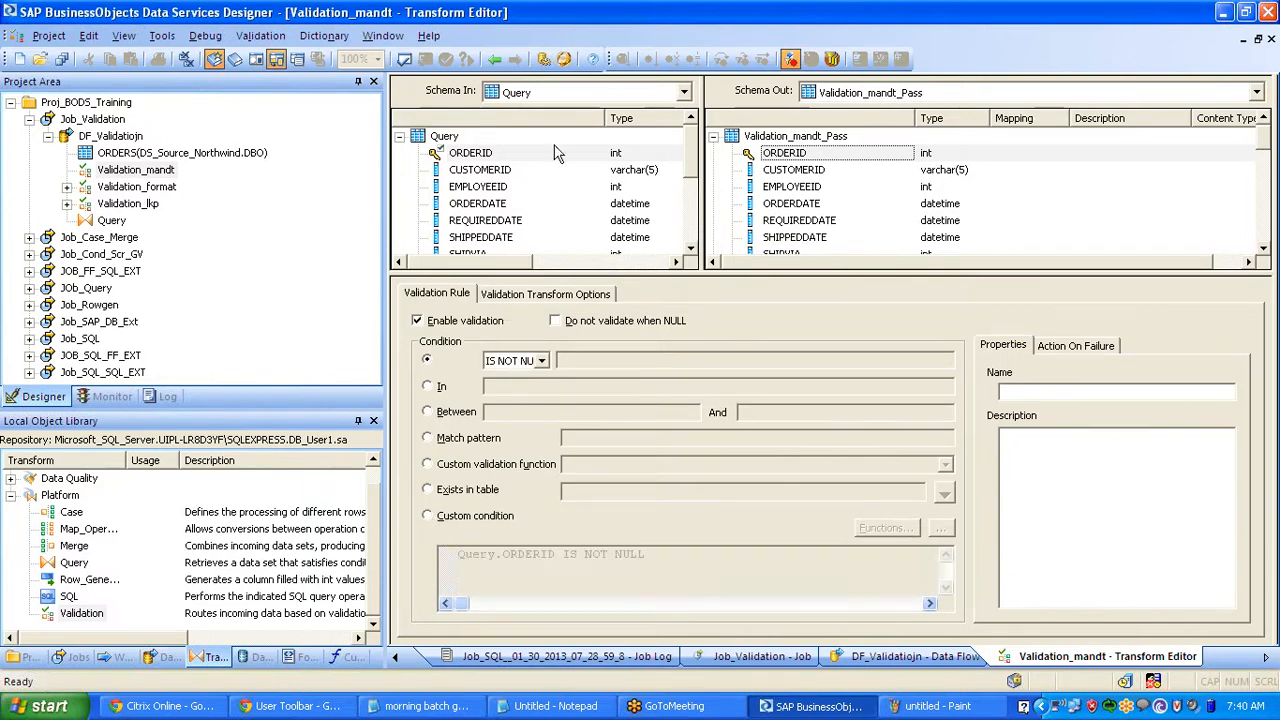
- Return to the data flow, reopen Validation_mandt, select ORDERID and enter Mandt in its validation rule properties
left_click(500, 60)
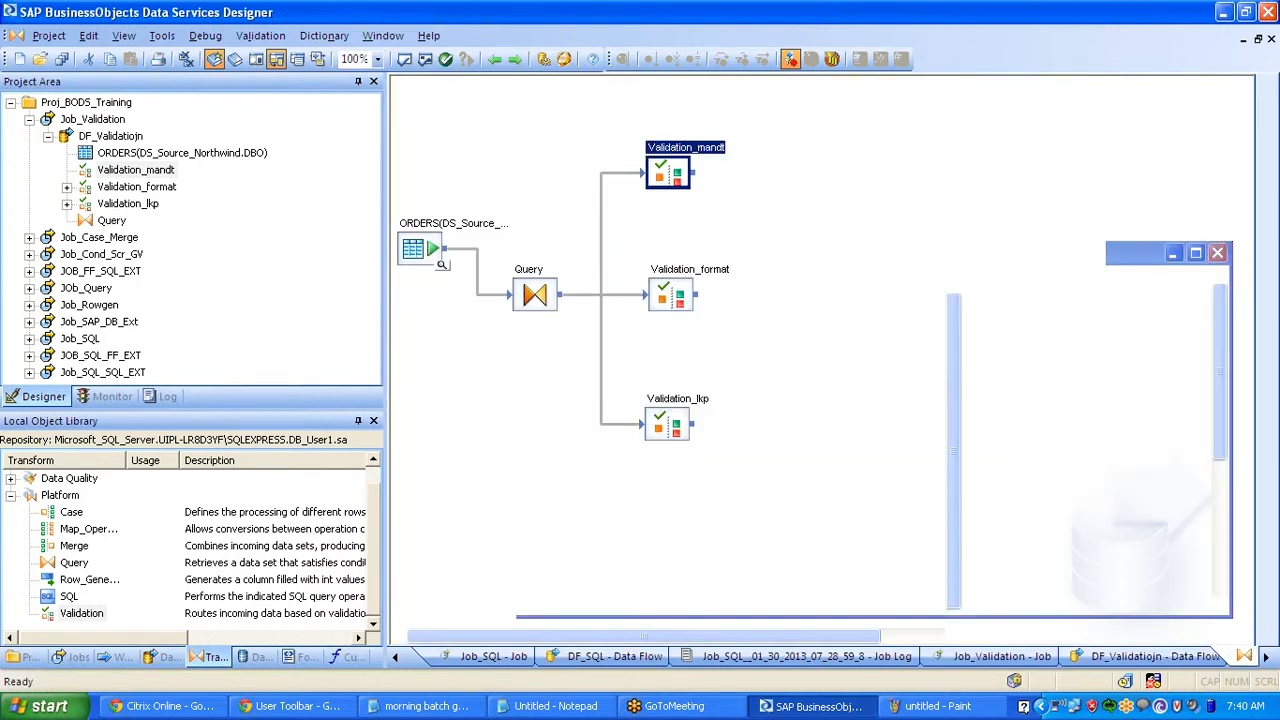
double_click(667, 150)
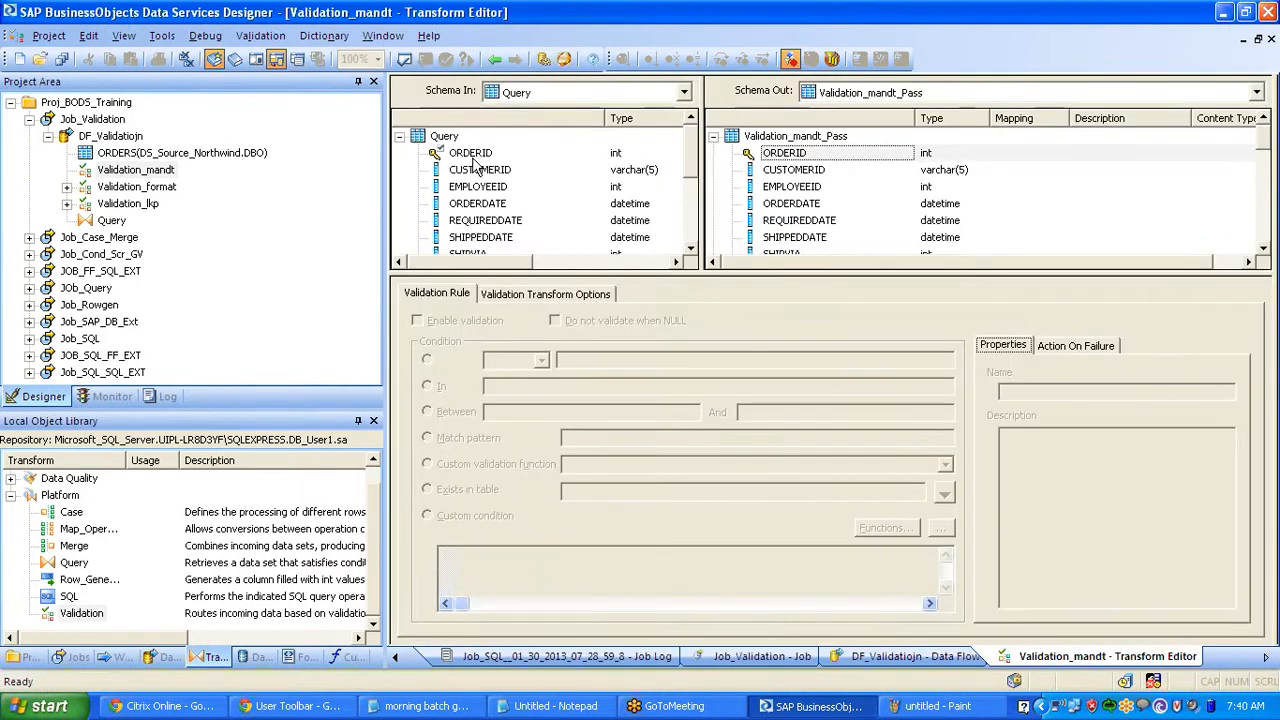
left_click(478, 165)
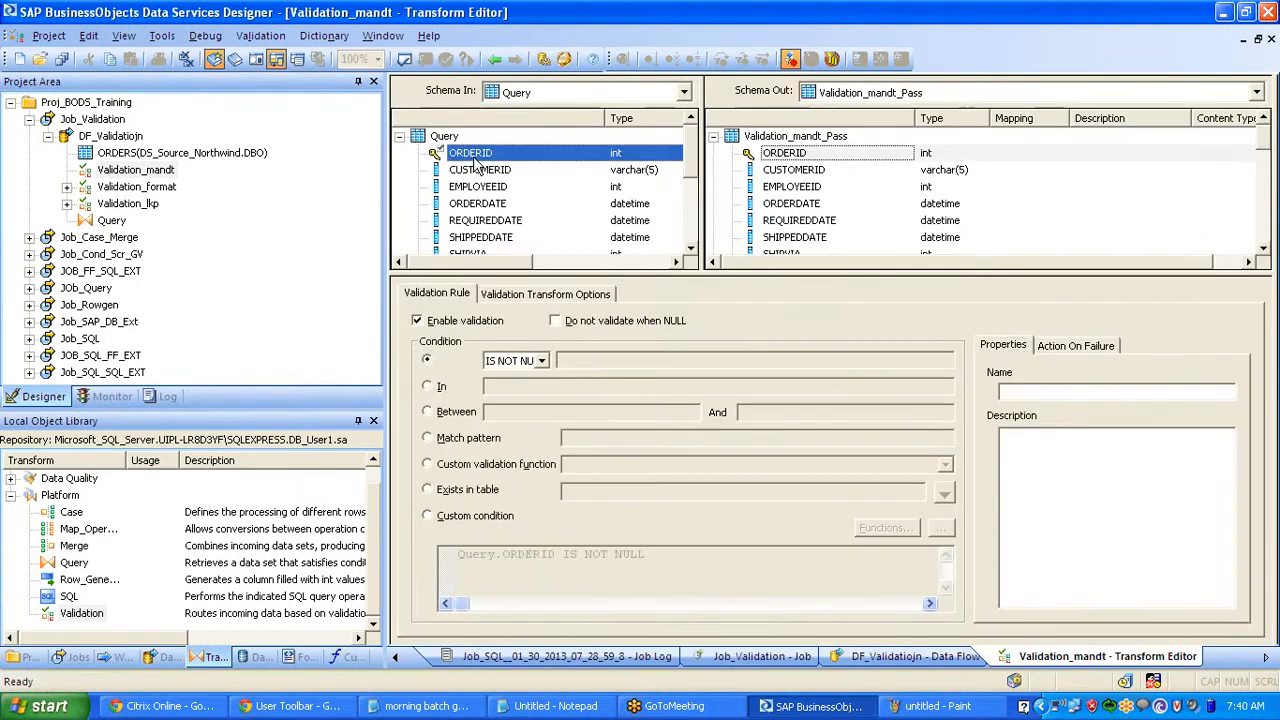
left_click(1018, 348)
left_click(1028, 392)
left_click(1036, 446)
type("Mandt")
- Set the ORDERID rule's action on failure to Send to Pass, substituting 'ABCD' for the failed value
left_click(1085, 345)
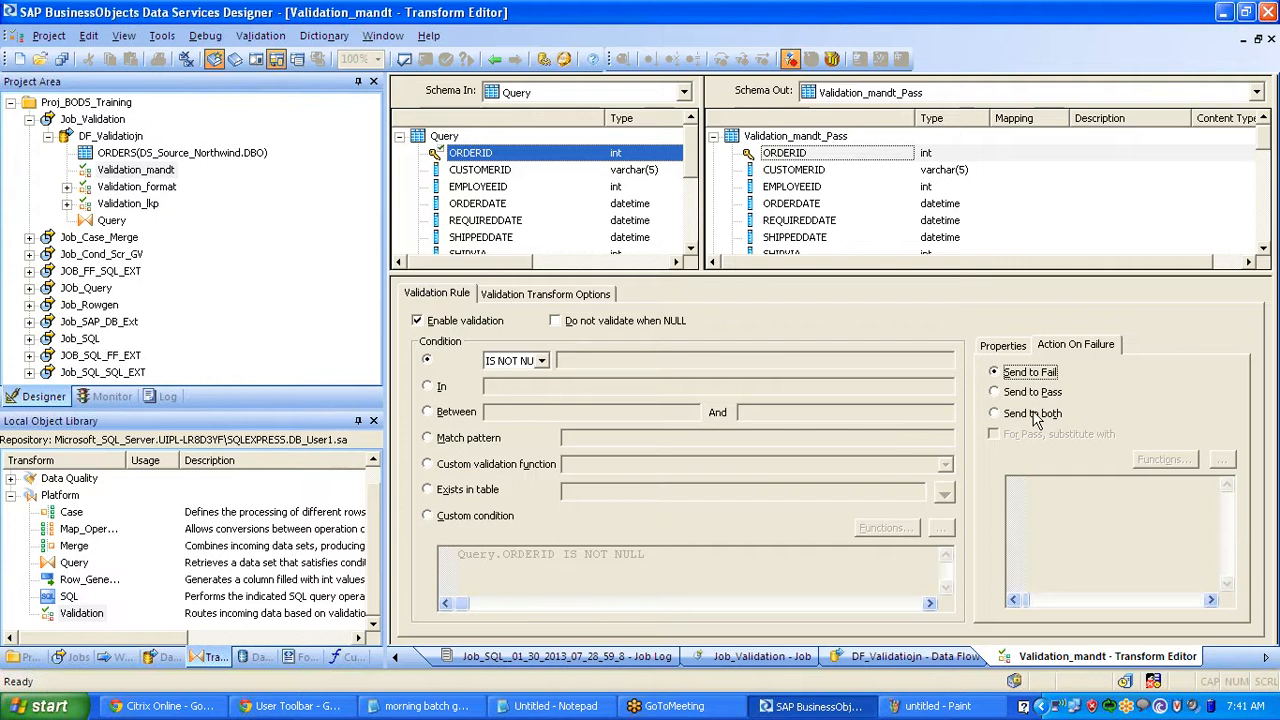
left_click(1020, 394)
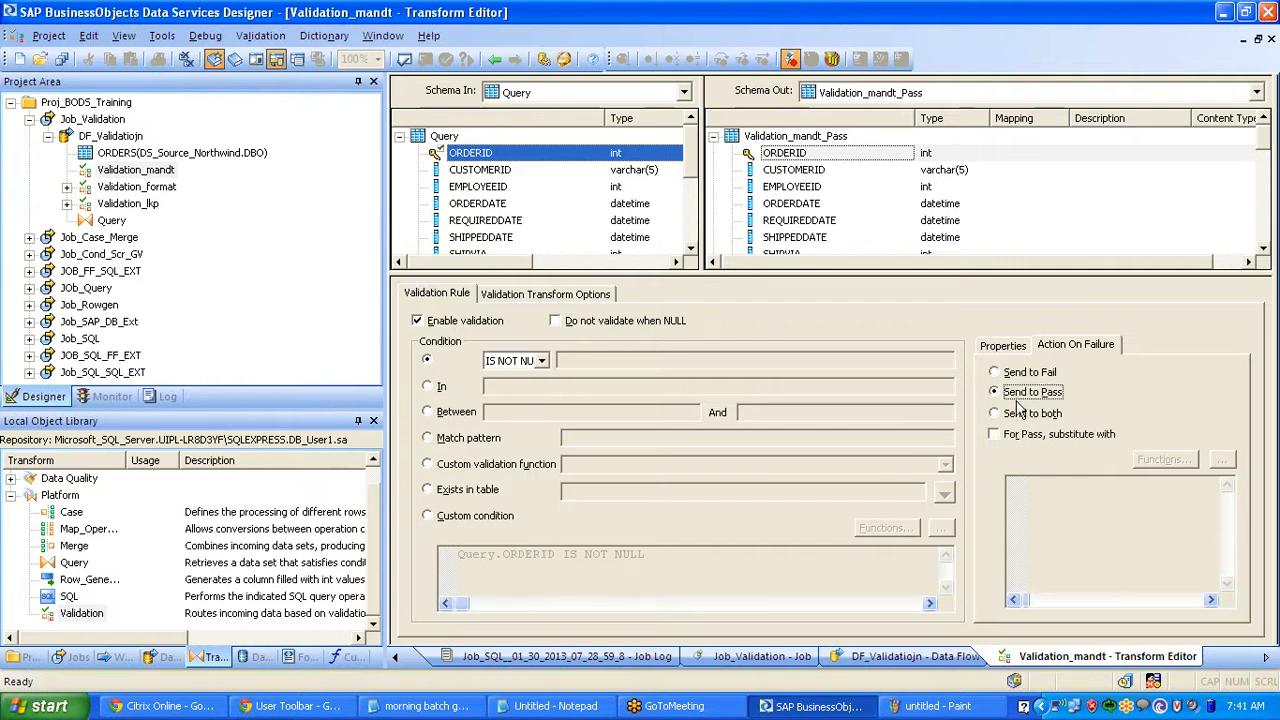
left_click(1020, 418)
left_click(1020, 394)
left_click(1018, 372)
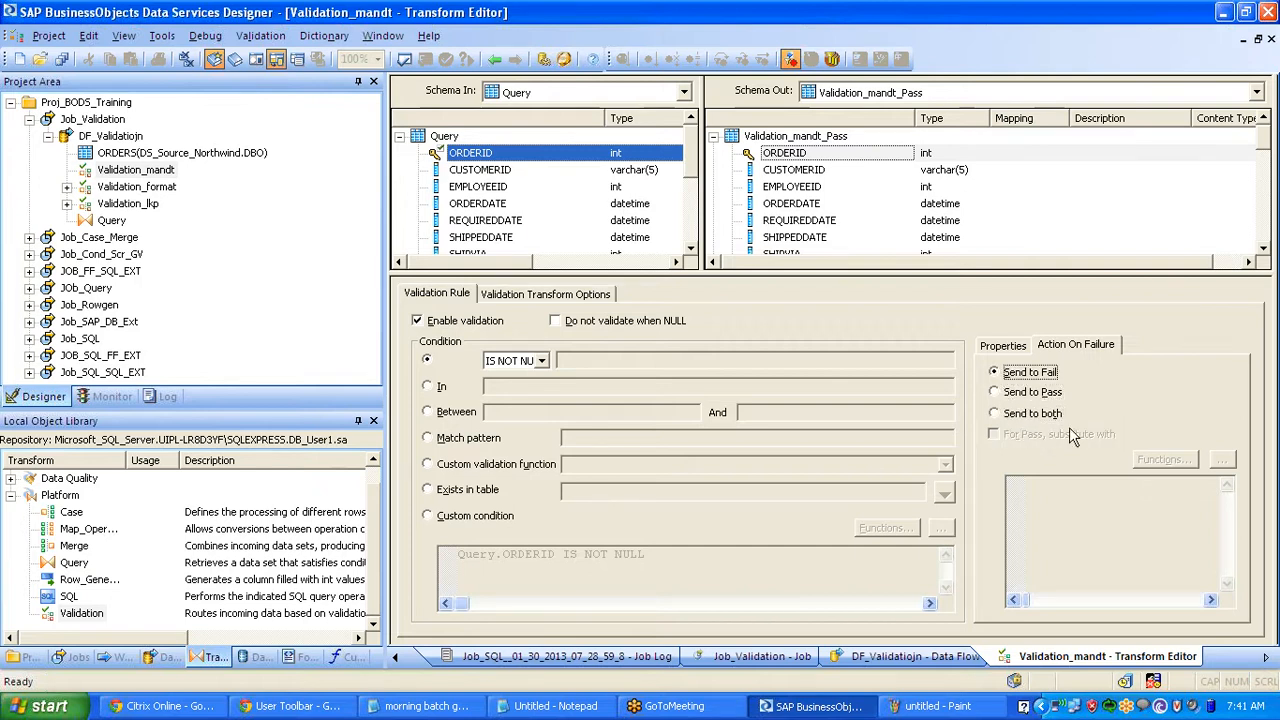
left_click(1046, 394)
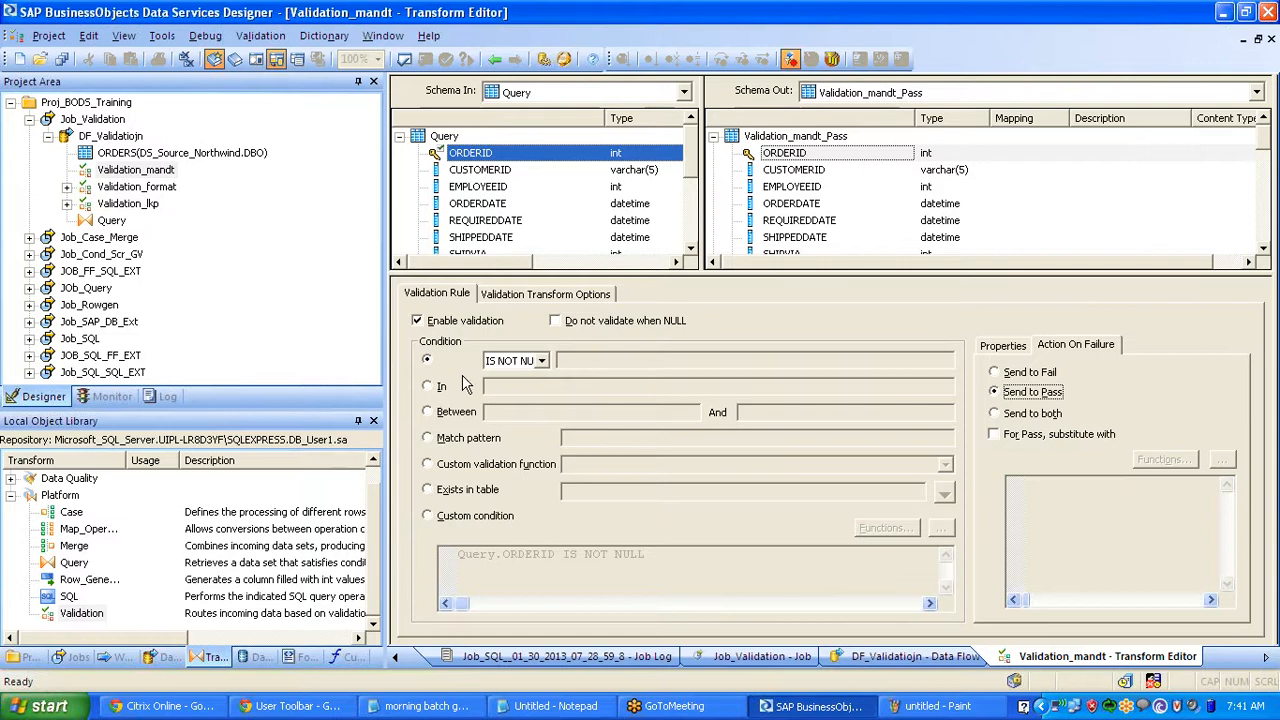
left_click(994, 435)
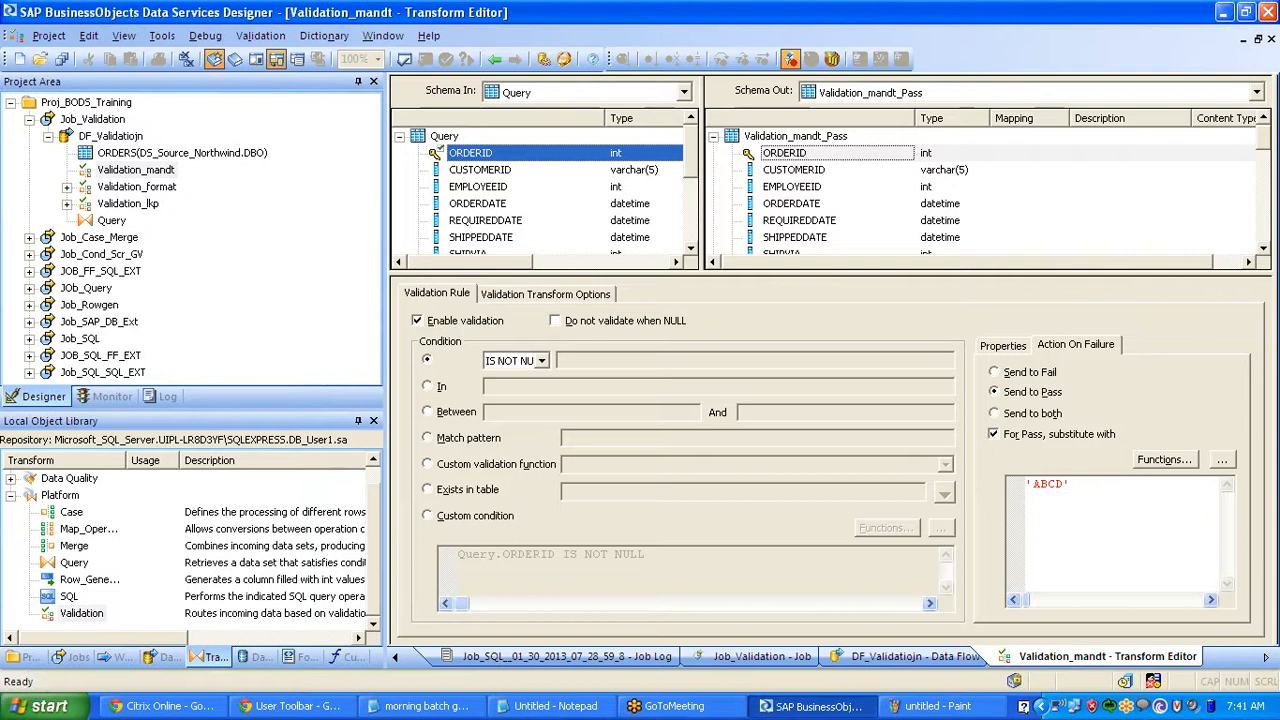
- Set the ORDERID rule's action on failure to Send to Fail and check the rule properties and validation transform options
left_click(997, 413)
left_click(995, 372)
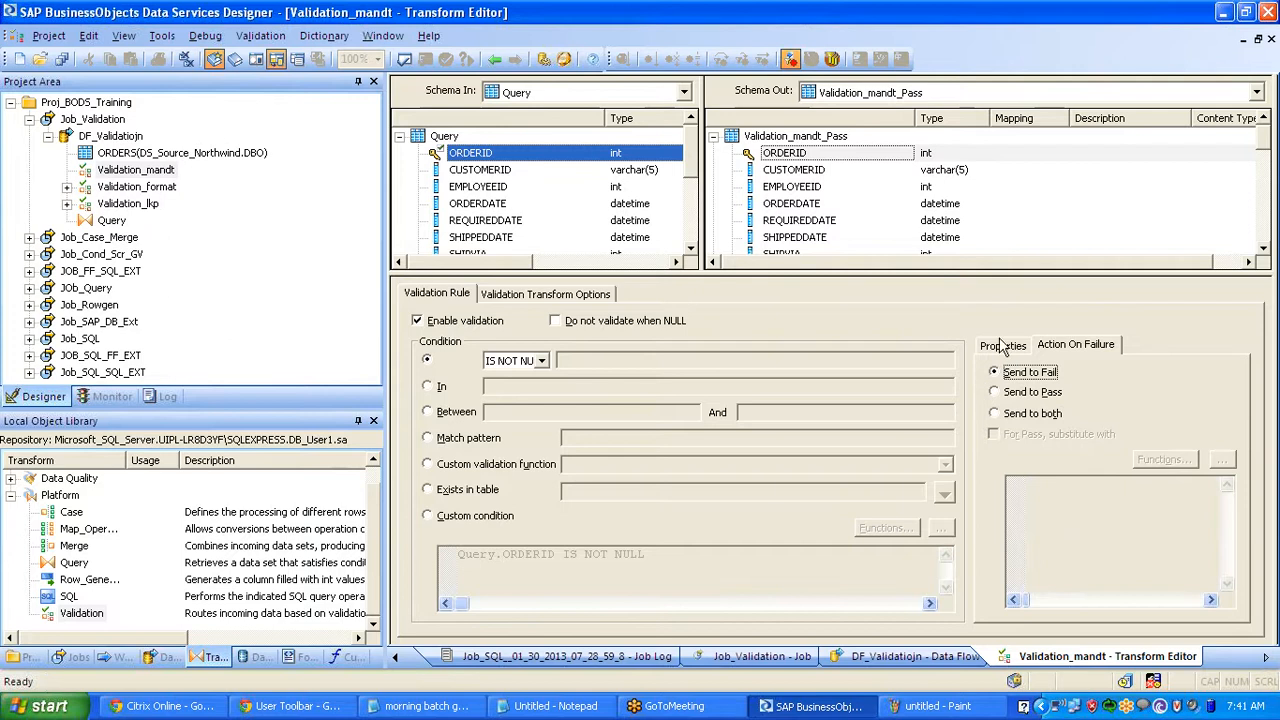
left_click(1003, 345)
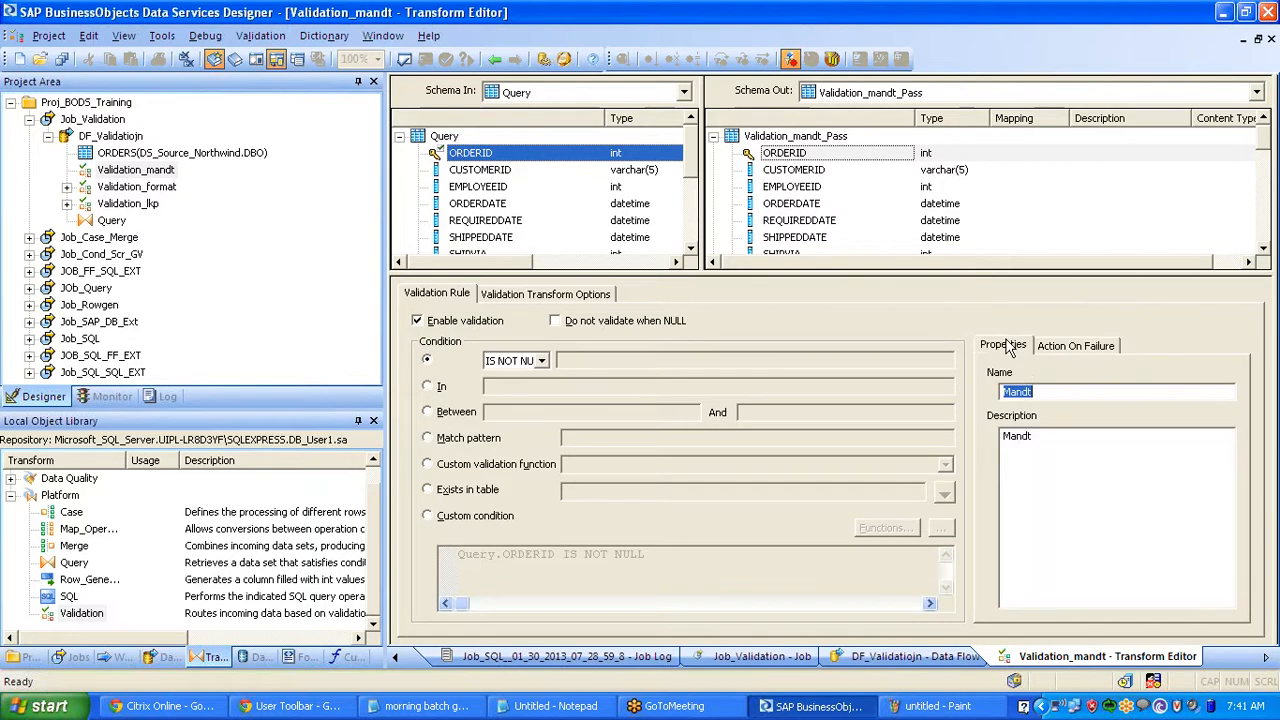
left_click(520, 293)
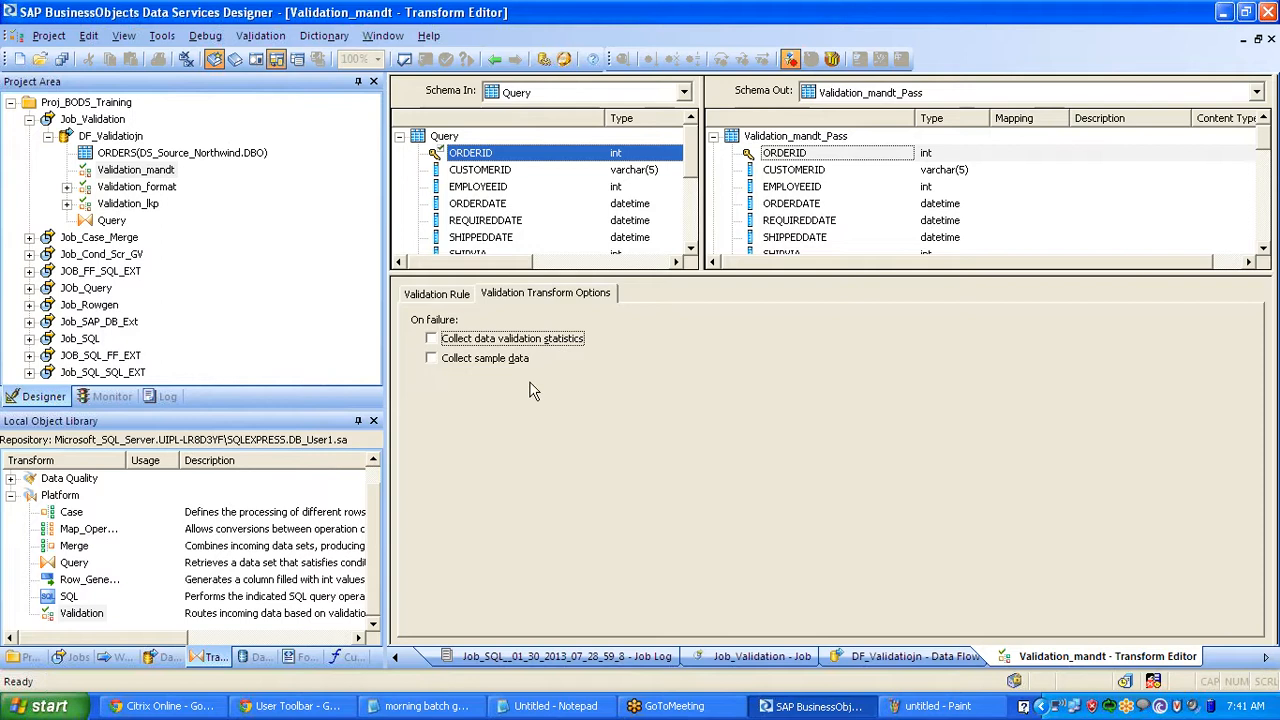
- Return to the data flow, open Validation_format and enable validation for the SHIPNAME column
left_click(497, 60)
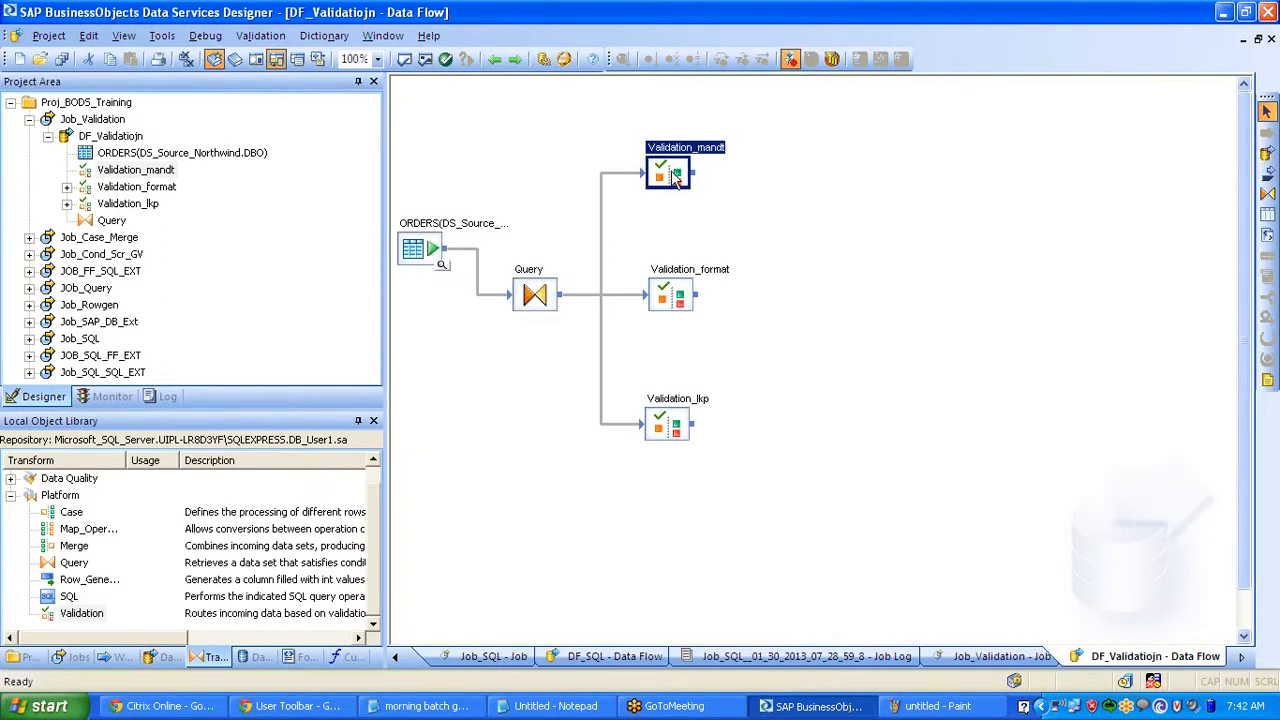
left_click_drag(675, 178, 678, 178)
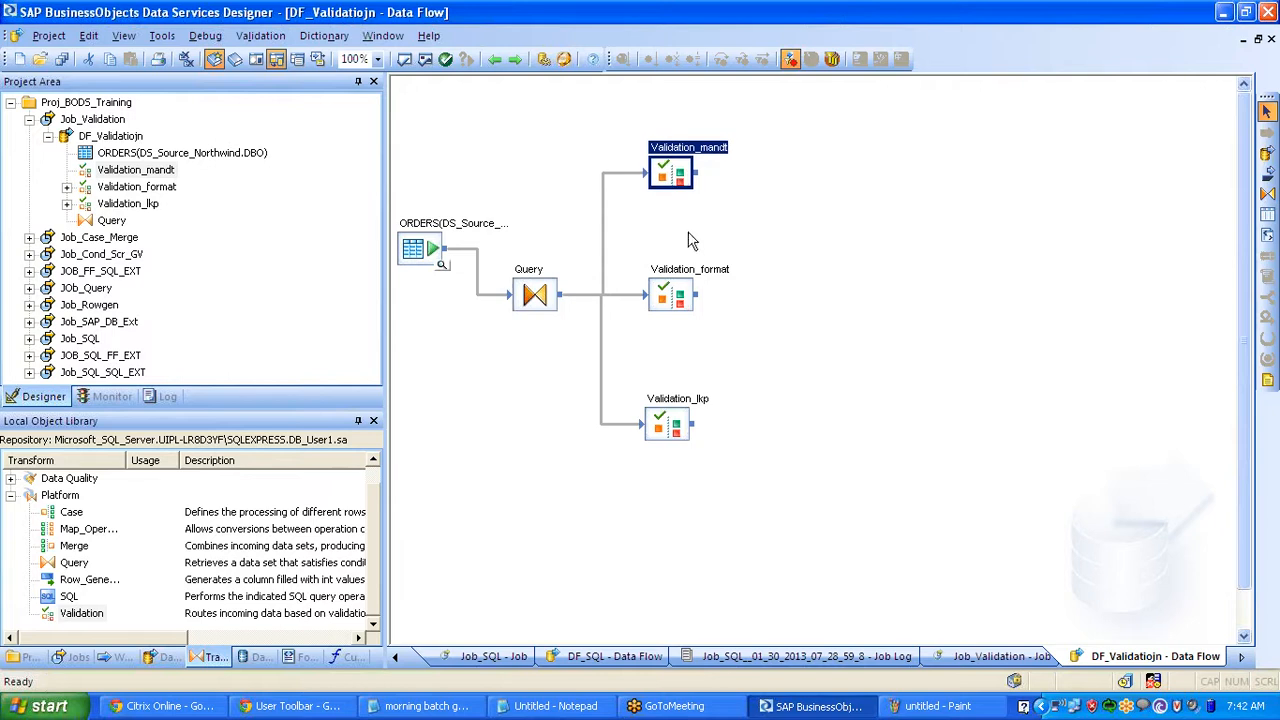
double_click(683, 270)
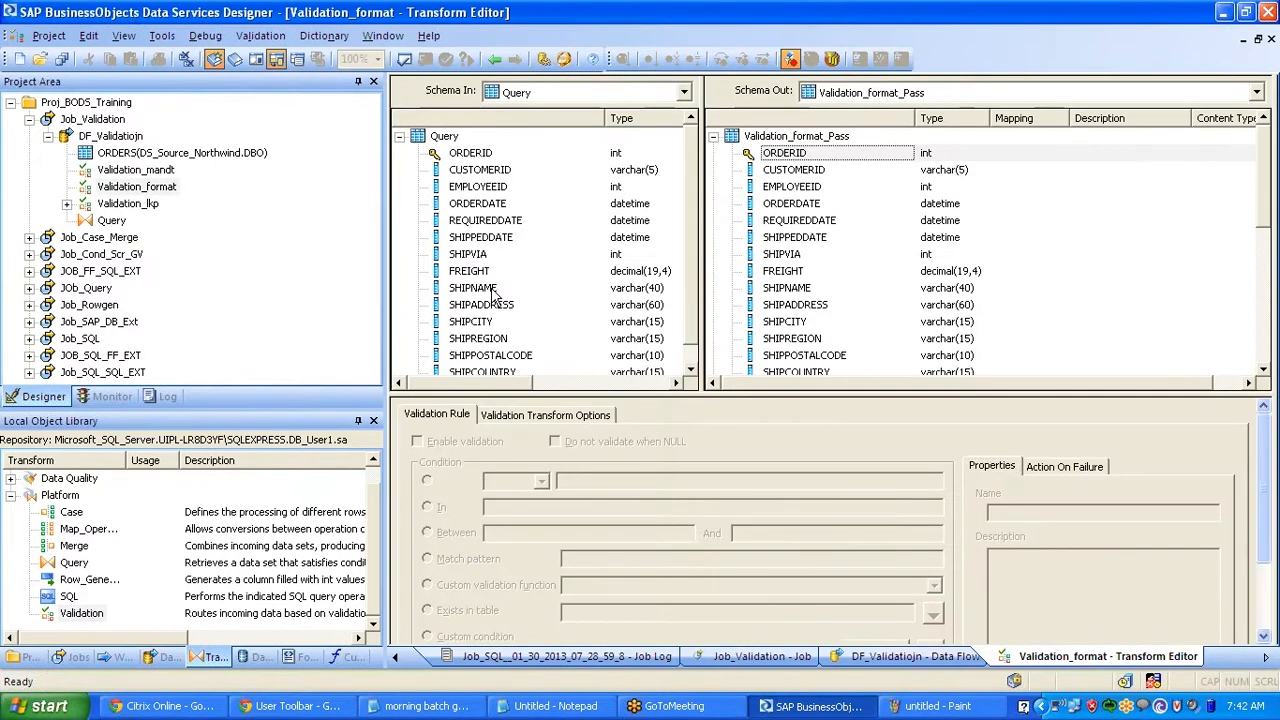
left_click(496, 288)
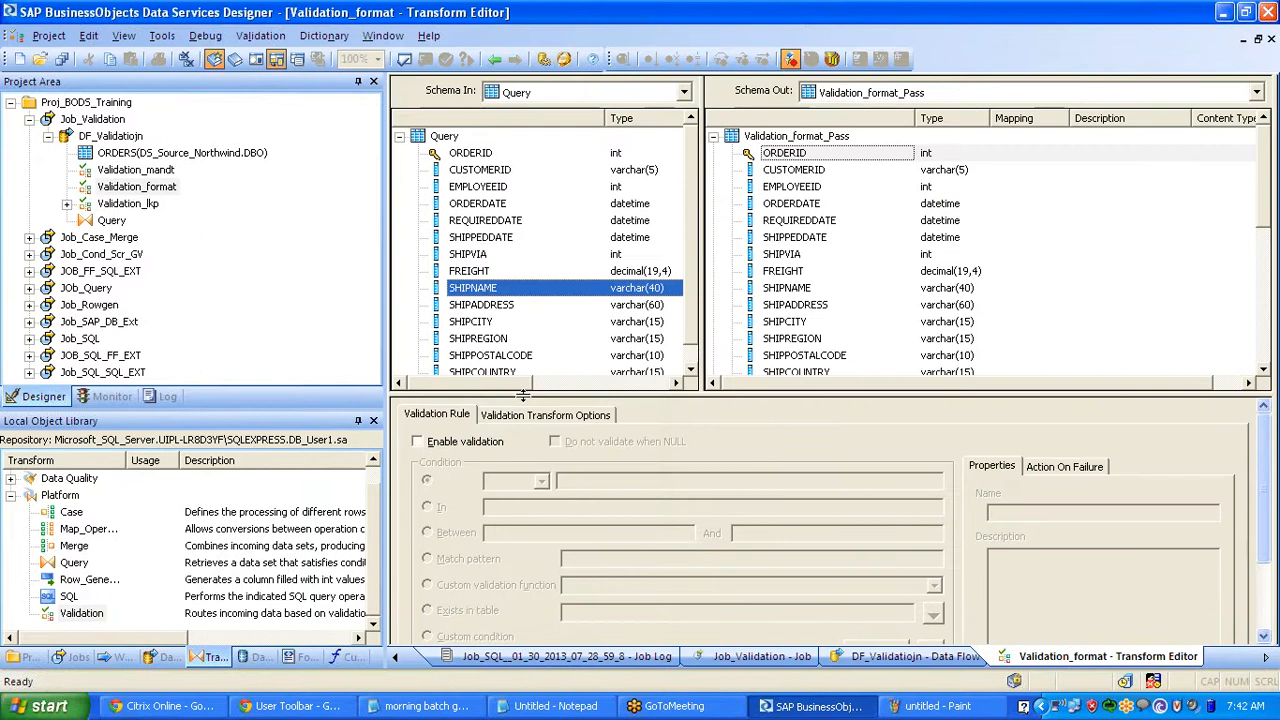
left_click_drag(523, 394, 528, 355)
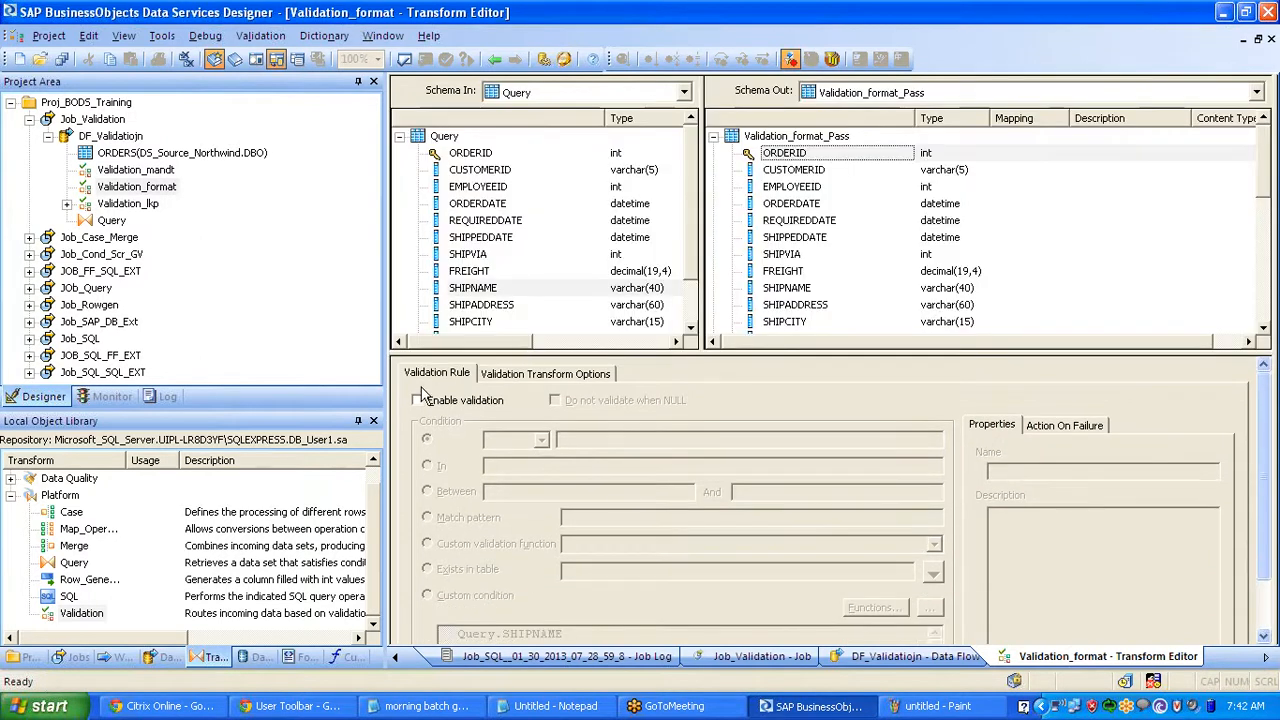
left_click(480, 287)
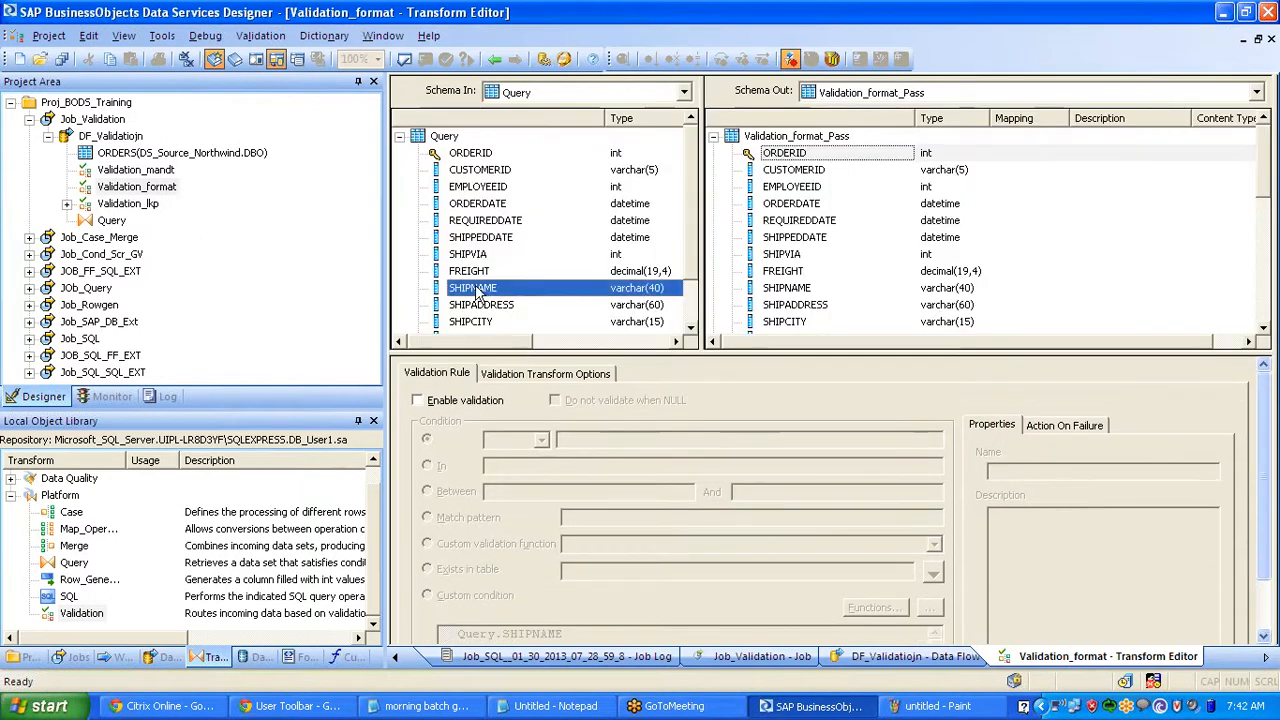
left_click(417, 400)
left_click_drag(545, 352, 563, 296)
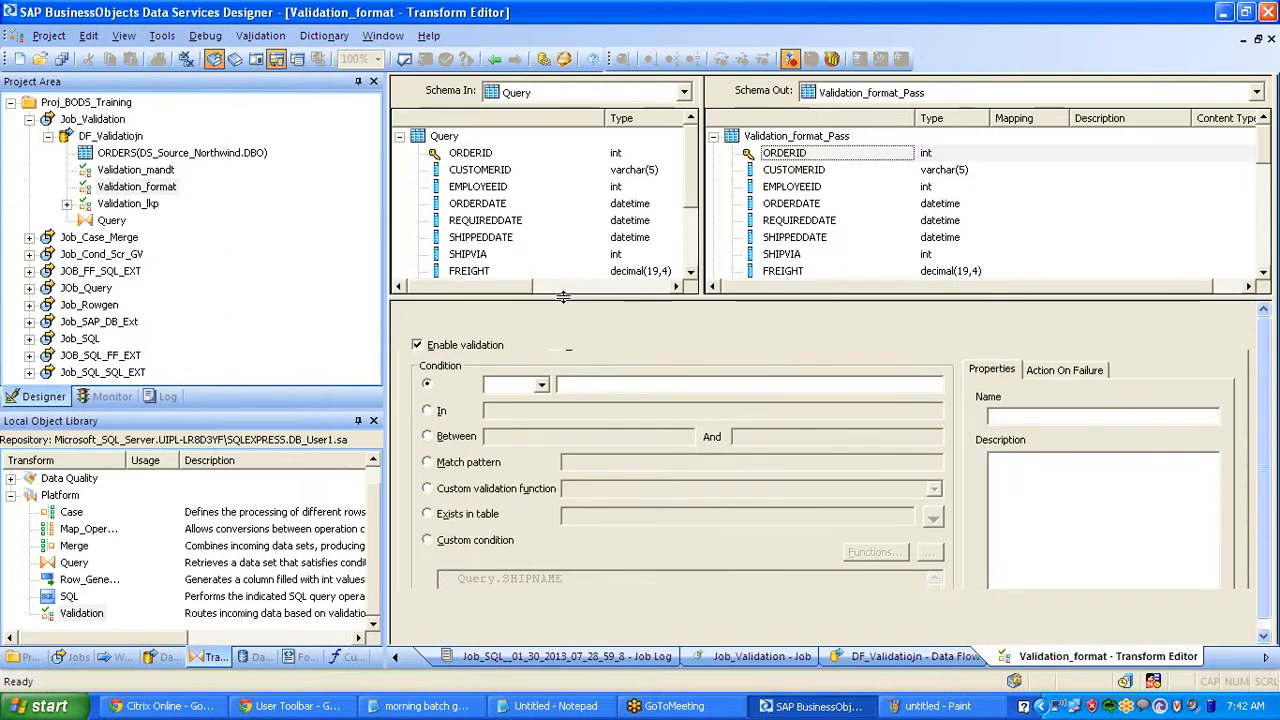
- Give SHIPNAME a custom condition with the expression length(Query.SHIPNAME) < 20
left_click(430, 540)
left_click(451, 579)
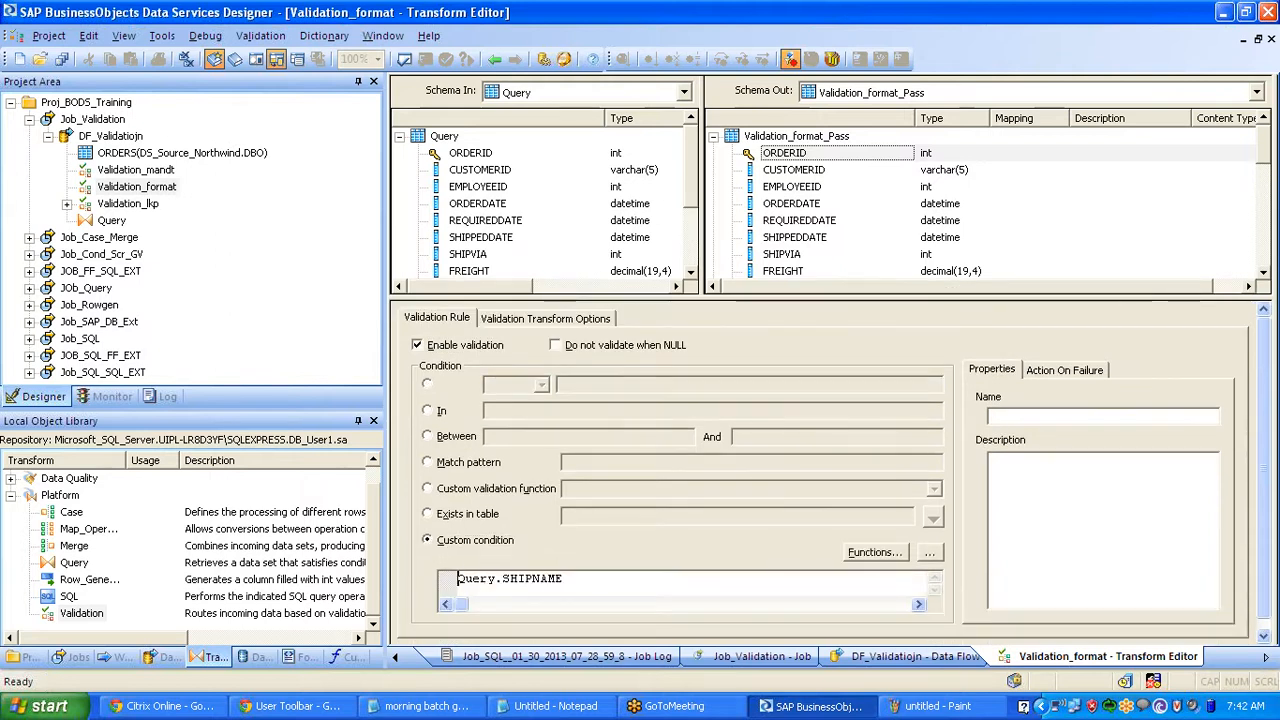
type("length")
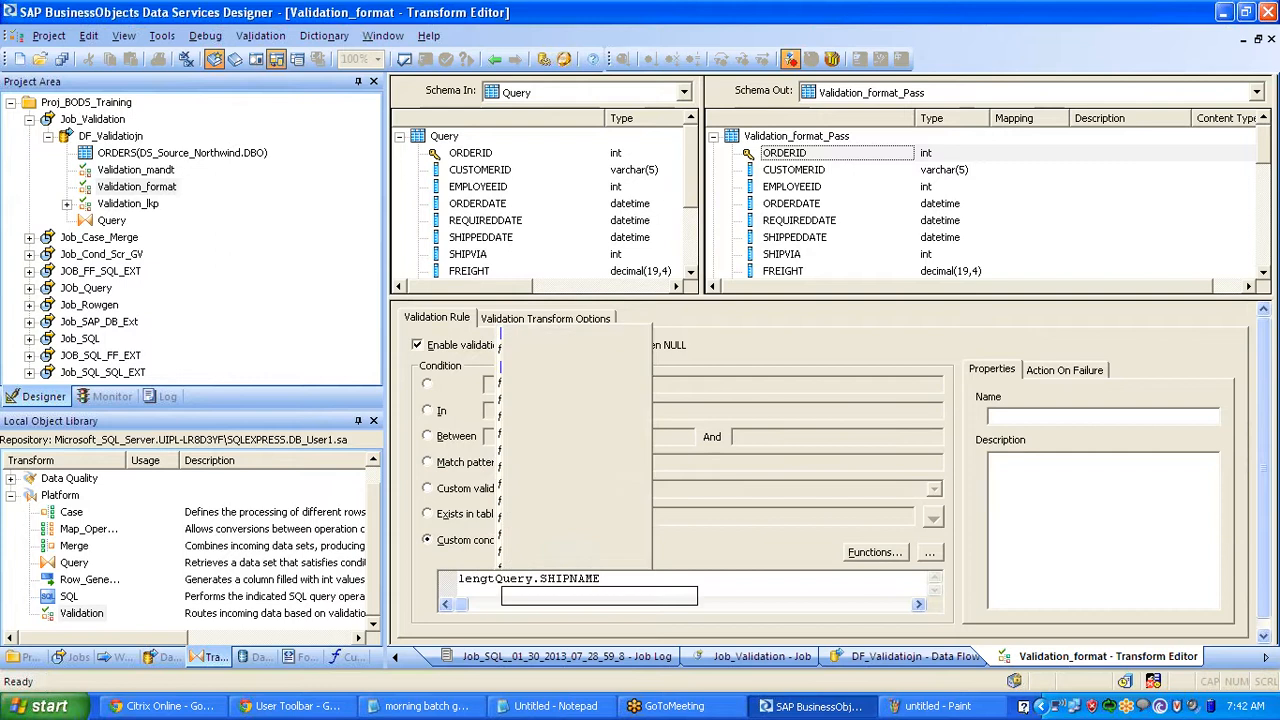
type("(")
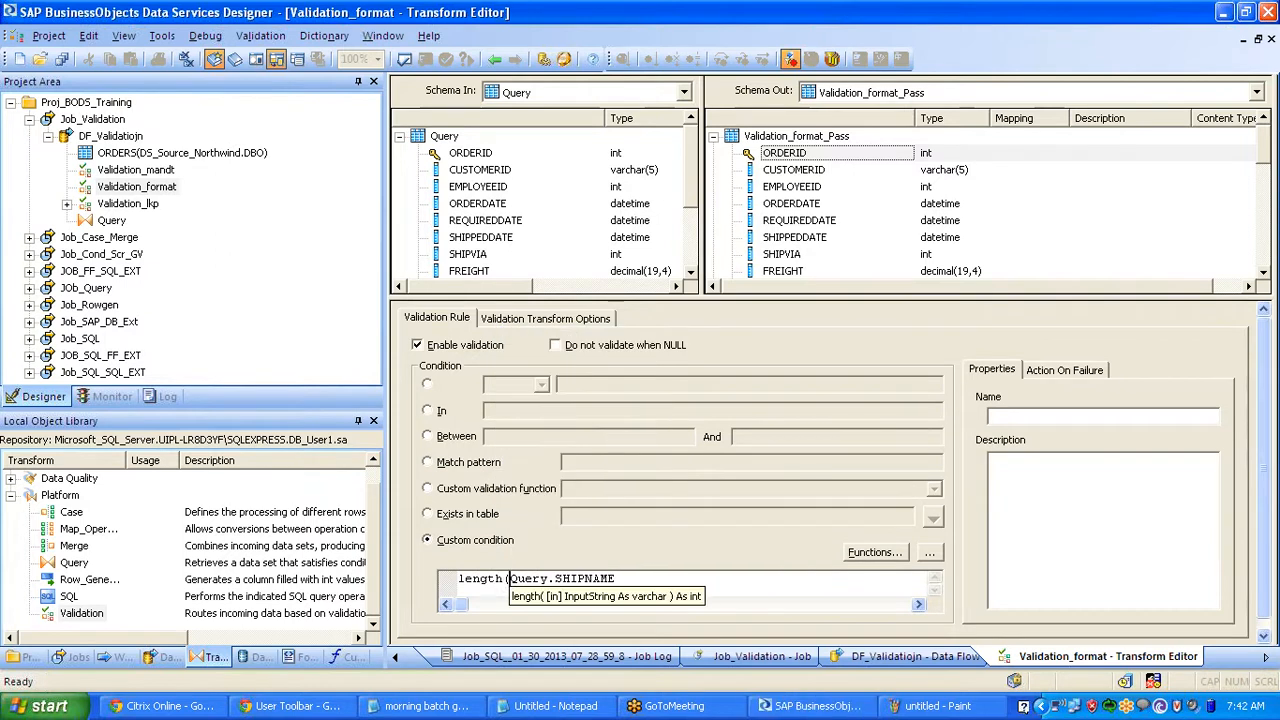
key("End")
type(")")
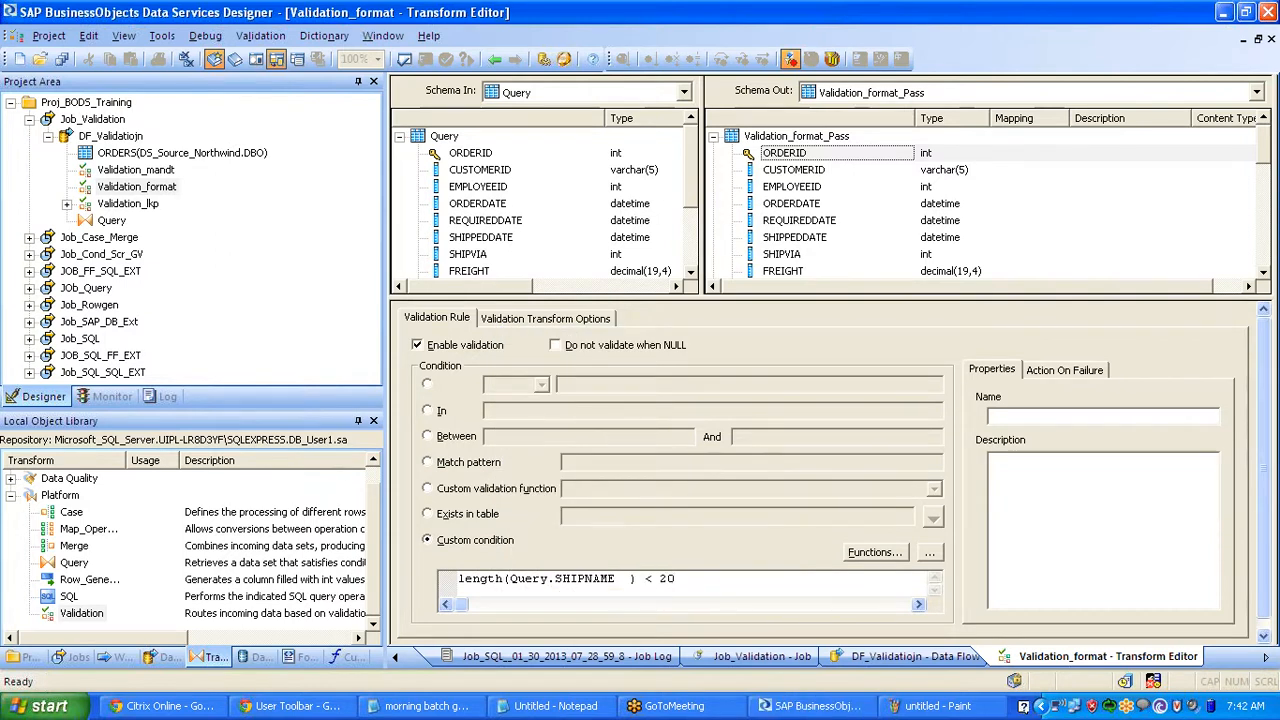
- Change the SHIPNAME condition's operator to <= and validate the transform, closing the validation output
scroll(692, 195, "down", 1)
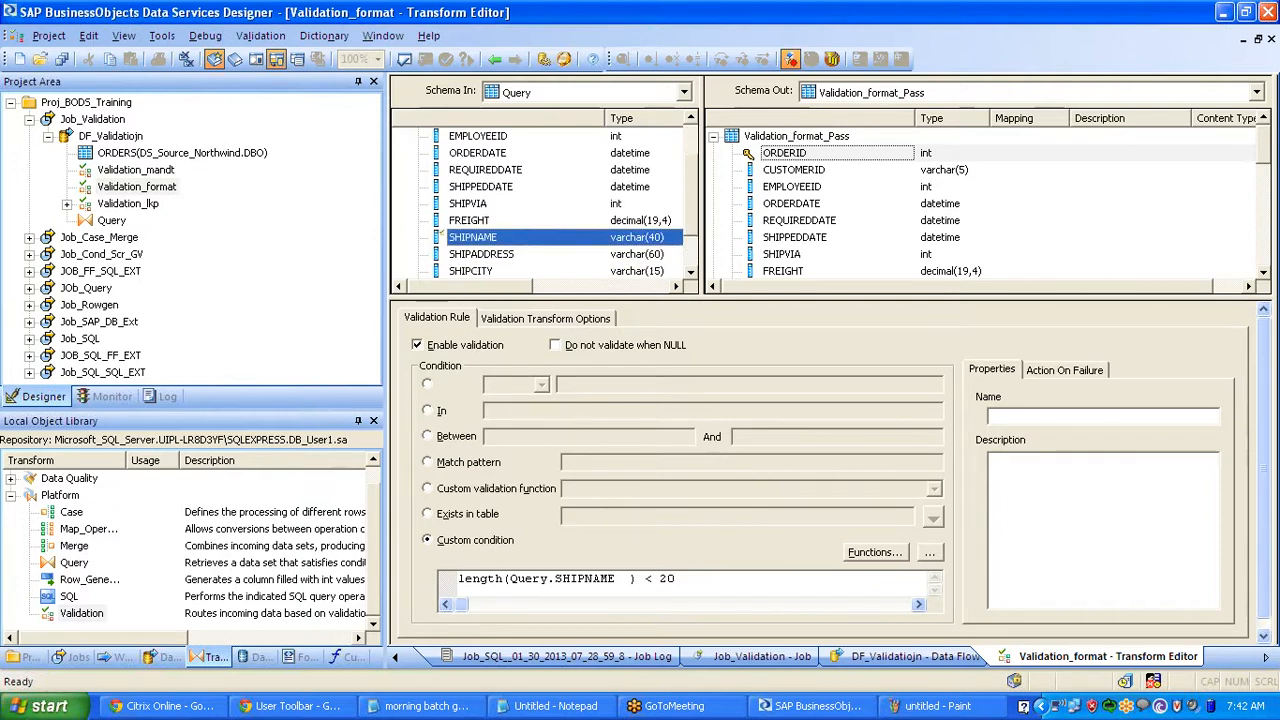
left_click_drag(676, 578, 398, 580)
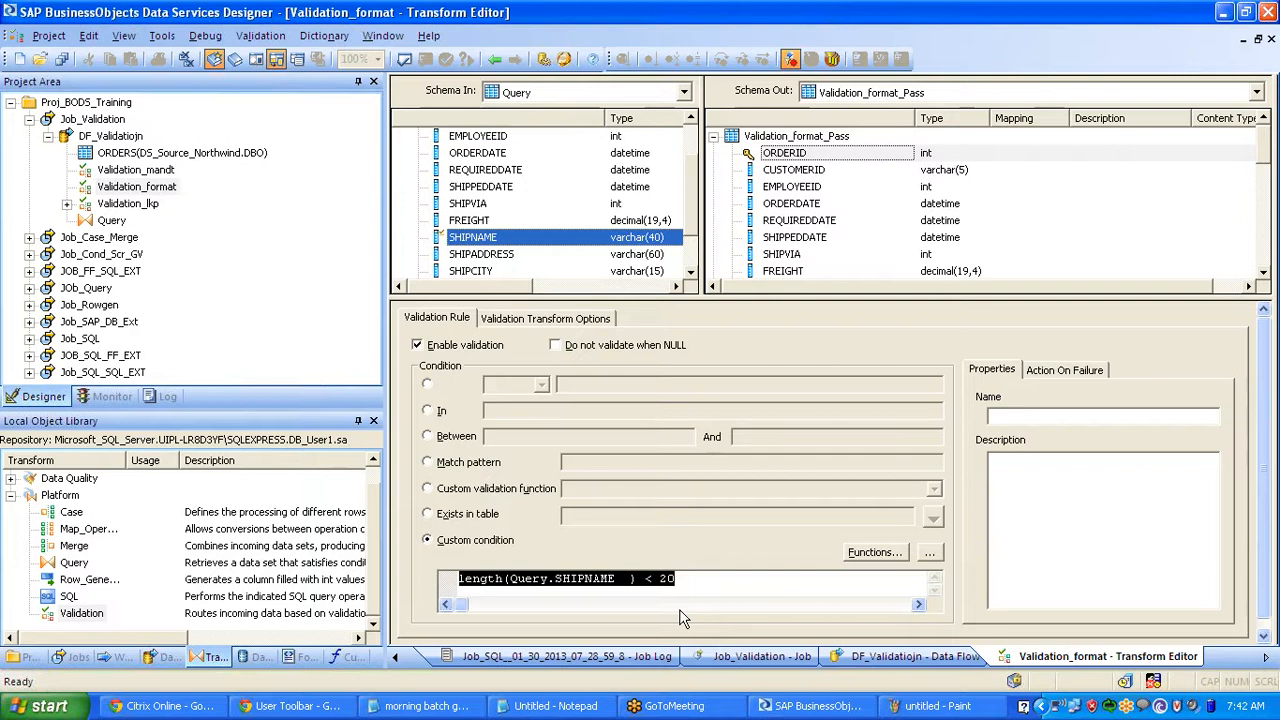
left_click(660, 578)
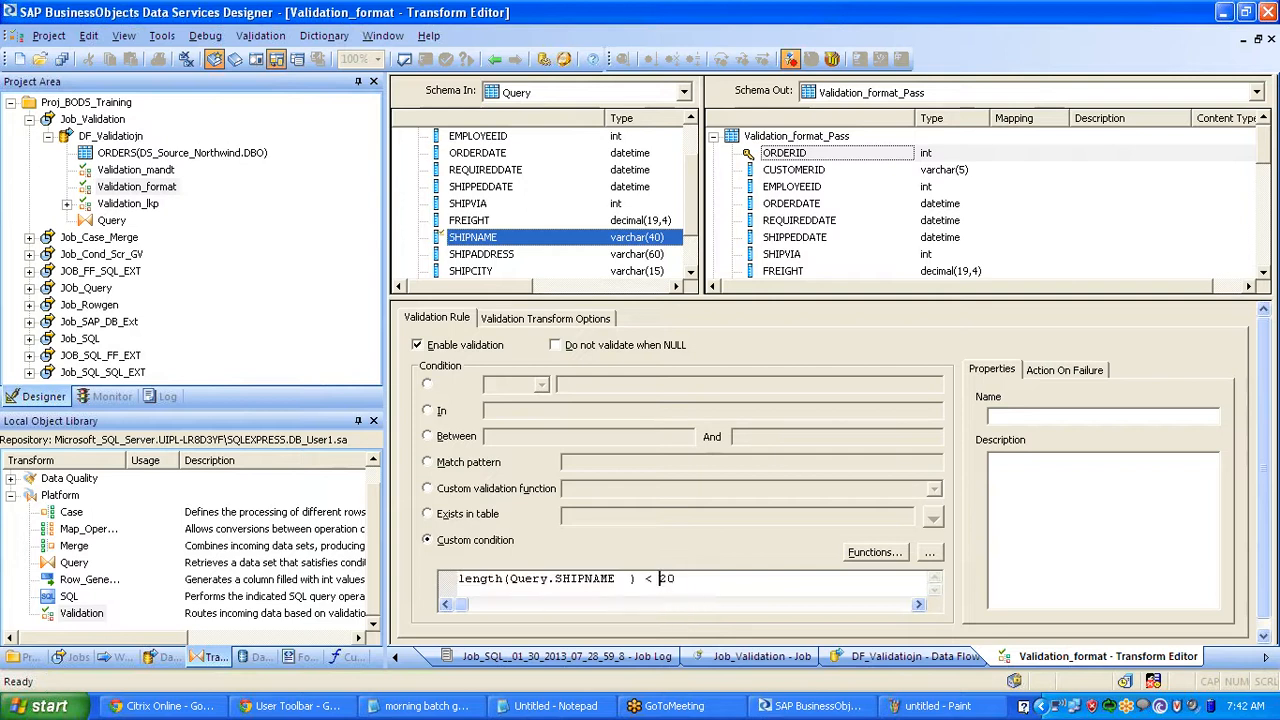
key("BackSpace")
type("=")
left_click(404, 59)
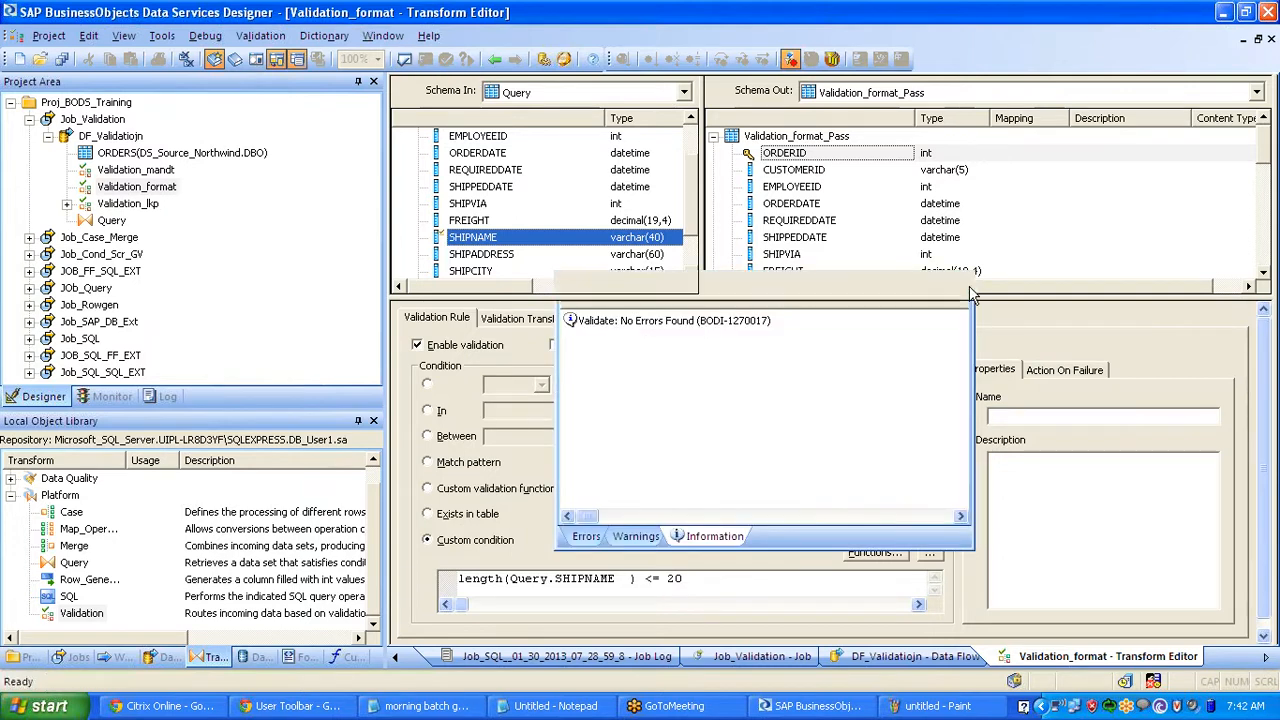
left_click(963, 282)
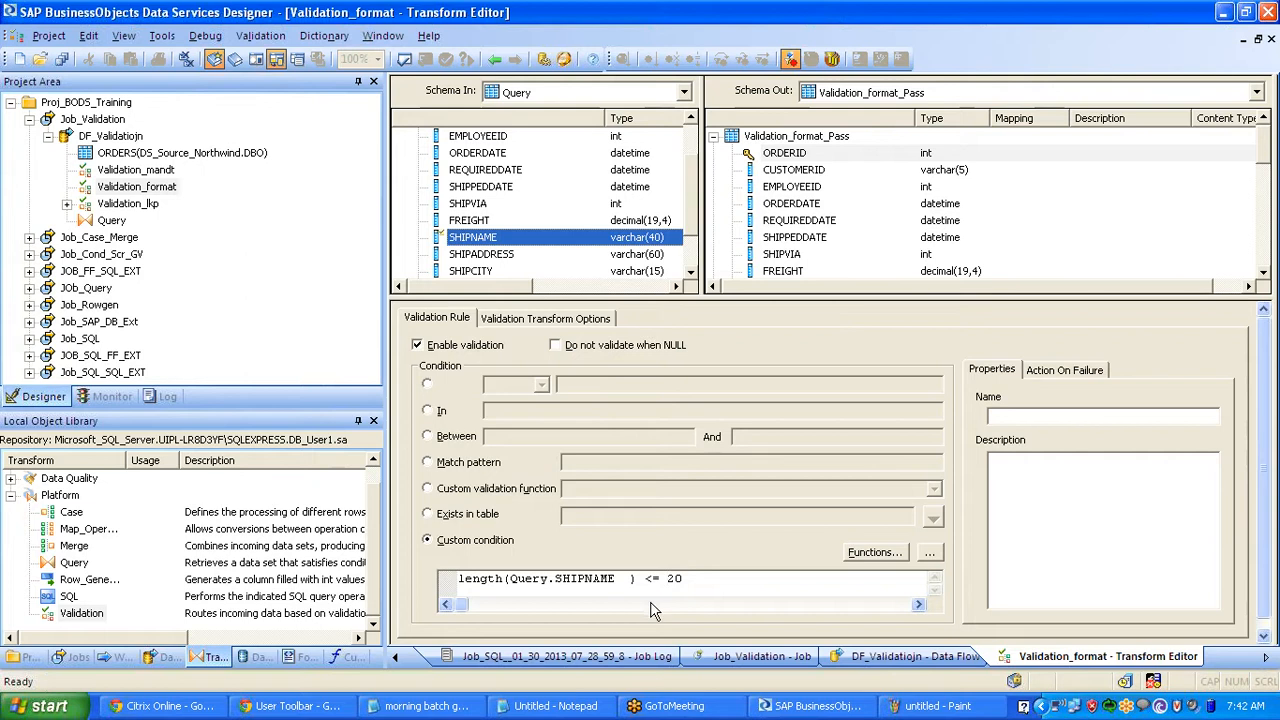
left_click_drag(683, 578, 443, 572)
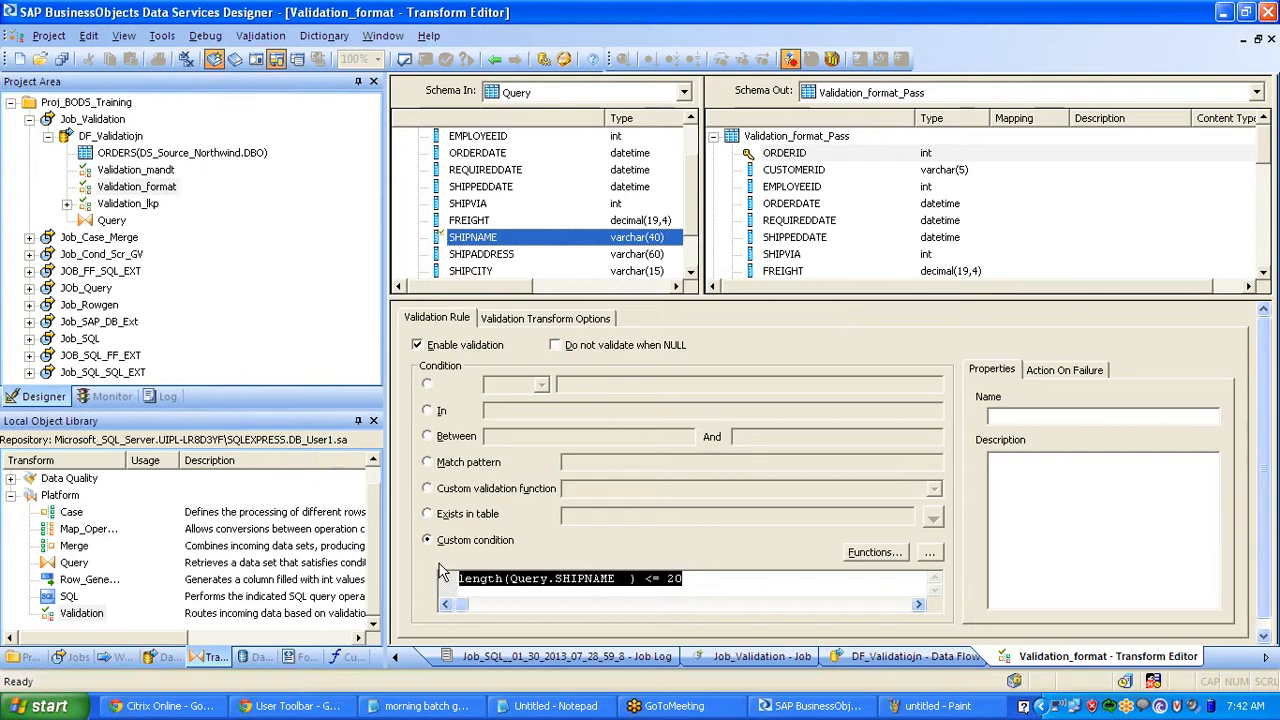
left_click(650, 578)
left_click_drag(676, 578, 700, 592)
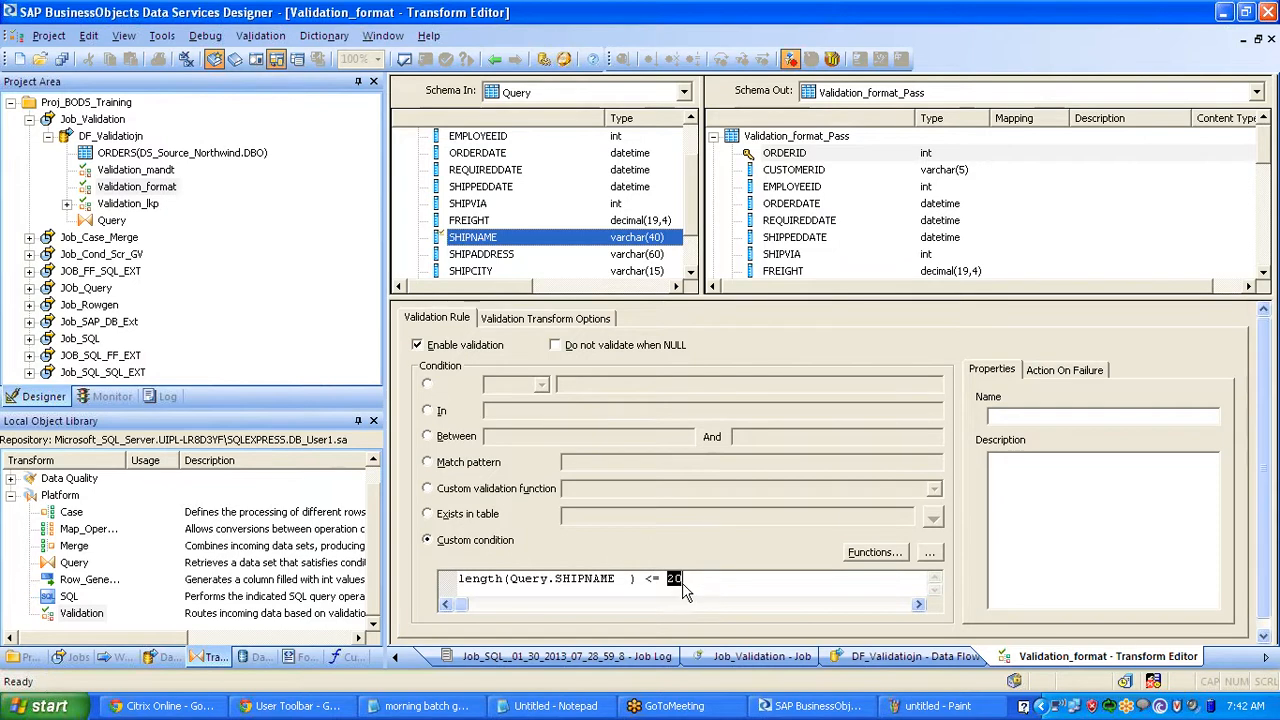
left_click(686, 592)
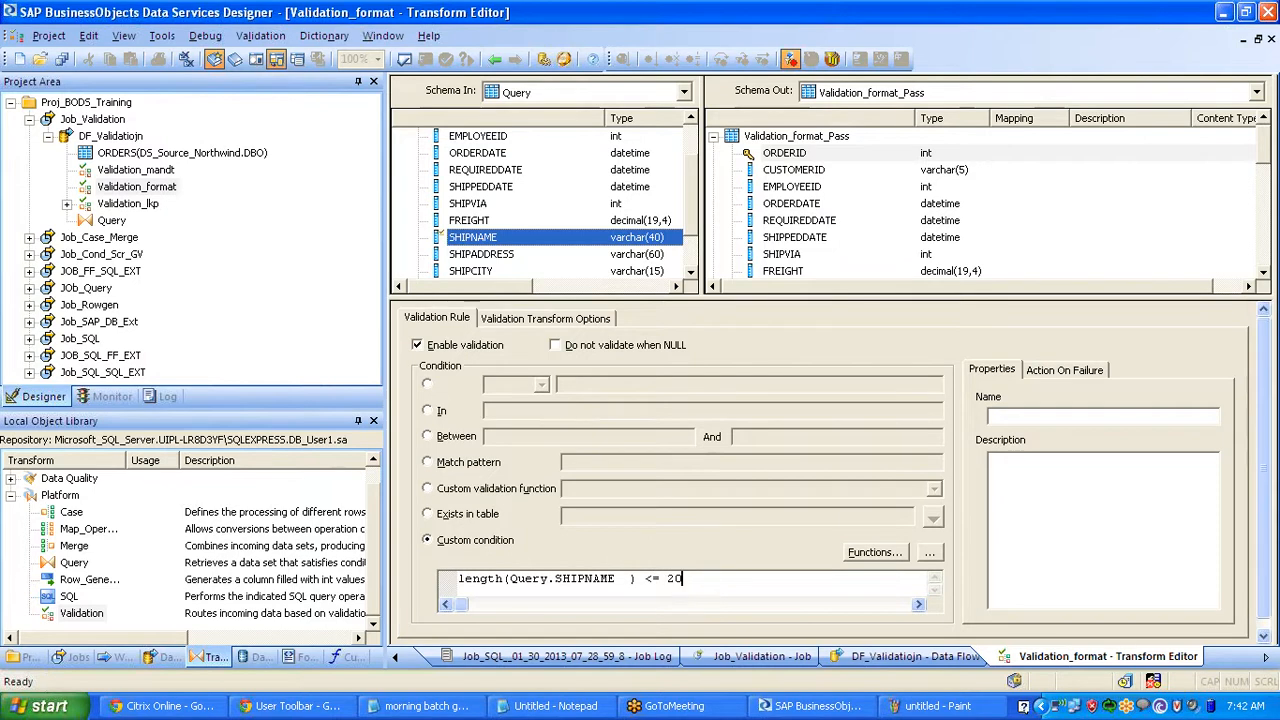
left_click(569, 709)
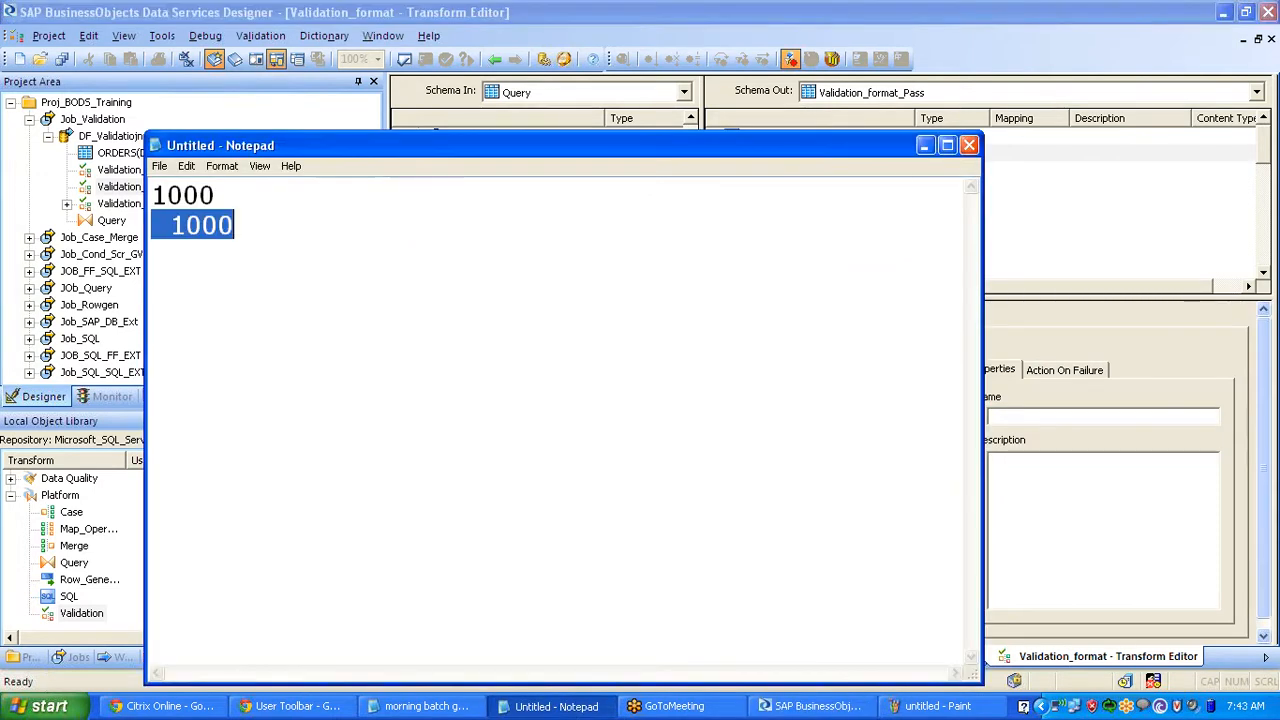
left_click(926, 147)
key("ctrl+a")
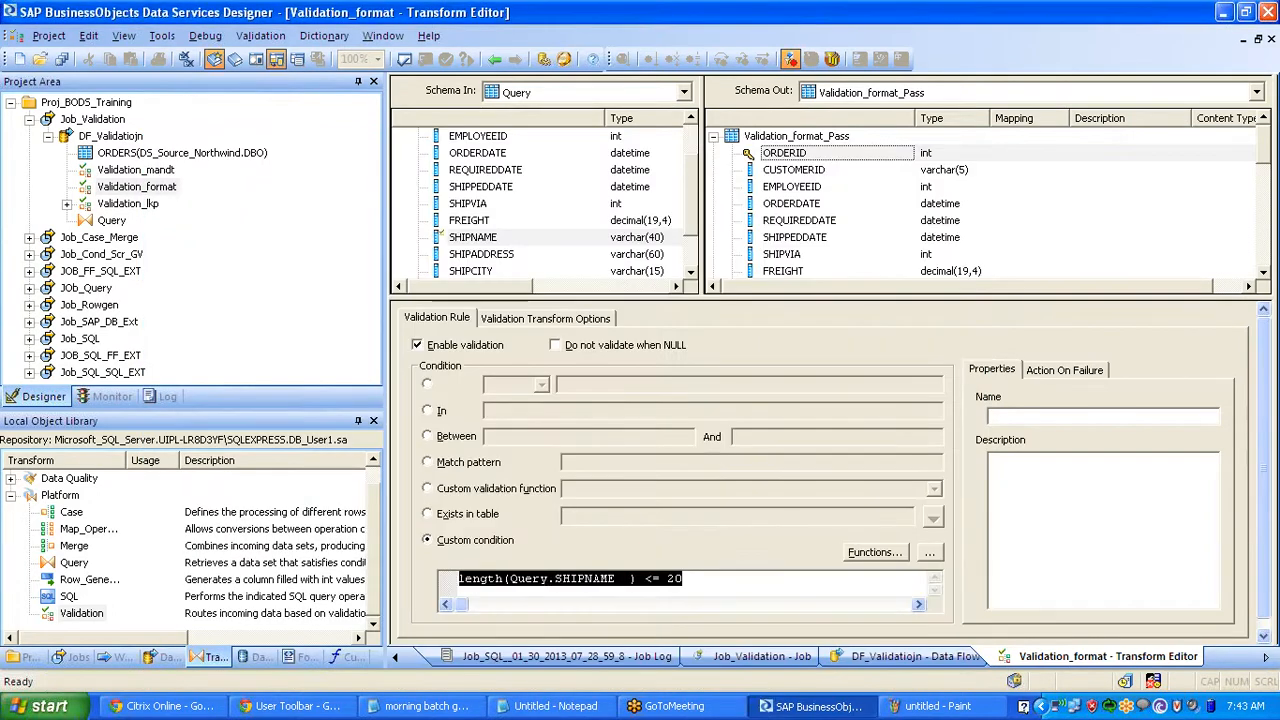
- Return to the data flow, open Validation_lkp and enable validation for the ORDERID column
left_click(494, 59)
double_click(668, 425)
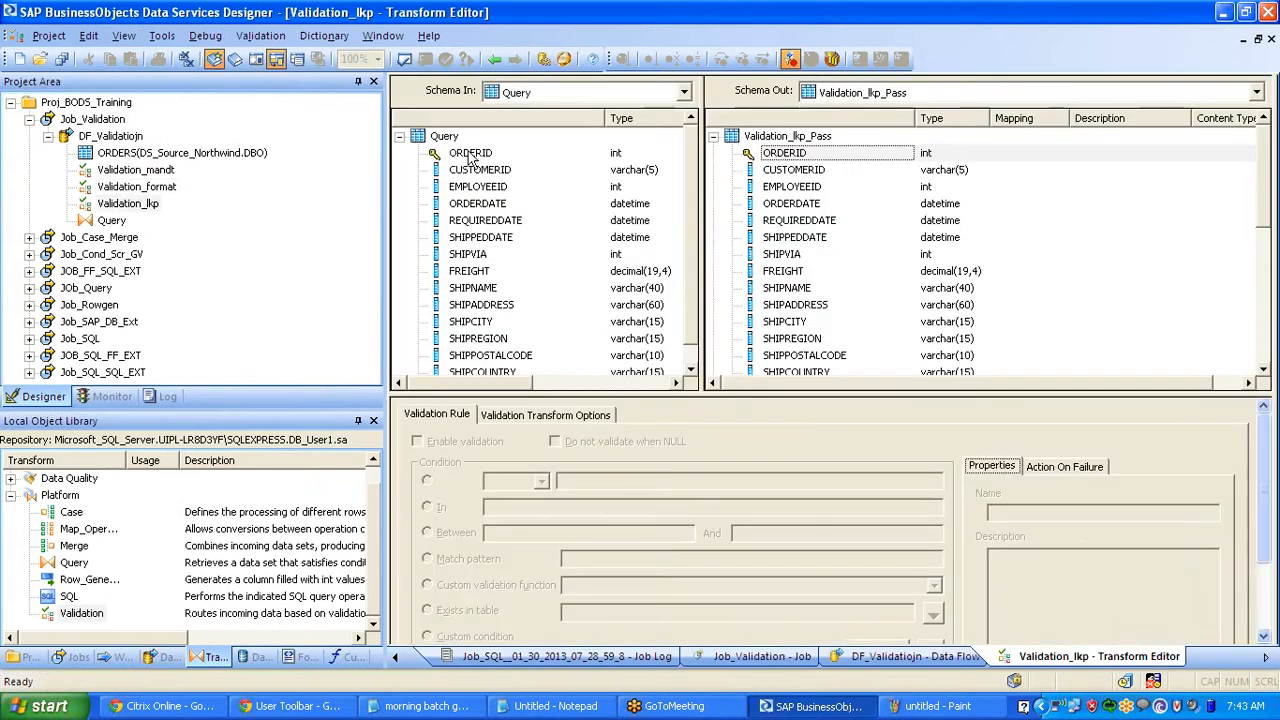
left_click(469, 155)
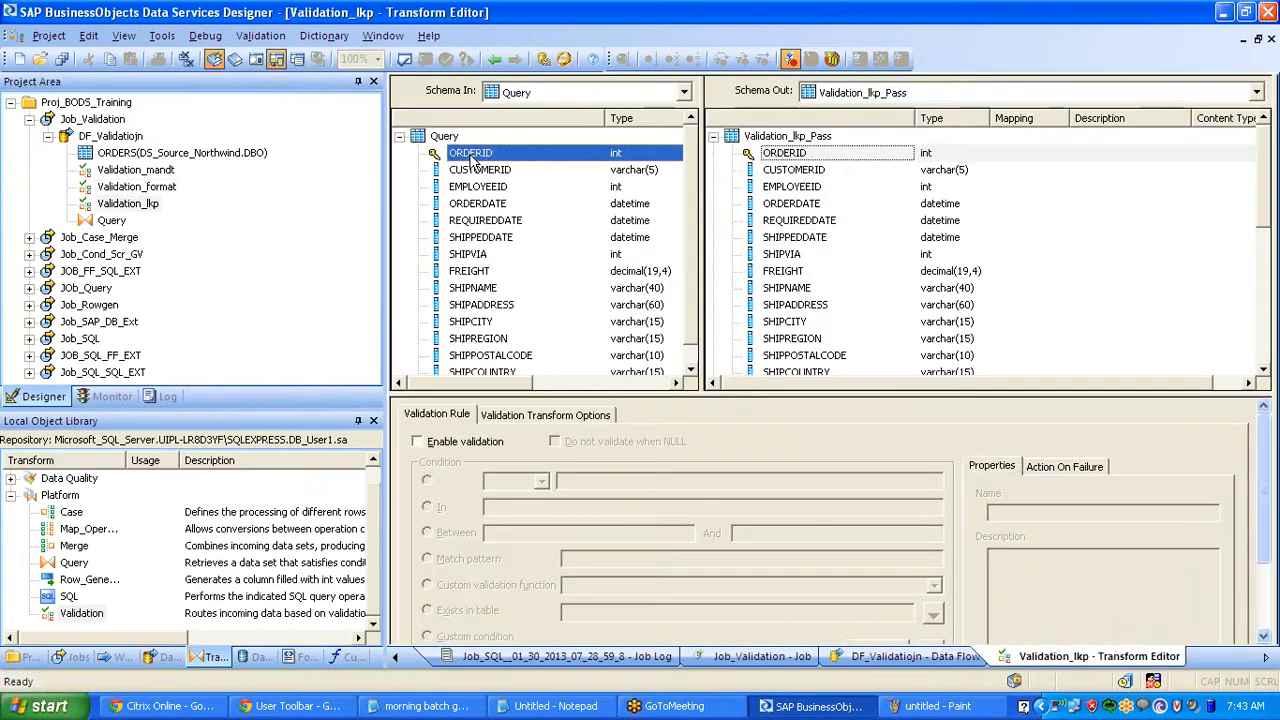
left_click_drag(638, 394, 643, 270)
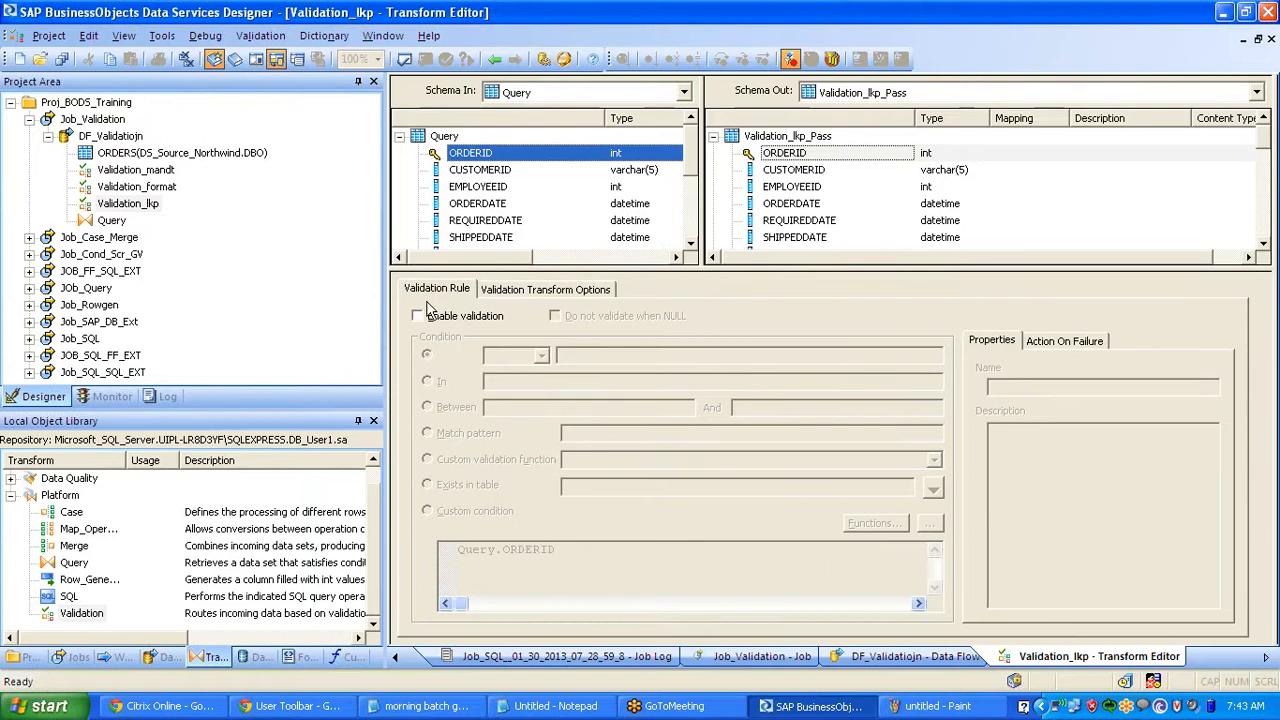
left_click(418, 317)
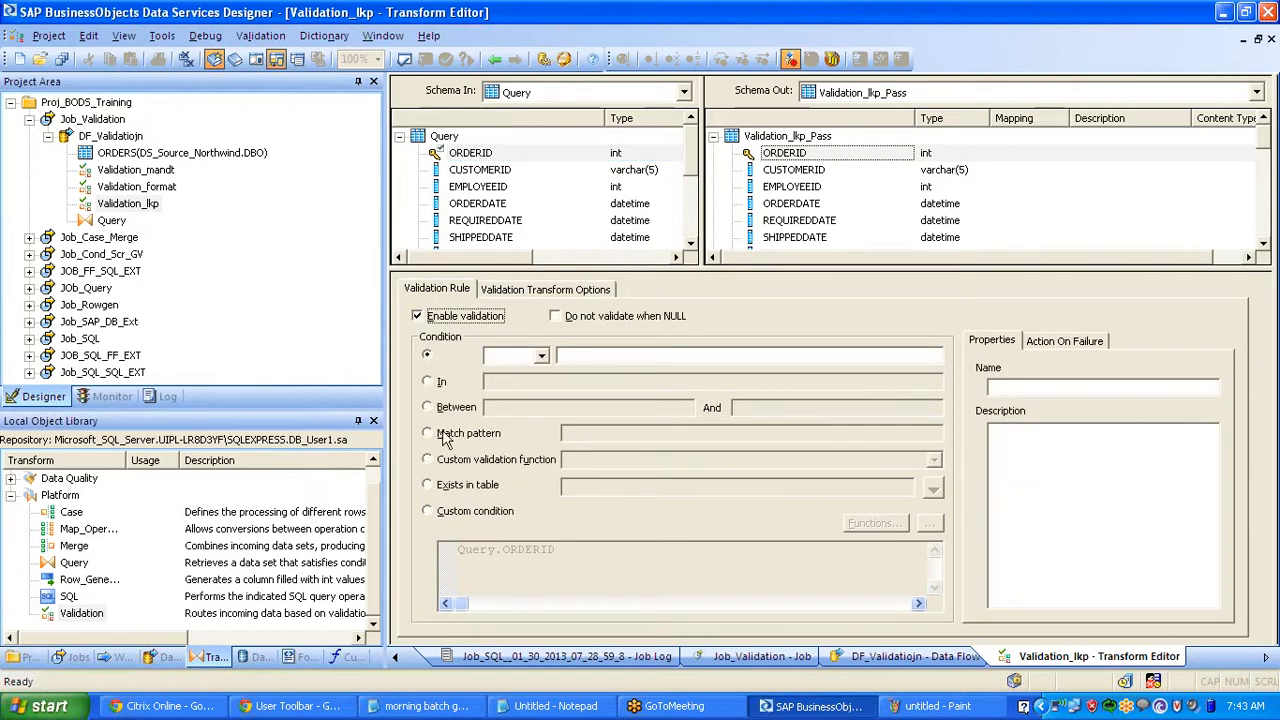
- Set the ORDERID condition to Exists in table, using ORDERID from the "Order Details" table in DS_Source_Northwind
left_click(428, 485)
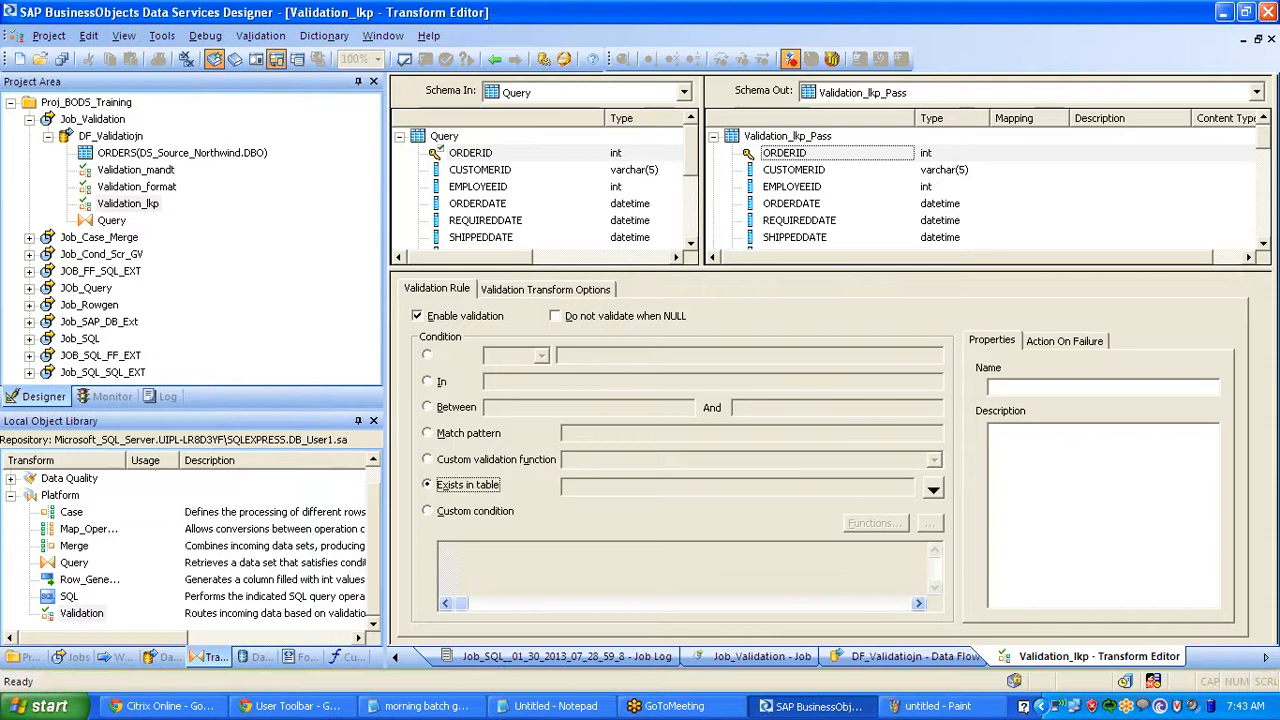
left_click(933, 489)
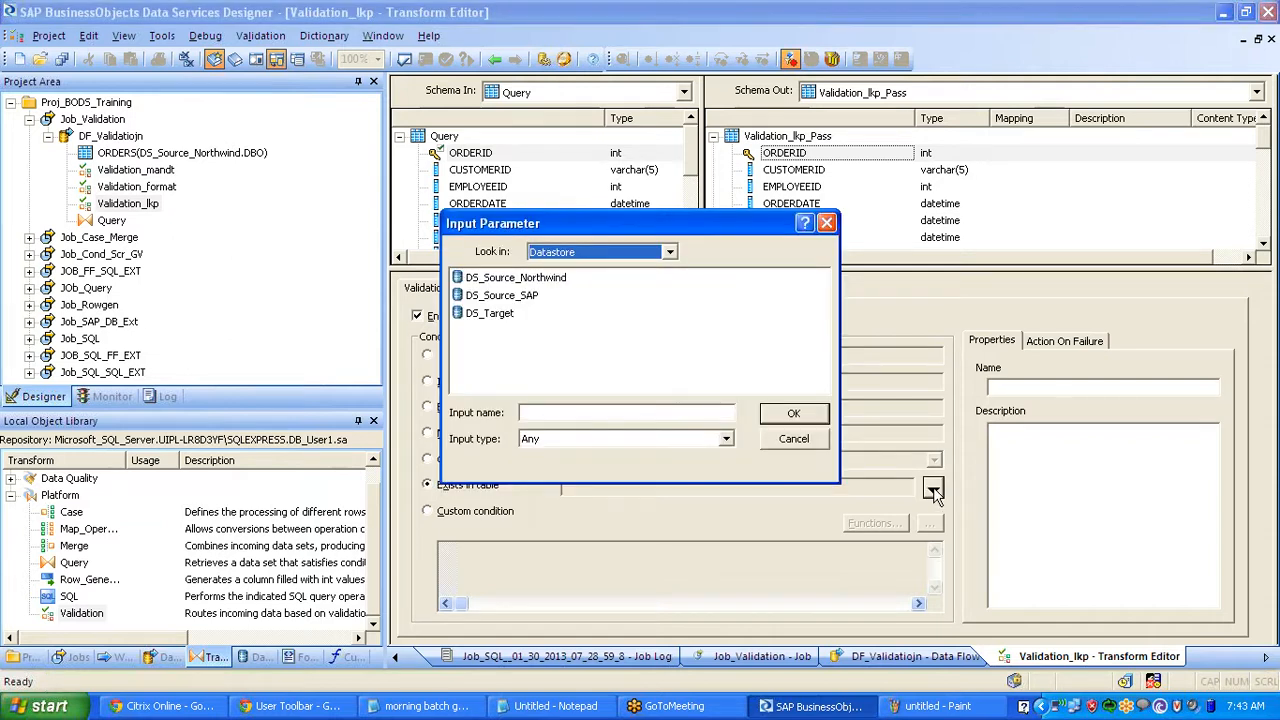
double_click(545, 279)
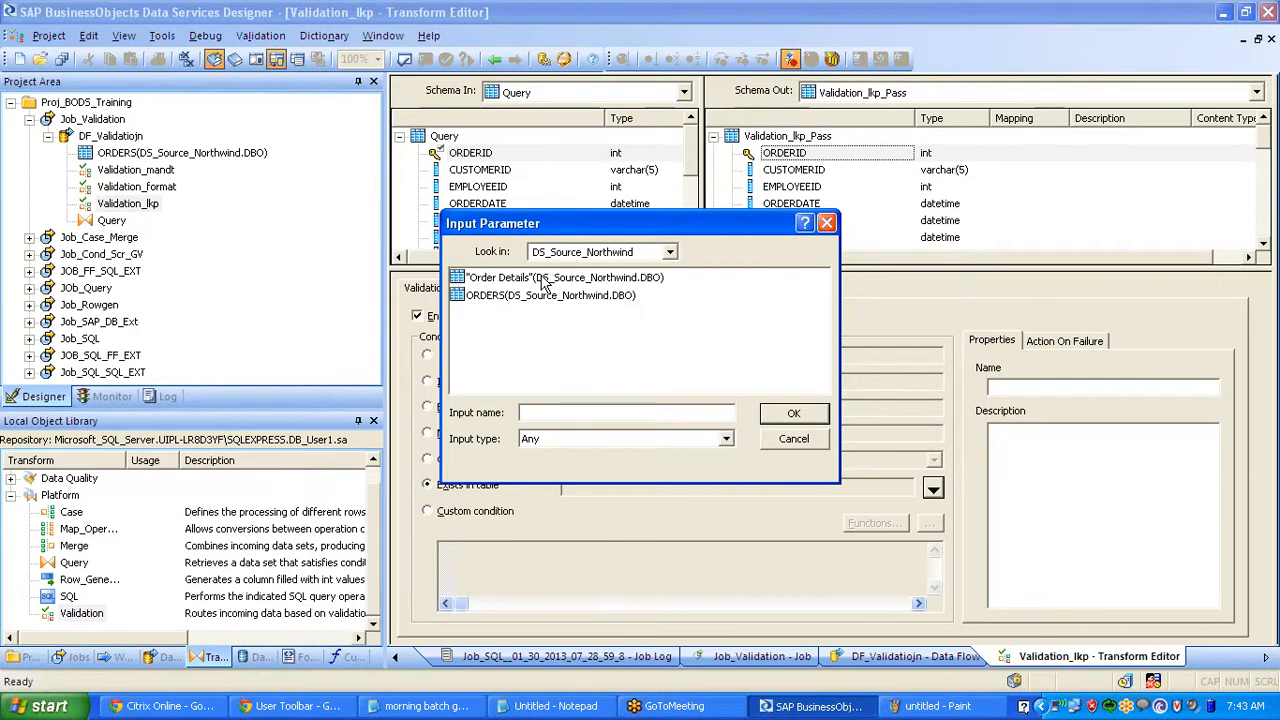
left_click(524, 281)
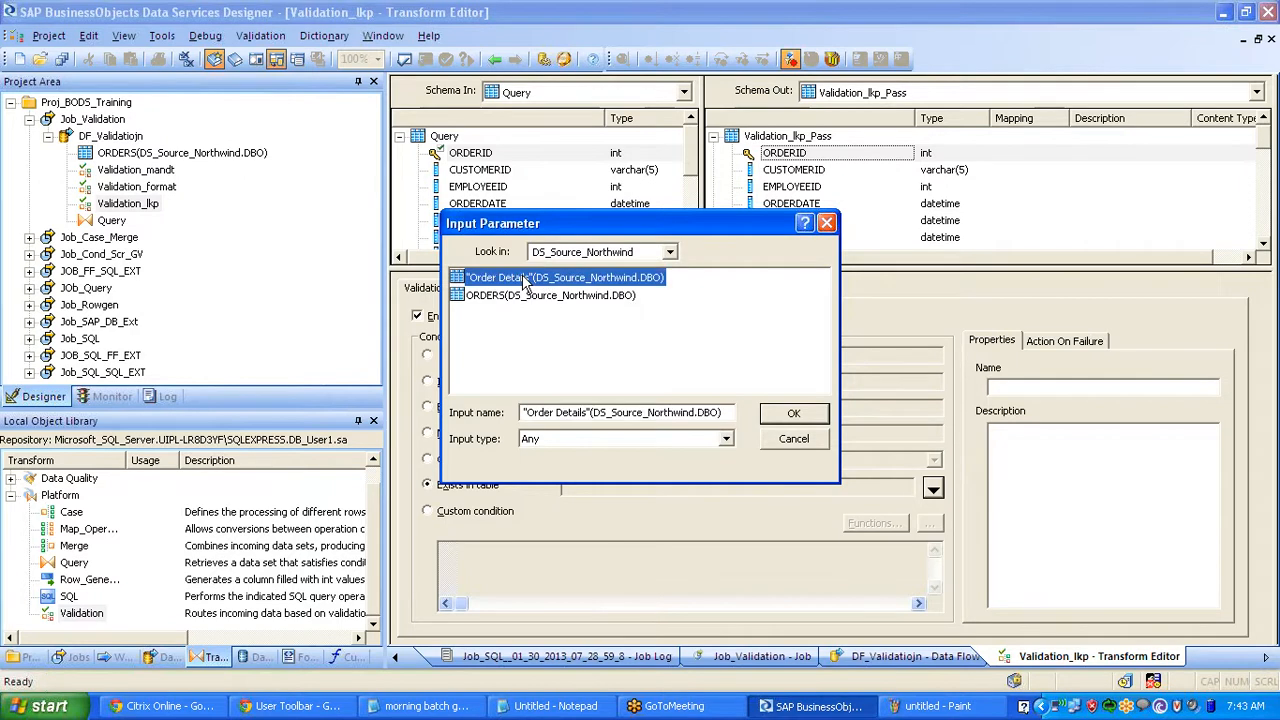
double_click(524, 281)
left_click(498, 280)
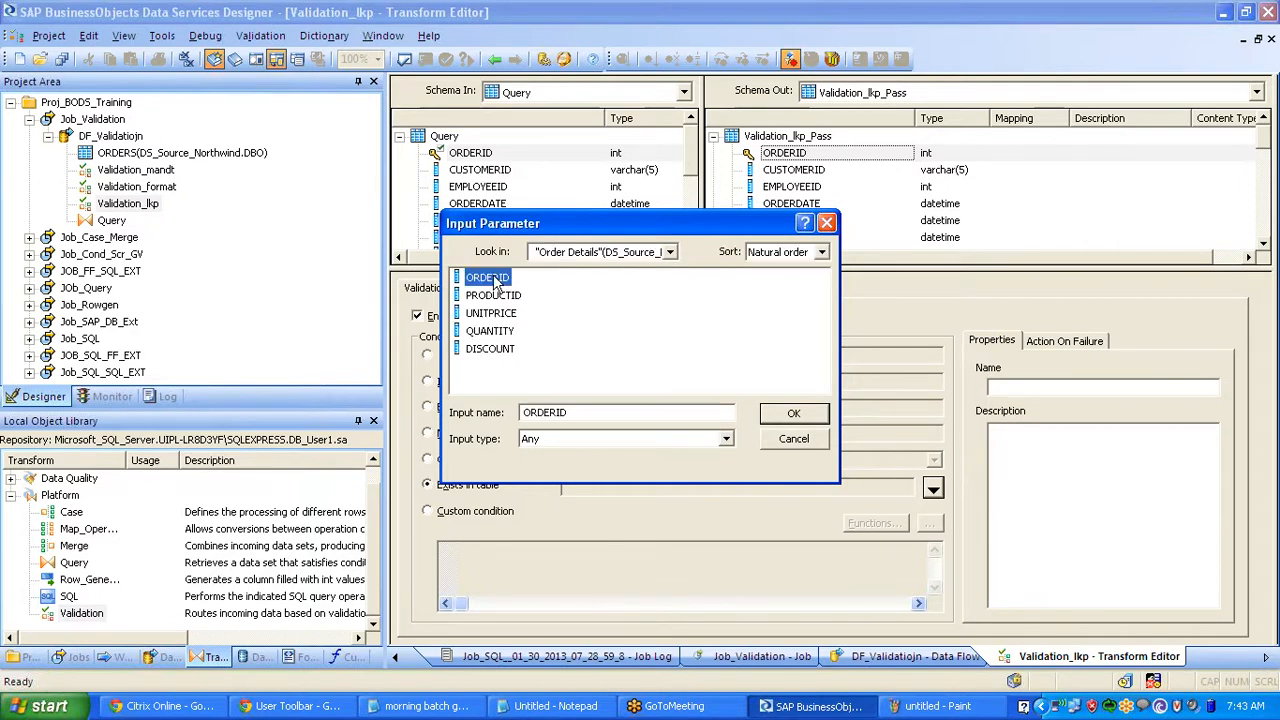
left_click_drag(537, 222, 768, 320)
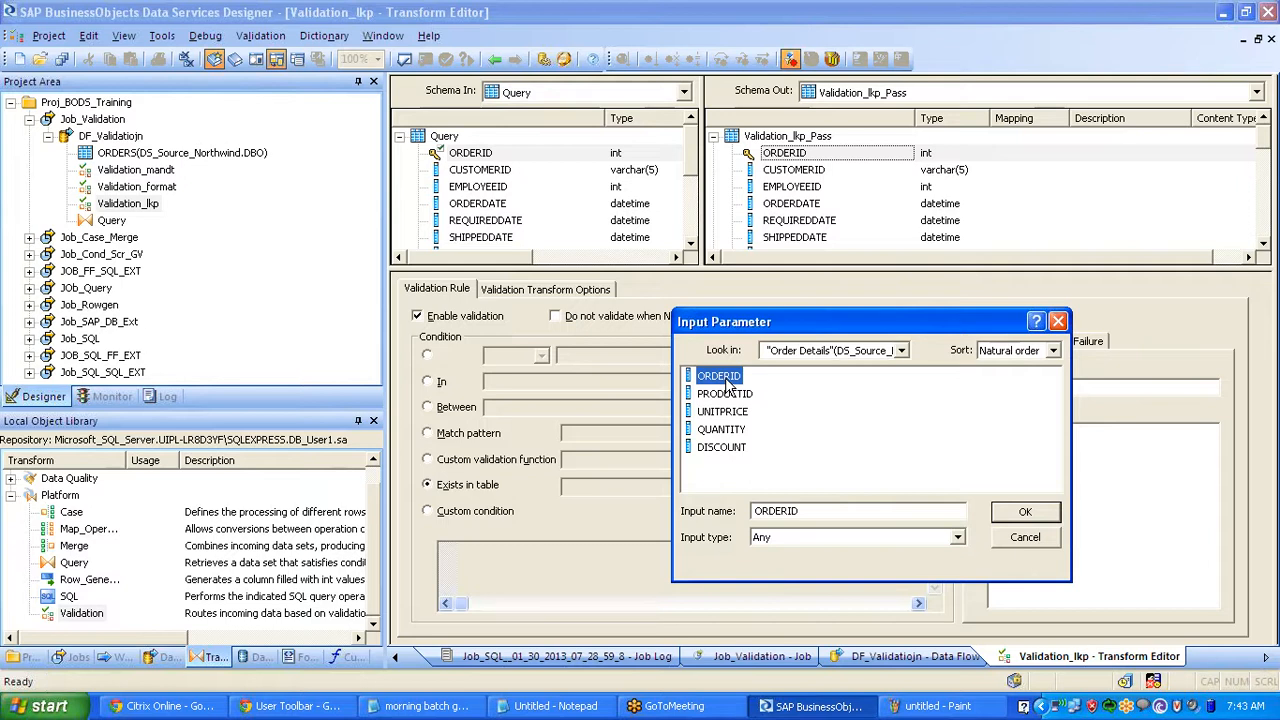
left_click(1012, 515)
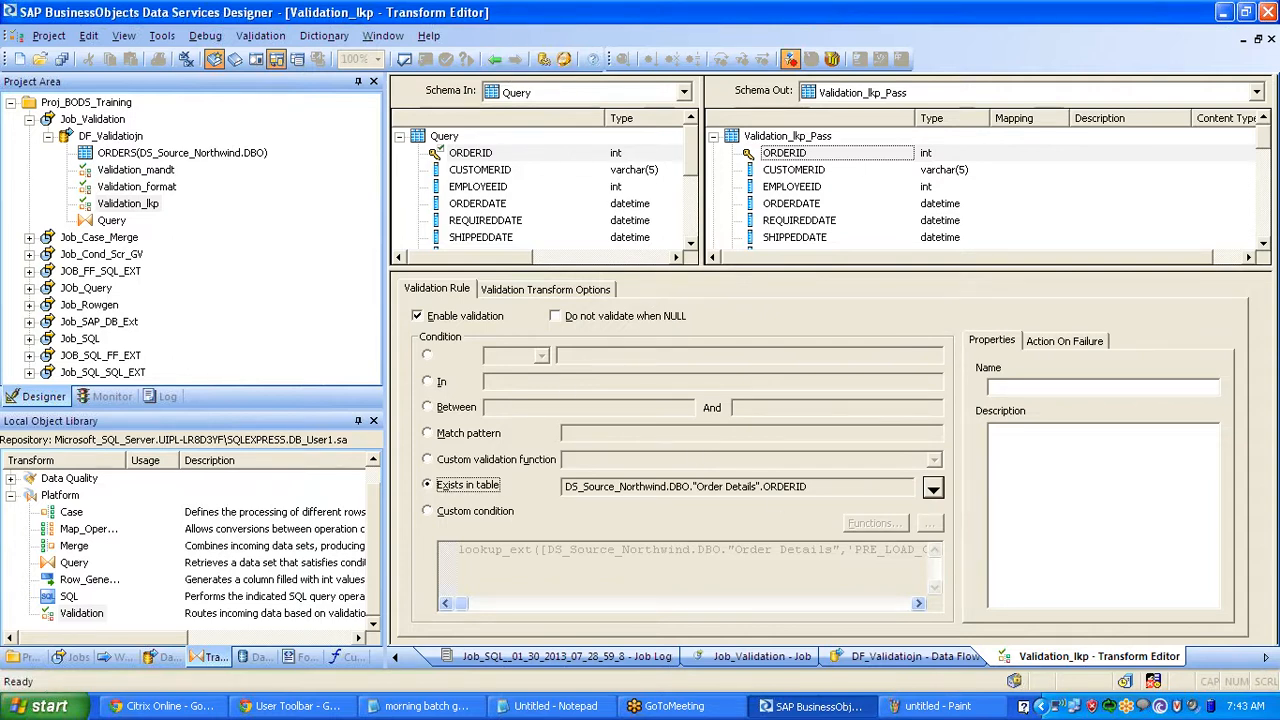
- Reselect ORDERID from the "Order Details" table in DS_Source_Northwind as the Exists in table value for the ORDERID rule
left_click_drag(812, 487, 400, 494)
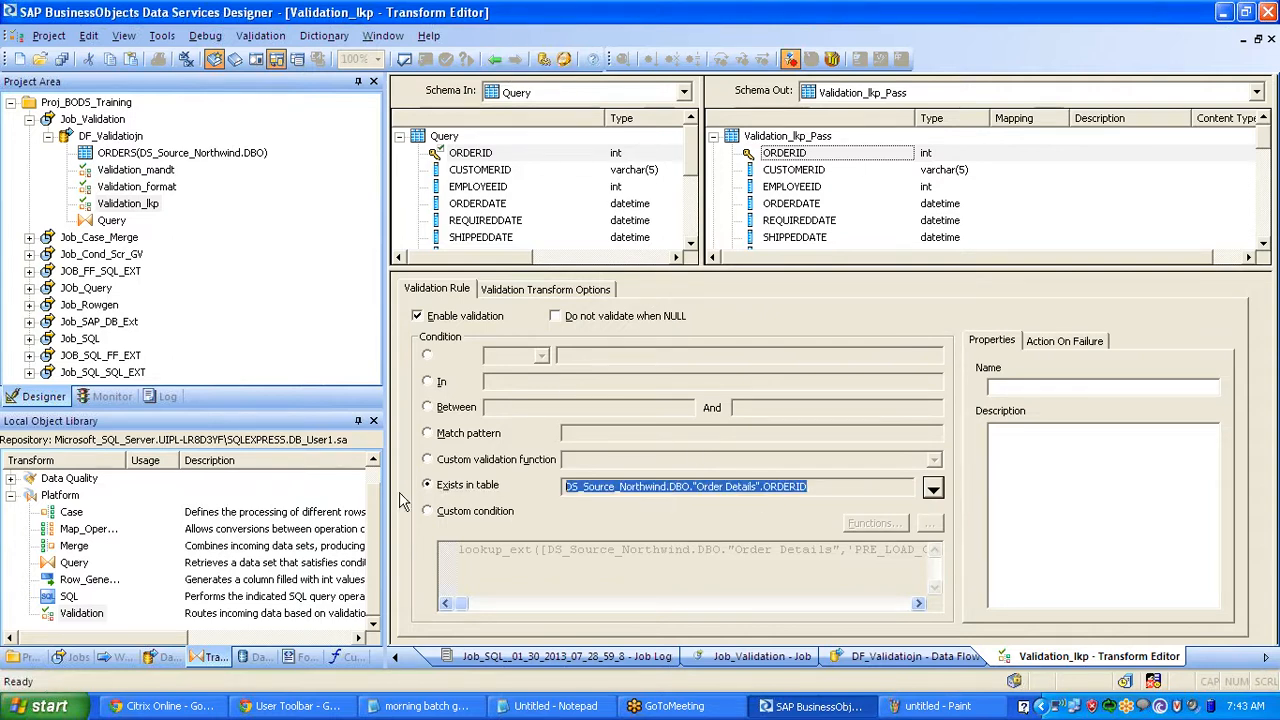
double_click(479, 155)
left_click(795, 545)
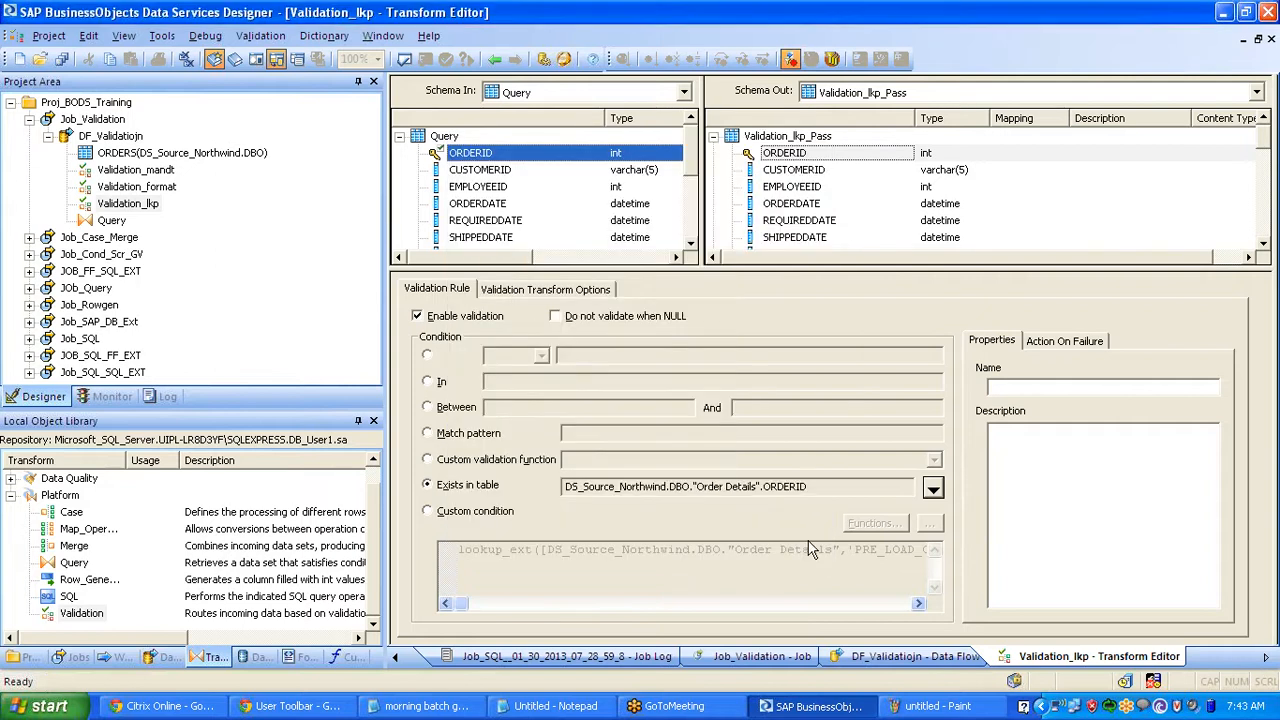
left_click(932, 488)
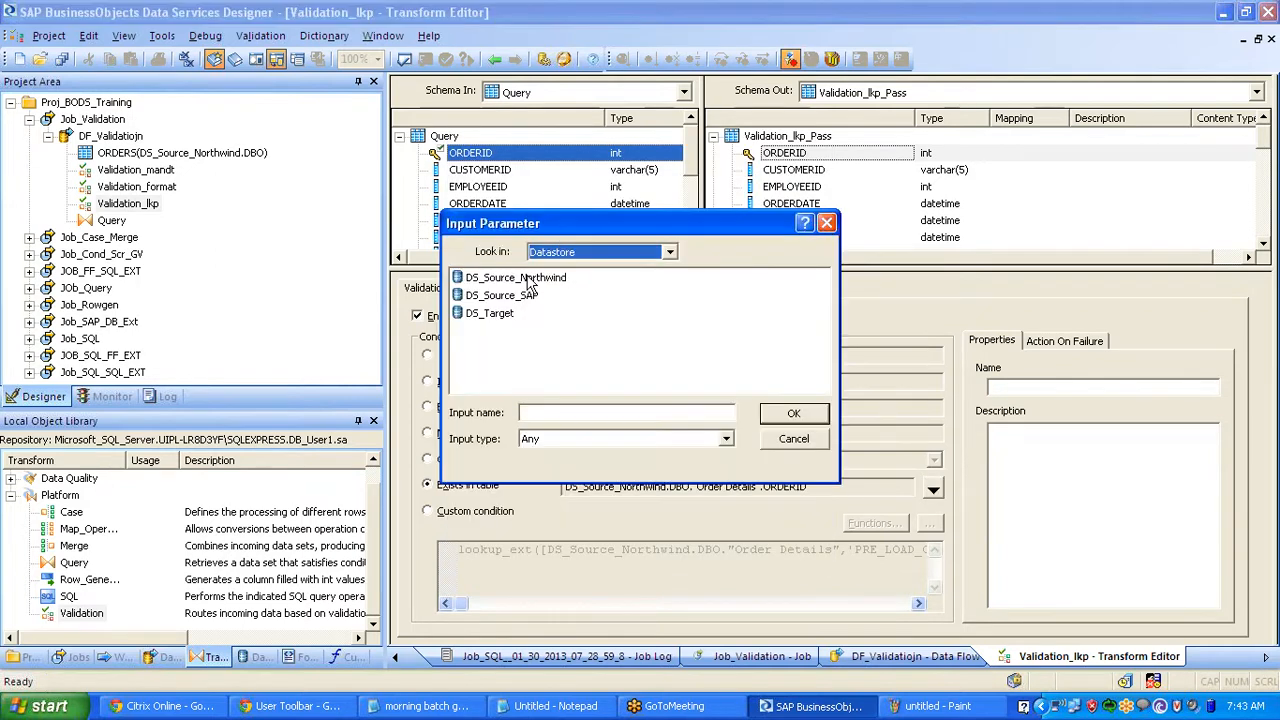
double_click(528, 280)
double_click(528, 280)
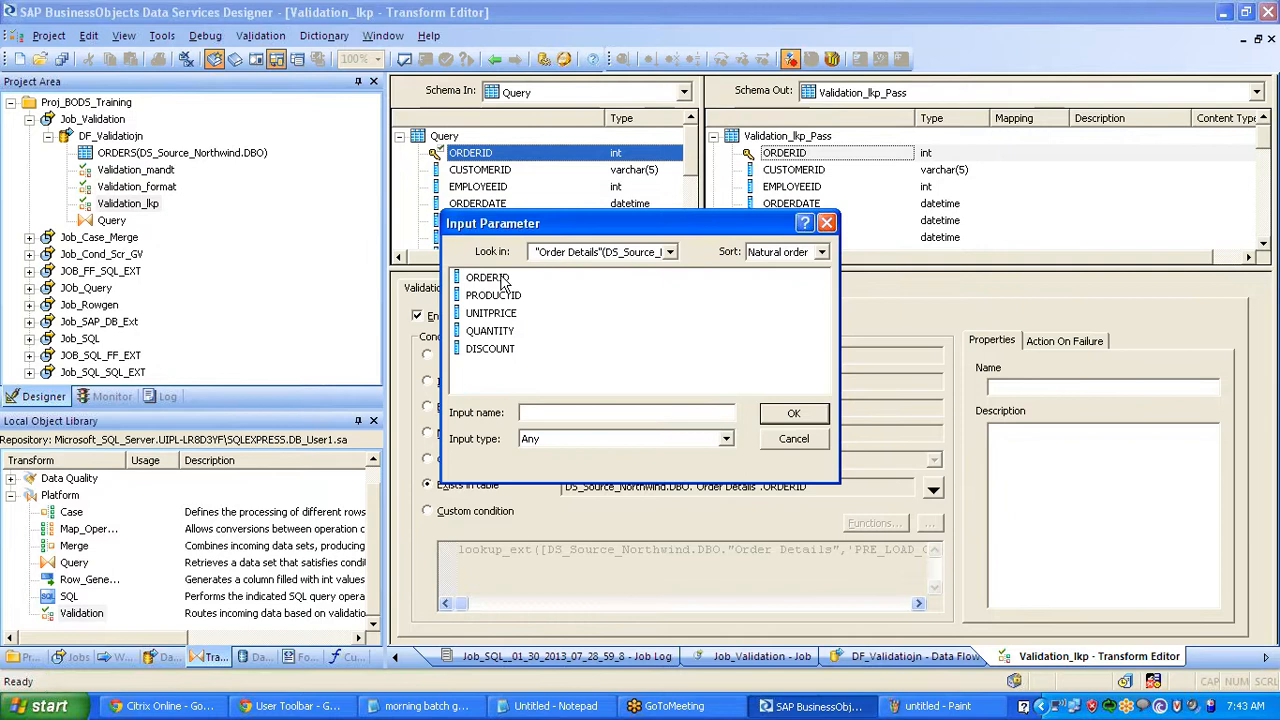
left_click(505, 279)
left_click(788, 415)
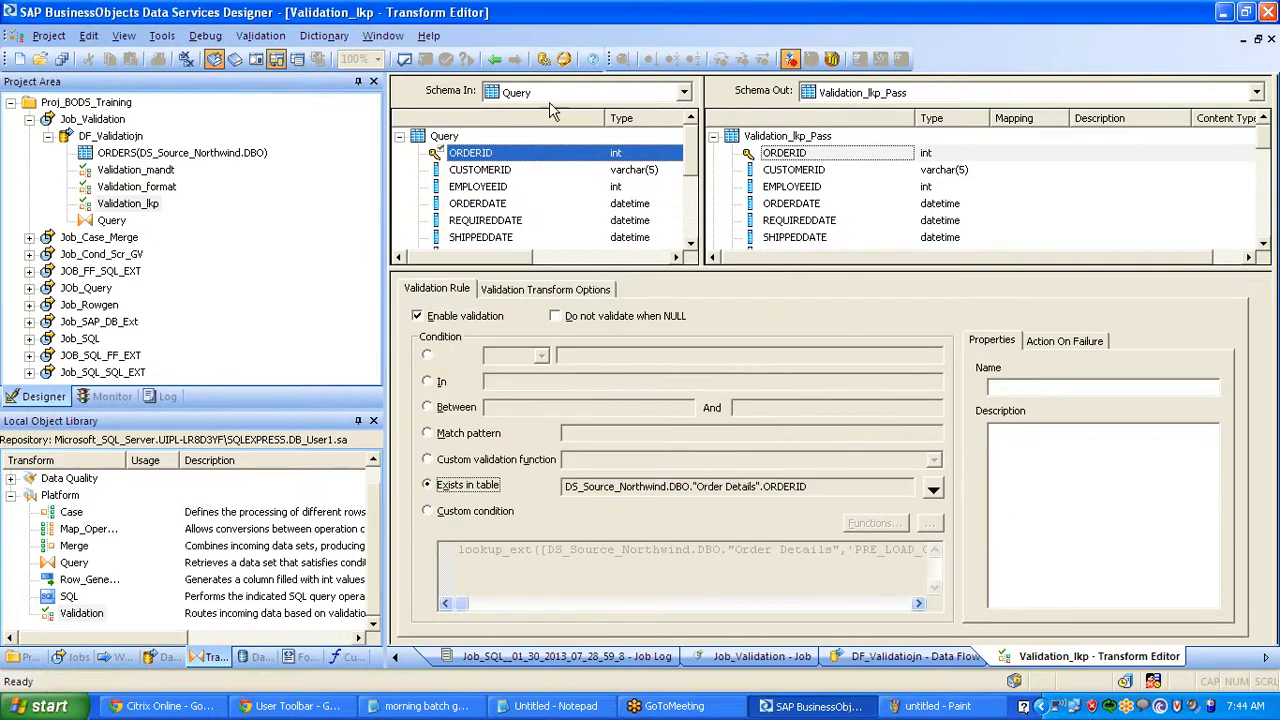
- Return to the data flow and add a Merge transform named Merge_valid beyond Validation_mandt
left_click(494, 60)
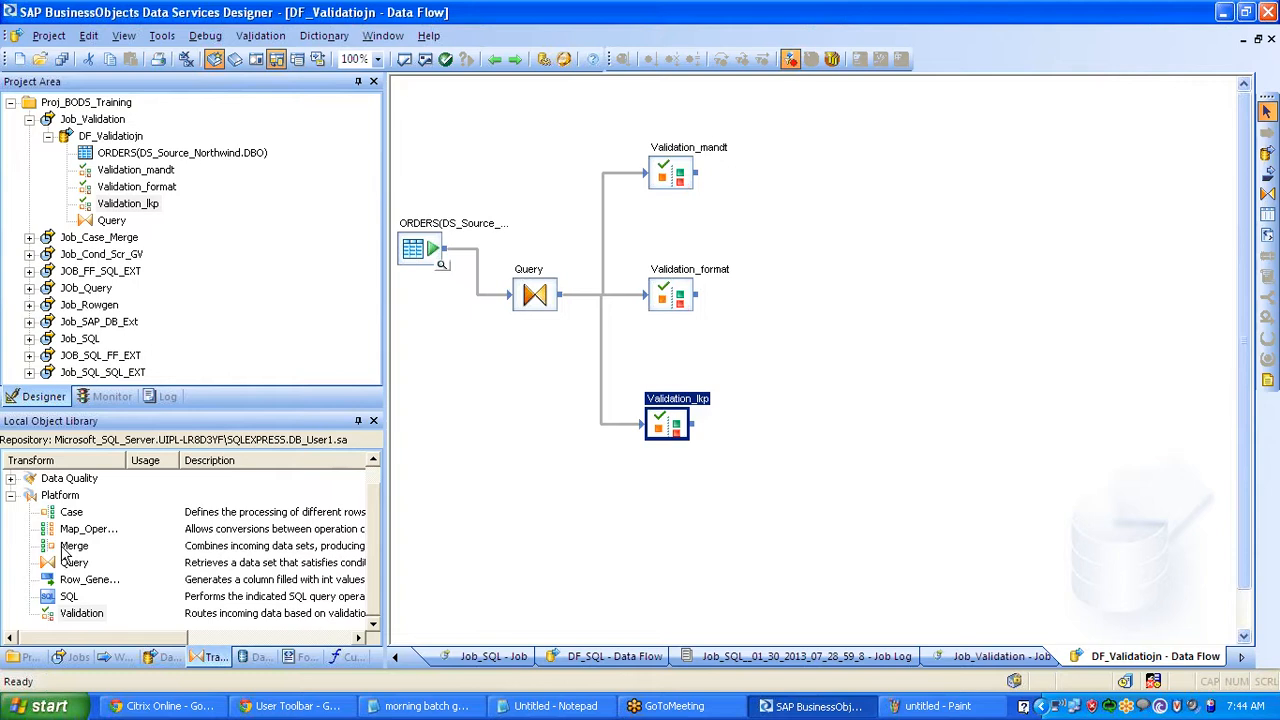
left_click_drag(62, 548, 854, 165)
key("End")
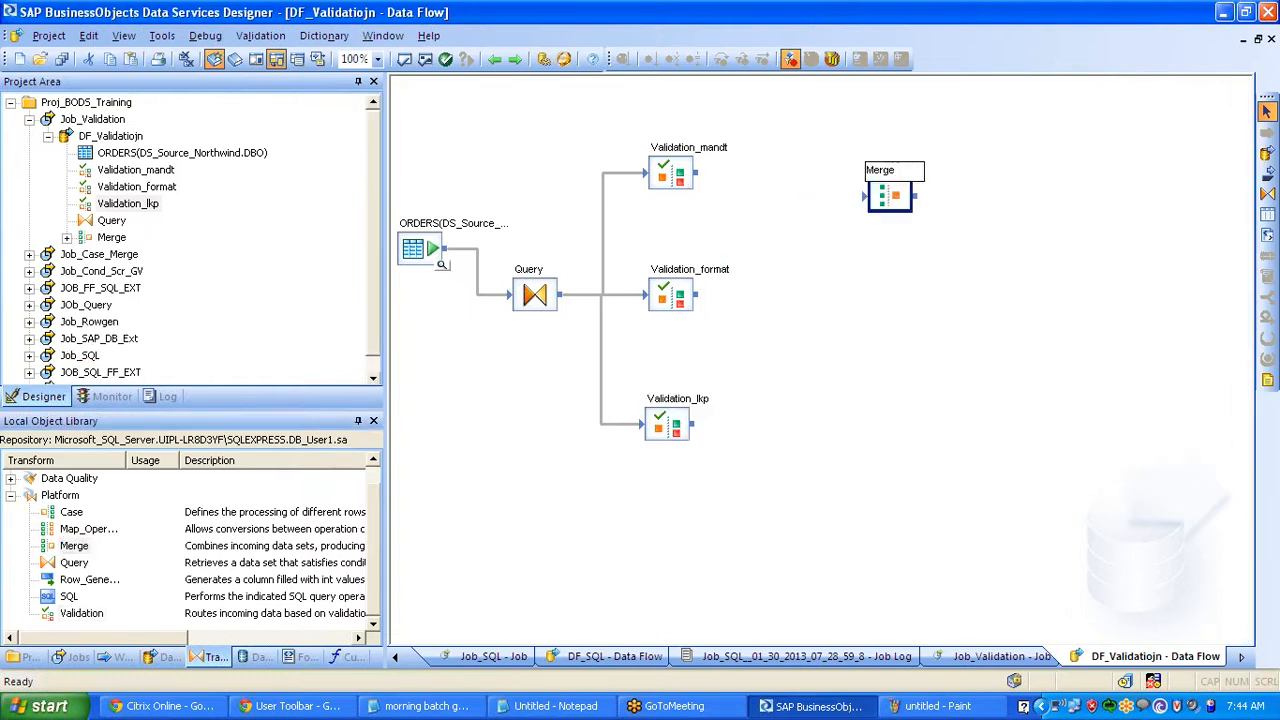
type("_valid")
key("Return")
- Add a second Merge transform below Merge_valid and name it Merge_inval
left_click_drag(75, 548, 897, 415)
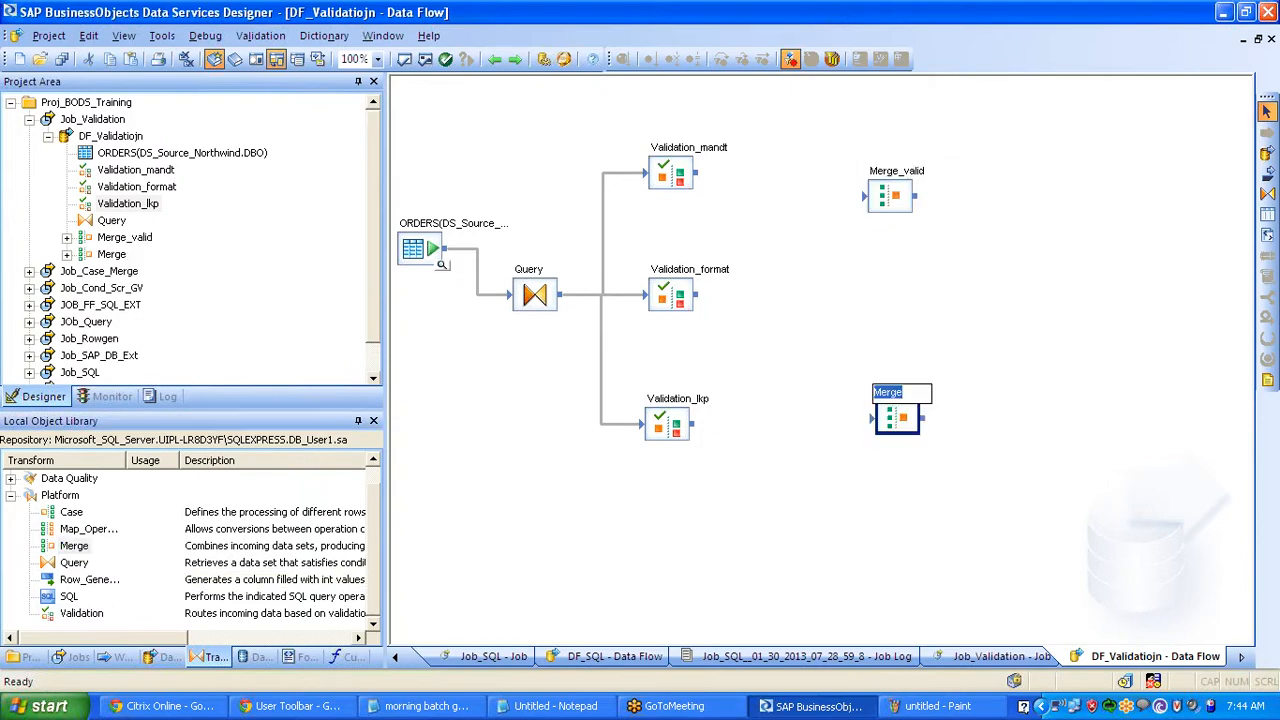
left_click(903, 392)
type("_inval")
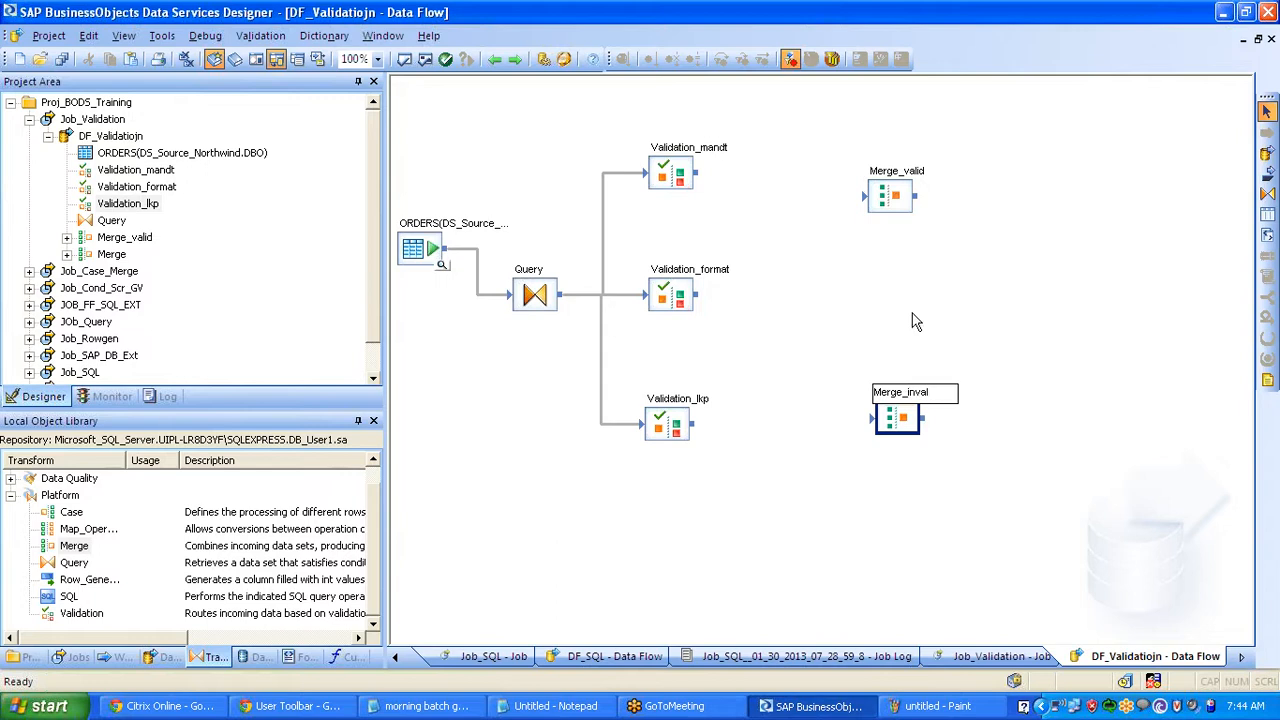
left_click(916, 321)
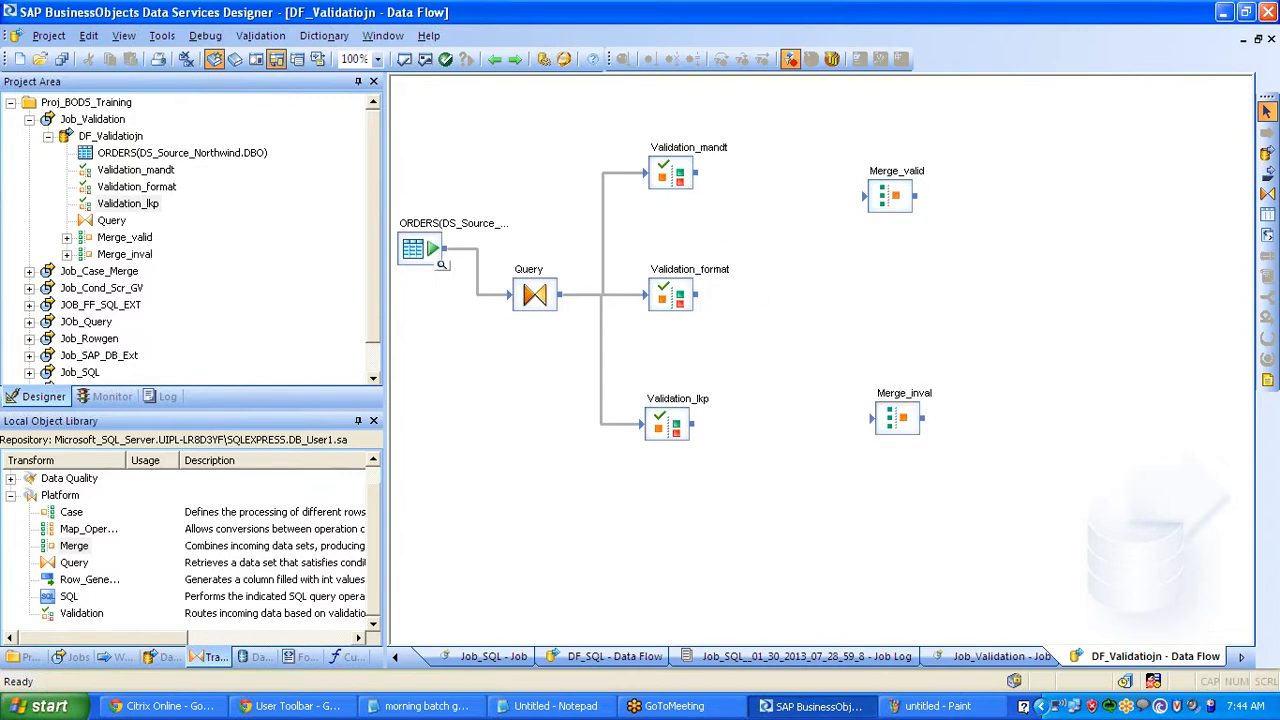
- Connect Validation_mandt to Merge_valid as Pass and to Merge_inval as Fail, lining Merge_valid up with Validation_mandt
left_click_drag(698, 172, 857, 199)
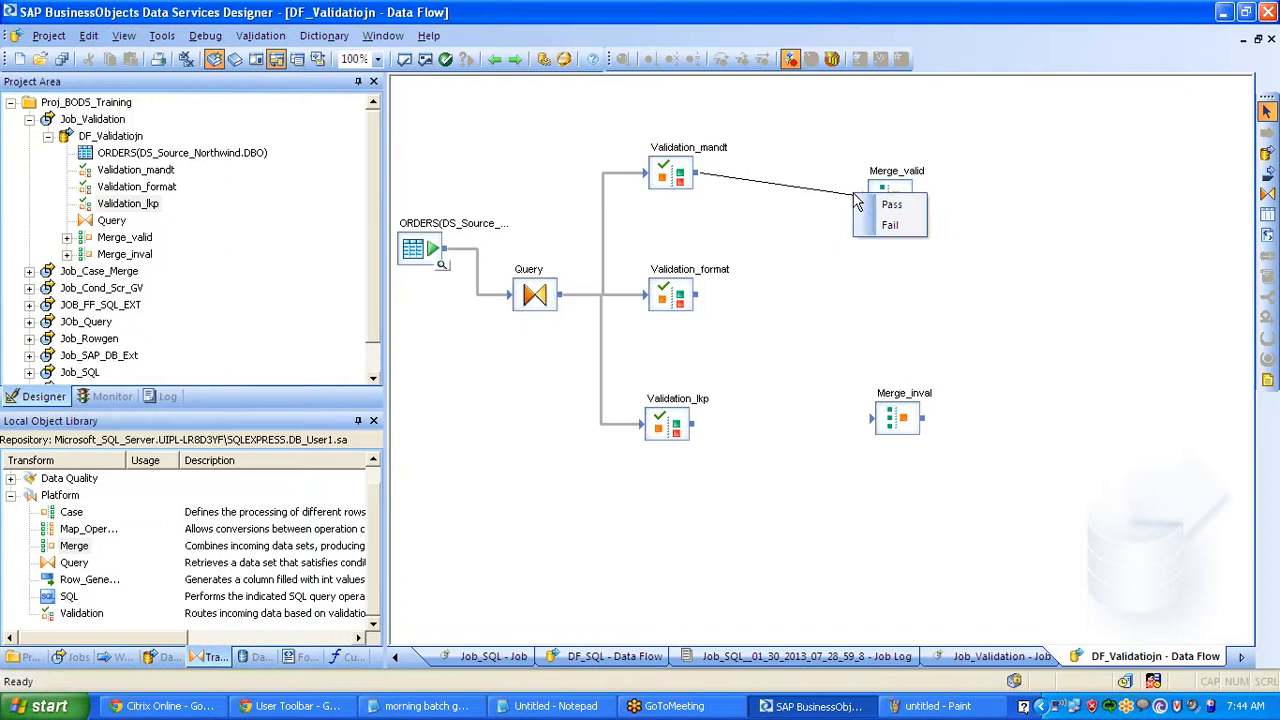
left_click(889, 207)
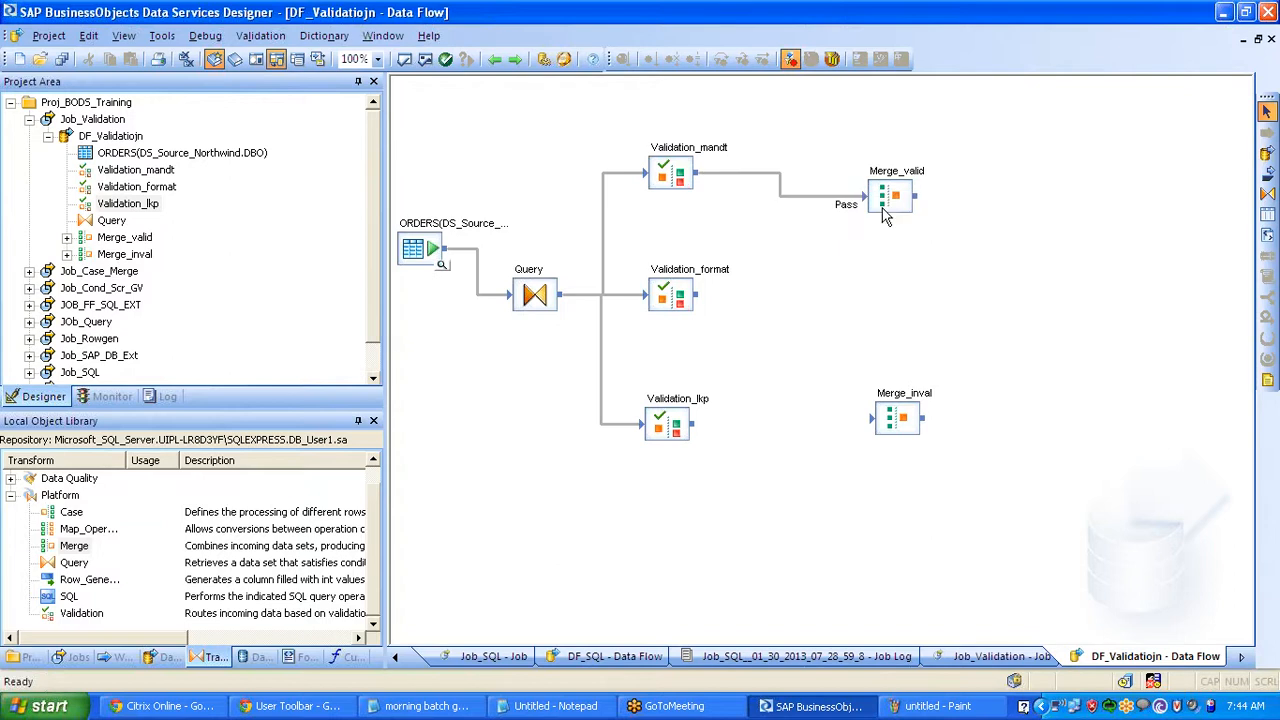
left_click_drag(698, 174, 895, 432)
left_click(901, 457)
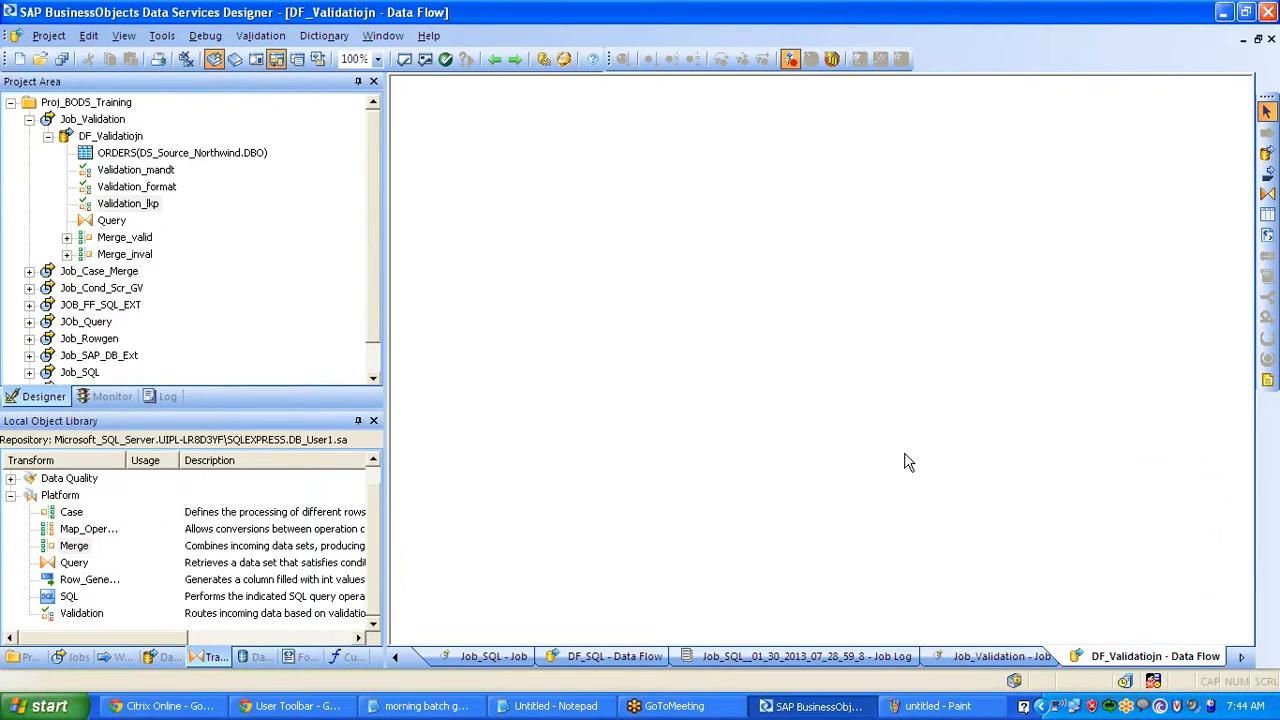
left_click(898, 183)
left_click_drag(898, 183, 903, 176)
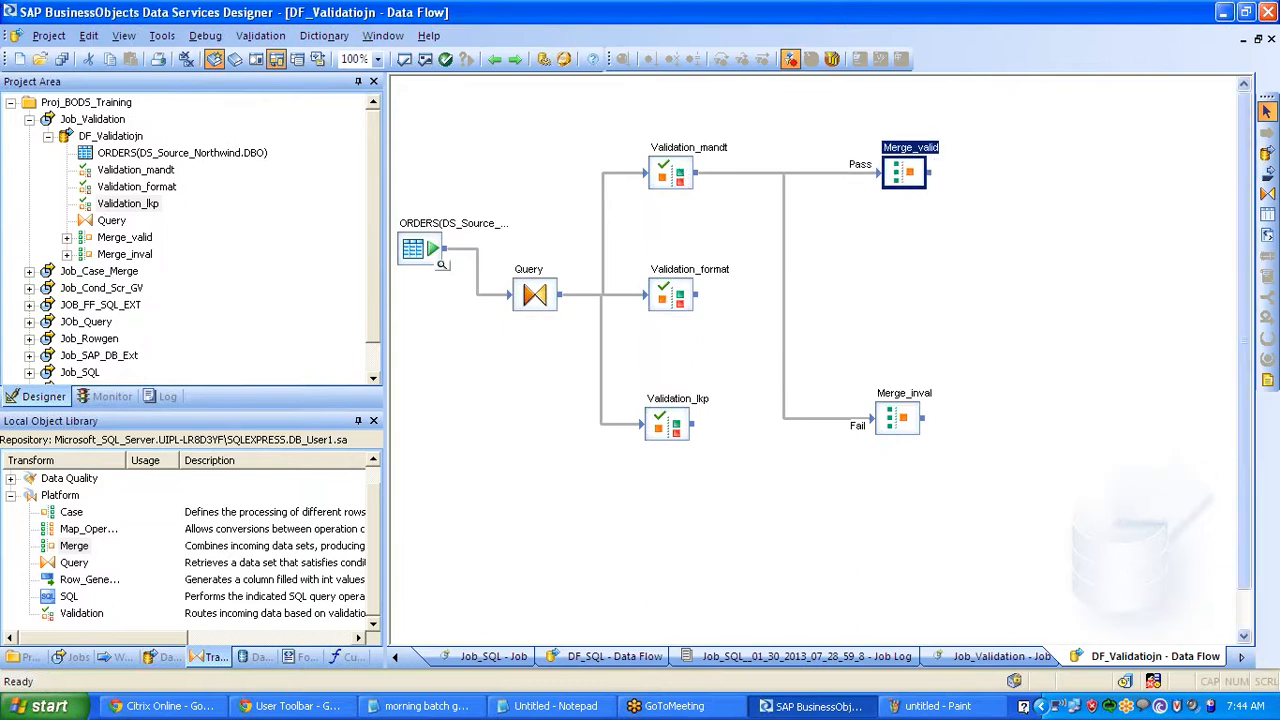
left_click(897, 420)
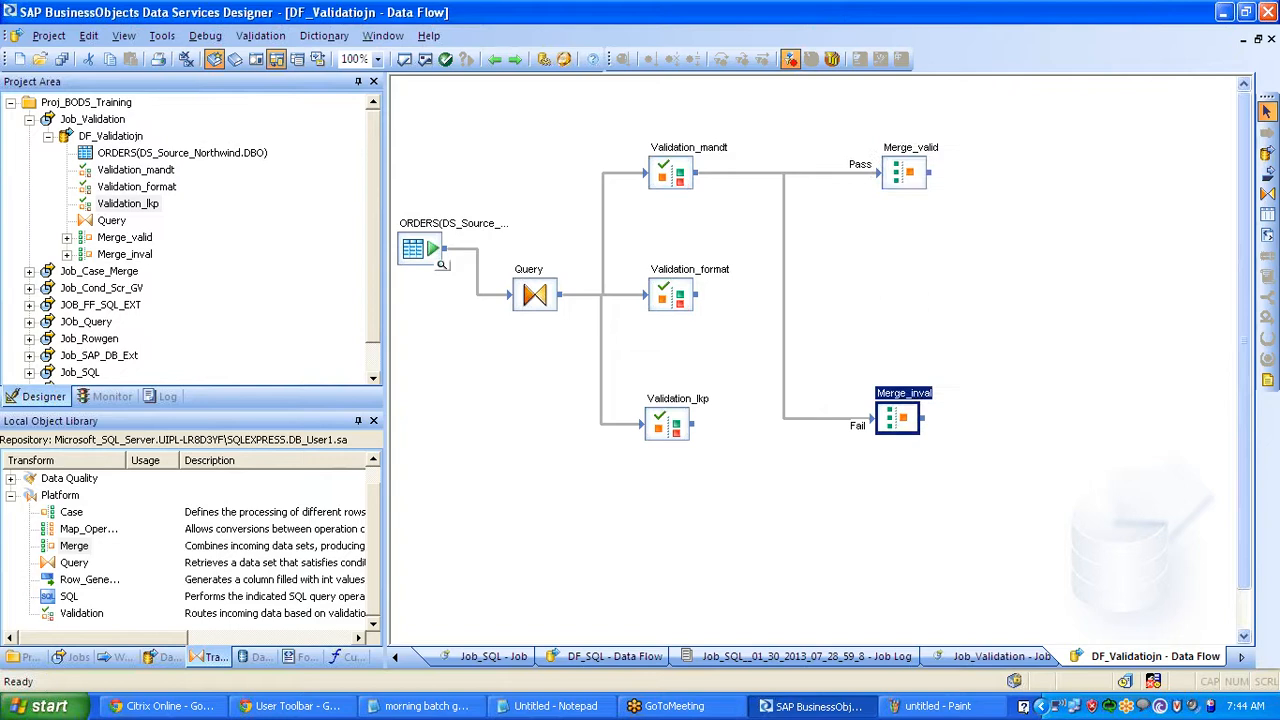
- Connect Validation_format to Merge_valid as Pass and to Merge_inval as Fail
left_click_drag(697, 294, 876, 175)
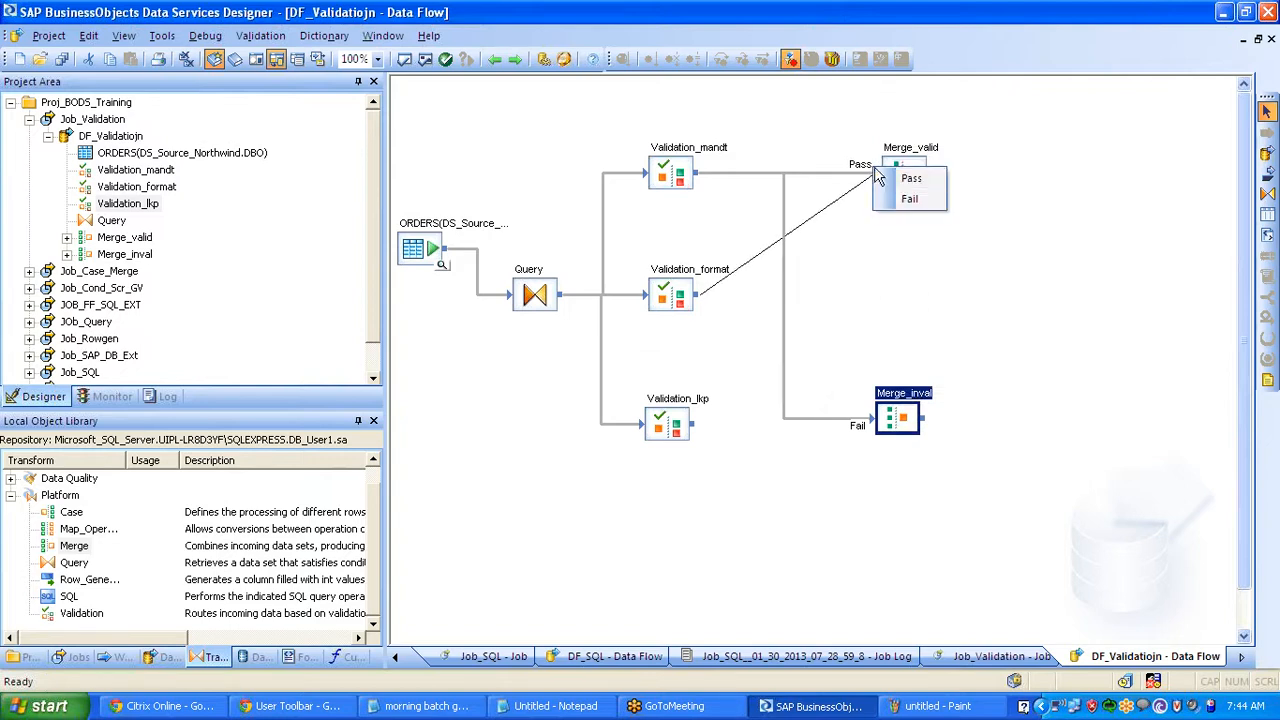
left_click(910, 178)
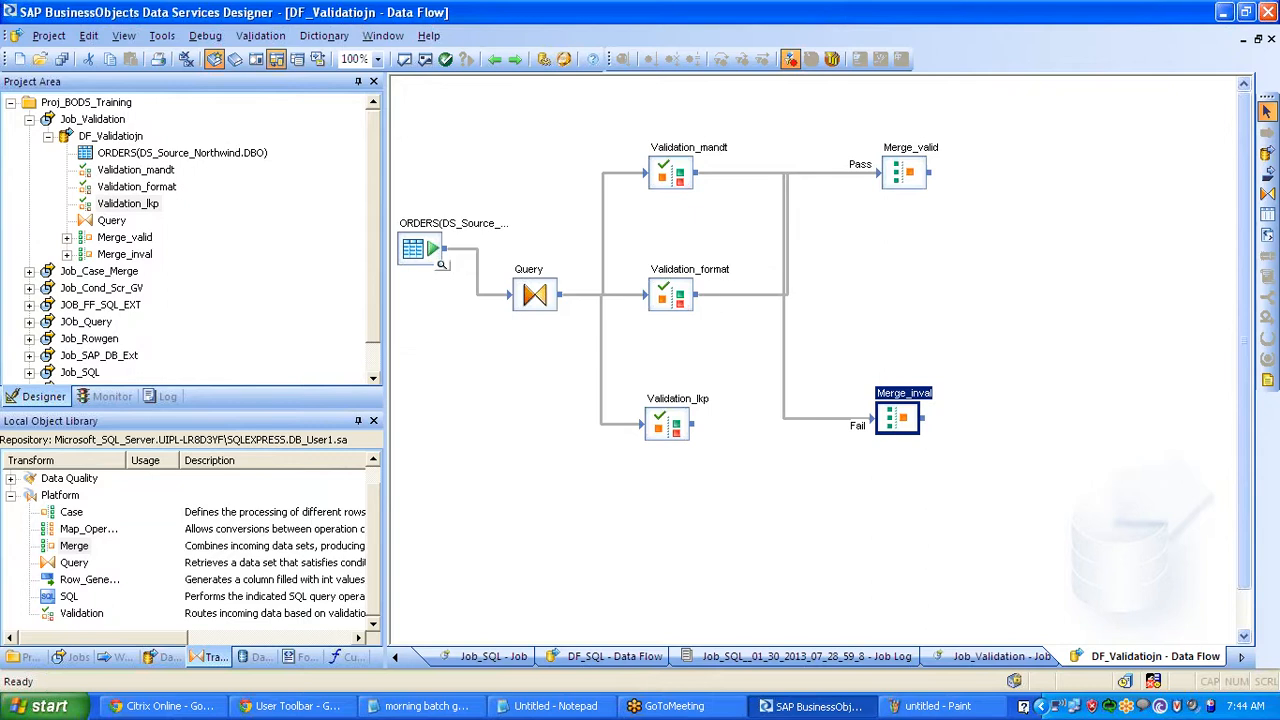
left_click_drag(697, 294, 890, 415)
left_click(833, 456)
- Connect Validation_lkp to Merge_valid as Pass and to Merge_inval as Fail, lining Merge_inval up with Validation_lkp
left_click_drag(738, 345, 880, 176)
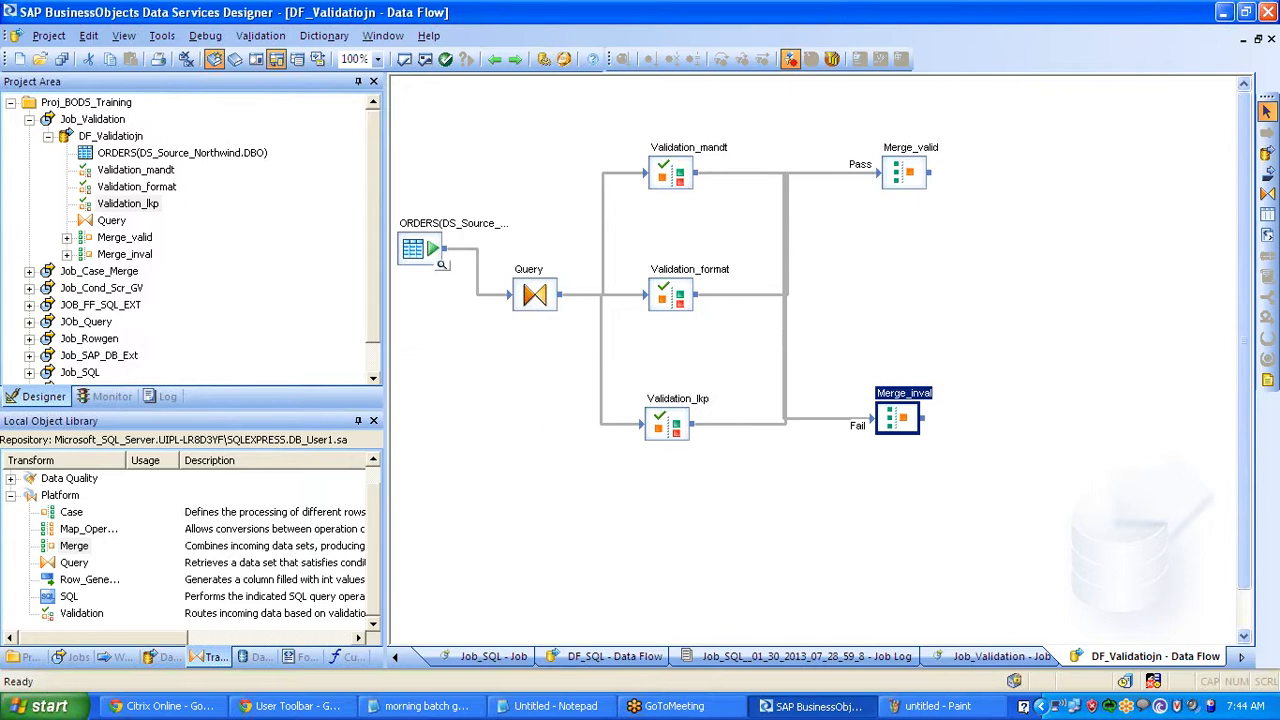
left_click_drag(694, 424, 900, 428)
left_click(890, 455)
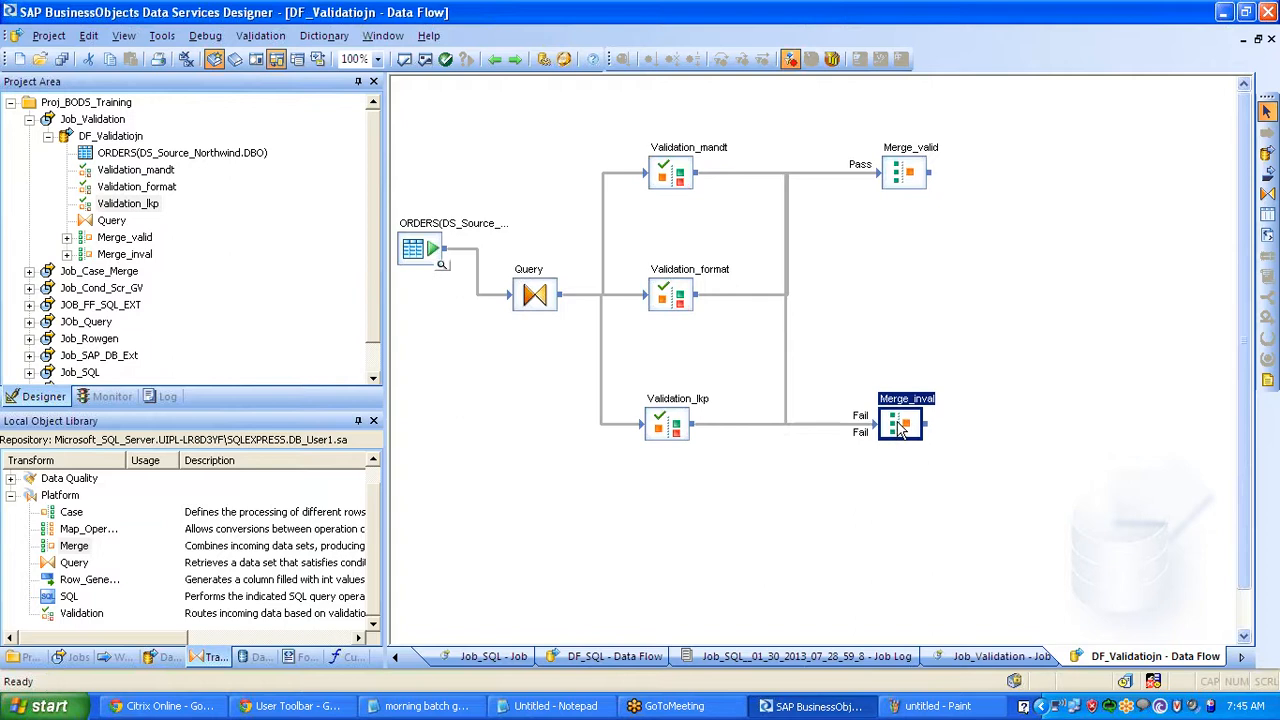
- Nudge Merge_valid and Validation_format slightly so that their connection lines overlap neatly
left_click(907, 180)
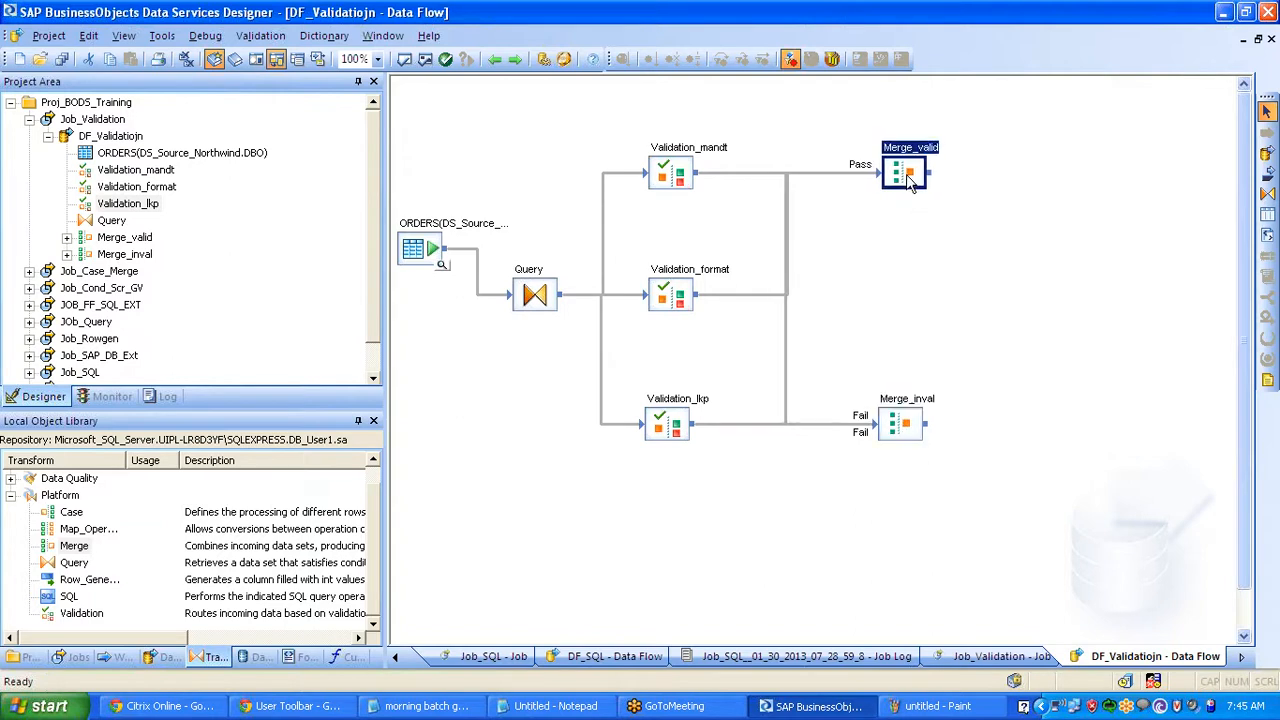
left_click(682, 299)
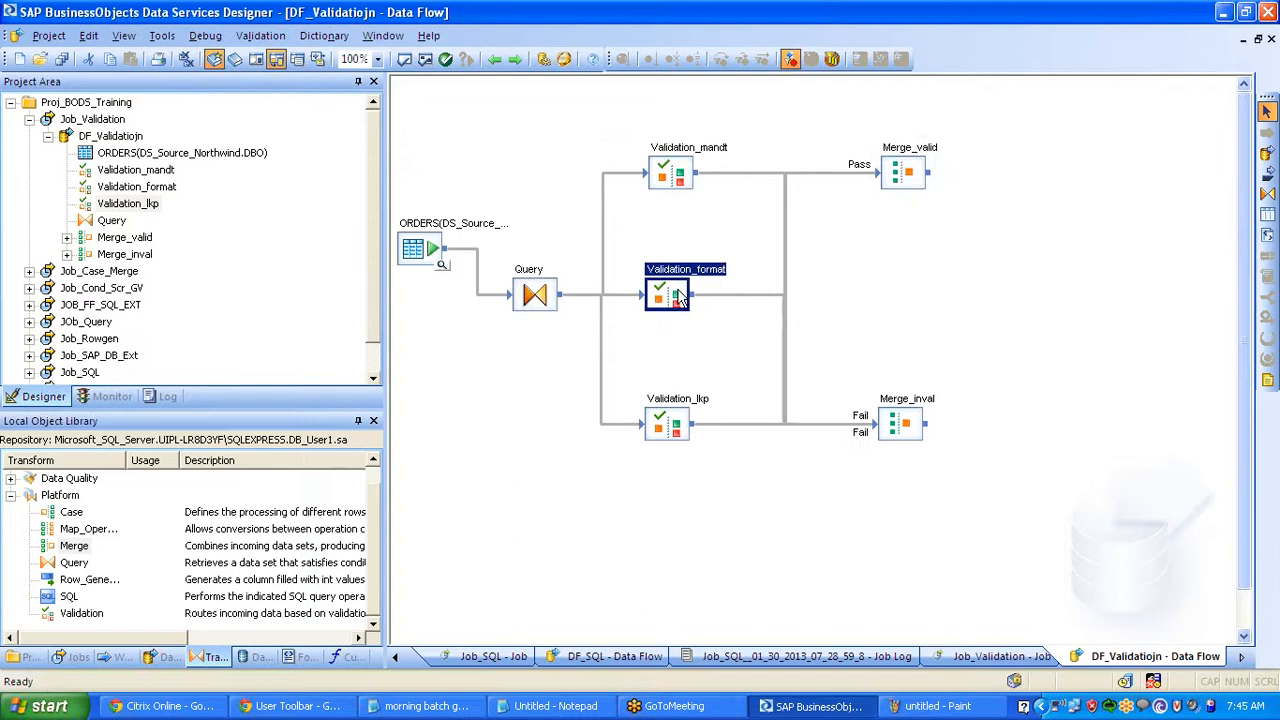
left_click_drag(679, 296, 681, 296)
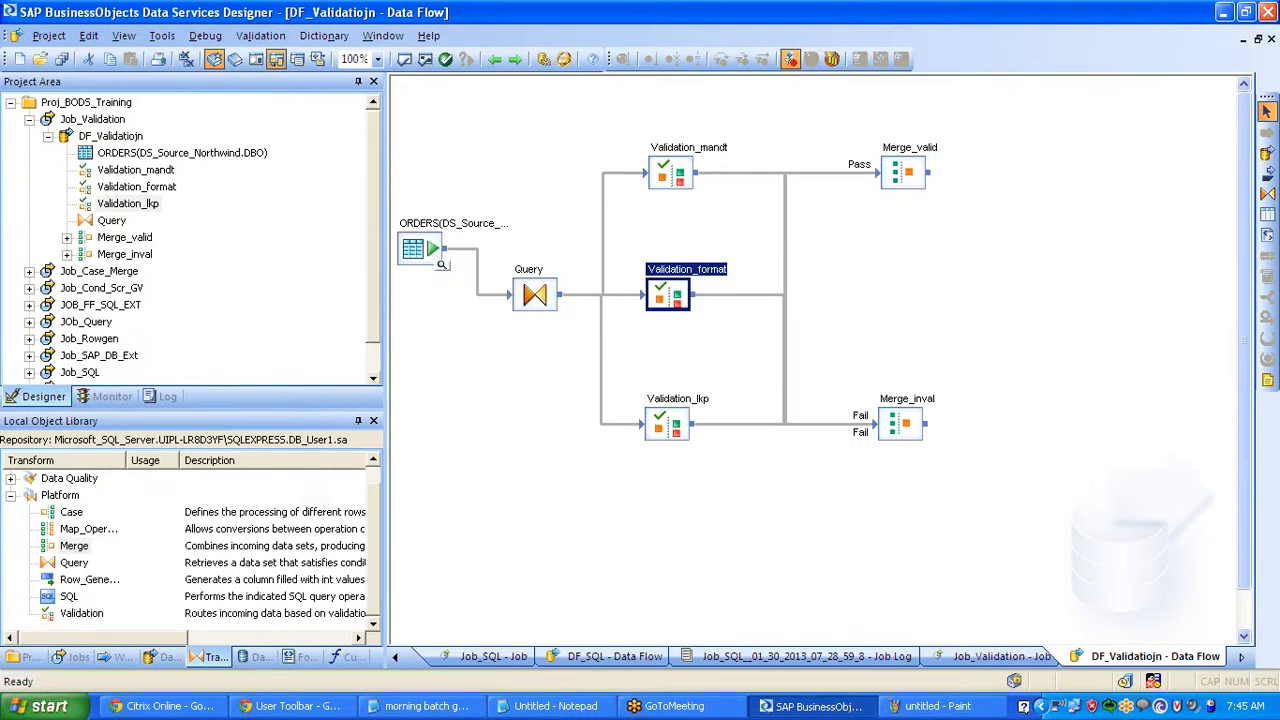
left_click(669, 179)
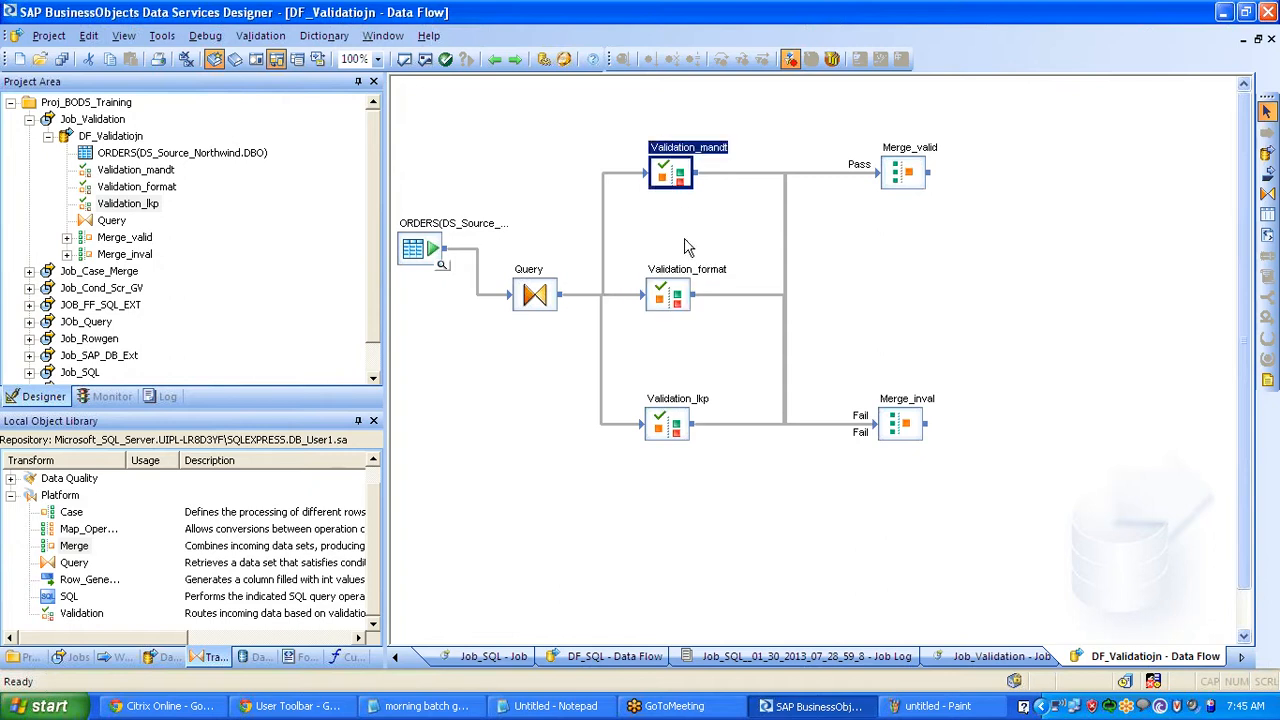
left_click(669, 292)
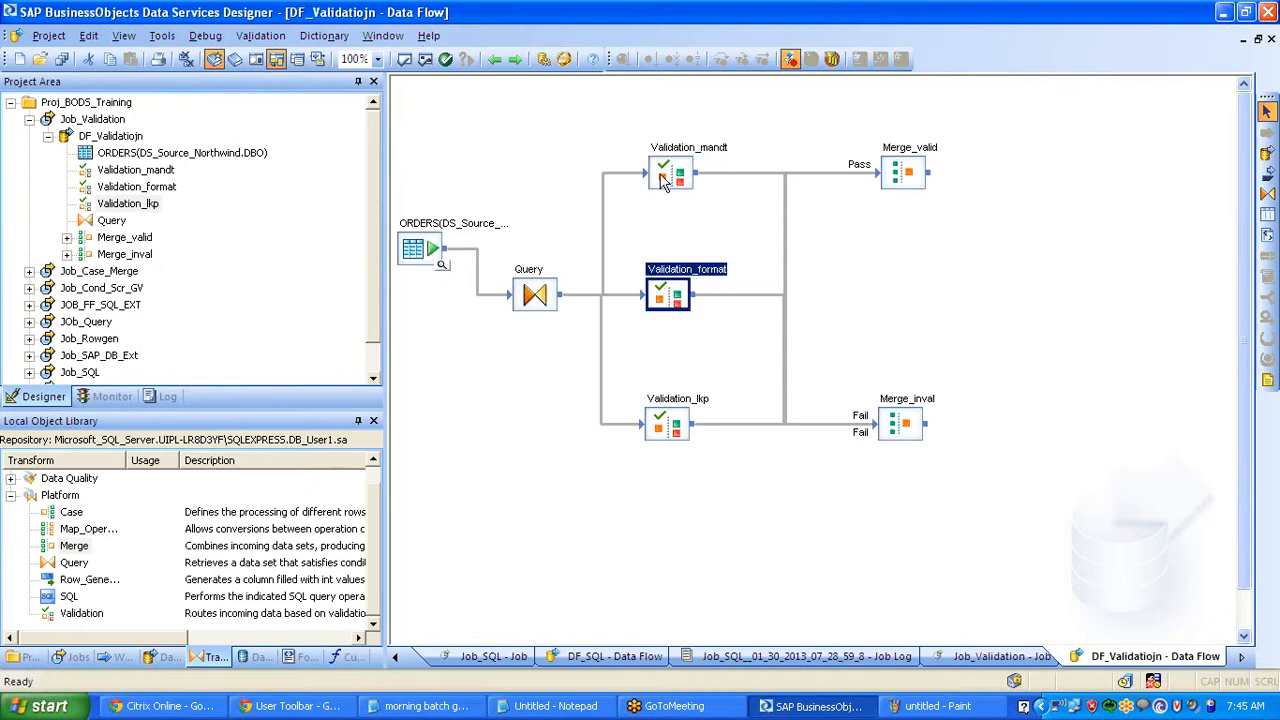
left_click(903, 177)
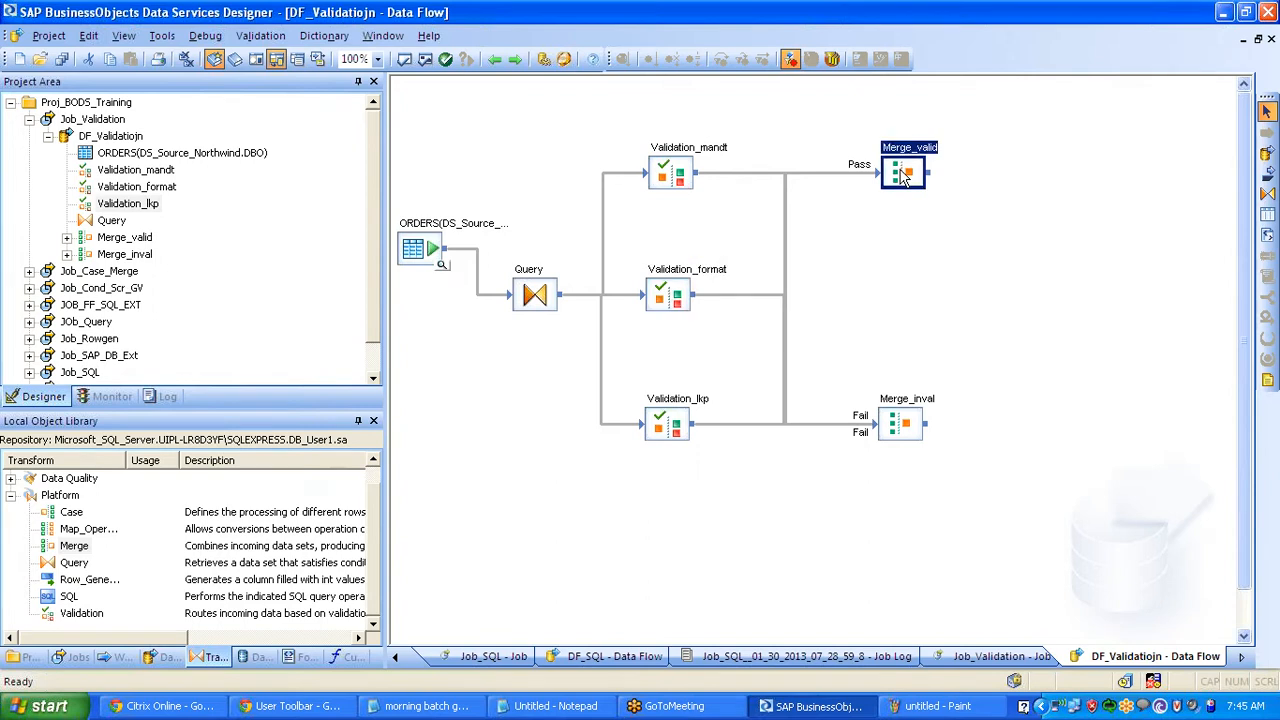
- Add a Query transform fed by Merge_valid and enable Distinct rows in it
left_click(1267, 194)
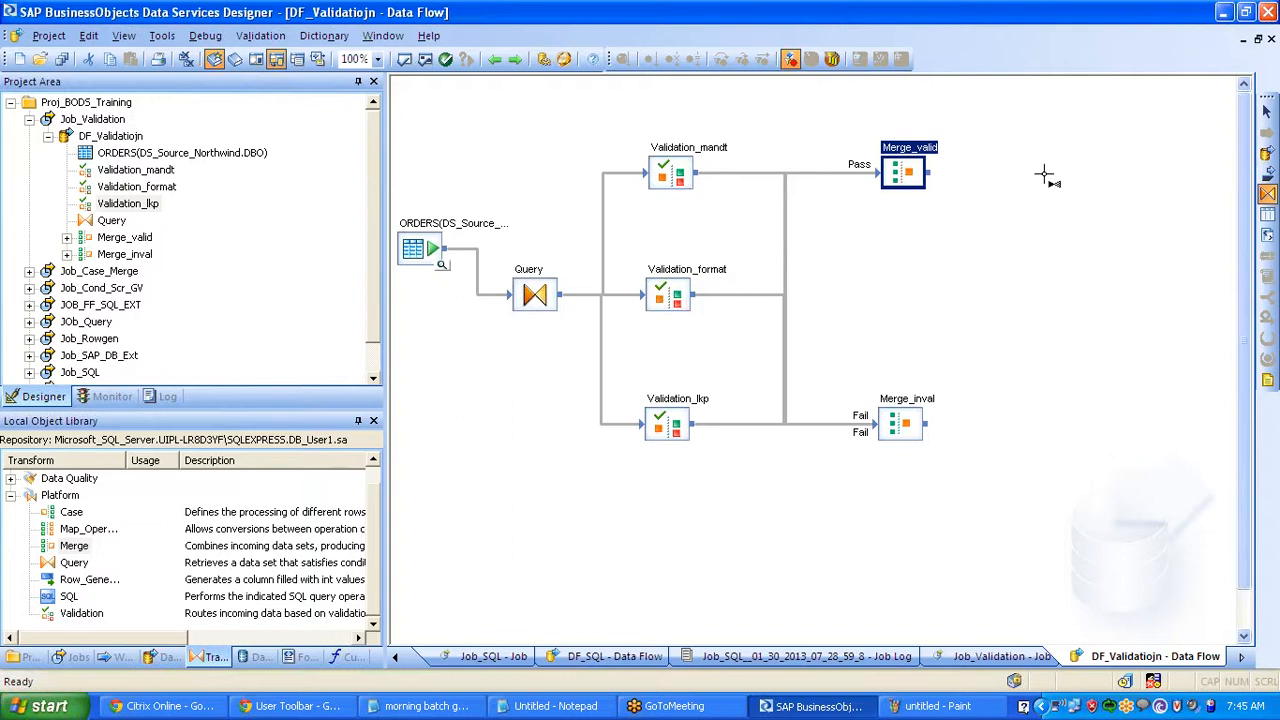
left_click(964, 158)
left_click_drag(930, 172, 976, 183)
double_click(998, 183)
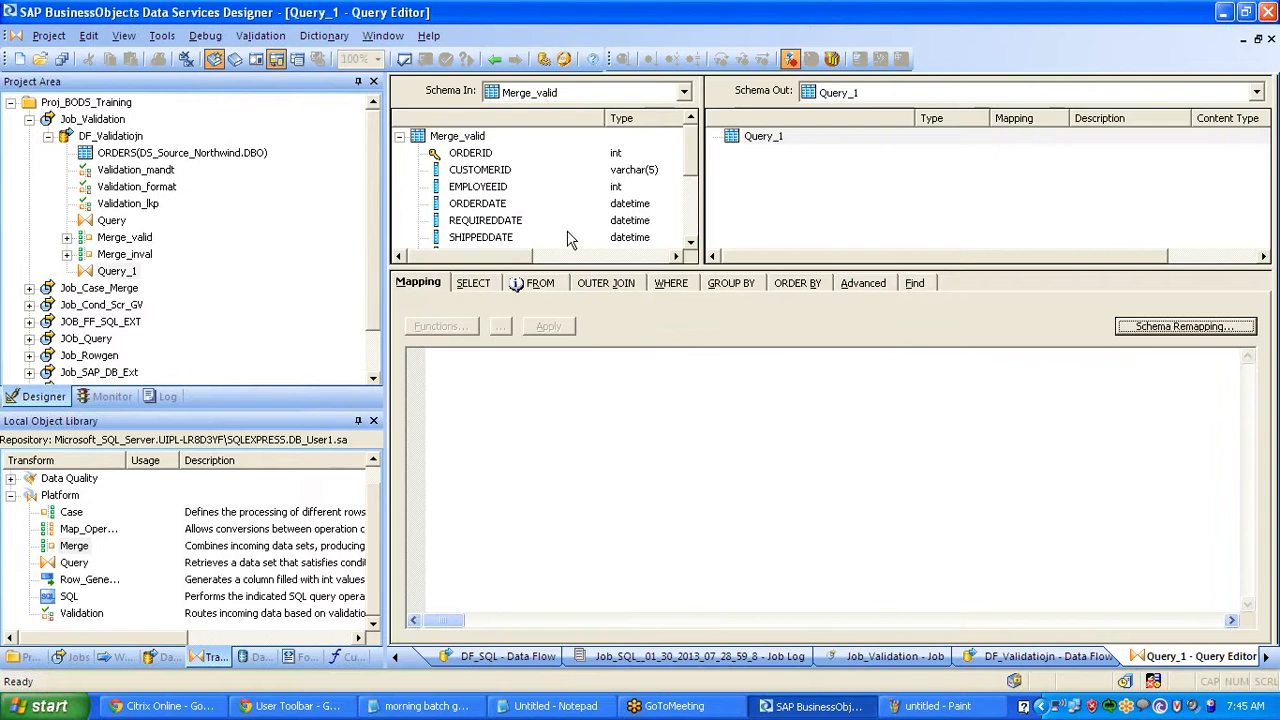
left_click(488, 281)
left_click(449, 321)
- Map all Merge_valid columns from ORDERID to SHIPCOUNTRY to the query output, and align the query with Merge_valid in the data flow
left_click(468, 156)
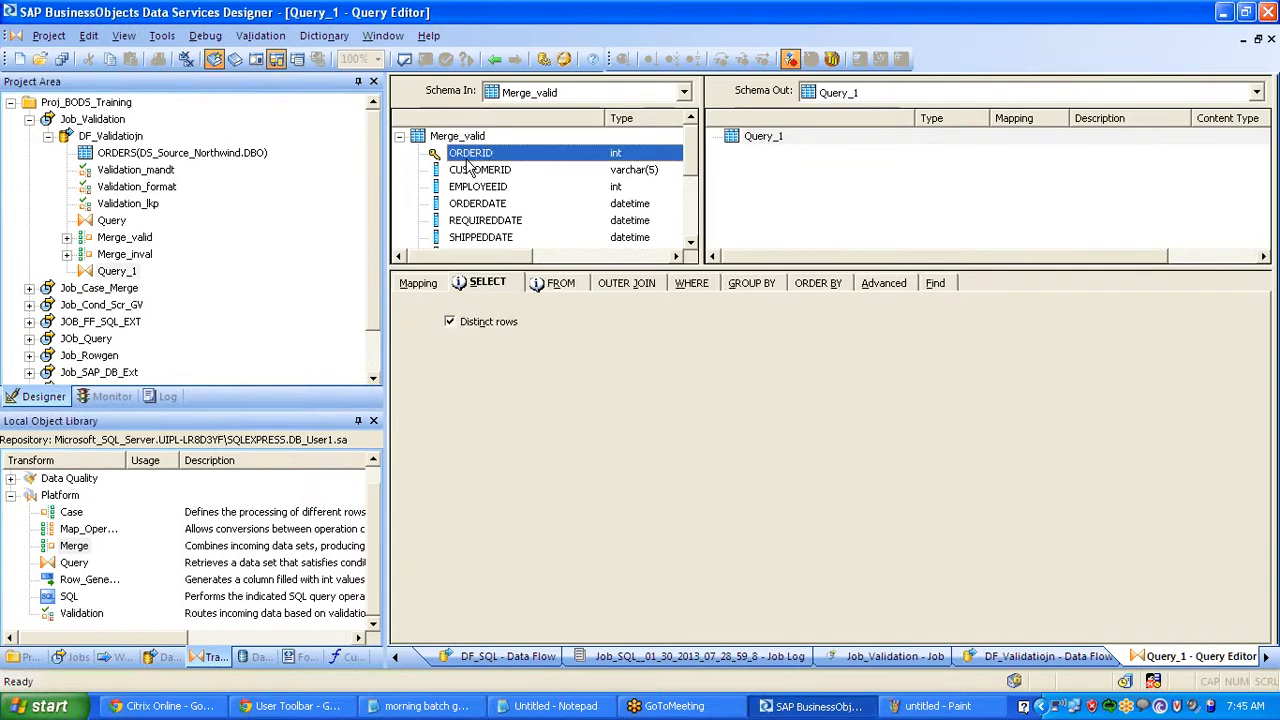
key("shift+Down")
key("shift+Down")
key("shift+Down")
key("shift+Down")
key("shift+Down")
key("shift+Down")
key("shift+Down")
key("shift+Down")
key("shift+Down")
key("shift+Down")
key("shift+Down")
key("shift+Down")
key("shift+Down")
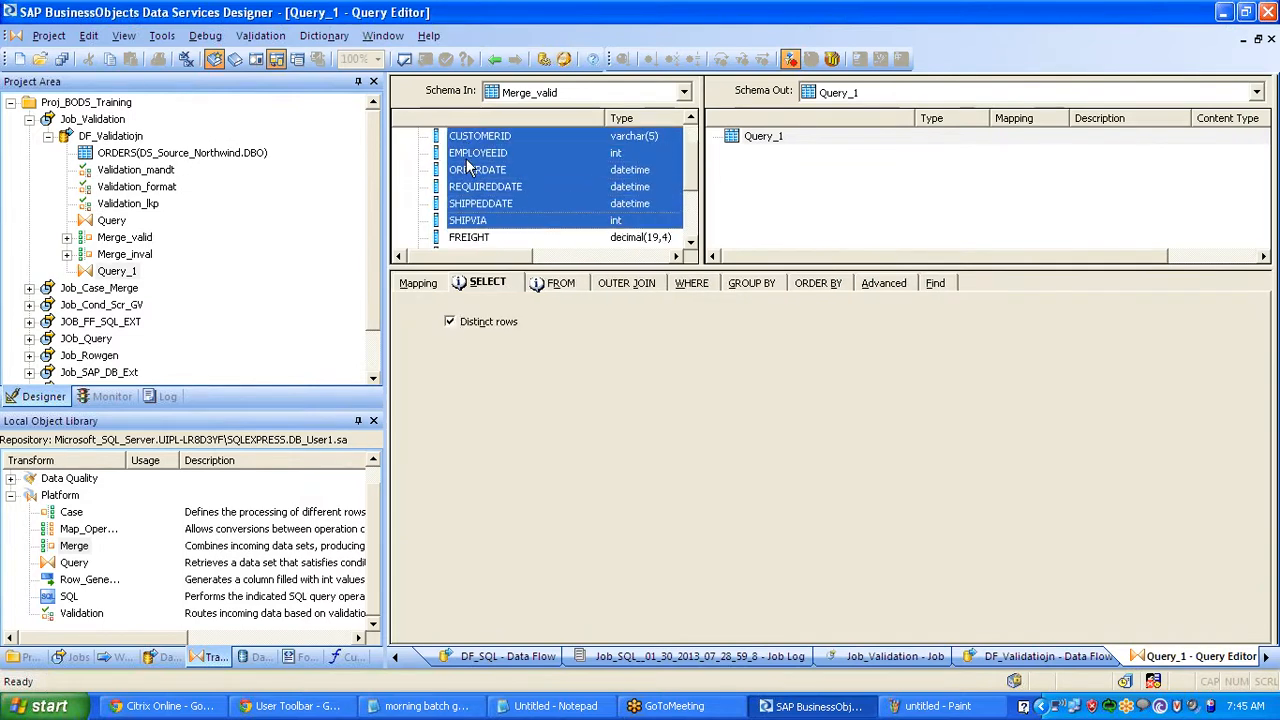
left_click_drag(470, 168, 782, 218)
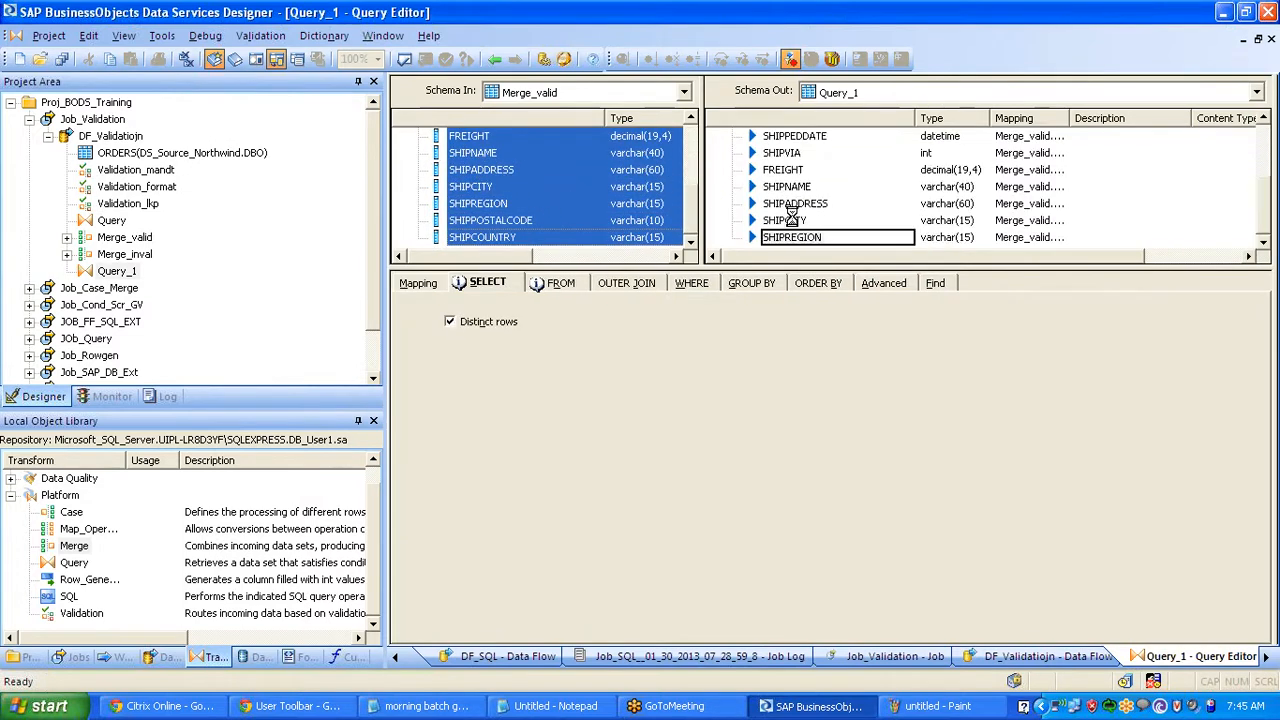
left_click(494, 58)
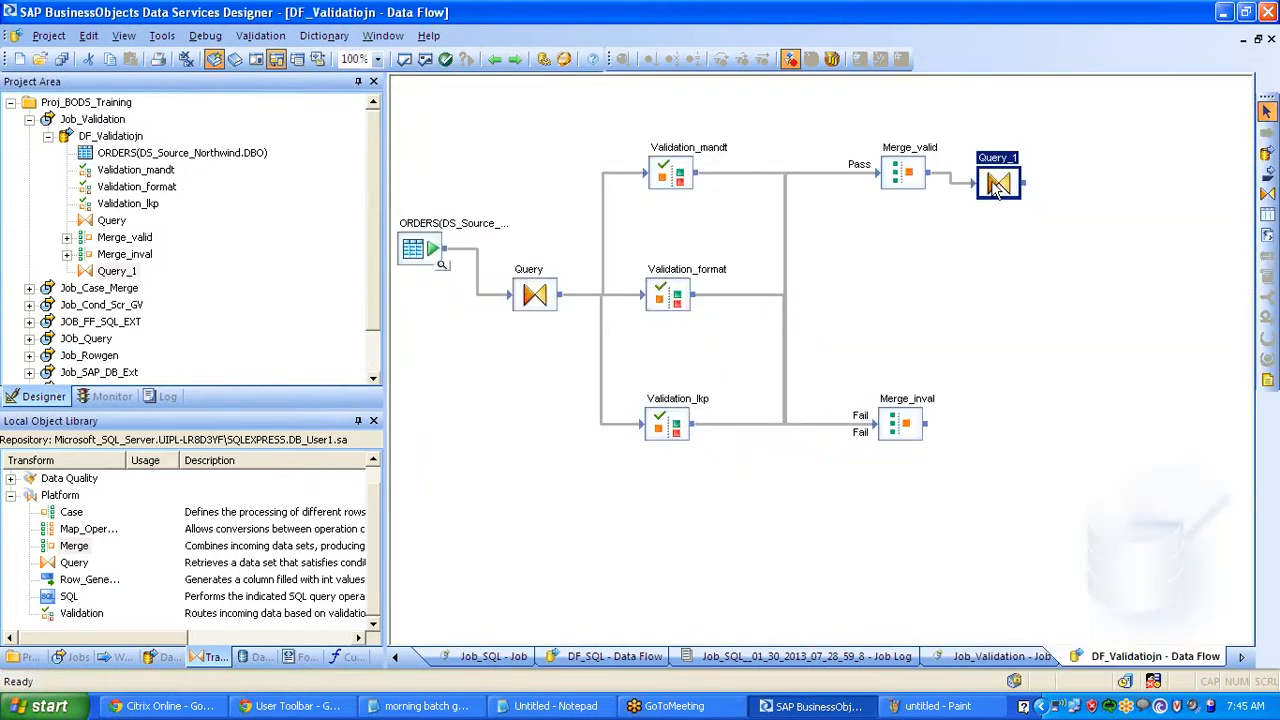
left_click_drag(996, 189, 1005, 178)
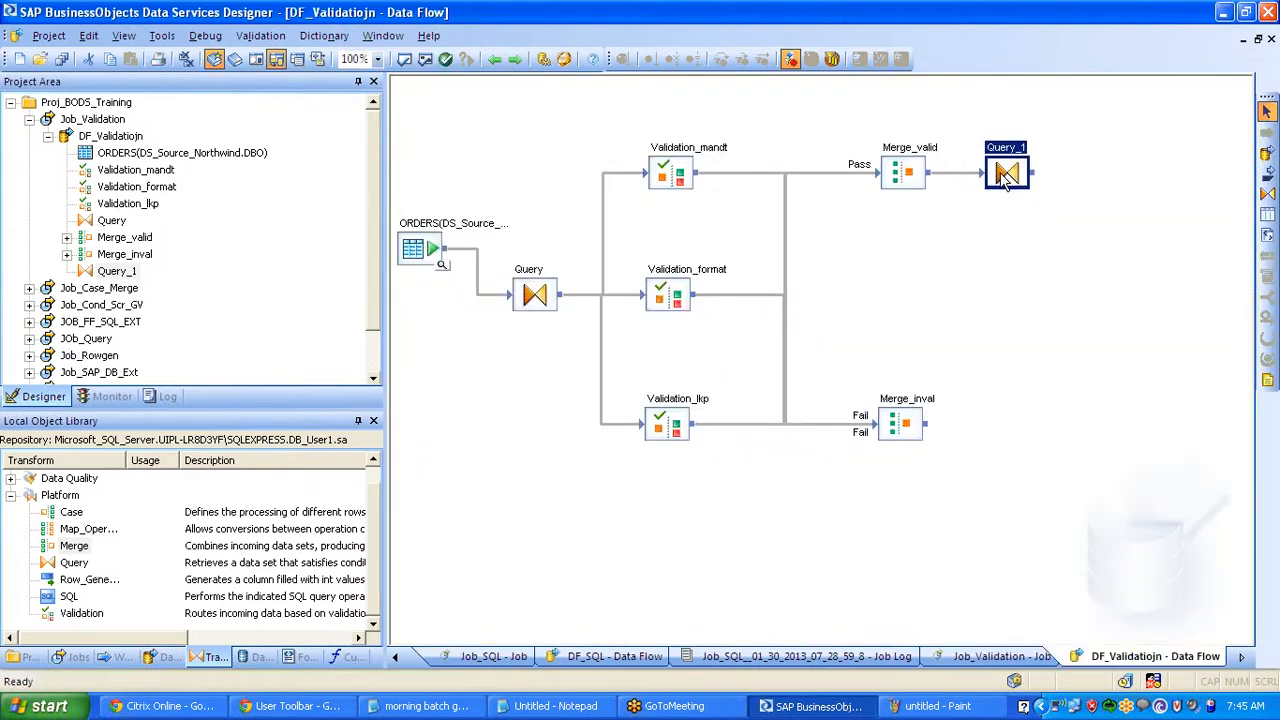
- Add a template table named Valid in the DS_Target datastore to the data flow, beyond Query_1
left_click(1268, 216)
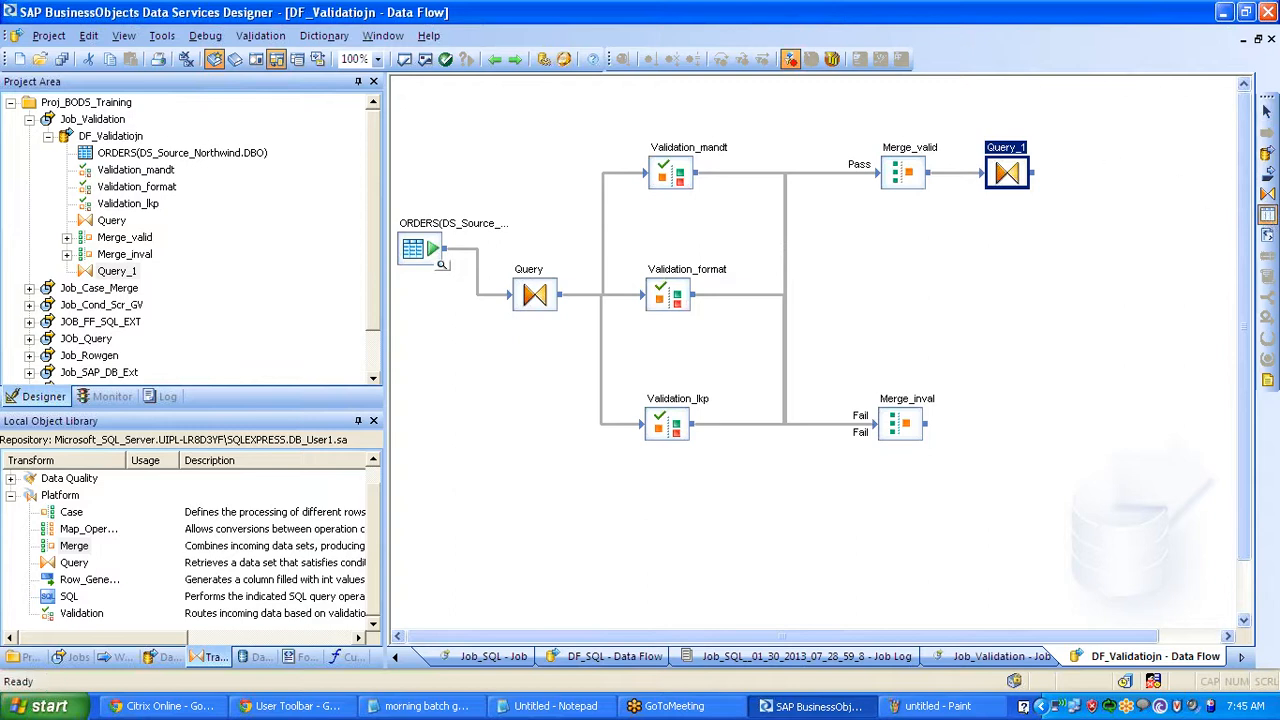
left_click(1120, 171)
type("Valid")
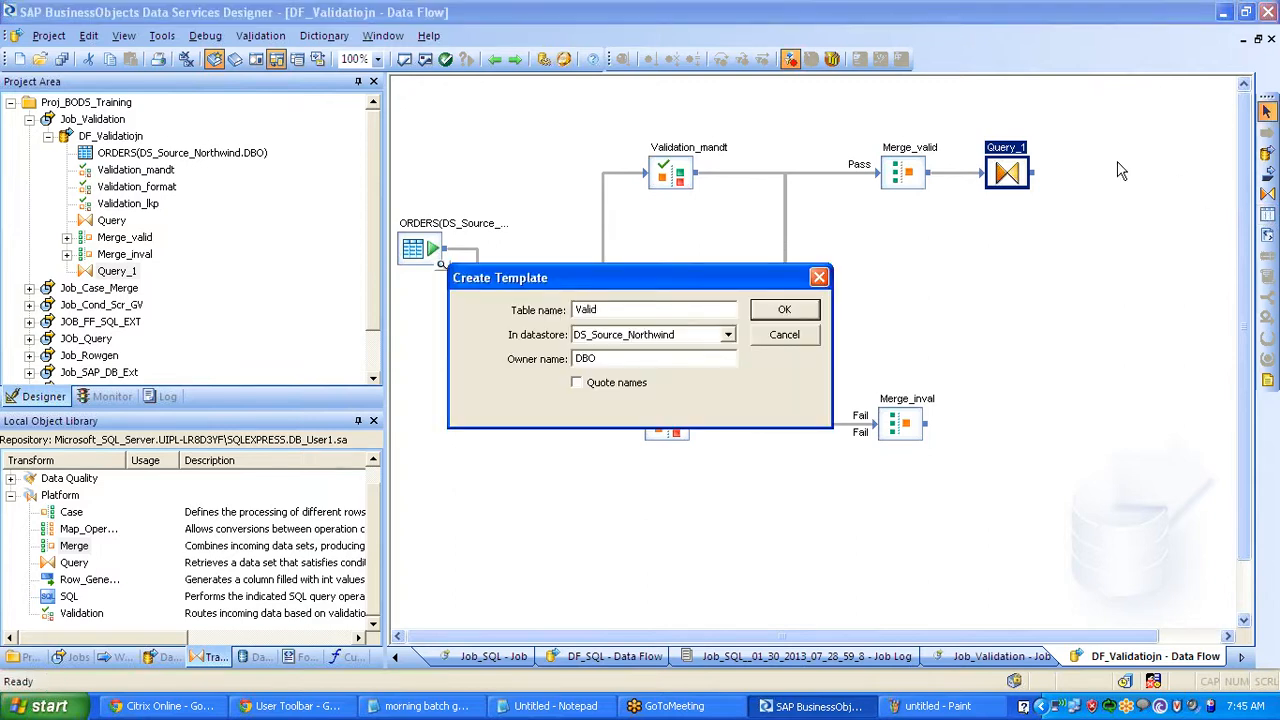
key("Tab")
key("Down")
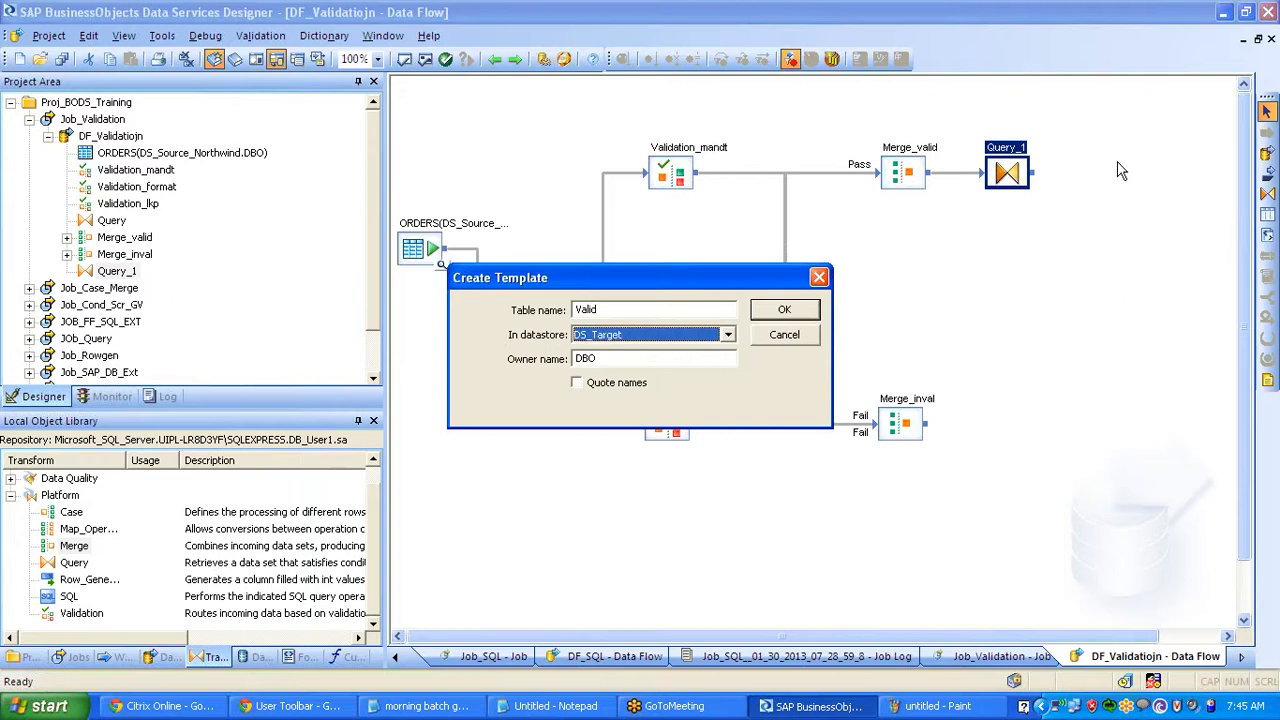
key("Return")
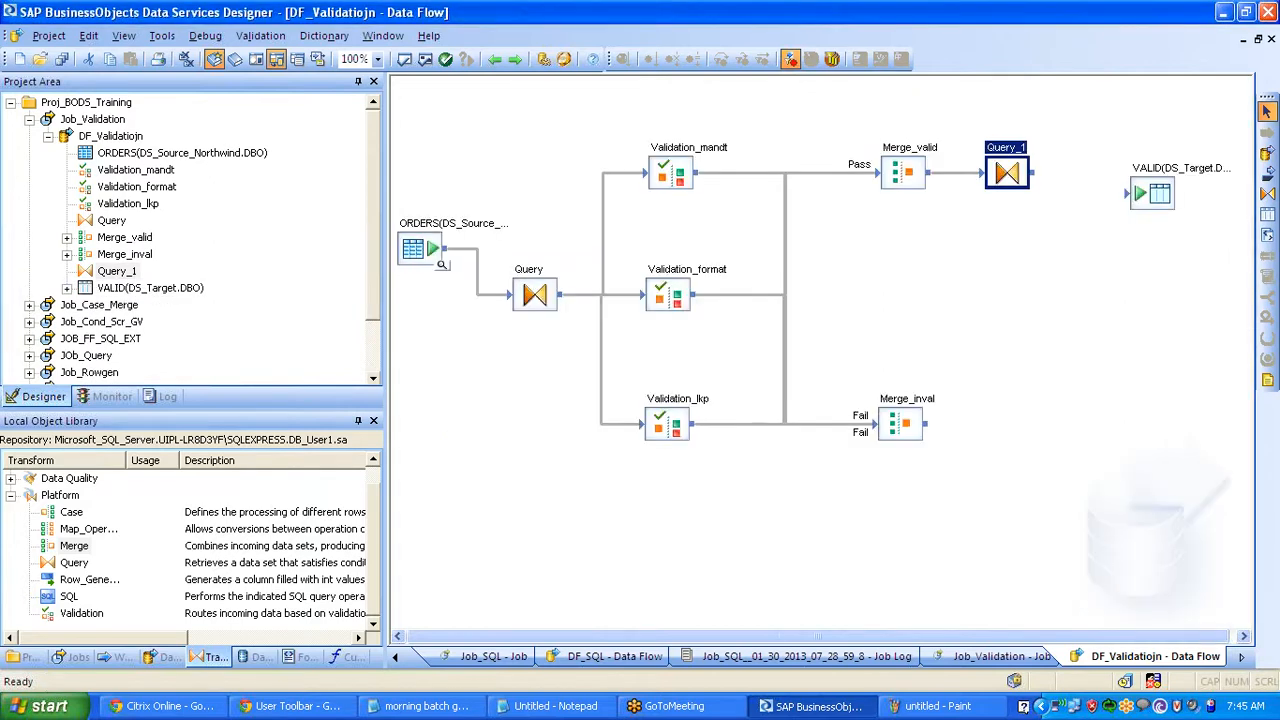
- Connect Query_1 to the VALID target table in line with it, and save all changes
left_click_drag(1031, 173, 1155, 190)
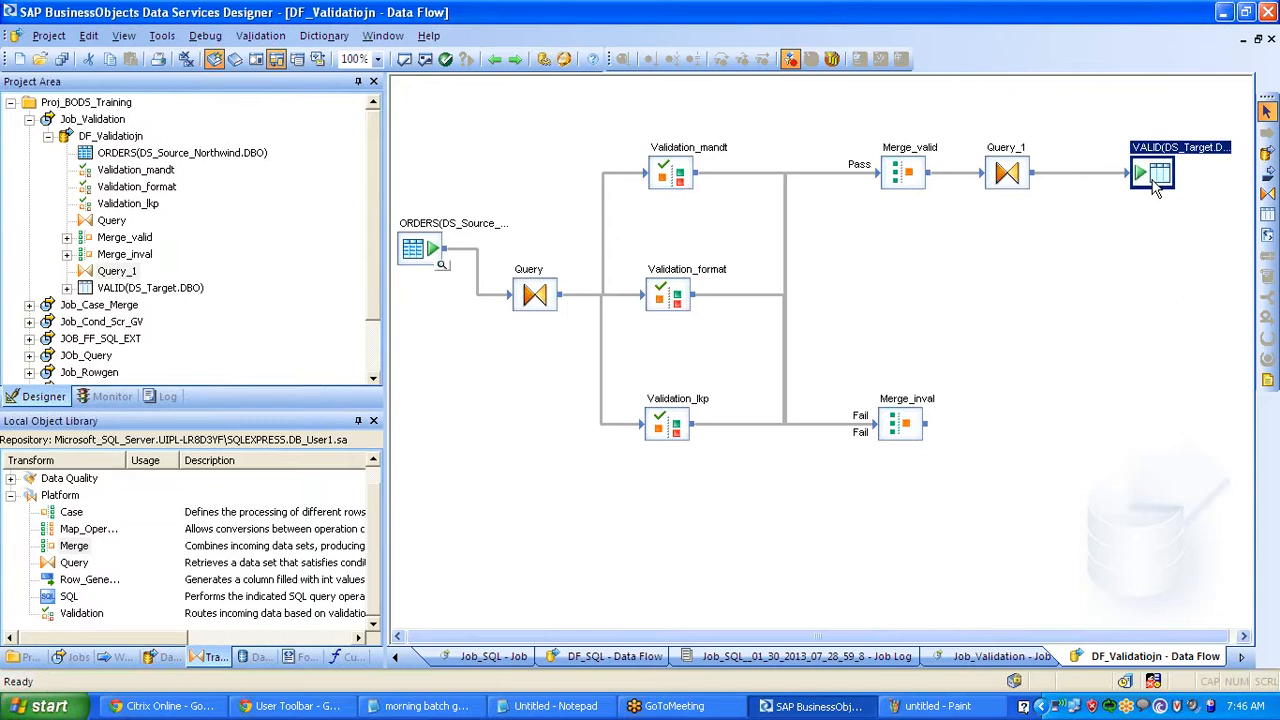
left_click(61, 59)
left_click(515, 456)
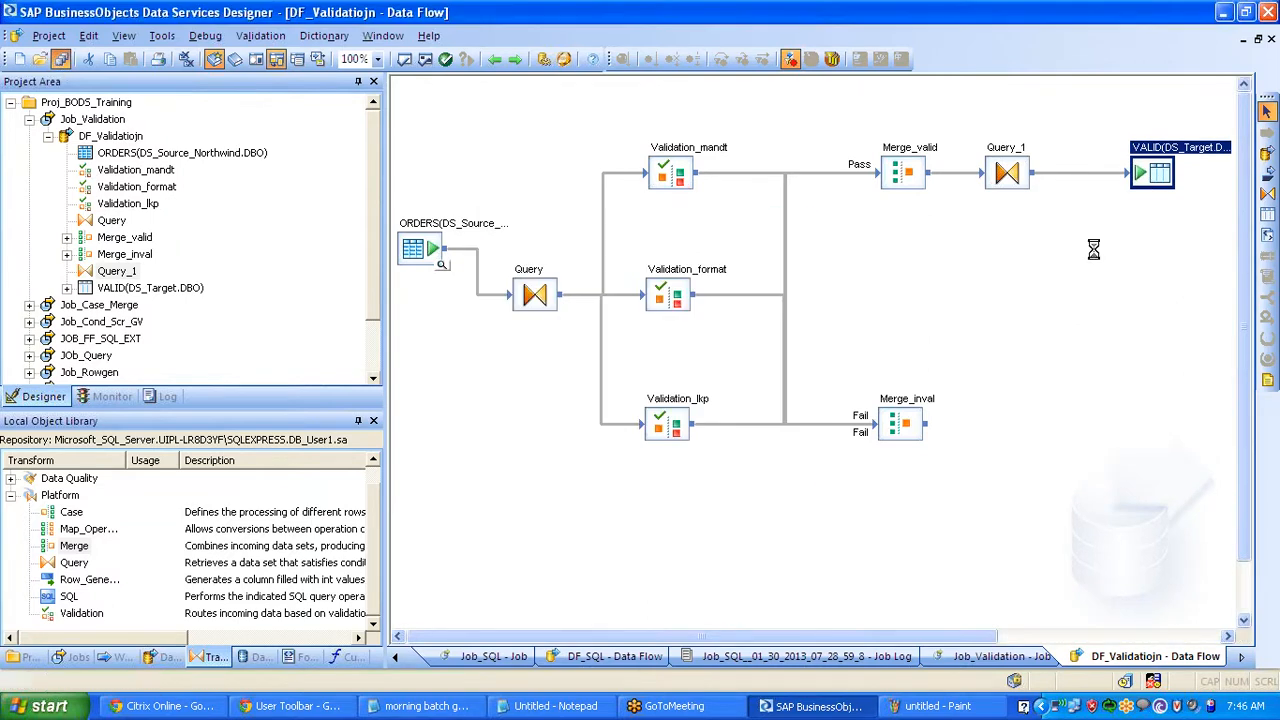
- Add a template table named Invalid in the DS_Target datastore and connect Merge_inval to it
left_click(1266, 216)
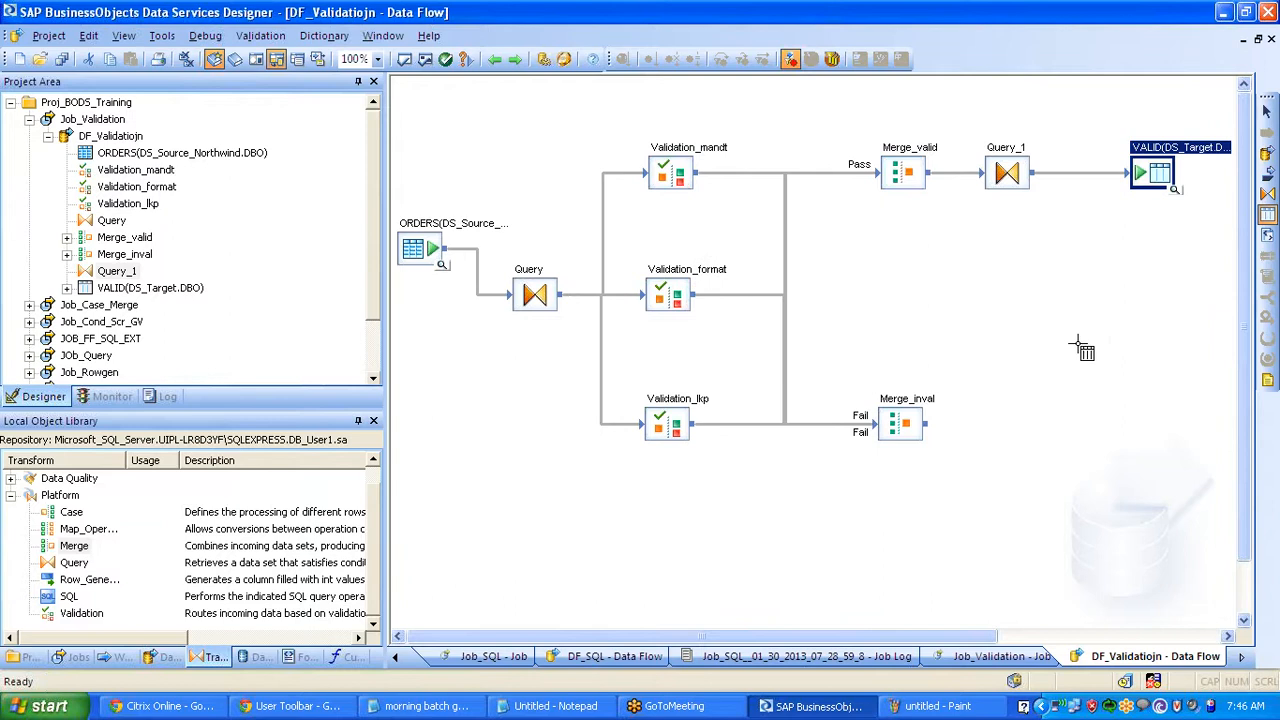
left_click(1050, 380)
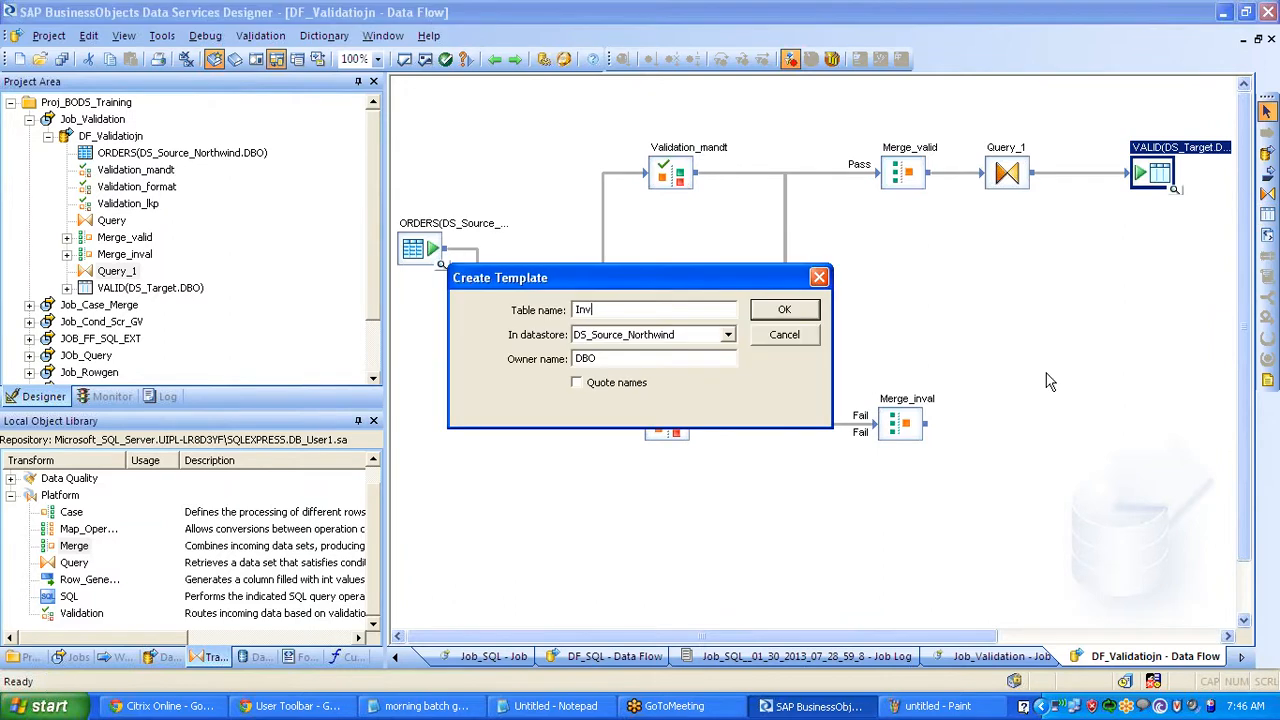
type("Invalid")
key("Tab")
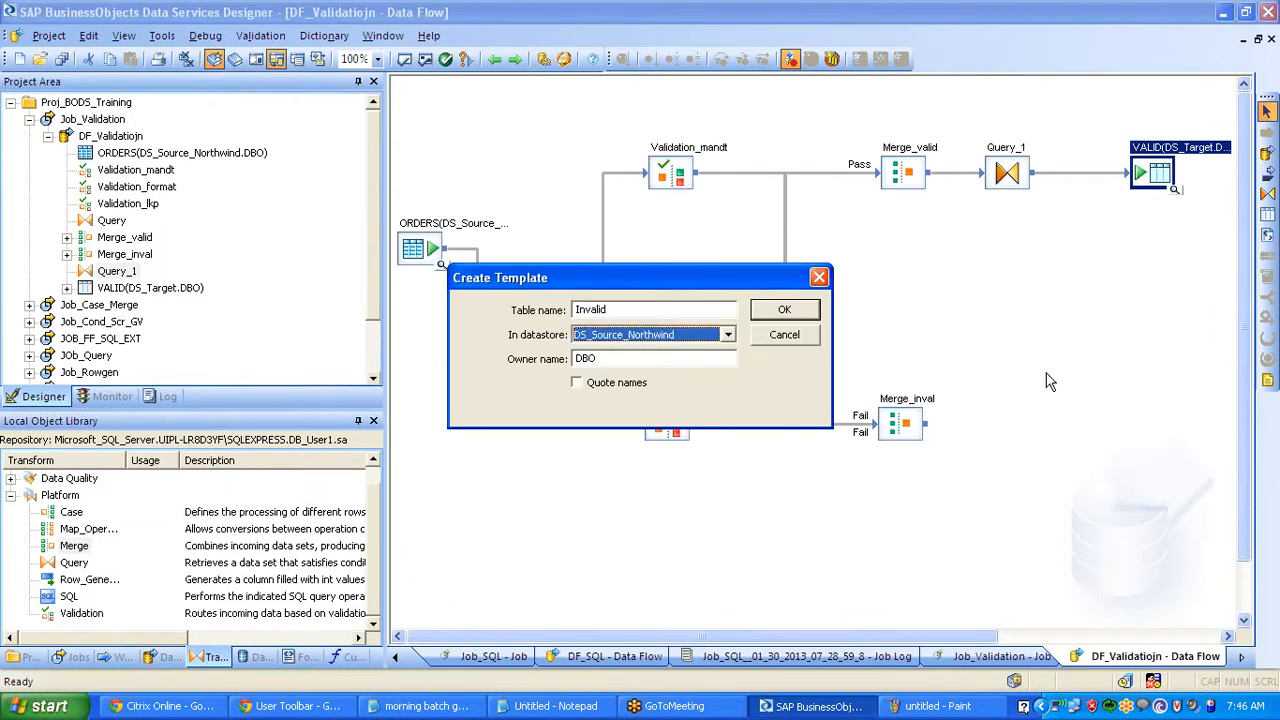
key("Down")
key("Return")
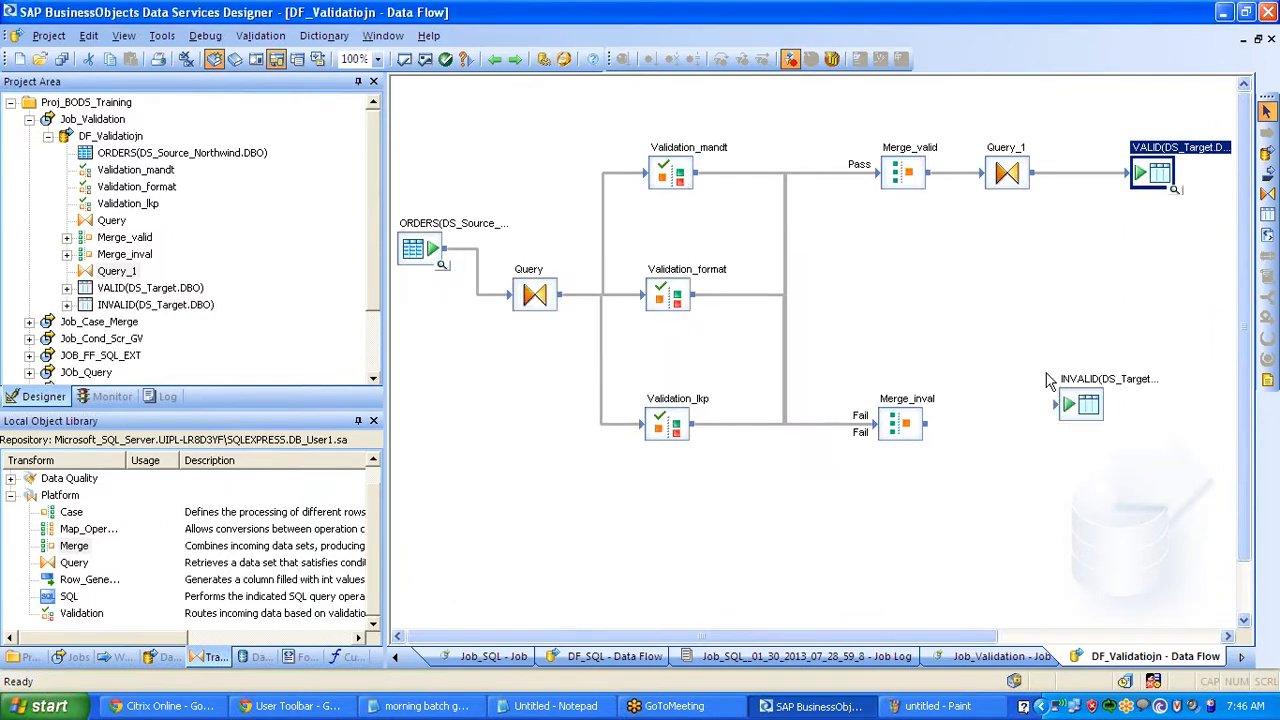
left_click_drag(965, 407, 1087, 440)
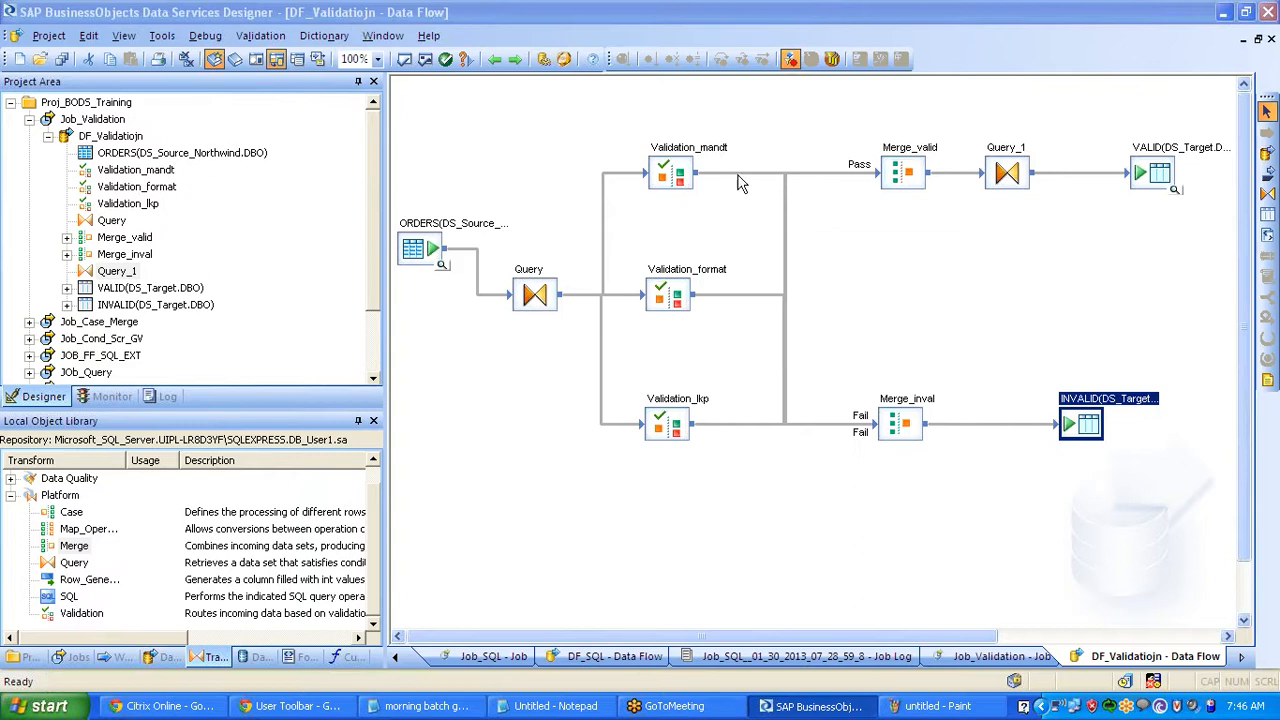
- Trace the passed-row path from ORDERS through the three validations and Merge_valid to the VALID table
left_click(428, 250)
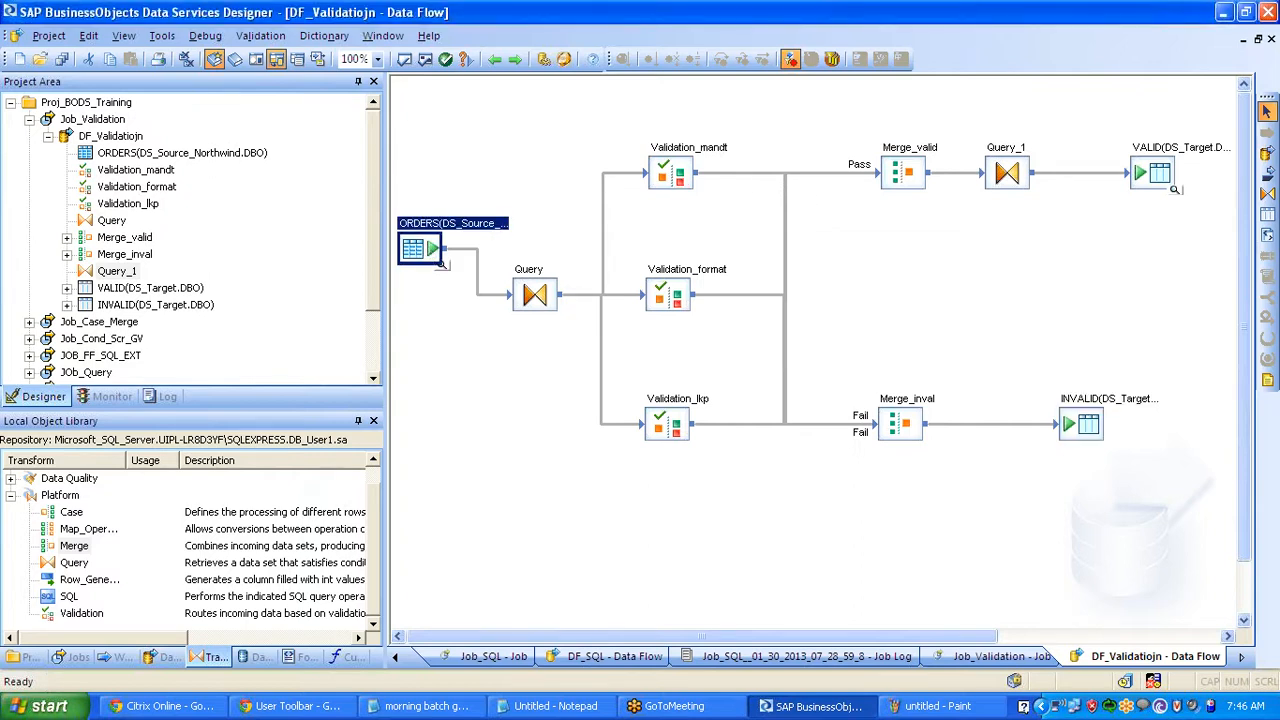
left_click(662, 178)
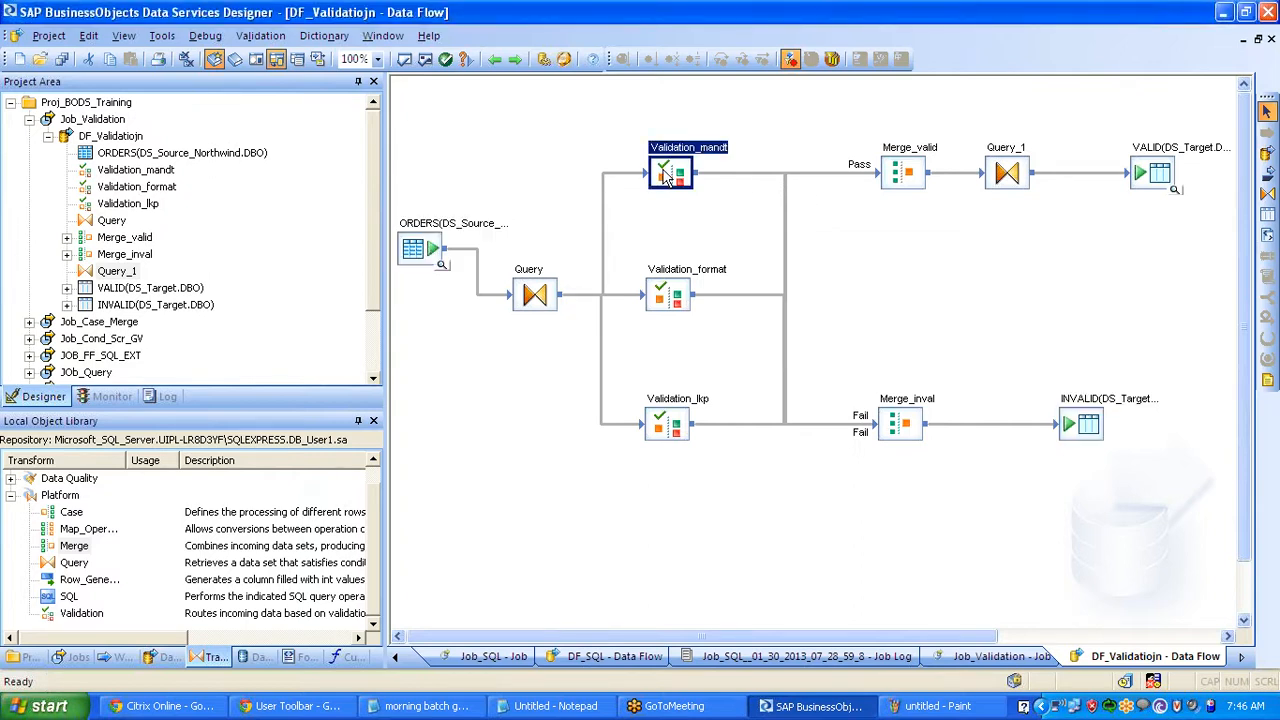
left_click(676, 306)
left_click(679, 433)
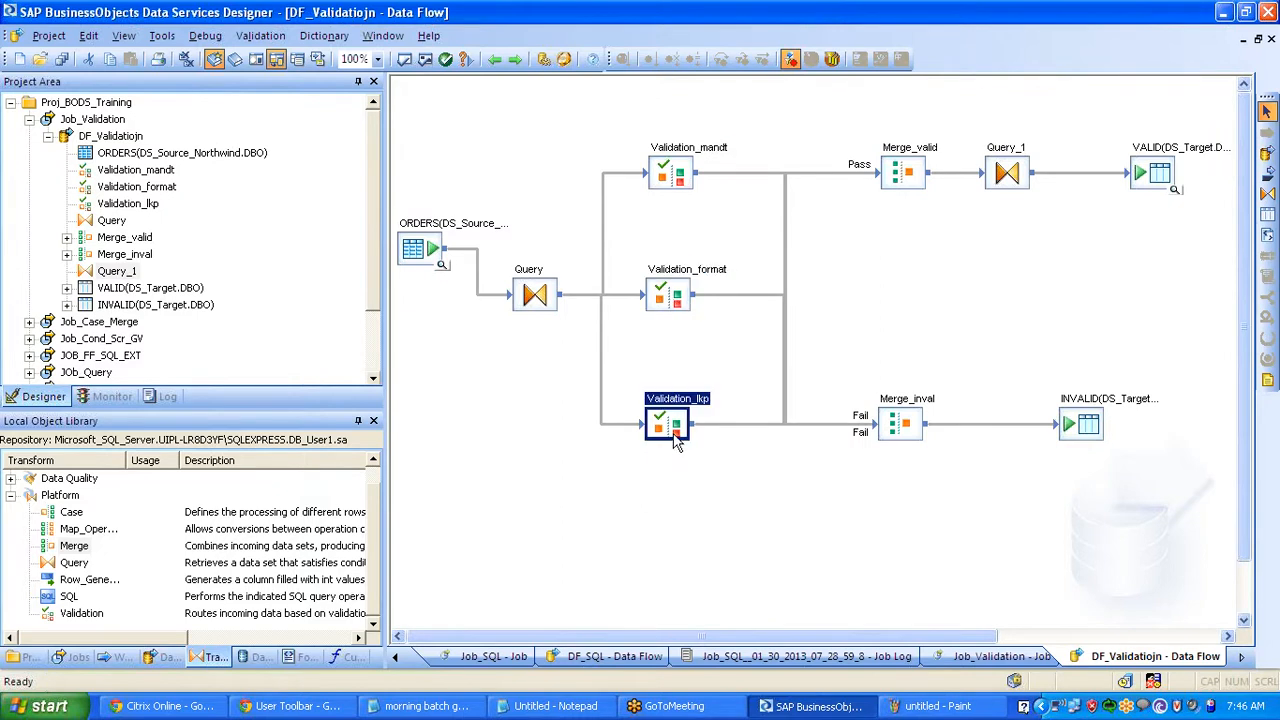
left_click(742, 172)
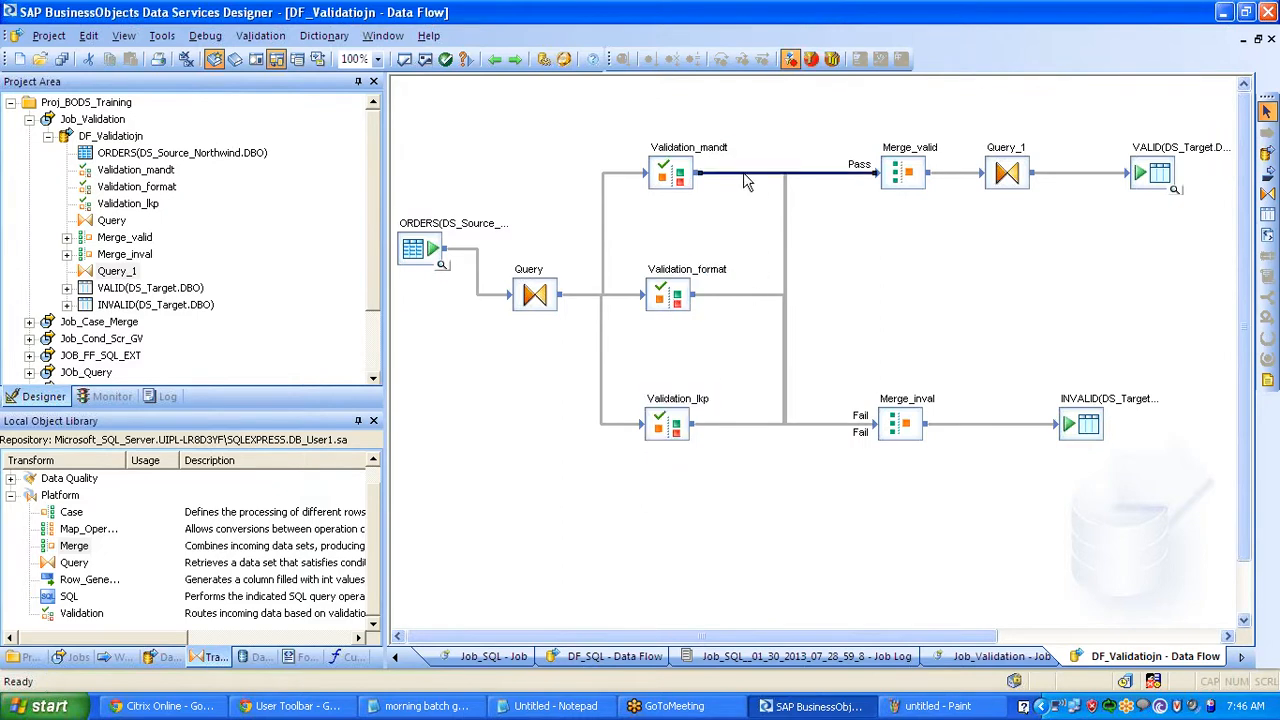
left_click(738, 295)
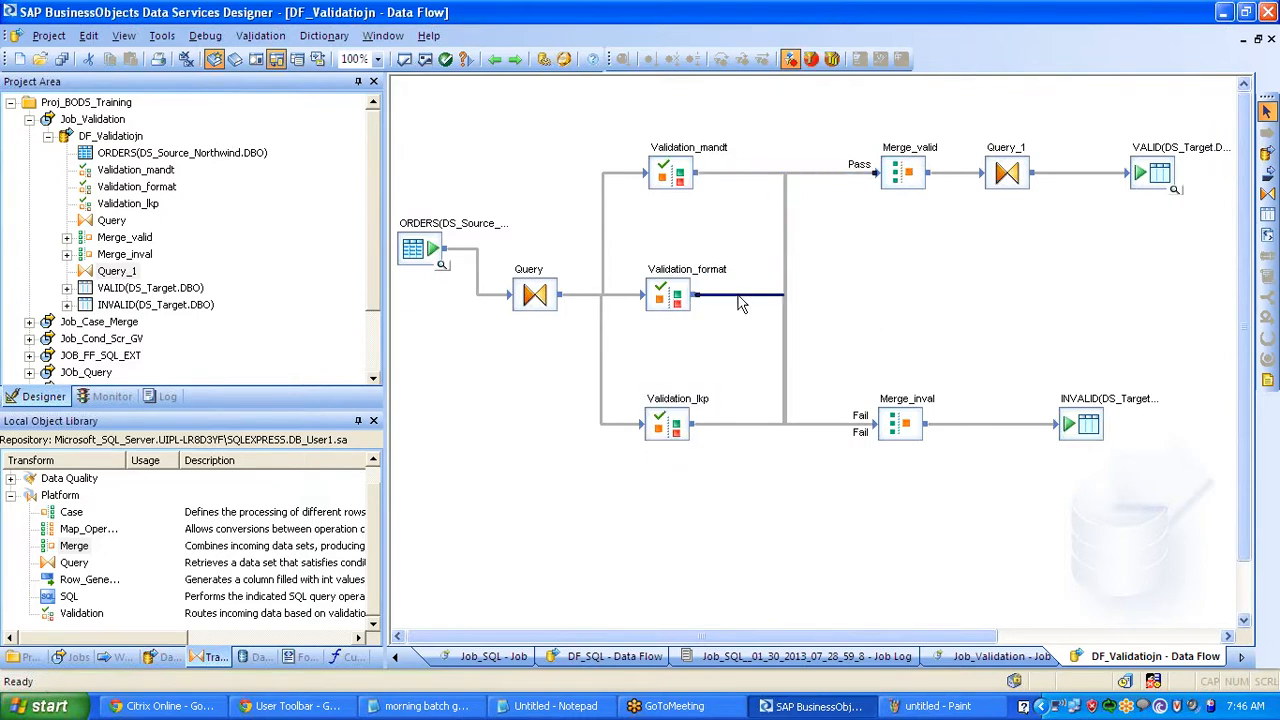
left_click(733, 430)
left_click(907, 173)
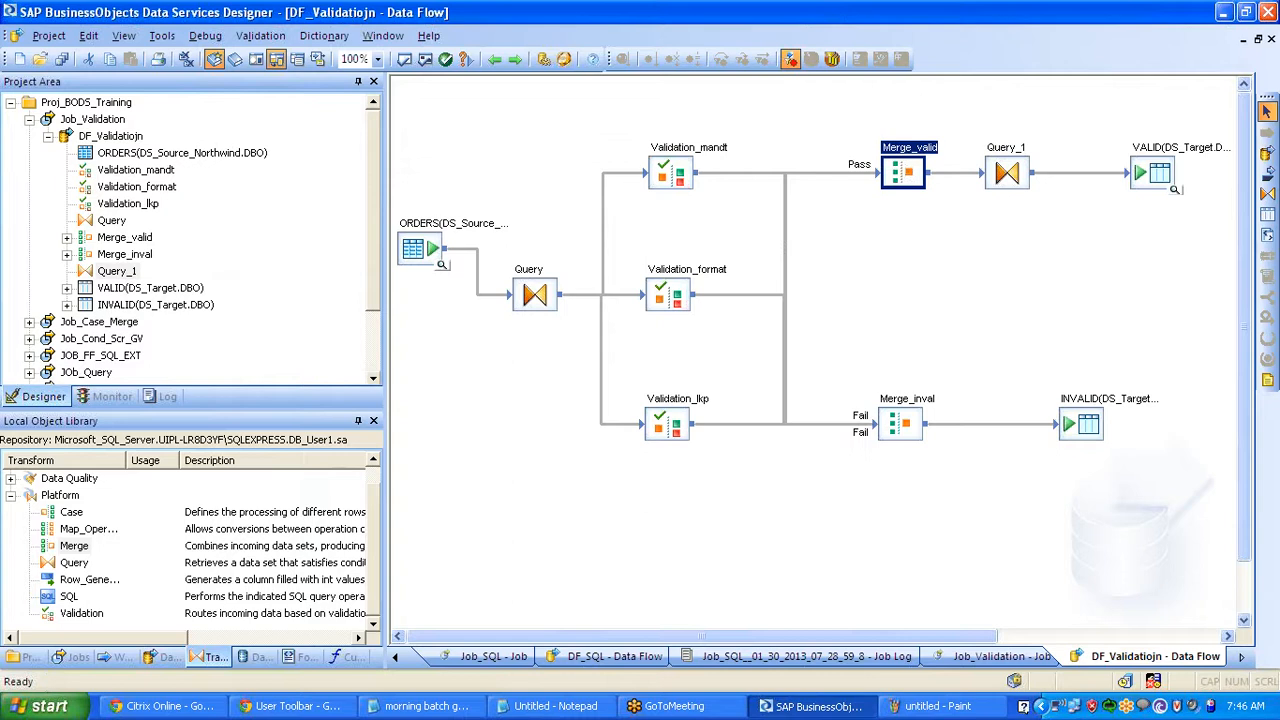
left_click(1157, 185)
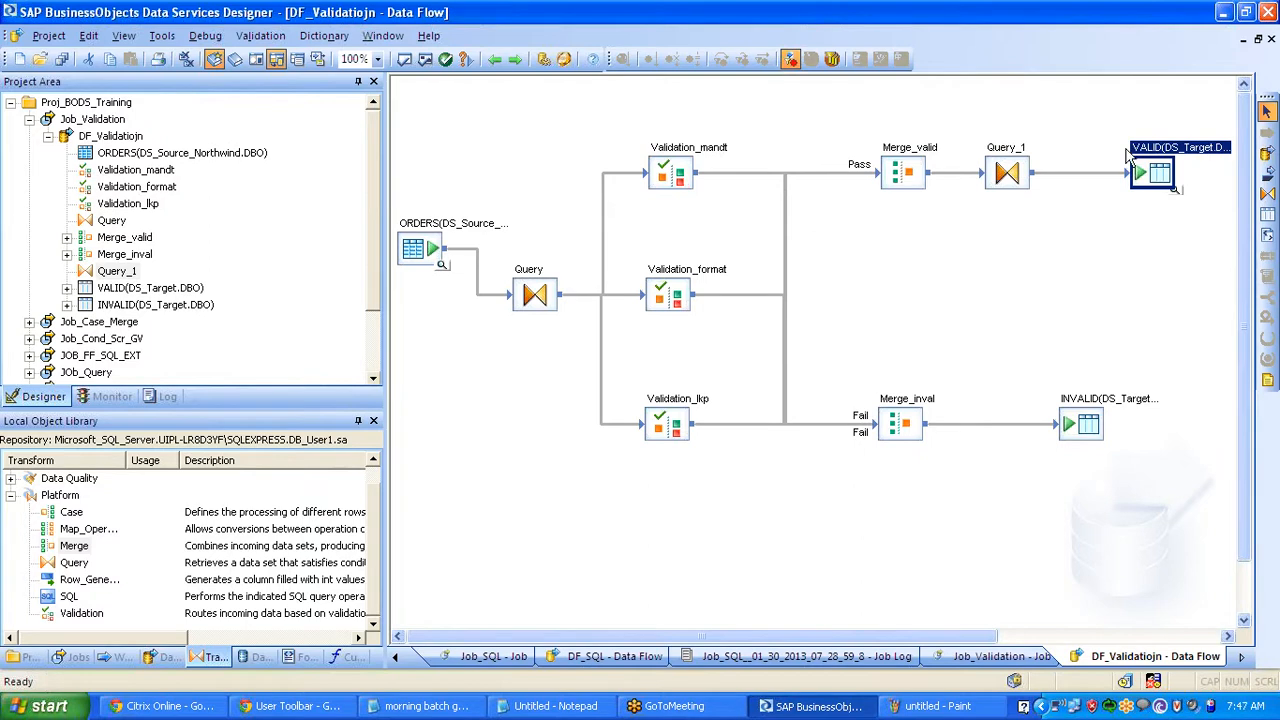
- Make sure Distinct rows is enabled in the Query_1 select options, and return to the data flow
double_click(1006, 174)
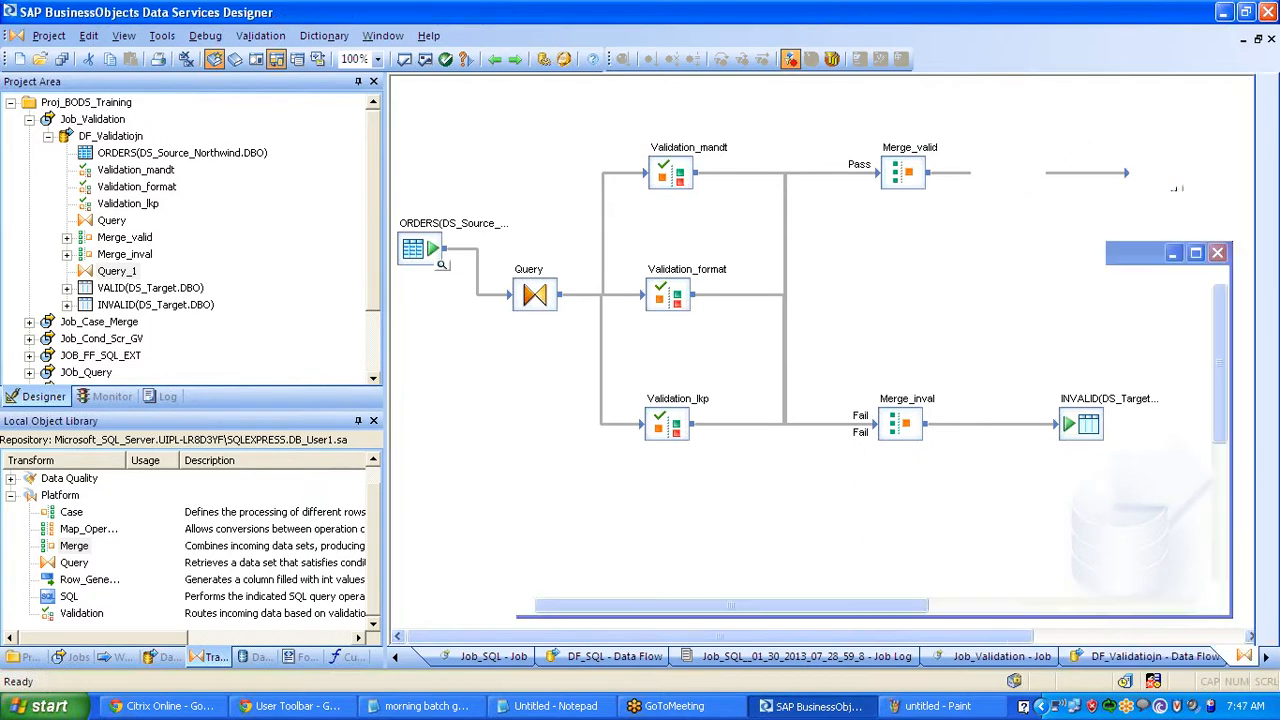
left_click(507, 284)
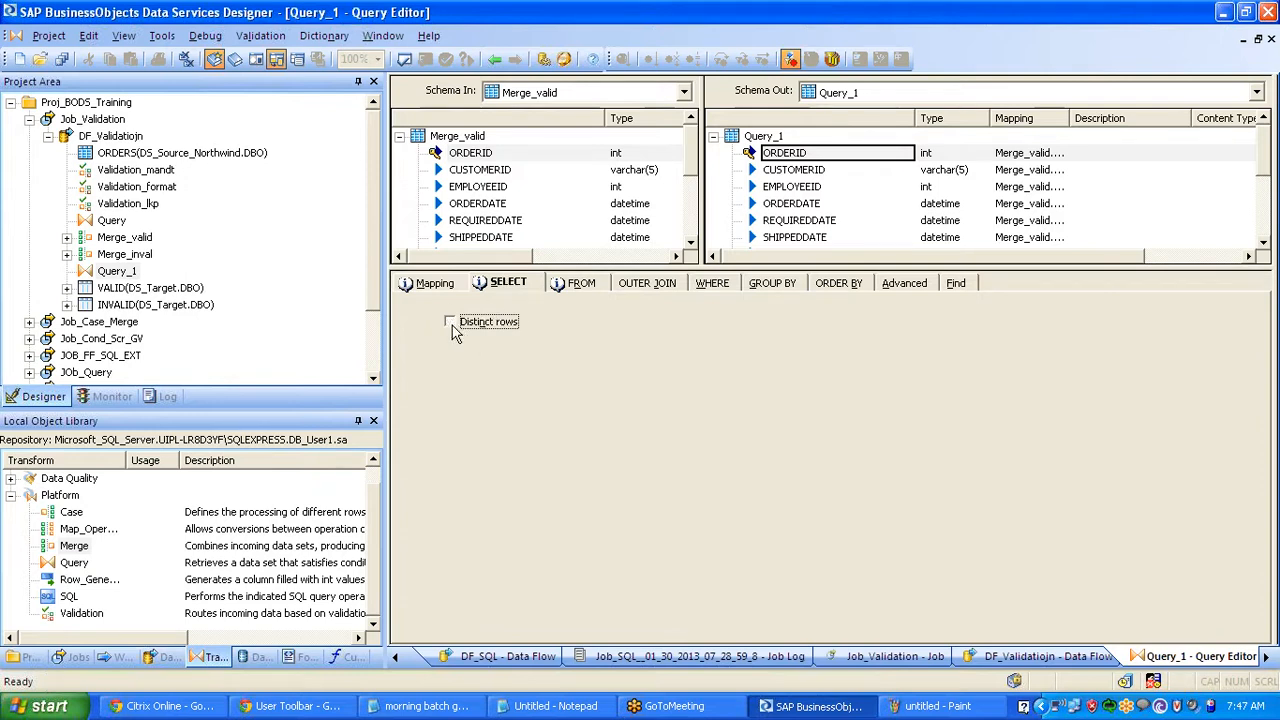
left_click(450, 322)
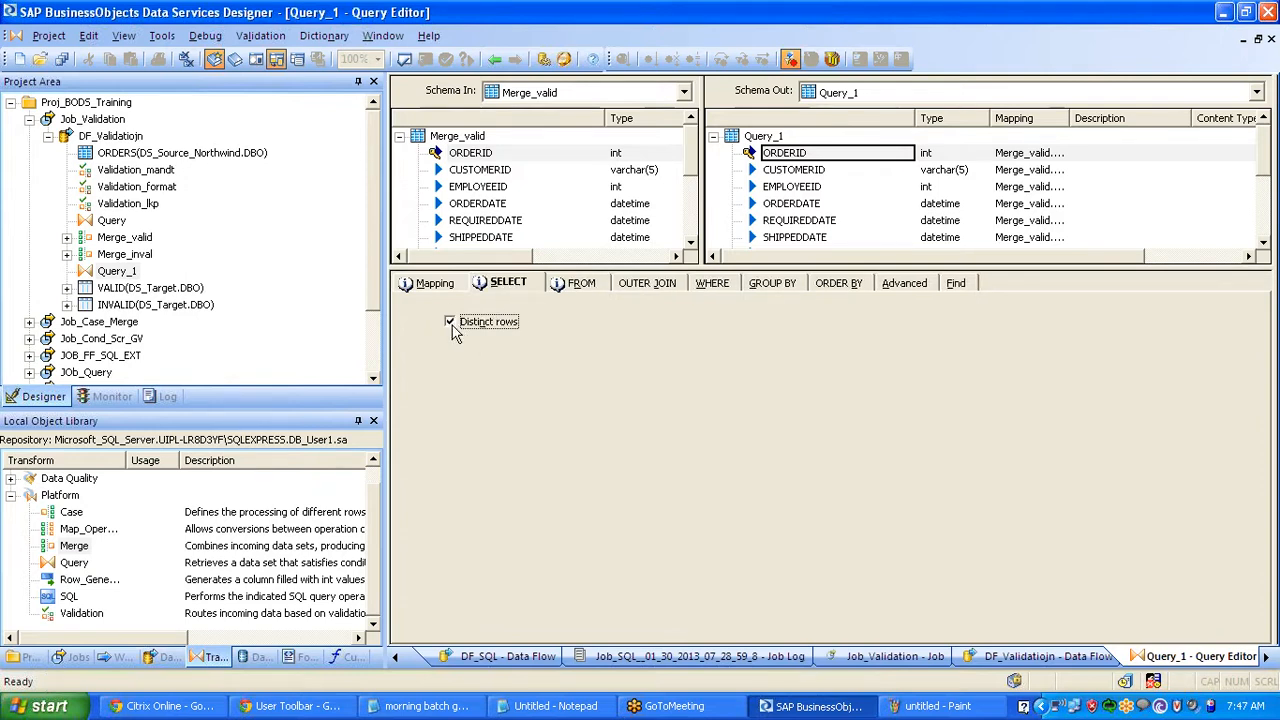
left_click(496, 61)
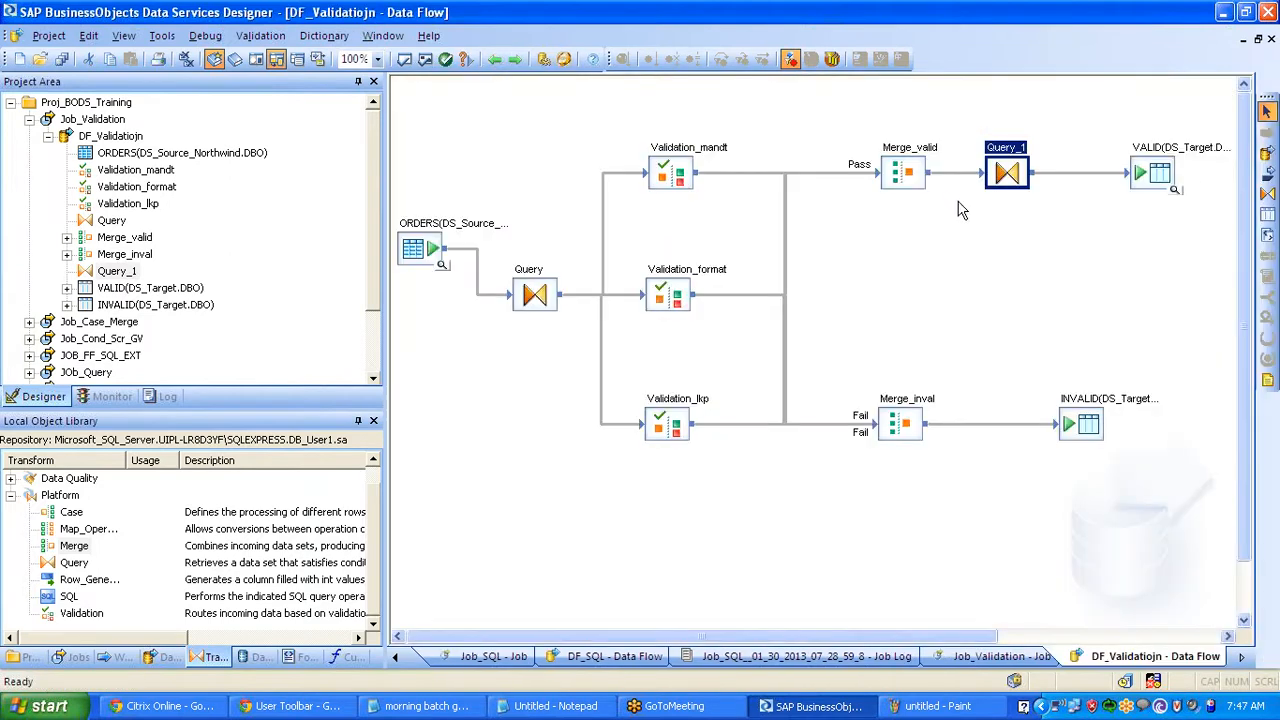
- Compare the deduplicated path into VALID with the direct Merge_inval path, and review the three validations that feed them
left_click(1164, 174)
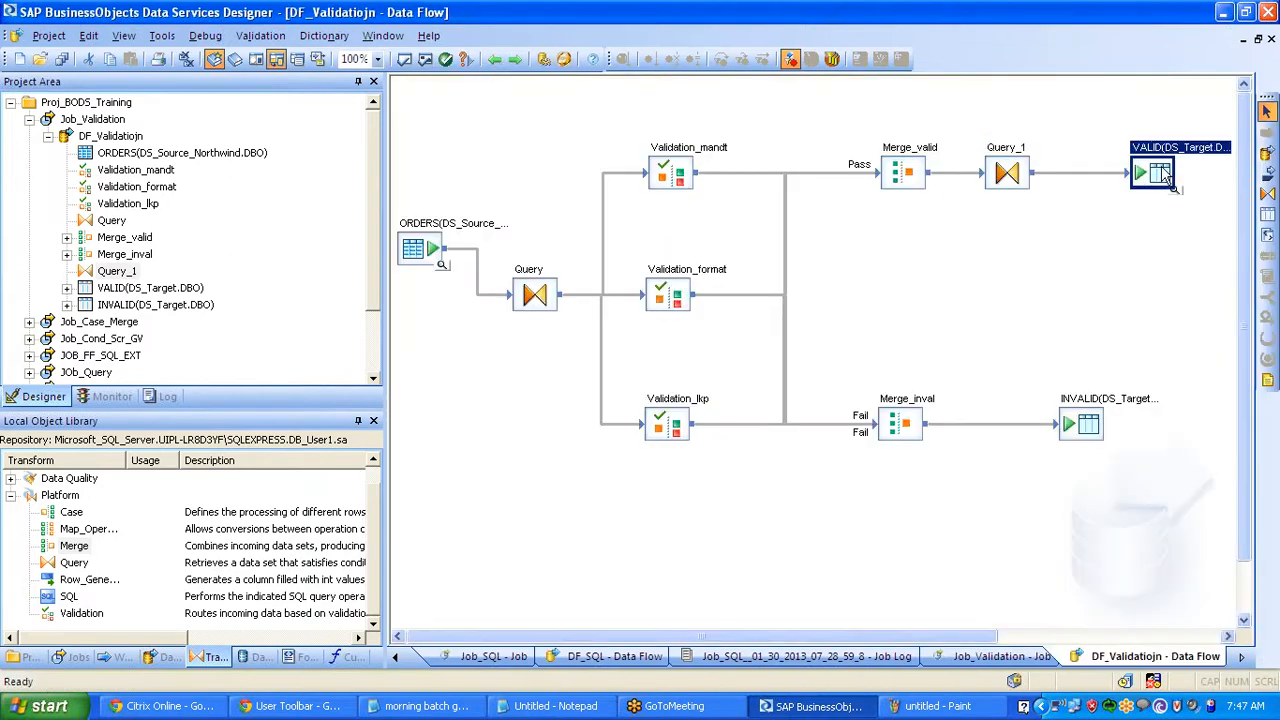
left_click(1006, 180)
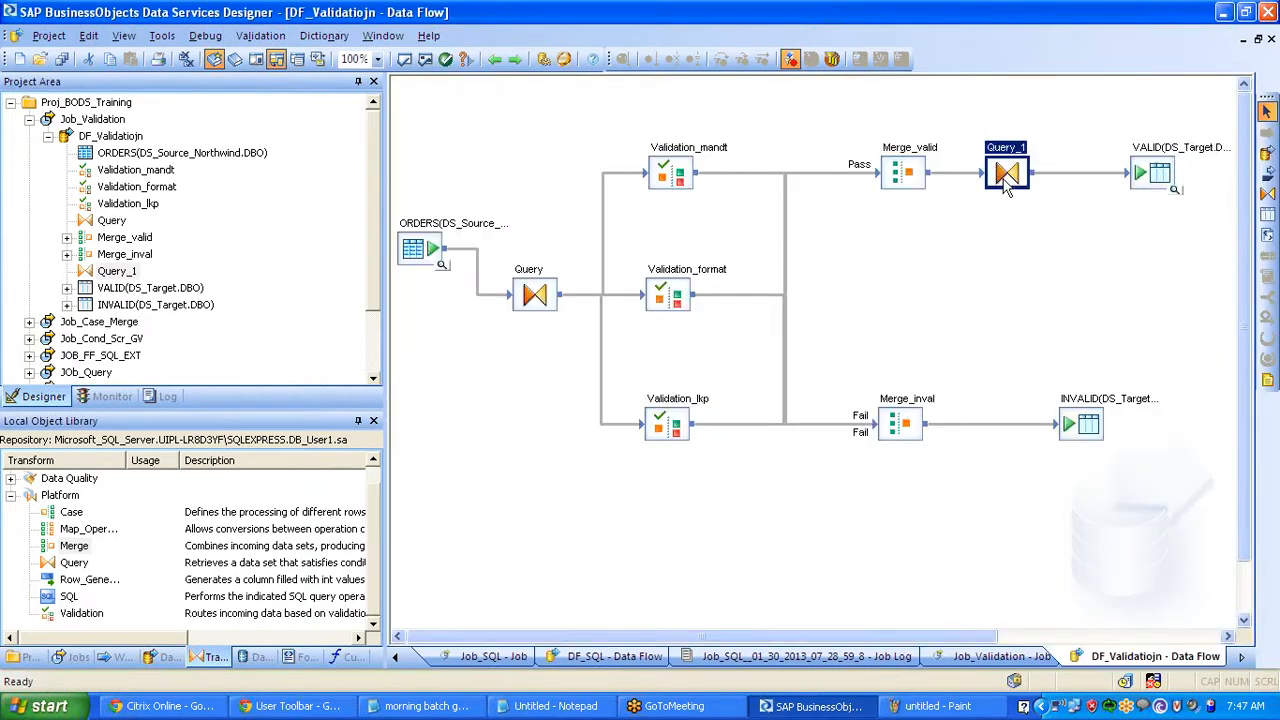
left_click(893, 436)
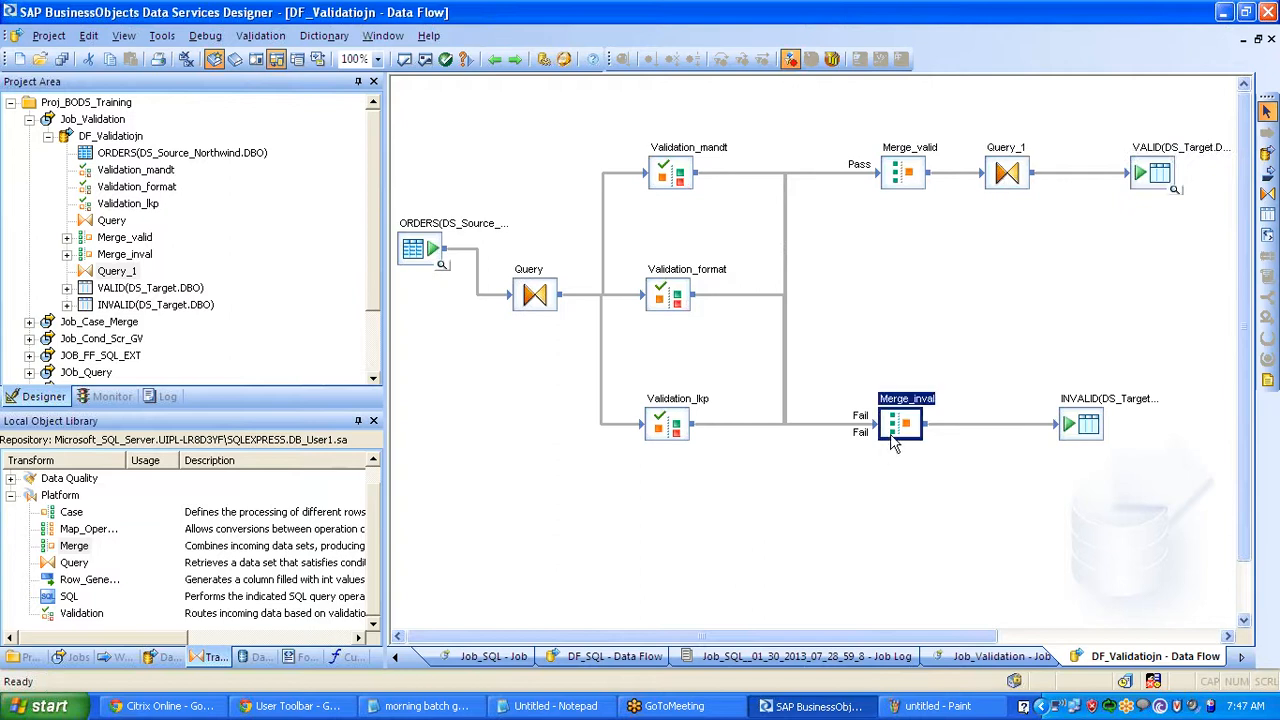
left_click(976, 426)
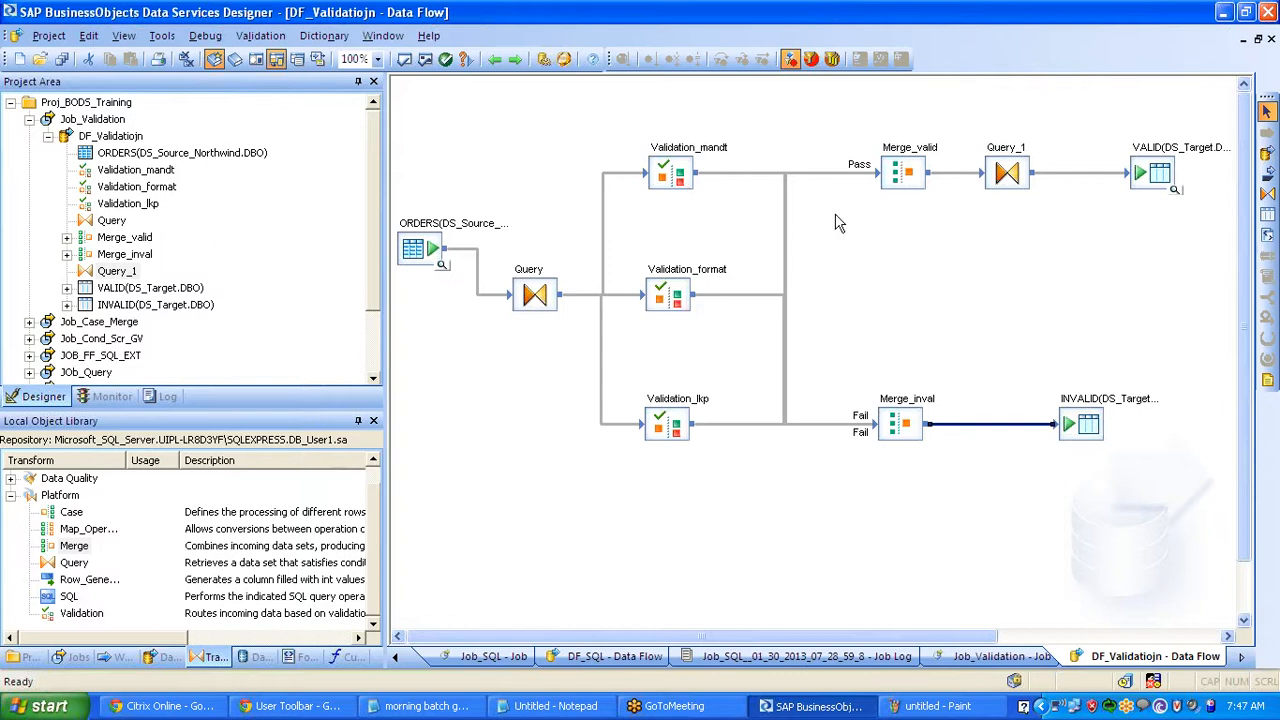
left_click(686, 180)
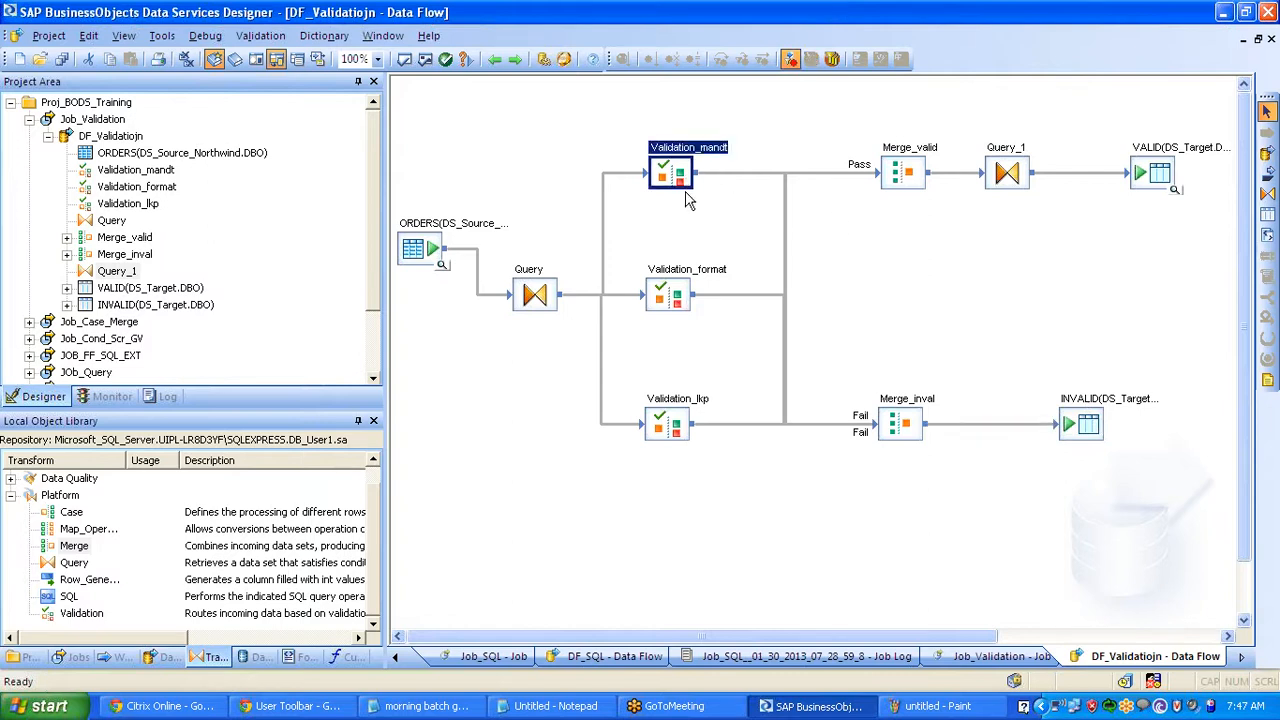
left_click(675, 292)
left_click(672, 432)
left_click(672, 302)
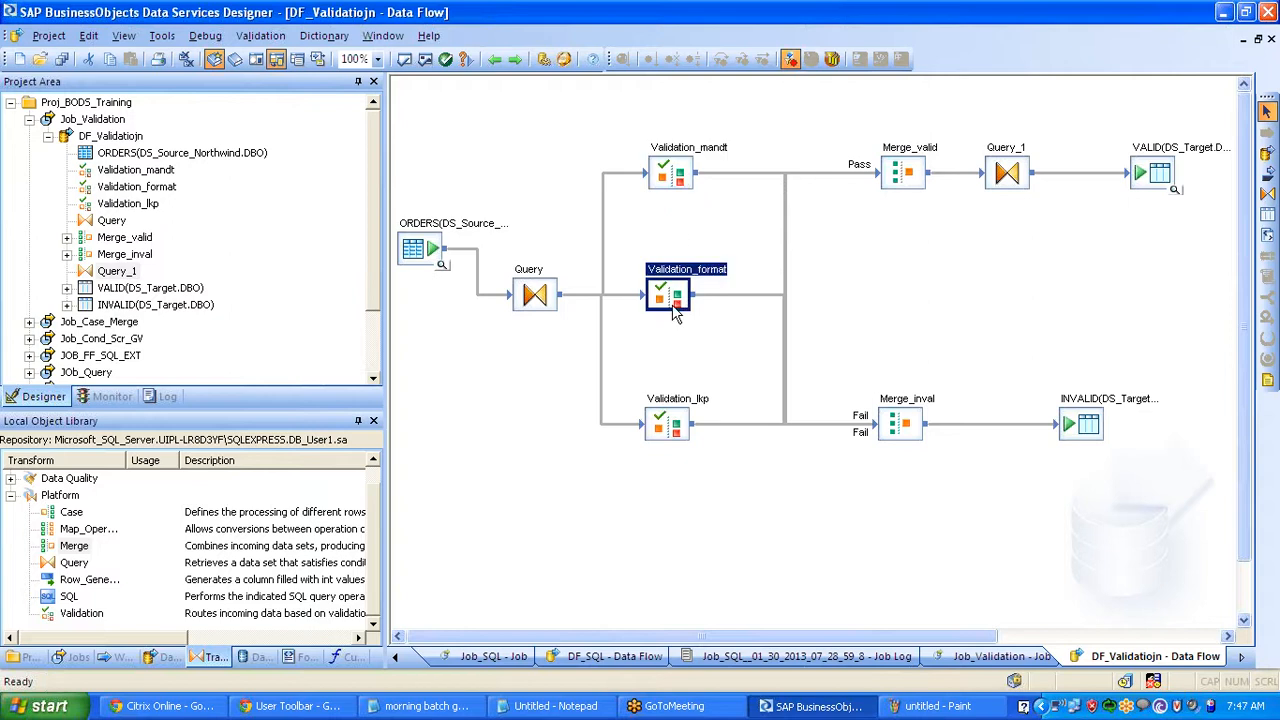
- Examine how failed rows from each validation reach the INVALID table, and open Merge_inval to inspect its output columns
left_click(1094, 429)
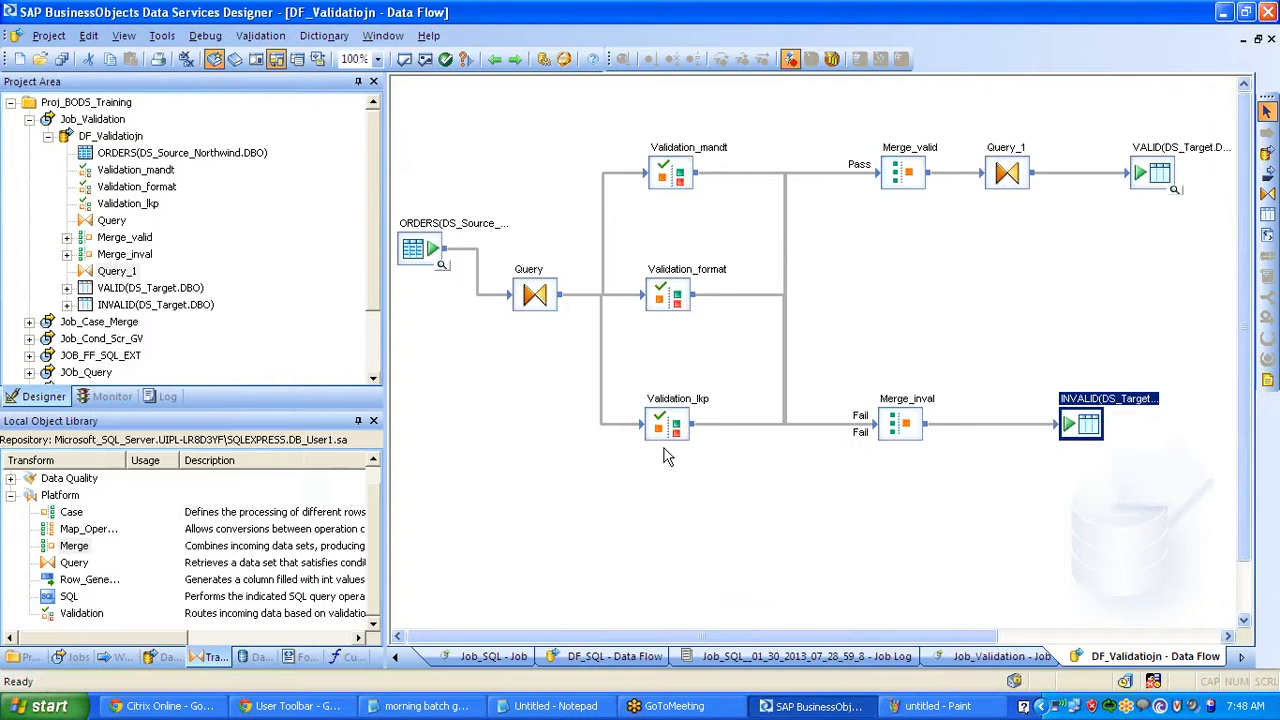
left_click(952, 425)
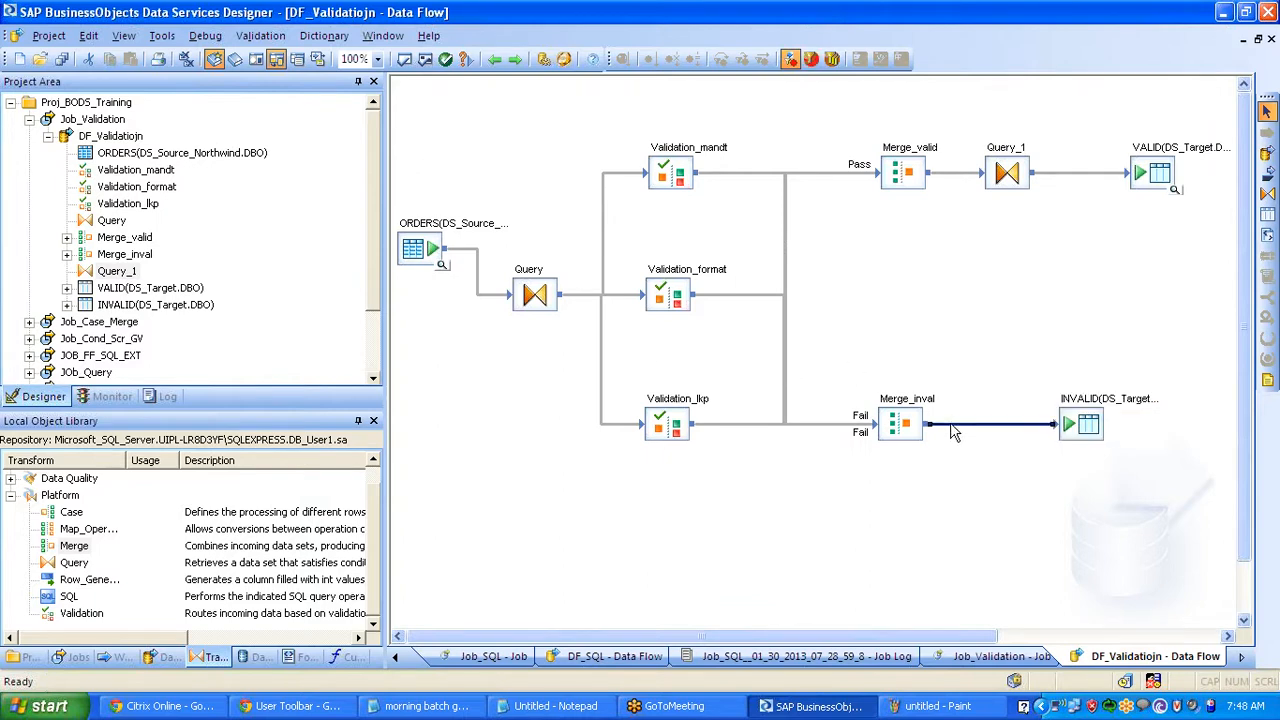
left_click(686, 170)
left_click(1078, 415)
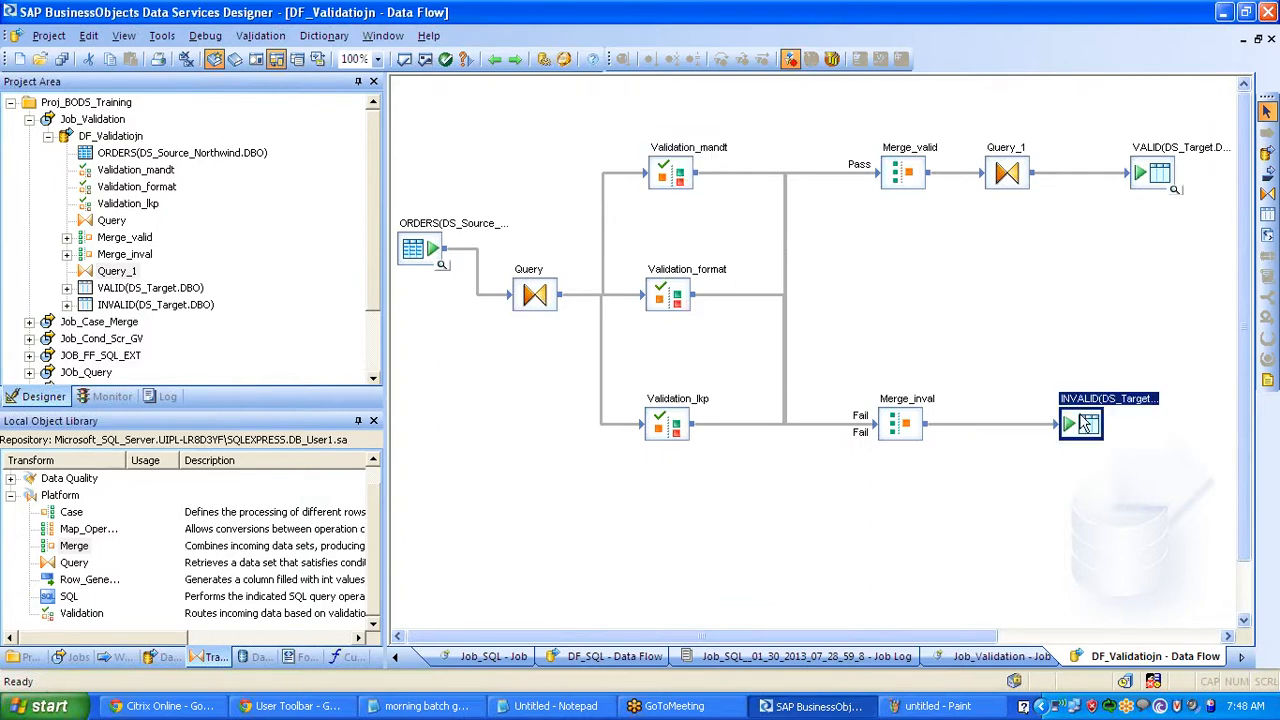
left_click(662, 305)
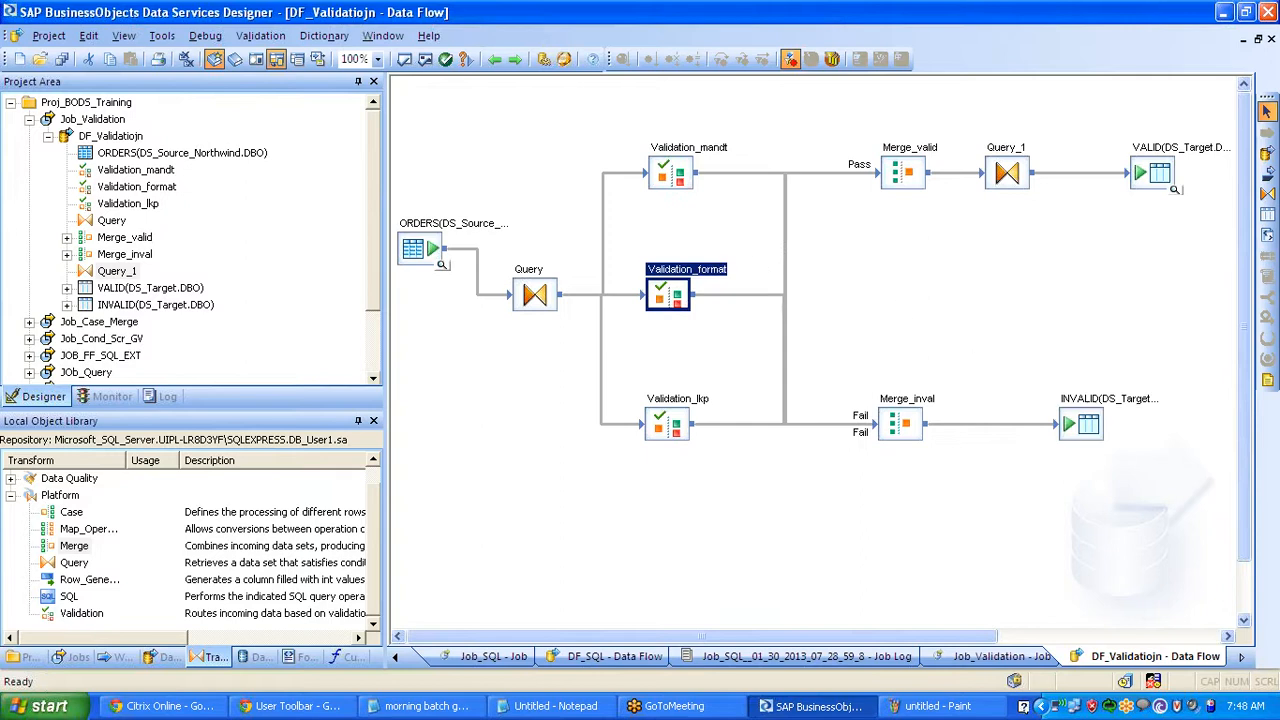
left_click(1072, 422)
left_click(672, 426)
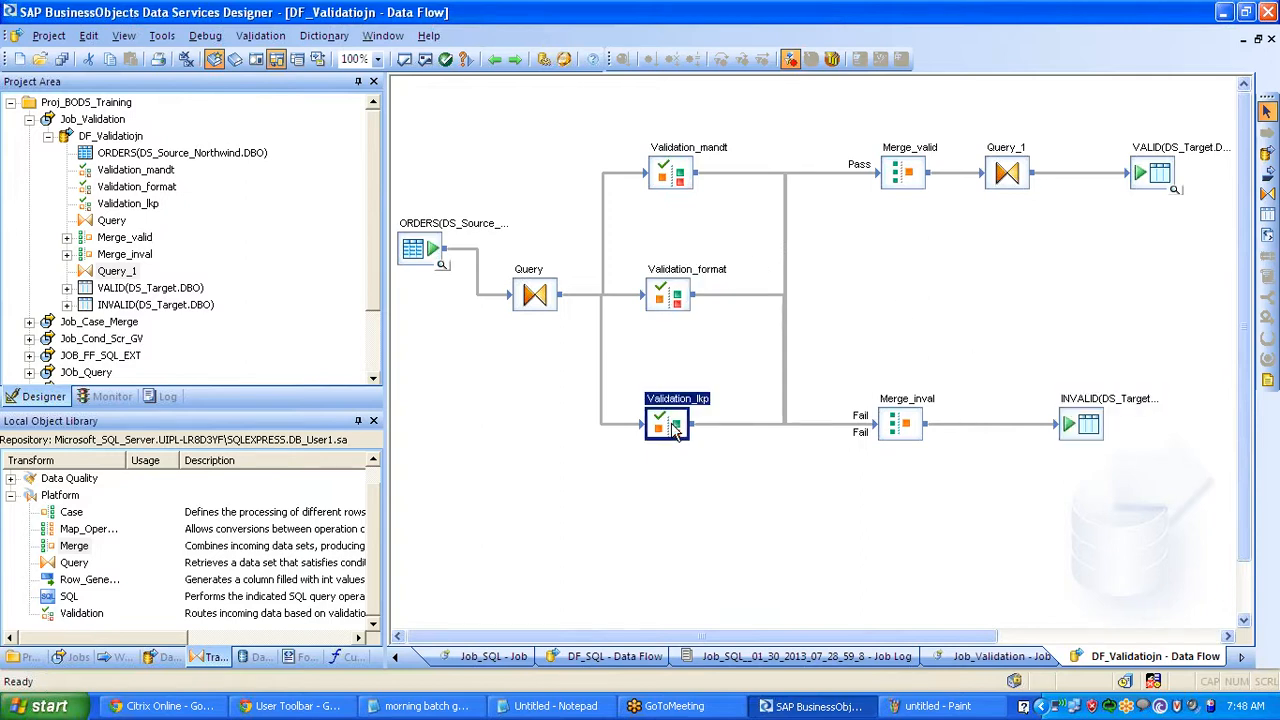
left_click(1090, 427)
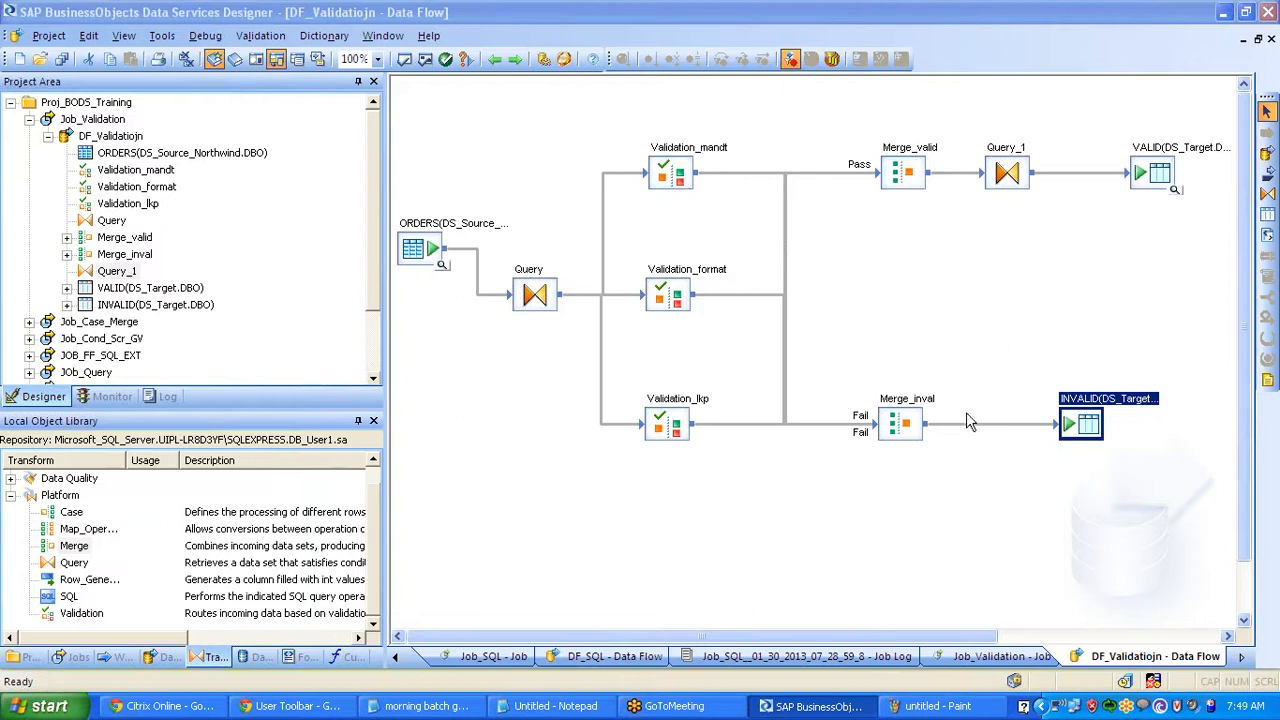
double_click(900, 424)
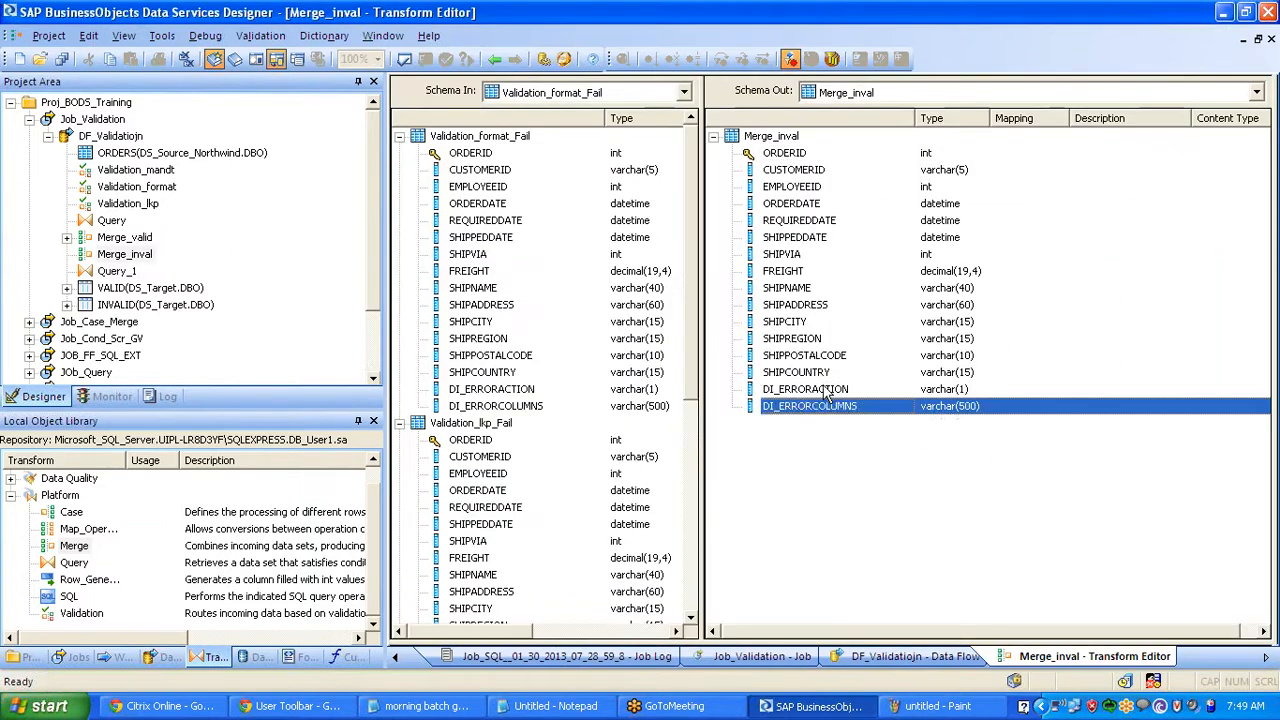
- Compare the DI_ERRORACTION and DI_ERRORCOLUMNS output columns of Merge_inval with the output schema of Merge_valid, and return to the data flow
left_click(826, 390)
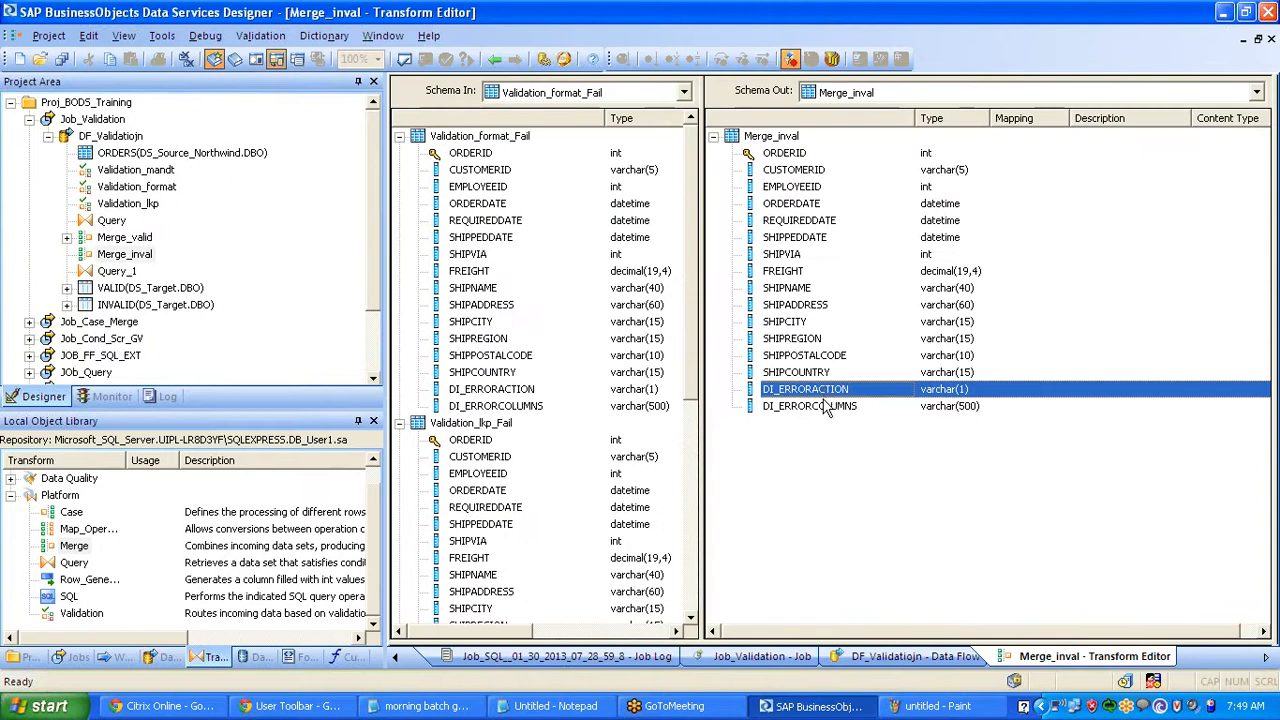
left_click(826, 406)
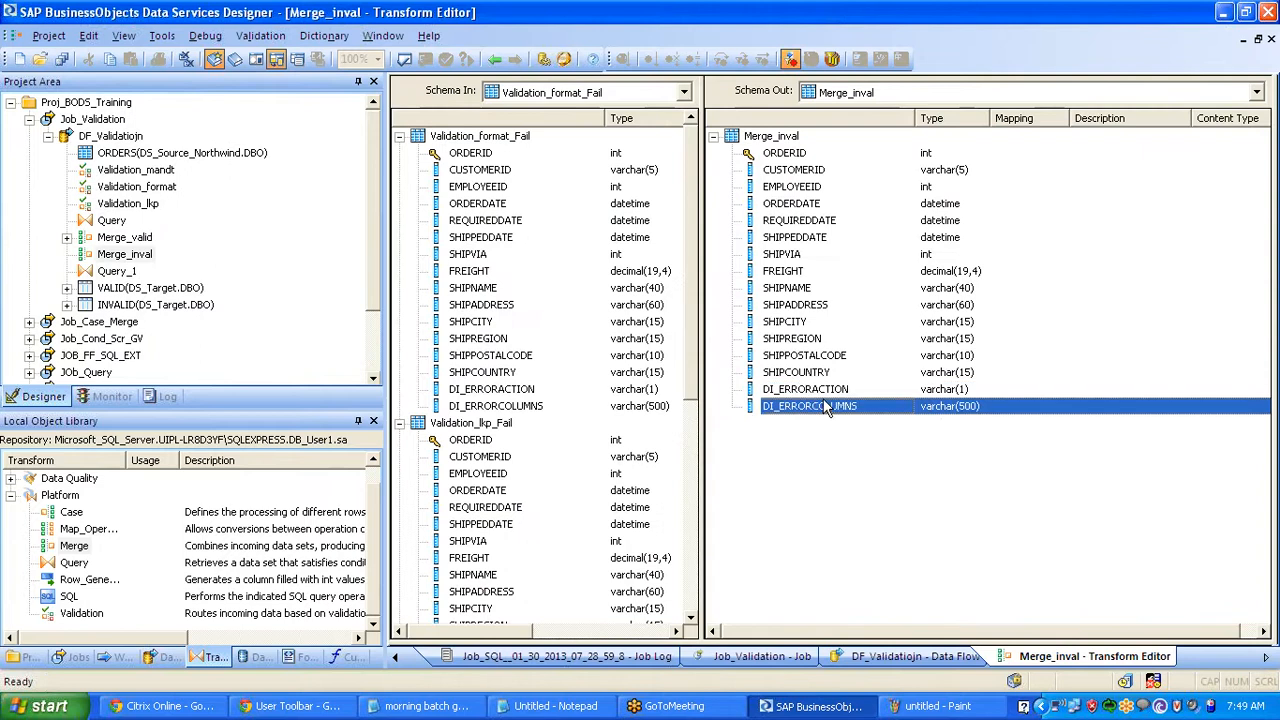
left_click(494, 59)
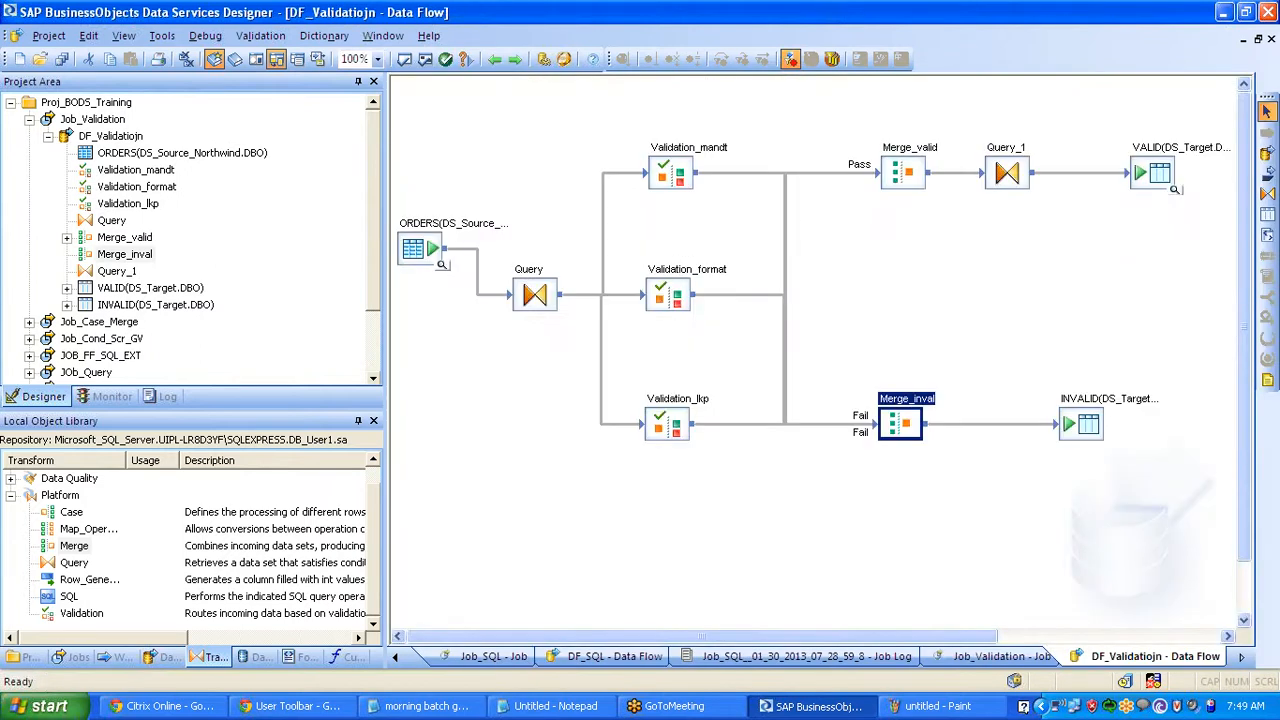
left_click(907, 149)
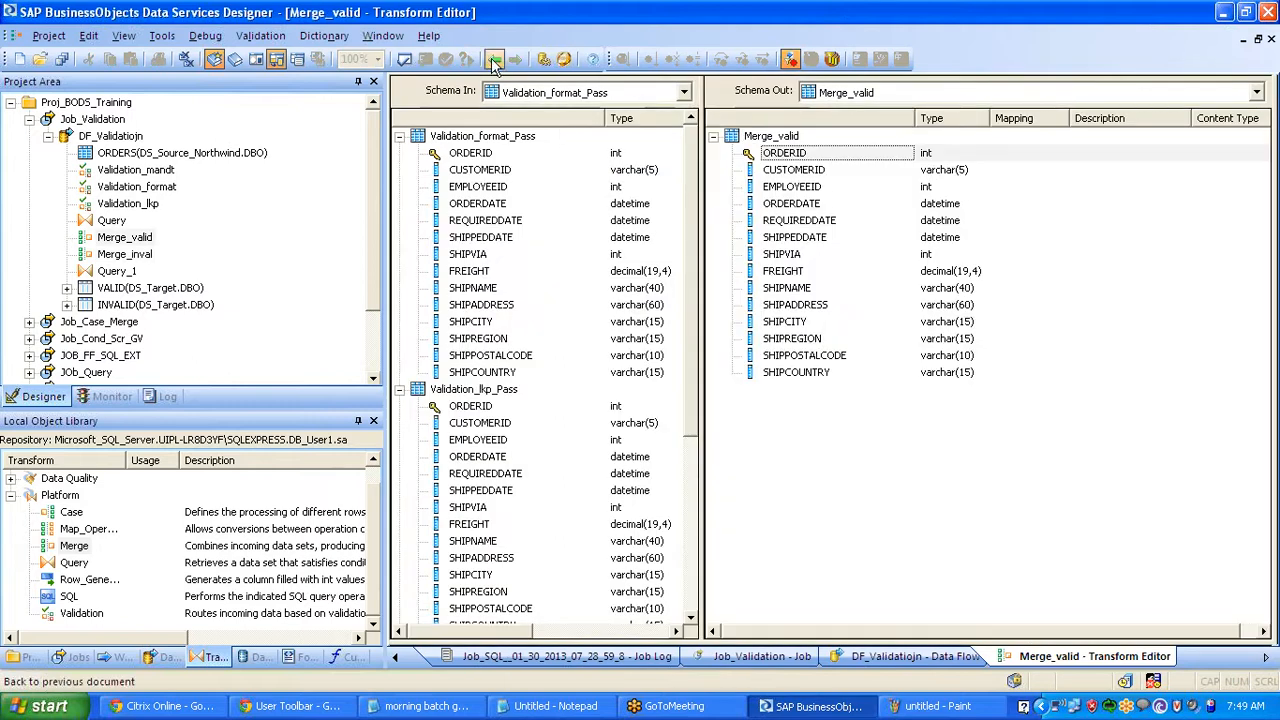
left_click(494, 62)
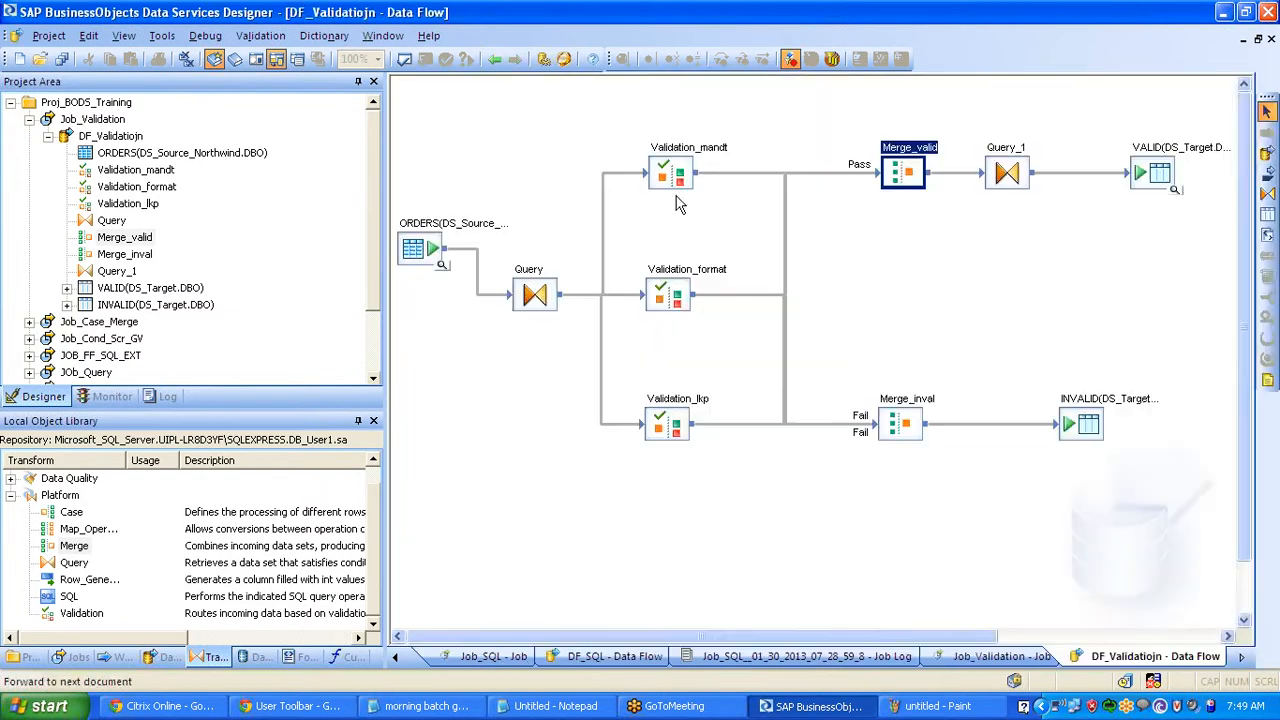
- Reopen Merge_inval to examine its two error output columns and their data types, and return to the data flow
left_click(907, 400)
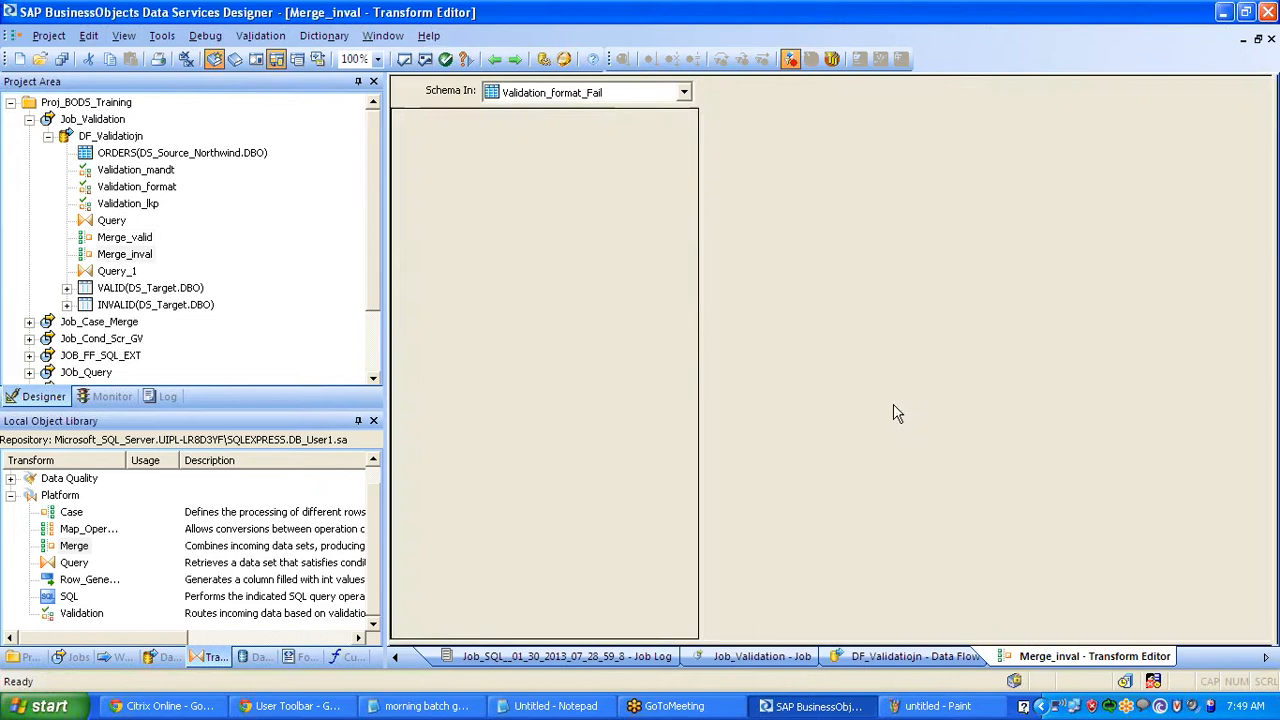
left_click(848, 389)
left_click(848, 406)
left_click(829, 392)
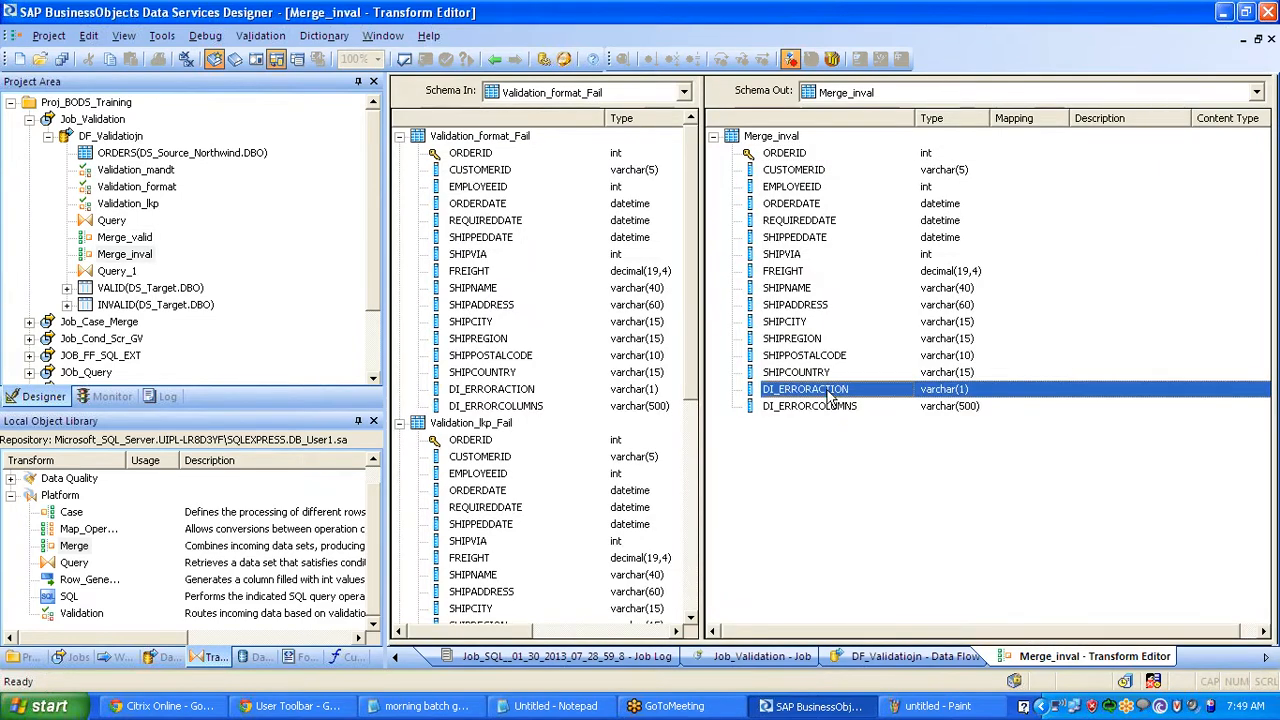
left_click(832, 408)
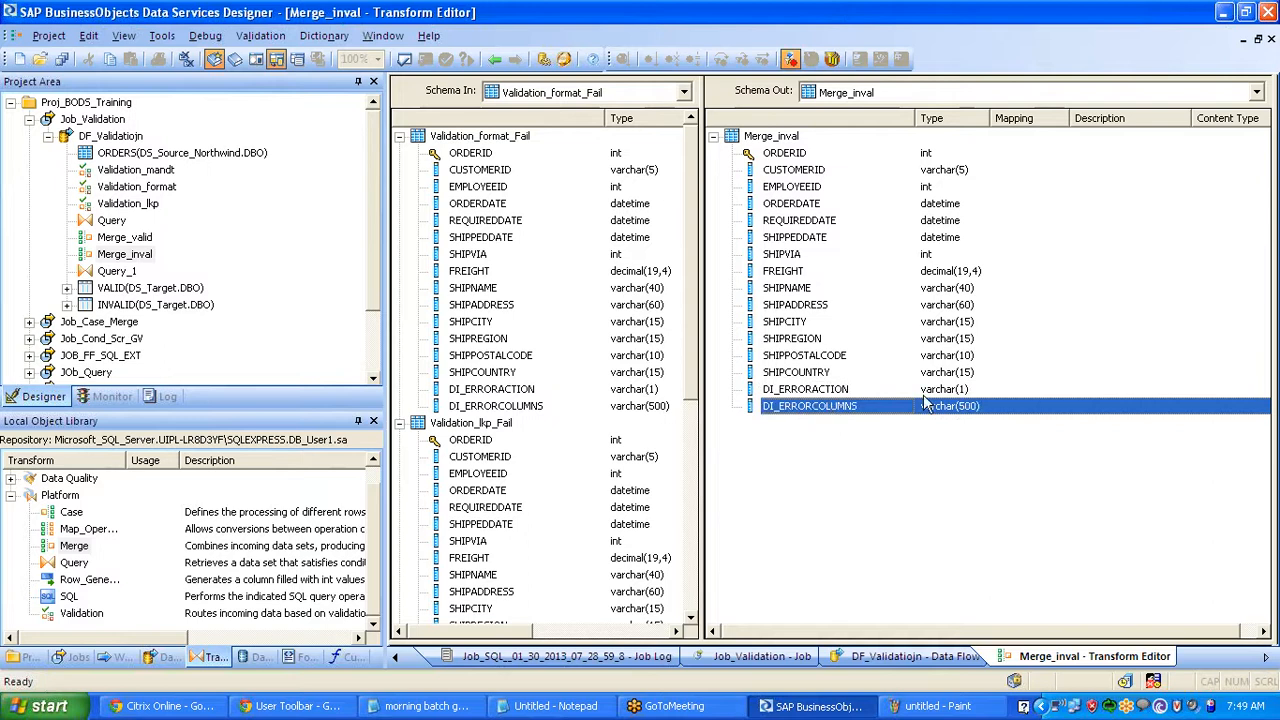
left_click(494, 59)
- Execute the Job_Validation job to load the VALID and INVALID target tables
left_click(101, 123)
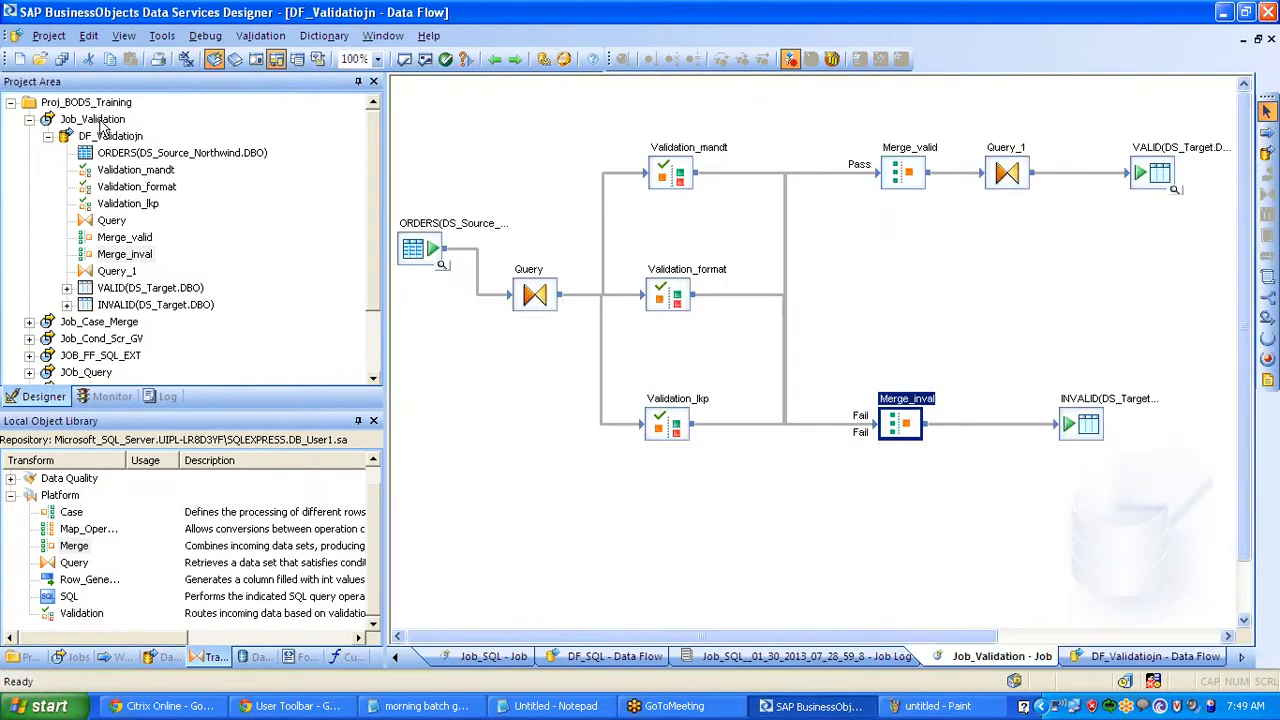
key("F8")
left_click(530, 457)
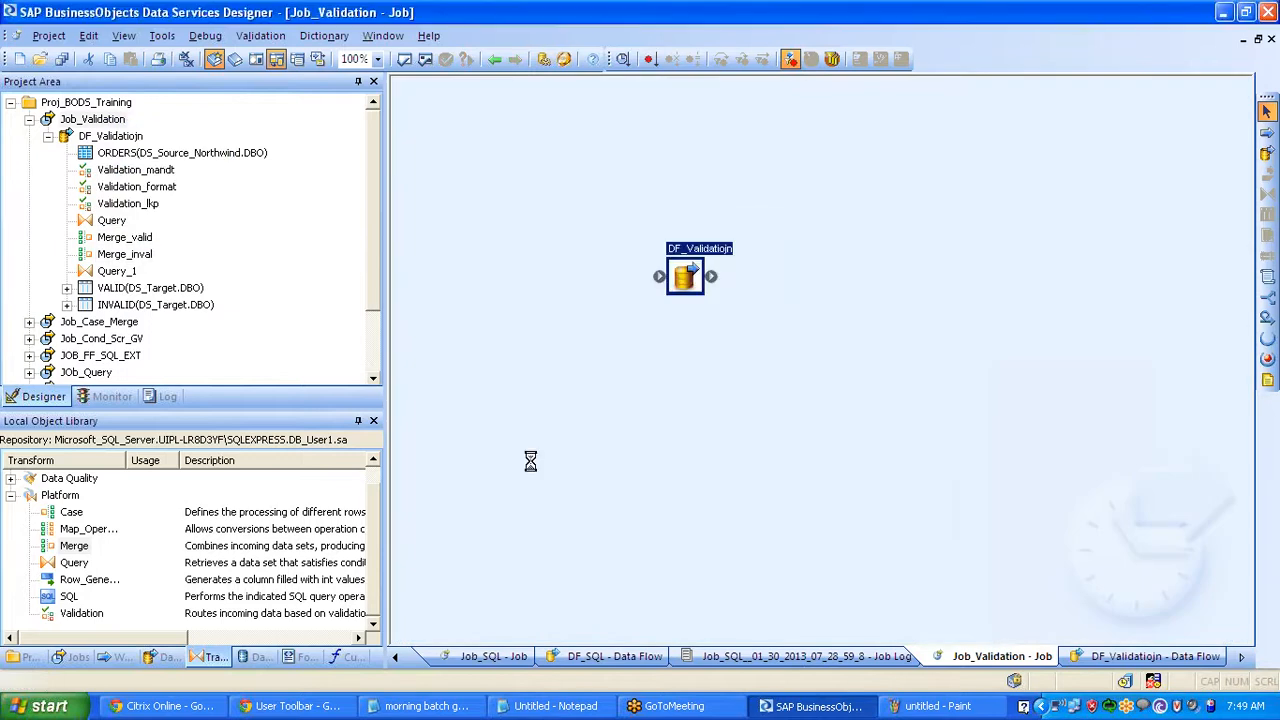
left_click(736, 570)
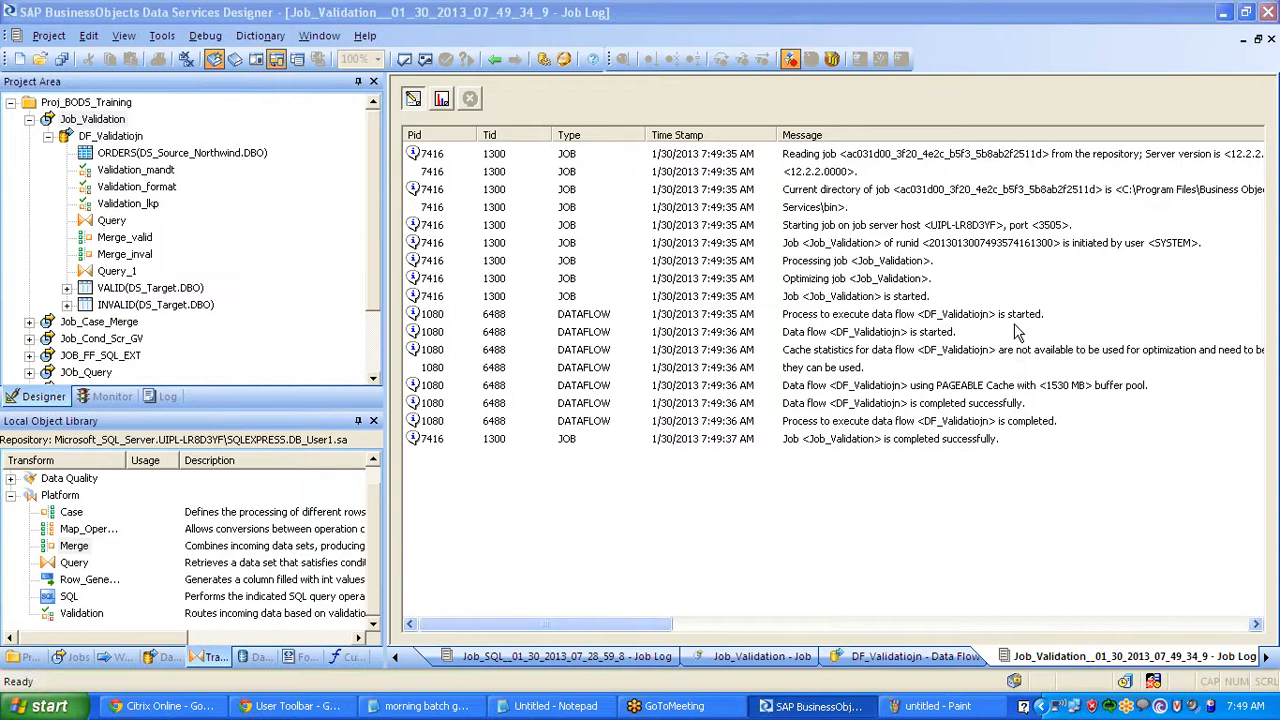
- Open Validation_format in DF_Validatiojn and compare its Pass and Fail output schemas, including the error columns, before returning to the data flow
double_click(110, 136)
left_click(528, 269)
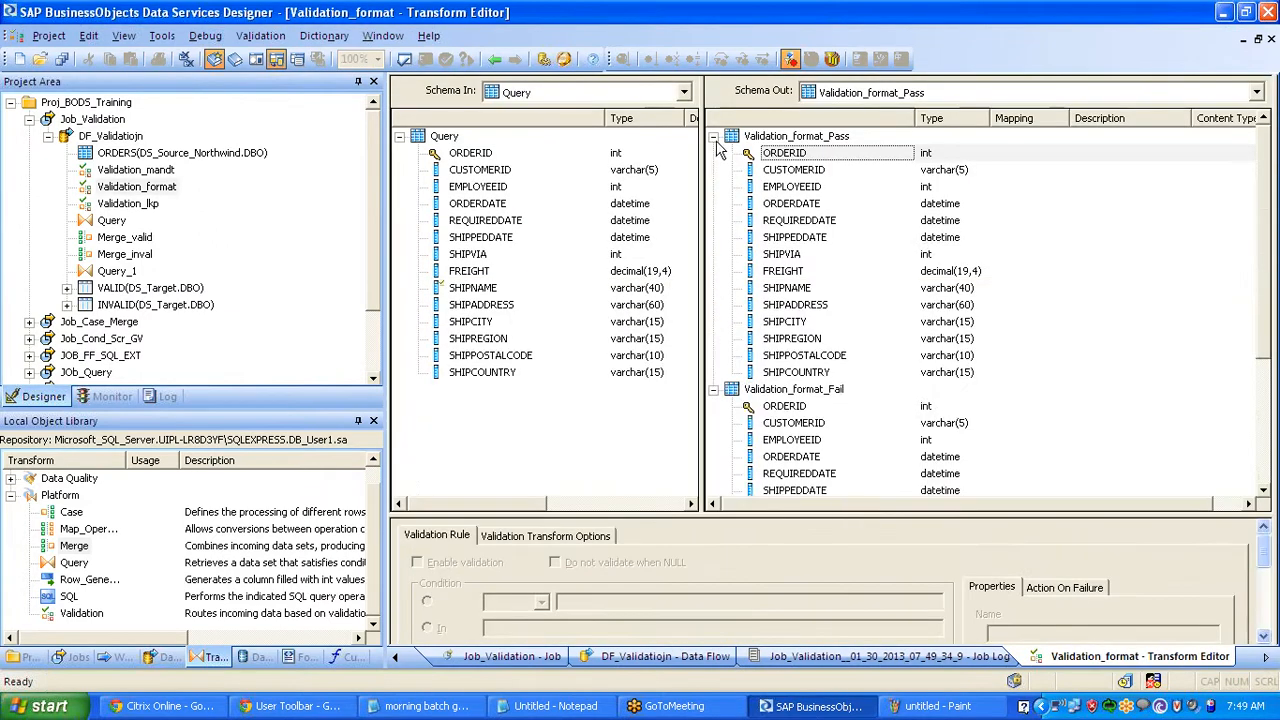
left_click(714, 137)
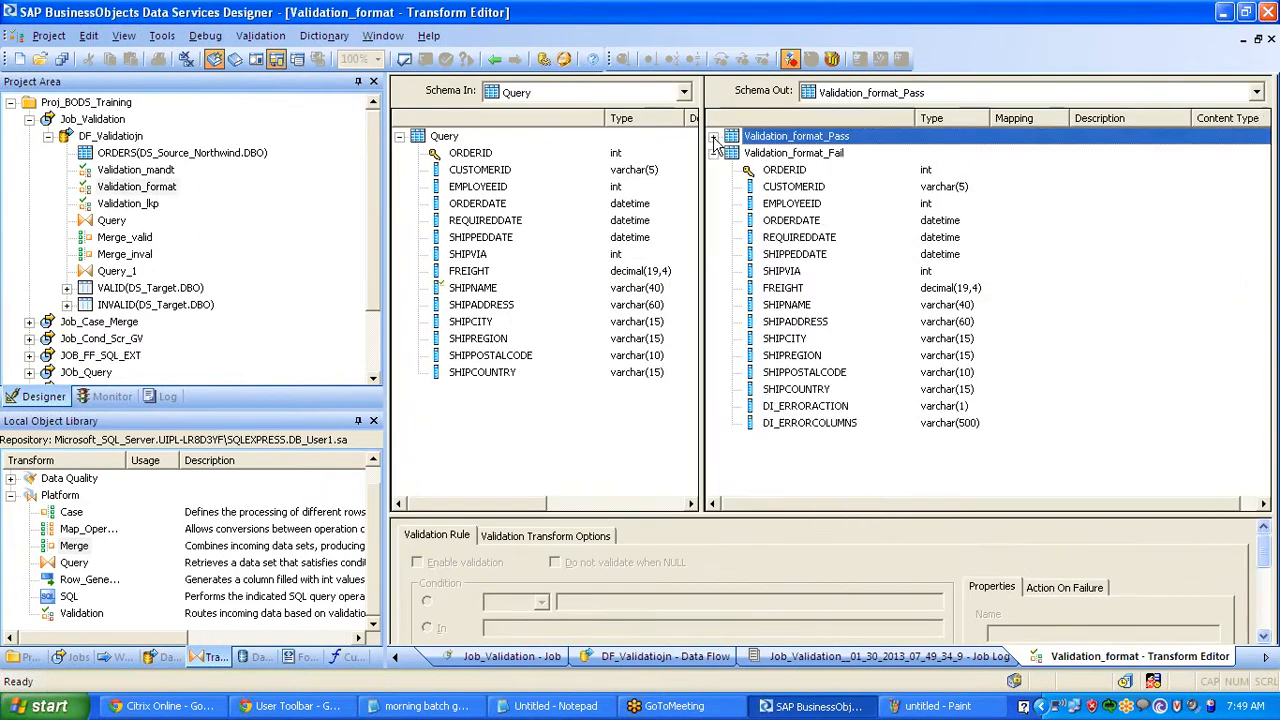
left_click(845, 408)
left_click(845, 424)
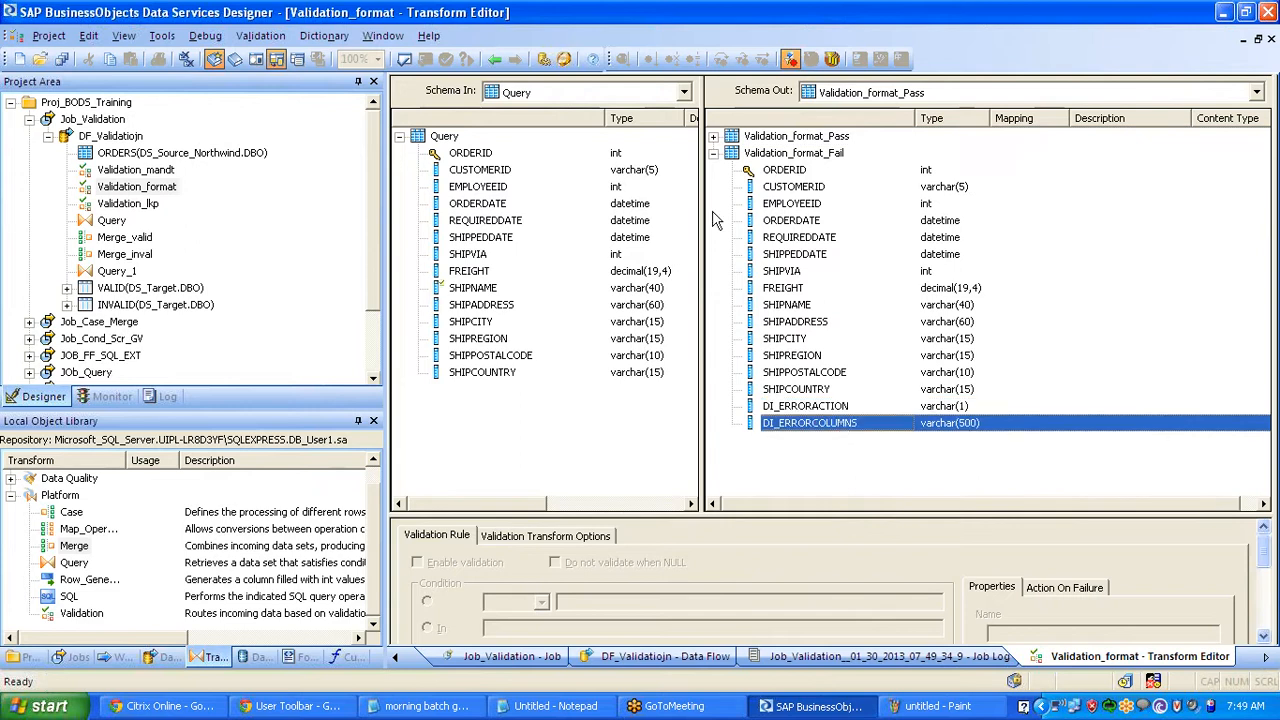
left_click(713, 153)
left_click(713, 136)
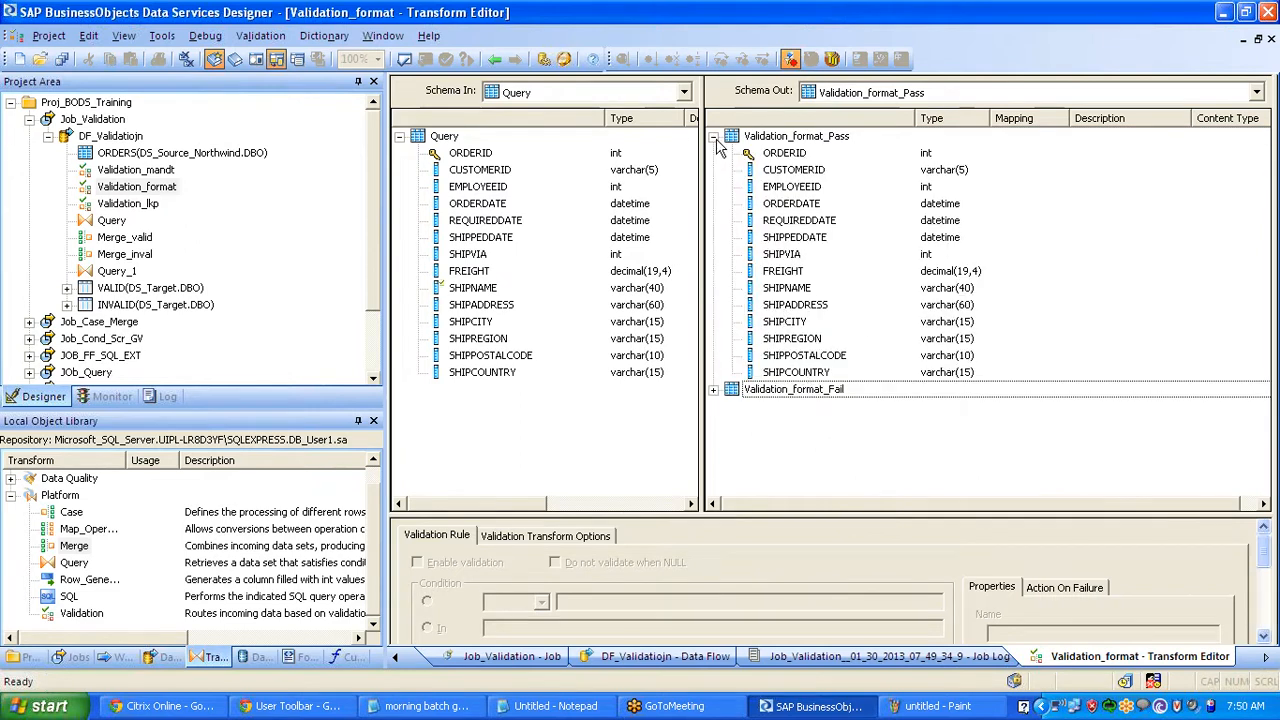
left_click(713, 136)
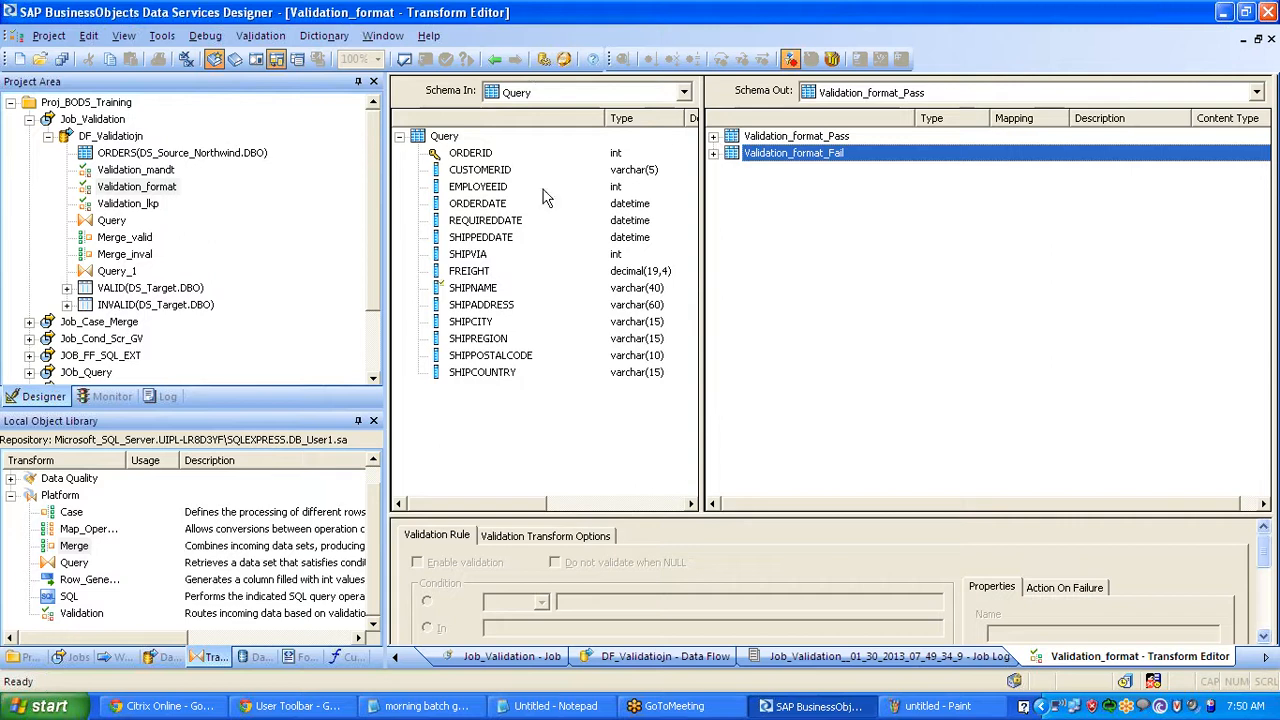
left_click_drag(686, 511, 654, 248)
left_click(495, 60)
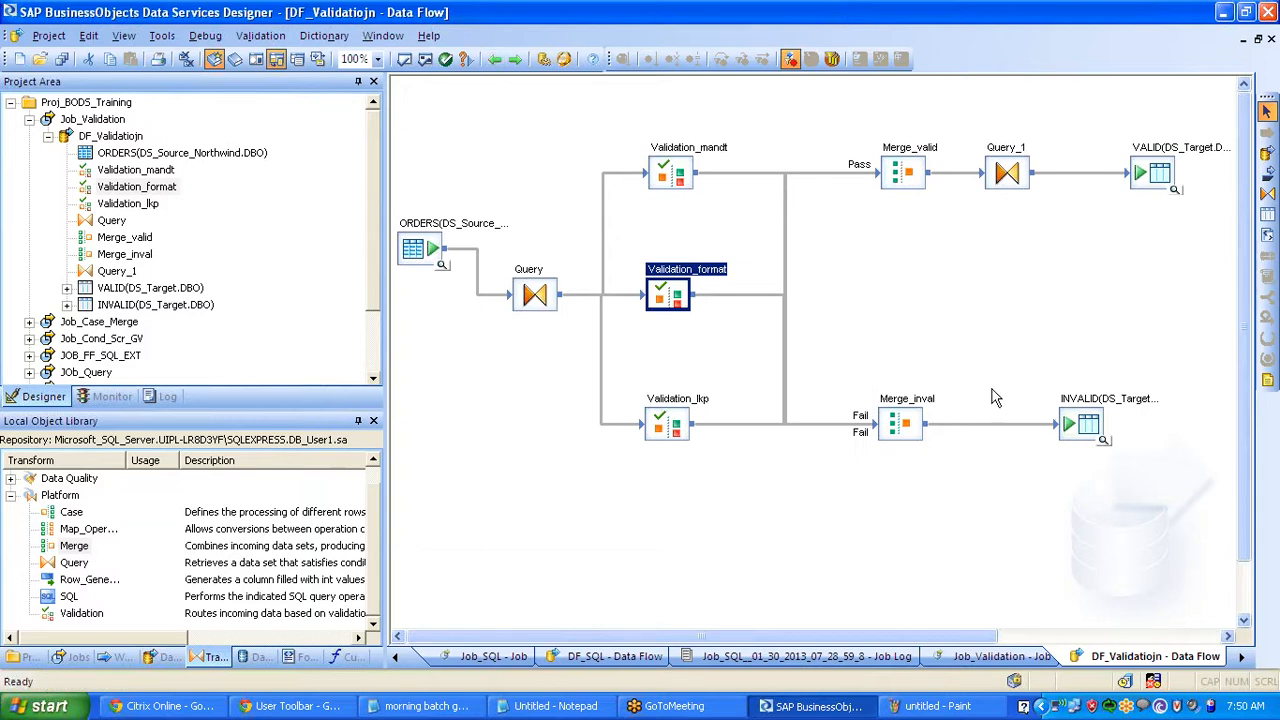
- View the INVALID target table's data and examine the DI_ERRORACTION and DI_ERRORCOLUMNS values across the filtered records
left_click(1103, 440)
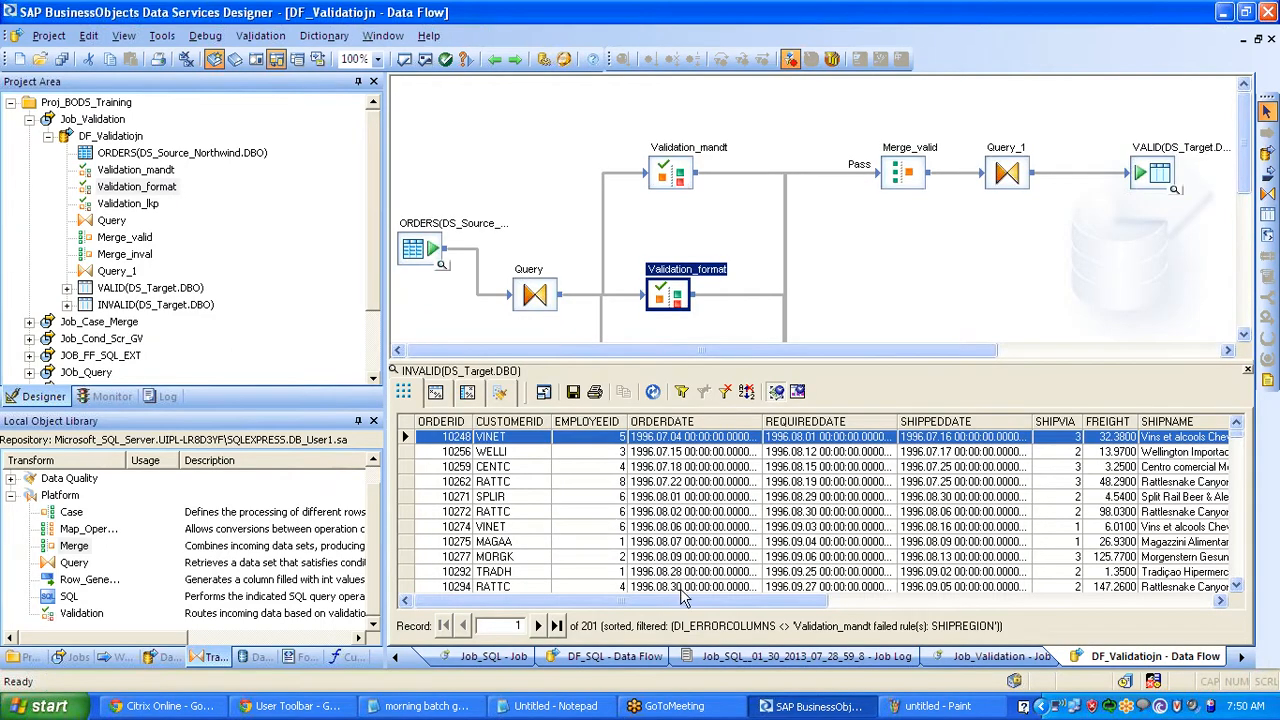
left_click(771, 589)
left_click_drag(771, 589, 1056, 585)
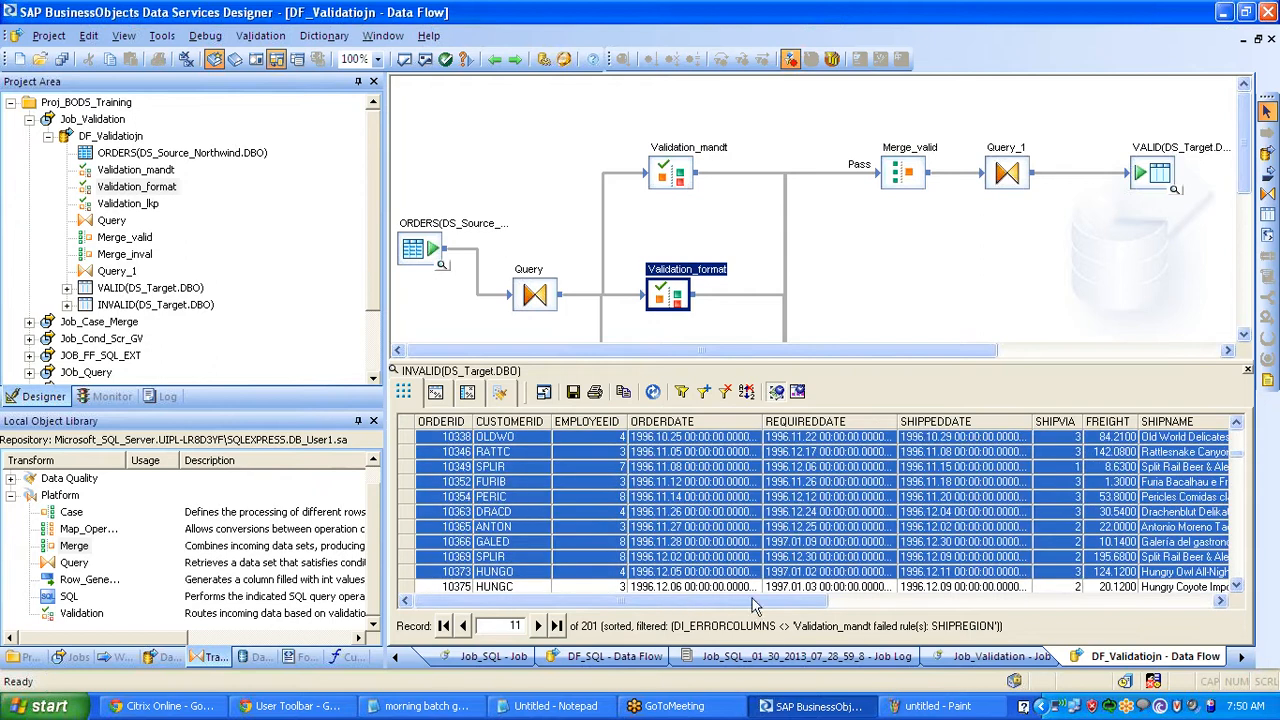
left_click_drag(758, 599, 1181, 600)
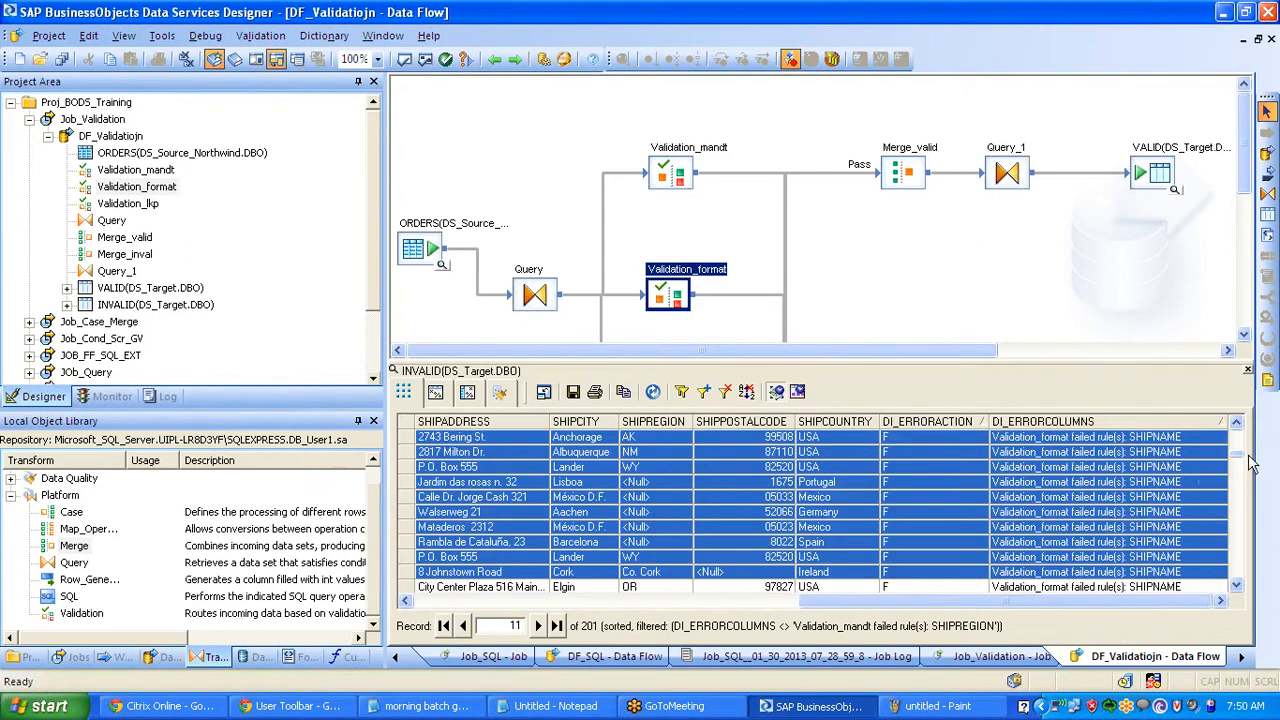
left_click_drag(1243, 458, 1247, 443)
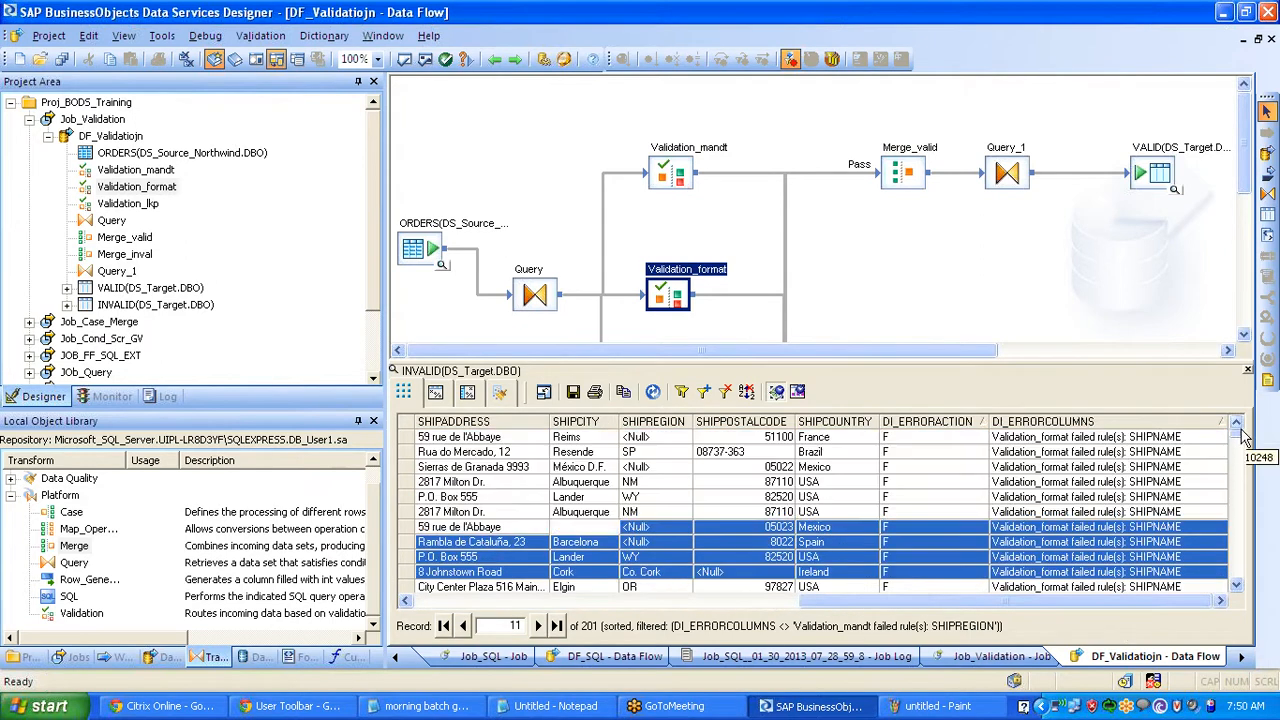
left_click(1166, 441)
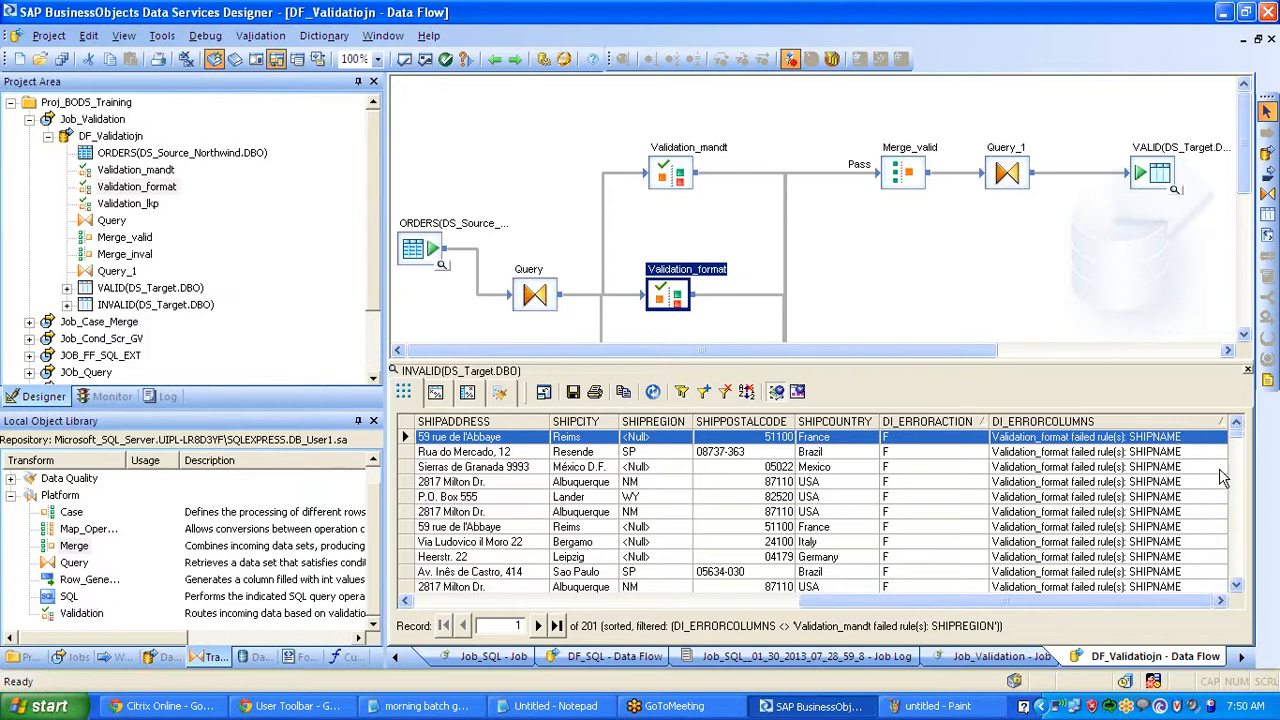
scroll(1243, 533, "down", 4)
scroll(1243, 533, "down", 3)
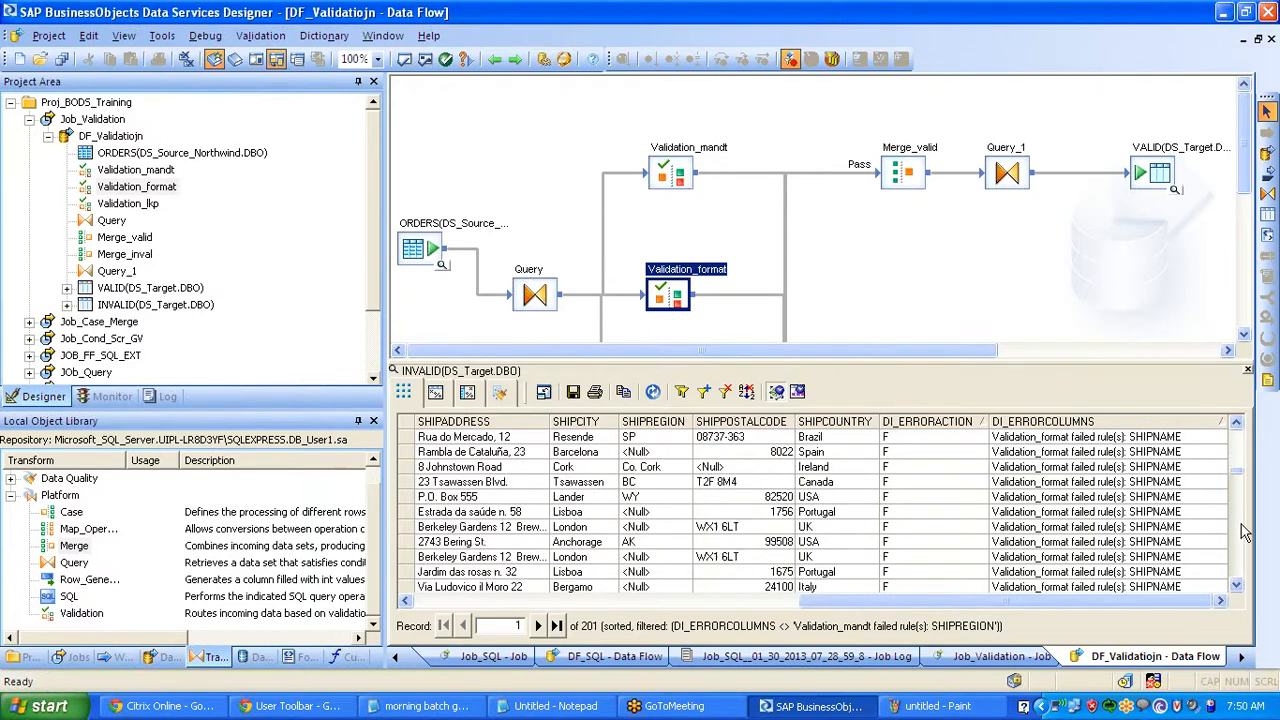
scroll(1243, 533, "down", 6)
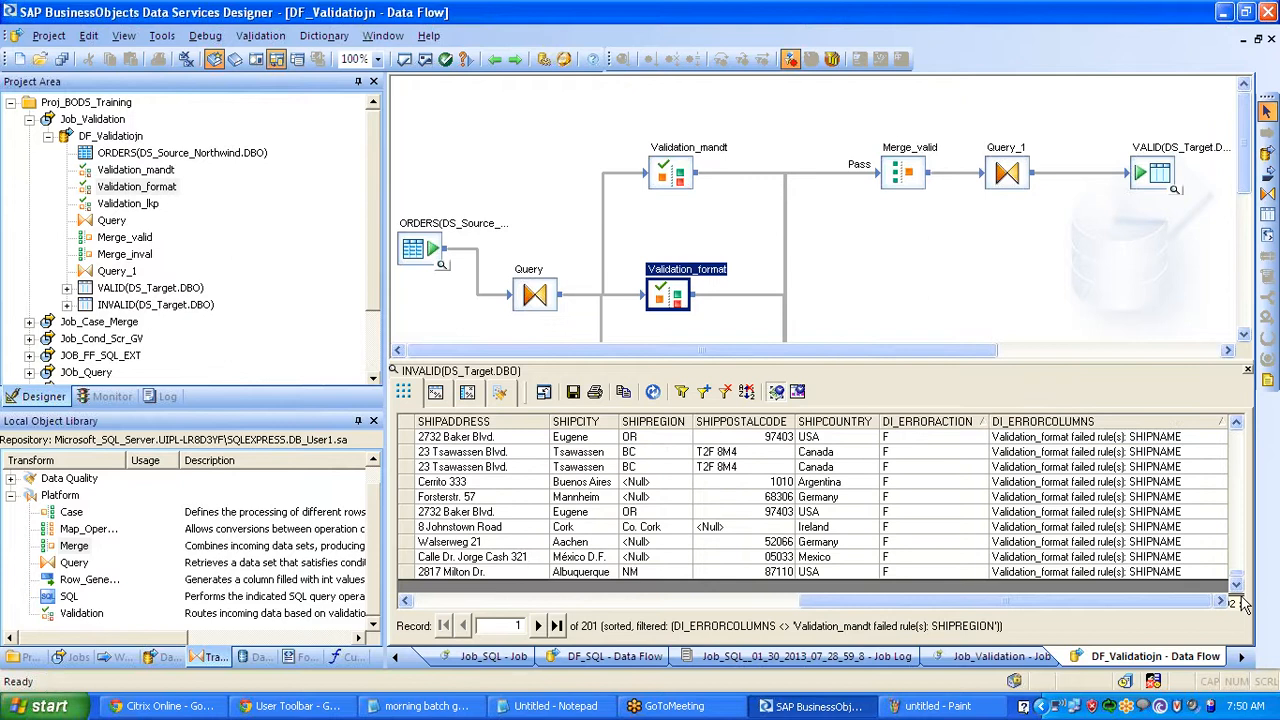
left_click_drag(1243, 596, 1245, 437)
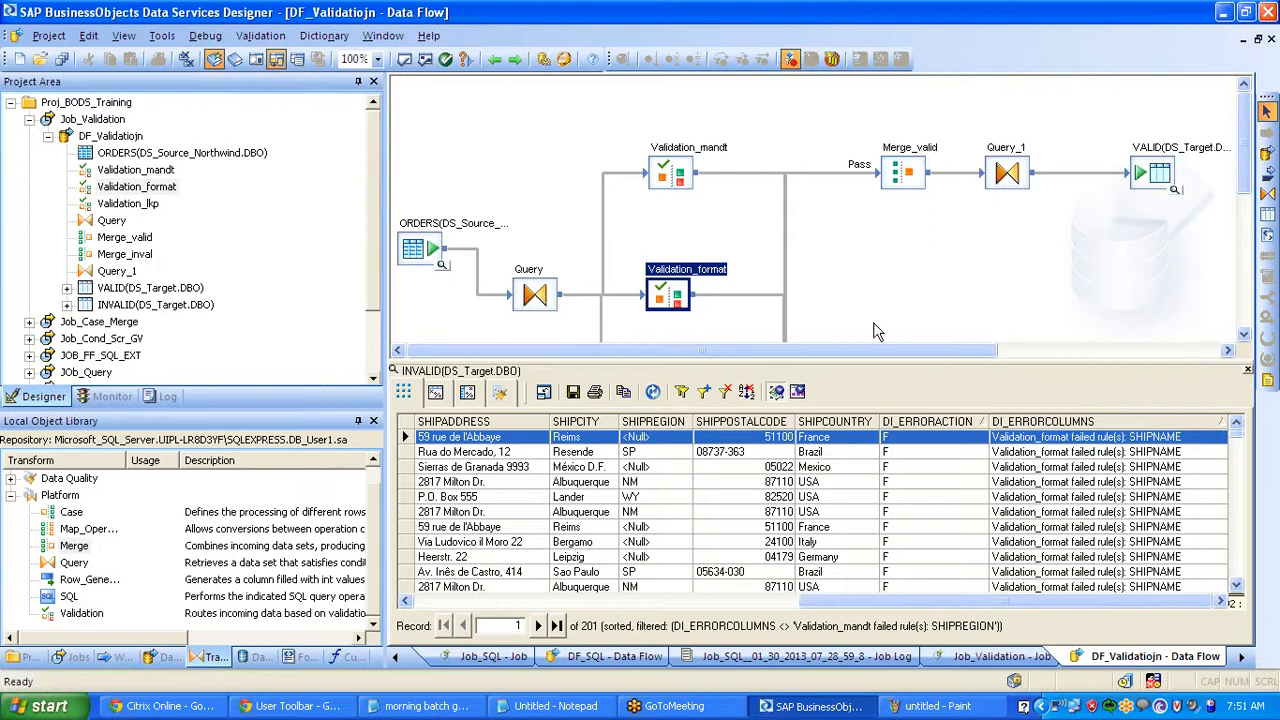
- Remove the DI_ERRORCOLUMNS filter from the INVALID data view, refresh the records, and close the view
left_click_drag(1243, 131, 1243, 204)
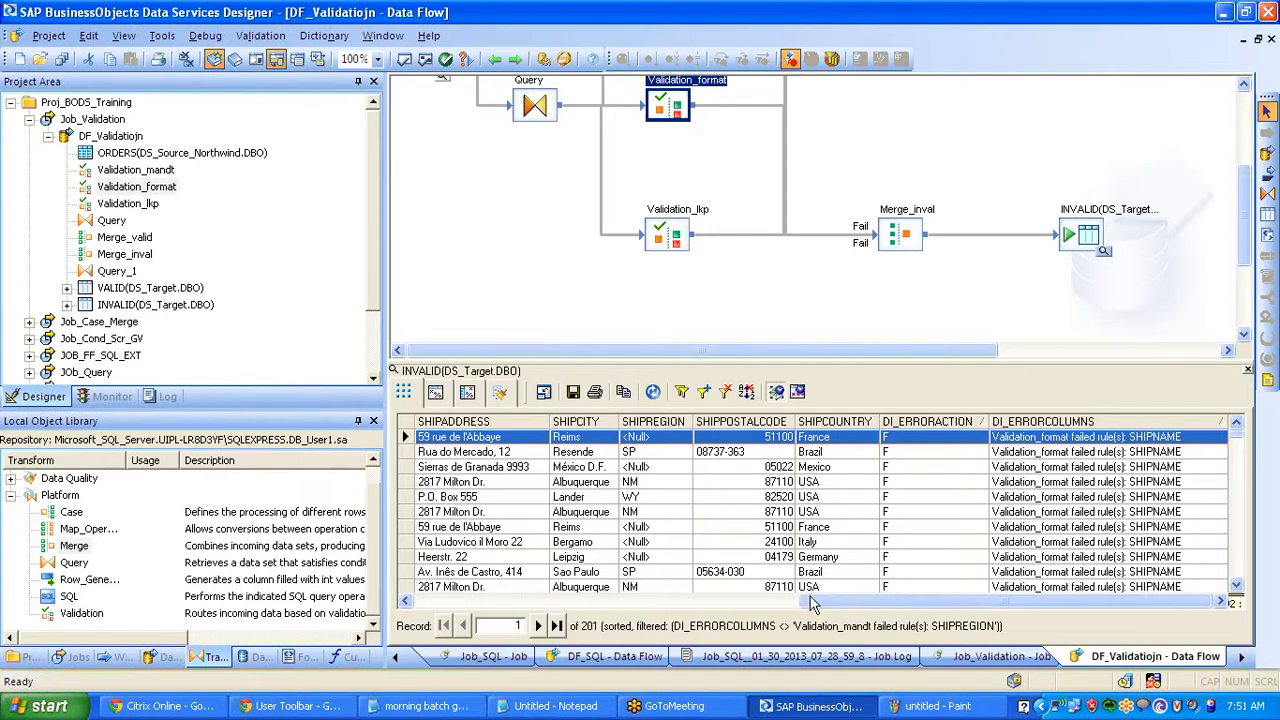
left_click_drag(538, 632, 446, 630)
left_click(723, 396)
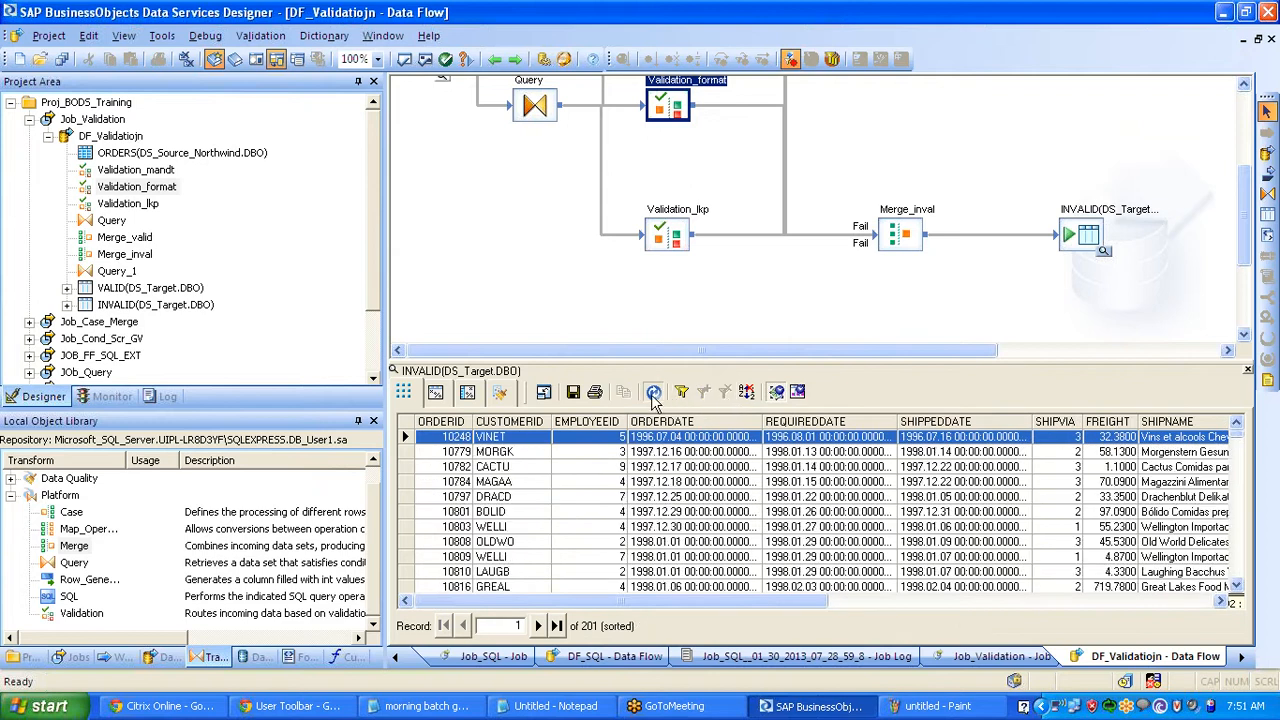
left_click(653, 393)
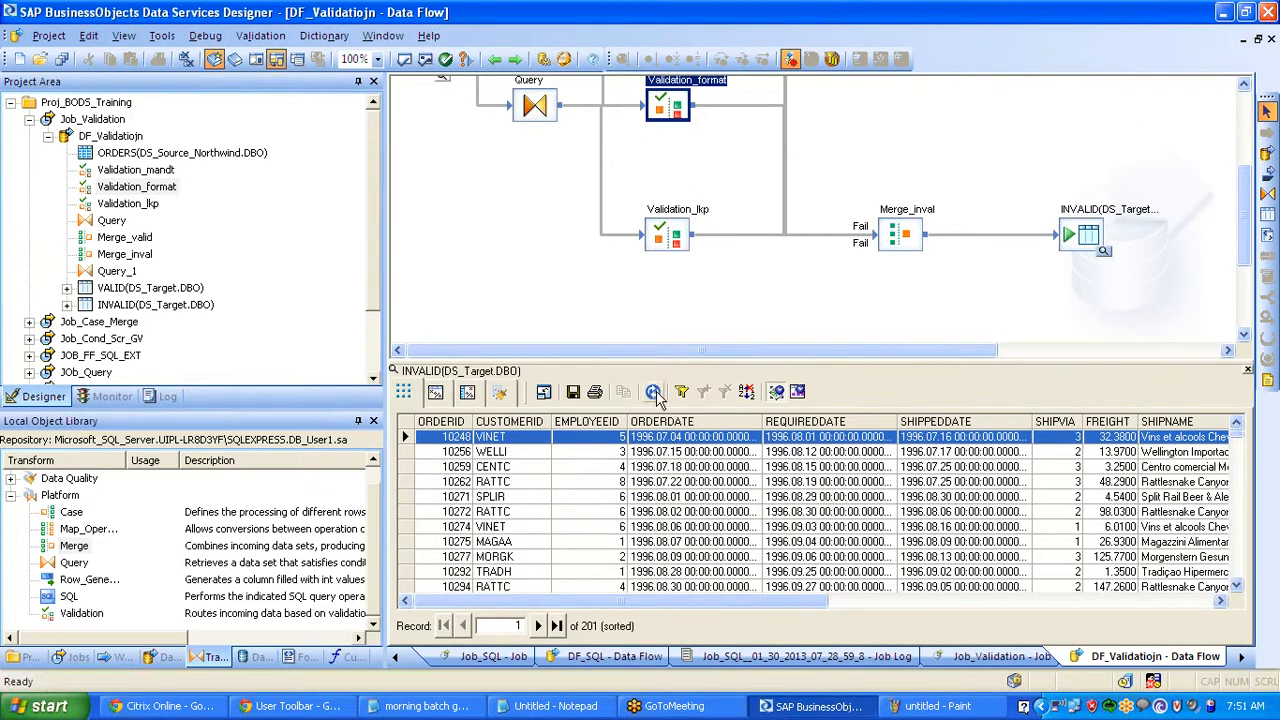
left_click(1248, 369)
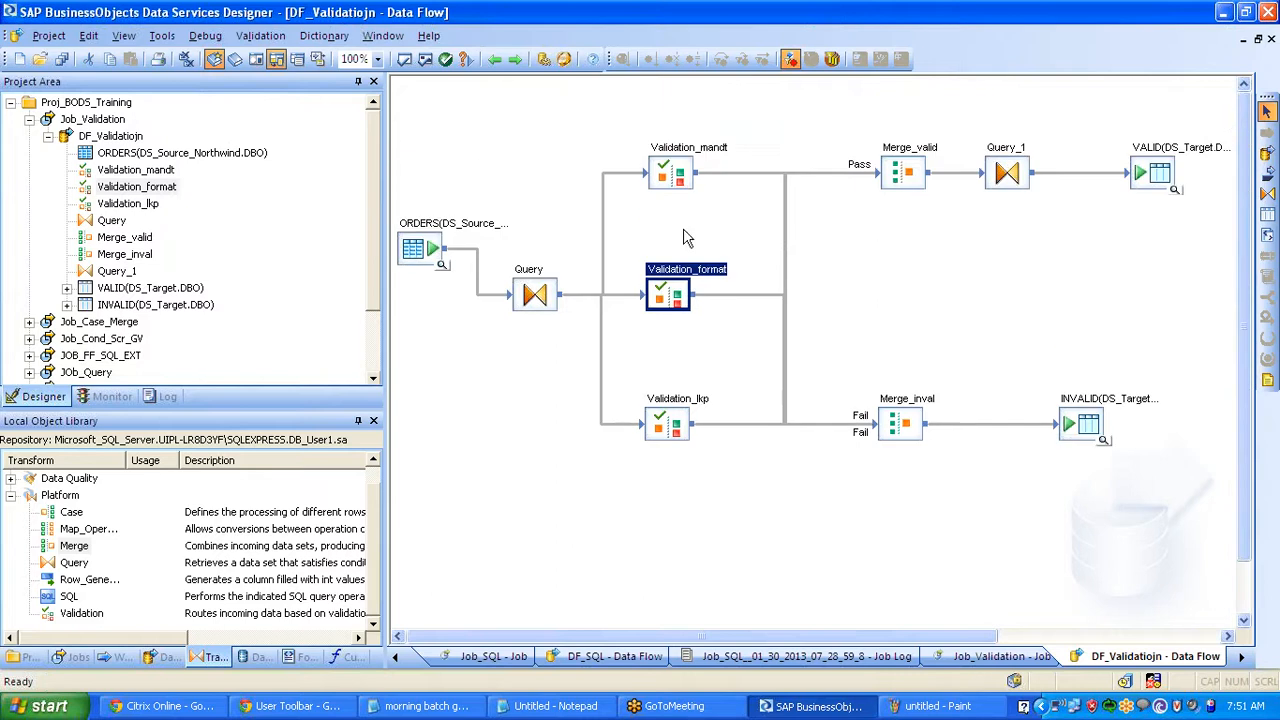
- Review Validation_mandt, Validation_format and Validation_lkp as the three parallel checks in the data flow
left_click(662, 188)
left_click(671, 289)
left_click(677, 428)
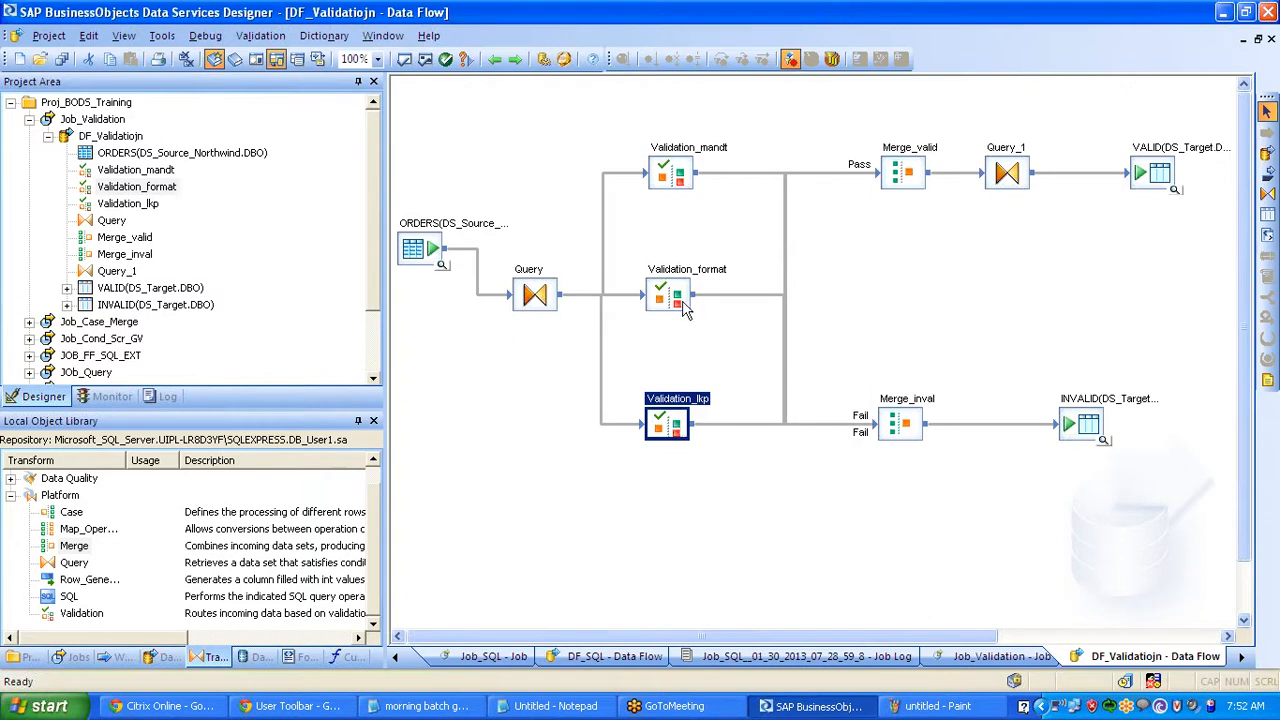
- Inspect the Query transform's SHIPCOUNTRY mapping, and view the source data of the ORDERS table
left_click(542, 272)
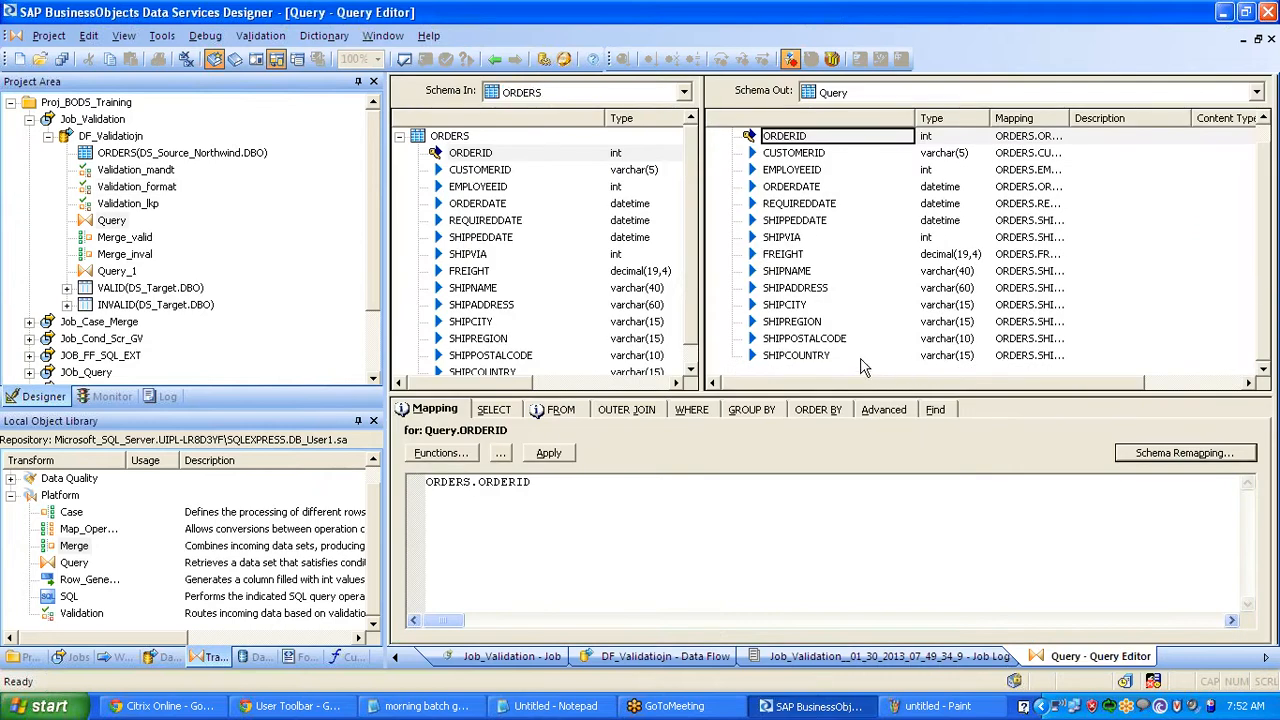
left_click(836, 357)
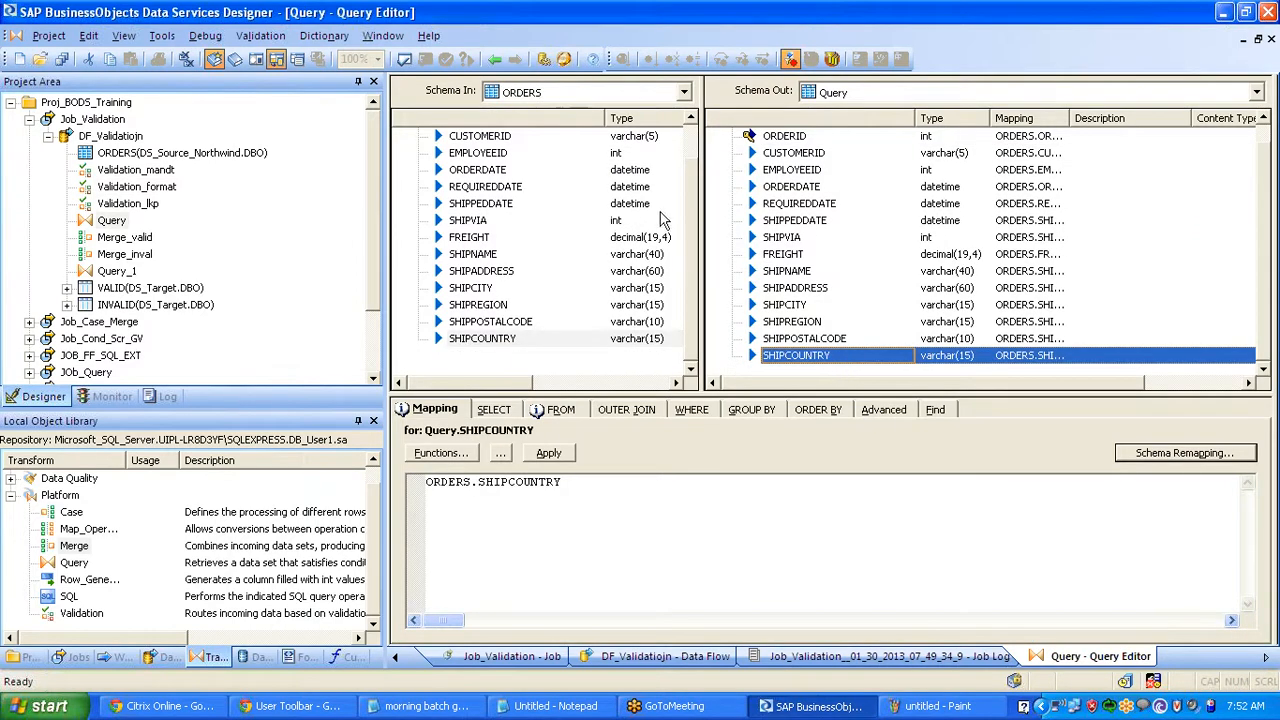
left_click(495, 60)
left_click(495, 60)
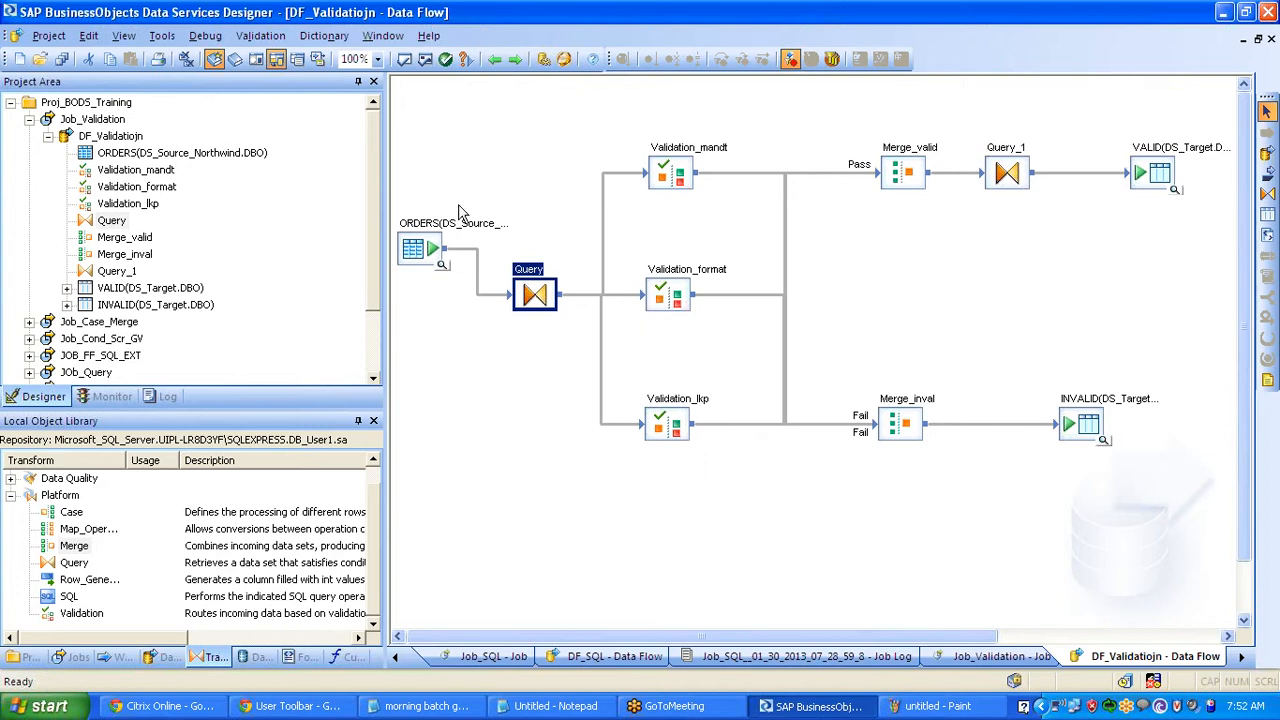
left_click(441, 264)
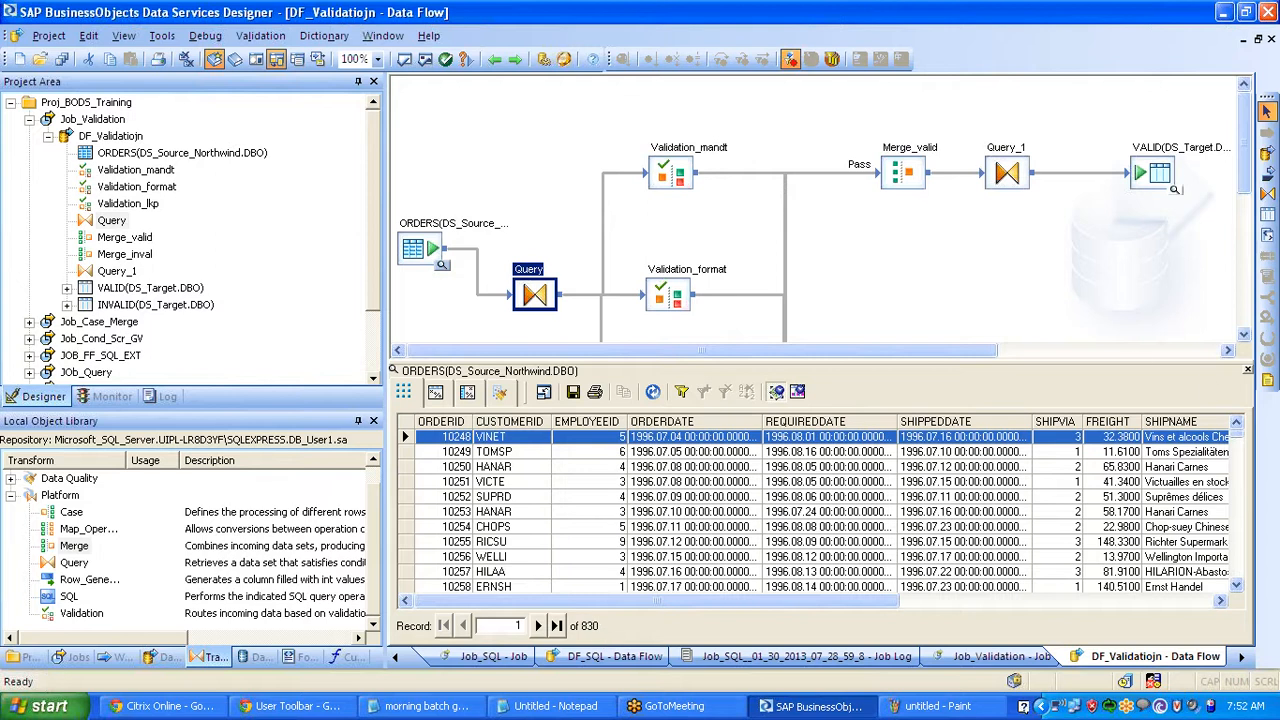
left_click(1247, 370)
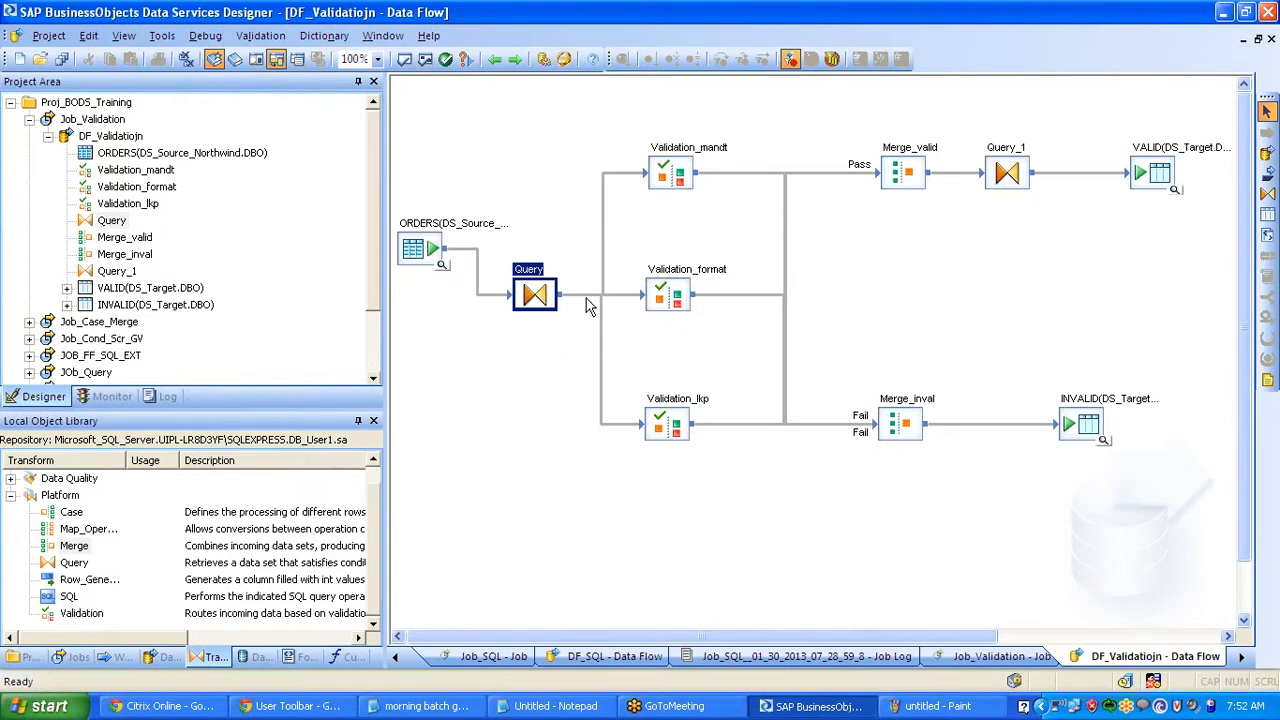
- Trace how Validation_mandt, Validation_format and Validation_lkp route rows through the data flow to the VALID and INVALID target tables
left_click(688, 173)
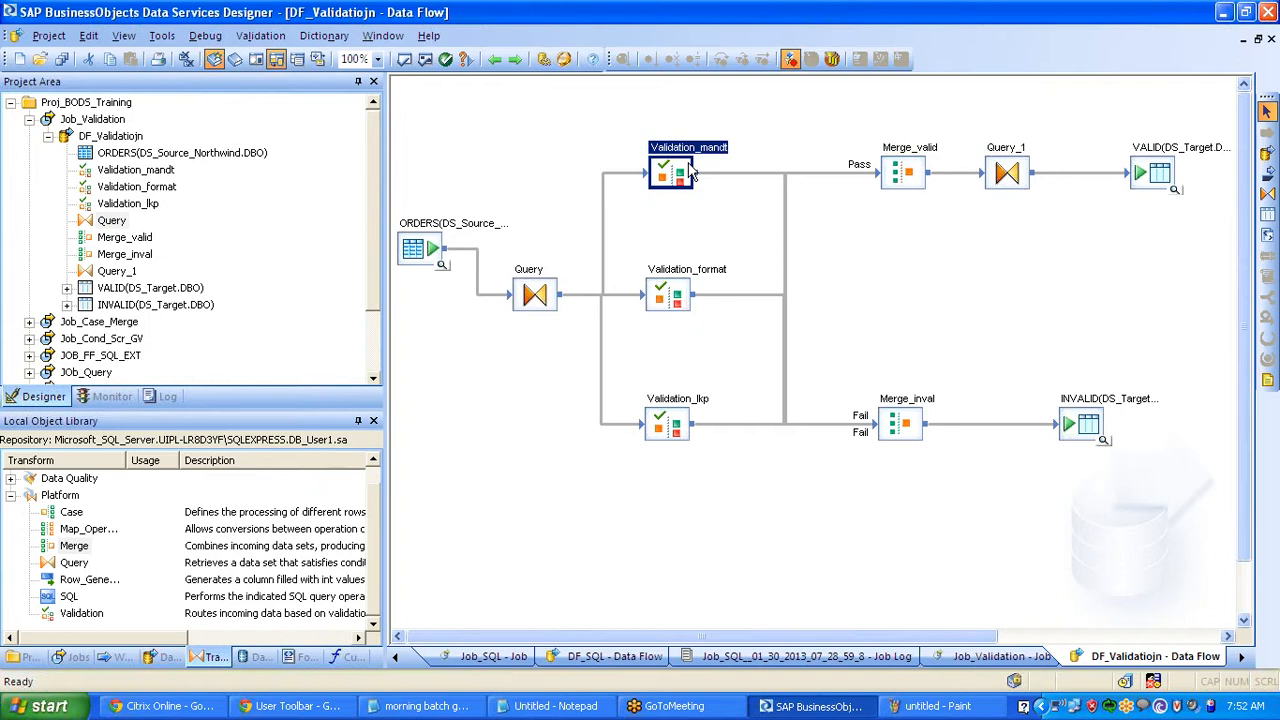
left_click(685, 314)
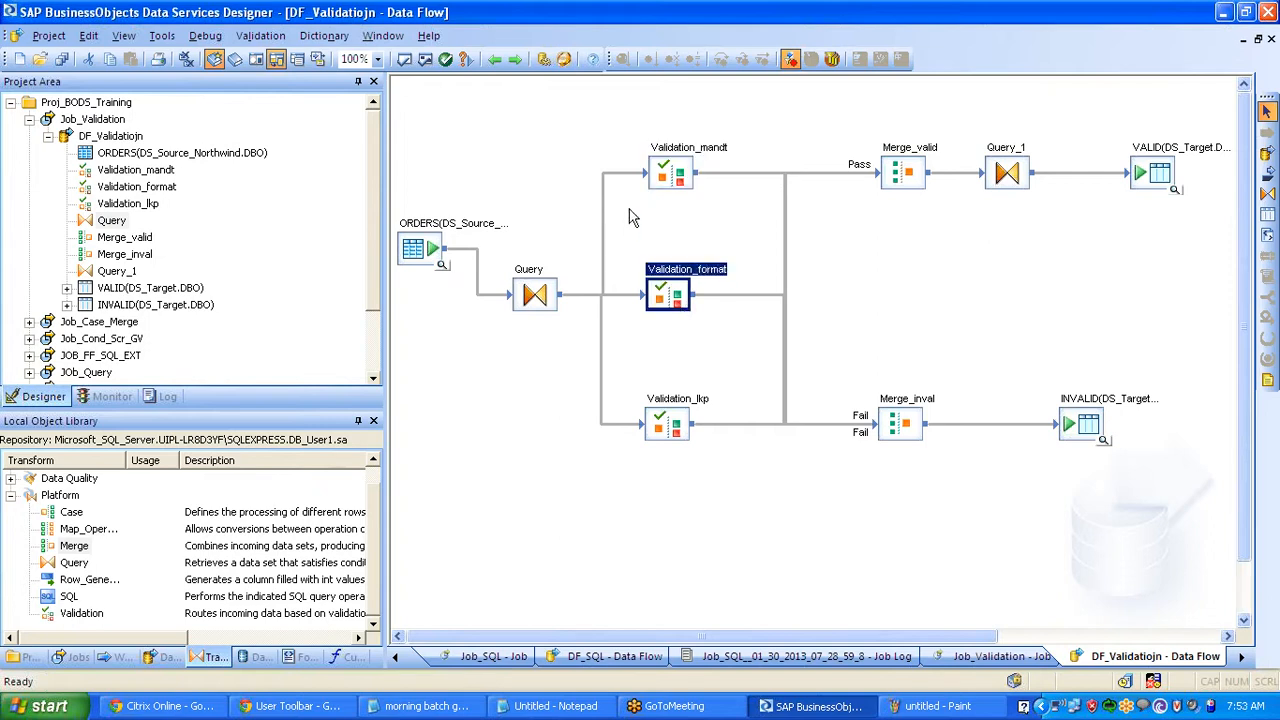
left_click(690, 178)
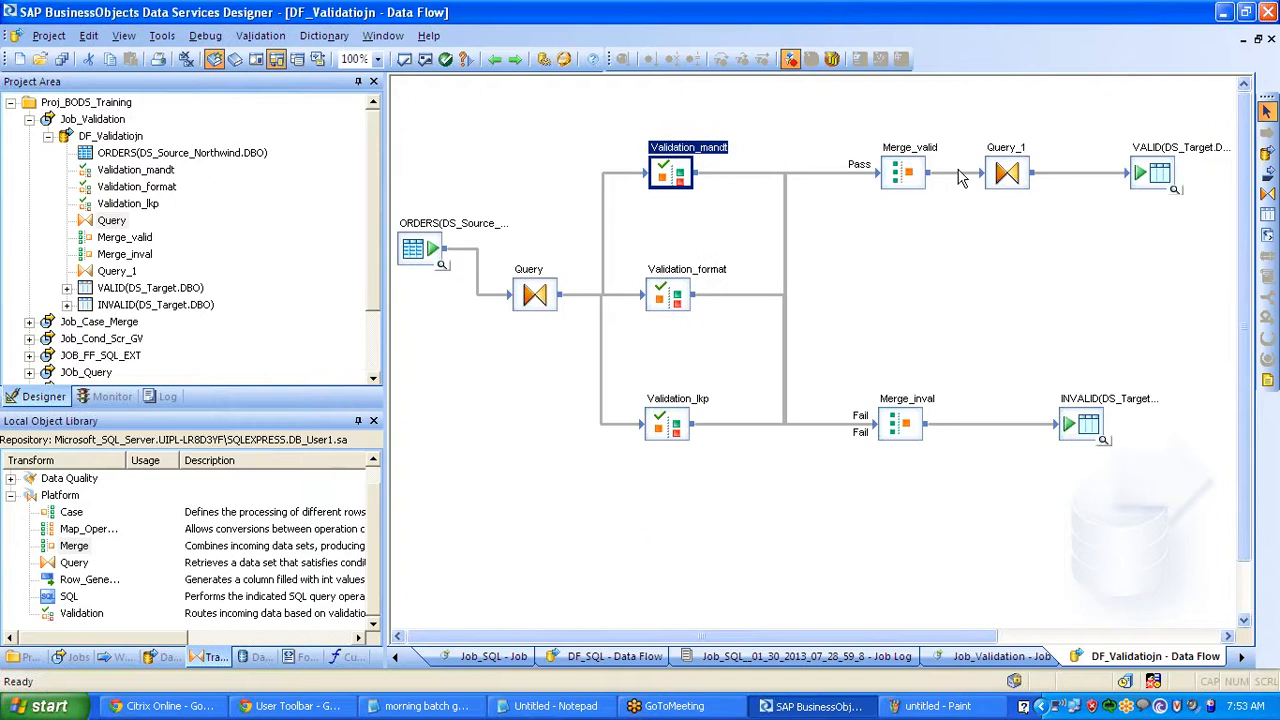
left_click(1140, 178)
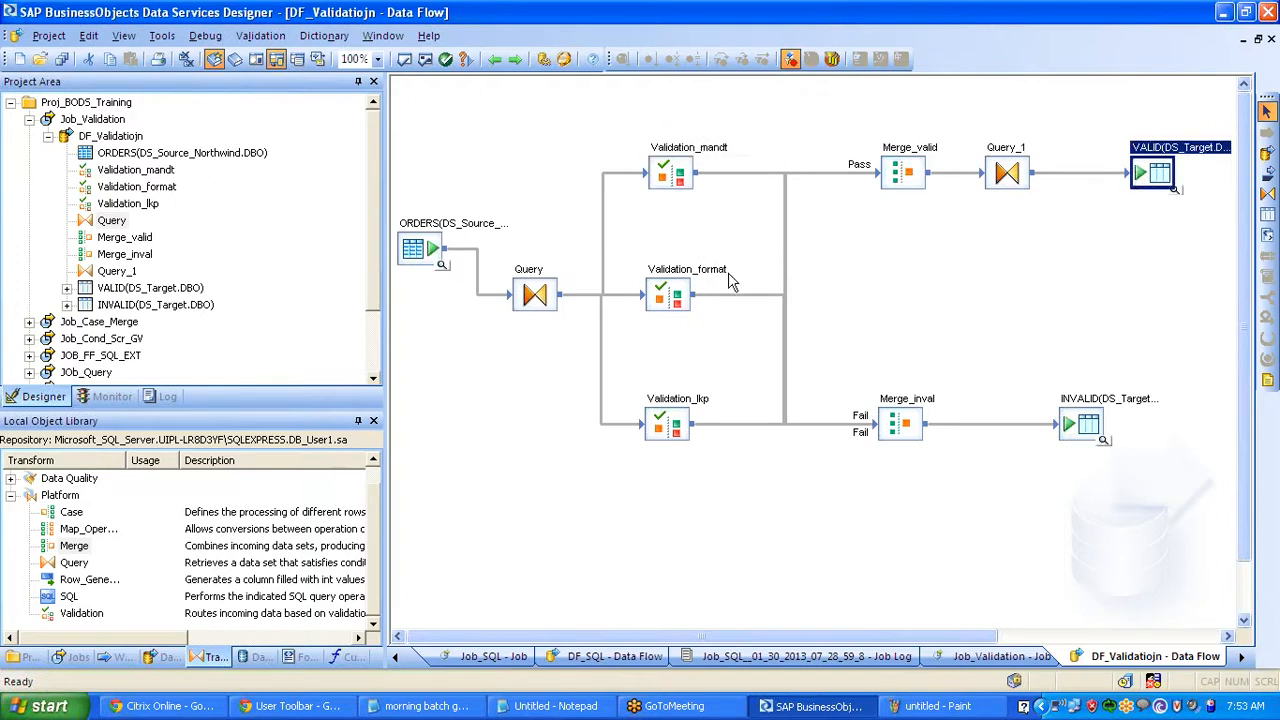
left_click(686, 302)
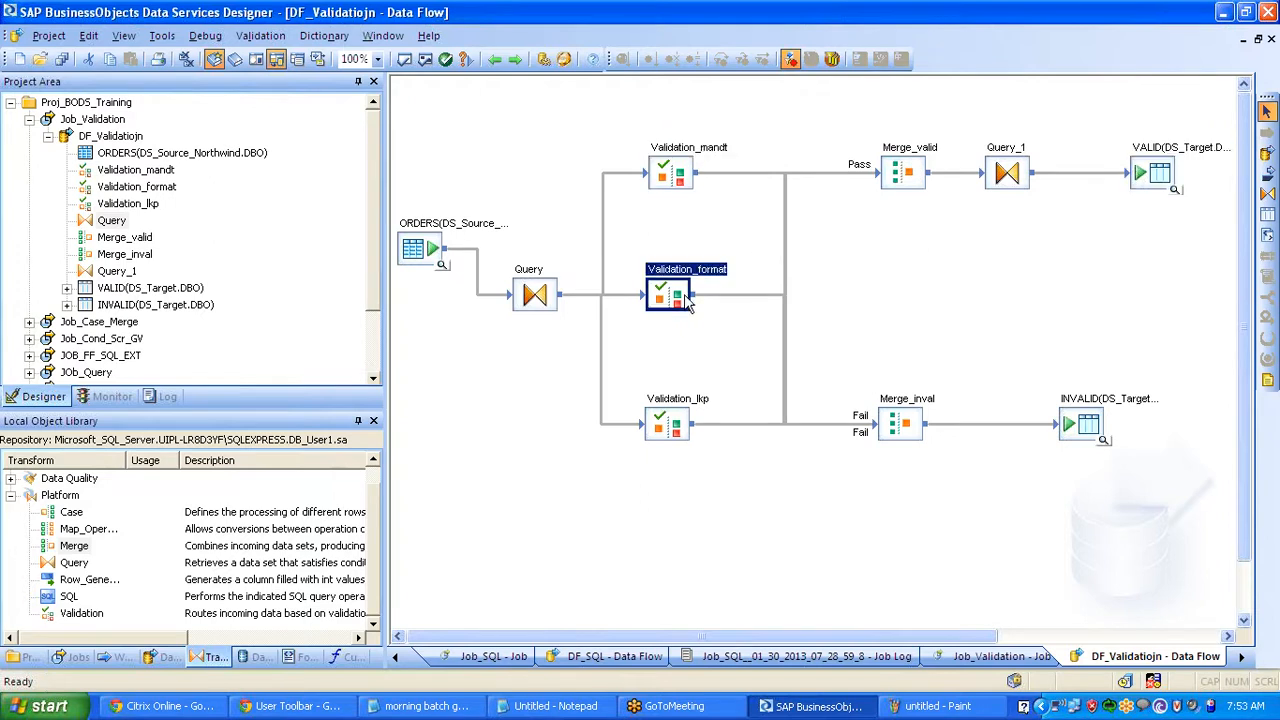
left_click(1100, 432)
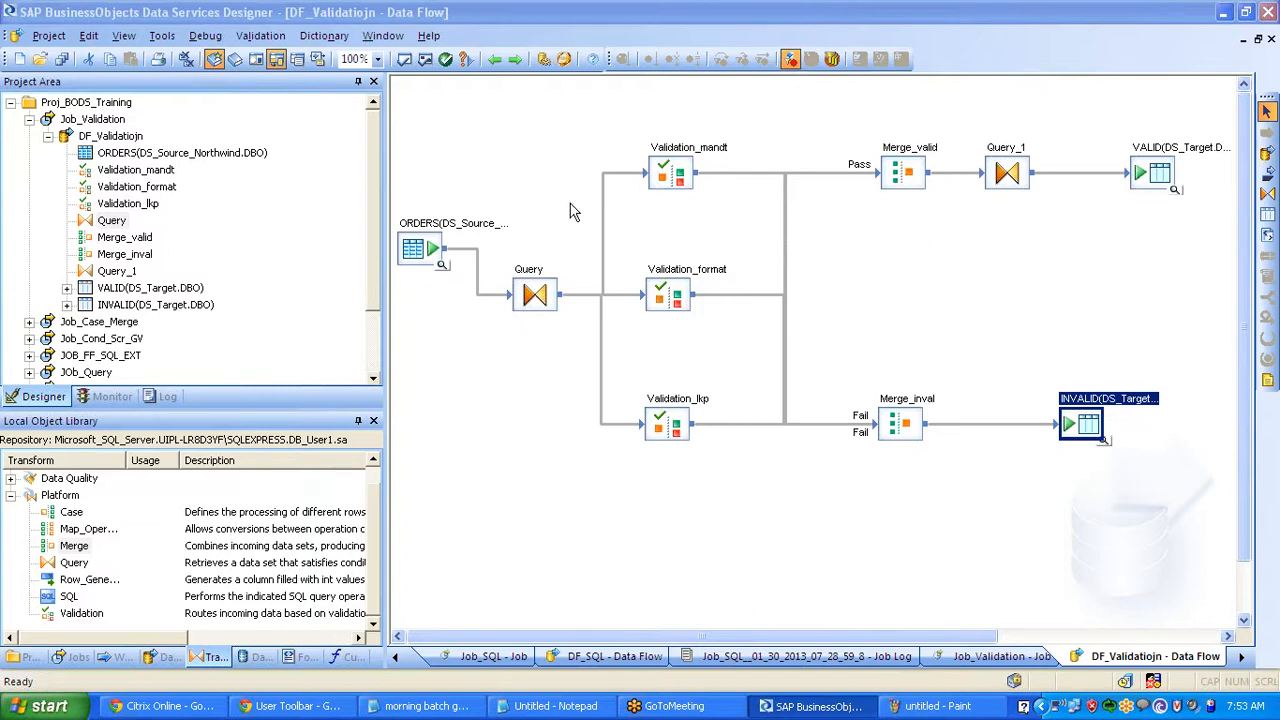
left_click(676, 190)
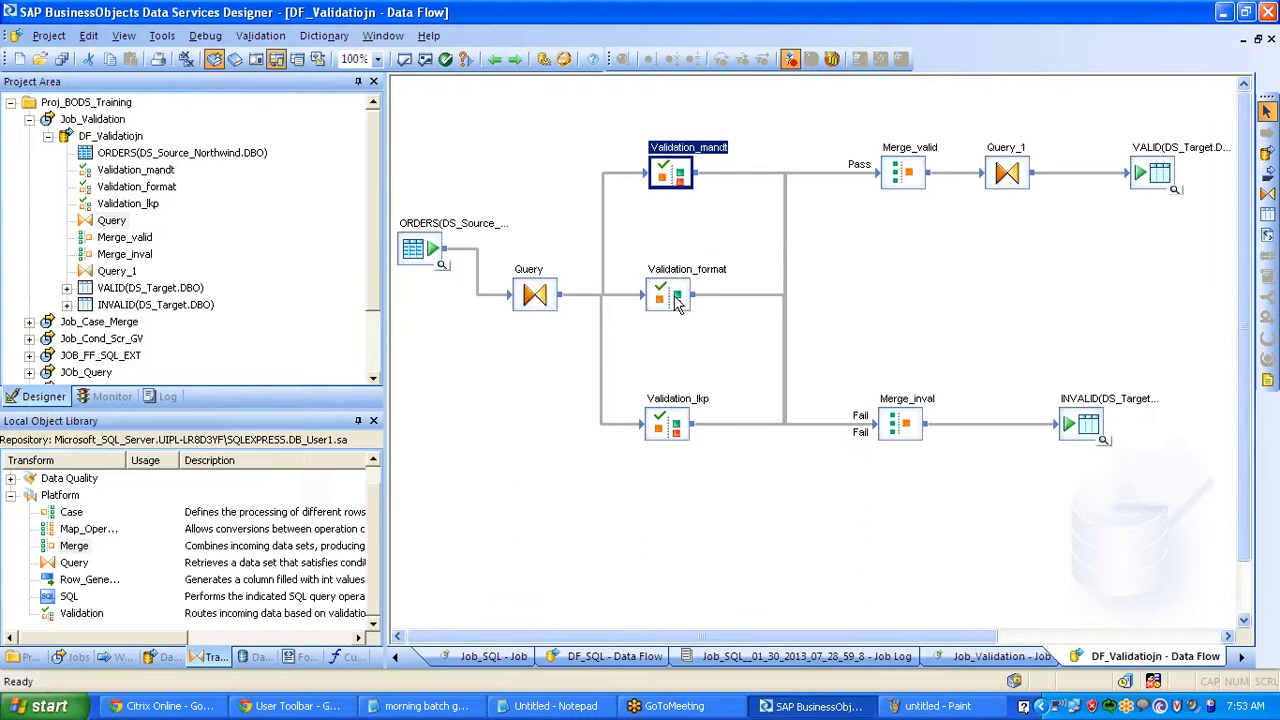
left_click(678, 298)
left_click(1170, 180)
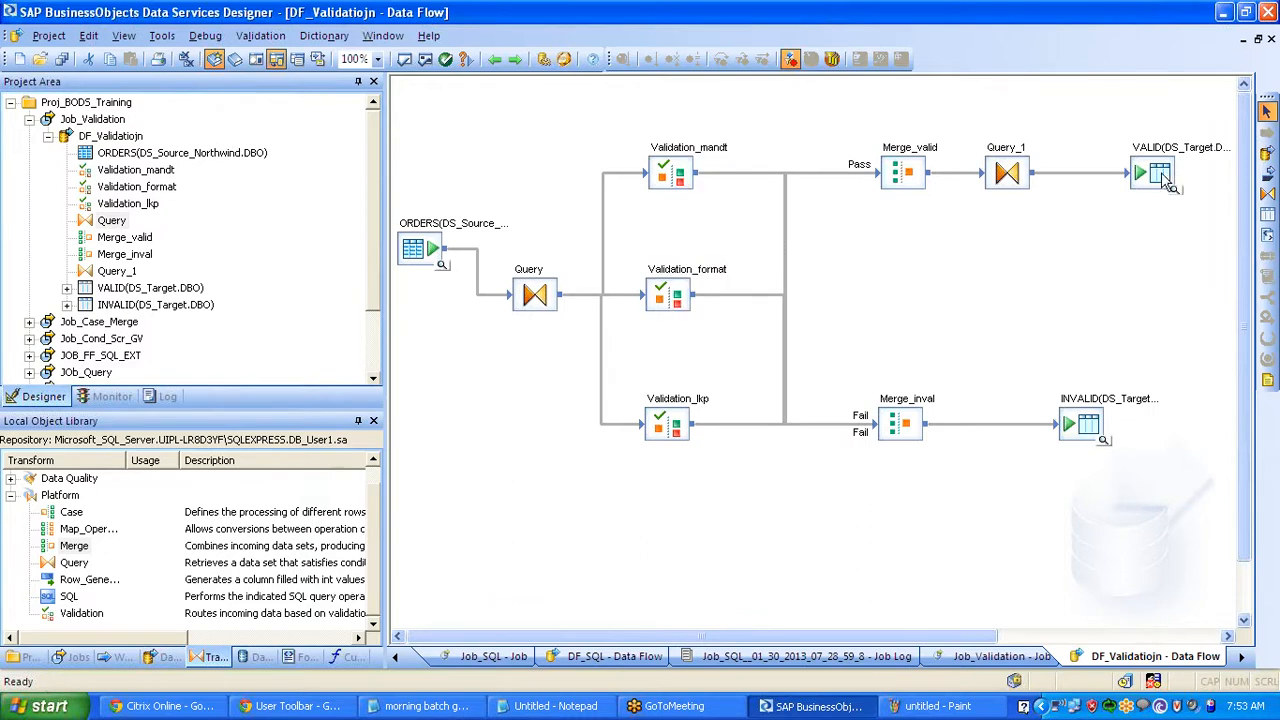
left_click(1022, 176)
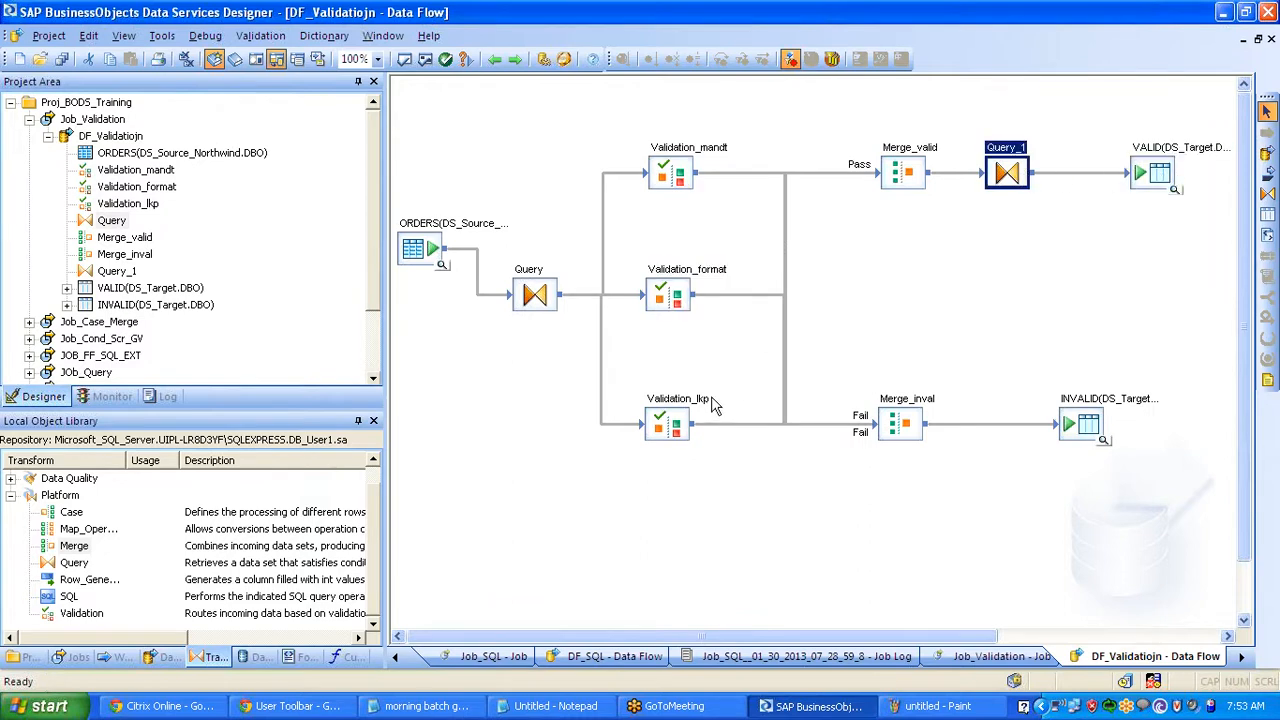
left_click(678, 426)
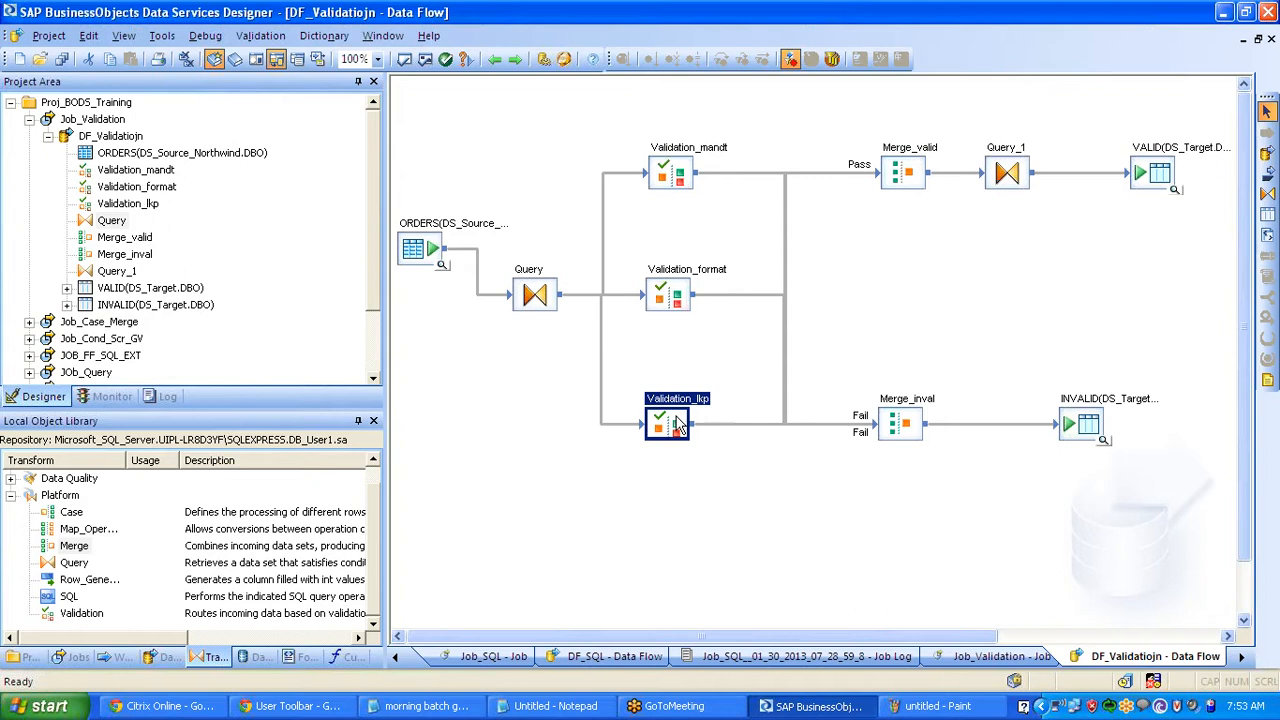
left_click(1086, 428)
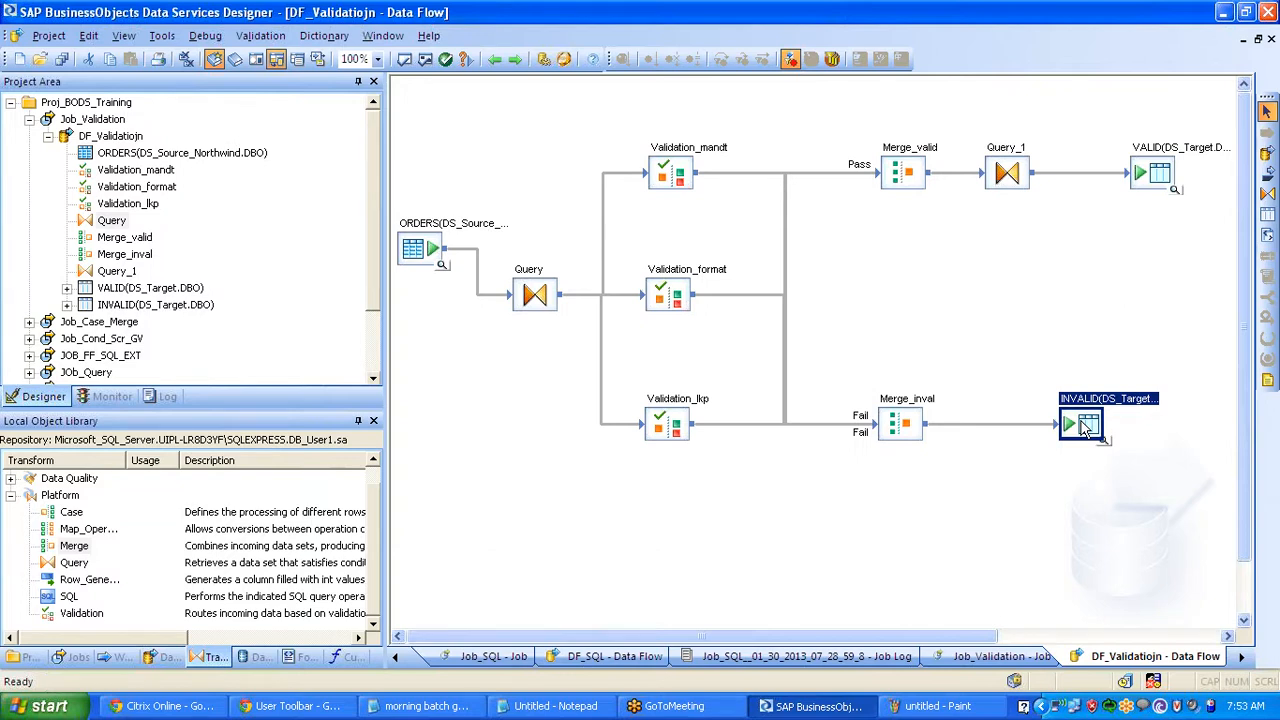
- Add a script named Del_SCR to Job_Validation and connect the DF_Validatiojn data flow to it
left_click(494, 62)
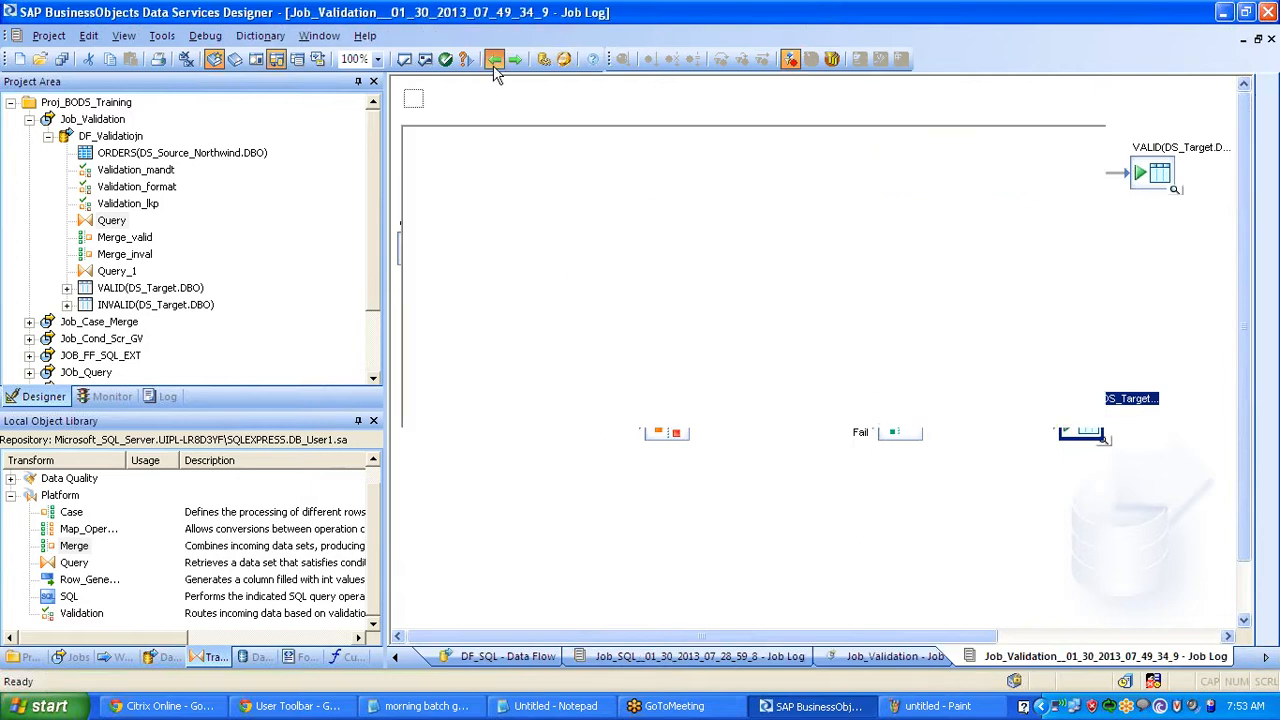
left_click(111, 119)
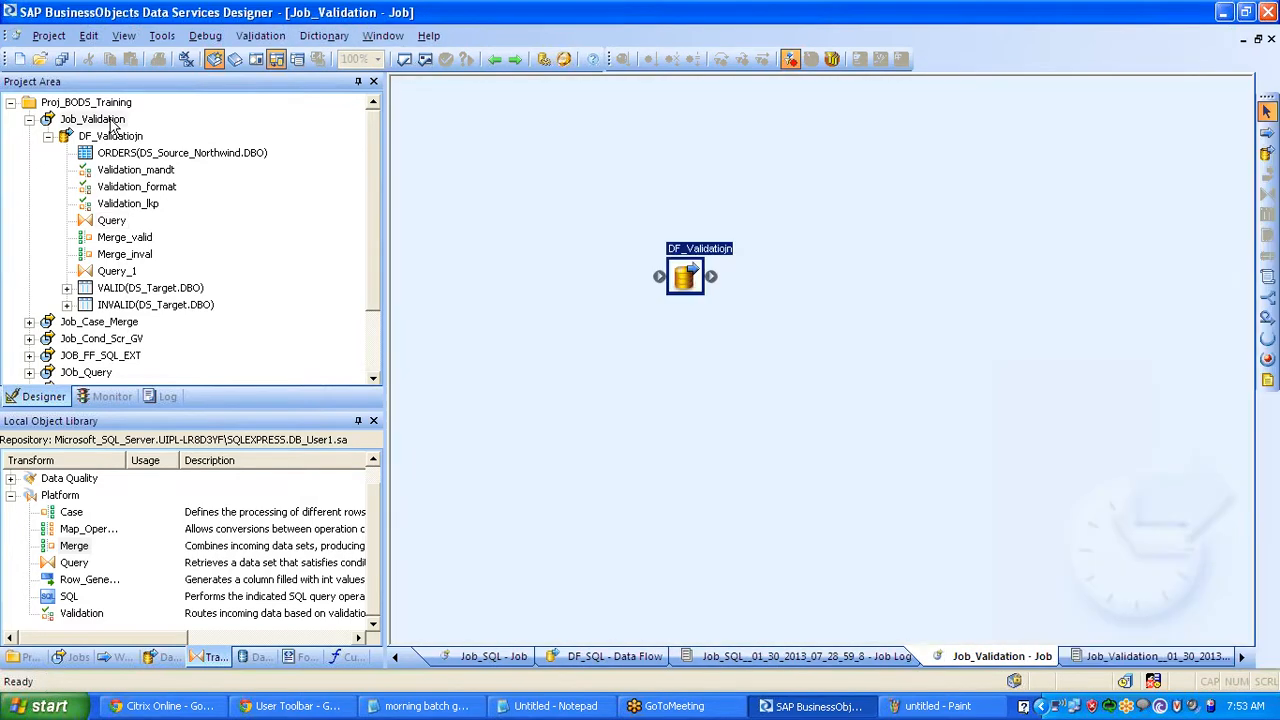
left_click(1266, 285)
left_click(842, 337)
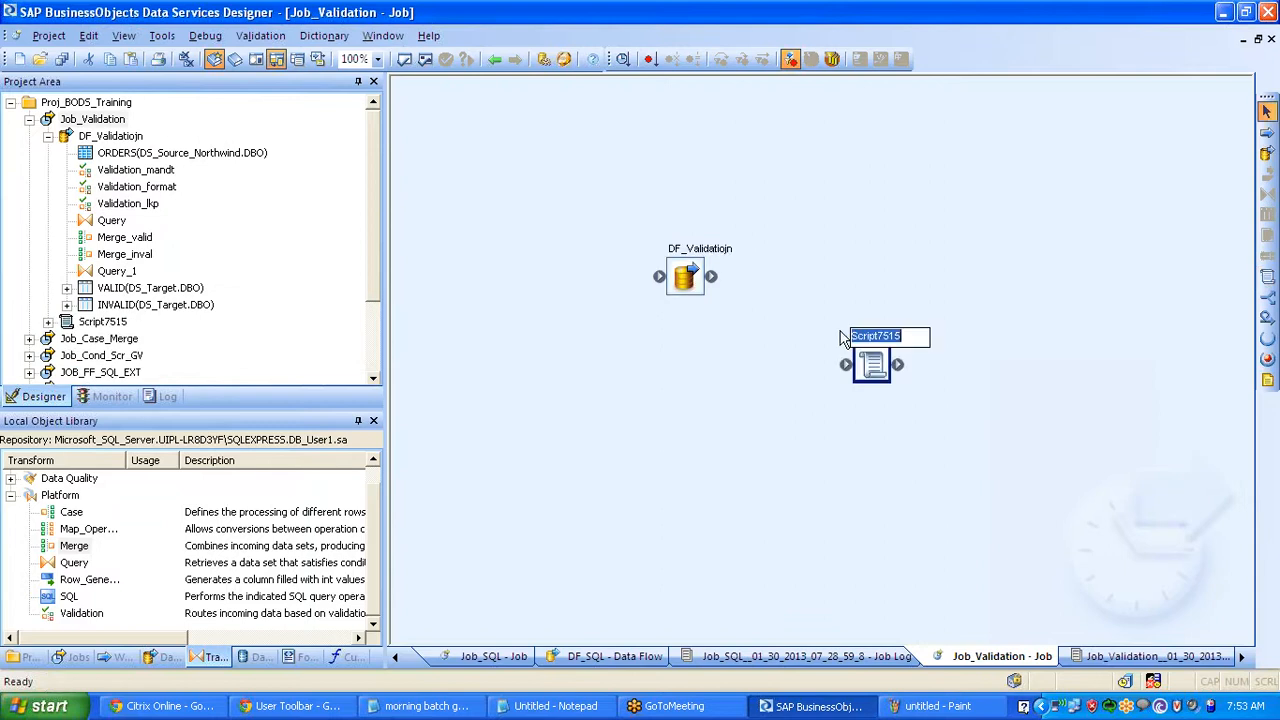
type("Del_SCR")
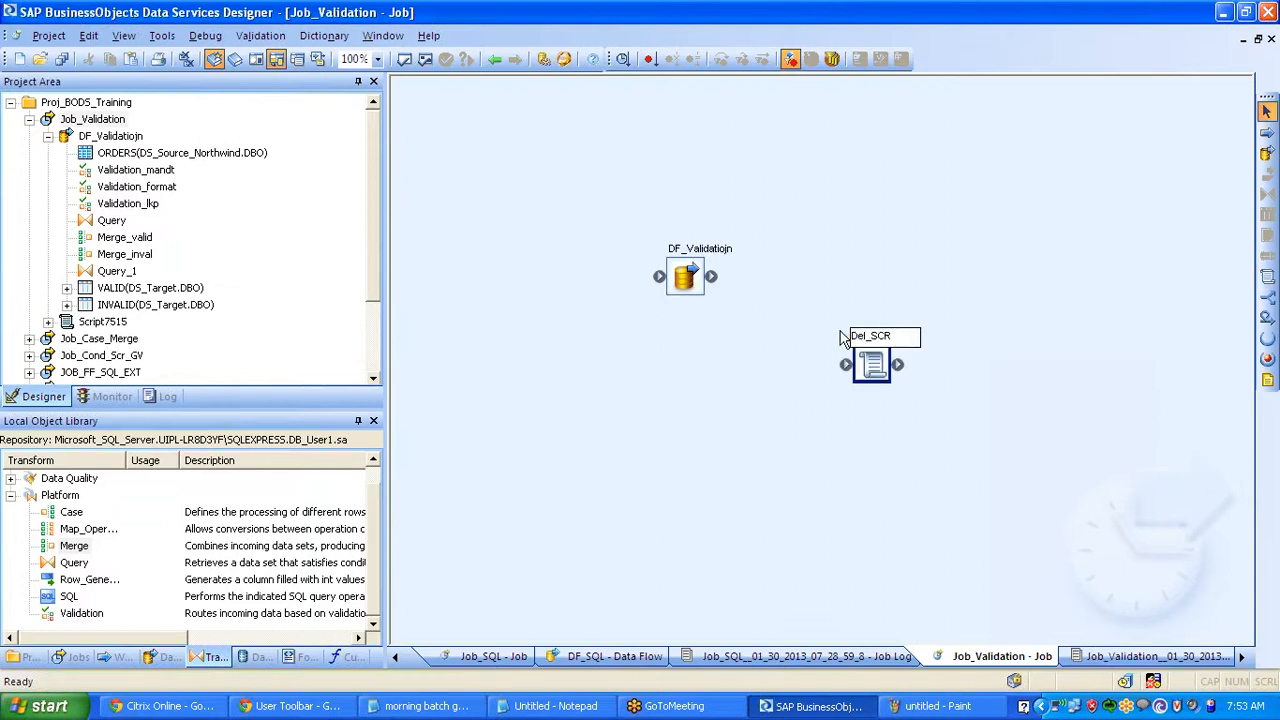
key("Return")
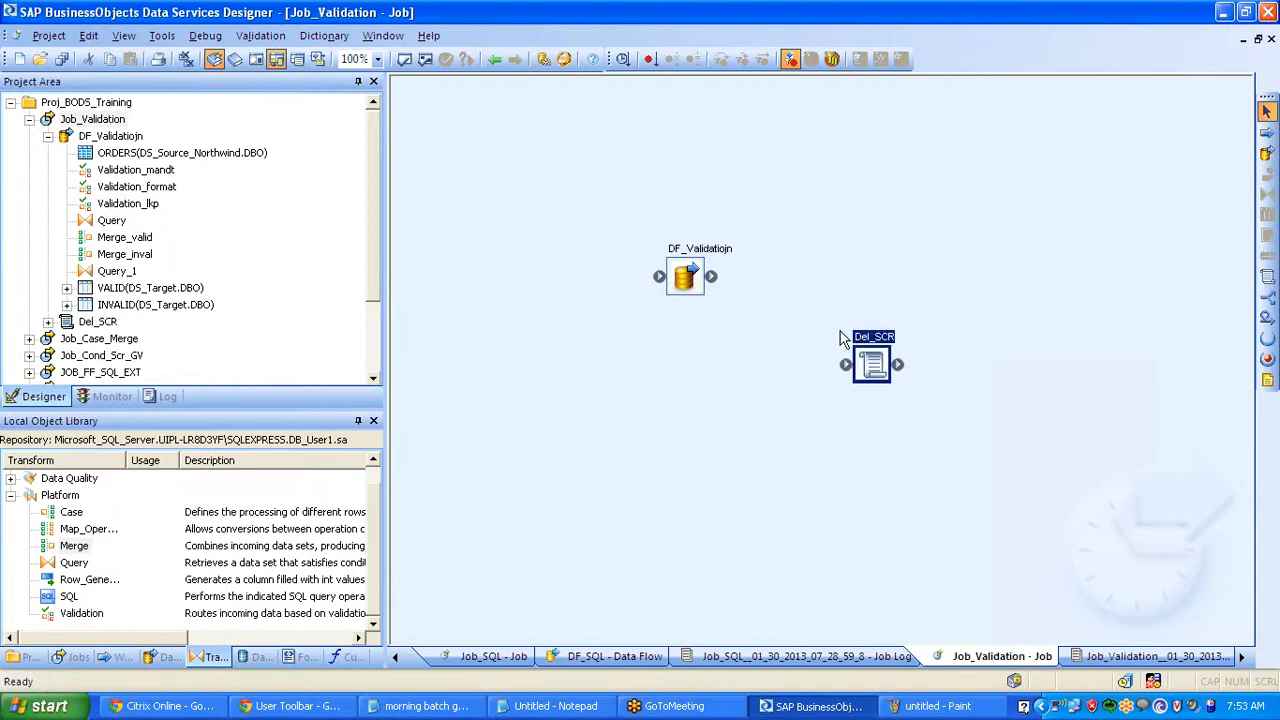
mouse_move(711, 276)
left_mouse_down()
mouse_move(776, 304)
mouse_move(846, 364)
left_mouse_up()
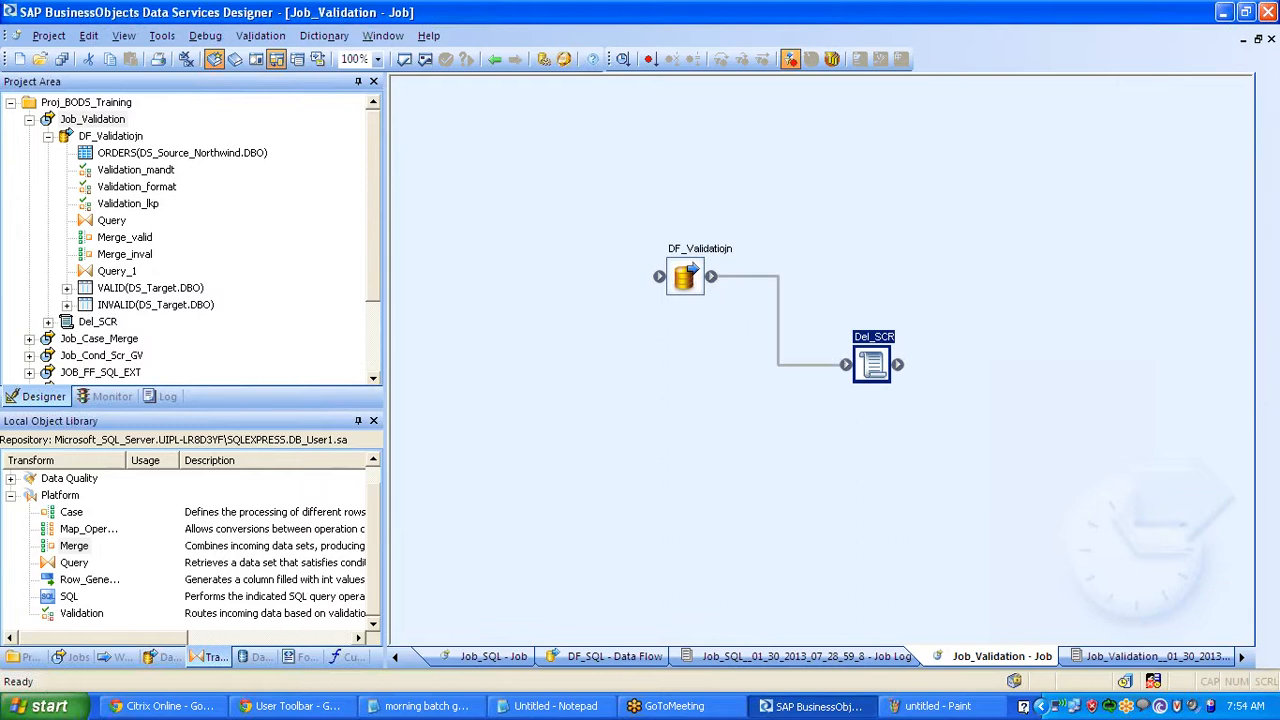
- Begin the Del_SCR script with an Sql call on 'Source' containing ' delete * from valid table where
double_click(872, 364)
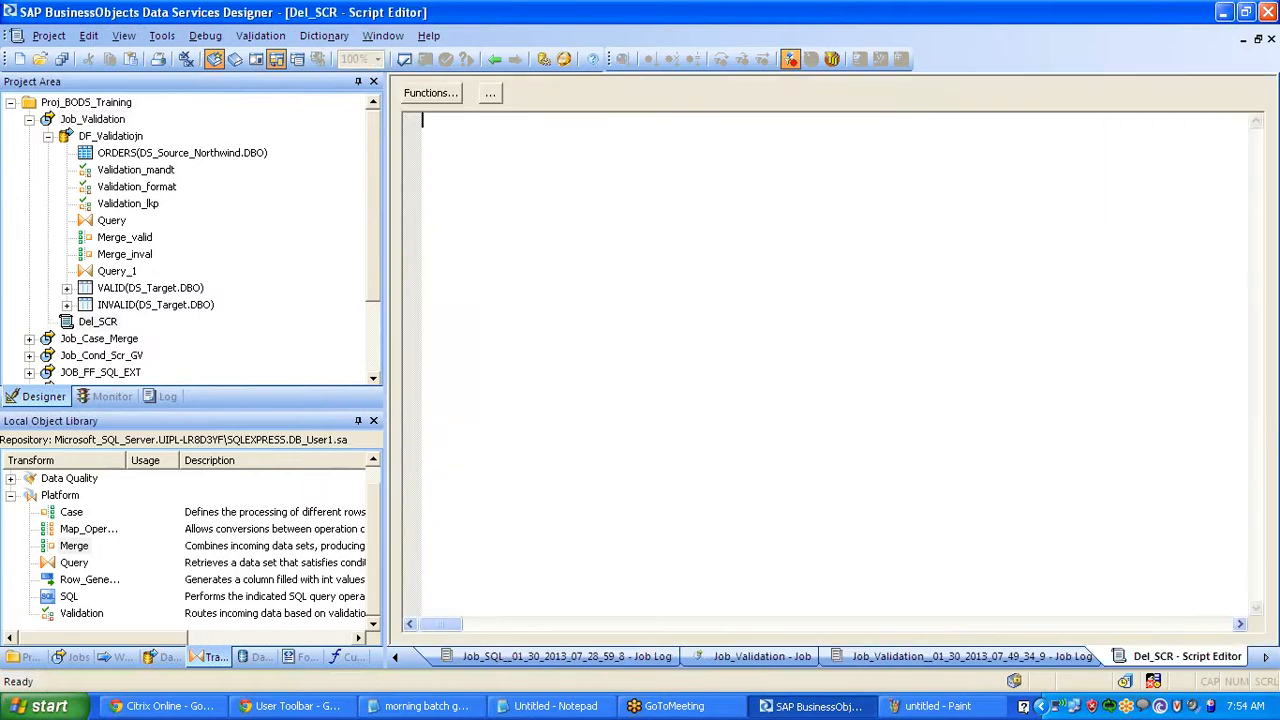
type("sql(")
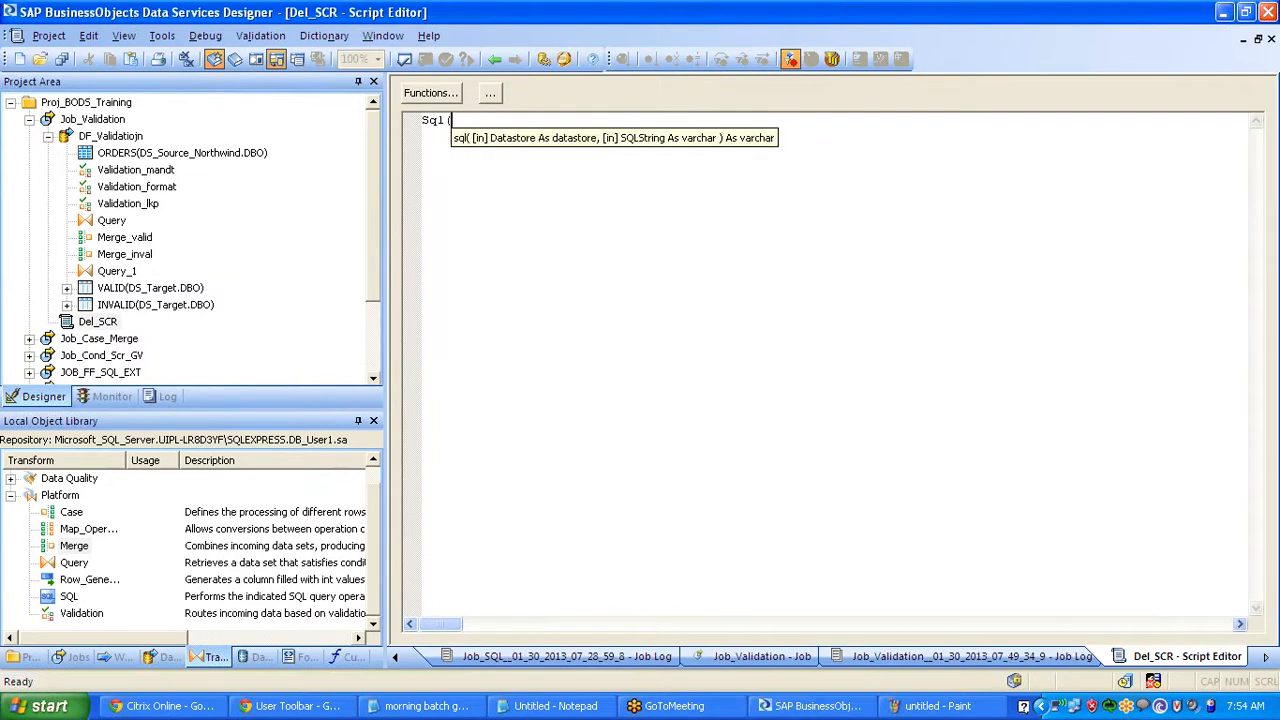
type("'Source',")
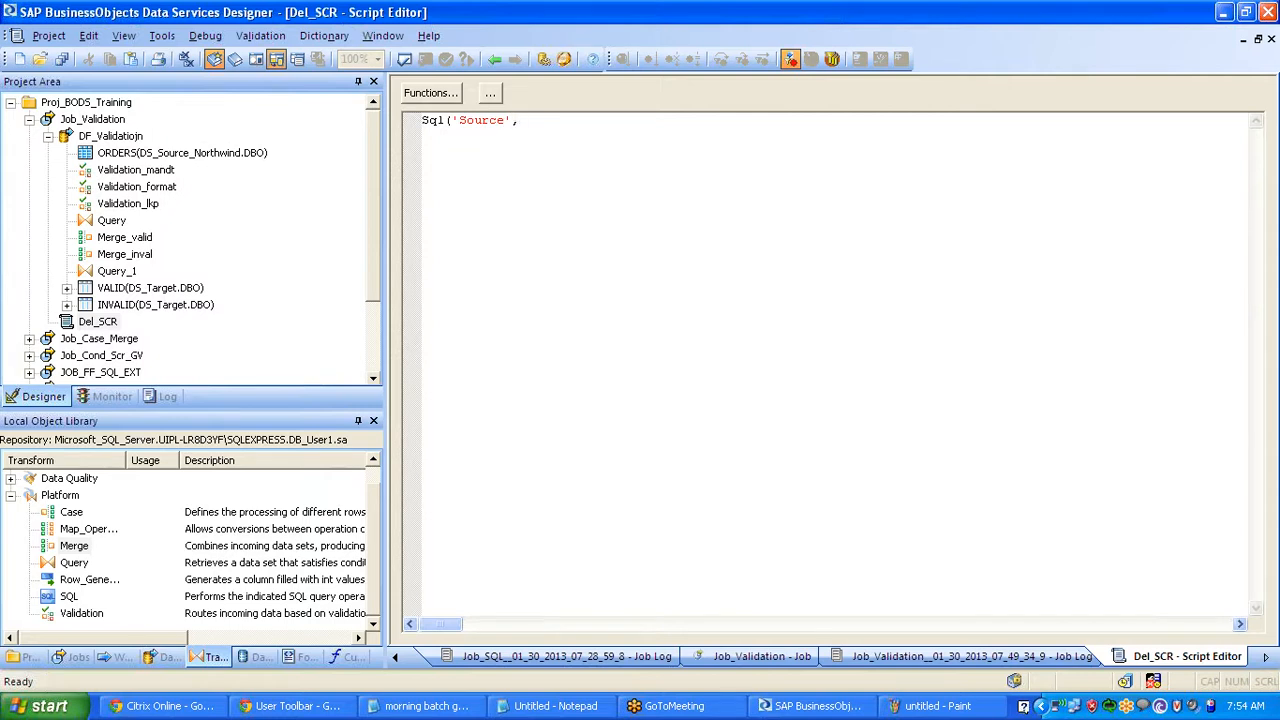
type("' selec")
type("t")
key("BackSpace")
key("BackSpace")
key("BackSpace")
key("BackSpace")
key("BackSpace")
key("BackSpace")
type("delete * from valid table where ")
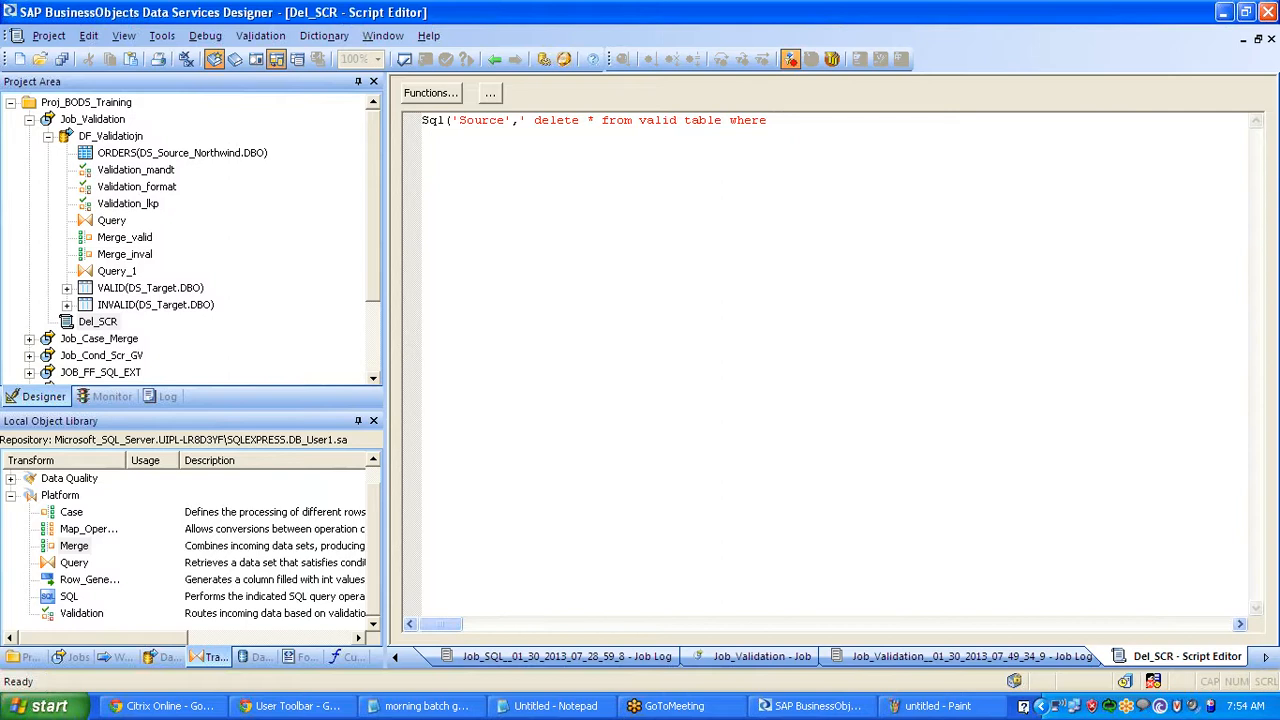
- Complete the delete statement's condition with rowid in (select distinct rowid from invalid)) in the Del_SCR script
type("(Select disti")
key("BackSpace")
key("BackSpace")
key("BackSpace")
key("BackSpace")
key("BackSpace")
key("BackSpace")
key("BackSpace")
key("BackSpace")
key("BackSpace")
key("BackSpace")
key("BackSpace")
key("BackSpace")
key("BackSpace")
type("rowid in (select distinct rouw i")
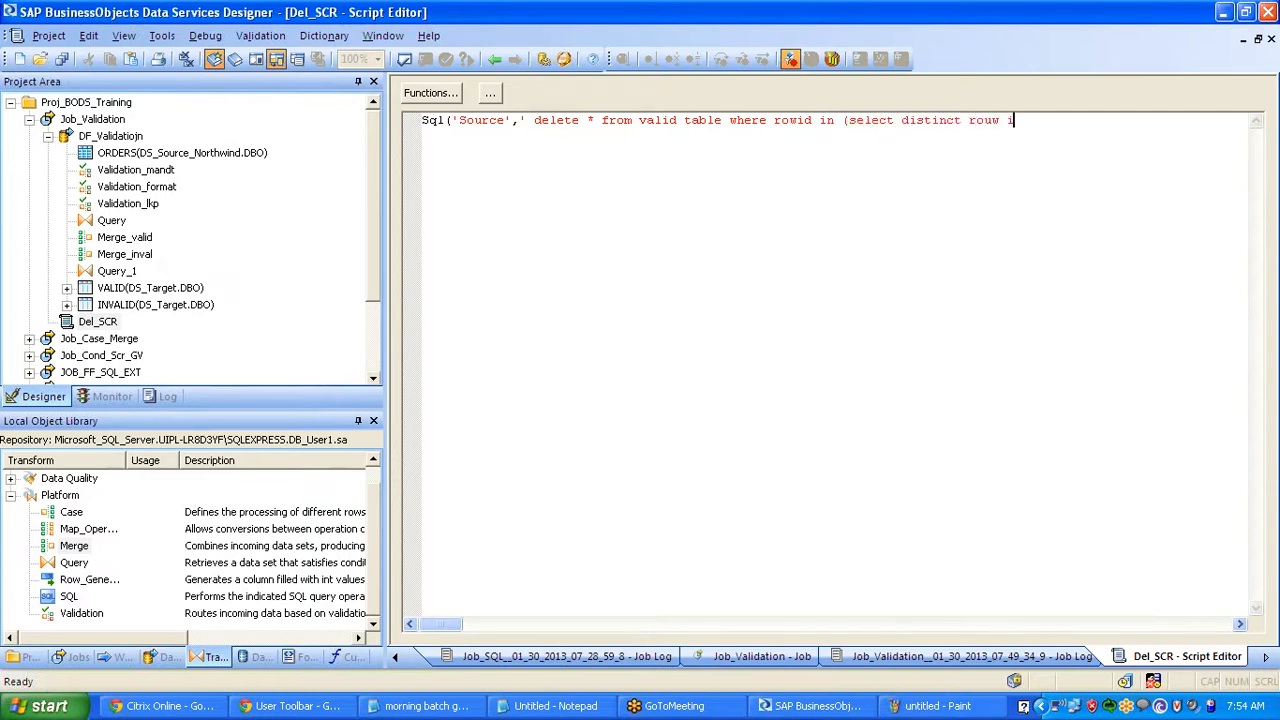
key("BackSpace")
key("BackSpace")
key("BackSpace")
key("BackSpace")
type("wid from invalid)")
left_click_drag(848, 120, 1104, 130)
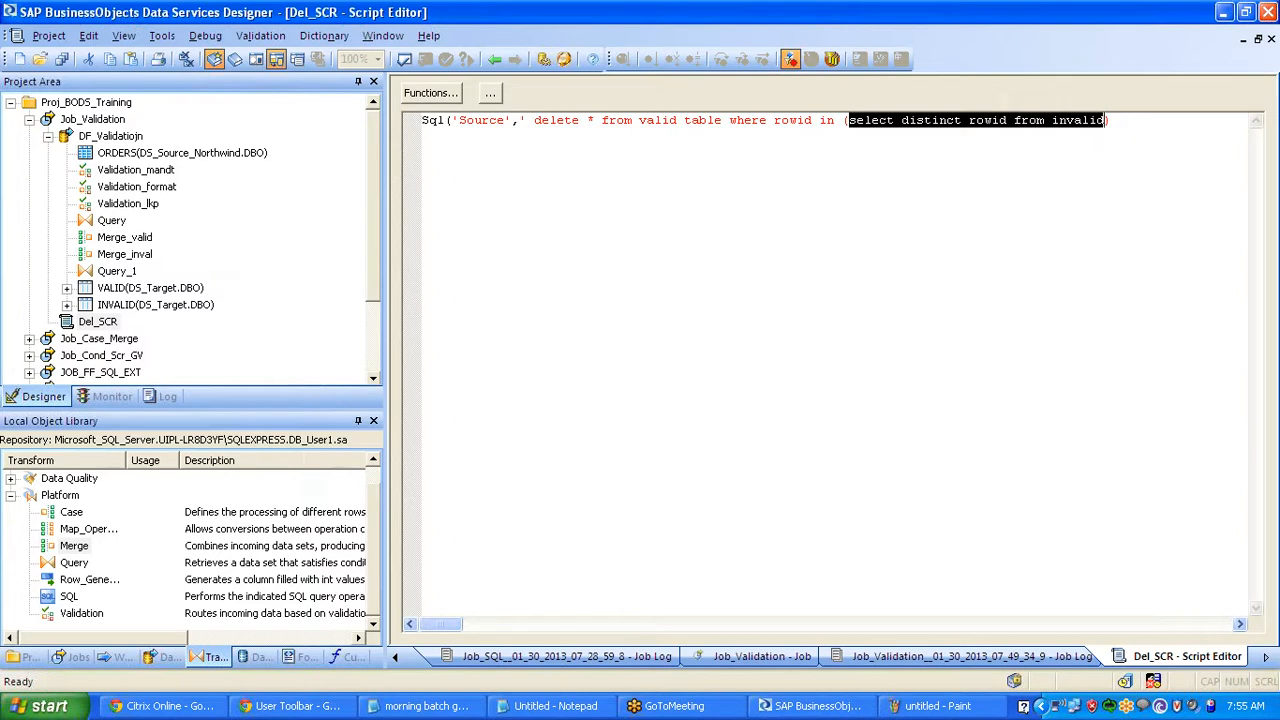
key("End")
type(")")
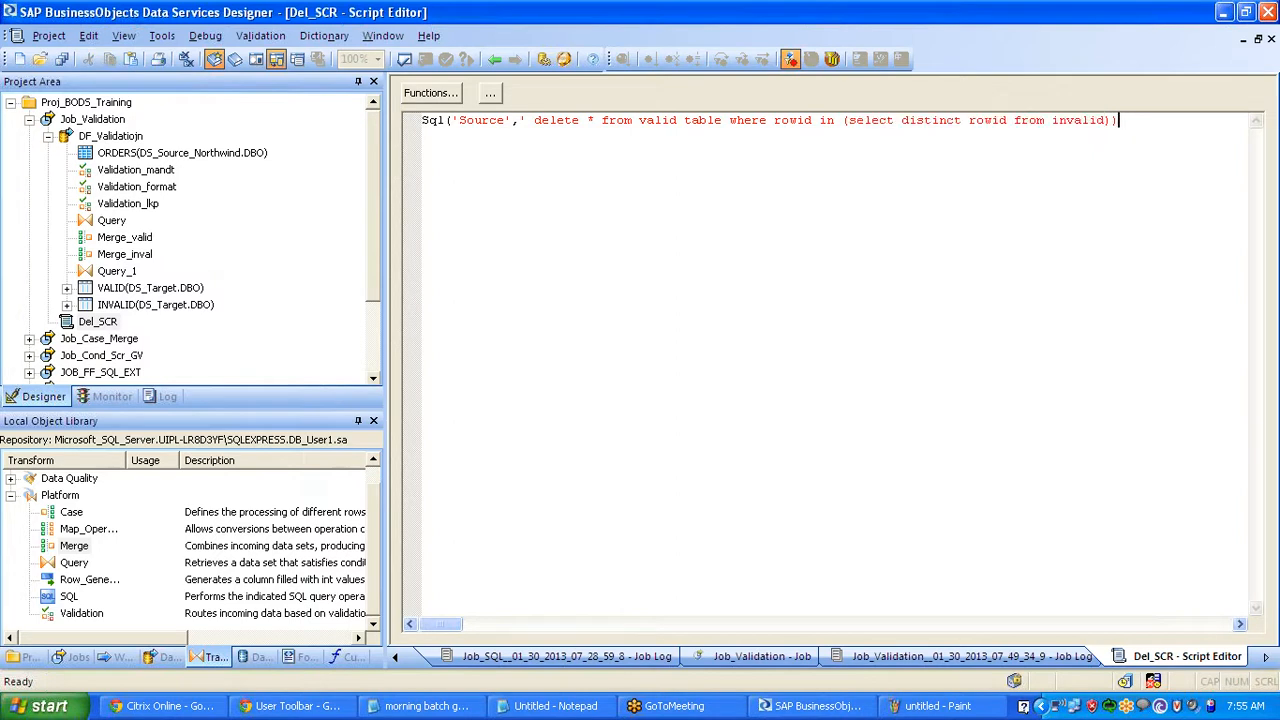
- Review the script's subquery, rowid condition and delete clause, and close the Del_SCR script editor
left_click_drag(922, 120, 1082, 121)
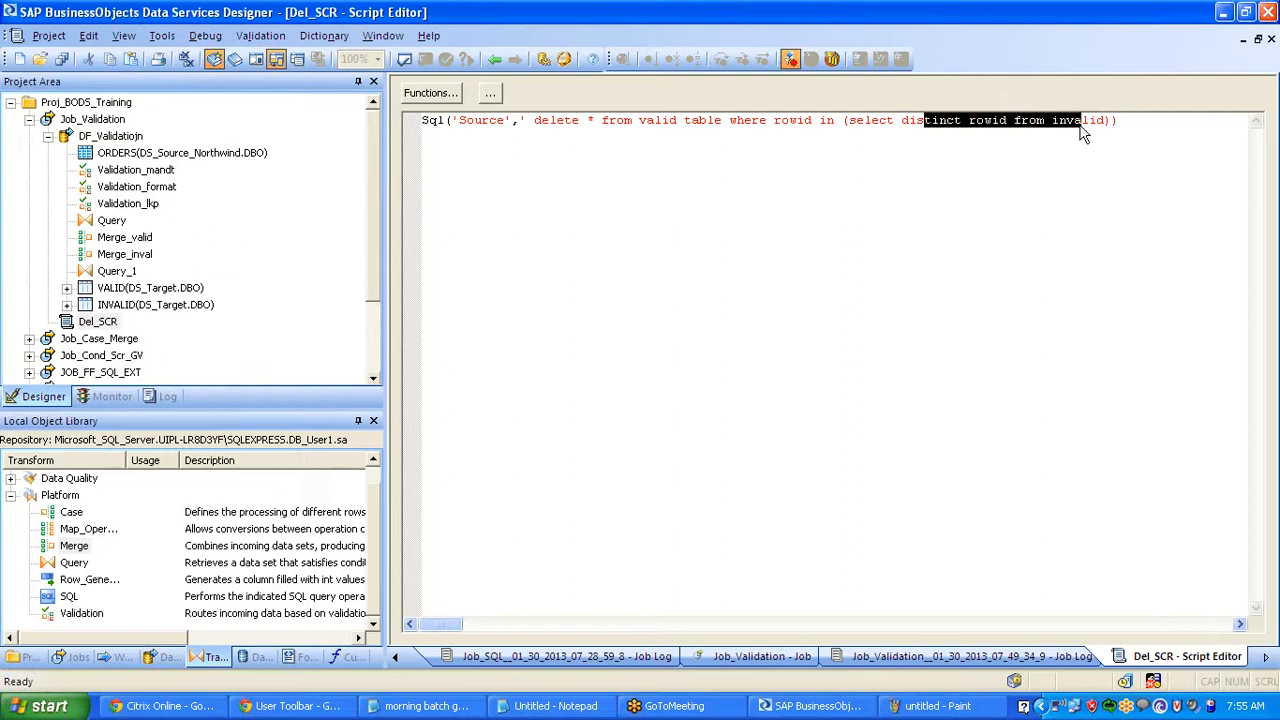
left_click_drag(819, 120, 773, 120)
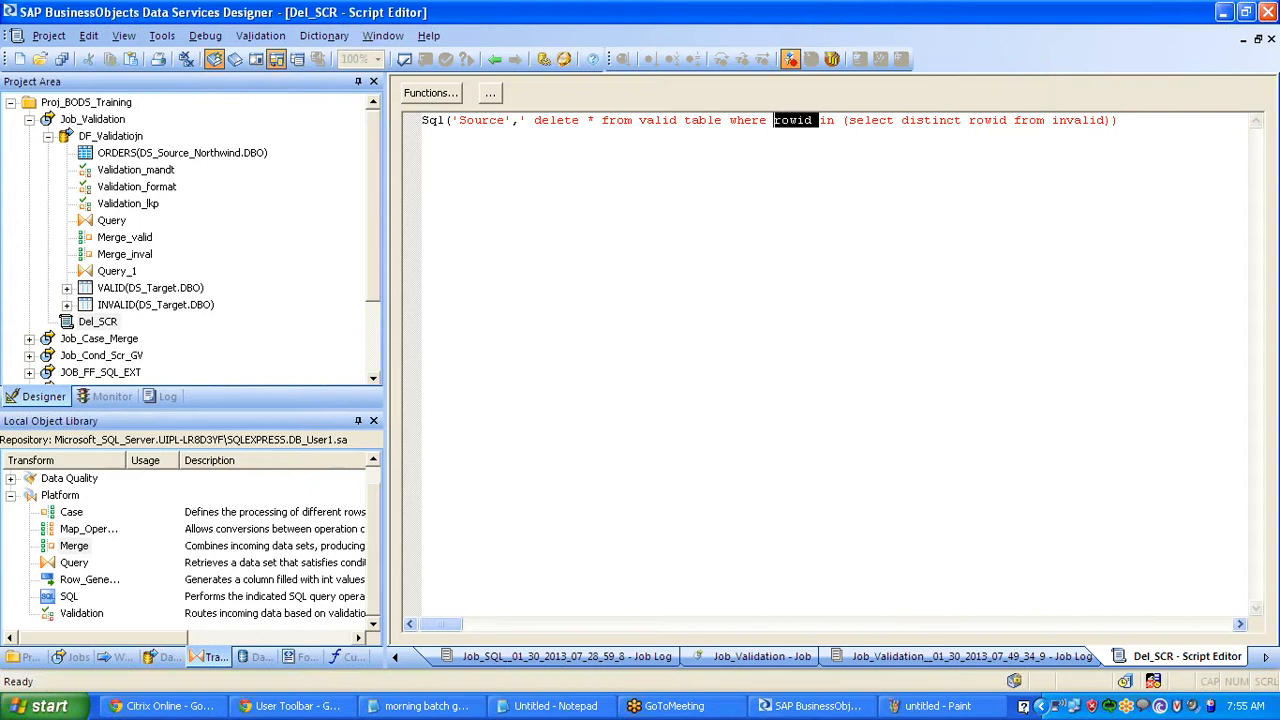
left_click_drag(1056, 120, 1098, 120)
left_click_drag(588, 120, 533, 122)
left_click(593, 120)
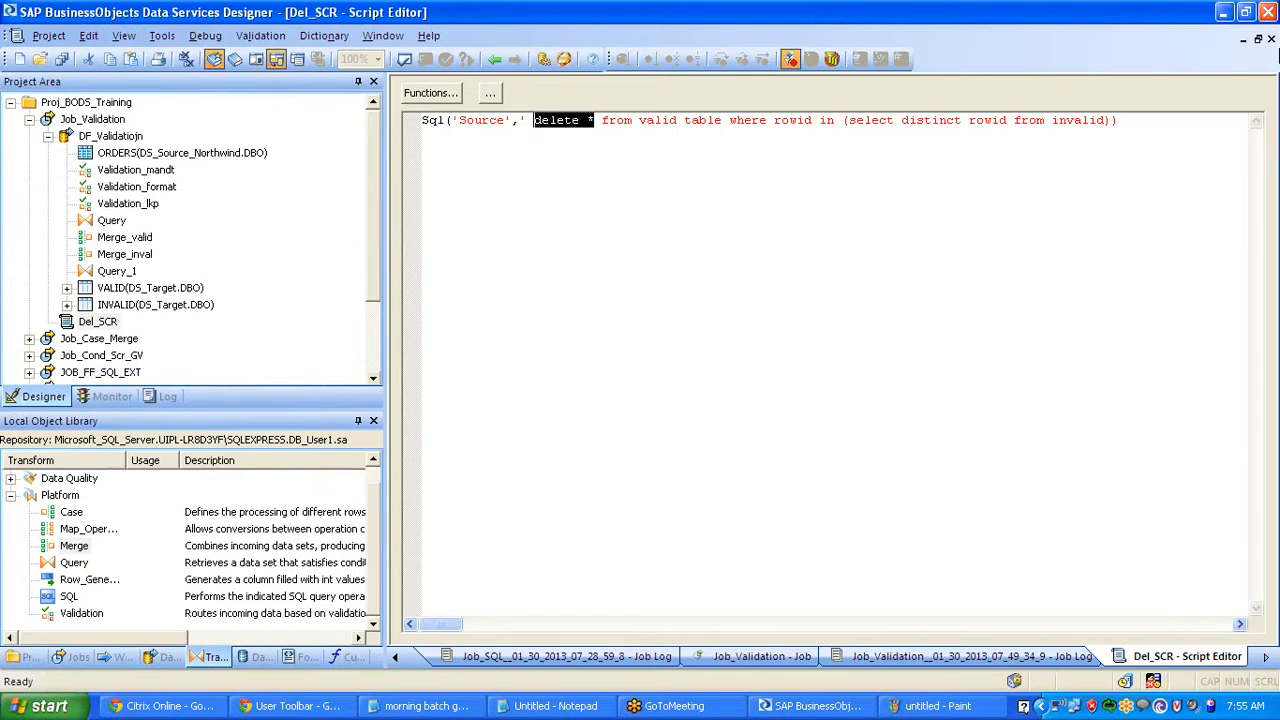
left_click(1272, 39)
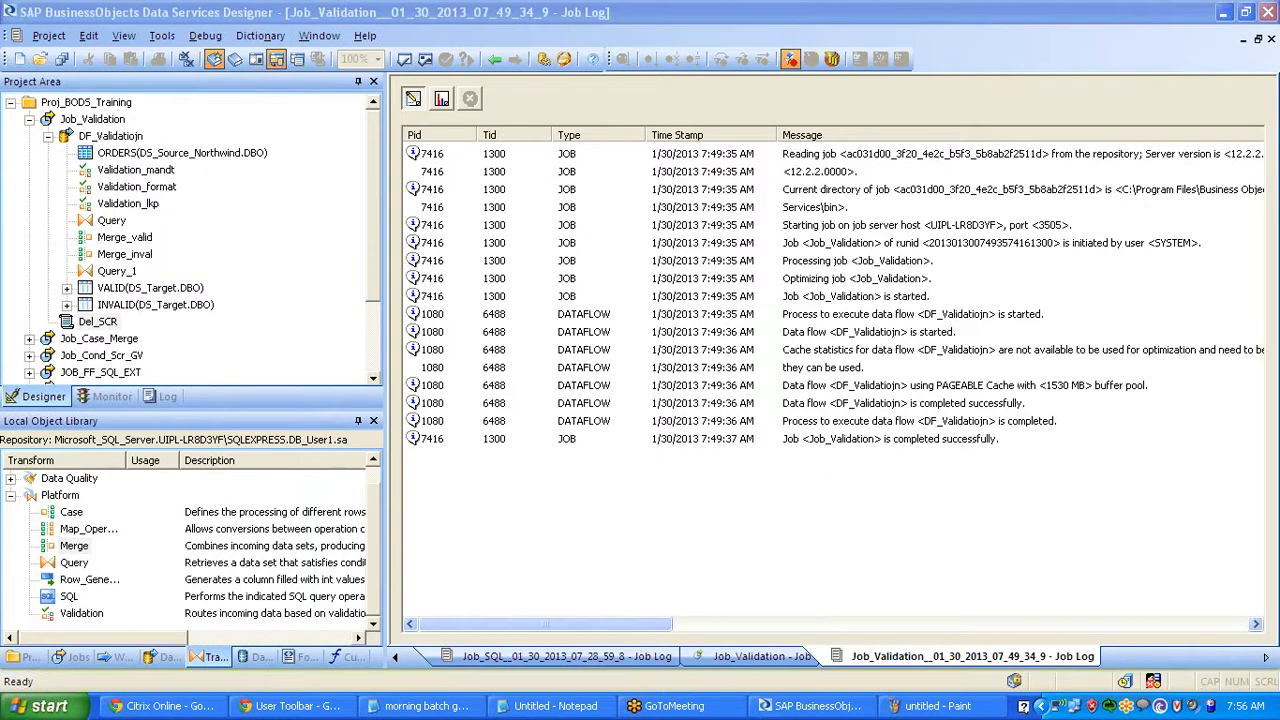
- Reopen the DF_Validatiojn data flow to review its INVALID target, and return to the Job_Validation workspace
left_click(107, 137)
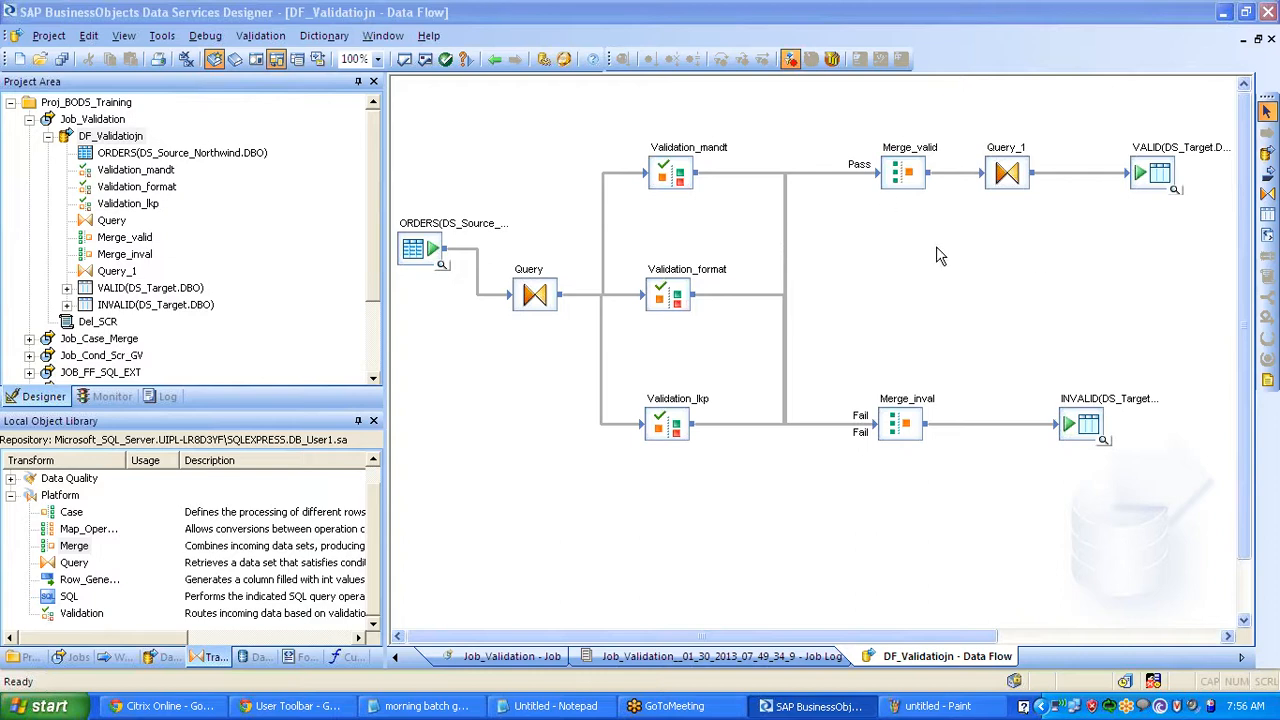
left_click(1100, 436)
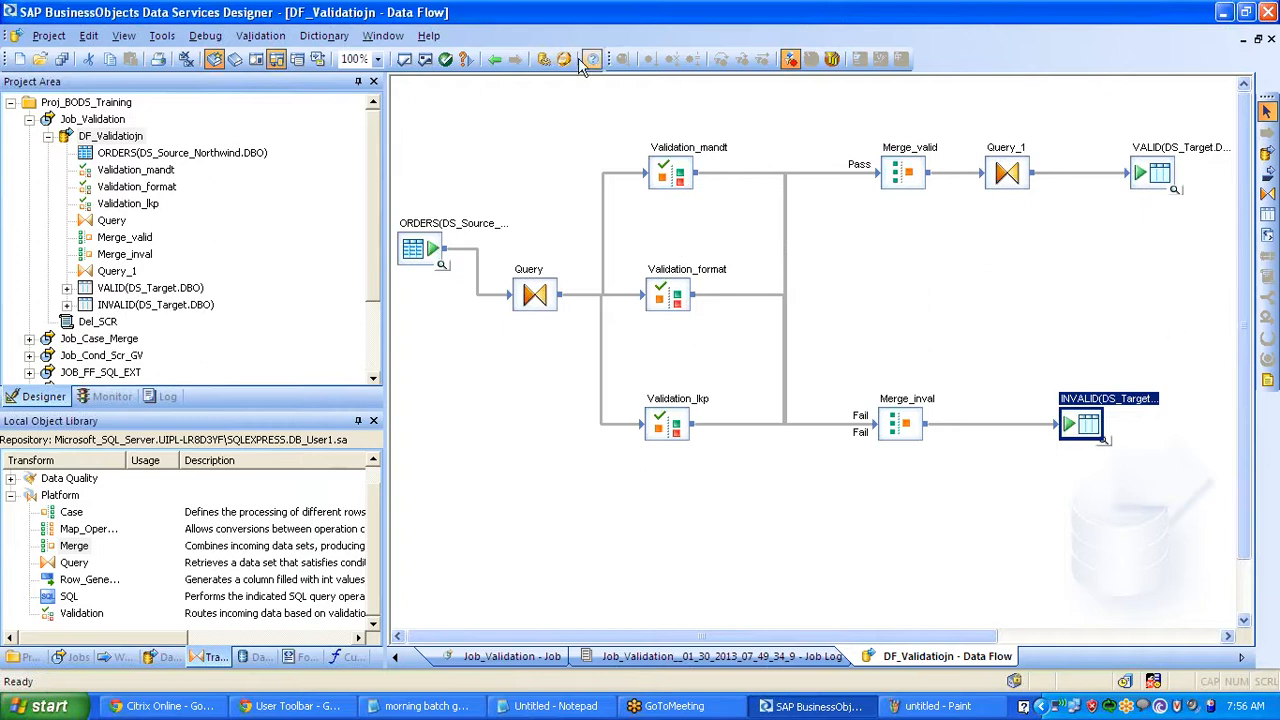
left_click(497, 60)
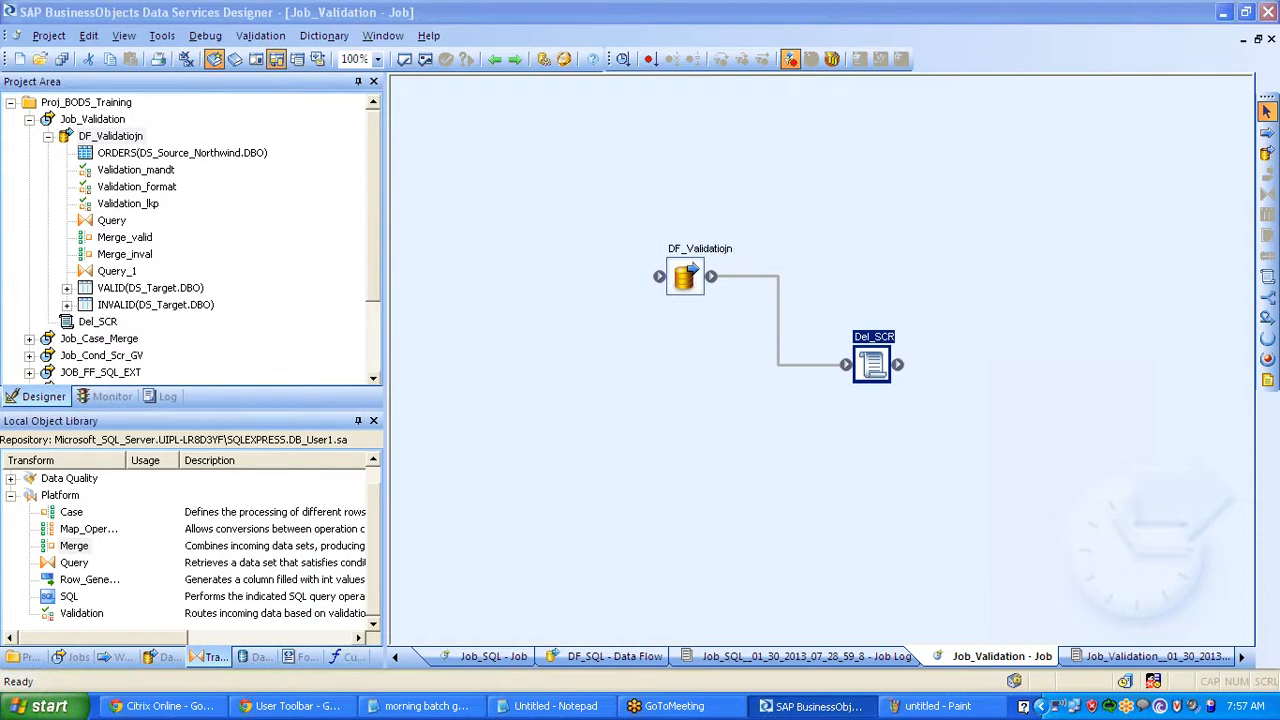
left_click(83, 619)
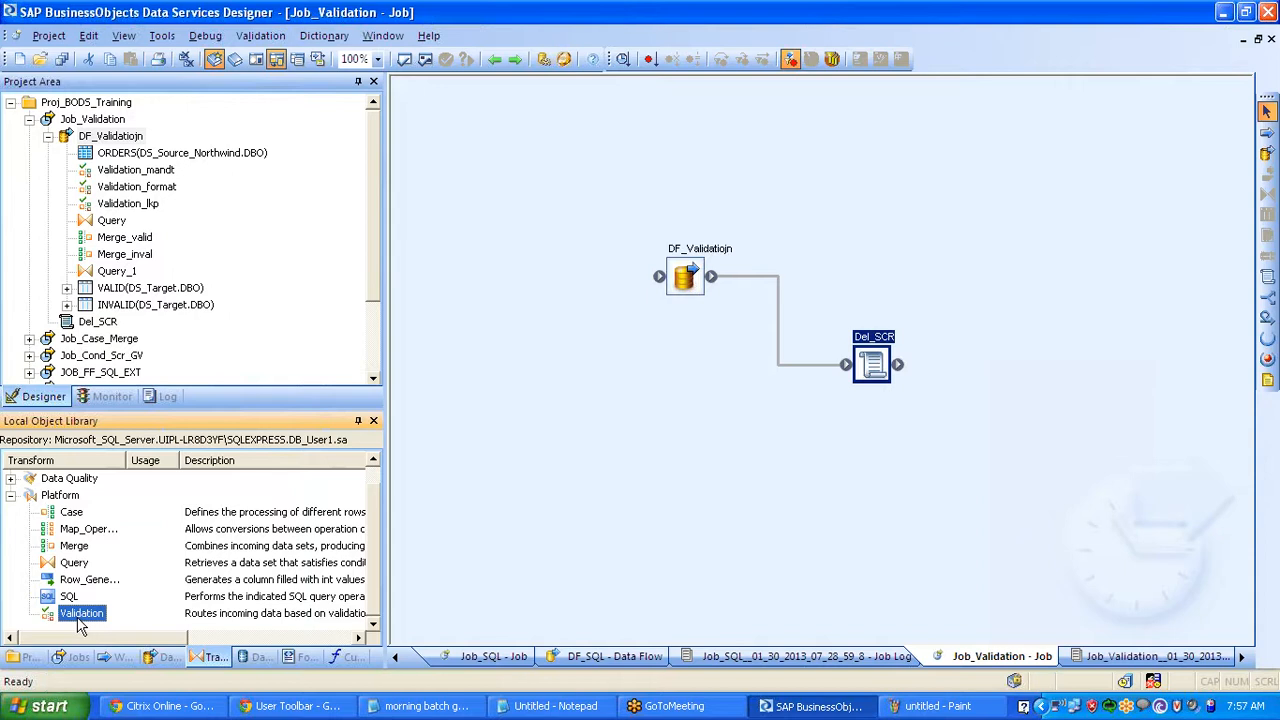
left_click(1264, 309)
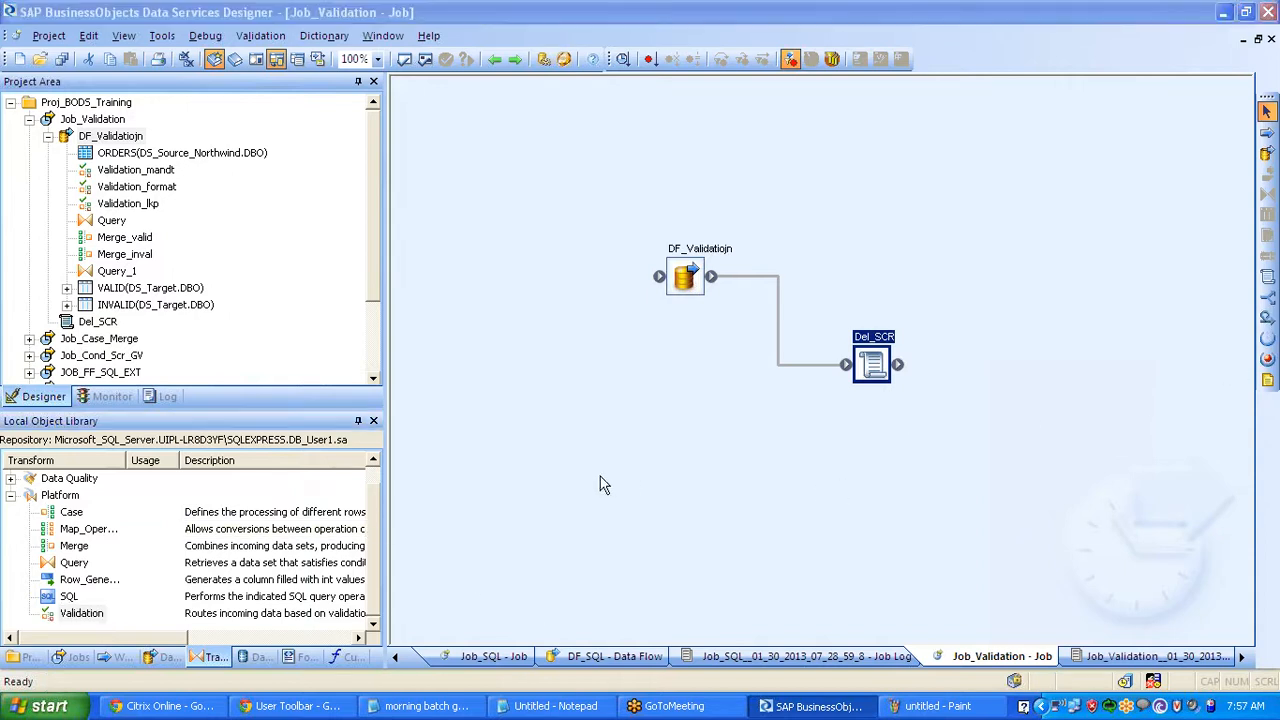
left_click(80, 584)
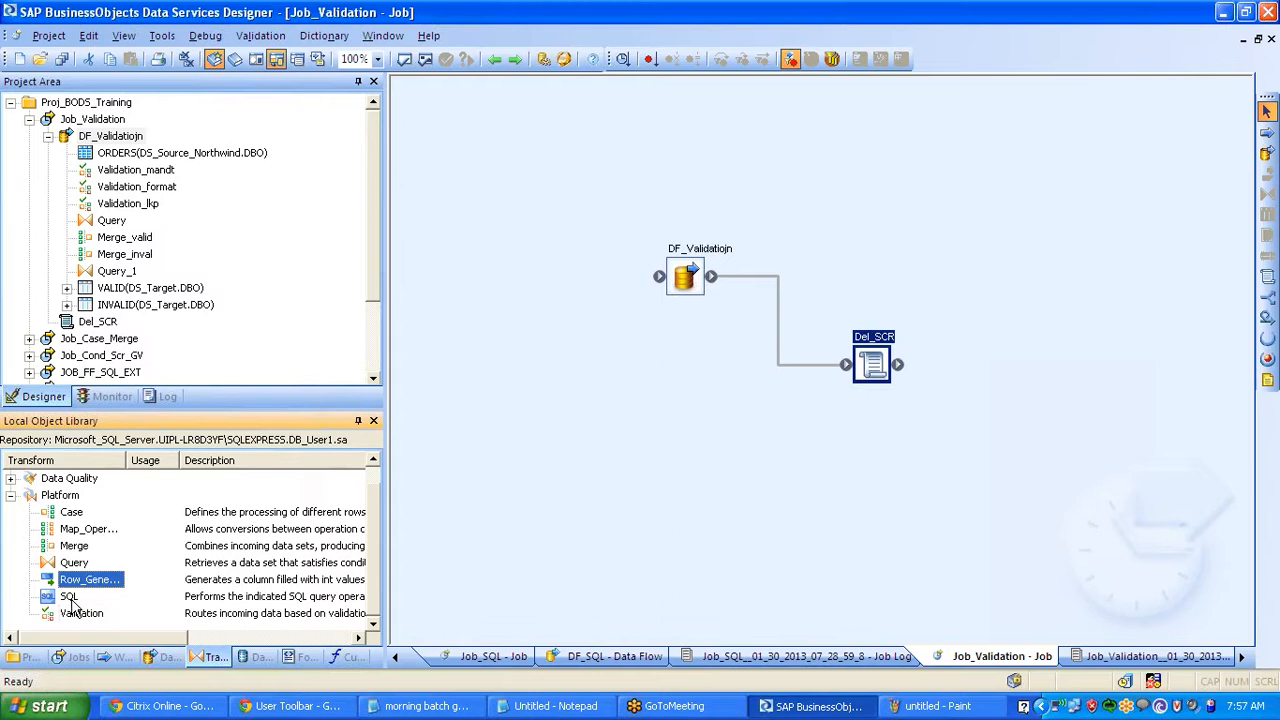
left_click(80, 613)
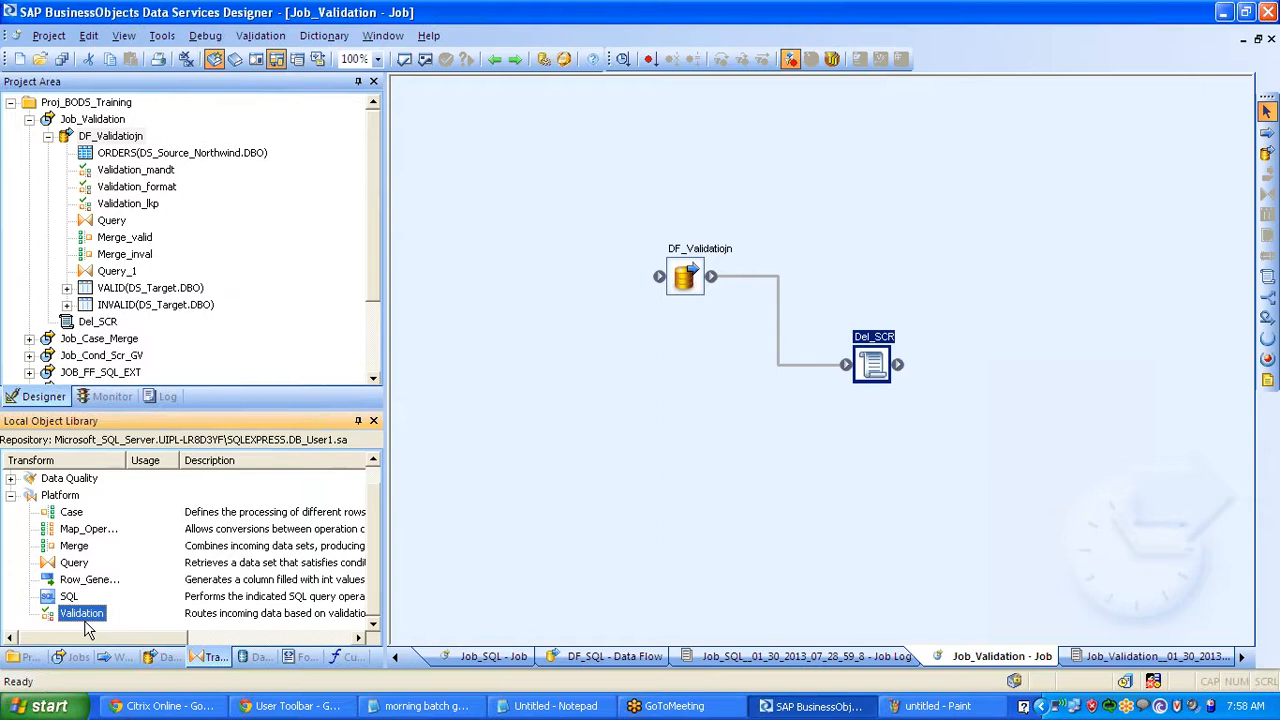
- Review the available transforms in the Data Quality, Data Integrator and Platform categories of the local object library, including Map_Operation
left_click(92, 533)
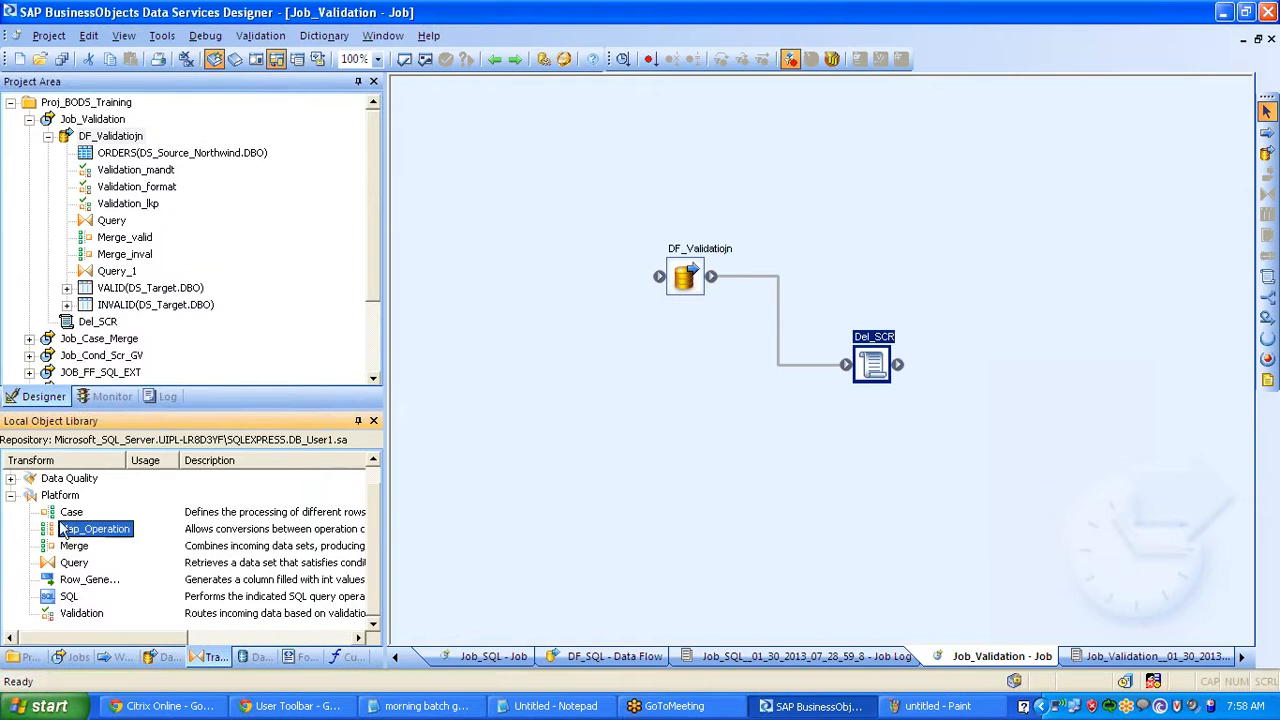
left_click(11, 479)
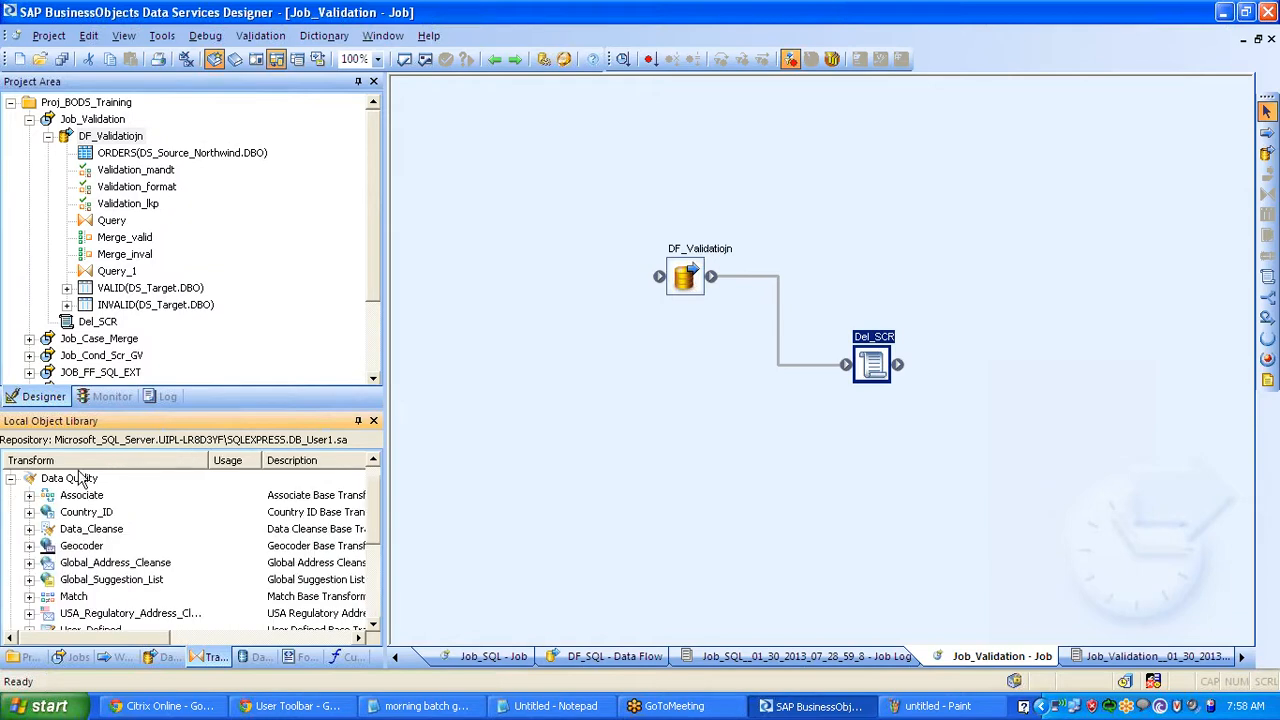
left_click(11, 479)
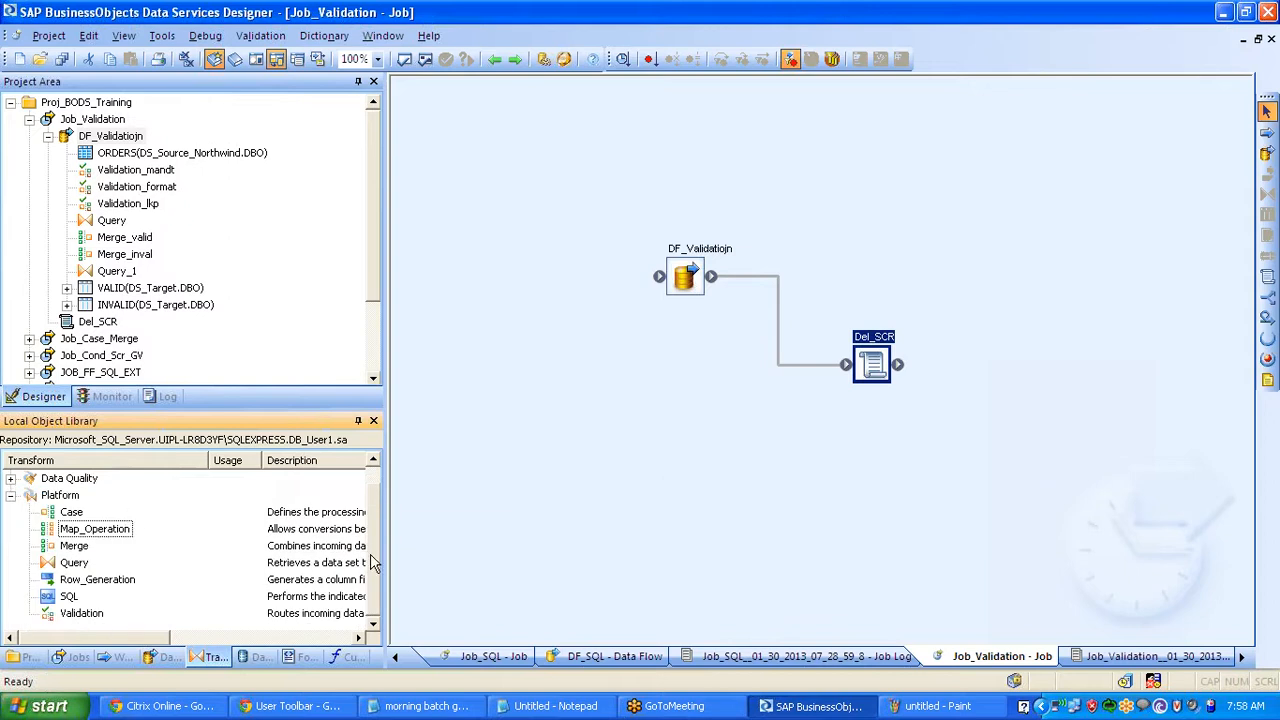
scroll(374, 560, "up", 1)
left_click(11, 479)
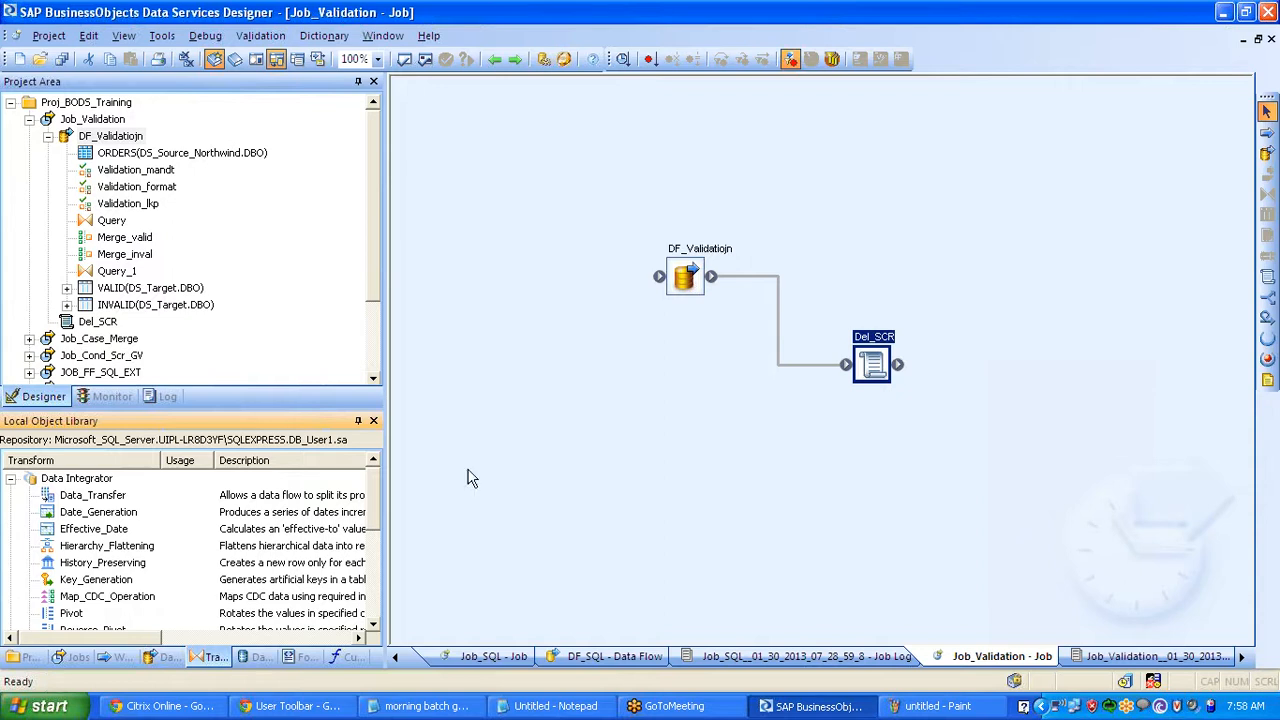
left_click(11, 479)
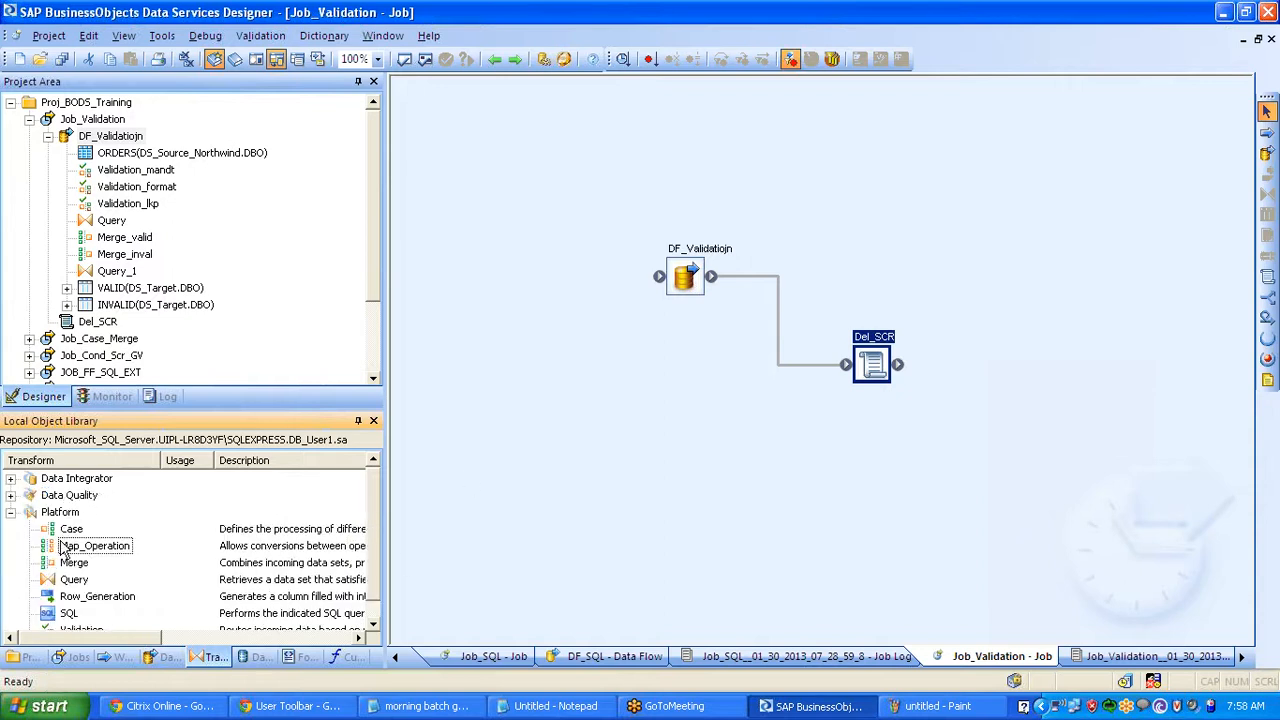
left_click(63, 514)
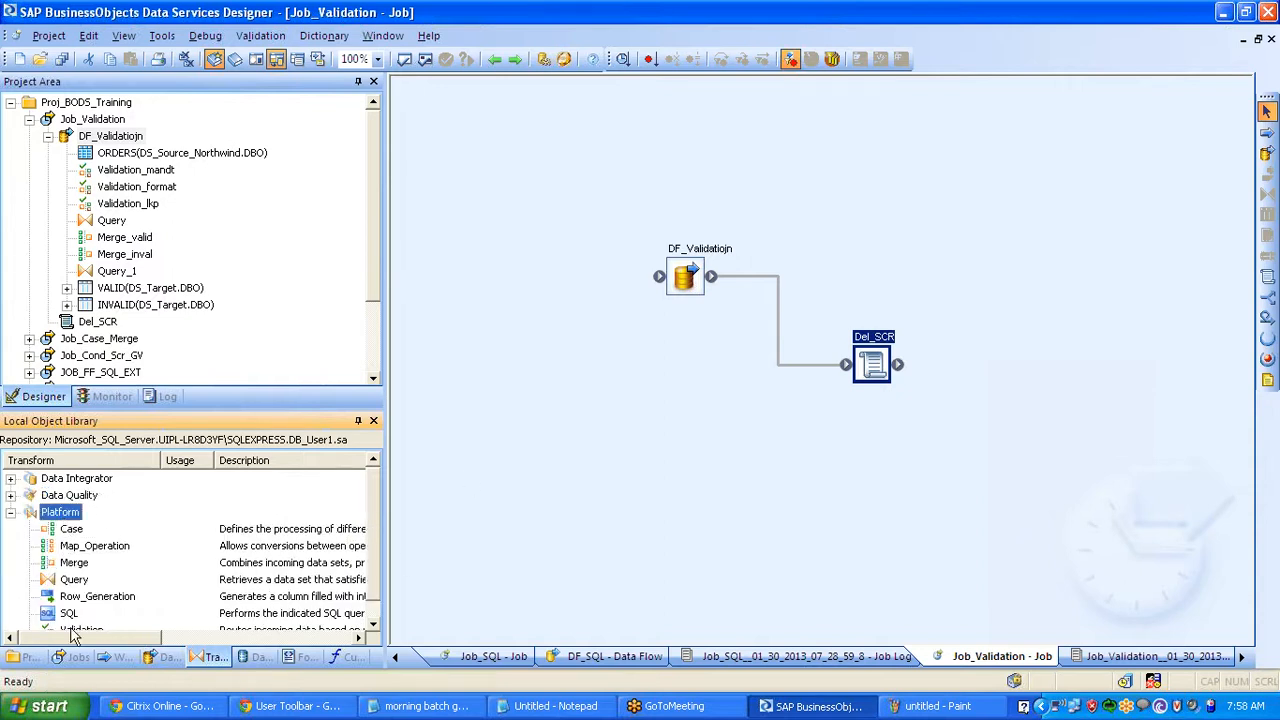